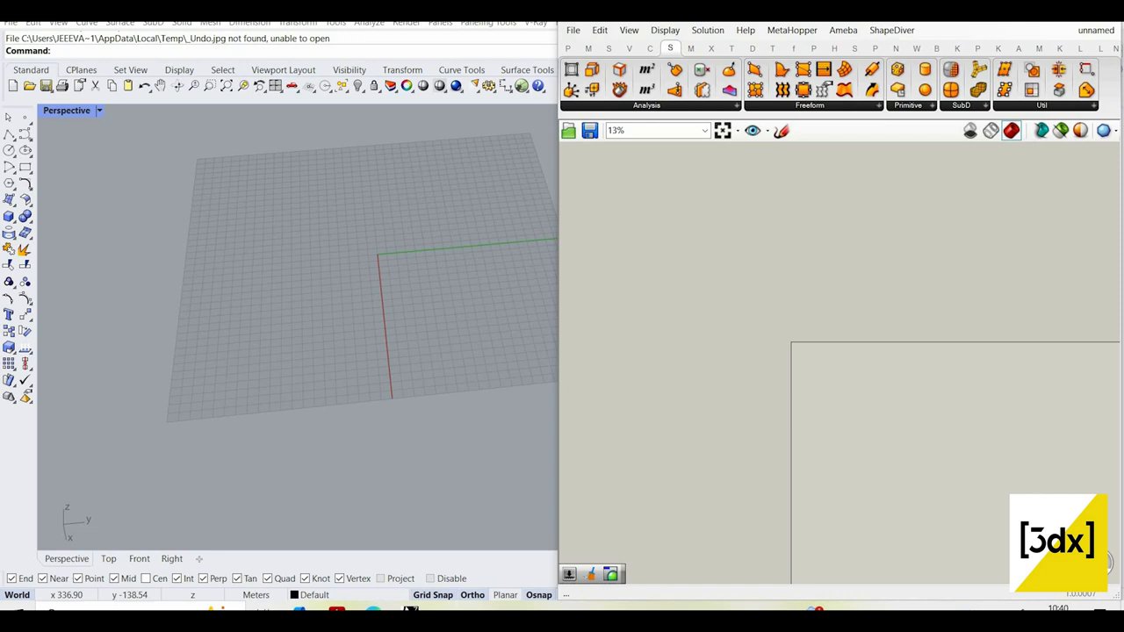
{"action": "scroll", "coordinate": [758, 314], "scroll_direction": "up", "scroll_amount": 2}
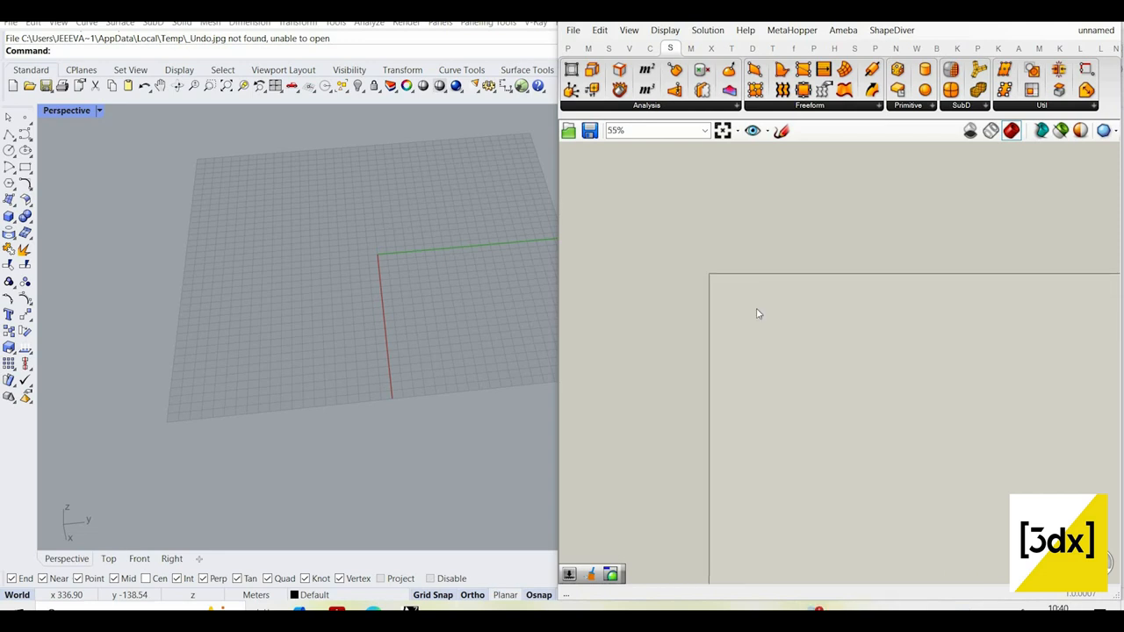
{"action": "scroll", "coordinate": [758, 315], "scroll_direction": "up", "scroll_amount": 3}
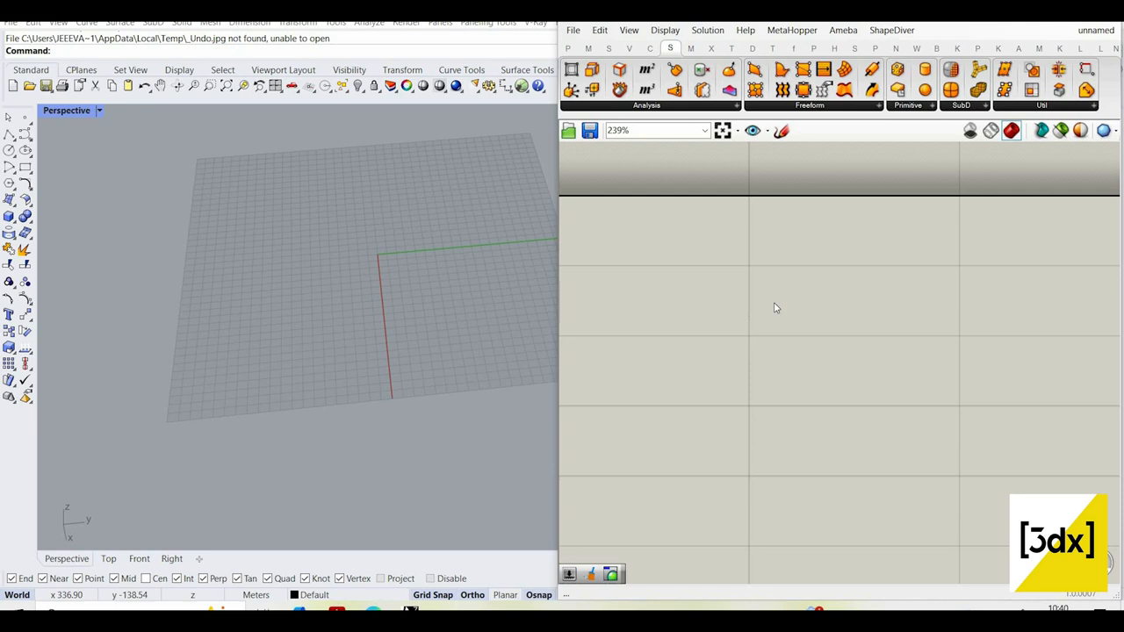
{"action": "scroll", "coordinate": [840, 285], "scroll_direction": "down", "scroll_amount": 2}
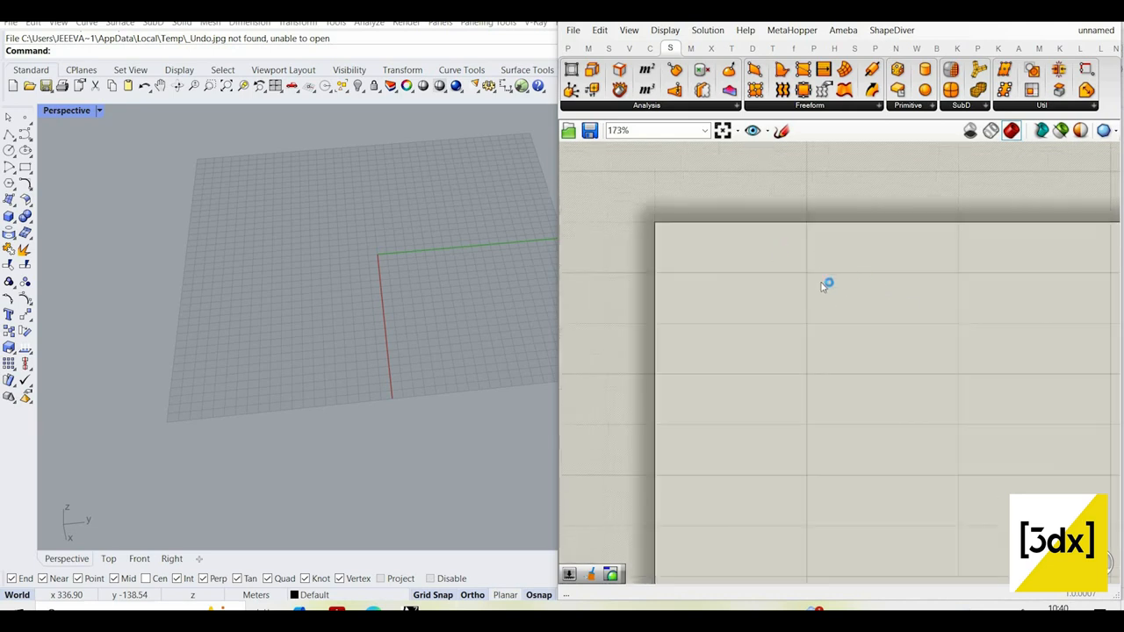
{"action": "scroll", "coordinate": [812, 288], "scroll_direction": "up", "scroll_amount": 2}
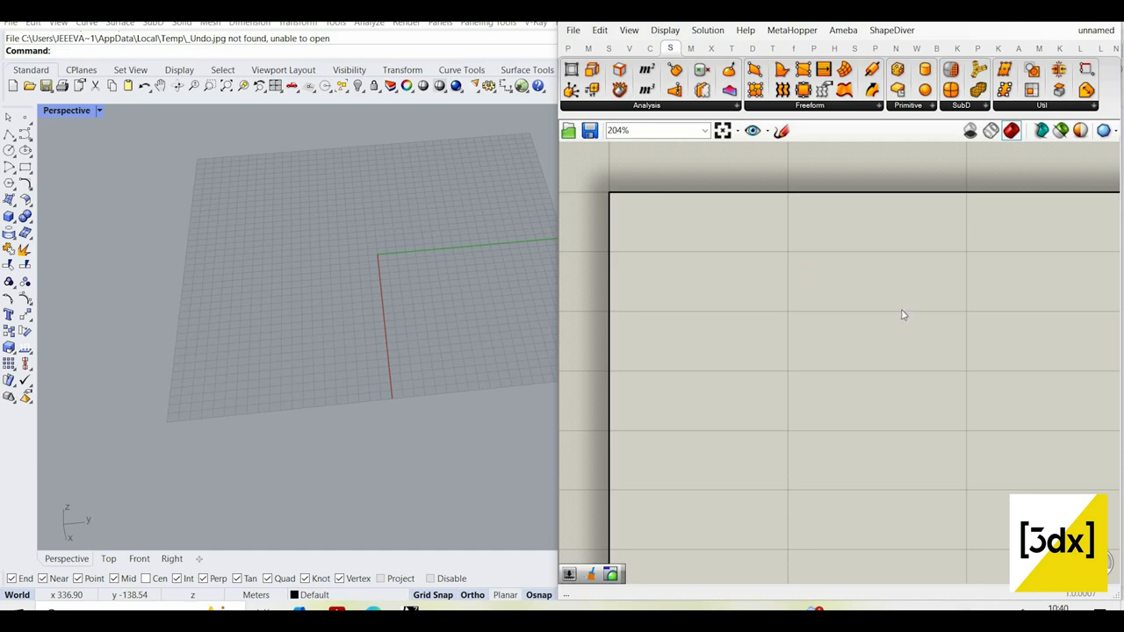
{"action": "right_click_drag", "start_coordinate": [816, 329], "coordinate": [851, 315]}
{"action": "double_click", "coordinate": [805, 321]}
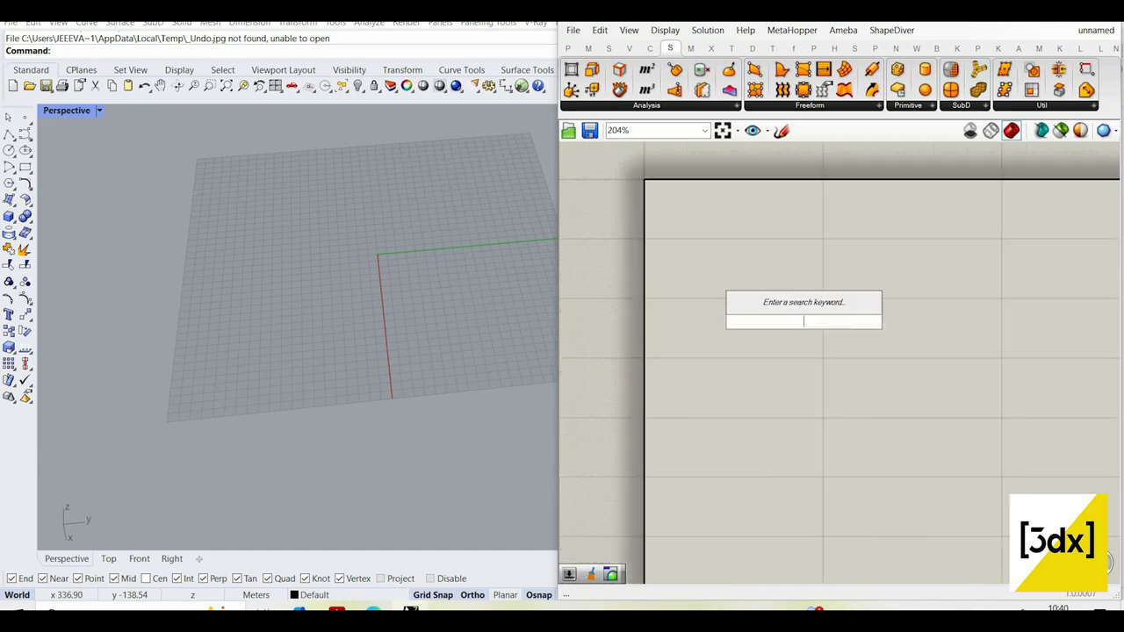
{"action": "type", "text": "ci"}
{"action": "left_click", "coordinate": [785, 282]}
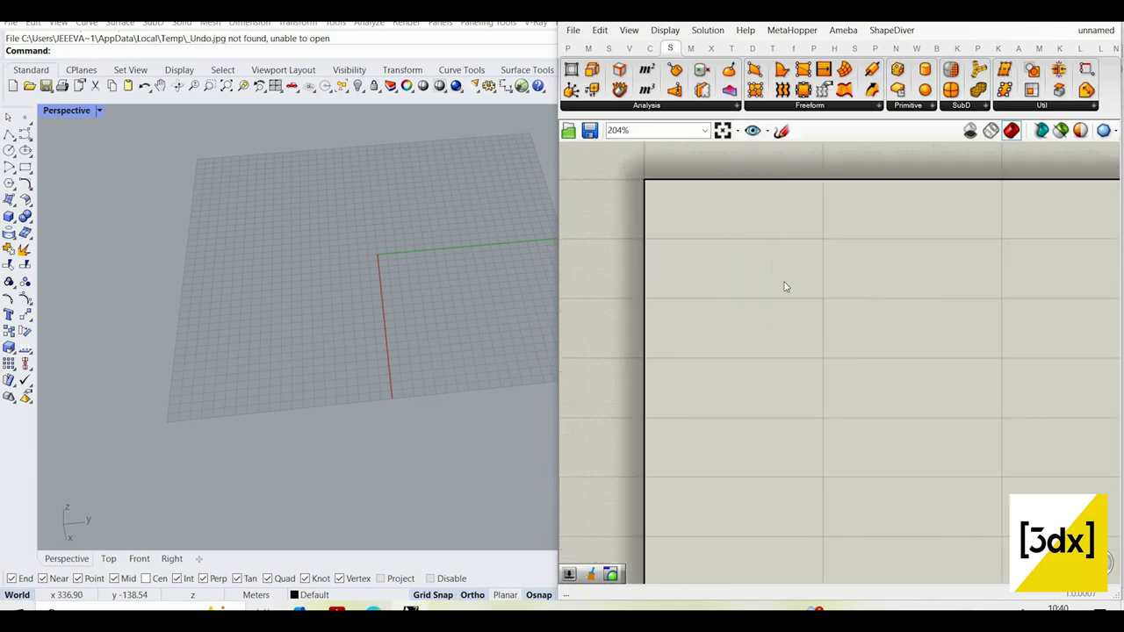
- Add a Circle component defined by base plane and radius and place it near the canvas's upper left corner
{"action": "double_click", "coordinate": [739, 279]}
{"action": "type", "text": "c"}
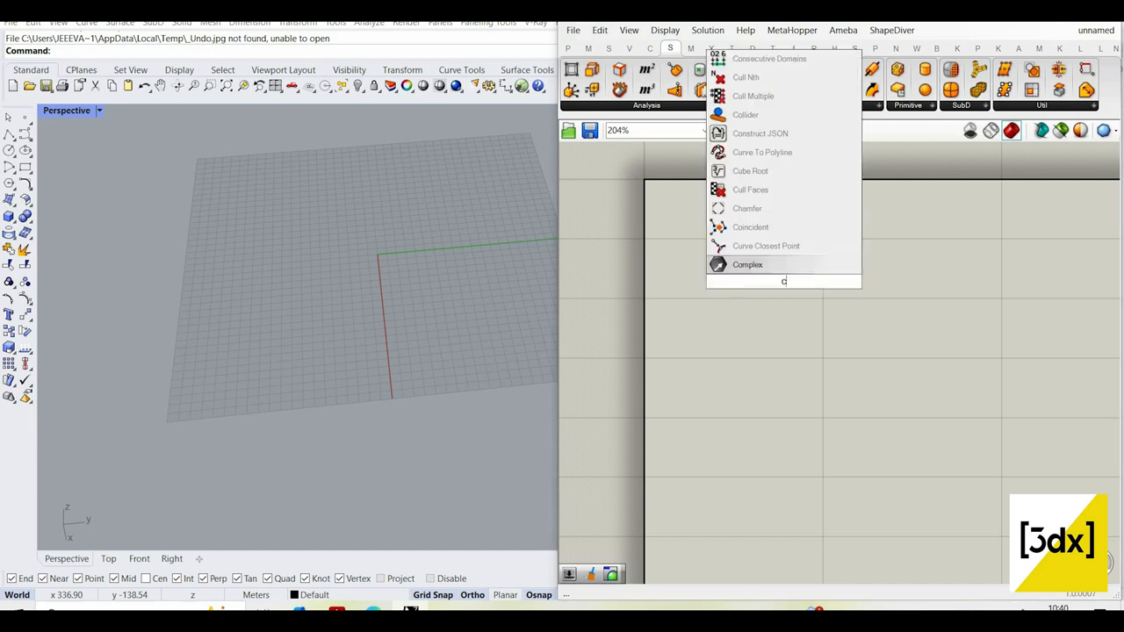
{"action": "type", "text": "ircle"}
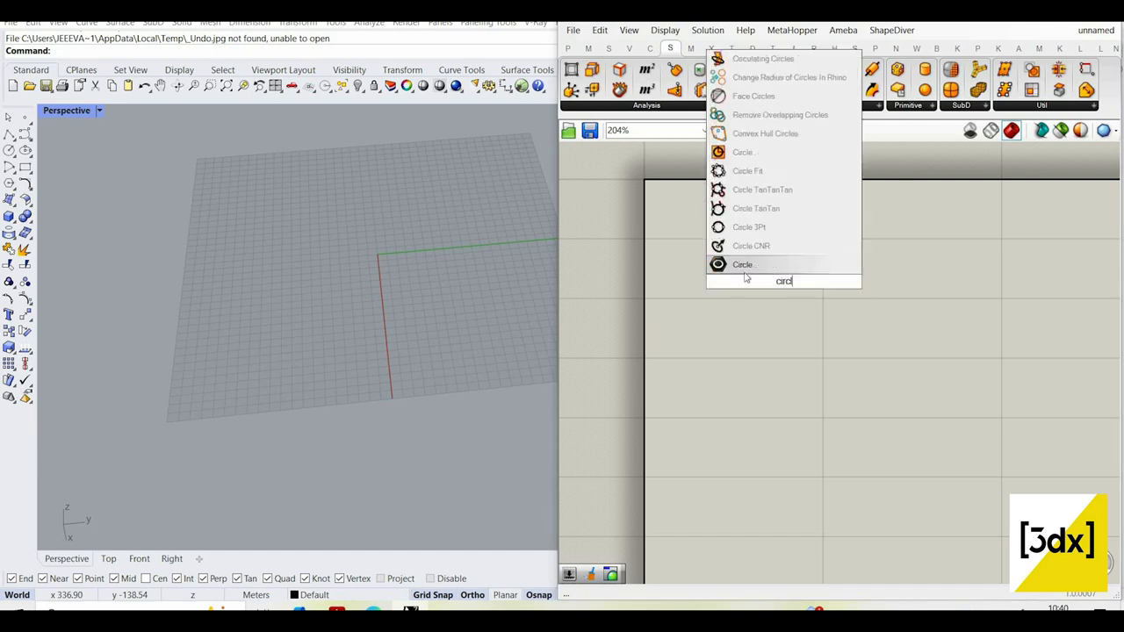
{"action": "left_click", "coordinate": [762, 247]}
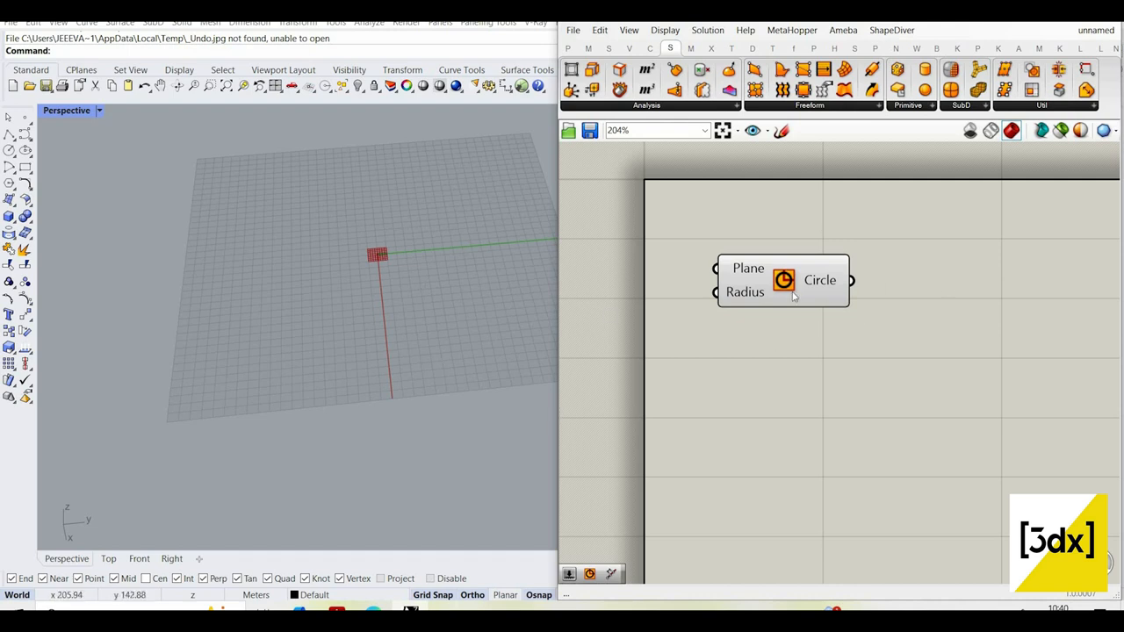
{"action": "left_click_drag", "start_coordinate": [791, 295], "coordinate": [893, 275]}
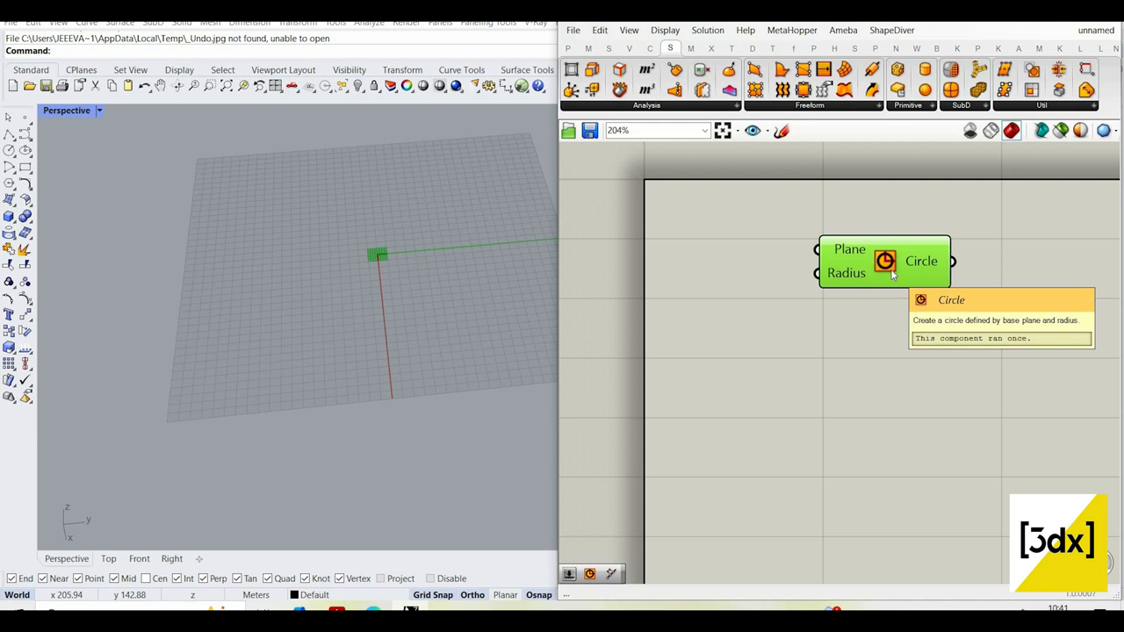
- Create a number slider set to 130 and connect it to the Circle component's Radius input
{"action": "scroll", "coordinate": [913, 297], "scroll_direction": "down", "scroll_amount": 2}
{"action": "scroll", "coordinate": [882, 283], "scroll_direction": "up", "scroll_amount": 2}
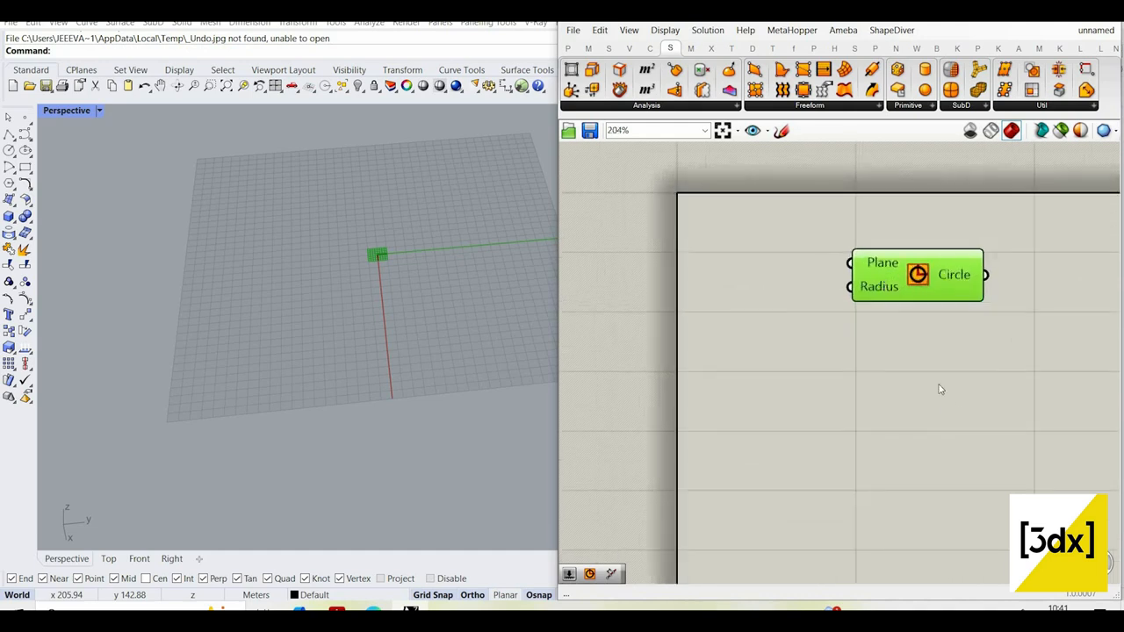
{"action": "double_click", "coordinate": [754, 320]}
{"action": "type", "text": "130"}
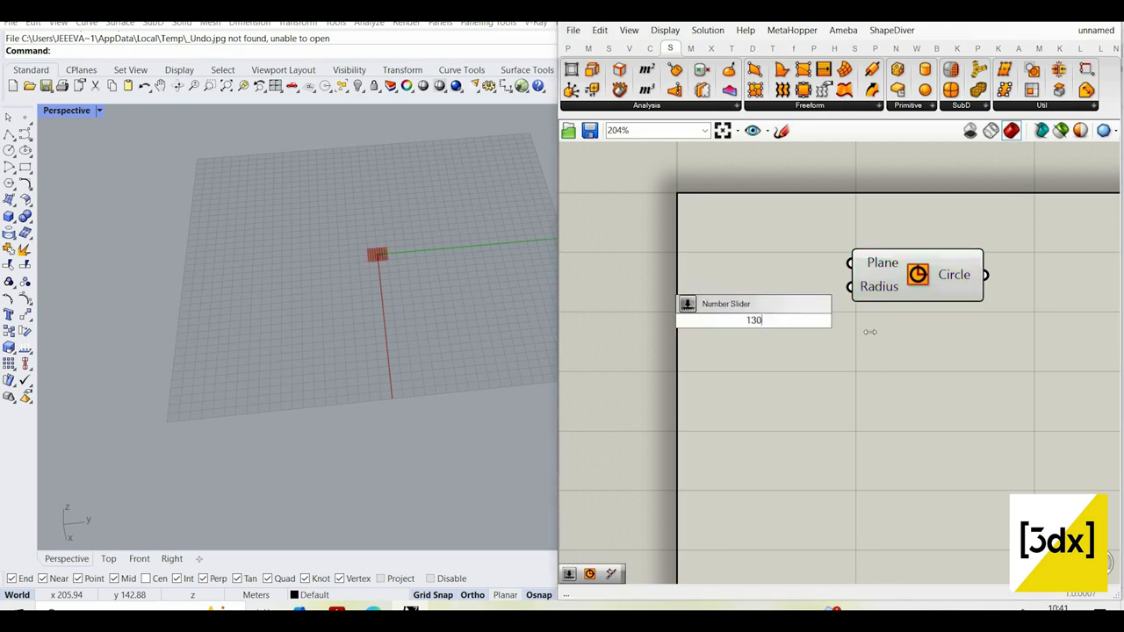
{"action": "key", "text": "Return"}
{"action": "left_click_drag", "start_coordinate": [789, 314], "coordinate": [776, 293]}
- Create a second number slider set to 90 and add it to the Circle's Radius input alongside the 130 slider
{"action": "double_click", "coordinate": [756, 343]}
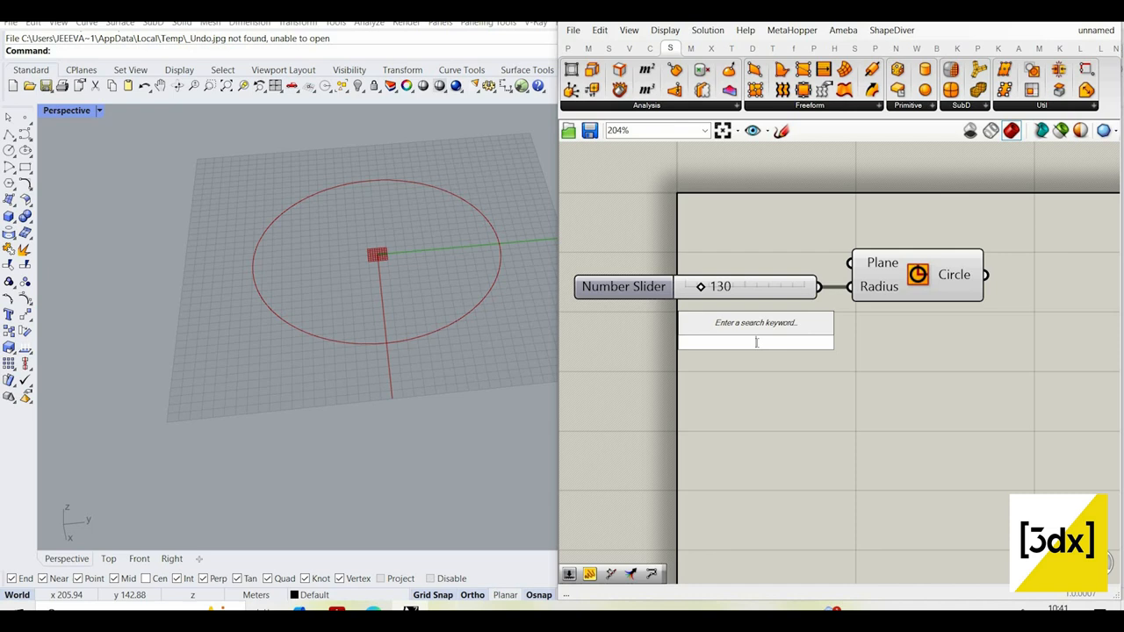
{"action": "type", "text": "90"}
{"action": "key", "text": "Return"}
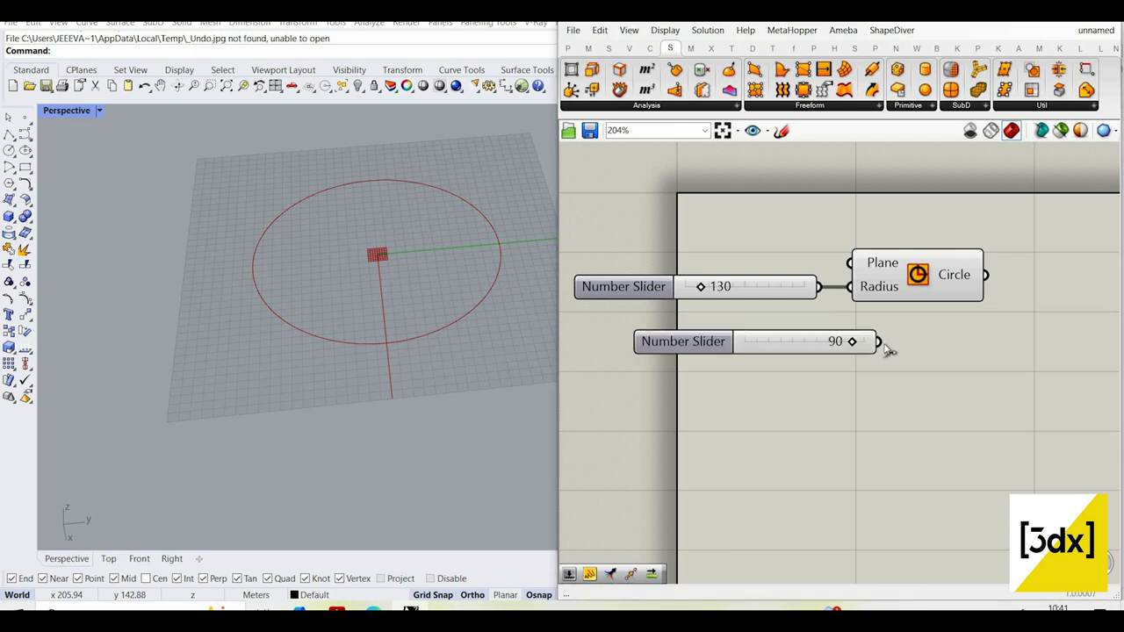
{"action": "left_click_drag", "start_coordinate": [879, 341], "coordinate": [955, 291], "text": "shift"}
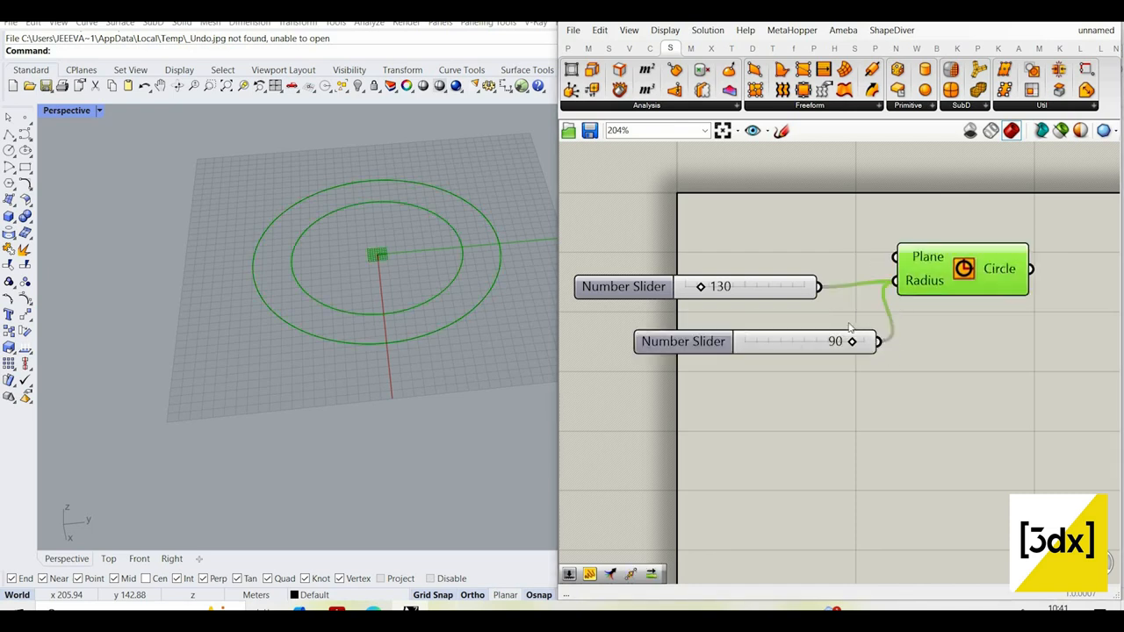
- Add a Move component beside the Circle component and connect the Circle output to its Geometry input
{"action": "scroll", "coordinate": [852, 330], "scroll_direction": "down", "scroll_amount": 3}
{"action": "scroll", "coordinate": [854, 334], "scroll_direction": "up", "scroll_amount": 3}
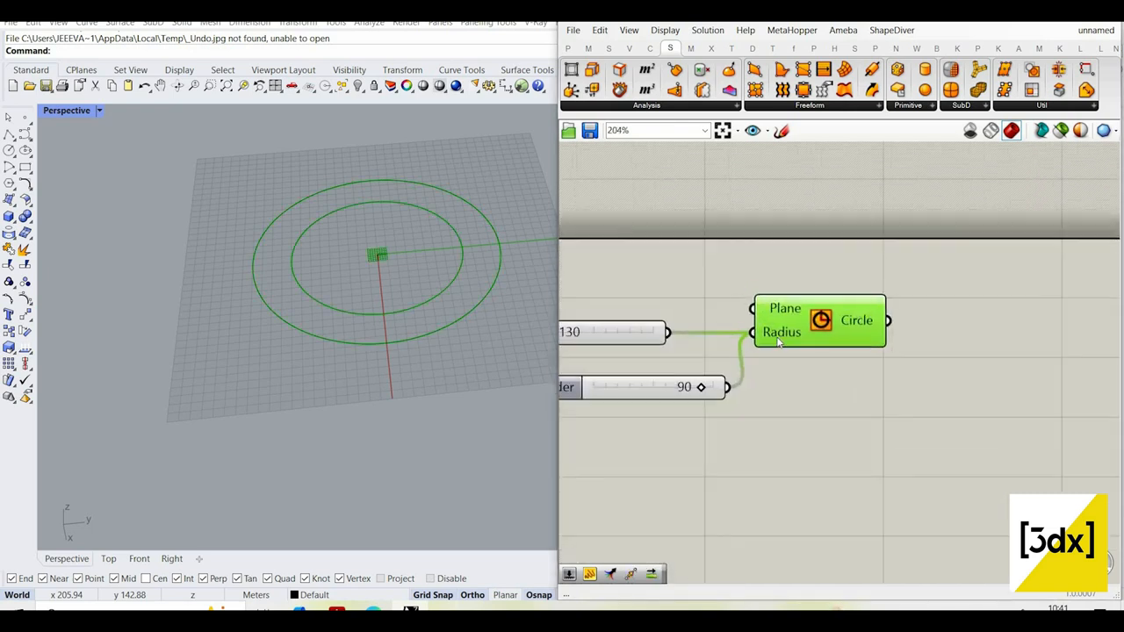
{"action": "mouse_move", "coordinate": [778, 343]}
{"action": "right_click_drag", "start_coordinate": [734, 399], "coordinate": [696, 407]}
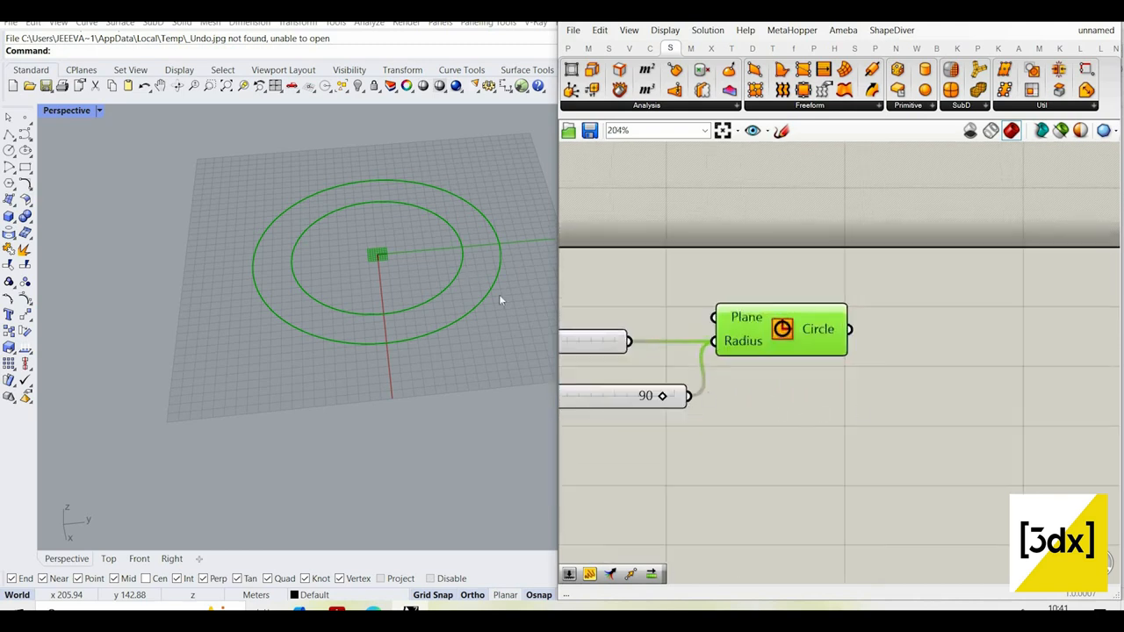
{"action": "double_click", "coordinate": [1034, 331]}
{"action": "type", "text": "move"}
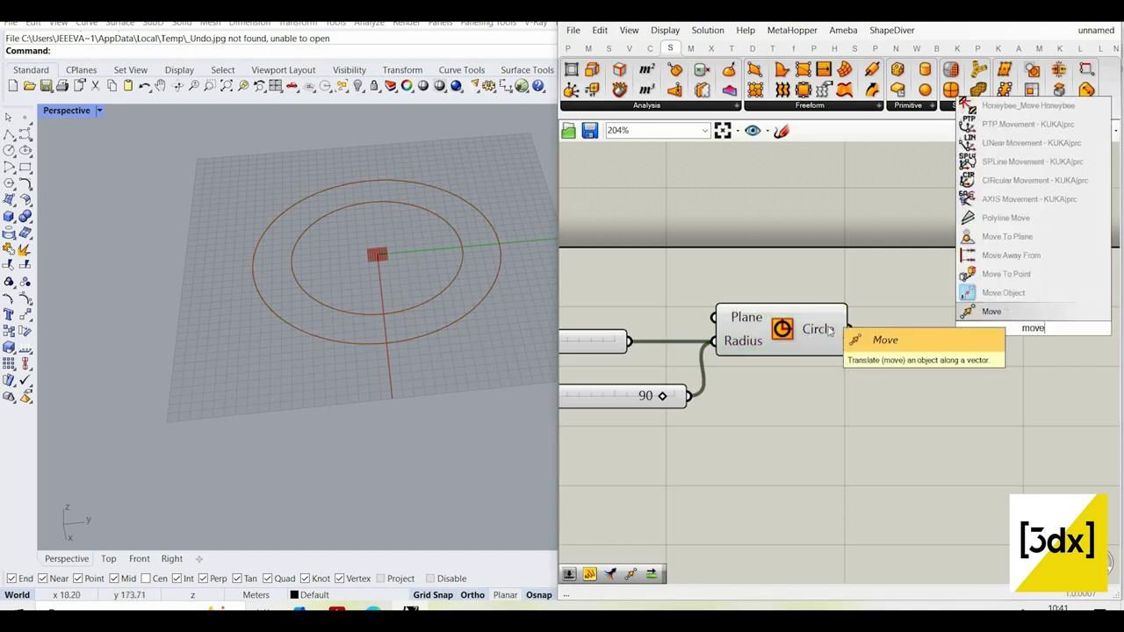
{"action": "key", "text": "Return"}
{"action": "left_click_drag", "start_coordinate": [850, 329], "coordinate": [941, 320]}
{"action": "left_click_drag", "start_coordinate": [999, 336], "coordinate": [1058, 343]}
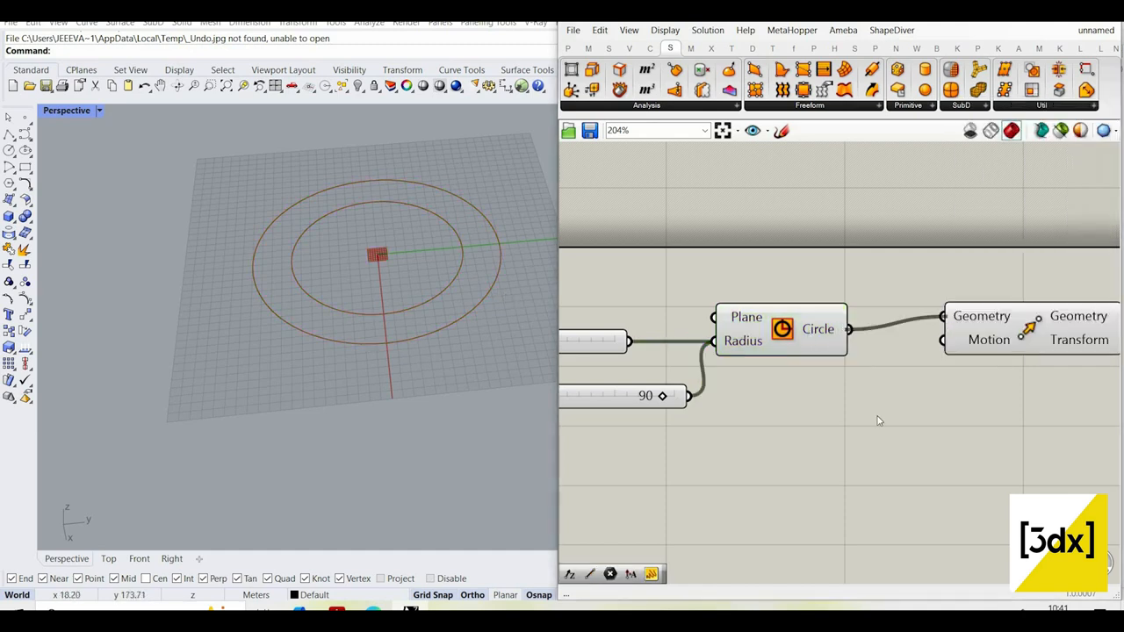
- Add a Unit Z component and connect its Unit vector output to the Move component's Motion input
{"action": "double_click", "coordinate": [858, 422]}
{"action": "type", "text": "unit z"}
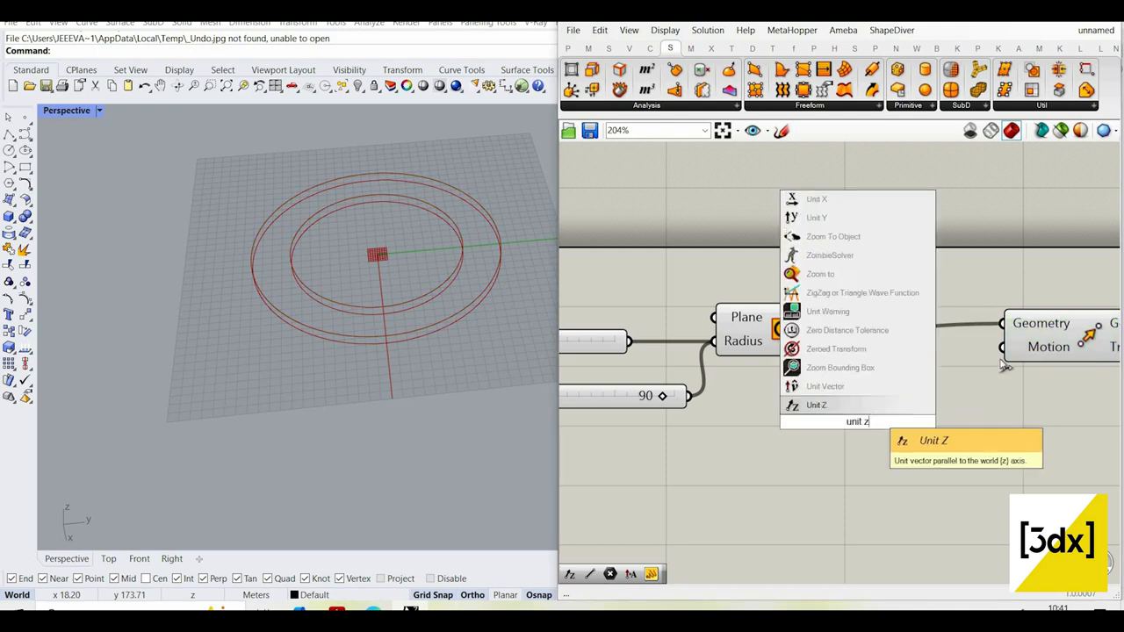
{"action": "key", "text": "Return"}
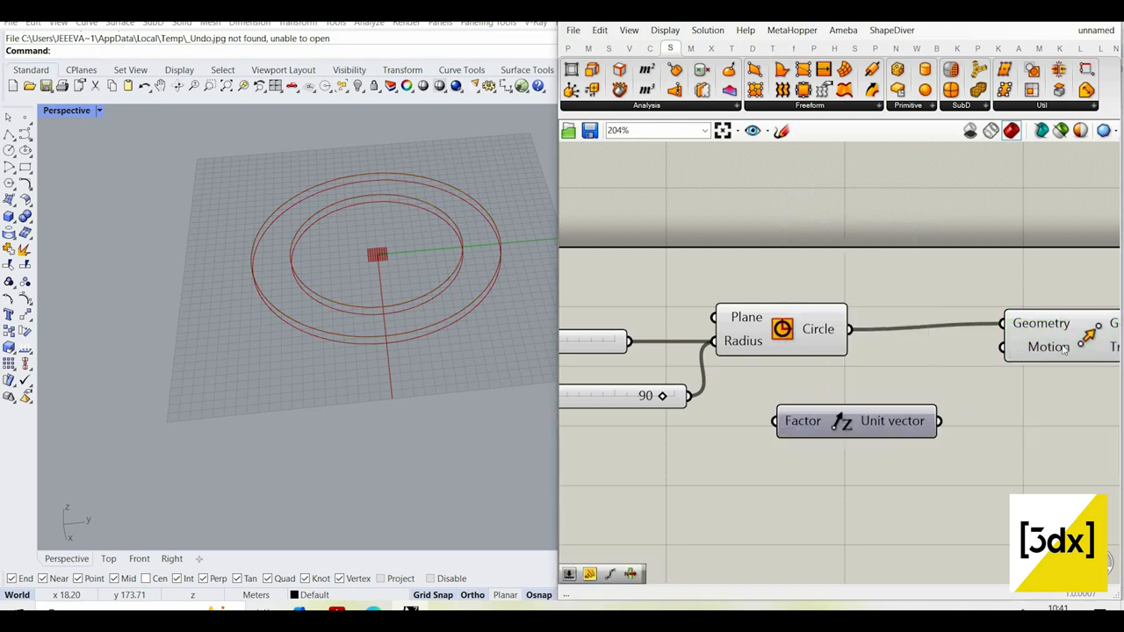
{"action": "left_click_drag", "start_coordinate": [1003, 359], "coordinate": [939, 421]}
{"action": "left_click", "coordinate": [1010, 355]}
- Create a number slider set to 60 and connect it to the Unit Z component's Factor input
{"action": "scroll", "coordinate": [1008, 355], "scroll_direction": "down", "scroll_amount": 5}
{"action": "scroll", "coordinate": [798, 429], "scroll_direction": "up", "scroll_amount": 4}
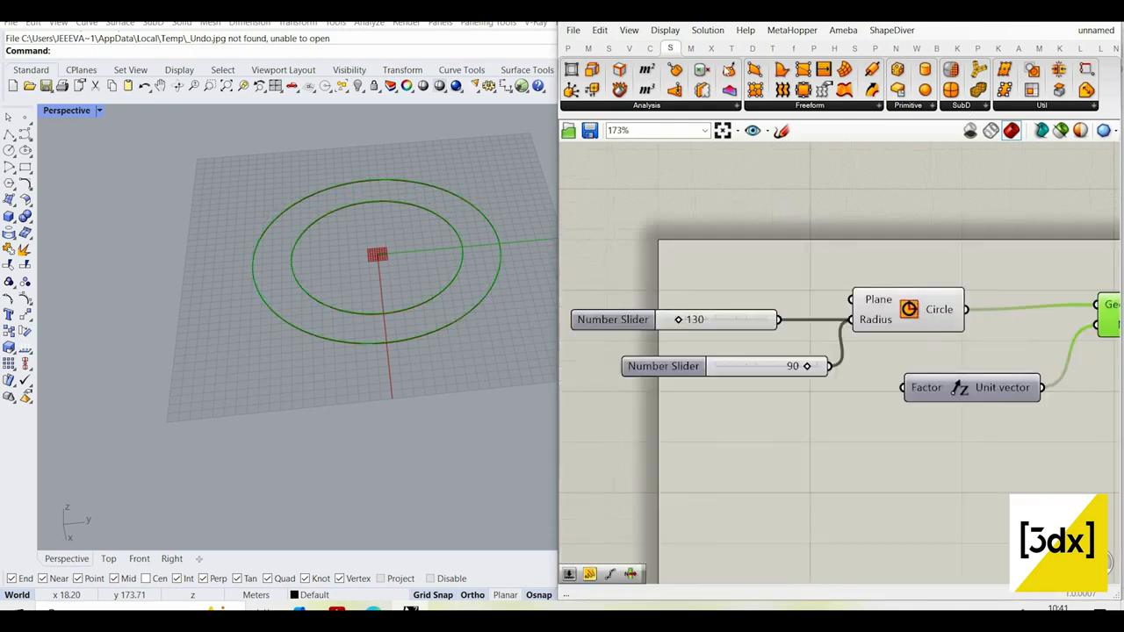
{"action": "double_click", "coordinate": [753, 479]}
{"action": "type", "text": "60"}
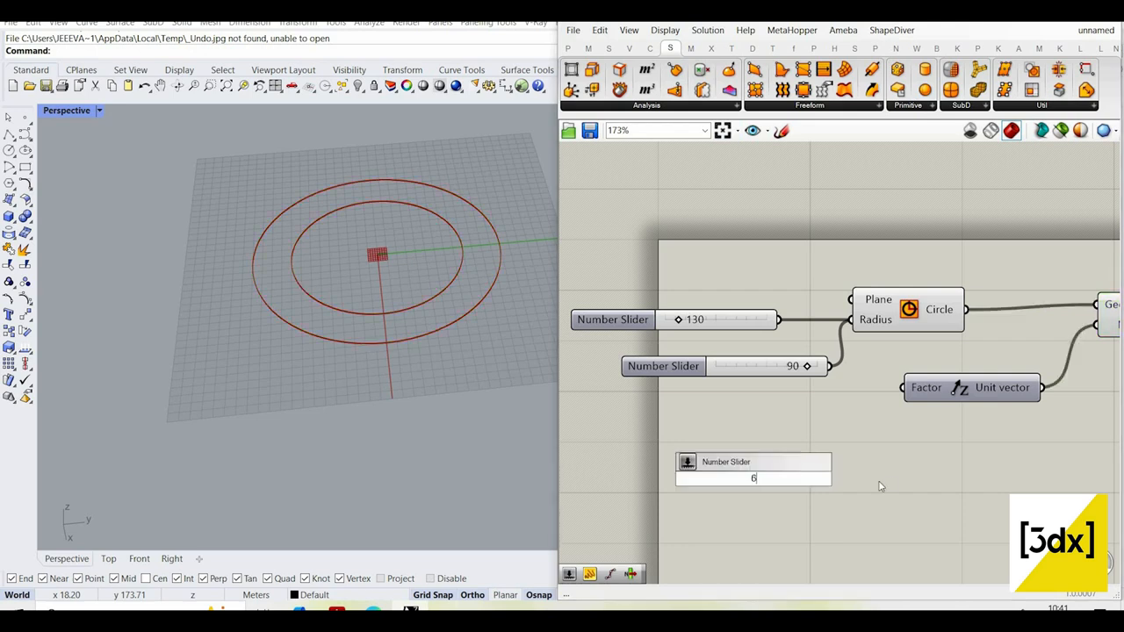
{"action": "key", "text": "Return"}
{"action": "left_click_drag", "start_coordinate": [903, 387], "coordinate": [857, 478]}
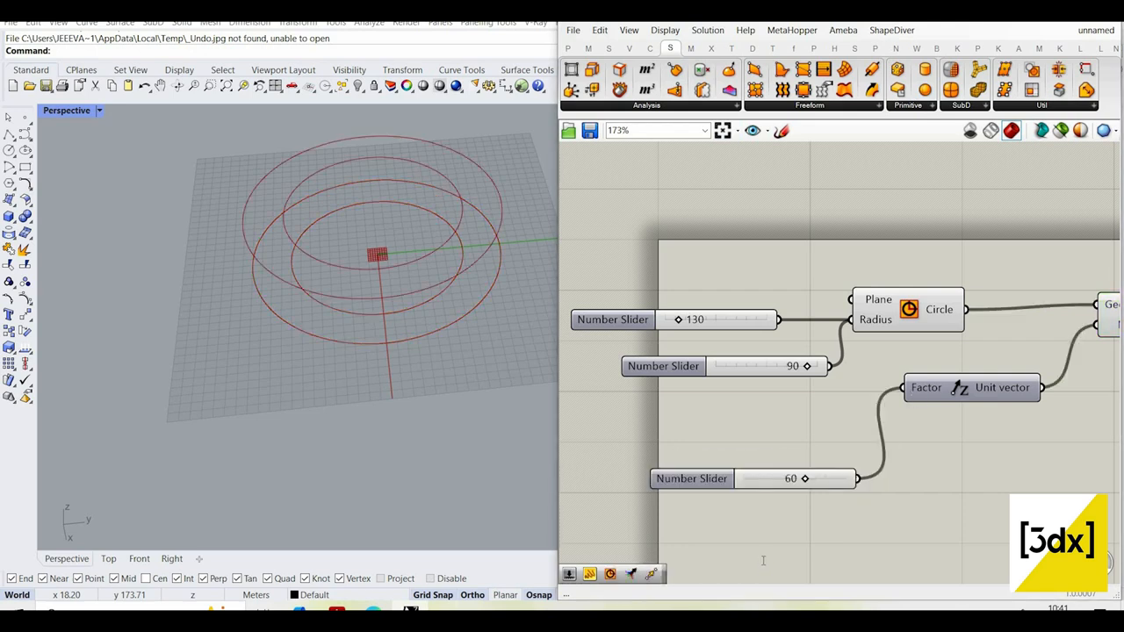
- Create a number slider set to 0 and add it to the Unit Z Factor input alongside the 60 slider
{"action": "double_click", "coordinate": [762, 548]}
{"action": "type", "text": "0"}
{"action": "key", "text": "Return"}
{"action": "left_click_drag", "start_coordinate": [868, 560], "coordinate": [921, 395]}
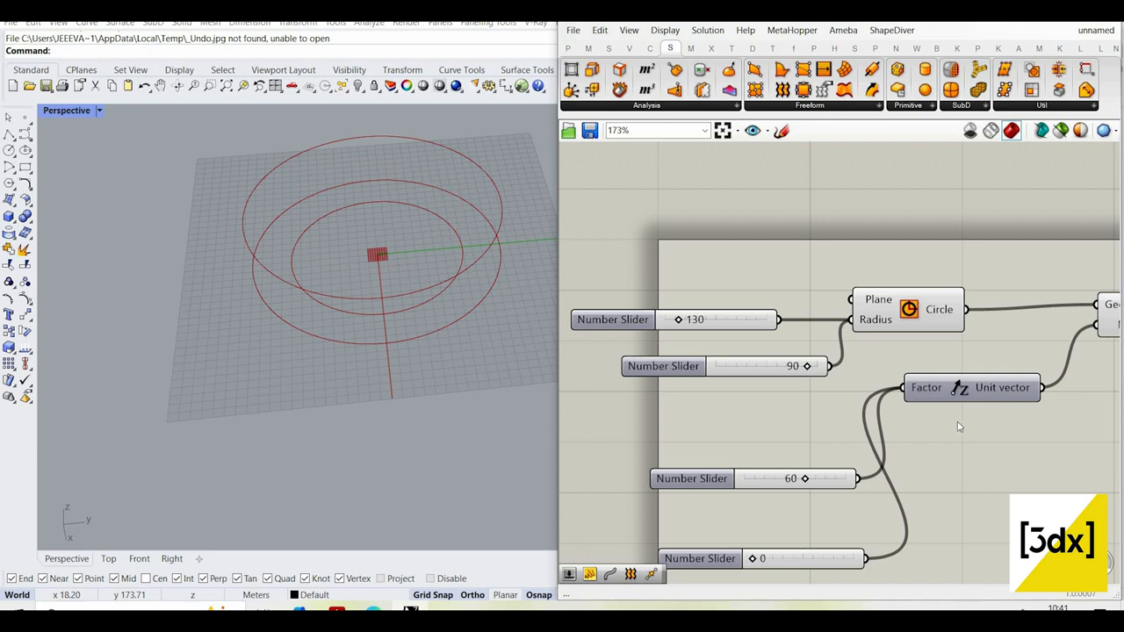
- Move the 60 and 0 sliders up so they sit stacked closely beneath the two radius sliders
{"action": "scroll", "coordinate": [777, 482], "scroll_direction": "down", "scroll_amount": 1}
{"action": "scroll", "coordinate": [790, 456], "scroll_direction": "up", "scroll_amount": 3}
{"action": "left_click_drag", "start_coordinate": [793, 481], "coordinate": [791, 395]}
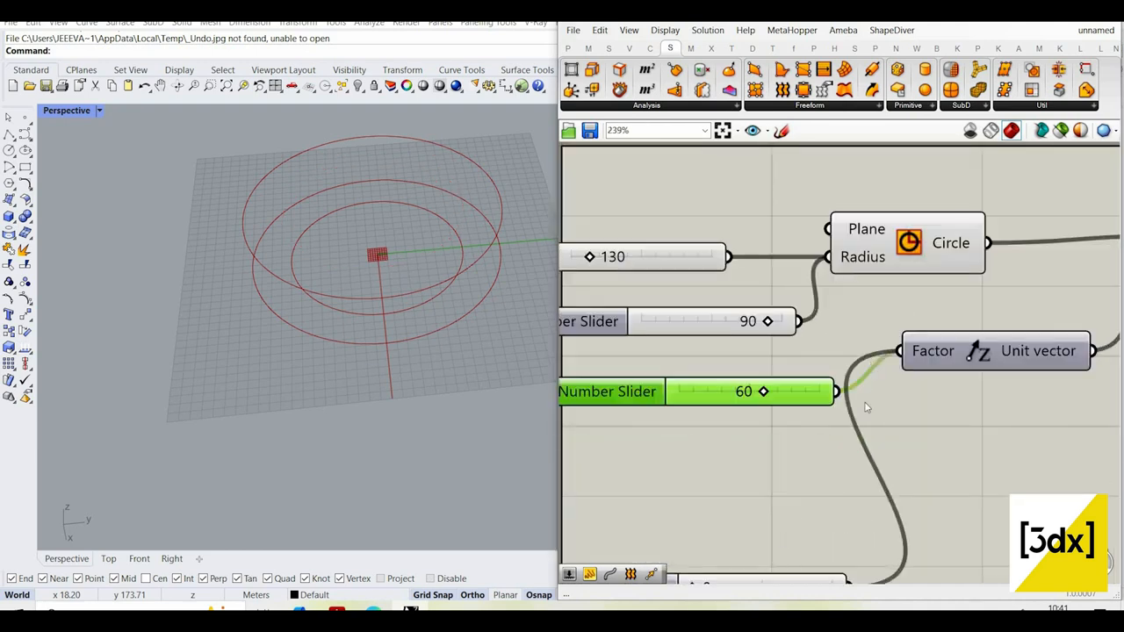
{"action": "right_click_drag", "start_coordinate": [817, 524], "coordinate": [850, 447]}
{"action": "left_click_drag", "start_coordinate": [668, 512], "coordinate": [691, 369]}
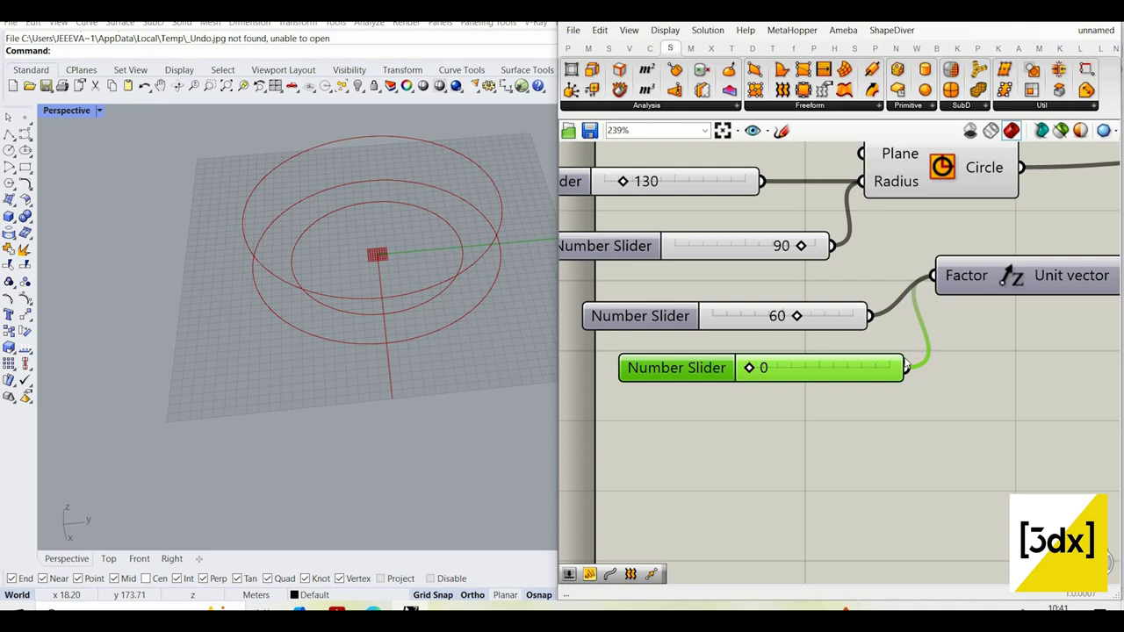
- Align the four number sliders with one another in a single vertical column
{"action": "scroll", "coordinate": [904, 358], "scroll_direction": "down", "scroll_amount": 4}
{"action": "scroll", "coordinate": [958, 272], "scroll_direction": "up", "scroll_amount": 3}
{"action": "right_click_drag", "start_coordinate": [958, 271], "coordinate": [745, 258]}
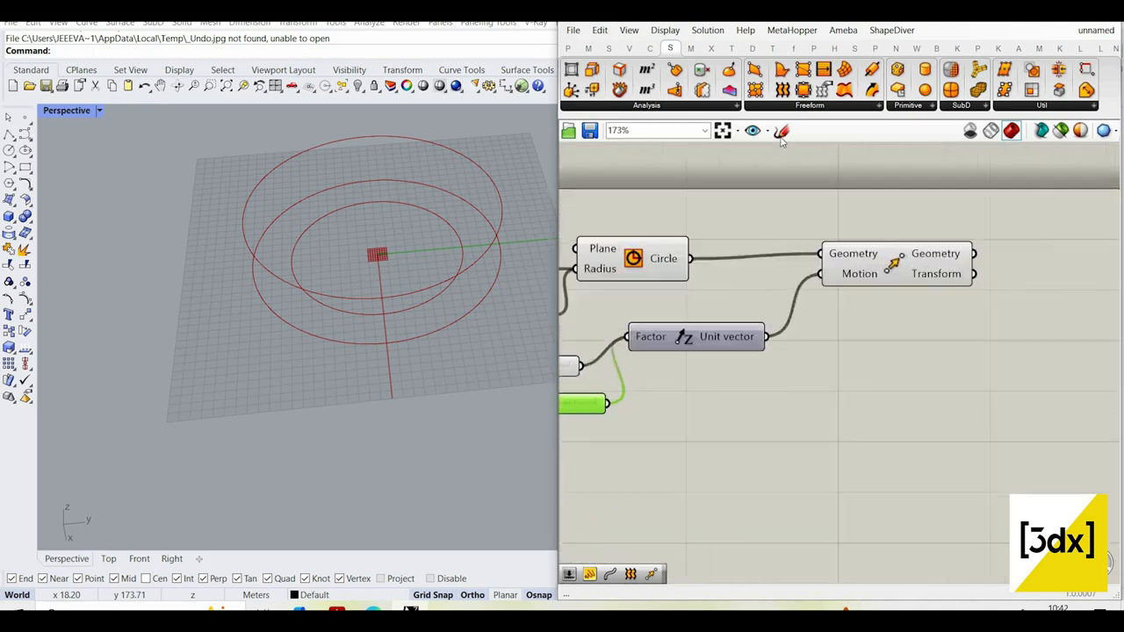
{"action": "right_click_drag", "start_coordinate": [717, 169], "coordinate": [860, 234]}
{"action": "scroll", "coordinate": [990, 215], "scroll_direction": "down", "scroll_amount": 2}
{"action": "scroll", "coordinate": [749, 348], "scroll_direction": "up", "scroll_amount": 2}
{"action": "left_click_drag", "start_coordinate": [745, 446], "coordinate": [676, 279]}
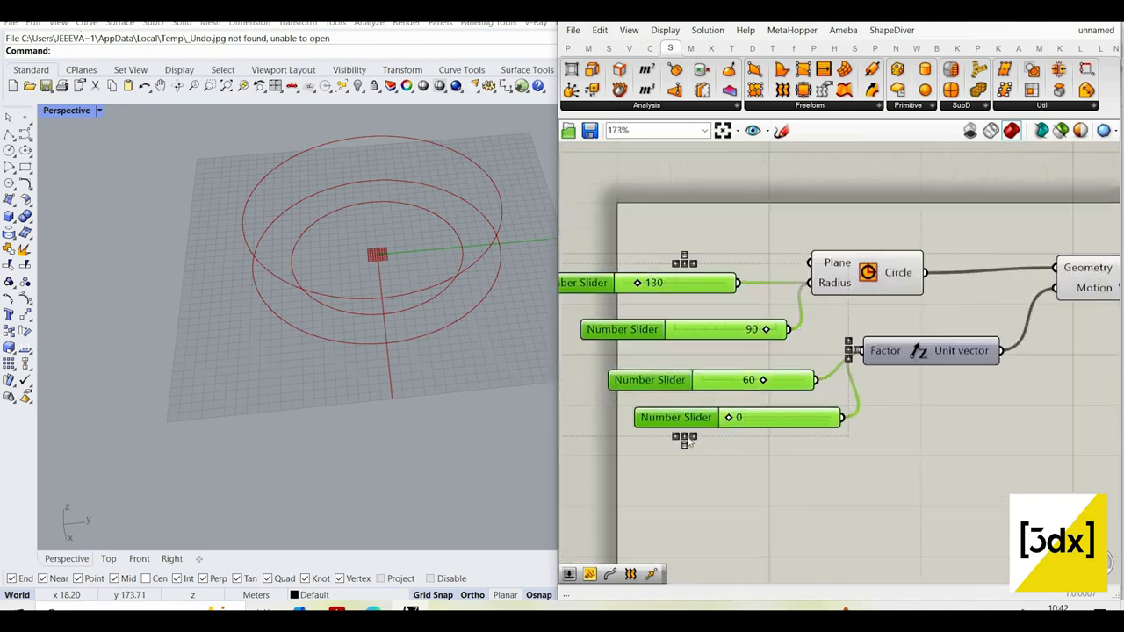
{"action": "left_click", "coordinate": [814, 434]}
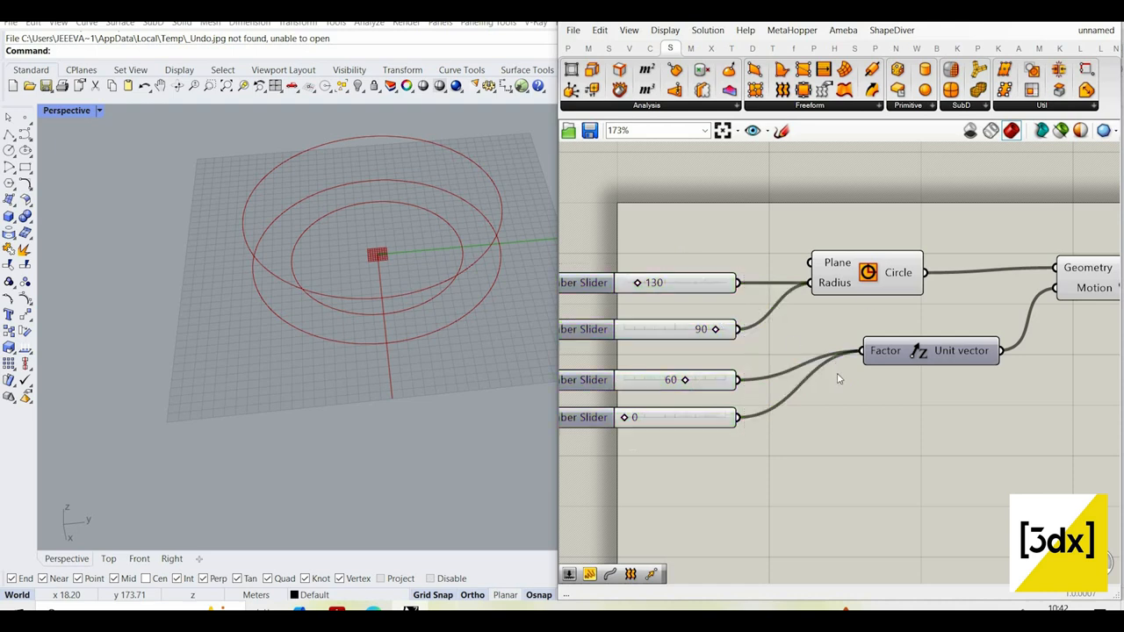
- Turn off the preview of the sliders, Circle and Unit Z components, leaving only the Move component's geometry displayed
{"action": "scroll", "coordinate": [839, 379], "scroll_direction": "down", "scroll_amount": 3}
{"action": "key", "text": "ctrl+a"}
{"action": "right_click", "coordinate": [874, 167]}
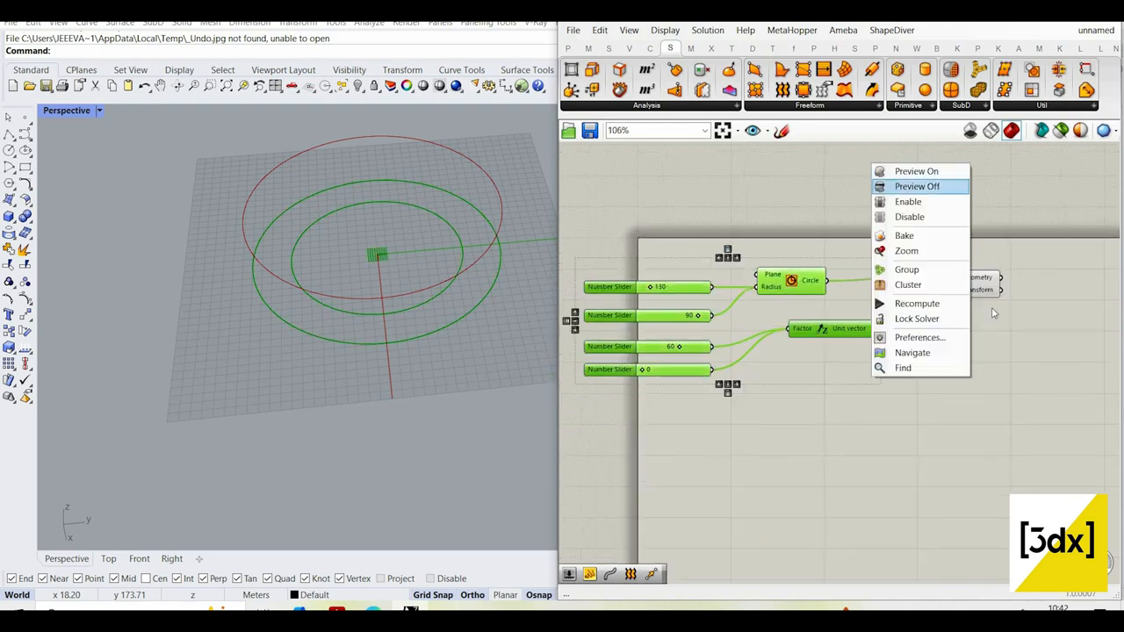
{"action": "left_click", "coordinate": [917, 186]}
{"action": "right_click_drag", "start_coordinate": [966, 288], "coordinate": [805, 293]}
{"action": "scroll", "coordinate": [919, 285], "scroll_direction": "up", "scroll_amount": 2}
{"action": "left_click", "coordinate": [806, 293]}
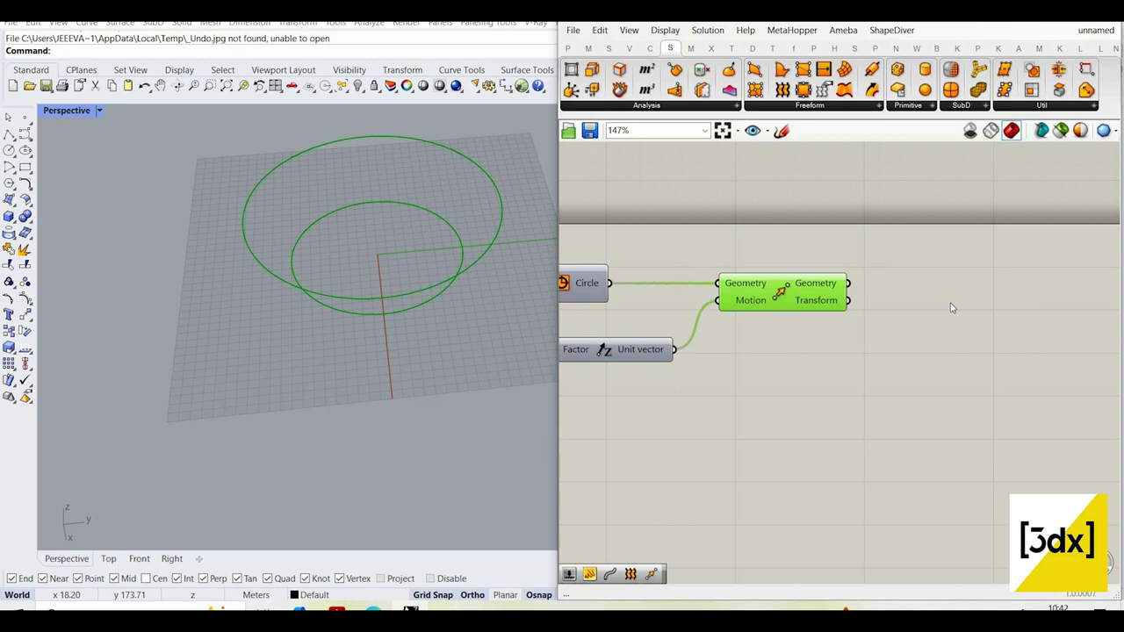
{"action": "left_click", "coordinate": [952, 307]}
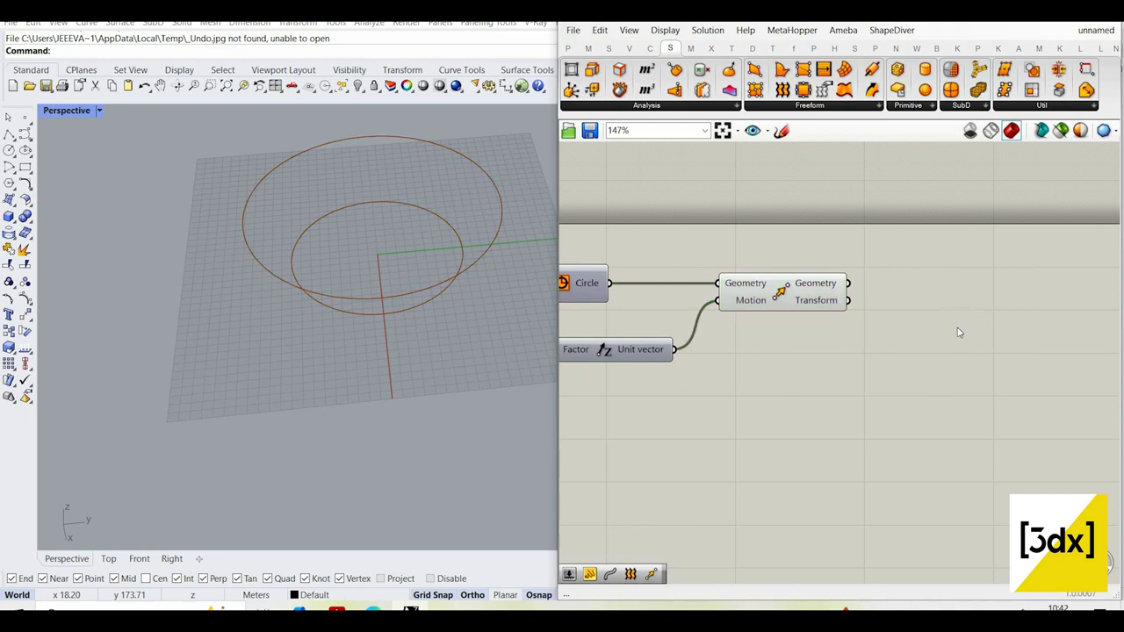
- Add a Divide Curve component and connect the Move component's Geometry output to its Curve input
{"action": "scroll", "coordinate": [940, 384], "scroll_direction": "down", "scroll_amount": 2}
{"action": "scroll", "coordinate": [940, 383], "scroll_direction": "up", "scroll_amount": 2}
{"action": "double_click", "coordinate": [939, 380]}
{"action": "type", "text": "d"}
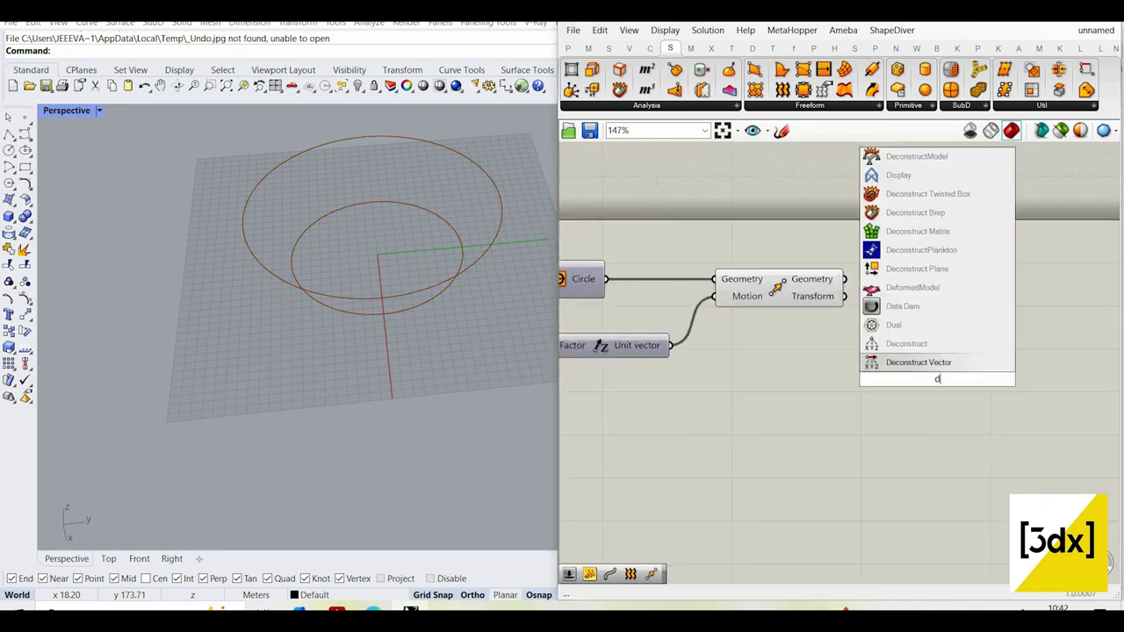
{"action": "type", "text": "ivide"}
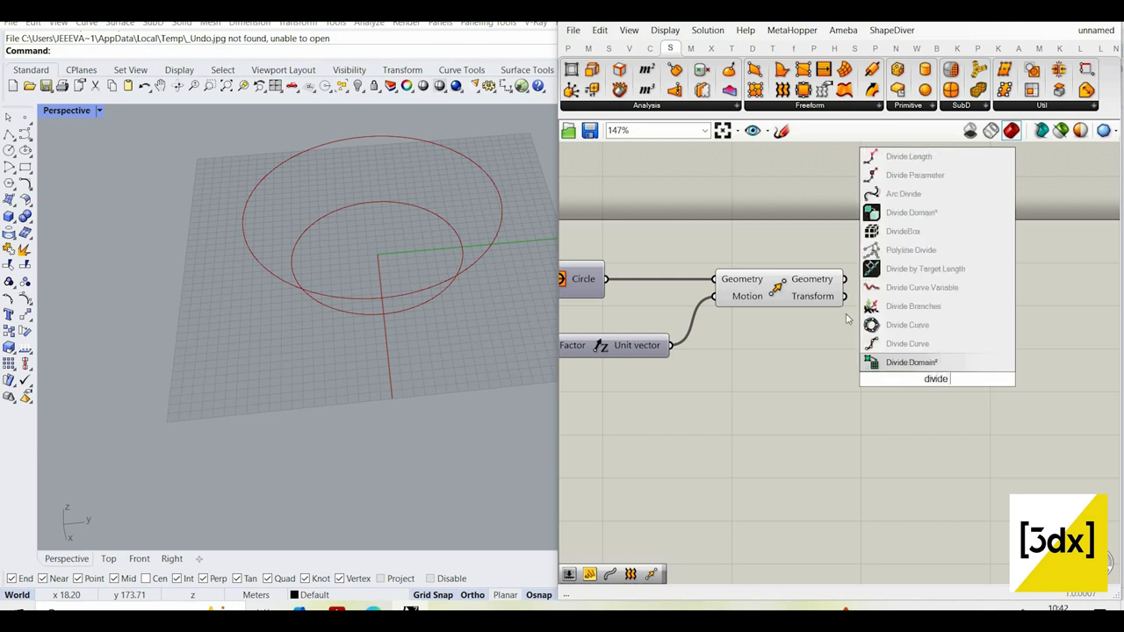
{"action": "key", "text": "Return"}
{"action": "left_click_drag", "start_coordinate": [878, 361], "coordinate": [844, 279]}
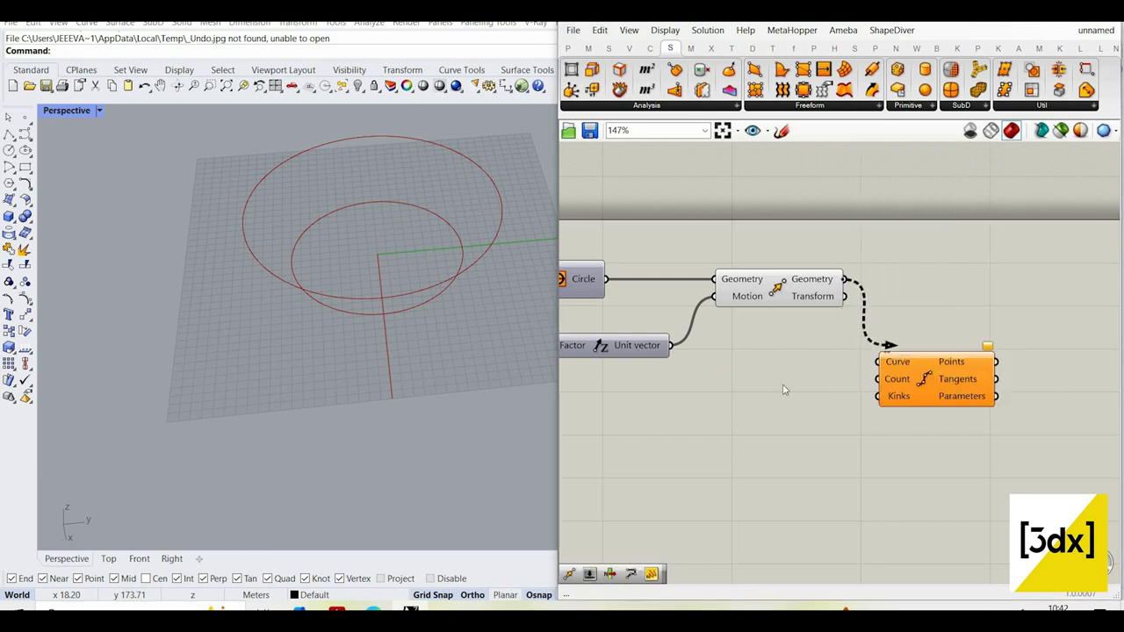
- Create a number slider set to 20 and connect it to Divide Curve's Count input
{"action": "double_click", "coordinate": [783, 383]}
{"action": "type", "text": "20"}
{"action": "key", "text": "Return"}
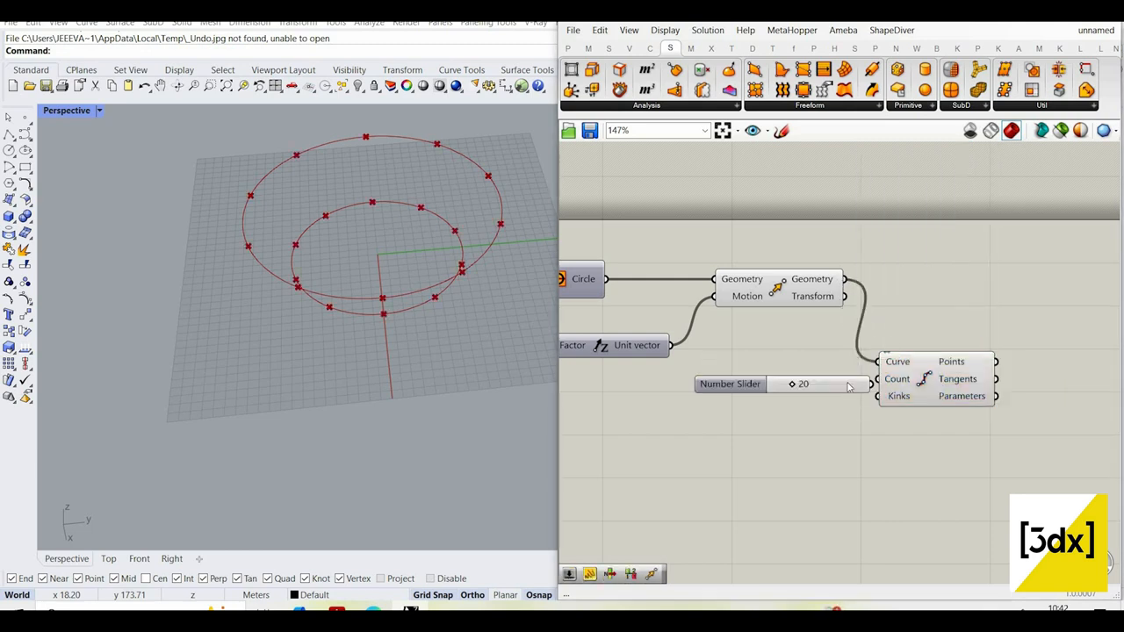
{"action": "left_click_drag", "start_coordinate": [857, 384], "coordinate": [943, 385]}
- Turn off the preview of every component except Divide Curve so only the division points are displayed
{"action": "scroll", "coordinate": [874, 327], "scroll_direction": "down", "scroll_amount": 4}
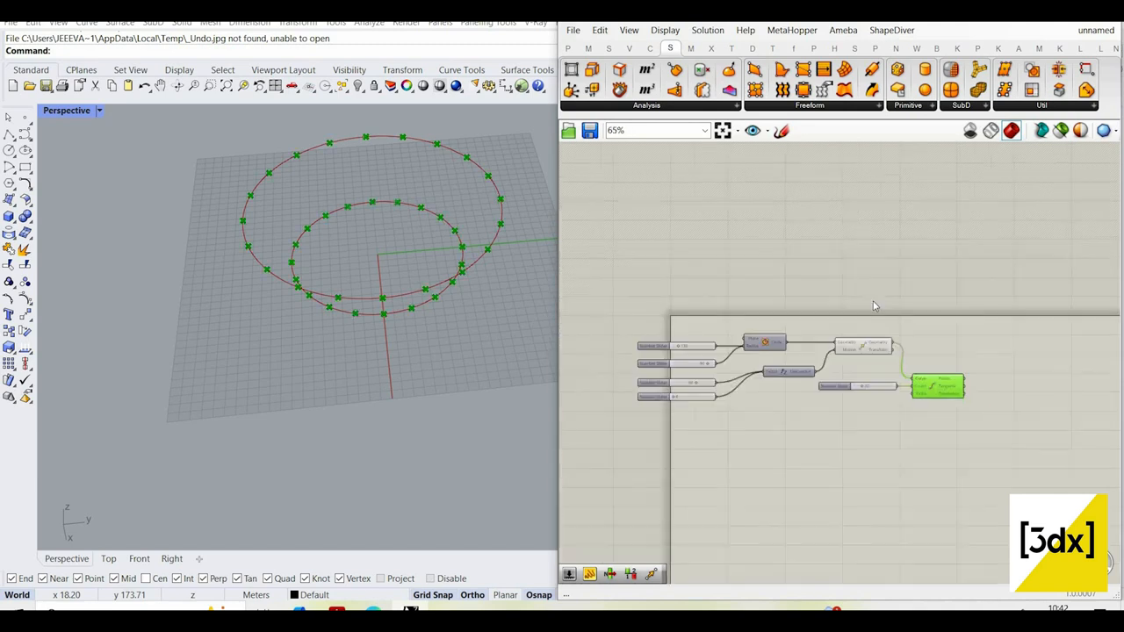
{"action": "key", "text": "ctrl+i"}
{"action": "middle_click", "coordinate": [896, 319]}
{"action": "left_click", "coordinate": [908, 321]}
{"action": "scroll", "coordinate": [824, 363], "scroll_direction": "down", "scroll_amount": 4}
- Add a PolyLine component and connect Divide Curve's Points output to its Vertices input
{"action": "scroll", "coordinate": [953, 374], "scroll_direction": "up", "scroll_amount": 6}
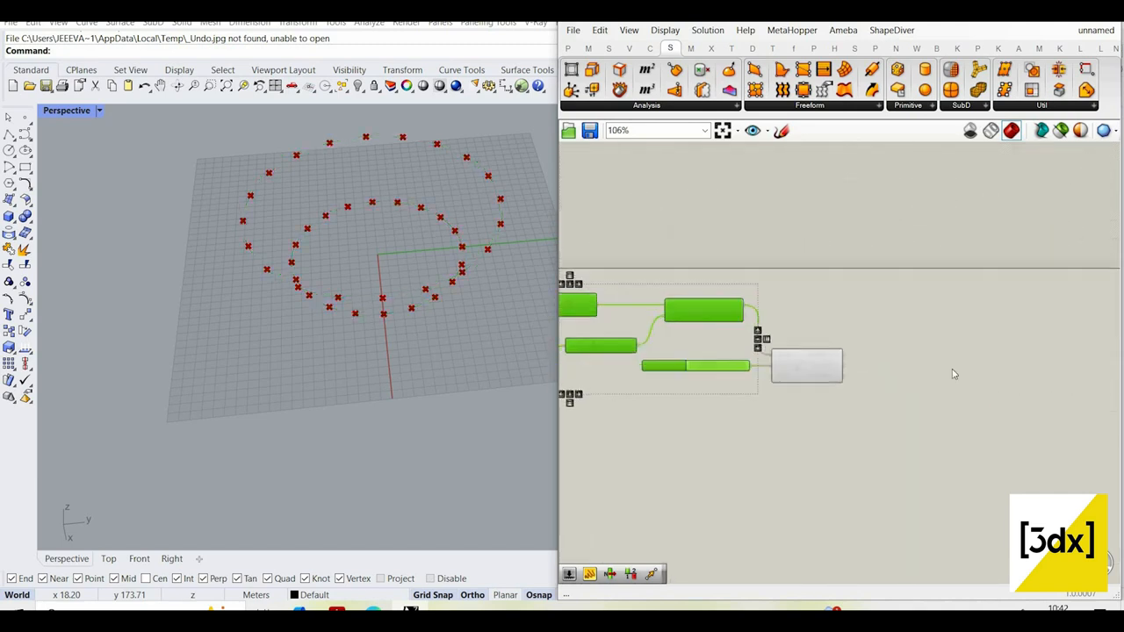
{"action": "double_click", "coordinate": [952, 360]}
{"action": "type", "text": "pol"}
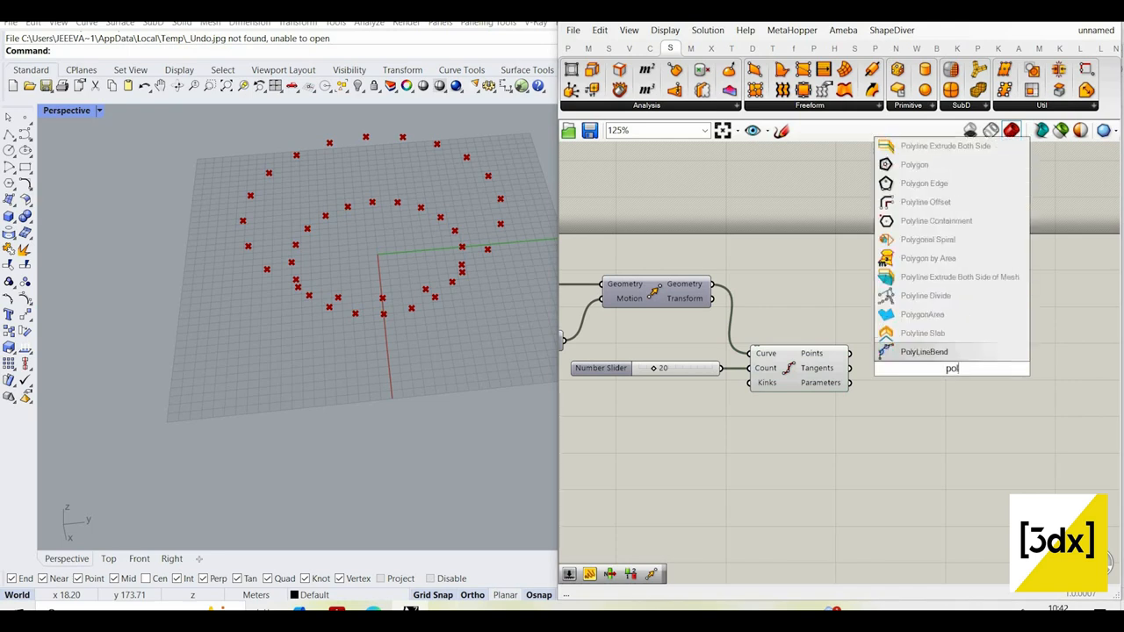
{"action": "type", "text": "yline"}
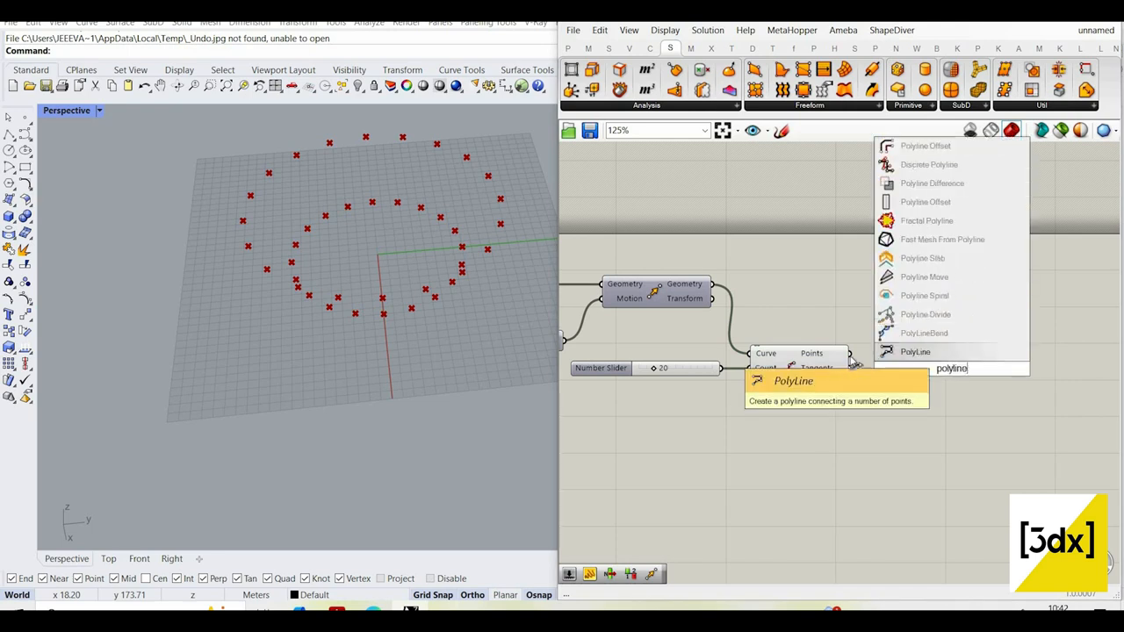
{"action": "left_click", "coordinate": [913, 353]}
{"action": "scroll", "coordinate": [862, 353], "scroll_direction": "up", "scroll_amount": 3}
{"action": "left_click", "coordinate": [908, 428]}
{"action": "left_click_drag", "start_coordinate": [841, 354], "coordinate": [695, 424]}
- Turn off the preview of the Divide Curve component, leaving the polylines displayed
{"action": "left_click", "coordinate": [1000, 383]}
{"action": "scroll", "coordinate": [1000, 383], "scroll_direction": "down", "scroll_amount": 3}
{"action": "right_click", "coordinate": [966, 339]}
{"action": "left_click", "coordinate": [1009, 360]}
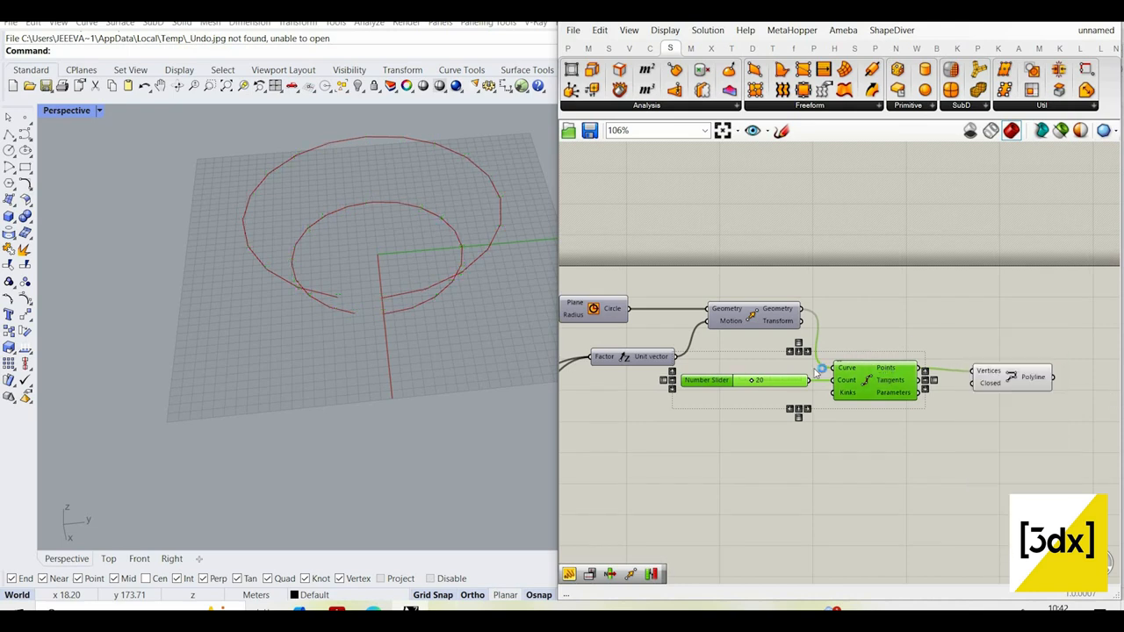
- Set the PolyLine component's Closed input to True
{"action": "right_click_drag", "start_coordinate": [823, 371], "coordinate": [675, 324]}
{"action": "scroll", "coordinate": [738, 334], "scroll_direction": "up", "scroll_amount": 5}
{"action": "right_click", "coordinate": [678, 302]}
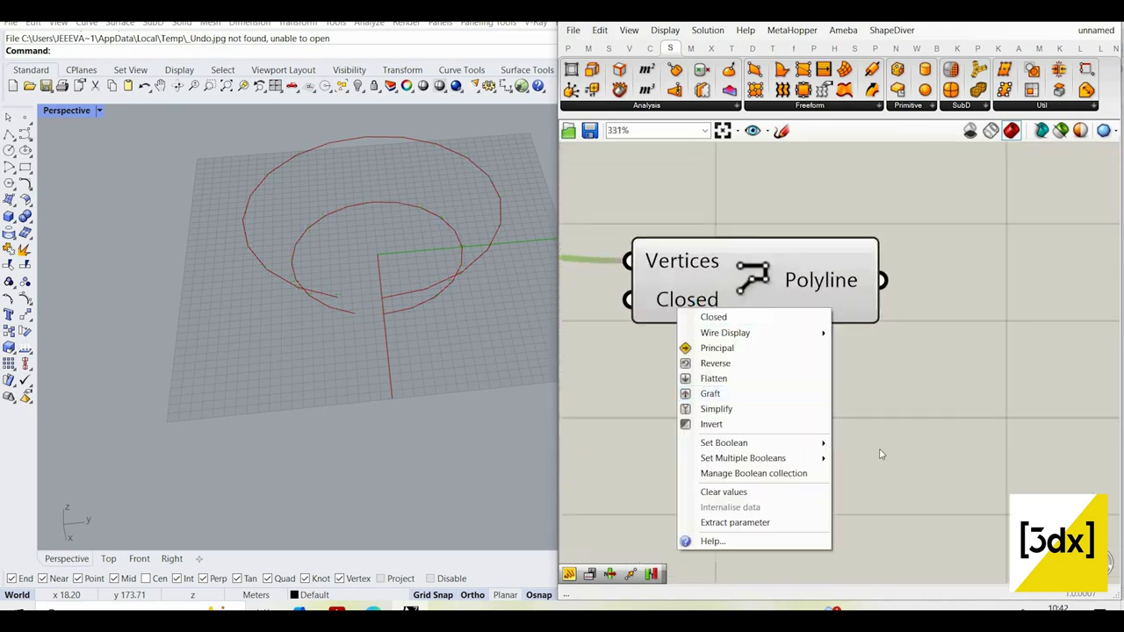
{"action": "left_click", "coordinate": [874, 459]}
{"action": "scroll", "coordinate": [1015, 396], "scroll_direction": "down", "scroll_amount": 6}
- Set the number slider feeding Divide Curve's Count input to 10
{"action": "scroll", "coordinate": [638, 290], "scroll_direction": "up", "scroll_amount": 5}
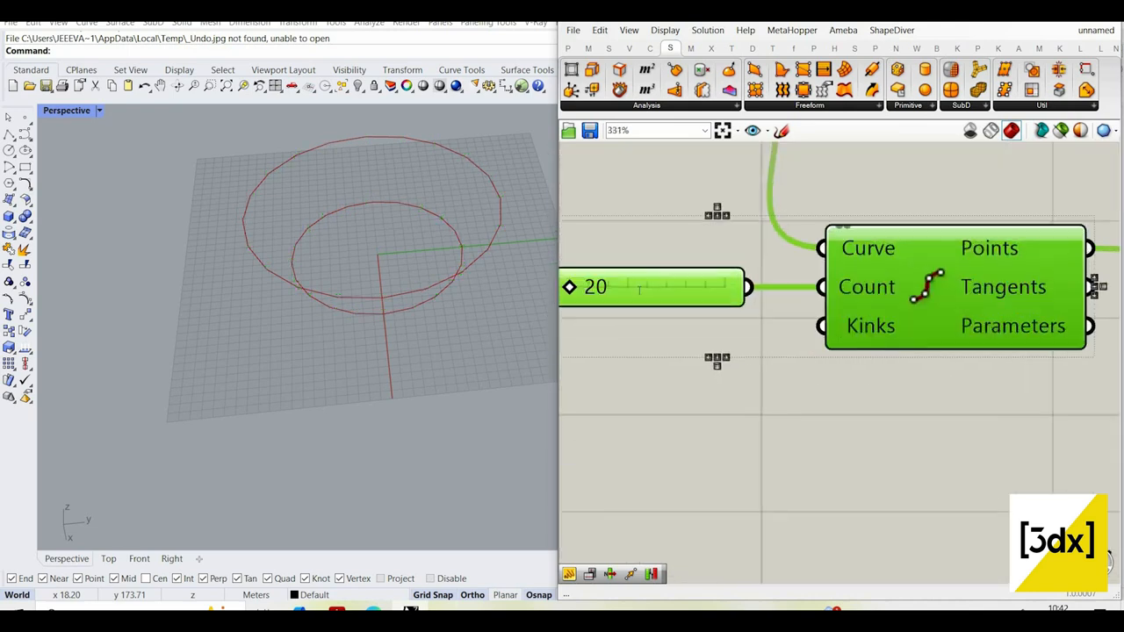
{"action": "double_click", "coordinate": [639, 290]}
{"action": "type", "text": "10"}
{"action": "key", "text": "Return"}
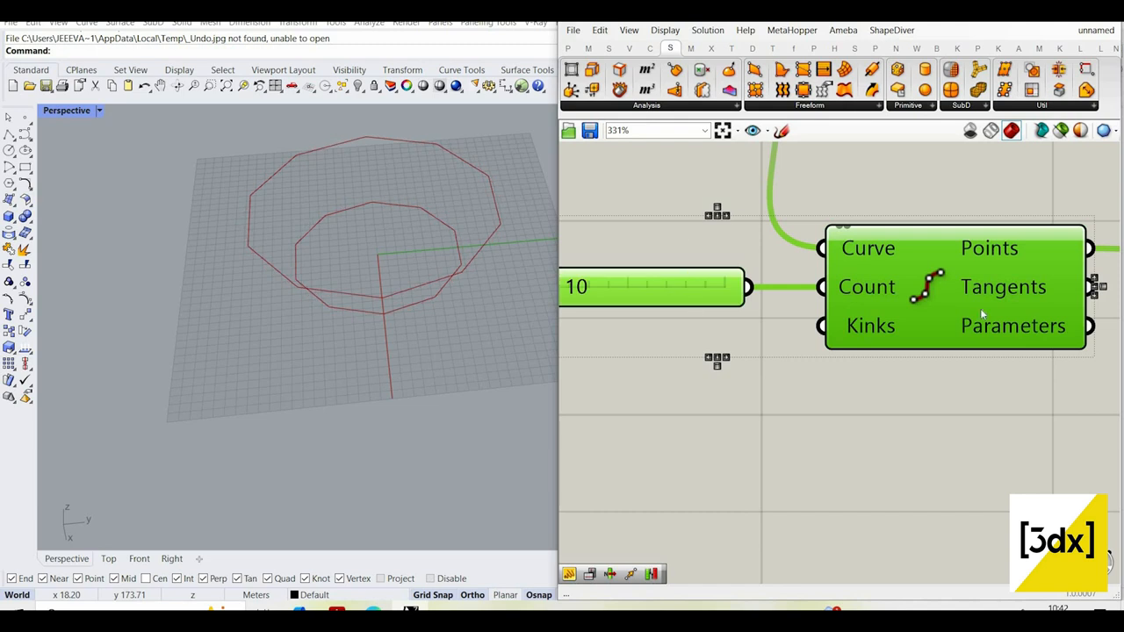
{"action": "left_click", "coordinate": [1054, 377]}
- Flatten the Polyline output of the PolyLine component
{"action": "scroll", "coordinate": [1067, 372], "scroll_direction": "down", "scroll_amount": 3}
{"action": "right_click_drag", "start_coordinate": [1067, 373], "coordinate": [765, 359]}
{"action": "scroll", "coordinate": [764, 359], "scroll_direction": "up", "scroll_amount": 3}
{"action": "scroll", "coordinate": [1053, 299], "scroll_direction": "down", "scroll_amount": 2}
{"action": "right_click_drag", "start_coordinate": [1054, 299], "coordinate": [870, 358]}
{"action": "left_click_drag", "start_coordinate": [791, 361], "coordinate": [792, 352]}
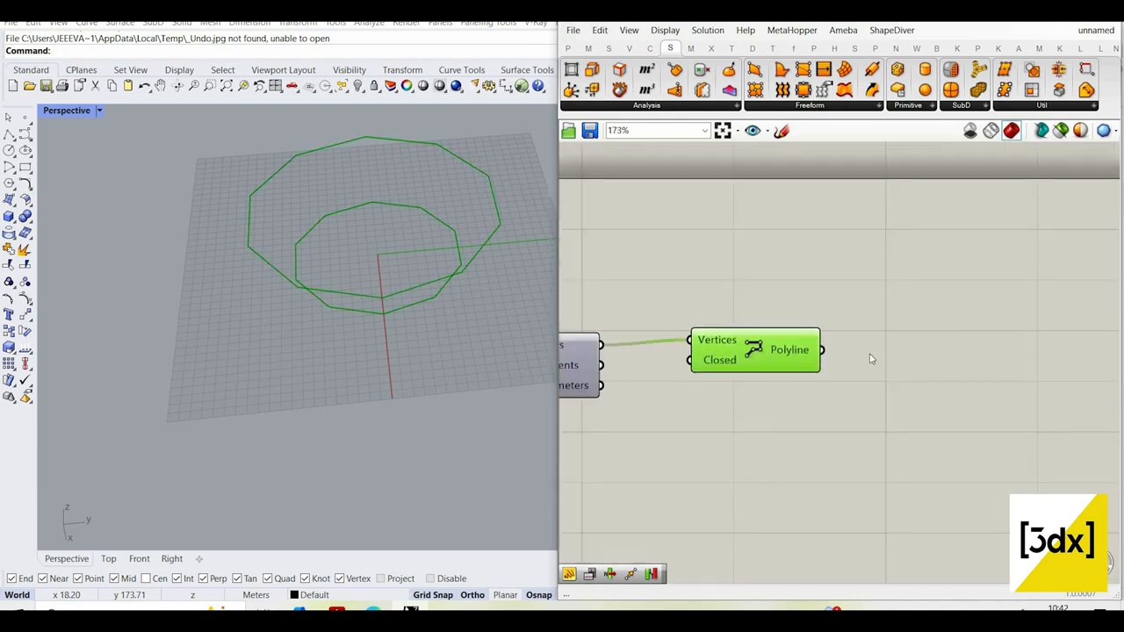
{"action": "left_click", "coordinate": [885, 367]}
{"action": "scroll", "coordinate": [834, 351], "scroll_direction": "up", "scroll_amount": 2}
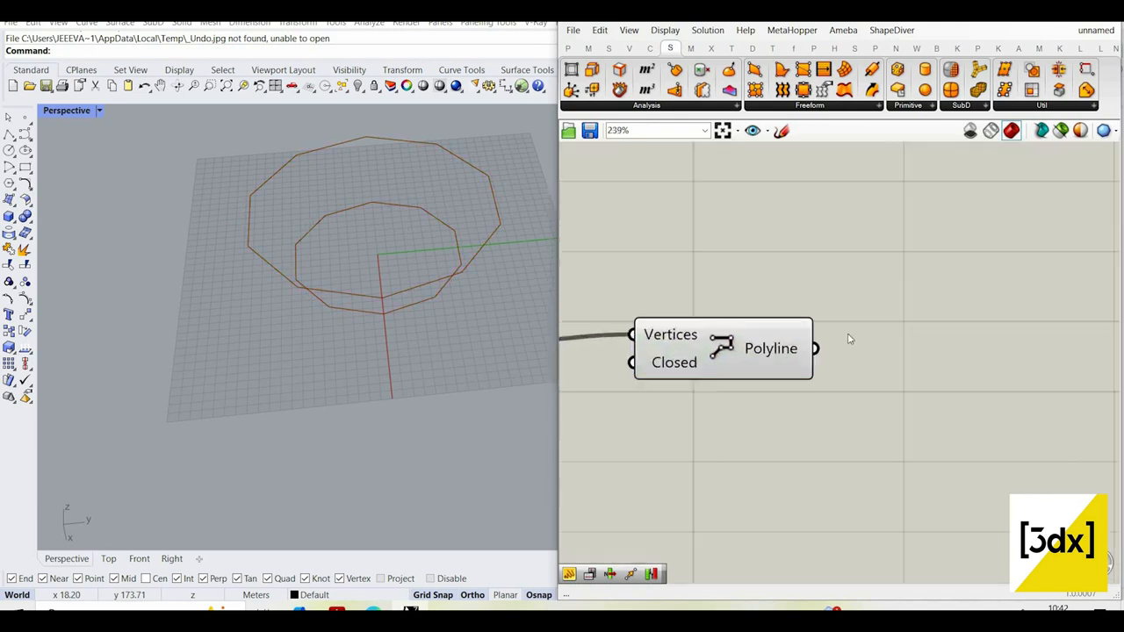
{"action": "right_click", "coordinate": [788, 351]}
{"action": "left_click", "coordinate": [825, 410]}
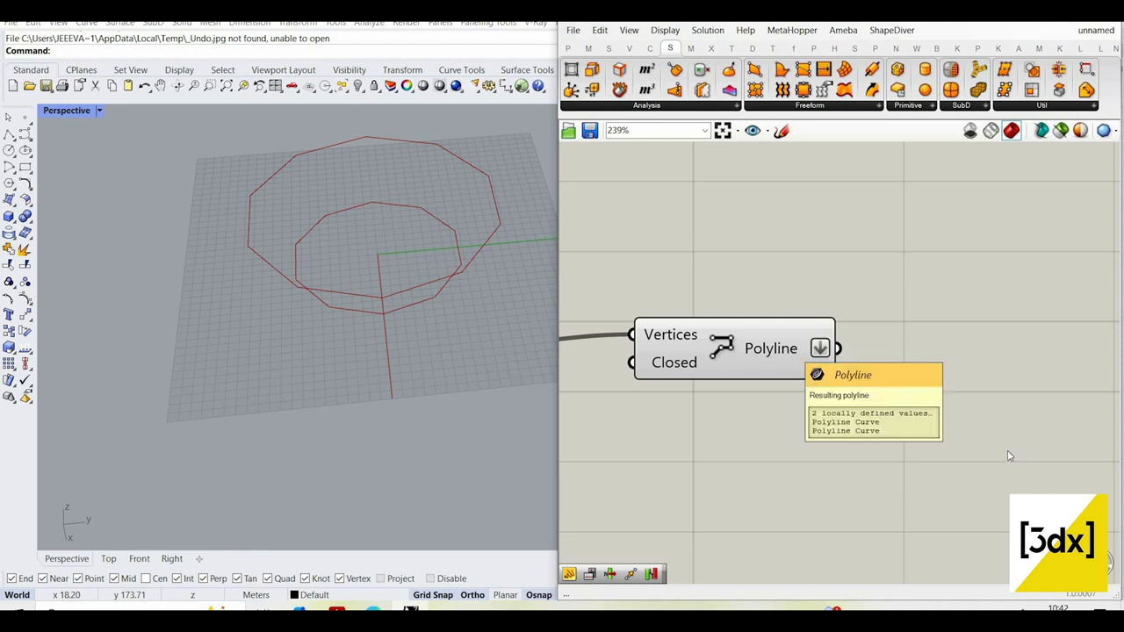
- Add a List Item component and connect the flattened Polyline output to its List input
{"action": "double_click", "coordinate": [947, 445]}
{"action": "type", "text": "li"}
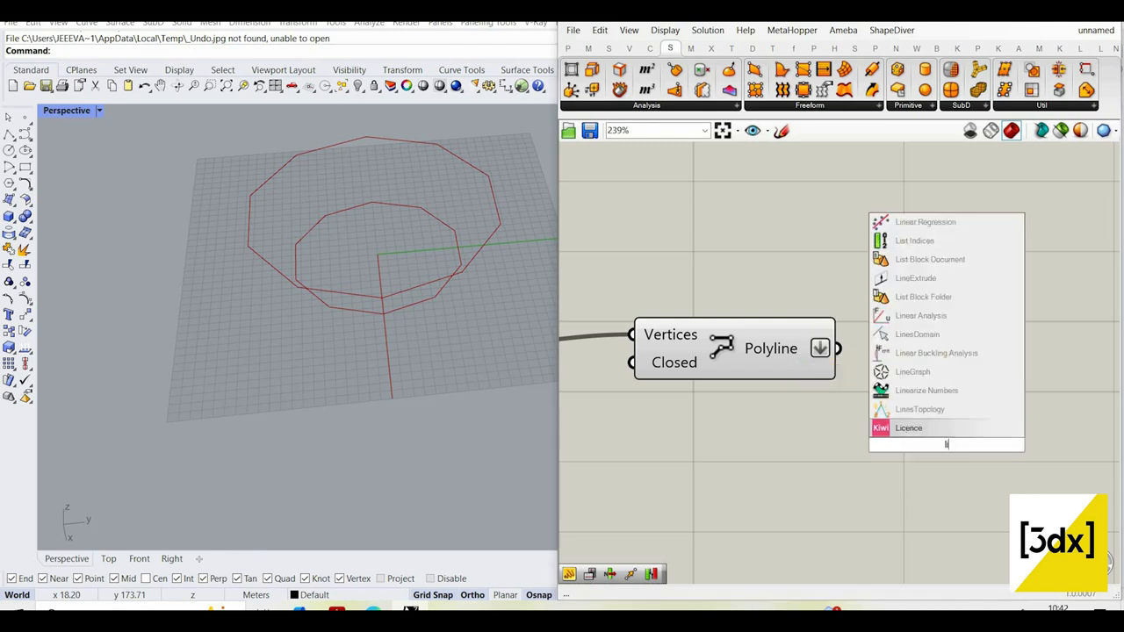
{"action": "type", "text": "t ite"}
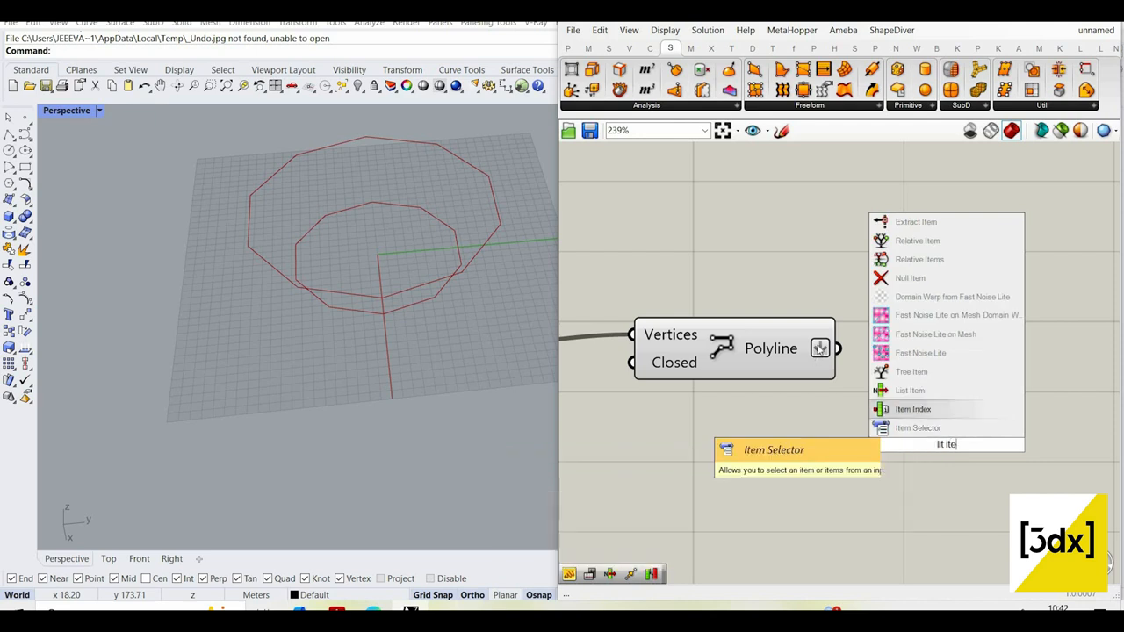
{"action": "left_click", "coordinate": [913, 391]}
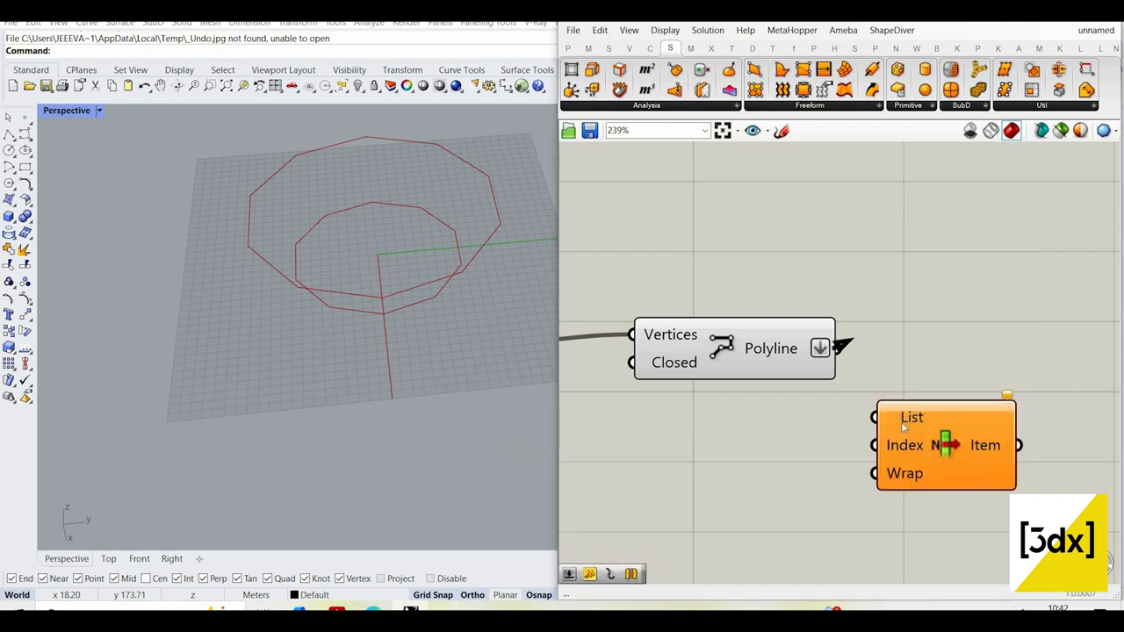
- Add a second output, +1, to the List Item component
{"action": "scroll", "coordinate": [887, 460], "scroll_direction": "up", "scroll_amount": 3}
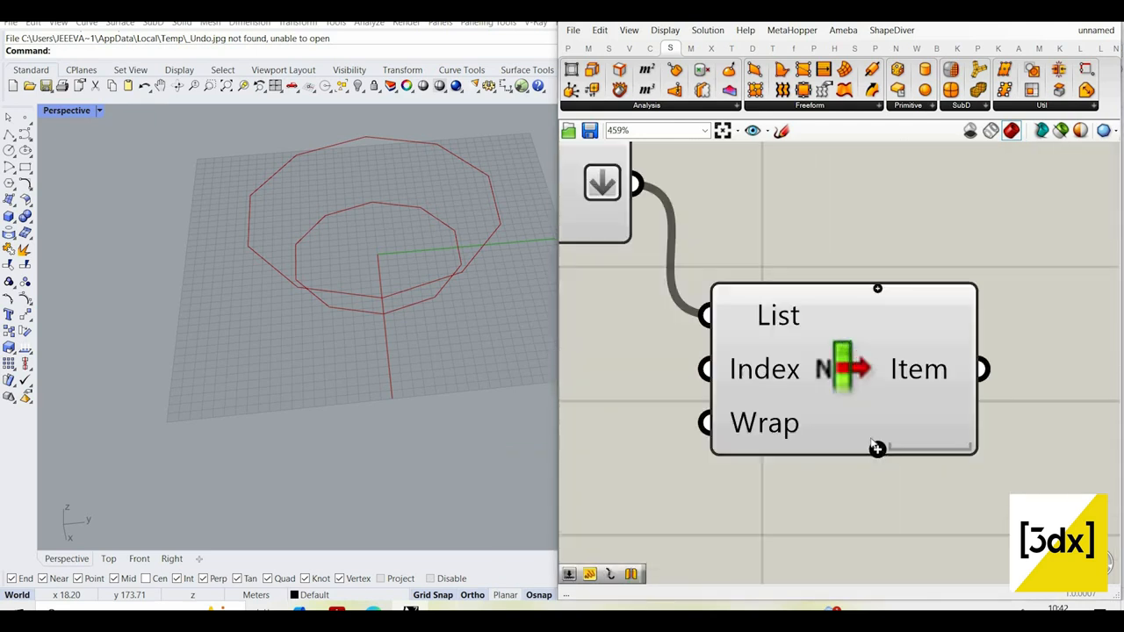
{"action": "scroll", "coordinate": [877, 449], "scroll_direction": "down", "scroll_amount": 5}
{"action": "left_click", "coordinate": [856, 400]}
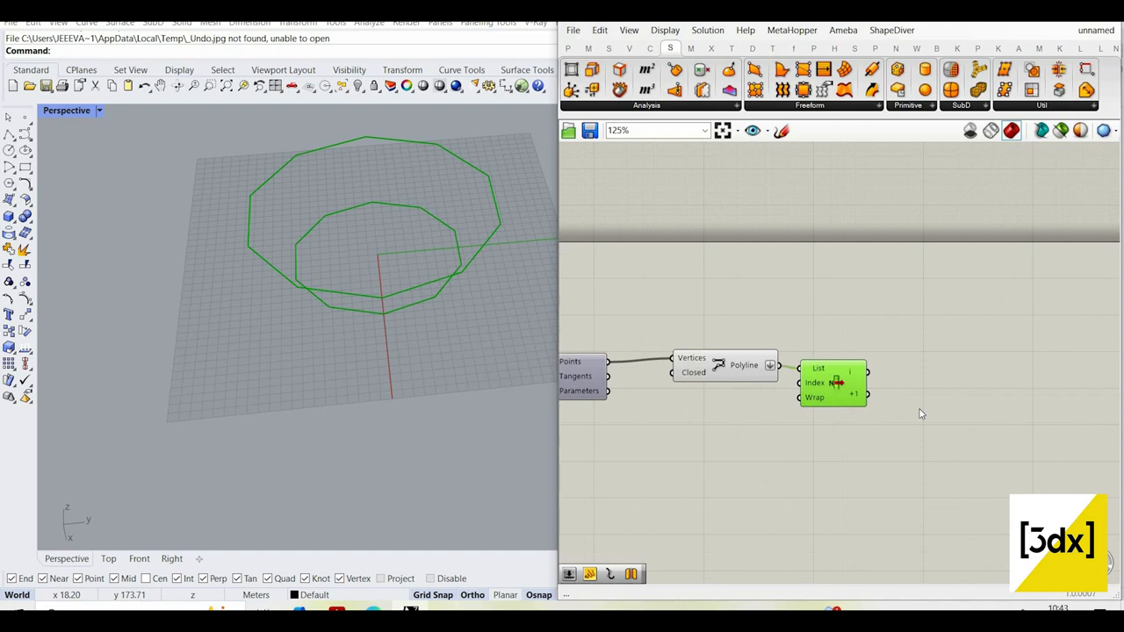
- Add a curve Explode component and connect List Item's i output to its Curve input
{"action": "scroll", "coordinate": [864, 396], "scroll_direction": "up", "scroll_amount": 1}
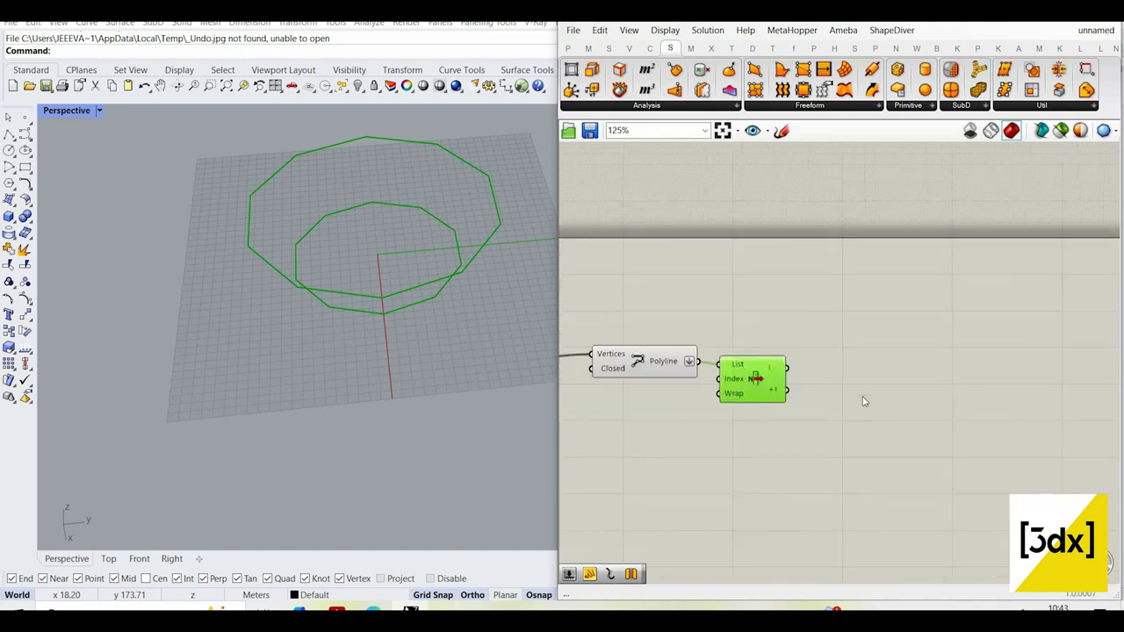
{"action": "double_click", "coordinate": [864, 396]}
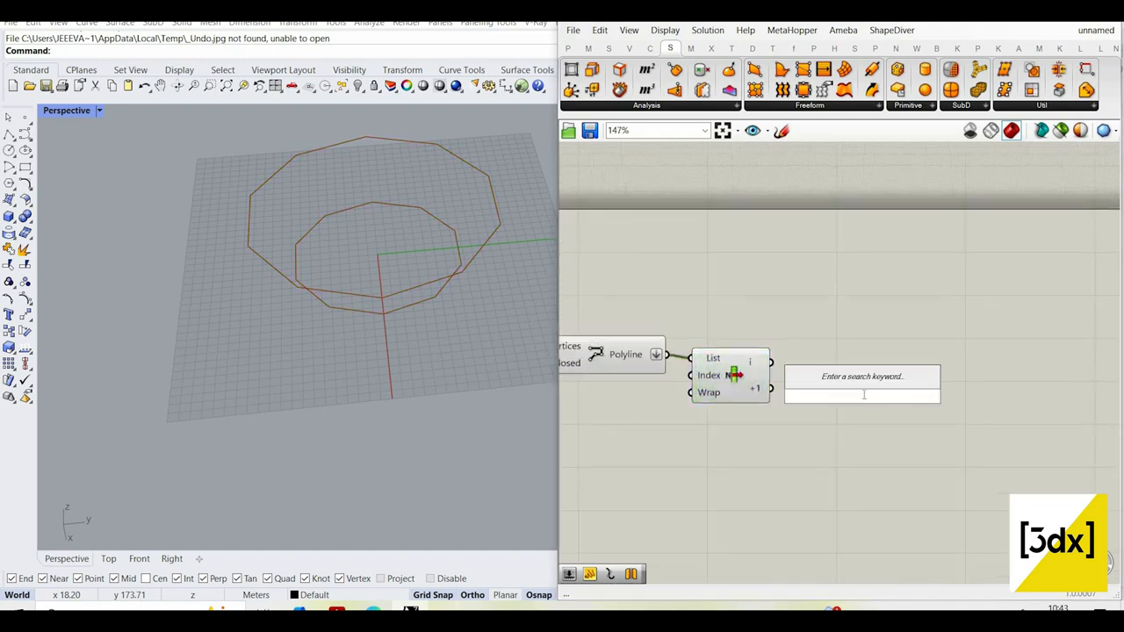
{"action": "type", "text": "explo"}
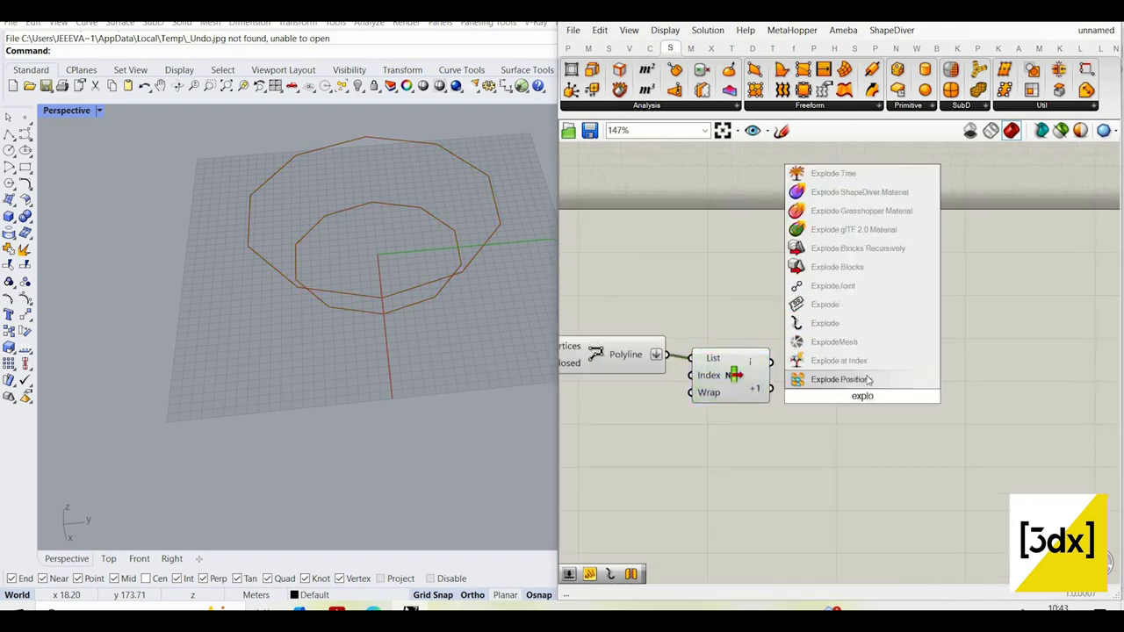
{"action": "type", "text": "d"}
{"action": "left_click", "coordinate": [868, 380]}
{"action": "scroll", "coordinate": [818, 383], "scroll_direction": "up", "scroll_amount": 3}
{"action": "left_click_drag", "start_coordinate": [741, 351], "coordinate": [785, 392]}
{"action": "left_click", "coordinate": [905, 366]}
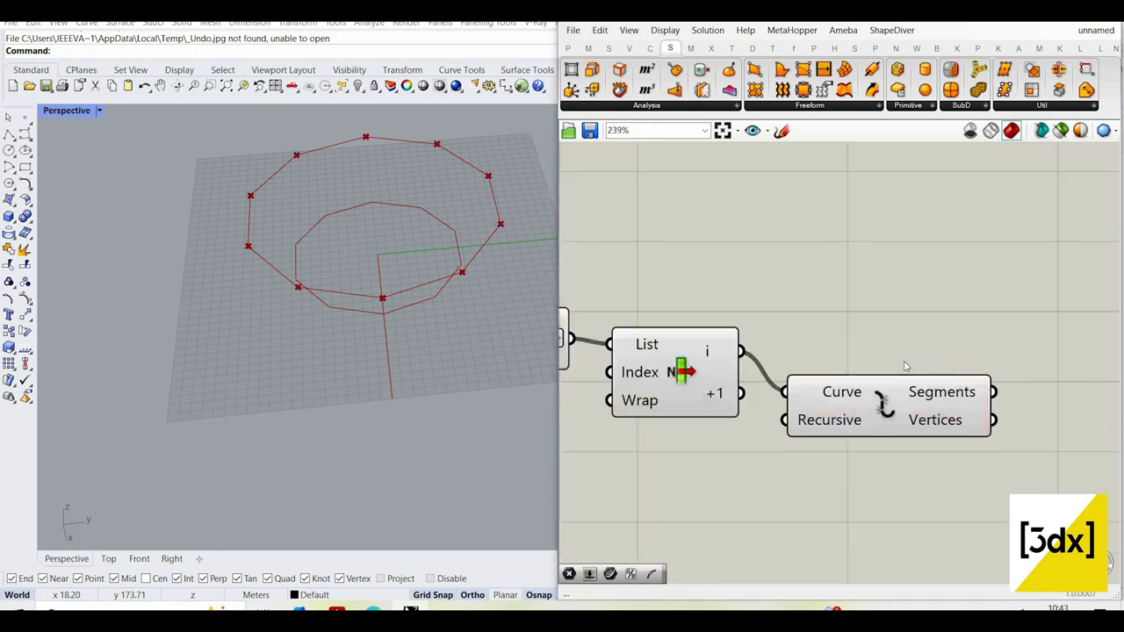
- Duplicate the Explode component below the original and connect List Item's +1 output to the copy's Curve input
{"action": "left_click_drag", "start_coordinate": [872, 402], "coordinate": [924, 470]}
{"action": "type", "text": "CV"}
{"action": "left_click", "coordinate": [921, 373]}
{"action": "key", "text": "ctrl+c"}
{"action": "key", "text": "ctrl+v"}
{"action": "left_click_drag", "start_coordinate": [743, 393], "coordinate": [839, 454]}
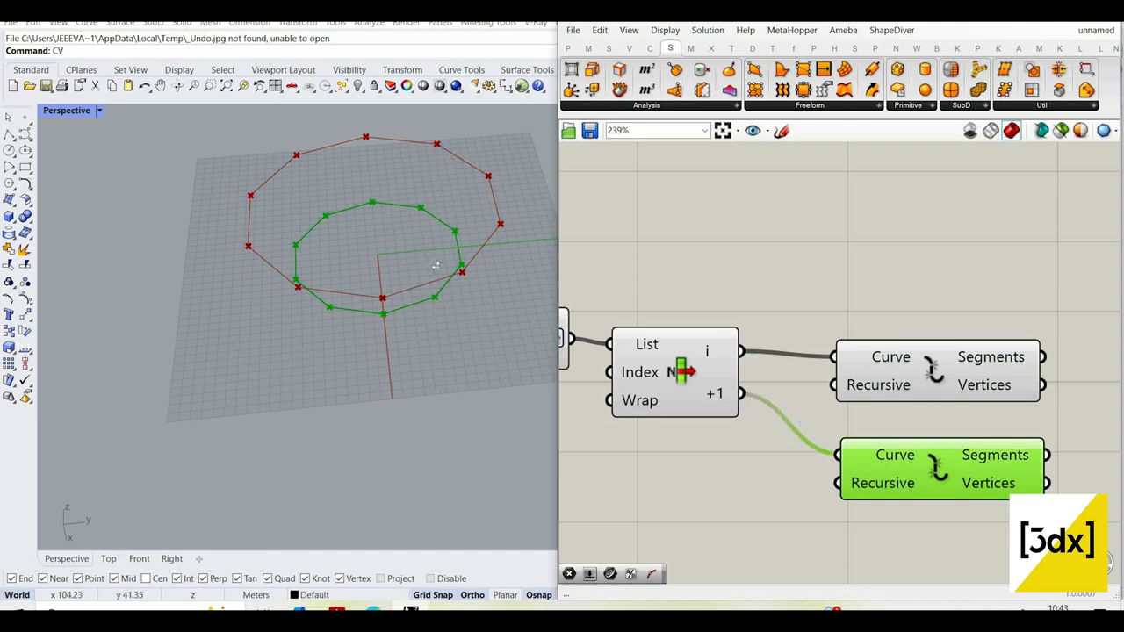
{"action": "right_click_drag", "start_coordinate": [436, 266], "coordinate": [331, 331]}
{"action": "scroll", "coordinate": [409, 297], "scroll_direction": "up", "scroll_amount": 4}
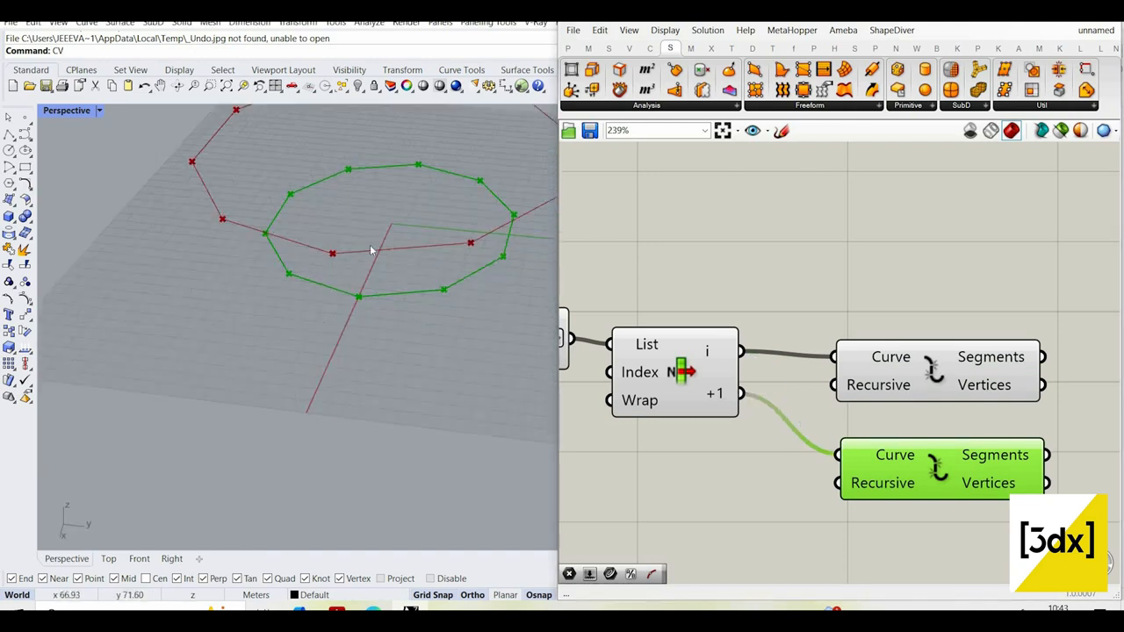
{"action": "left_click", "coordinate": [781, 130]}
{"action": "left_click_drag", "start_coordinate": [748, 237], "coordinate": [884, 217]}
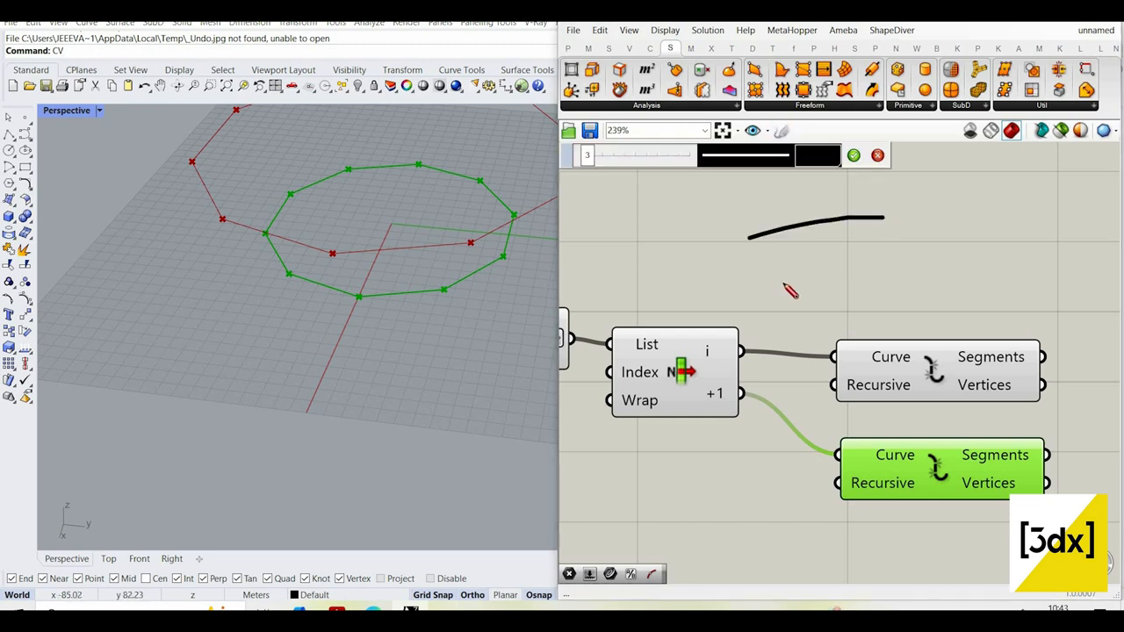
{"action": "mouse_move", "coordinate": [774, 286]}
{"action": "left_mouse_down"}
{"action": "mouse_move", "coordinate": [864, 288]}
{"action": "mouse_move", "coordinate": [817, 223]}
{"action": "mouse_move", "coordinate": [892, 313]}
{"action": "left_mouse_up"}
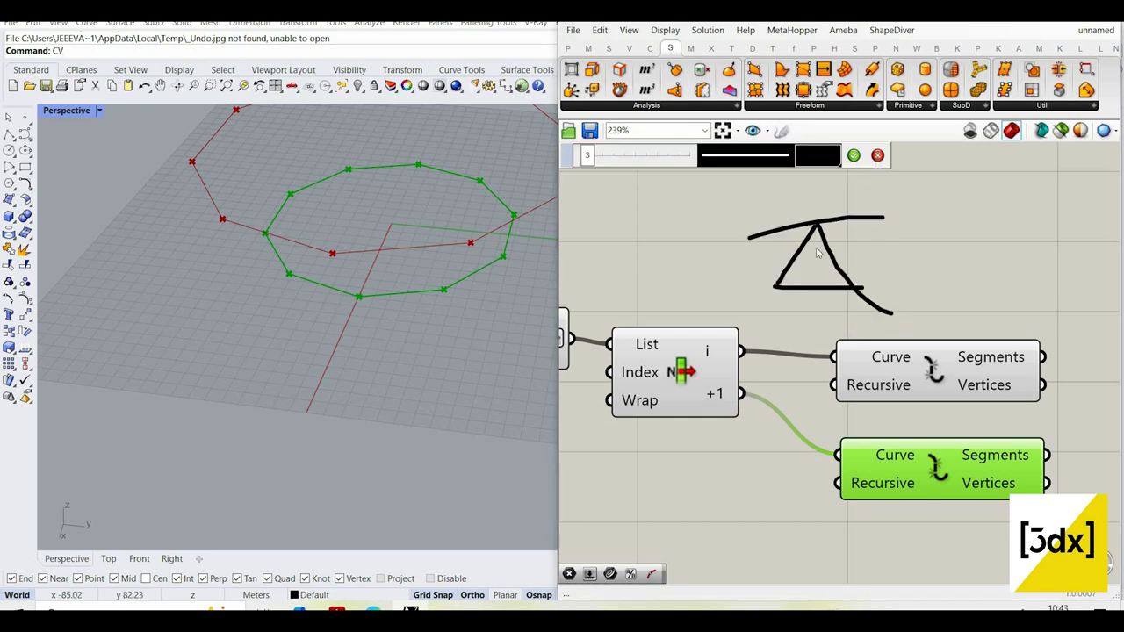
{"action": "left_click", "coordinate": [877, 156]}
- Add a curve Midpoint component and connect the upper Explode component's Segments output to its Curve input
{"action": "scroll", "coordinate": [823, 250], "scroll_direction": "down", "scroll_amount": 5}
{"action": "scroll", "coordinate": [1002, 304], "scroll_direction": "up", "scroll_amount": 4}
{"action": "left_click", "coordinate": [908, 283]}
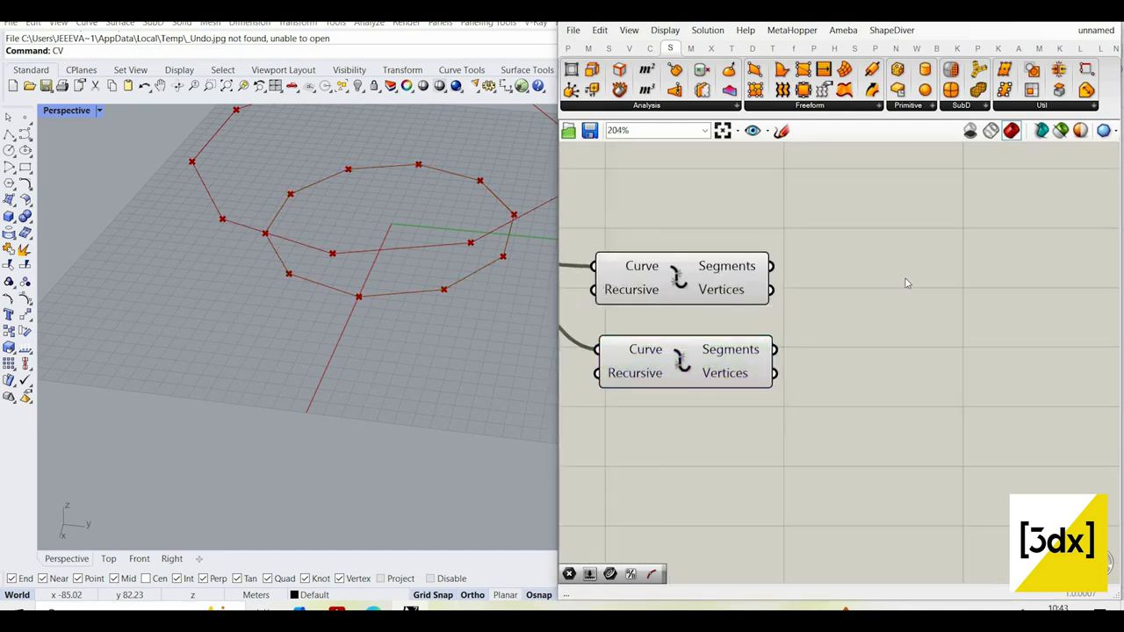
{"action": "double_click", "coordinate": [905, 282]}
{"action": "type", "text": "mi"}
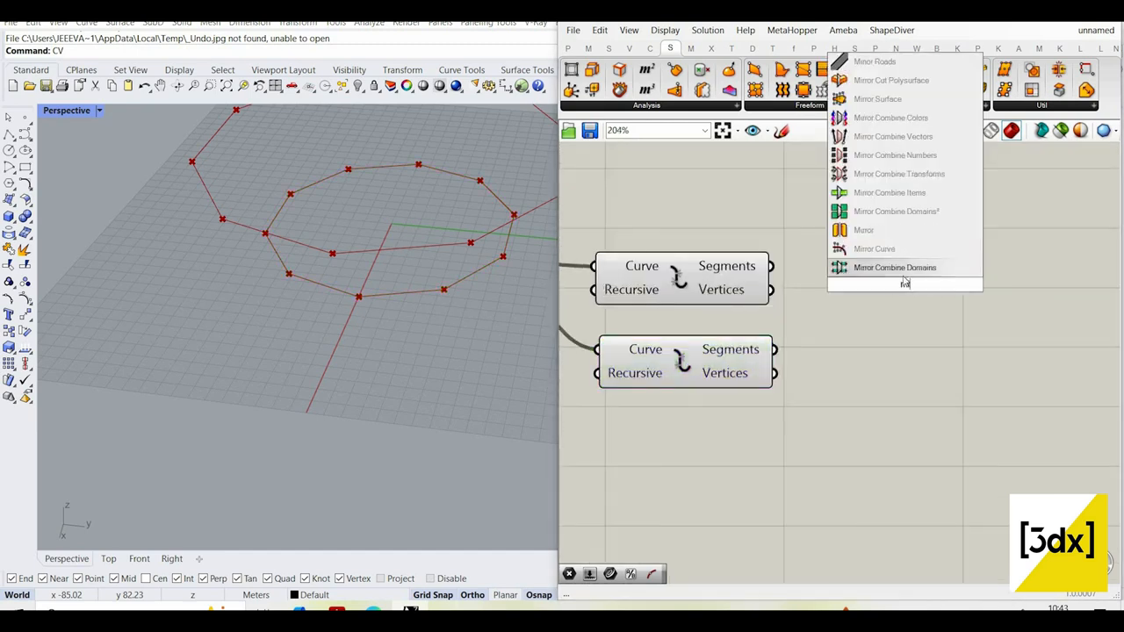
{"action": "type", "text": "d"}
{"action": "key", "text": "Return"}
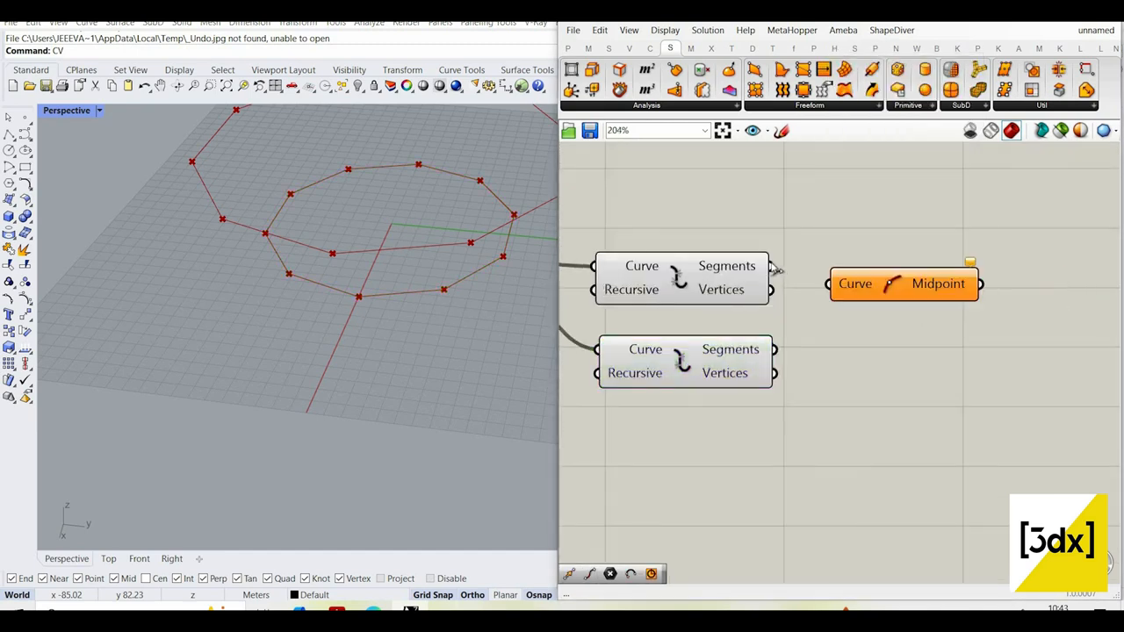
{"action": "left_click_drag", "start_coordinate": [772, 266], "coordinate": [829, 284]}
{"action": "left_click_drag", "start_coordinate": [905, 277], "coordinate": [920, 265]}
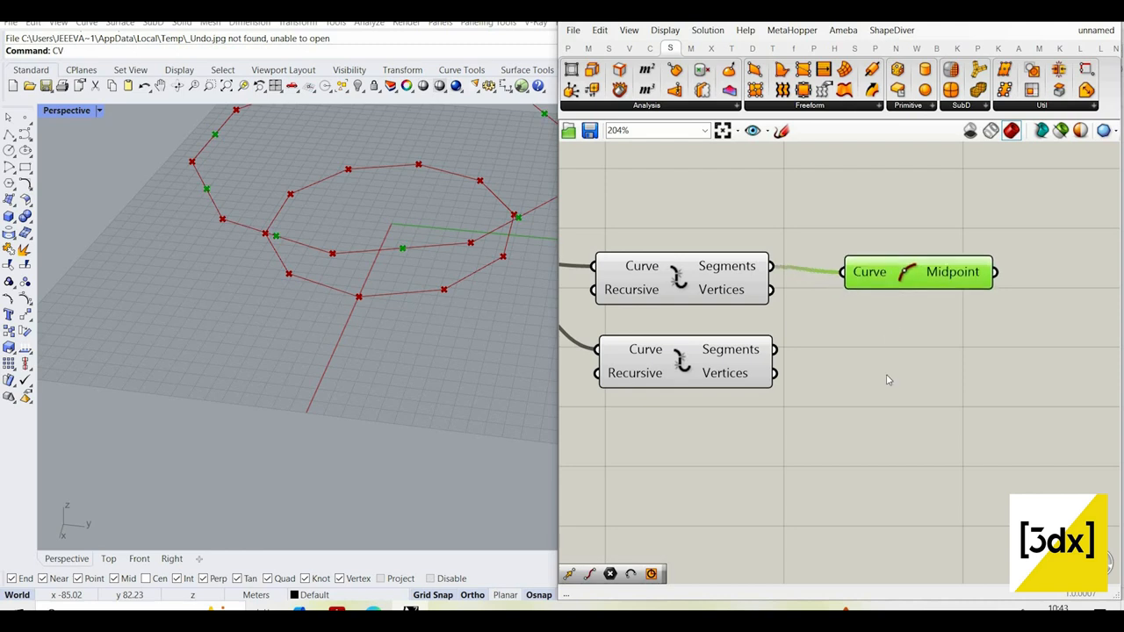
- Add a Cull Index component and connect the lower Explode component's Vertices output to its List input
{"action": "double_click", "coordinate": [887, 375]}
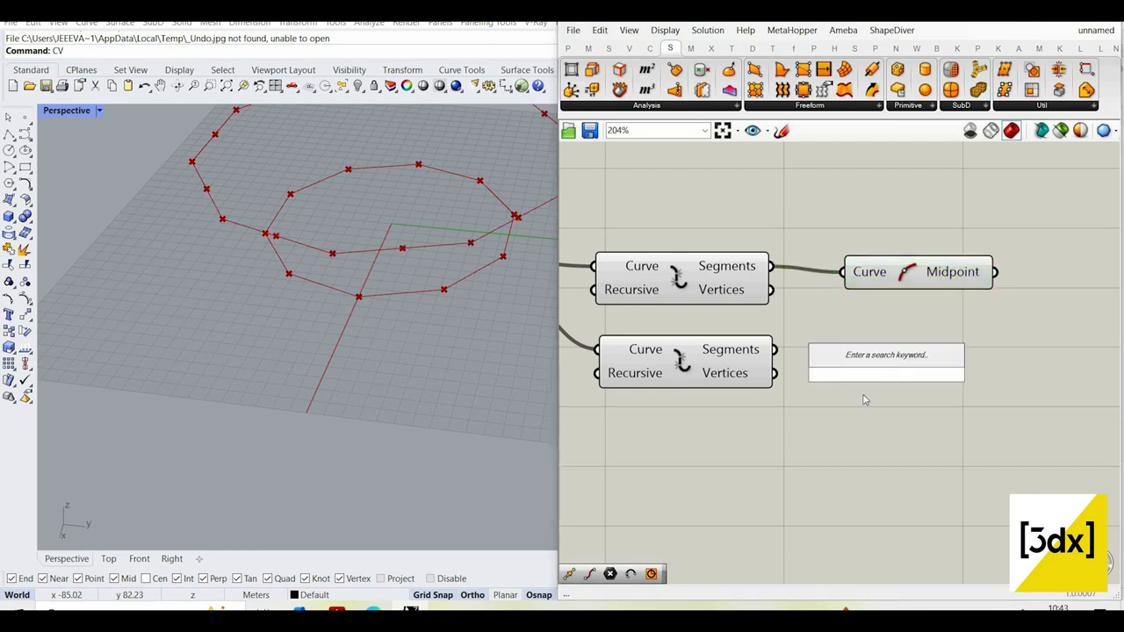
{"action": "key", "text": "Escape"}
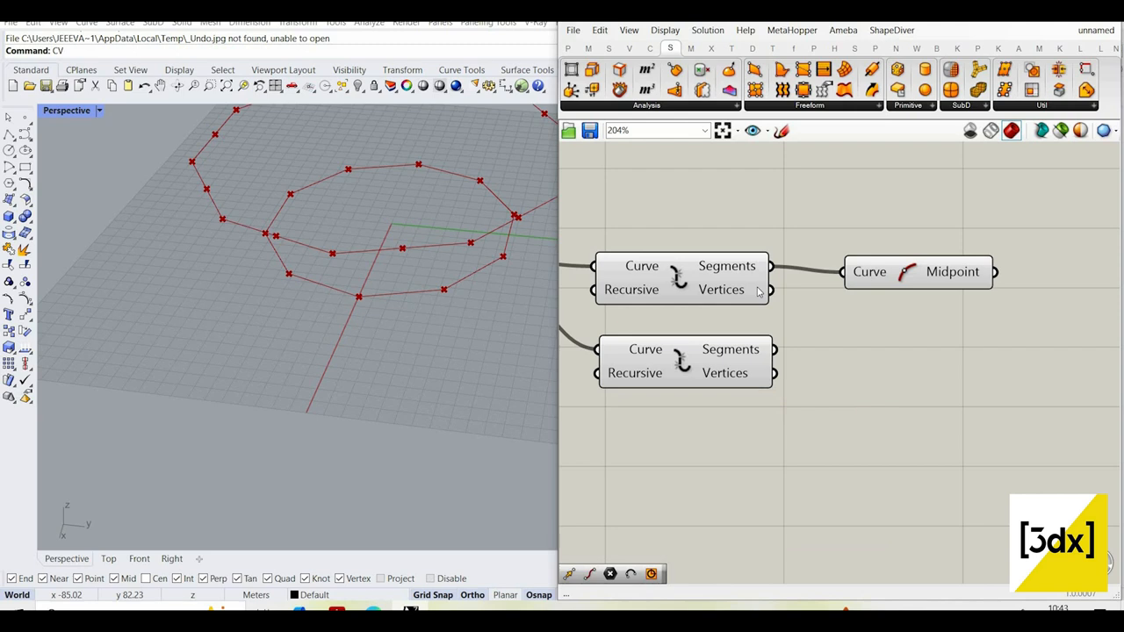
{"action": "mouse_move", "coordinate": [759, 356]}
{"action": "double_click", "coordinate": [856, 377]}
{"action": "type", "text": "cul"}
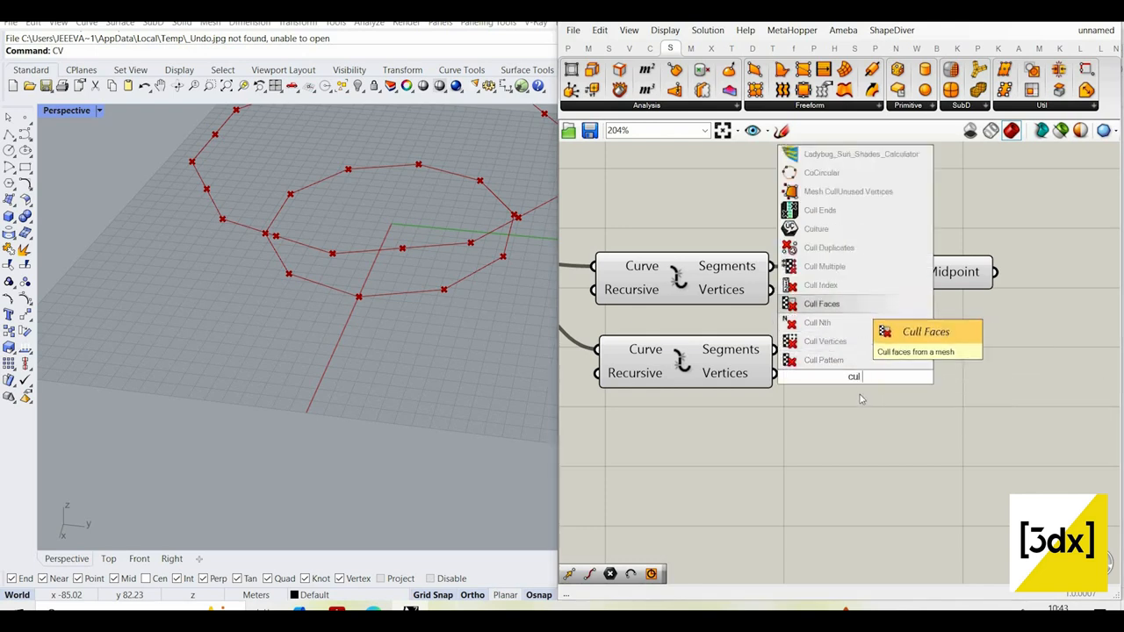
{"action": "left_click", "coordinate": [853, 285]}
{"action": "left_click_drag", "start_coordinate": [854, 387], "coordinate": [860, 401]}
{"action": "left_click_drag", "start_coordinate": [773, 374], "coordinate": [817, 378]}
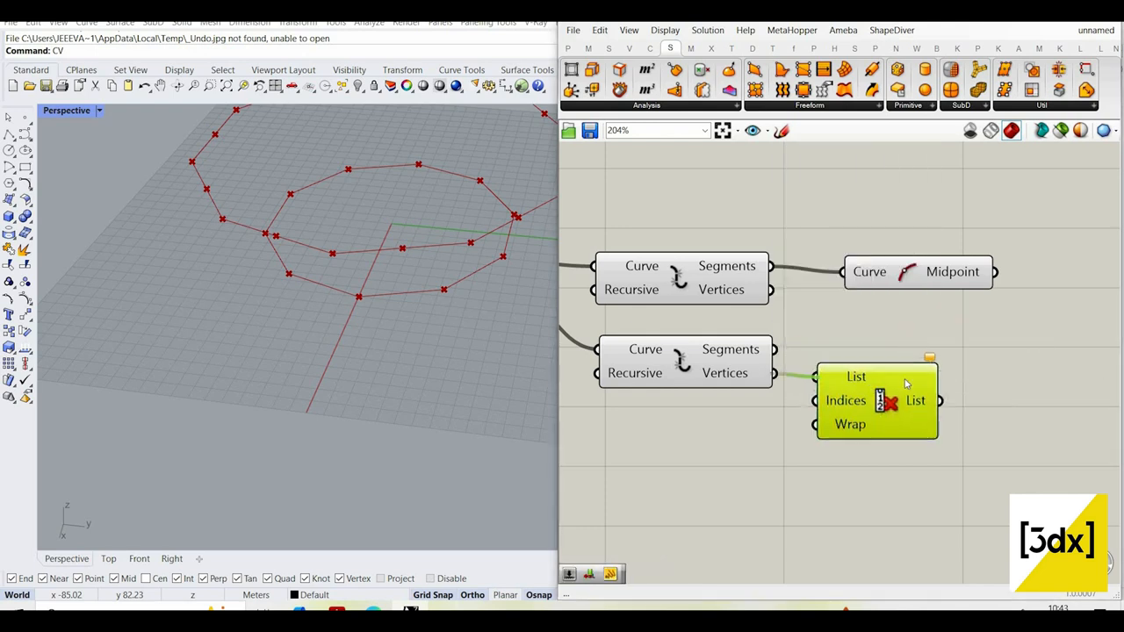
{"action": "left_click_drag", "start_coordinate": [906, 380], "coordinate": [950, 376]}
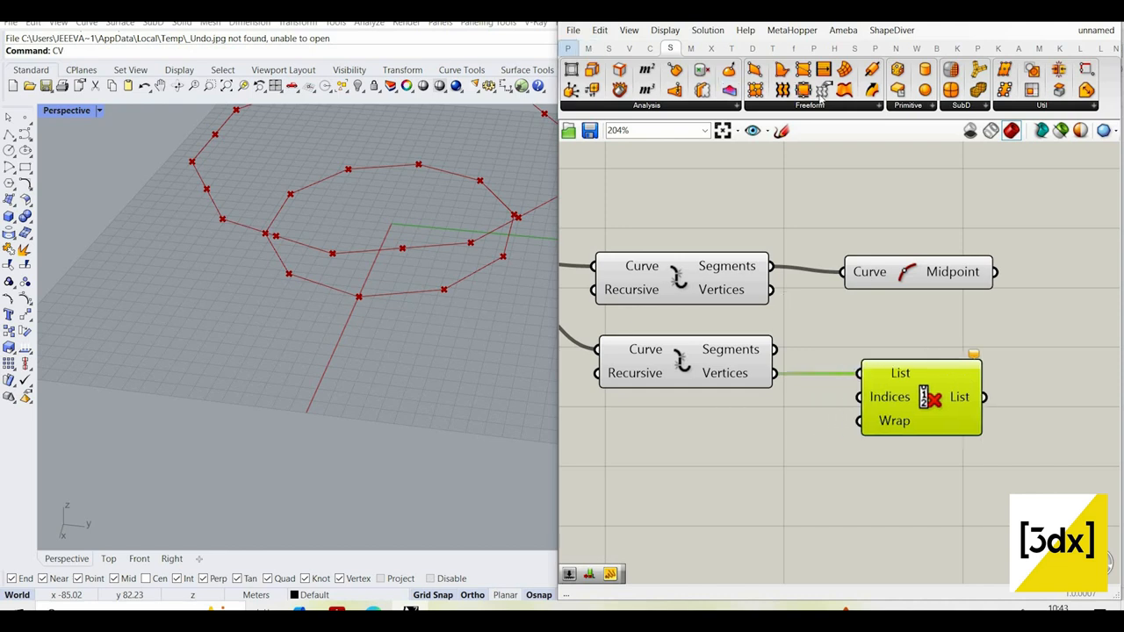
- Add a panel containing -1 and connect it to the Cull Index component's Indices input
{"action": "left_click", "coordinate": [569, 48]}
{"action": "left_click_drag", "start_coordinate": [835, 90], "coordinate": [731, 437]}
{"action": "double_click", "coordinate": [732, 437]}
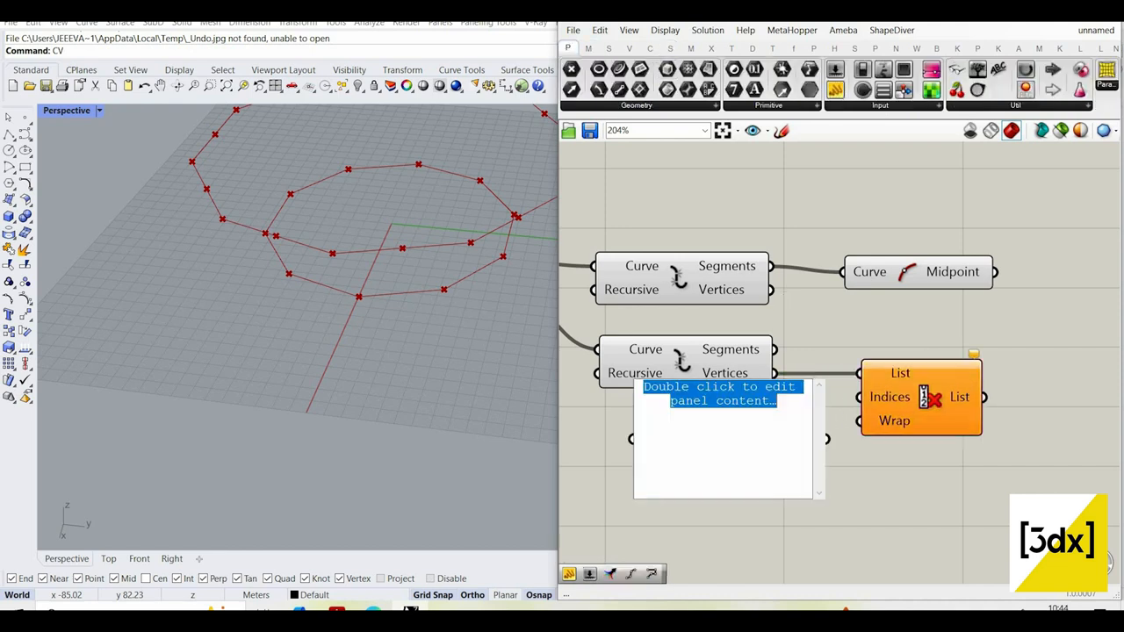
{"action": "left_click_drag", "start_coordinate": [828, 440], "coordinate": [867, 398]}
{"action": "left_click_drag", "start_coordinate": [749, 433], "coordinate": [753, 448]}
{"action": "right_click_drag", "start_coordinate": [906, 343], "coordinate": [779, 367]}
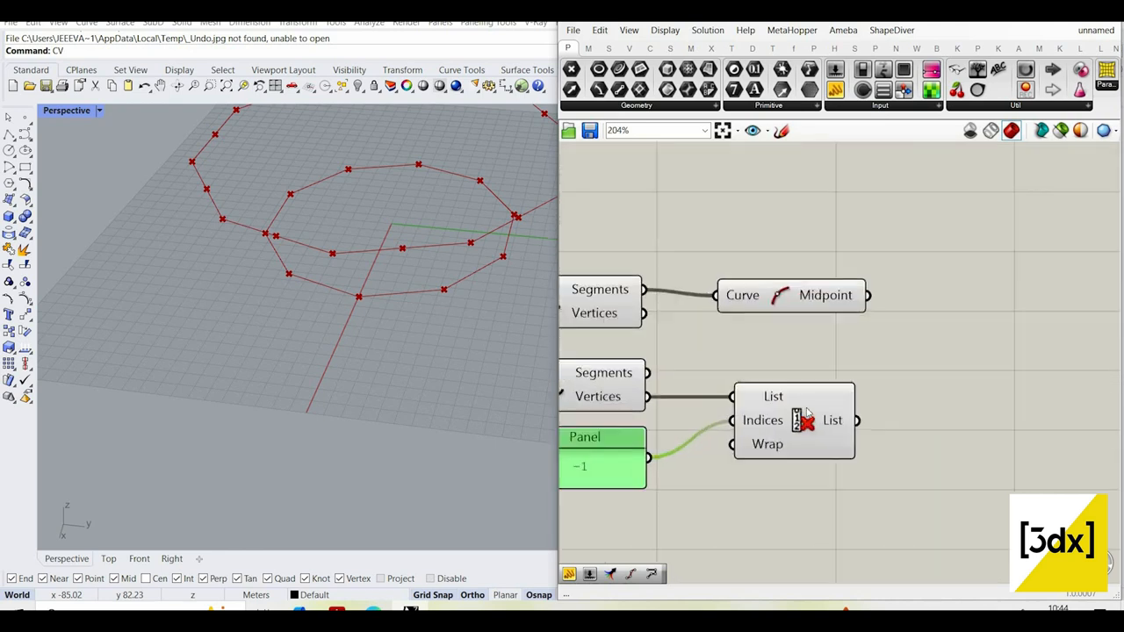
{"action": "scroll", "coordinate": [808, 413], "scroll_direction": "down", "scroll_amount": 2}
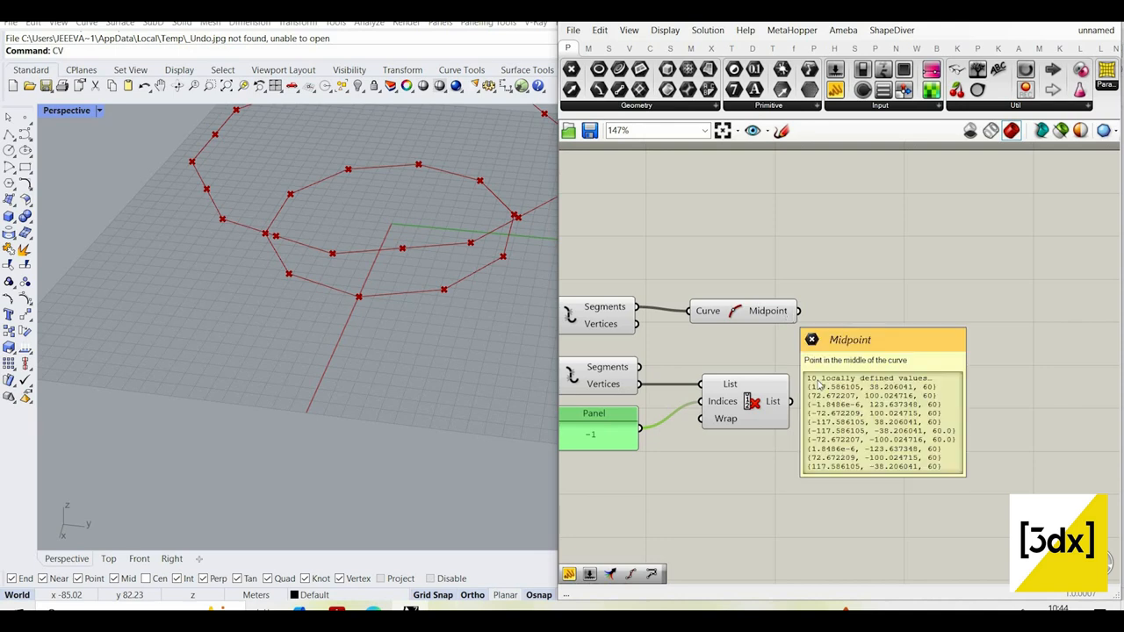
{"action": "right_click", "coordinate": [785, 314]}
{"action": "left_click", "coordinate": [812, 379]}
{"action": "scroll", "coordinate": [790, 401], "scroll_direction": "up", "scroll_amount": 2}
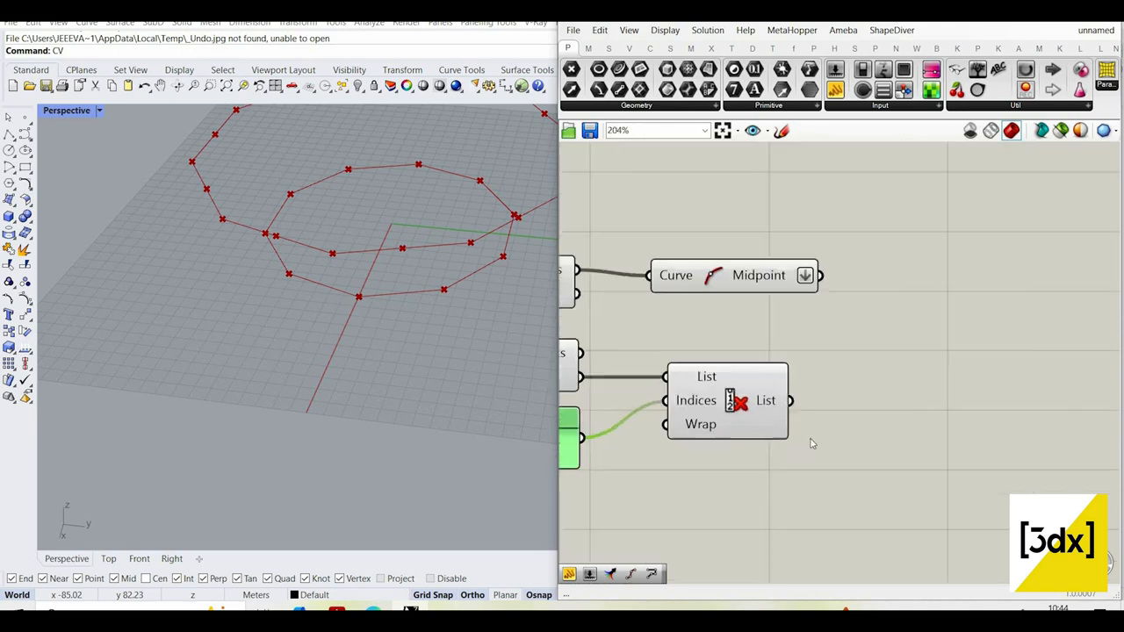
{"action": "right_click", "coordinate": [777, 404]}
{"action": "left_click", "coordinate": [840, 345]}
- Check the data structure of the Midpoint output and the Cull Index output in a temporary panel and delete the panel
{"action": "left_click", "coordinate": [840, 87]}
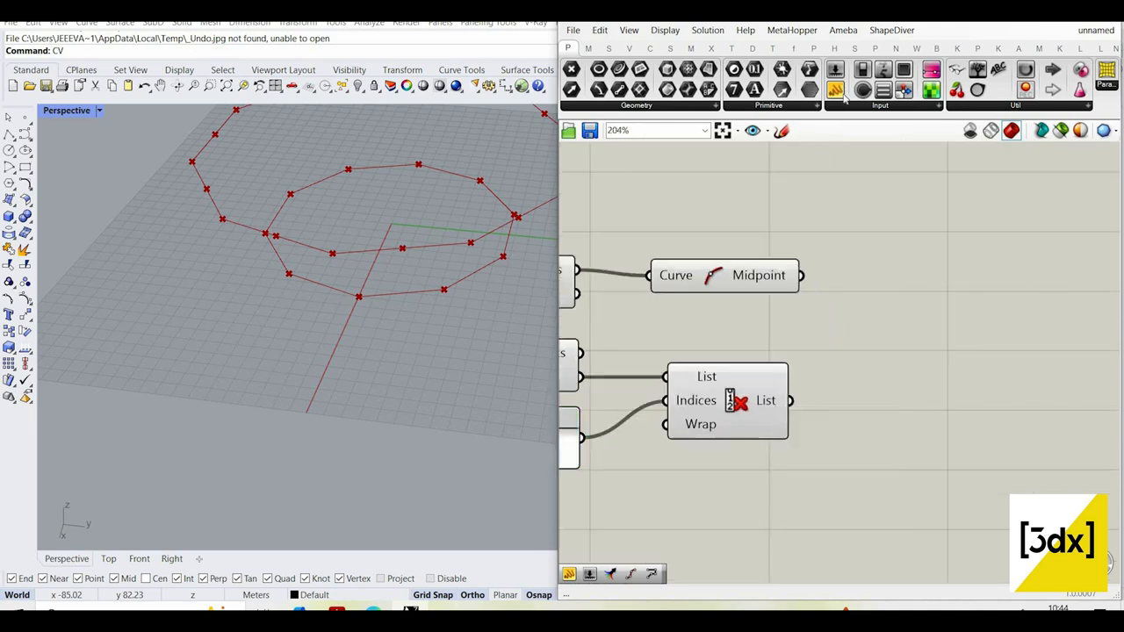
{"action": "left_click", "coordinate": [923, 201]}
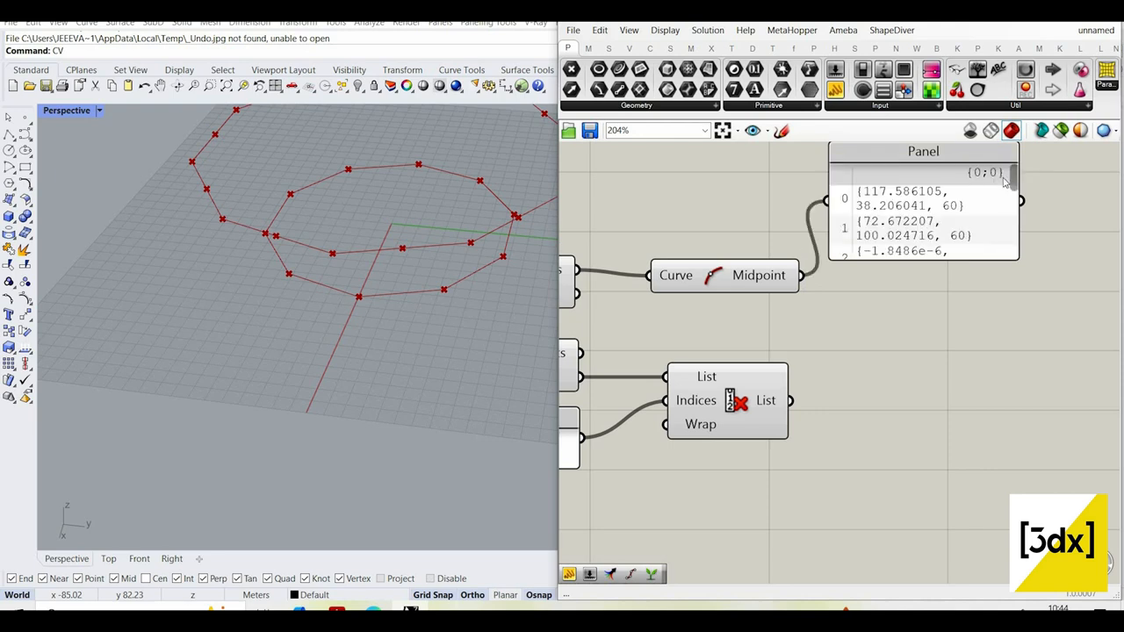
{"action": "left_click_drag", "start_coordinate": [921, 152], "coordinate": [960, 279]}
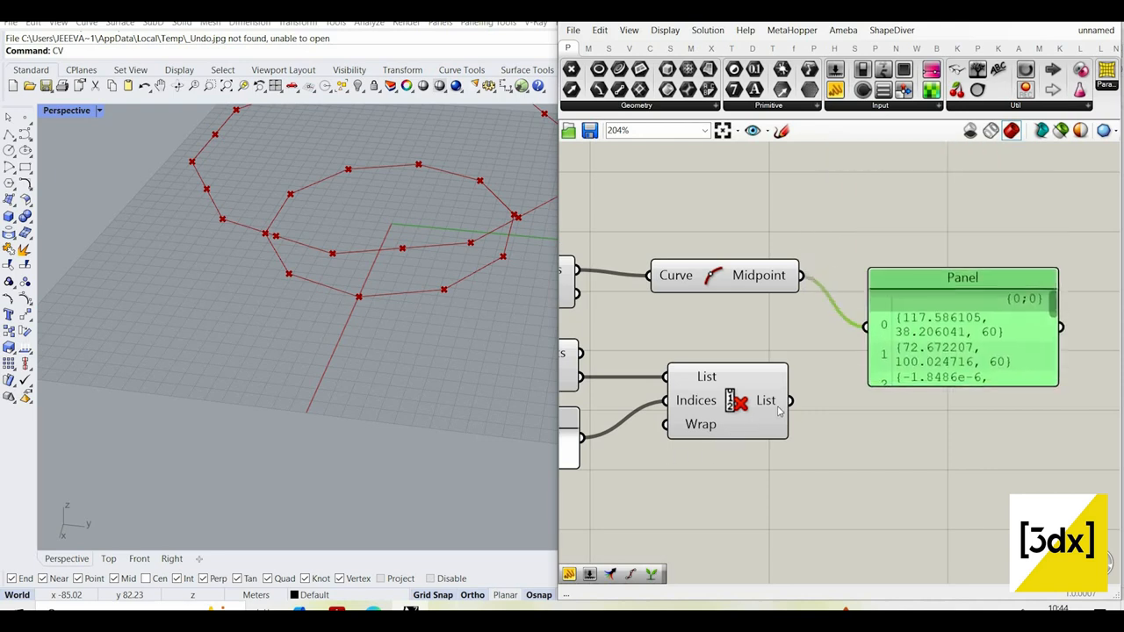
{"action": "left_click_drag", "start_coordinate": [867, 332], "coordinate": [790, 401]}
{"action": "left_click_drag", "start_coordinate": [1010, 303], "coordinate": [995, 378]}
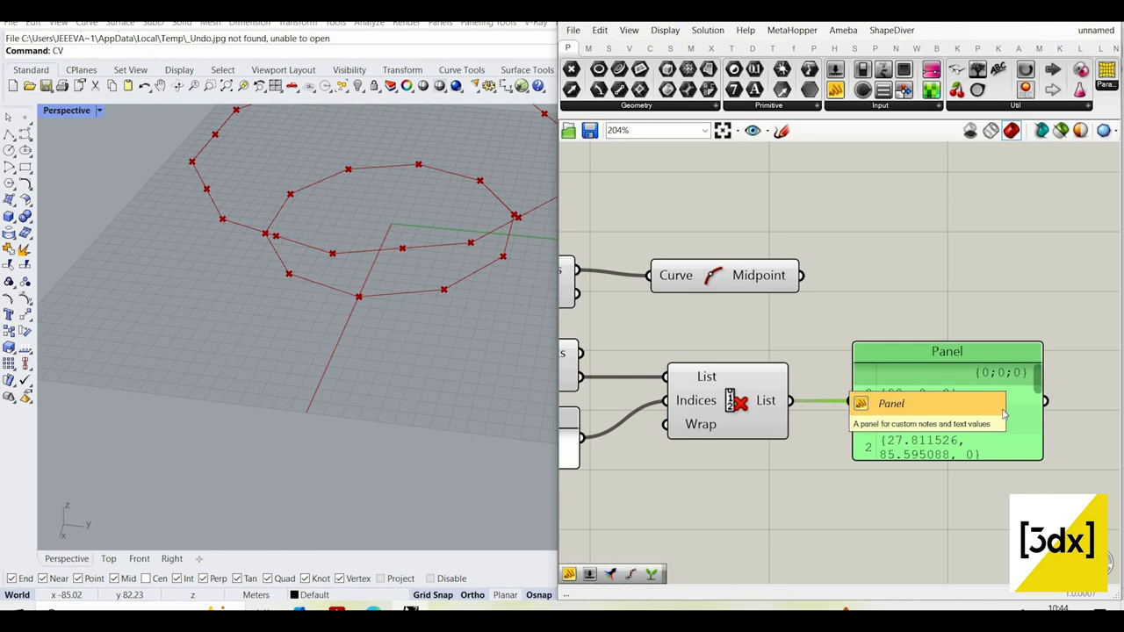
{"action": "key", "text": "Delete"}
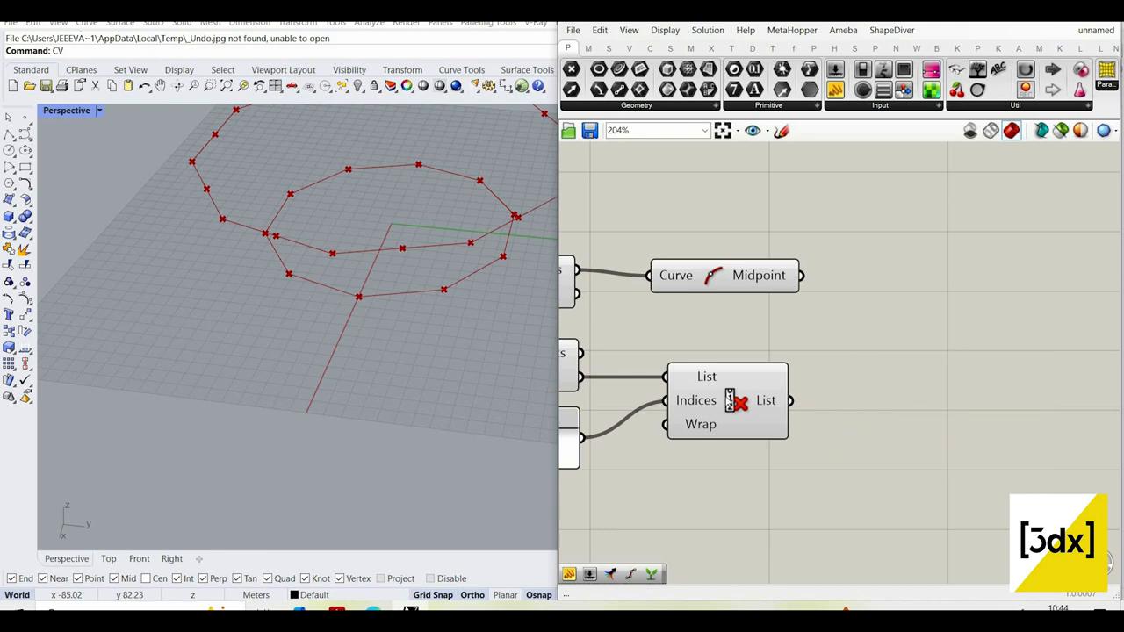
- Flatten the Cull Index component's List output and the Midpoint component's output
{"action": "right_click", "coordinate": [770, 401]}
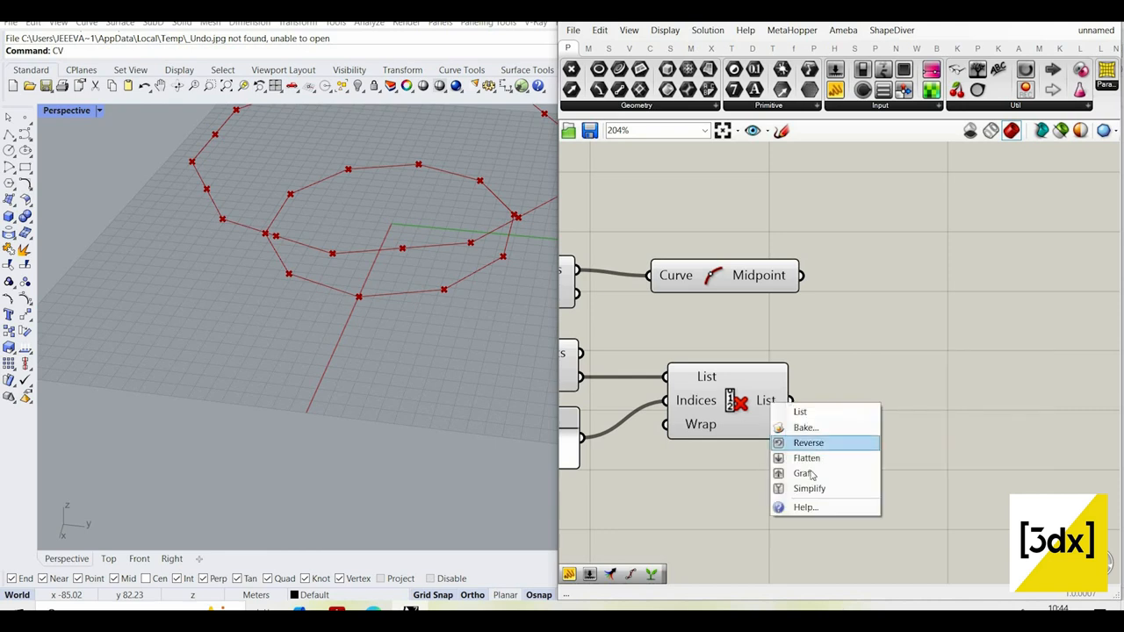
{"action": "key", "text": "Return"}
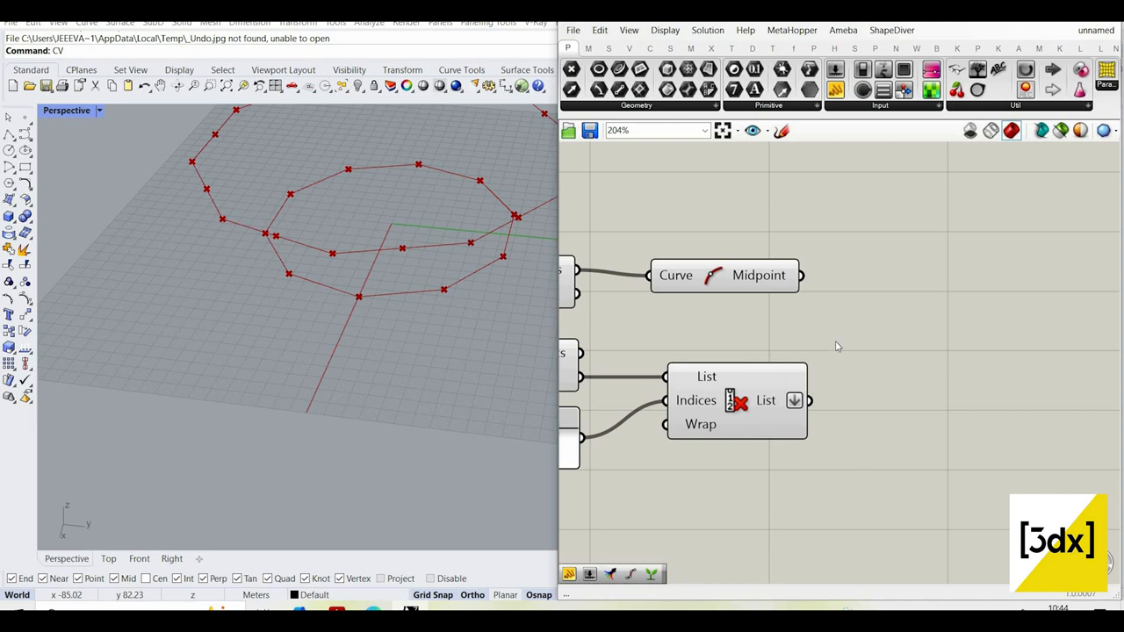
{"action": "right_click", "coordinate": [774, 279]}
{"action": "key", "text": "Return"}
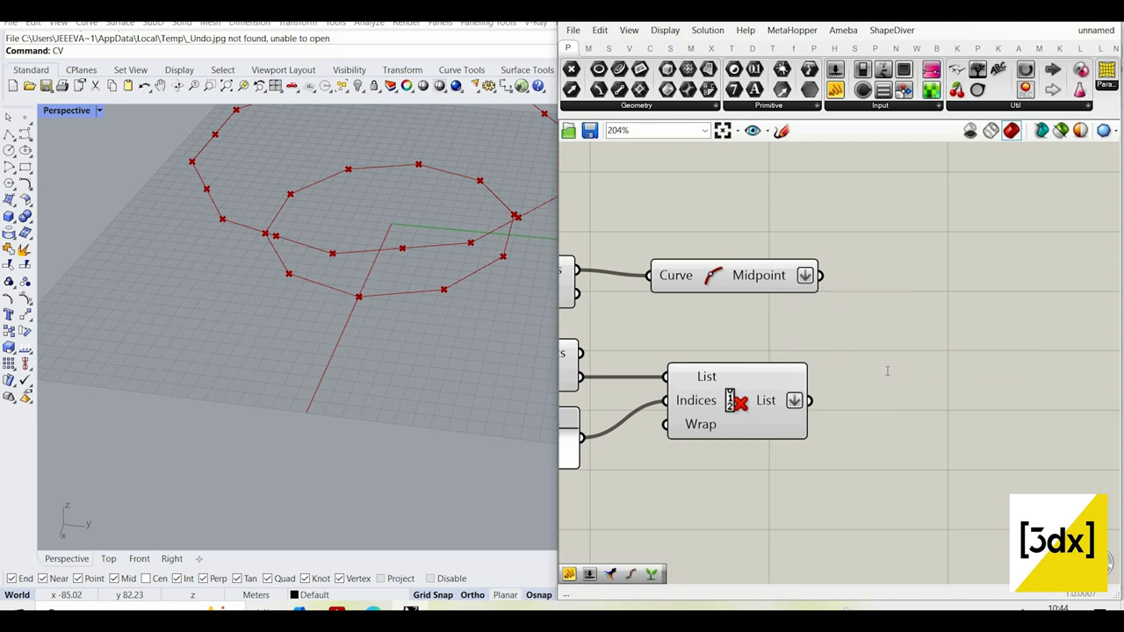
- Add a Merge component and connect Midpoint to its first data input and Cull Index's List output to its second
{"action": "double_click", "coordinate": [885, 371]}
{"action": "type", "text": "merg"}
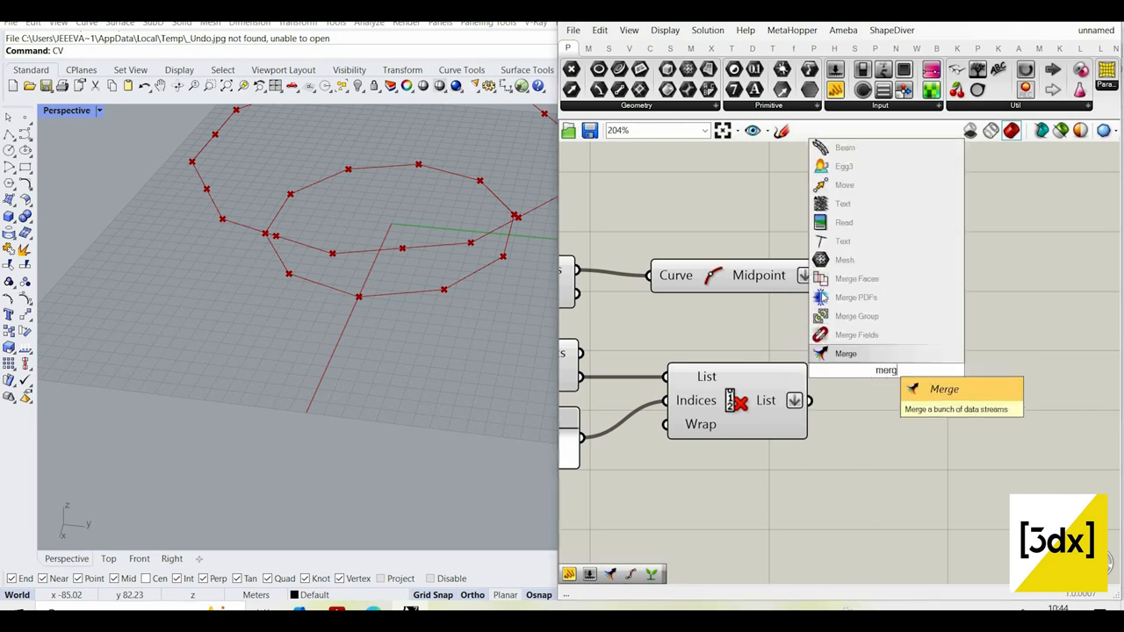
{"action": "left_click", "coordinate": [885, 355]}
{"action": "left_click_drag", "start_coordinate": [885, 366], "coordinate": [993, 343]}
{"action": "left_click_drag", "start_coordinate": [820, 276], "coordinate": [925, 340]}
{"action": "left_click_drag", "start_coordinate": [809, 402], "coordinate": [925, 361]}
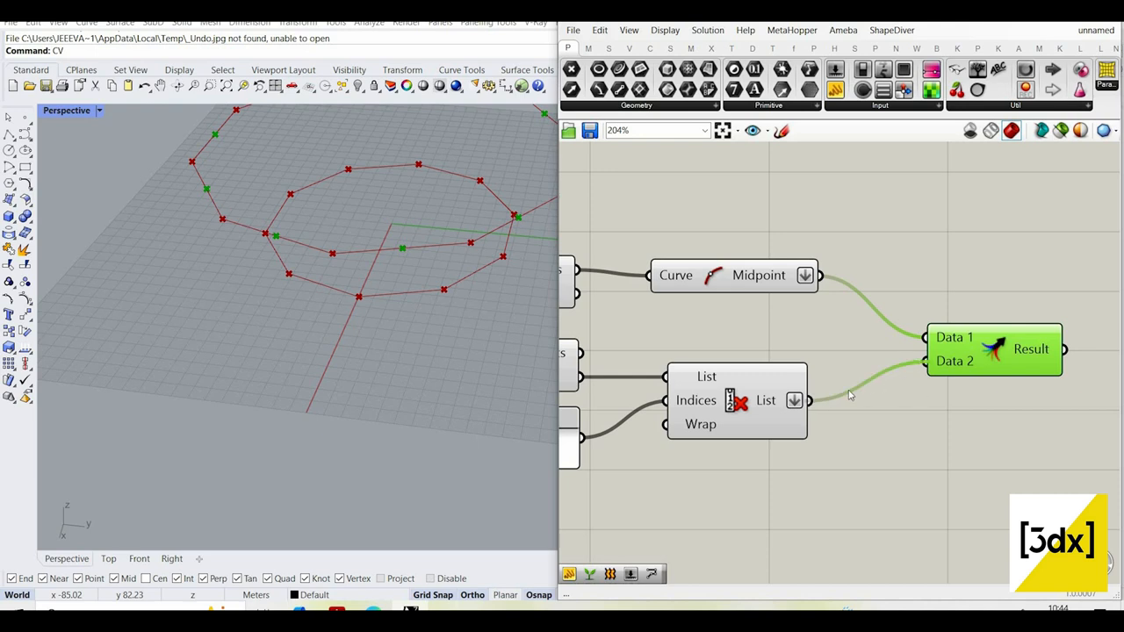
- Graft the D1 and D2 inputs of the Merge component
{"action": "scroll", "coordinate": [966, 286], "scroll_direction": "down", "scroll_amount": 2}
{"action": "right_click_drag", "start_coordinate": [971, 281], "coordinate": [839, 318]}
{"action": "scroll", "coordinate": [839, 318], "scroll_direction": "up", "scroll_amount": 3}
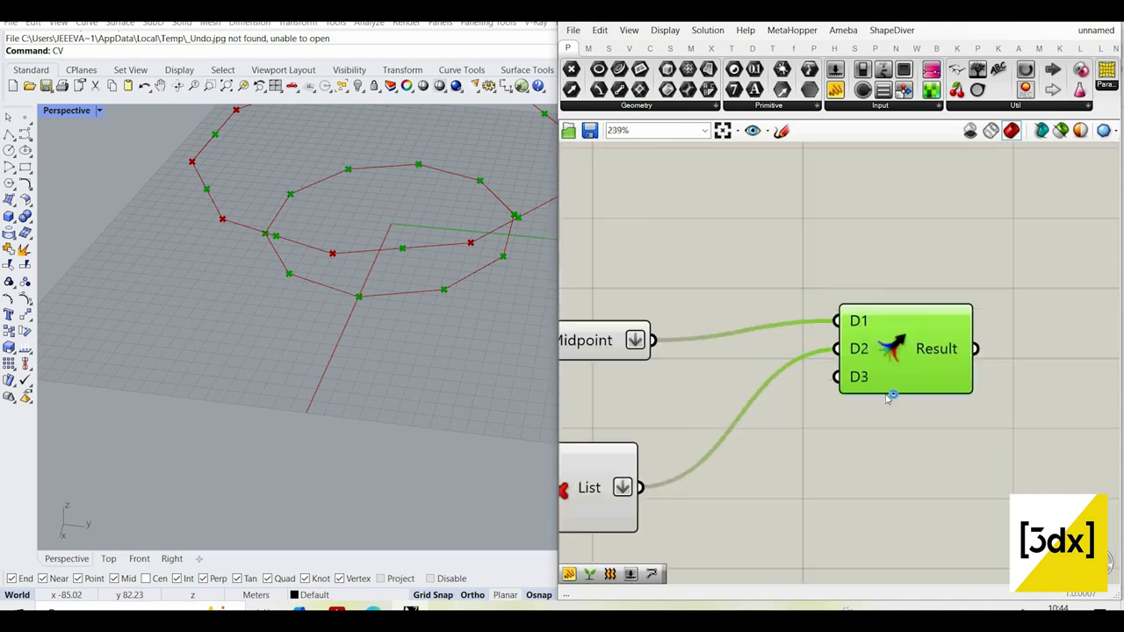
{"action": "right_click", "coordinate": [854, 320]}
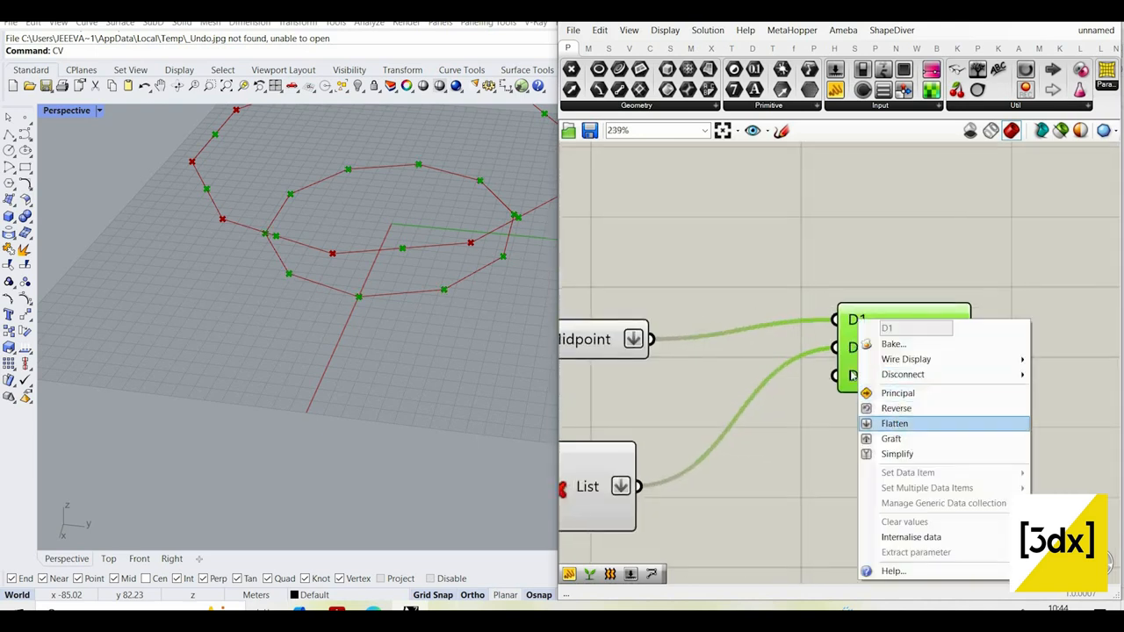
{"action": "left_click", "coordinate": [891, 438]}
{"action": "right_click", "coordinate": [845, 345]}
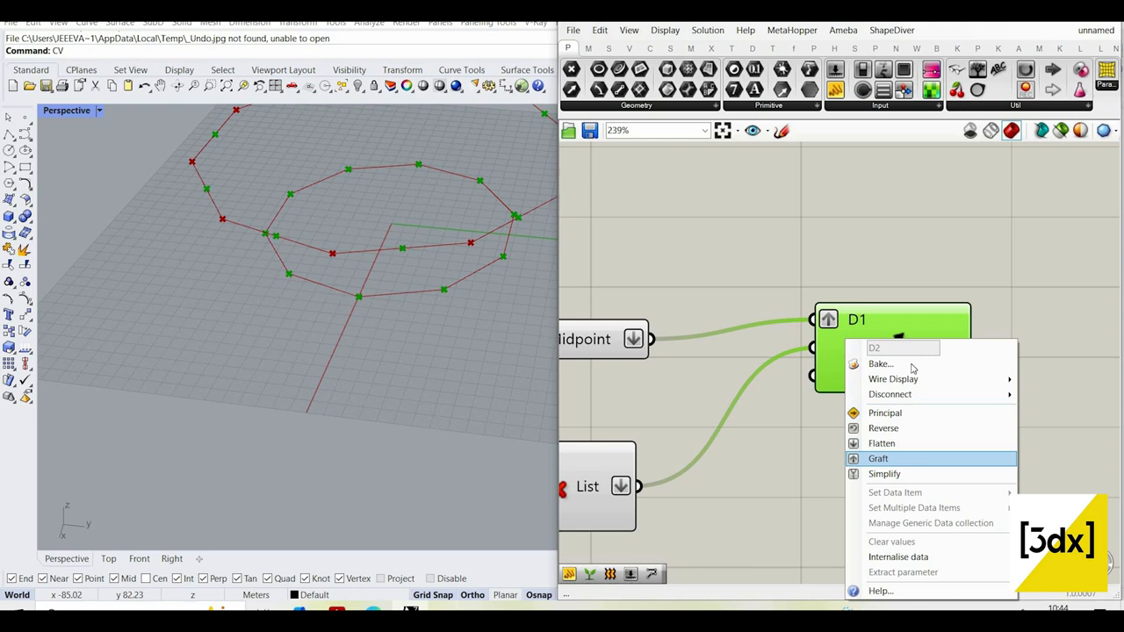
{"action": "left_click", "coordinate": [891, 457]}
- Add a panel beside the Merge component and connect the Result output to it to examine the paired points
{"action": "right_click_drag", "start_coordinate": [860, 340], "coordinate": [775, 326]}
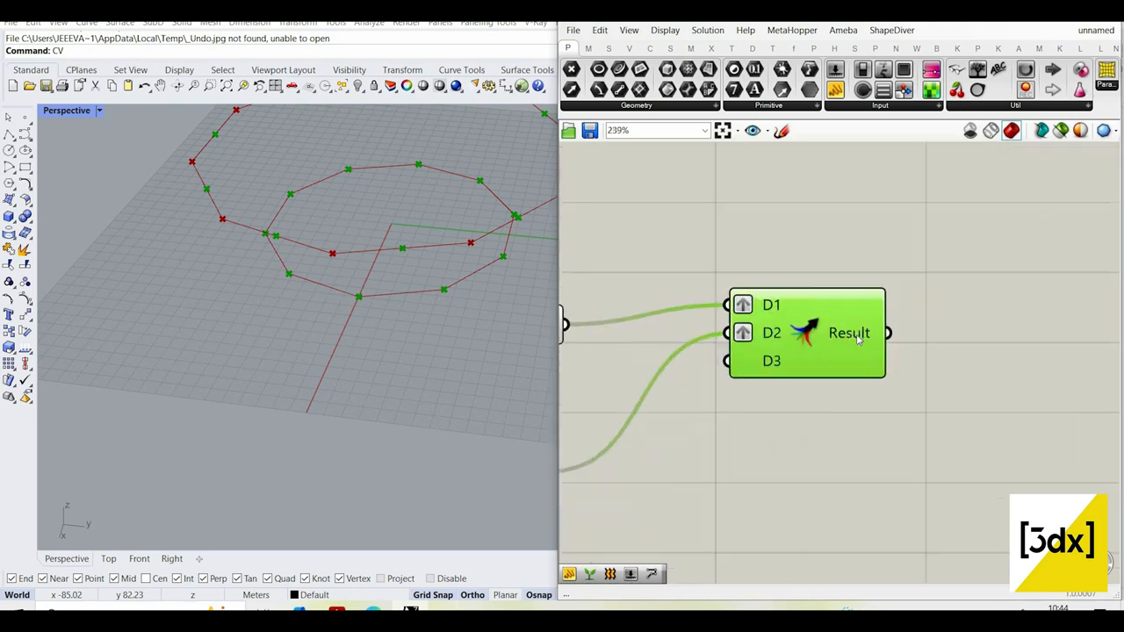
{"action": "left_click", "coordinate": [836, 90]}
{"action": "left_click", "coordinate": [1034, 281]}
{"action": "scroll", "coordinate": [664, 330], "scroll_direction": "down", "scroll_amount": 4}
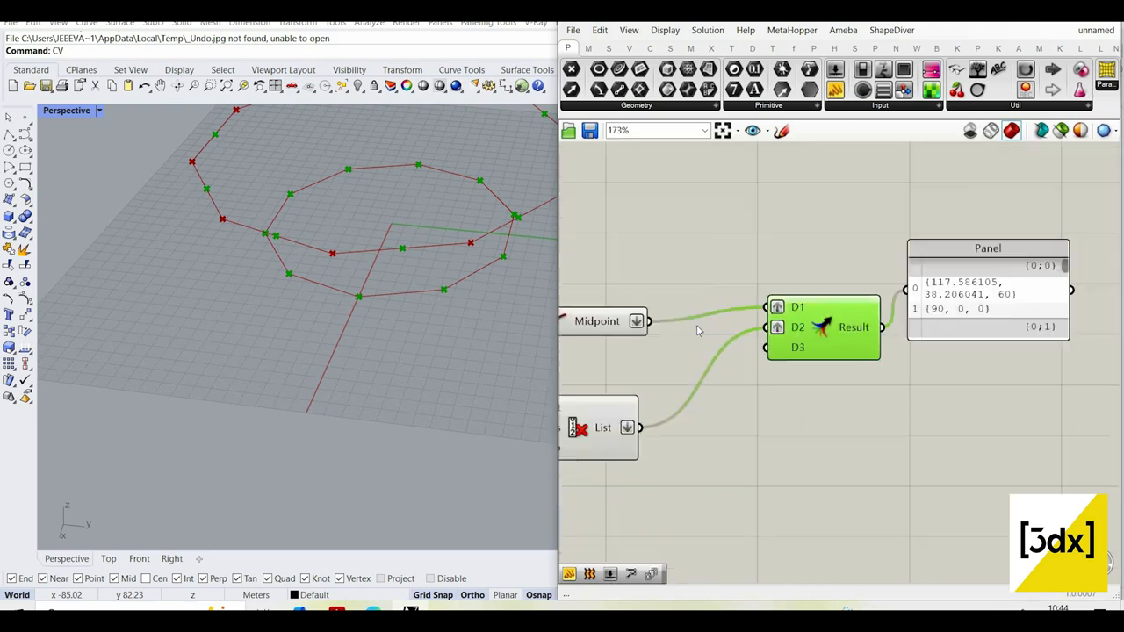
{"action": "scroll", "coordinate": [918, 338], "scroll_direction": "up", "scroll_amount": 3}
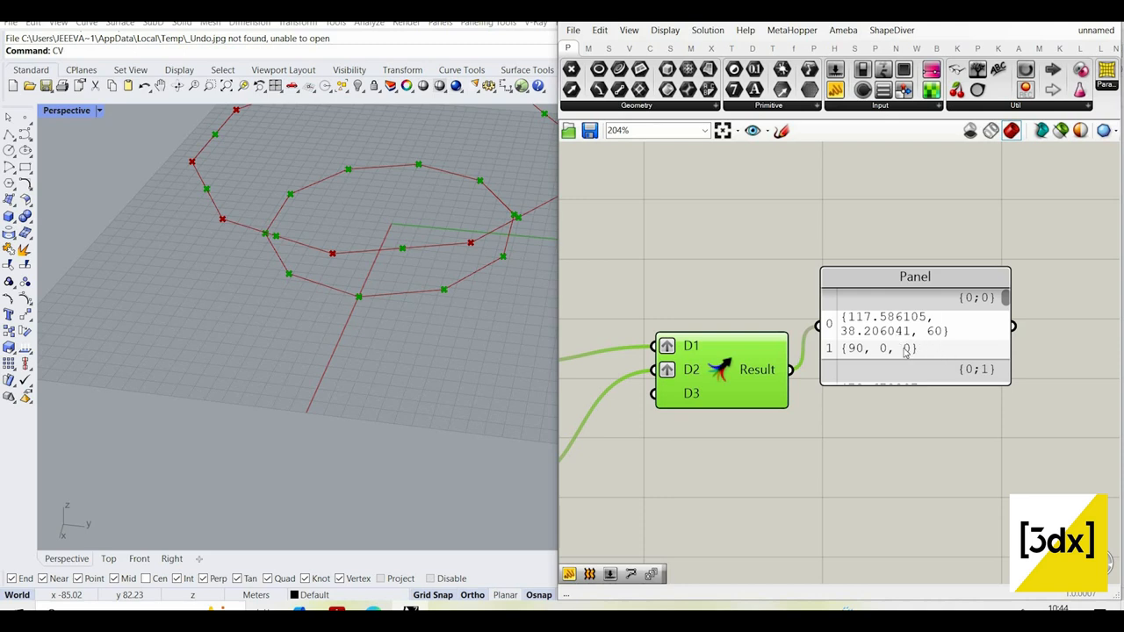
{"action": "scroll", "coordinate": [977, 347], "scroll_direction": "down", "scroll_amount": 4}
{"action": "scroll", "coordinate": [898, 358], "scroll_direction": "up", "scroll_amount": 3}
{"action": "left_click_drag", "start_coordinate": [940, 299], "coordinate": [983, 316]}
- Flatten the Merge component's Result output
{"action": "right_click", "coordinate": [843, 345]}
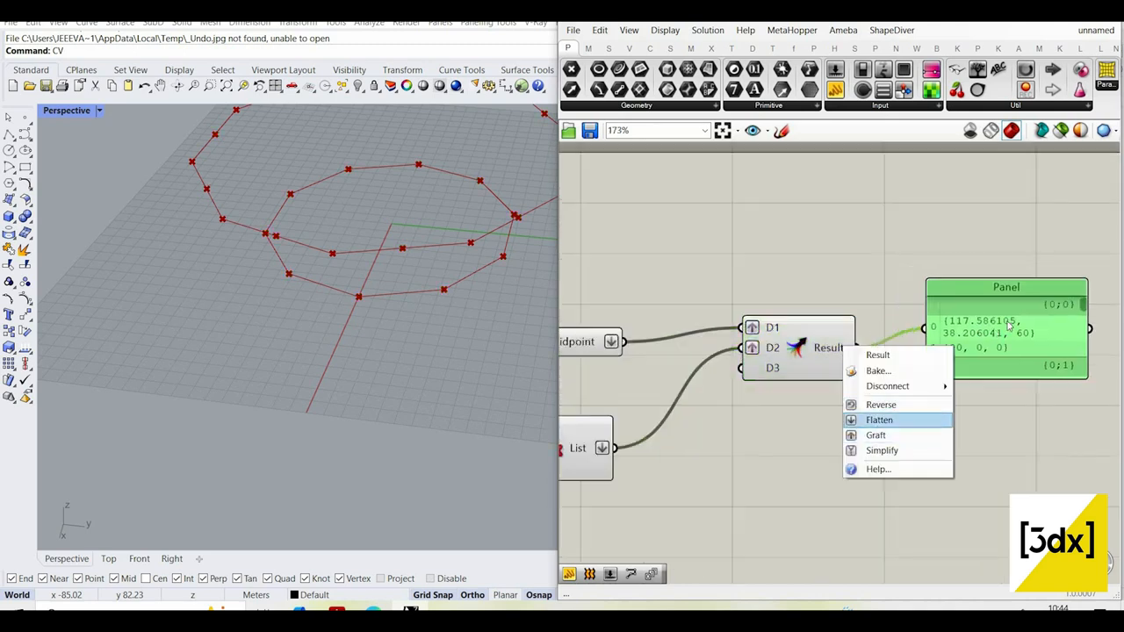
{"action": "left_click", "coordinate": [878, 421]}
{"action": "scroll", "coordinate": [893, 260], "scroll_direction": "down", "scroll_amount": 2}
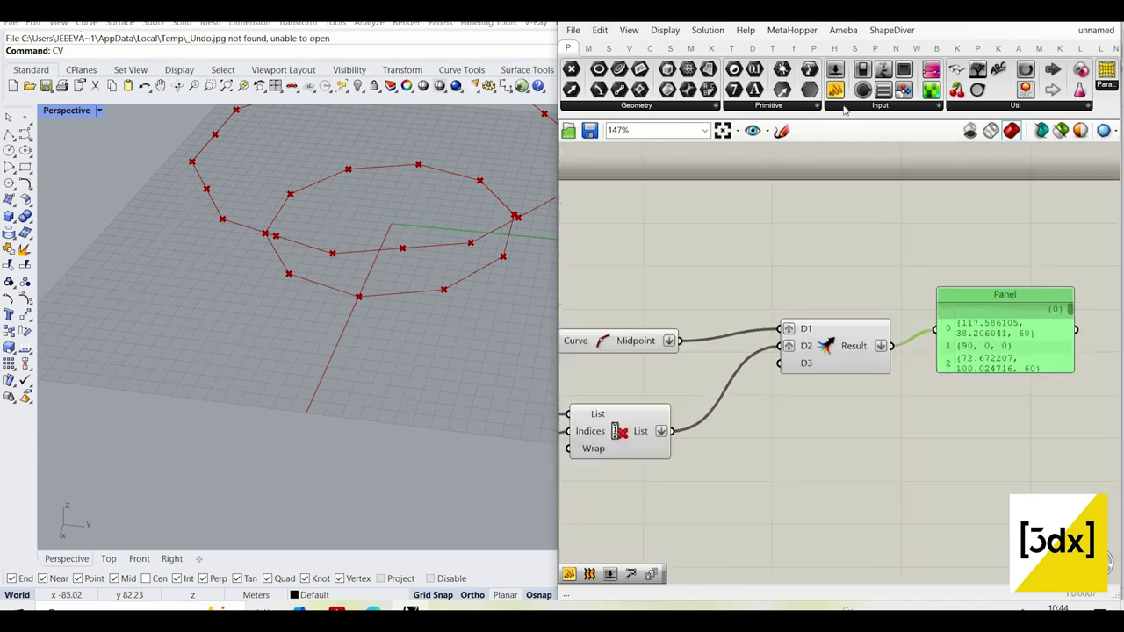
- Add a panel above the Merge component, feed it the Midpoint output and enlarge it to show more points
{"action": "scroll", "coordinate": [843, 251], "scroll_direction": "up", "scroll_amount": 1}
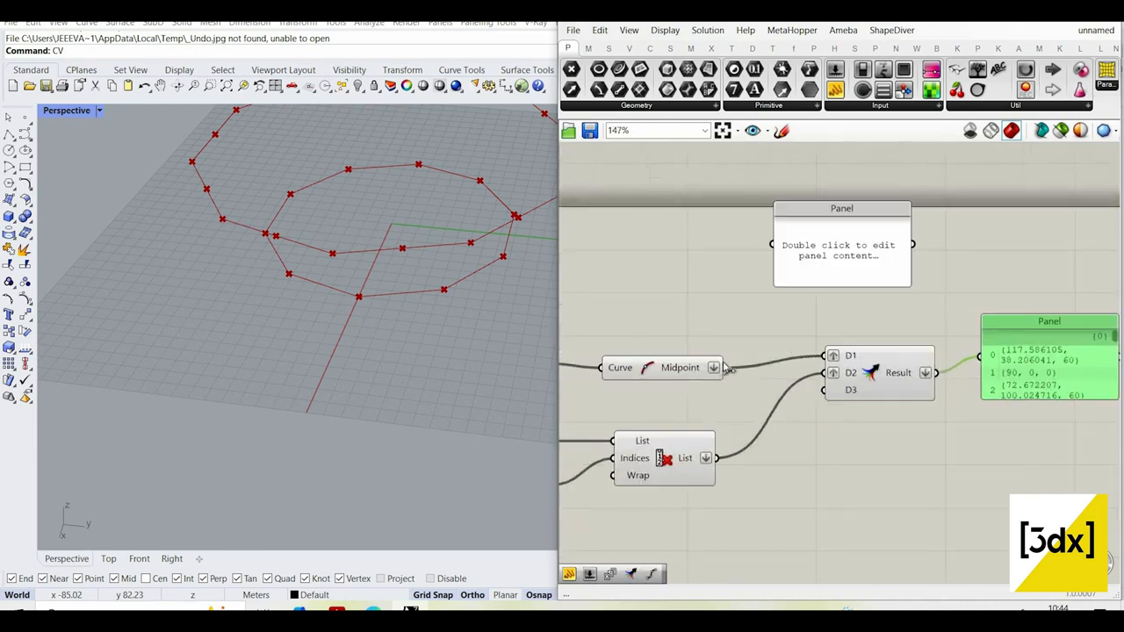
{"action": "left_click_drag", "start_coordinate": [724, 368], "coordinate": [787, 258]}
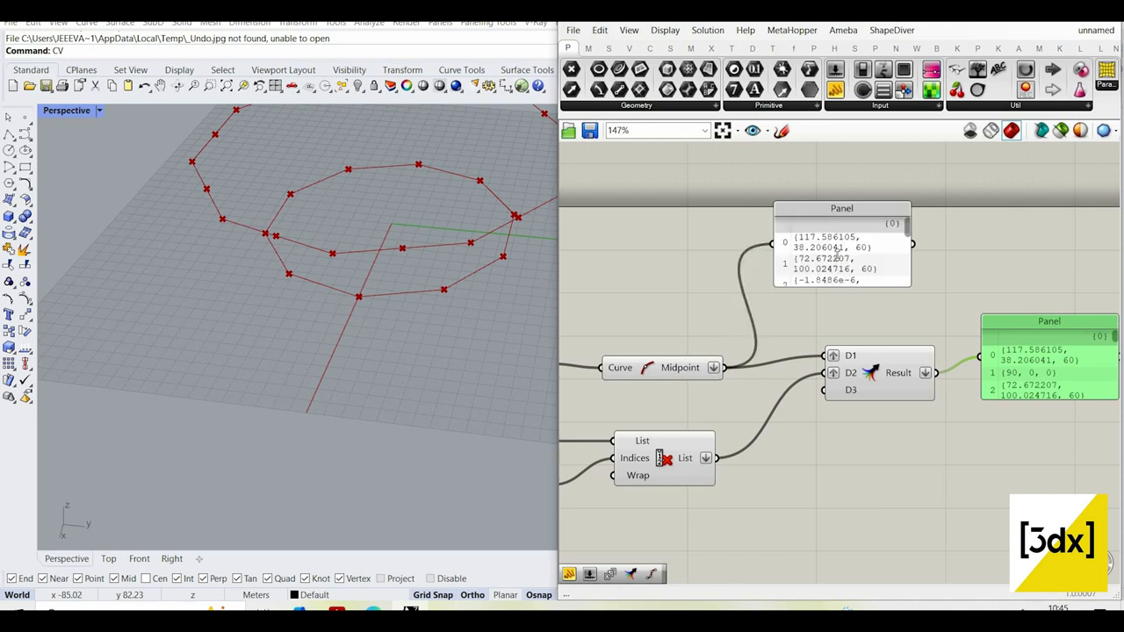
{"action": "left_click_drag", "start_coordinate": [836, 250], "coordinate": [810, 375]}
{"action": "left_click_drag", "start_coordinate": [834, 175], "coordinate": [822, 159]}
- Add a second tall panel beside the Midpoint panel and feed it Cull Index's List output to compare both point lists
{"action": "left_click", "coordinate": [836, 94]}
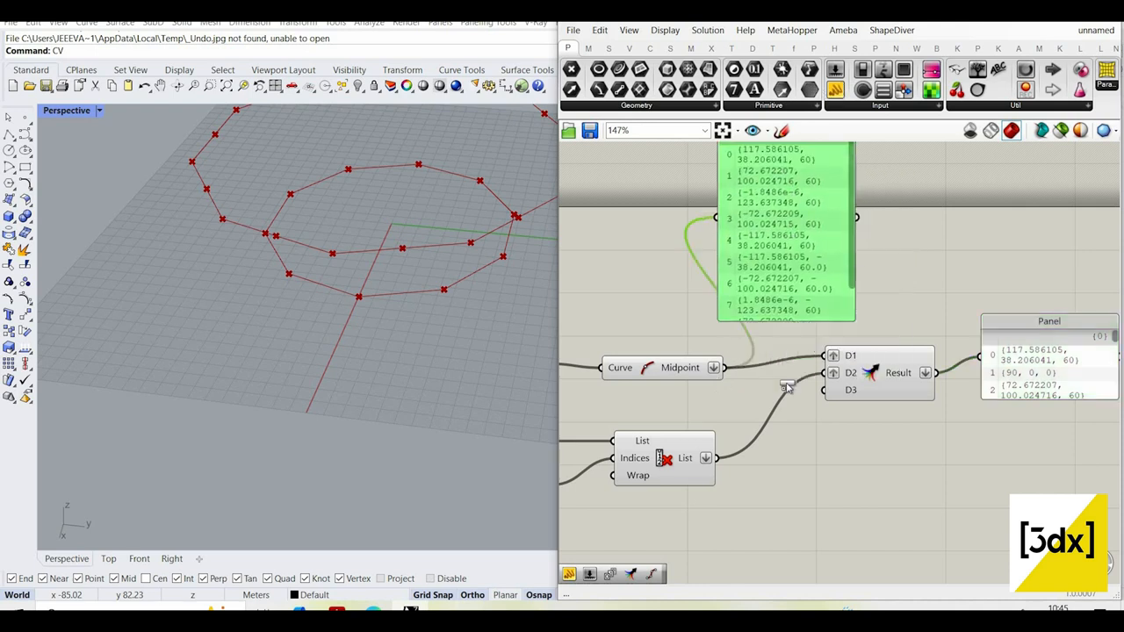
{"action": "scroll", "coordinate": [865, 255], "scroll_direction": "down", "scroll_amount": 2}
{"action": "right_click_drag", "start_coordinate": [961, 174], "coordinate": [873, 241]}
{"action": "left_click", "coordinate": [875, 241]}
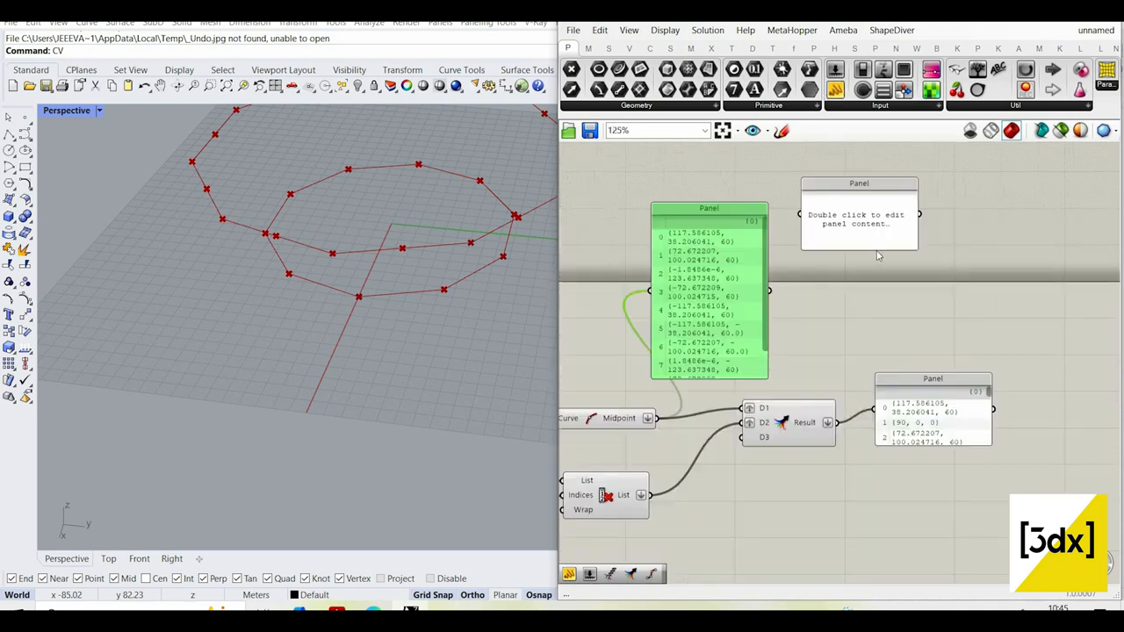
{"action": "left_click_drag", "start_coordinate": [884, 328], "coordinate": [884, 336]}
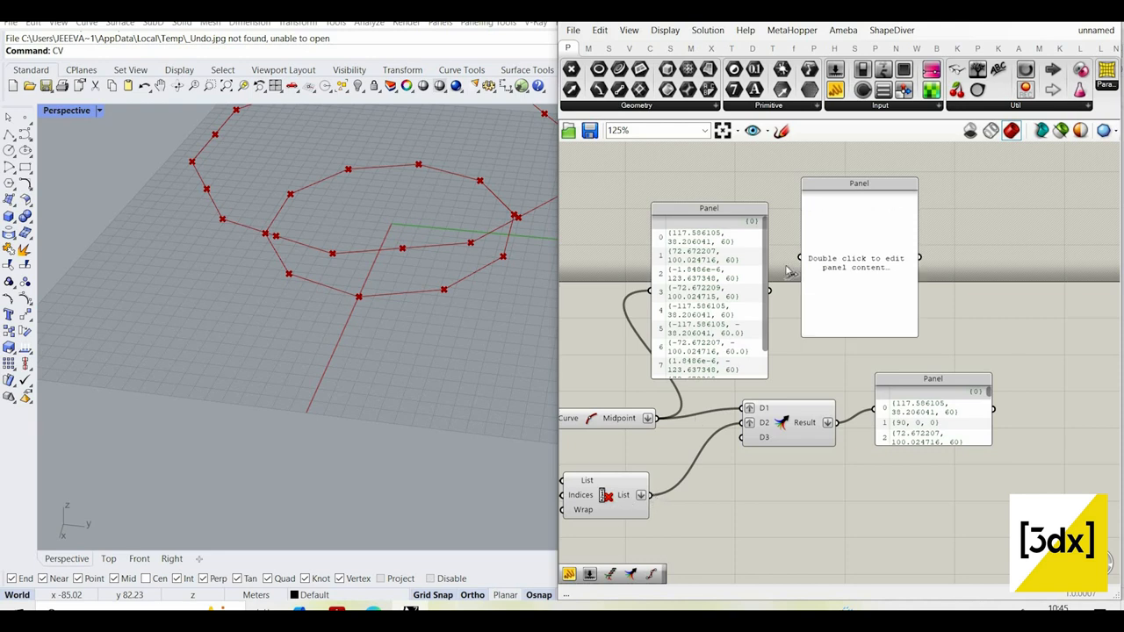
{"action": "left_click_drag", "start_coordinate": [788, 271], "coordinate": [824, 314]}
{"action": "scroll", "coordinate": [712, 239], "scroll_direction": "up", "scroll_amount": 3}
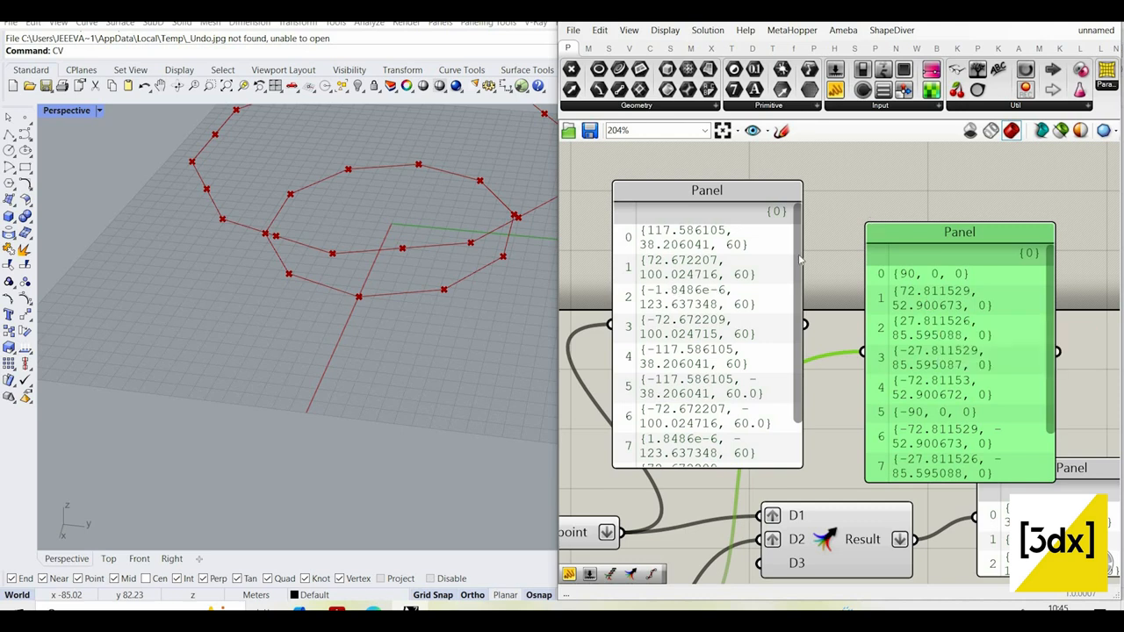
- Delete the two comparison panels and select the panel on the Merge component's Result output
{"action": "left_click_drag", "start_coordinate": [936, 181], "coordinate": [629, 234]}
{"action": "key", "text": "Delete"}
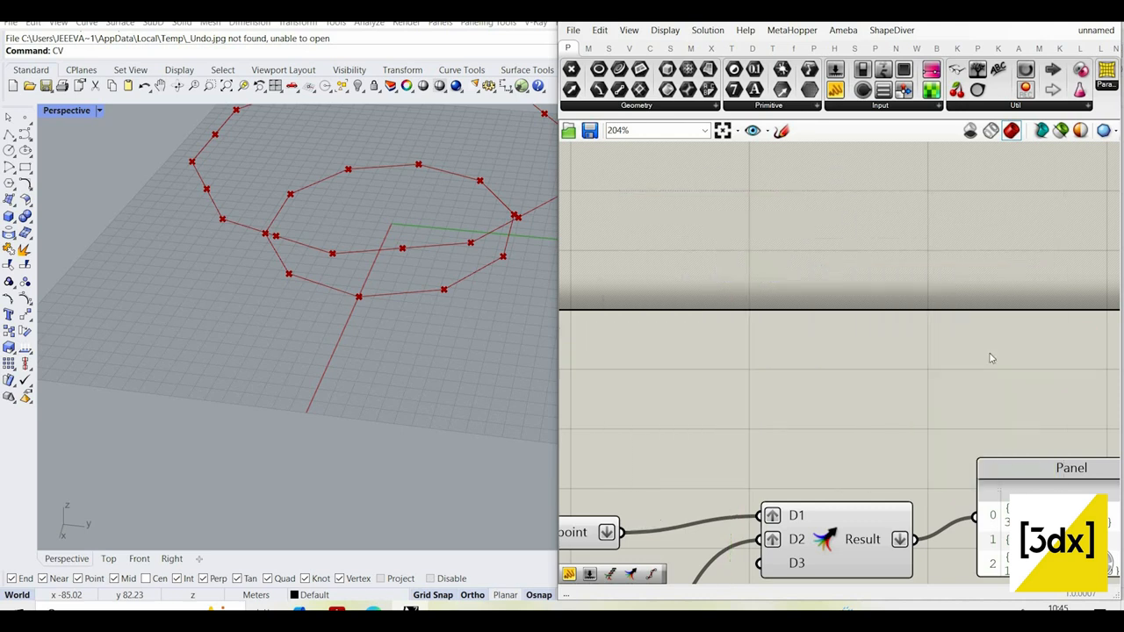
{"action": "scroll", "coordinate": [929, 431], "scroll_direction": "down", "scroll_amount": 1}
{"action": "left_click", "coordinate": [929, 430]}
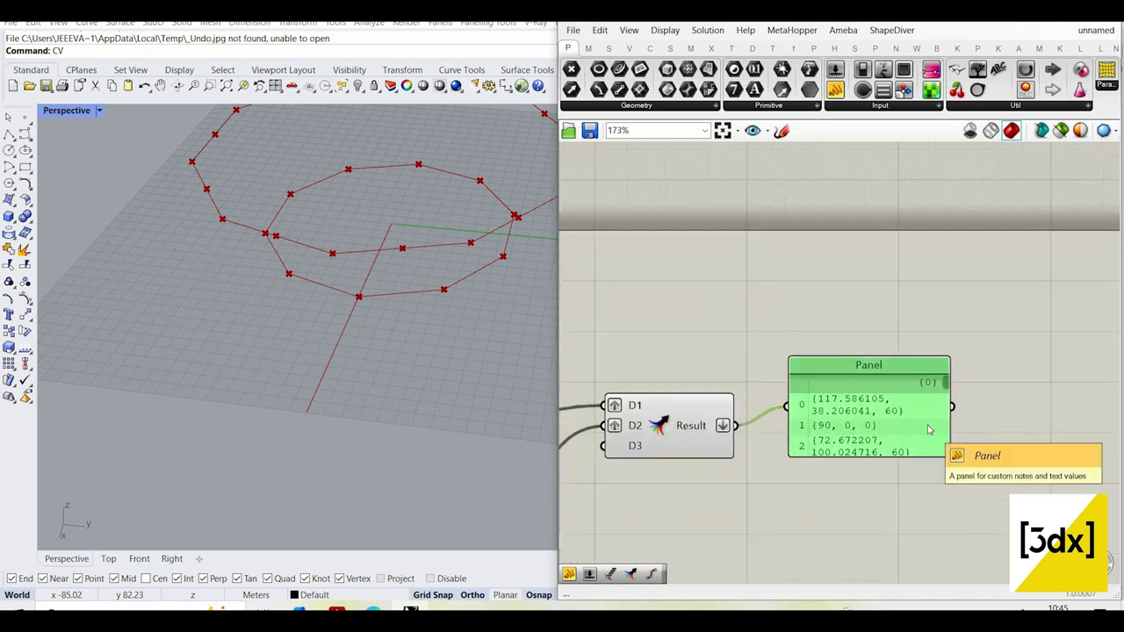
- Delete the result panel, add a Polyline component and feed the Merge component's Result output into its Vertices input
{"action": "key", "text": "Delete"}
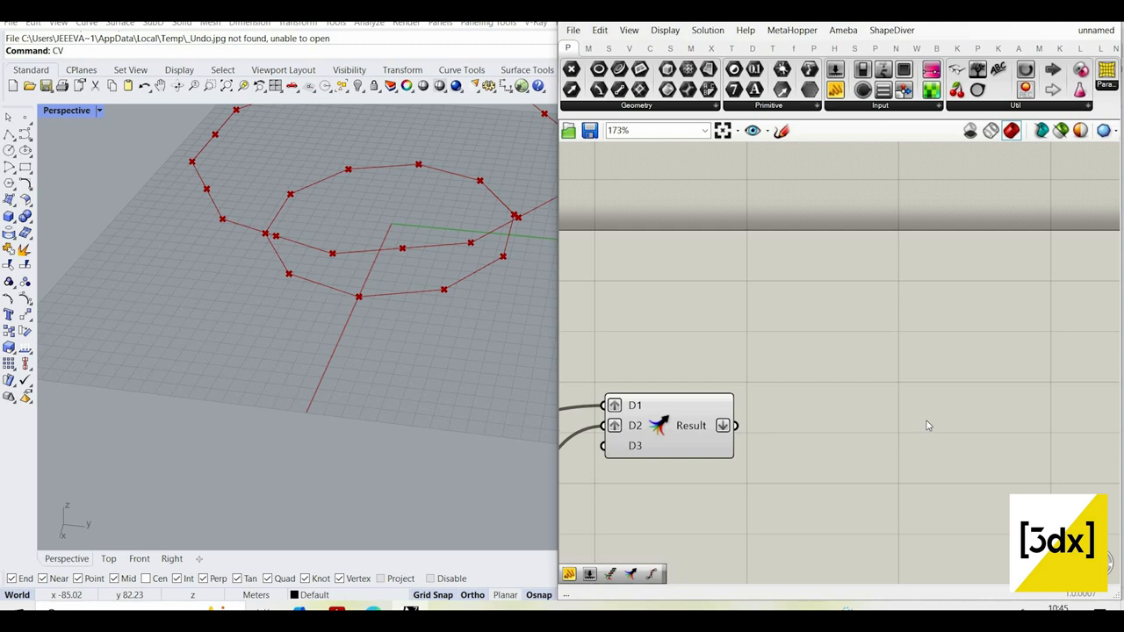
{"action": "double_click", "coordinate": [839, 449]}
{"action": "type", "text": "pol"}
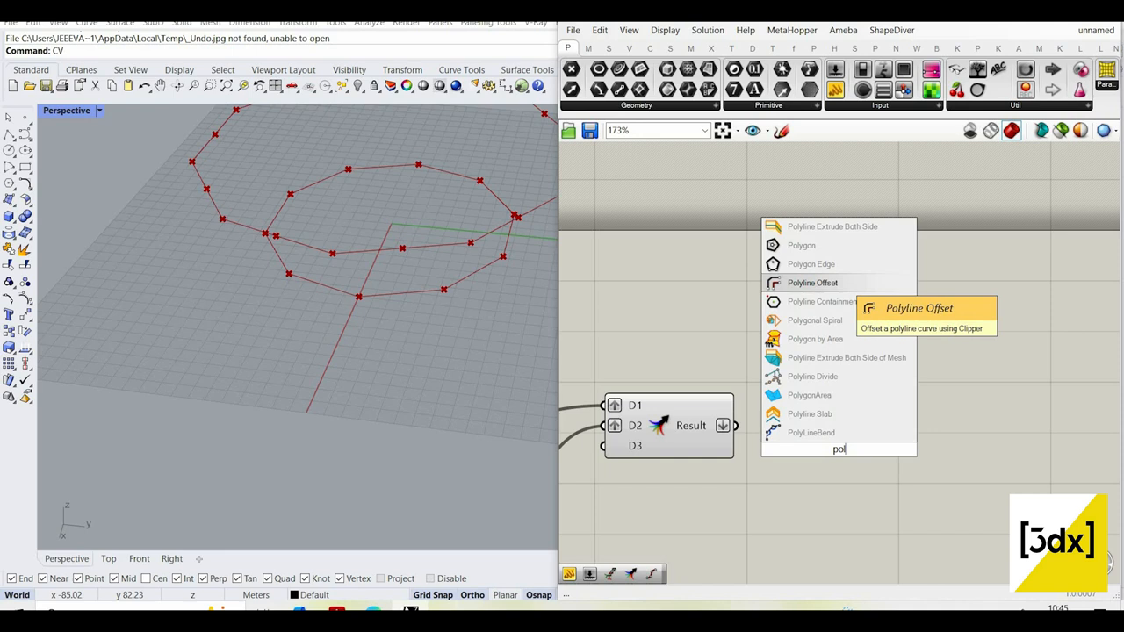
{"action": "type", "text": "y line"}
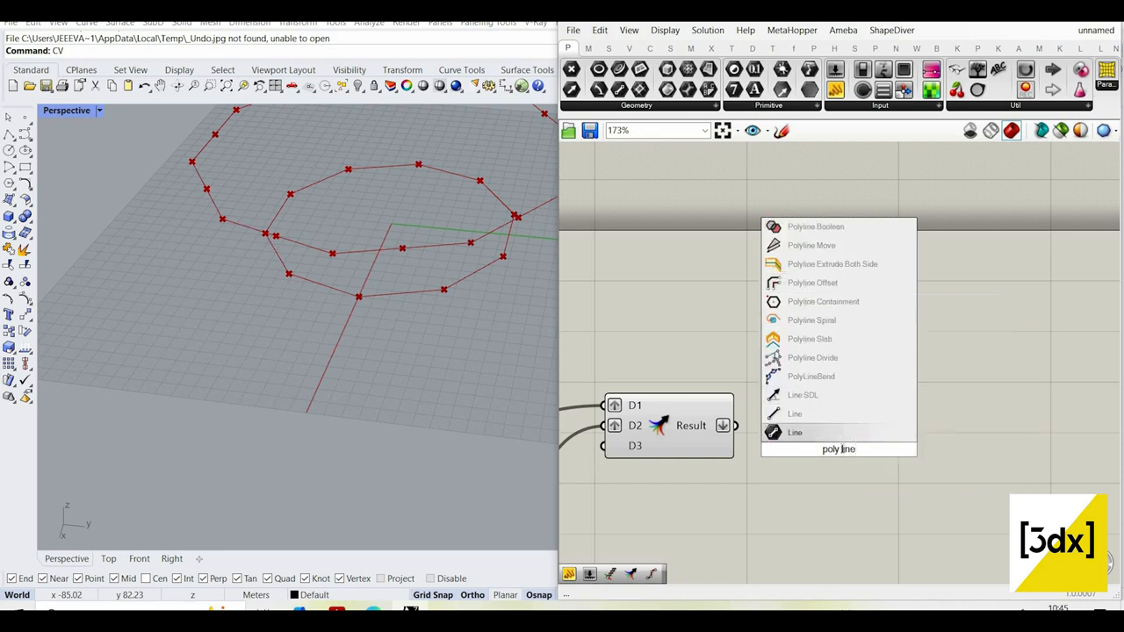
{"action": "key", "text": "BackSpace"}
{"action": "key", "text": "Return"}
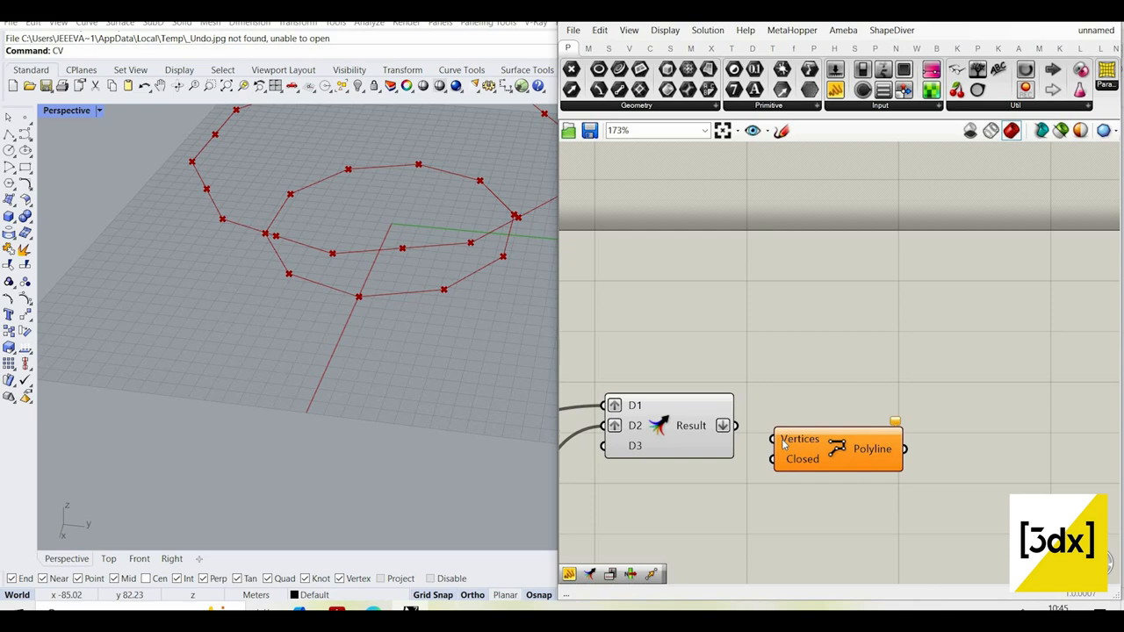
{"action": "left_click_drag", "start_coordinate": [736, 426], "coordinate": [772, 439]}
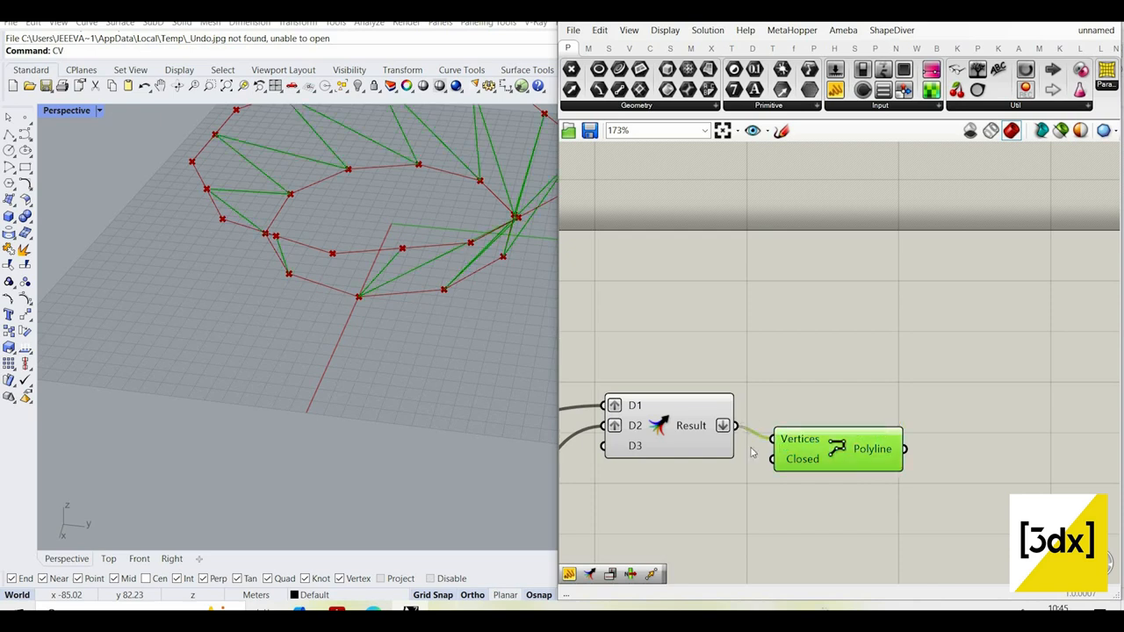
- Swap the Merge inputs so Cull Index's List feeds D1 and the Midpoint output feeds D2
{"action": "scroll", "coordinate": [753, 453], "scroll_direction": "down", "scroll_amount": 4}
{"action": "scroll", "coordinate": [753, 450], "scroll_direction": "up", "scroll_amount": 4}
{"action": "right_click_drag", "start_coordinate": [367, 289], "coordinate": [392, 261]}
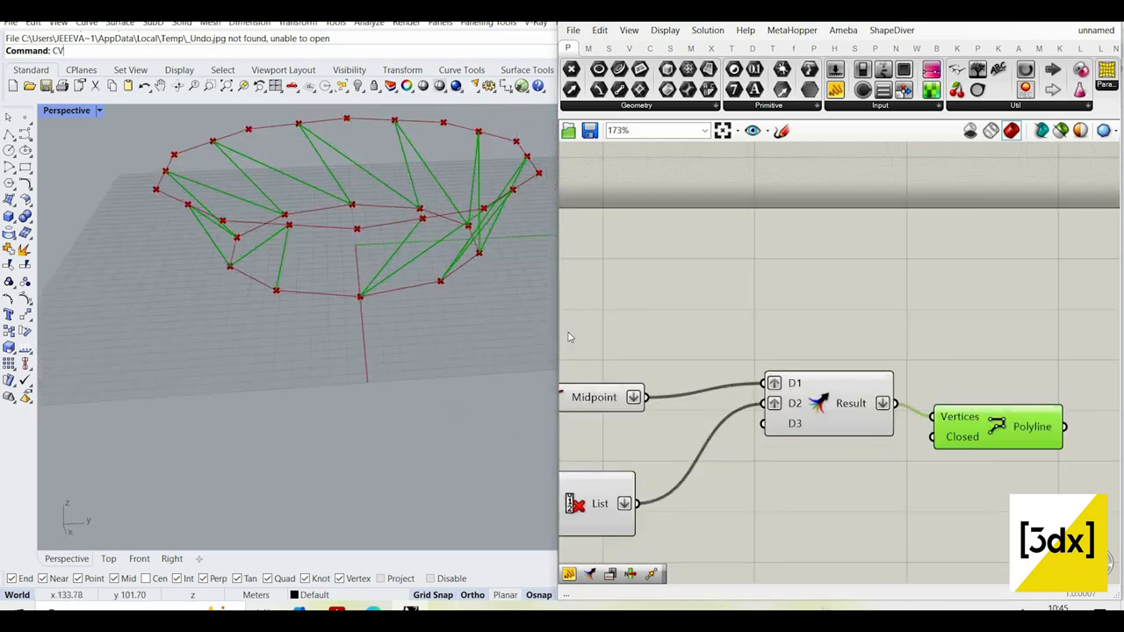
{"action": "right_click_drag", "start_coordinate": [433, 341], "coordinate": [400, 347]}
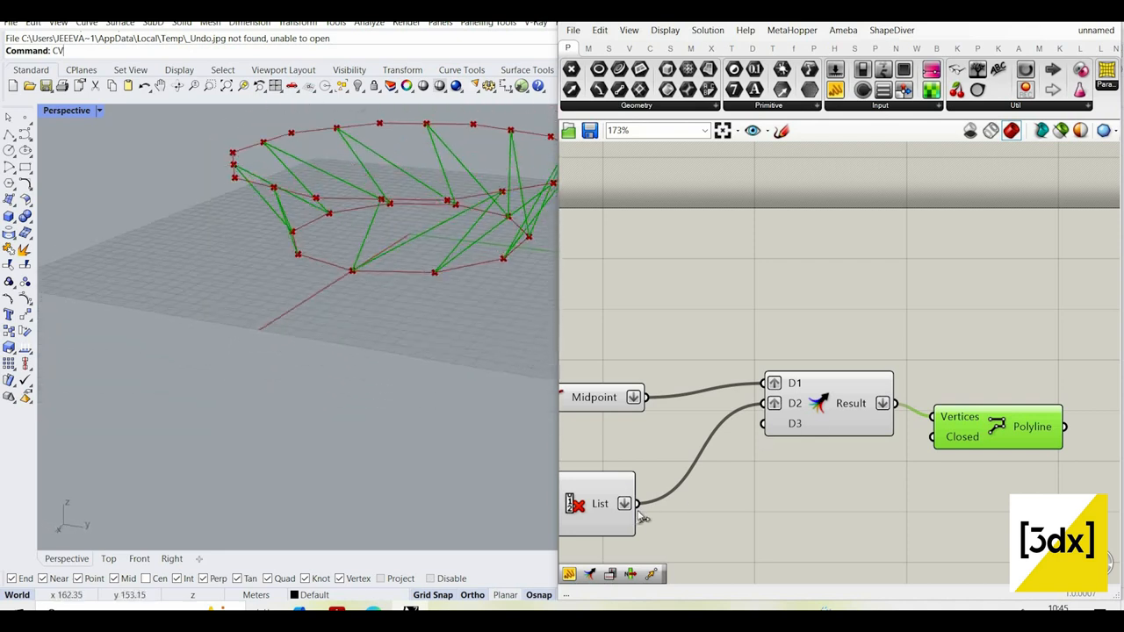
{"action": "left_click_drag", "start_coordinate": [763, 383], "coordinate": [637, 503]}
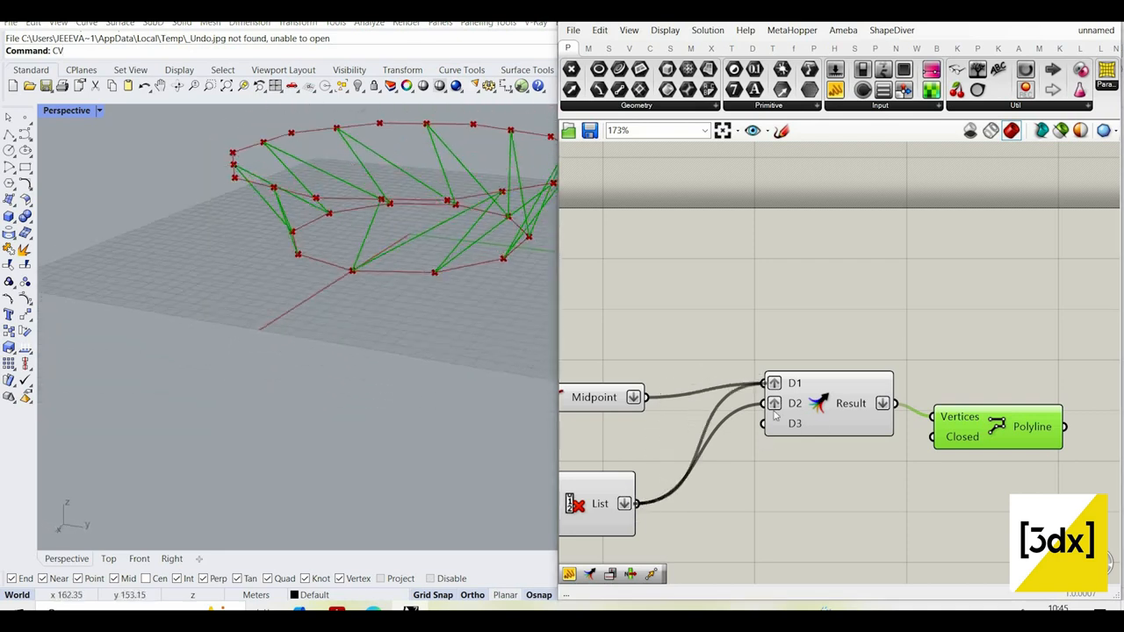
{"action": "left_click_drag", "start_coordinate": [763, 403], "coordinate": [647, 398]}
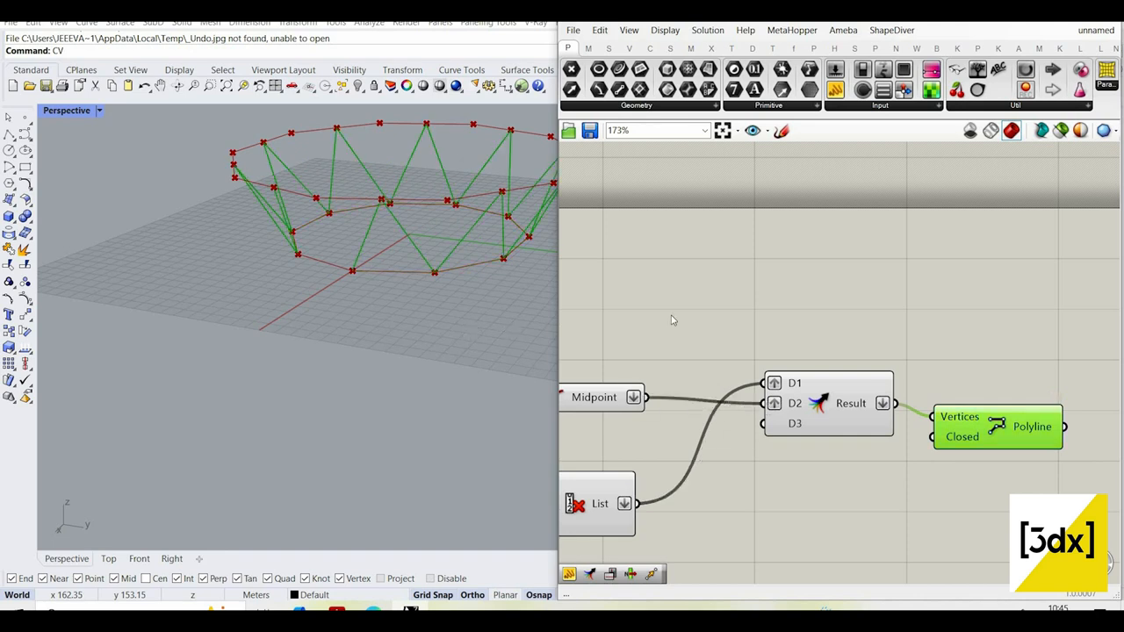
{"action": "right_click_drag", "start_coordinate": [461, 294], "coordinate": [263, 347]}
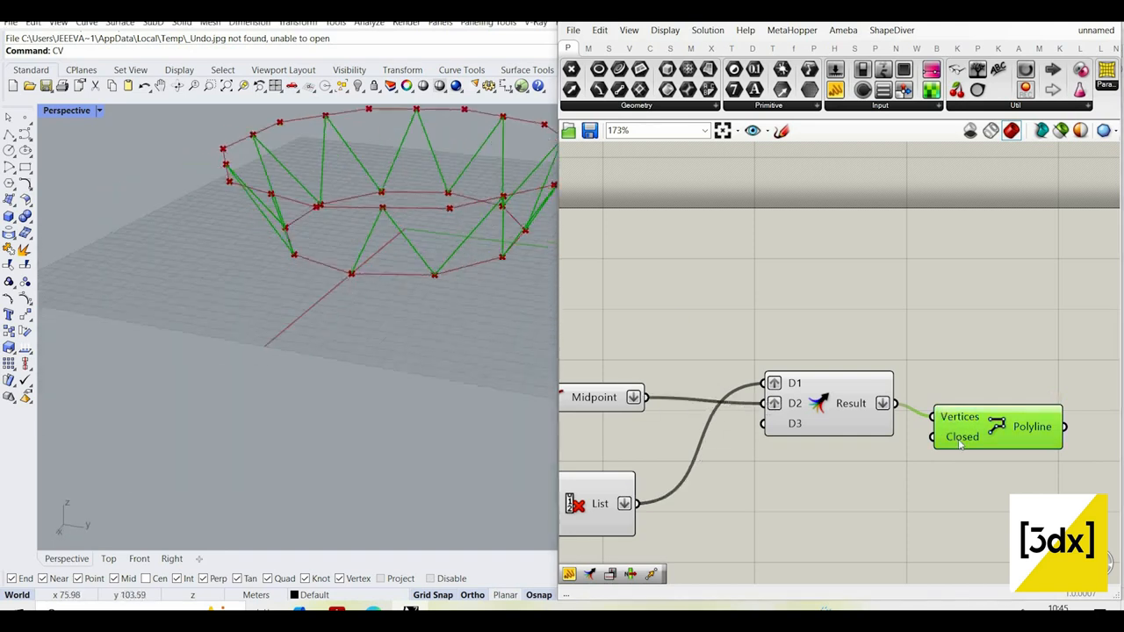
- Set the final Polyline component's Closed input to True
{"action": "scroll", "coordinate": [951, 425], "scroll_direction": "up", "scroll_amount": 3}
{"action": "right_click", "coordinate": [957, 444]}
{"action": "mouse_move", "coordinate": [966, 493]}
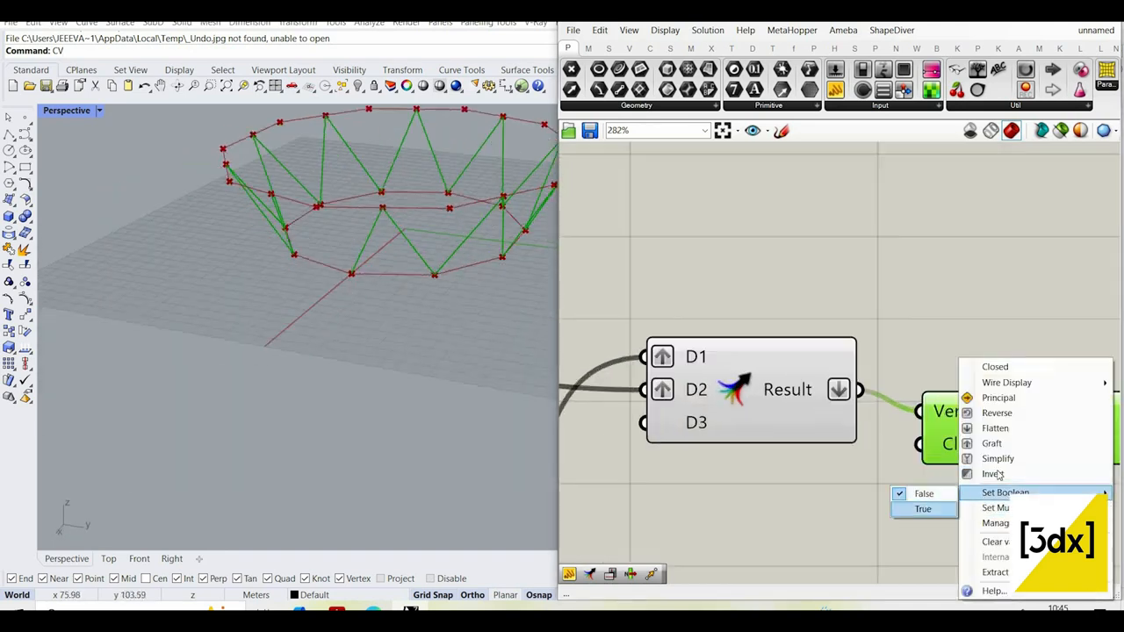
{"action": "left_click", "coordinate": [909, 510]}
- Turn off the preview of all components except the final Polyline
{"action": "scroll", "coordinate": [878, 525], "scroll_direction": "down", "scroll_amount": 5}
{"action": "scroll", "coordinate": [790, 493], "scroll_direction": "down", "scroll_amount": 4}
{"action": "left_click_drag", "start_coordinate": [946, 542], "coordinate": [760, 471]}
{"action": "right_click", "coordinate": [802, 425]}
{"action": "right_click_drag", "start_coordinate": [408, 274], "coordinate": [430, 277]}
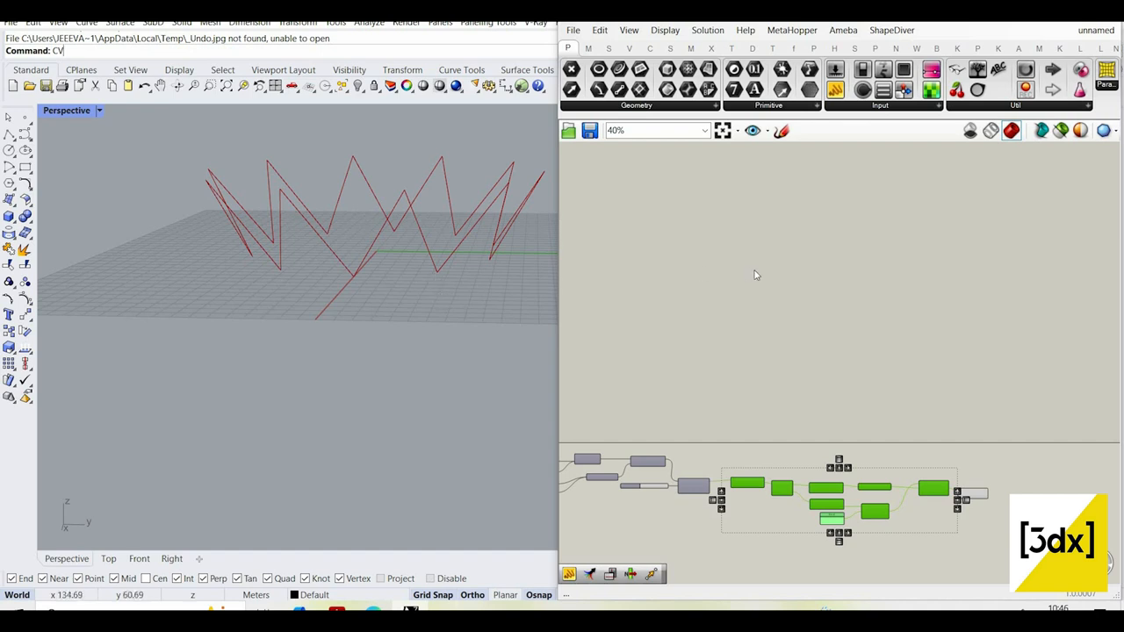
- Add a Move component below the definition and feed its Geometry input from the Divide Curve component's Points output
{"action": "scroll", "coordinate": [736, 404], "scroll_direction": "down", "scroll_amount": 3}
{"action": "scroll", "coordinate": [736, 404], "scroll_direction": "up", "scroll_amount": 5}
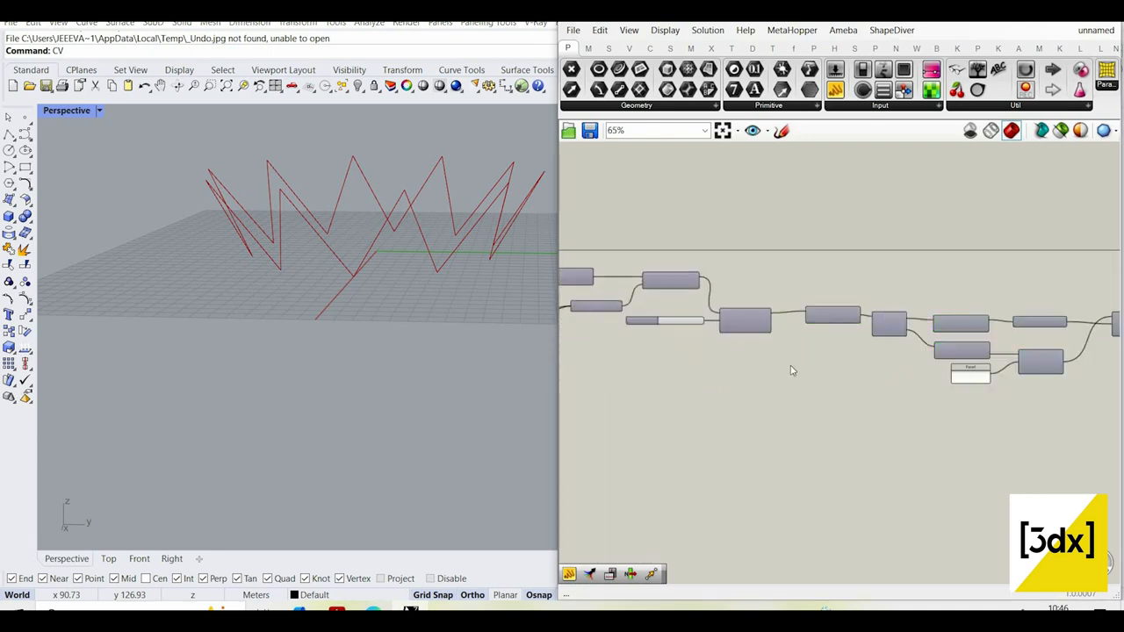
{"action": "scroll", "coordinate": [800, 369], "scroll_direction": "down", "scroll_amount": 4}
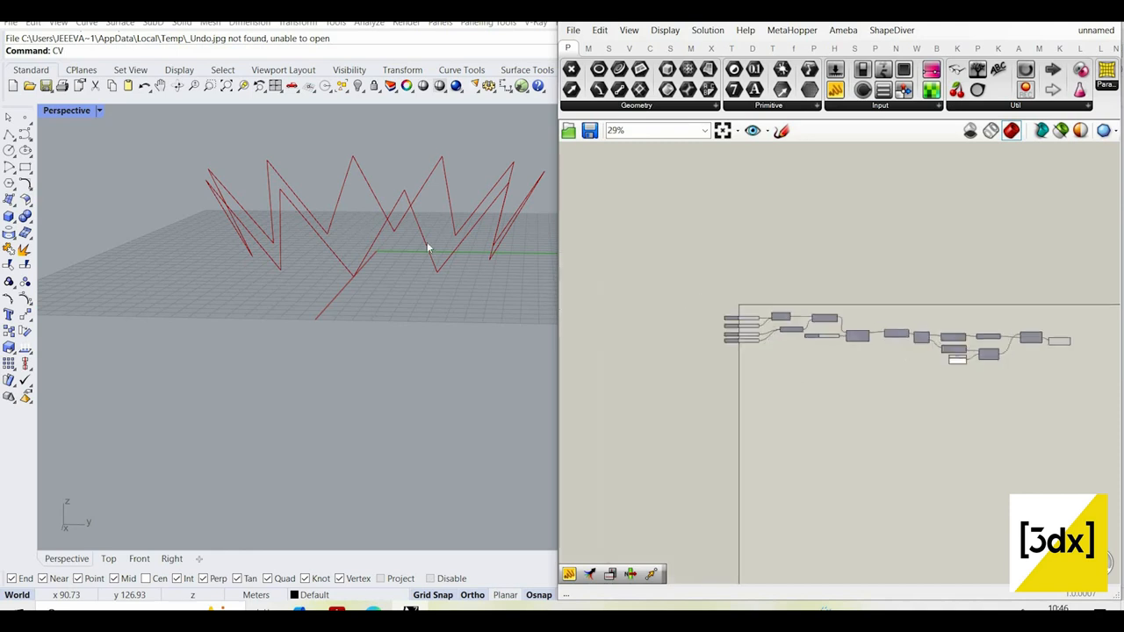
{"action": "scroll", "coordinate": [800, 367], "scroll_direction": "up", "scroll_amount": 3}
{"action": "right_click_drag", "start_coordinate": [427, 247], "coordinate": [424, 303]}
{"action": "scroll", "coordinate": [786, 339], "scroll_direction": "up", "scroll_amount": 2}
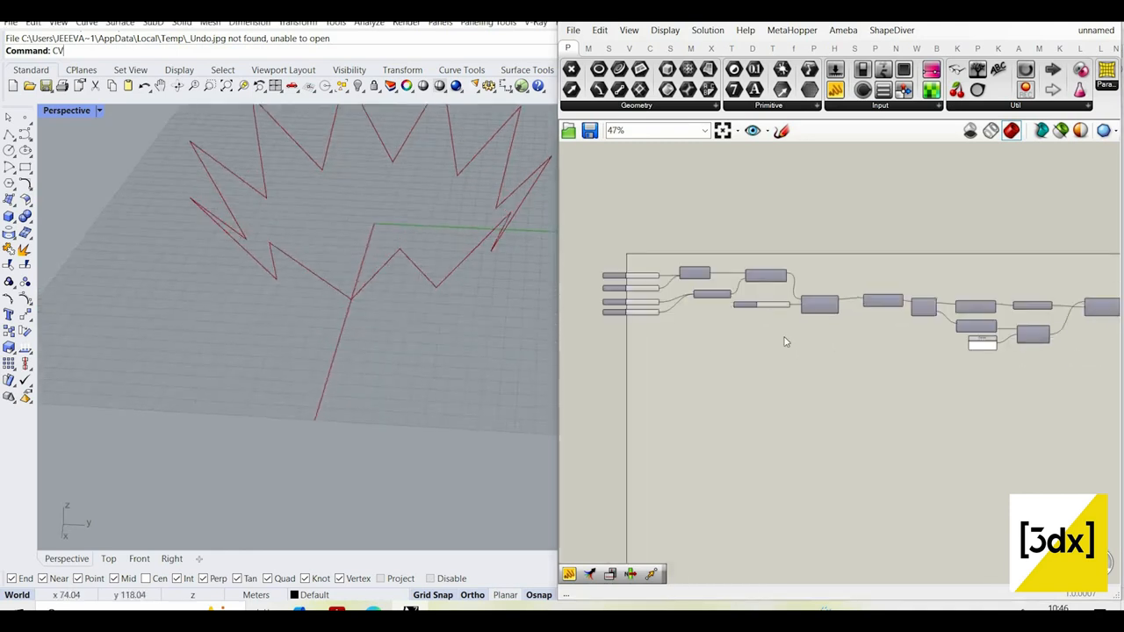
{"action": "double_click", "coordinate": [784, 379]}
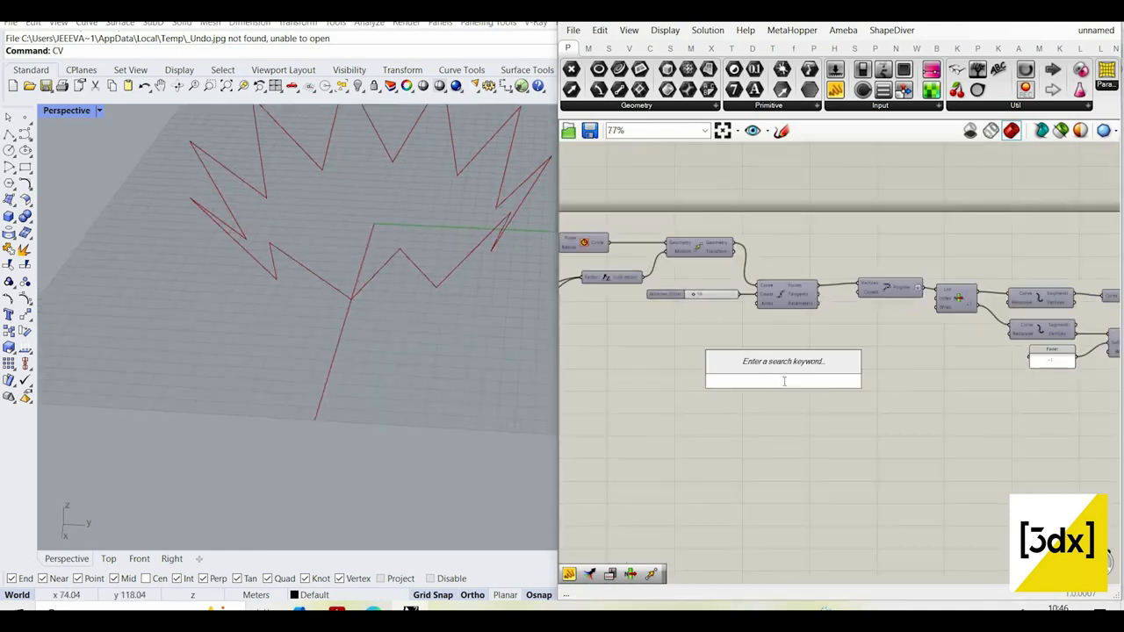
{"action": "type", "text": "move"}
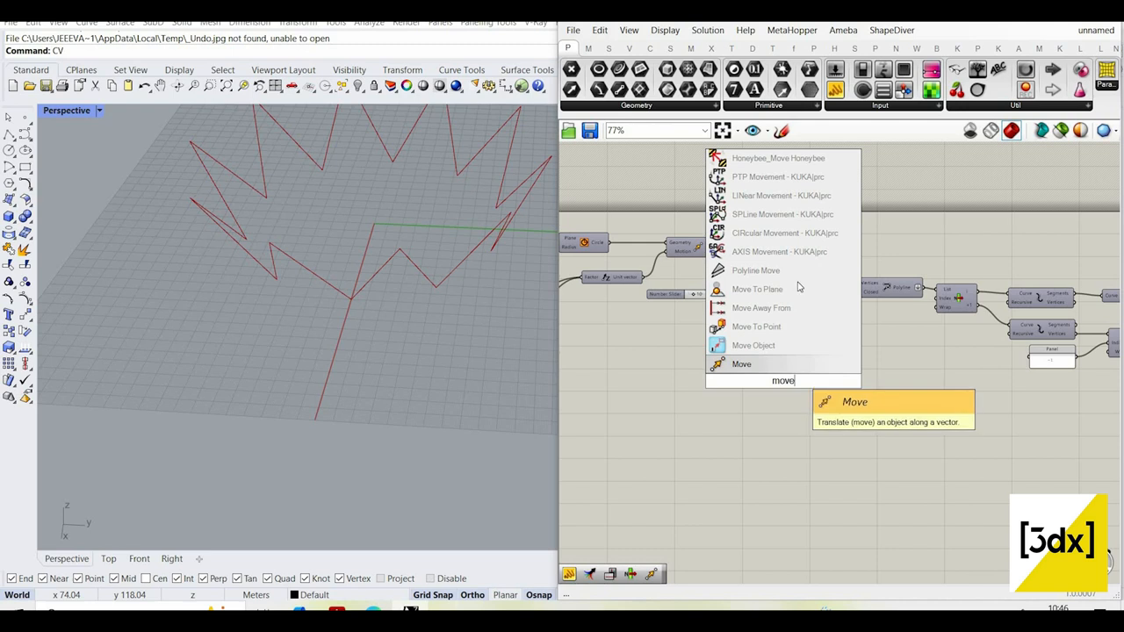
{"action": "key", "text": "Return"}
{"action": "scroll", "coordinate": [798, 283], "scroll_direction": "up", "scroll_amount": 3}
{"action": "left_click_drag", "start_coordinate": [831, 288], "coordinate": [721, 430]}
{"action": "left_click_drag", "start_coordinate": [782, 448], "coordinate": [901, 484]}
- Add a Unit Z component to drive the new Move's Motion input and feed its Factor from an existing height slider
{"action": "scroll", "coordinate": [764, 490], "scroll_direction": "down", "scroll_amount": 2}
{"action": "double_click", "coordinate": [712, 481]}
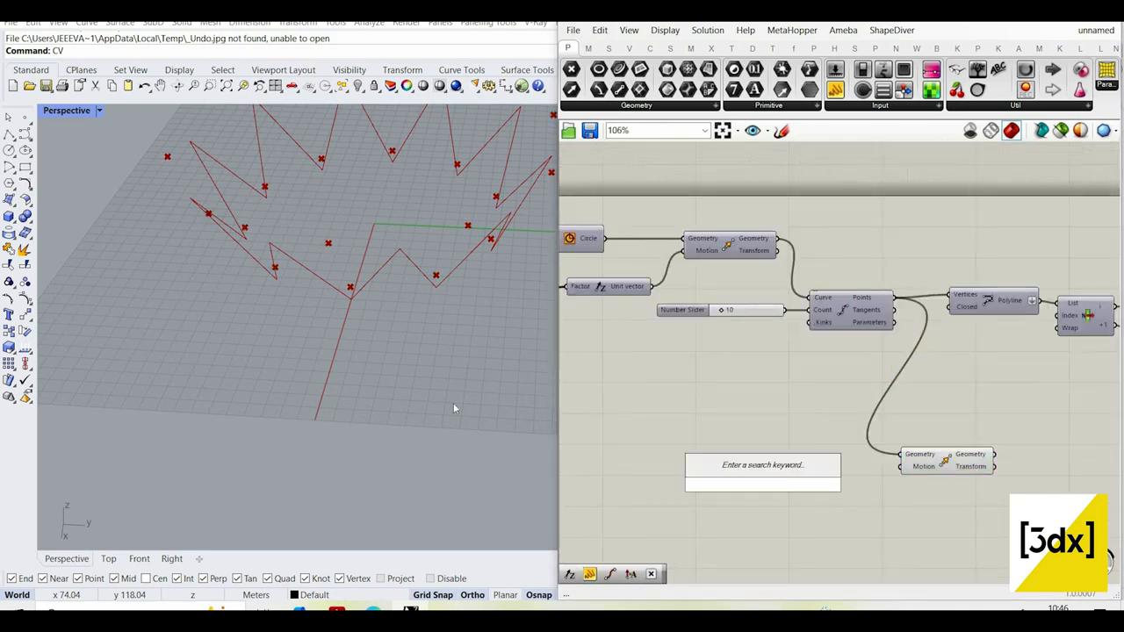
{"action": "right_click_drag", "start_coordinate": [512, 385], "coordinate": [530, 318]}
{"action": "double_click", "coordinate": [780, 468]}
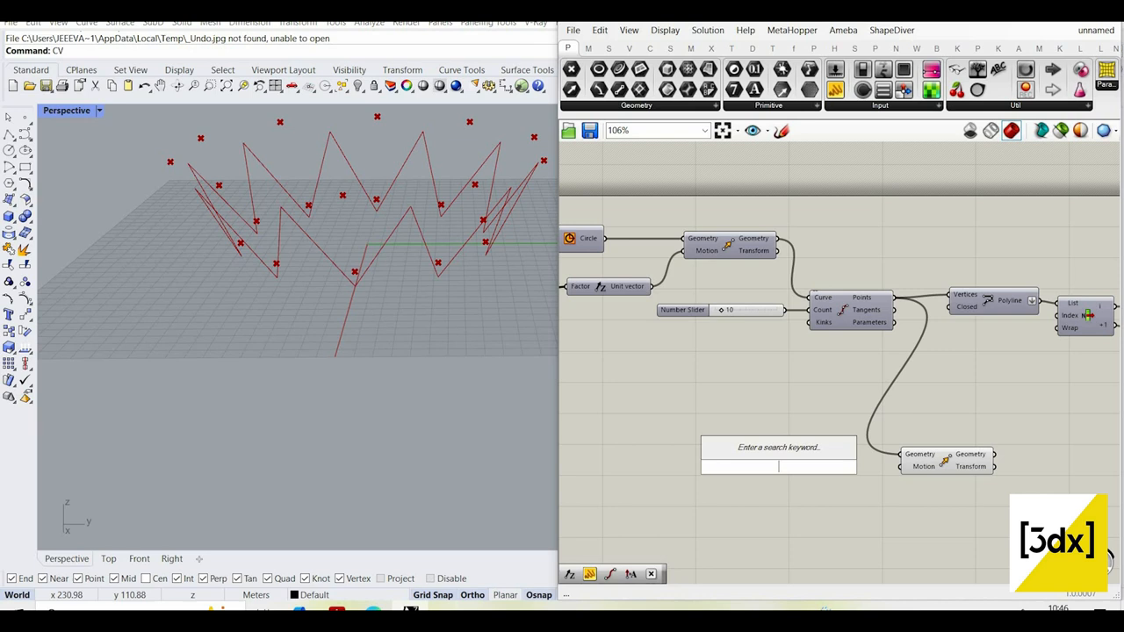
{"action": "type", "text": "unit"}
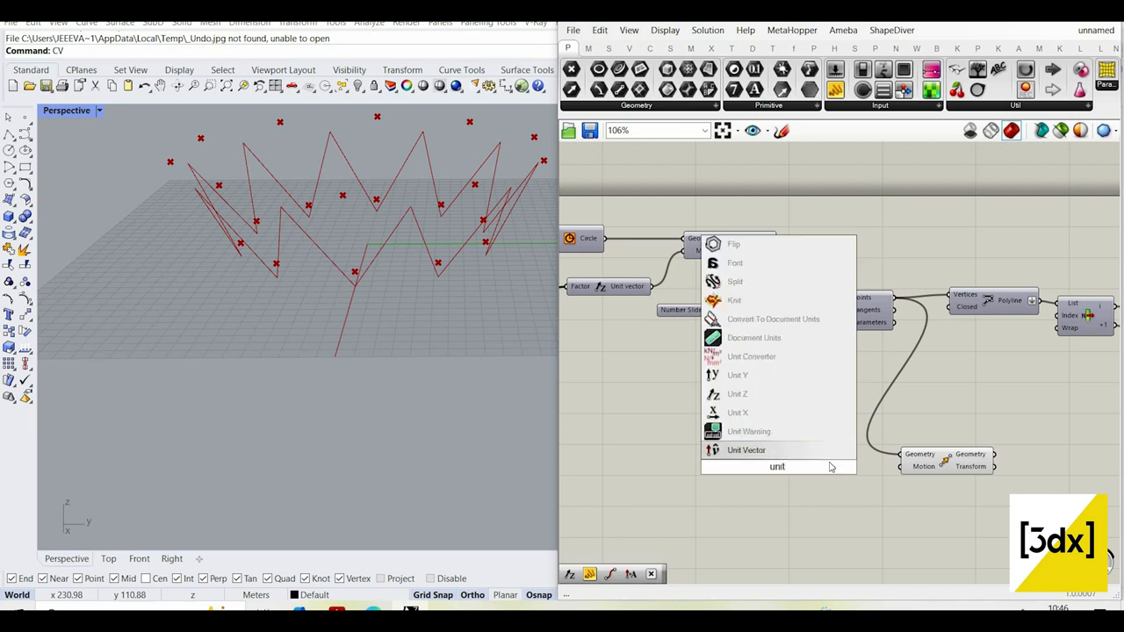
{"action": "type", "text": " z"}
{"action": "left_click", "coordinate": [807, 452]}
{"action": "left_click_drag", "start_coordinate": [821, 469], "coordinate": [902, 466]}
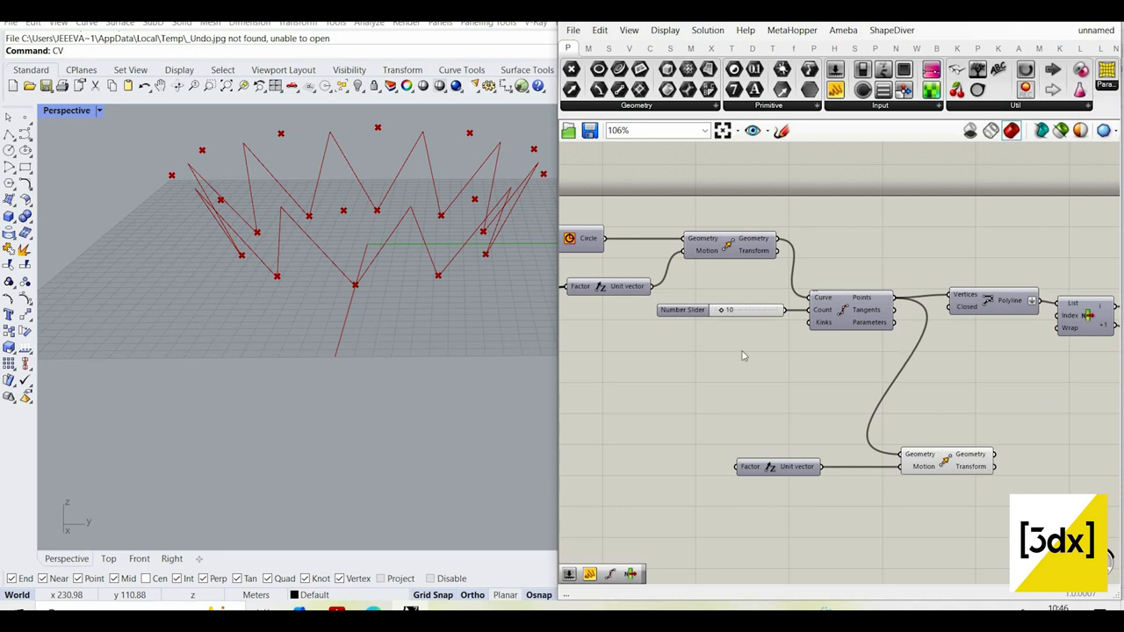
{"action": "scroll", "coordinate": [744, 355], "scroll_direction": "down", "scroll_amount": 3}
{"action": "scroll", "coordinate": [755, 337], "scroll_direction": "up", "scroll_amount": 4}
{"action": "left_click_drag", "start_coordinate": [655, 352], "coordinate": [963, 544]}
{"action": "scroll", "coordinate": [869, 446], "scroll_direction": "down", "scroll_amount": 1}
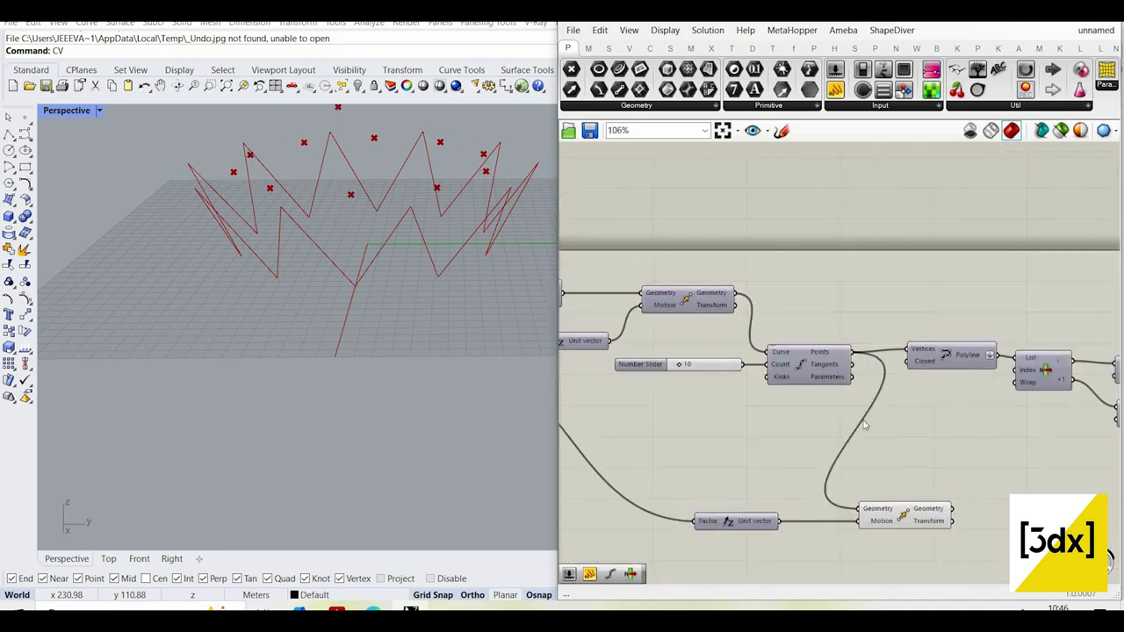
- Duplicate the chain from the first Polyline to the final Polyline below the original and feed it from the new Move's Geometry output
{"action": "right_click_drag", "start_coordinate": [1119, 433], "coordinate": [848, 422]}
{"action": "scroll", "coordinate": [848, 422], "scroll_direction": "down", "scroll_amount": 3}
{"action": "left_click_drag", "start_coordinate": [1106, 431], "coordinate": [743, 330]}
{"action": "left_click_drag", "start_coordinate": [768, 376], "coordinate": [859, 518]}
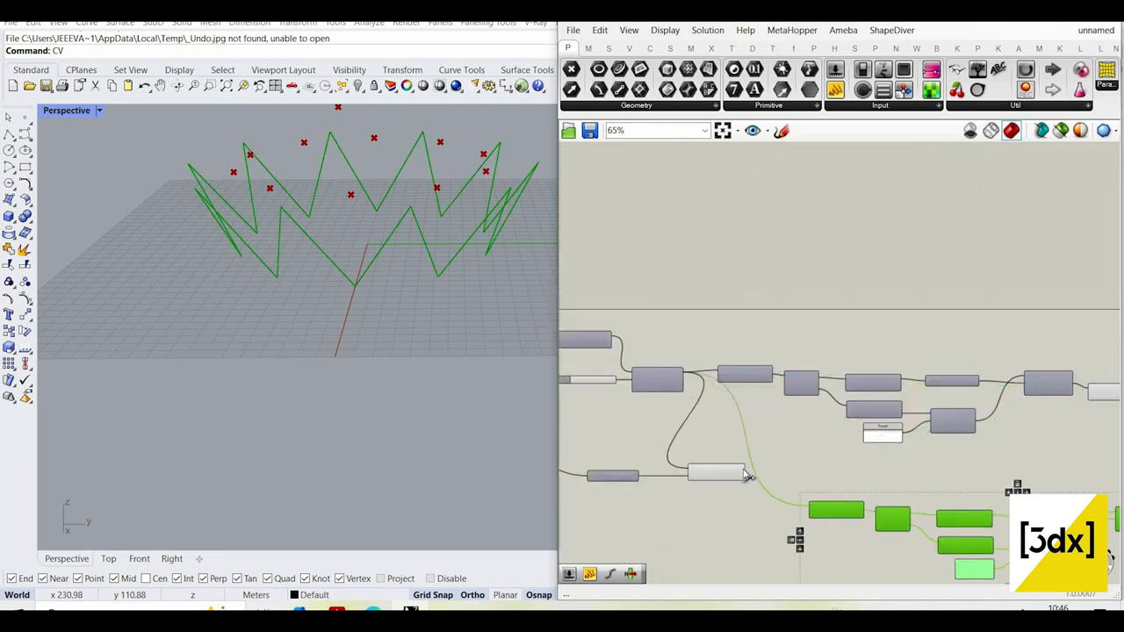
{"action": "scroll", "coordinate": [847, 527], "scroll_direction": "up", "scroll_amount": 3}
{"action": "left_click_drag", "start_coordinate": [739, 456], "coordinate": [847, 525]}
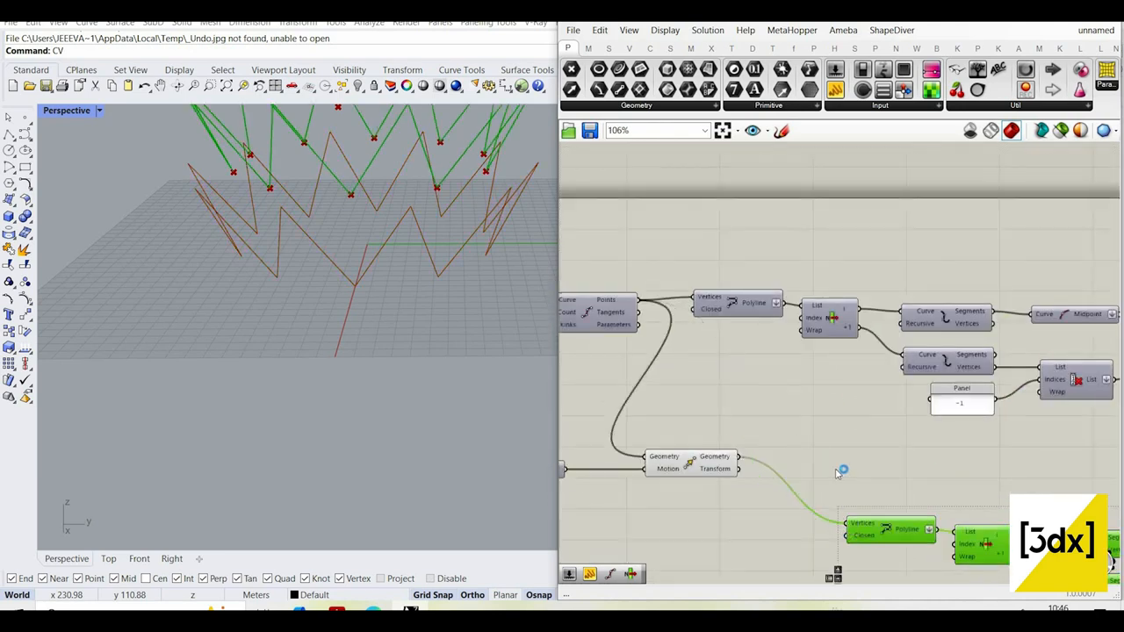
{"action": "left_click", "coordinate": [844, 471]}
- Give the new Unit Z component's Factor input the expression -x to reverse the move direction
{"action": "right_click_drag", "start_coordinate": [718, 470], "coordinate": [875, 469]}
{"action": "scroll", "coordinate": [719, 469], "scroll_direction": "up", "scroll_amount": 4}
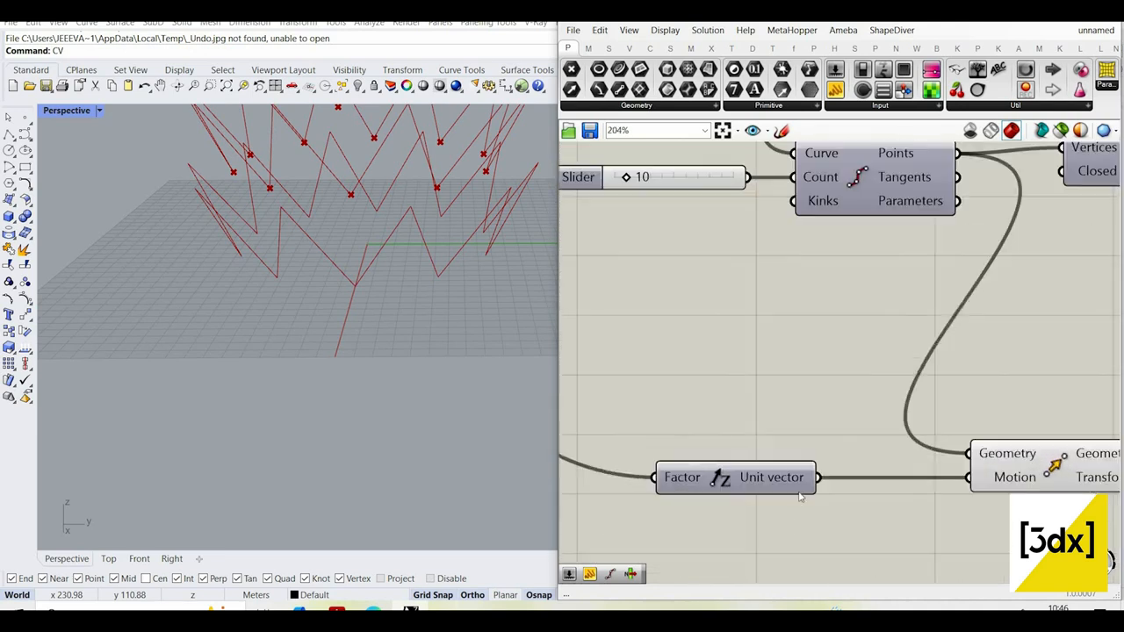
{"action": "right_click", "coordinate": [696, 474]}
{"action": "left_click", "coordinate": [917, 492]}
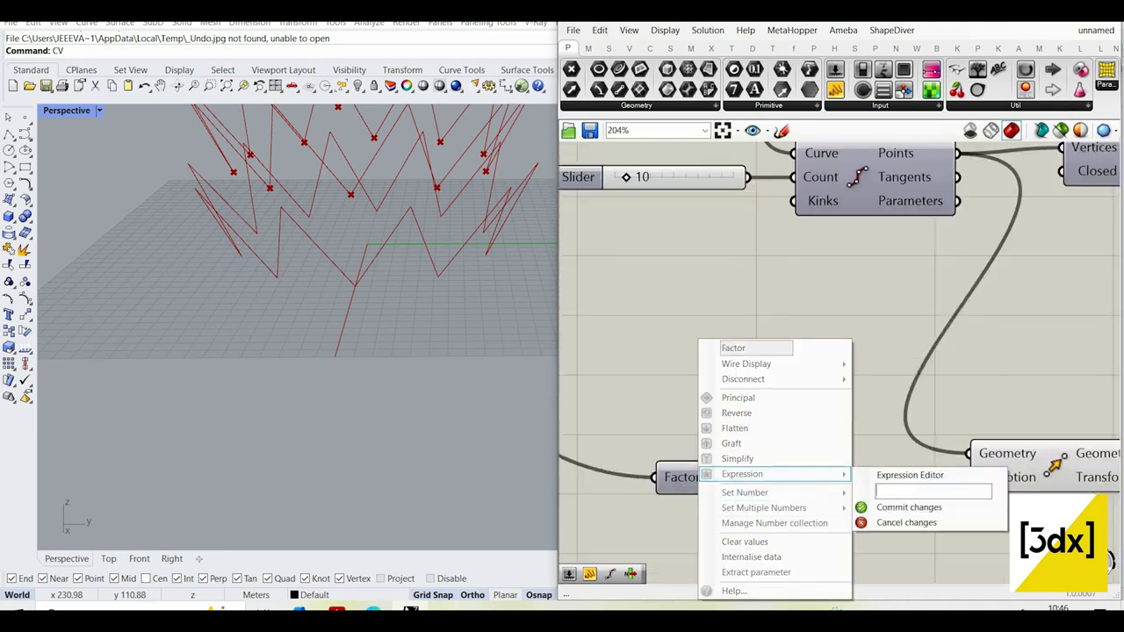
{"action": "type", "text": "-x"}
{"action": "left_click", "coordinate": [899, 509]}
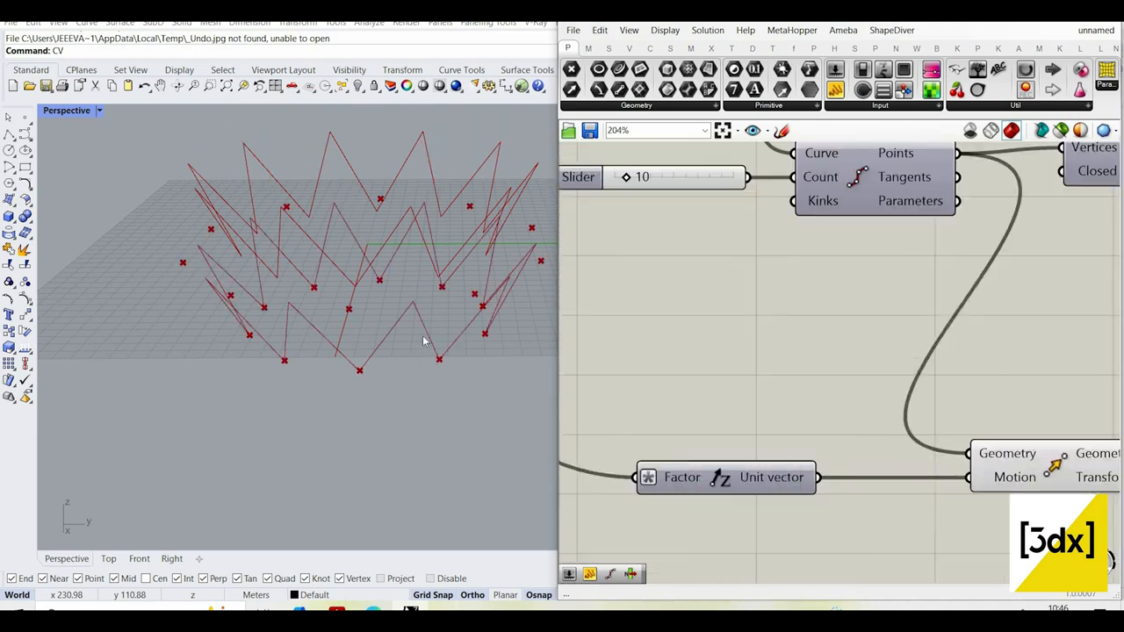
- Apply the expression x*5 to the new Unit Z component's Unit vector output
{"action": "right_click_drag", "start_coordinate": [271, 258], "coordinate": [658, 389]}
{"action": "scroll", "coordinate": [726, 418], "scroll_direction": "up", "scroll_amount": 2}
{"action": "right_click_drag", "start_coordinate": [384, 267], "coordinate": [780, 454]}
{"action": "scroll", "coordinate": [826, 474], "scroll_direction": "down", "scroll_amount": 1}
{"action": "right_click", "coordinate": [782, 453]}
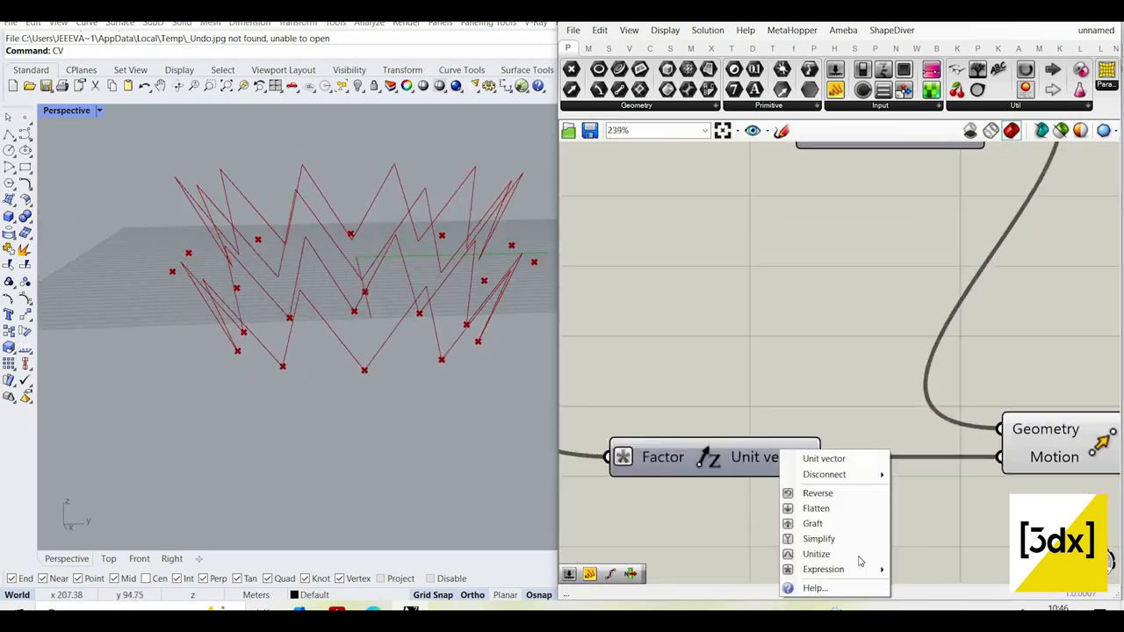
{"action": "mouse_move", "coordinate": [856, 569]}
{"action": "left_click", "coordinate": [961, 560]}
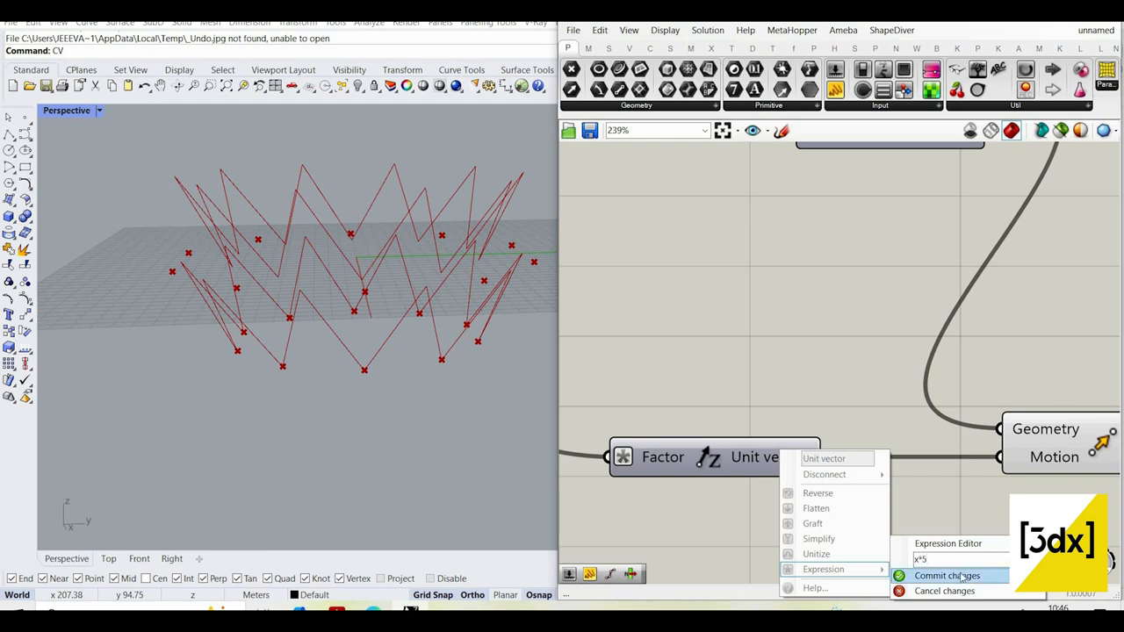
{"action": "key", "text": "Return"}
{"action": "right_click_drag", "start_coordinate": [383, 254], "coordinate": [337, 259]}
{"action": "right_click_drag", "start_coordinate": [440, 246], "coordinate": [386, 247]}
- Delete the duplicated chain from its first Polyline through its Merge component, keeping only its final Polyline component
{"action": "scroll", "coordinate": [773, 364], "scroll_direction": "down", "scroll_amount": 9}
{"action": "scroll", "coordinate": [710, 376], "scroll_direction": "up", "scroll_amount": 3}
{"action": "right_click_drag", "start_coordinate": [861, 372], "coordinate": [646, 362]}
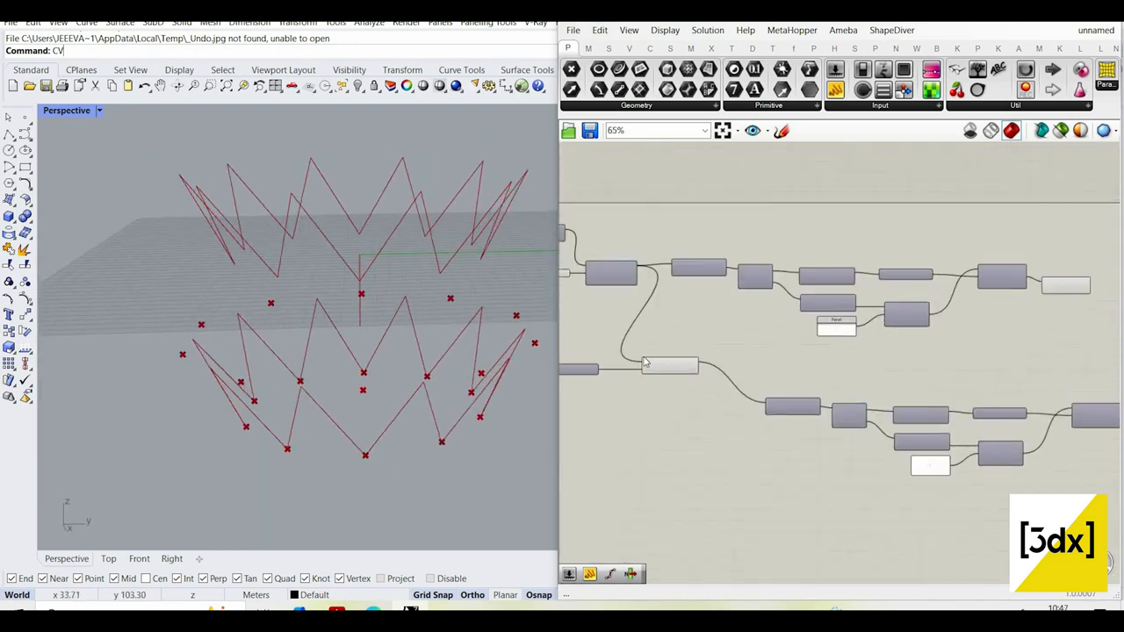
{"action": "scroll", "coordinate": [702, 373], "scroll_direction": "up", "scroll_amount": 3}
{"action": "left_click", "coordinate": [641, 362]}
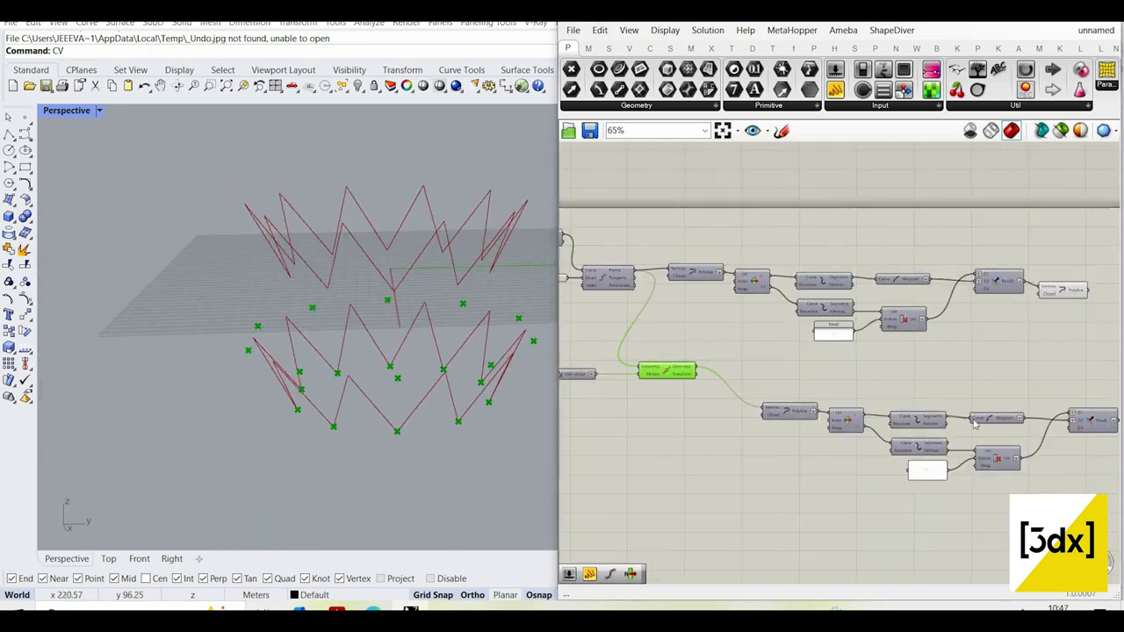
{"action": "scroll", "coordinate": [973, 422], "scroll_direction": "down", "scroll_amount": 1}
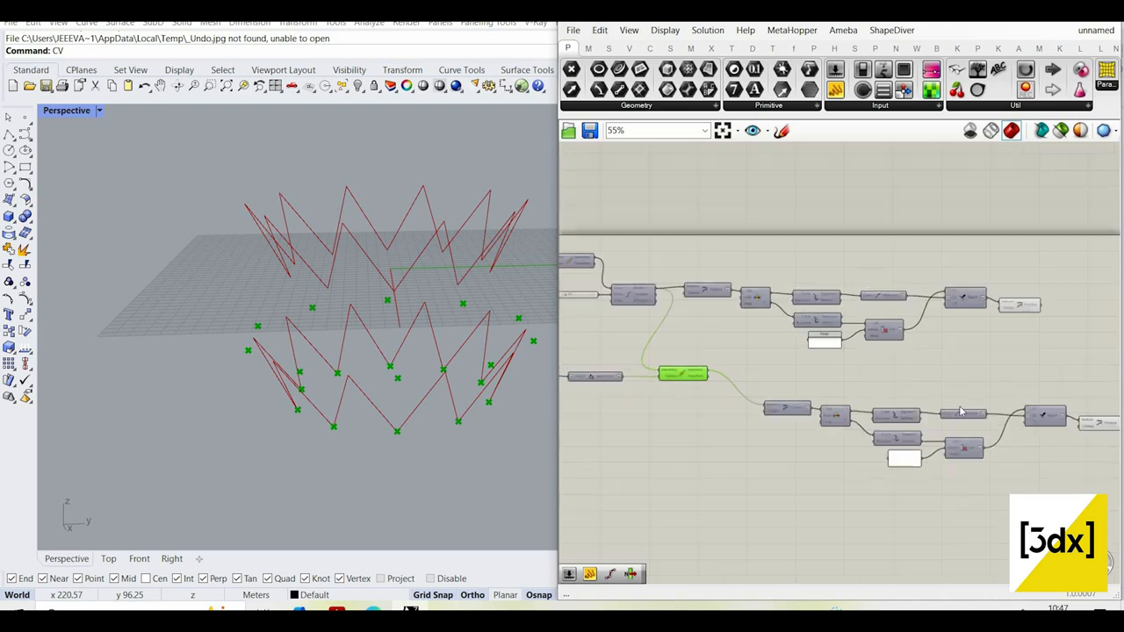
{"action": "scroll", "coordinate": [963, 427], "scroll_direction": "up", "scroll_amount": 1}
{"action": "scroll", "coordinate": [957, 488], "scroll_direction": "down", "scroll_amount": 3}
{"action": "scroll", "coordinate": [764, 368], "scroll_direction": "up", "scroll_amount": 4}
{"action": "right_click_drag", "start_coordinate": [772, 368], "coordinate": [569, 328]}
{"action": "left_click_drag", "start_coordinate": [964, 489], "coordinate": [579, 325]}
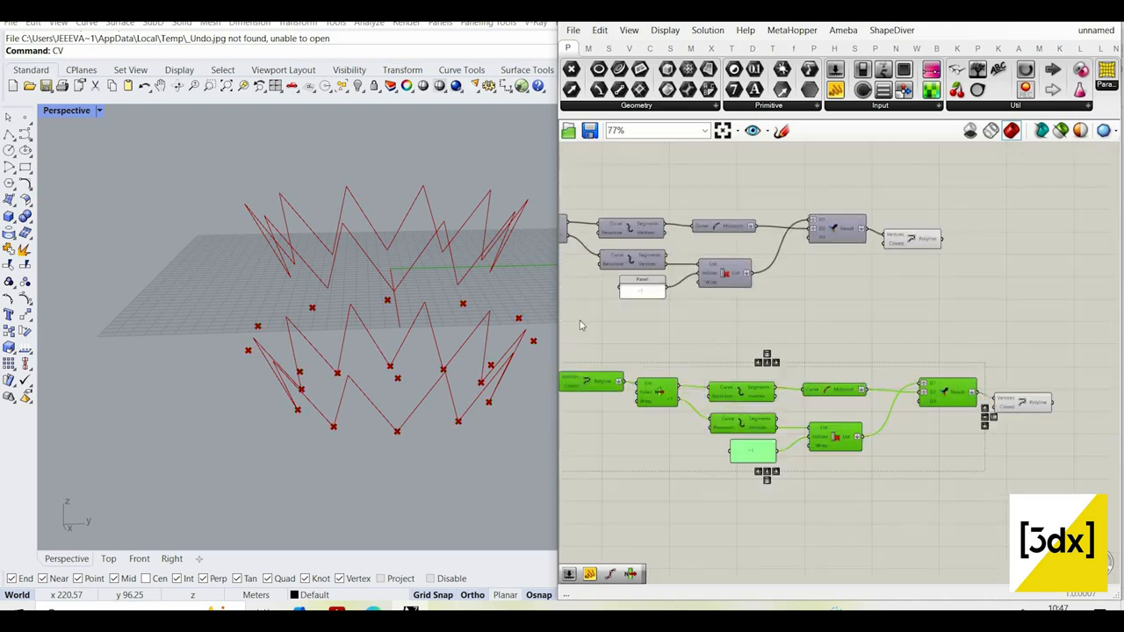
{"action": "key", "text": "Delete"}
- Reposition the leftover Polyline and the new Move component close together below the original final Polyline
{"action": "left_click_drag", "start_coordinate": [1040, 397], "coordinate": [977, 348]}
{"action": "scroll", "coordinate": [979, 349], "scroll_direction": "down", "scroll_amount": 4}
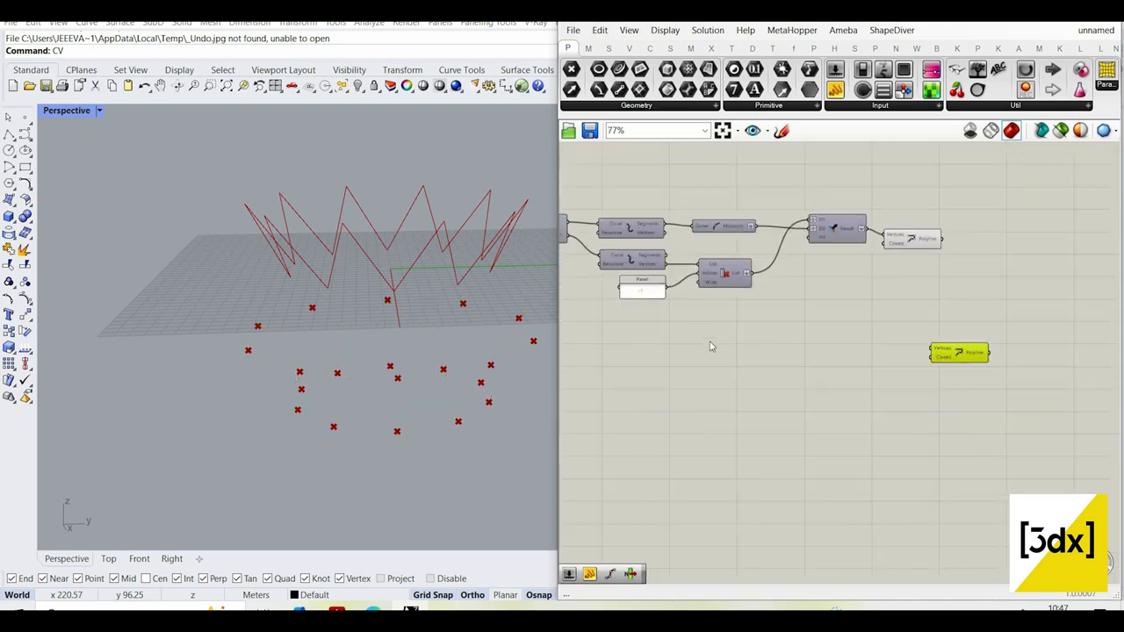
{"action": "scroll", "coordinate": [710, 344], "scroll_direction": "up", "scroll_amount": 2}
{"action": "left_click_drag", "start_coordinate": [708, 346], "coordinate": [1053, 386]}
{"action": "scroll", "coordinate": [1019, 395], "scroll_direction": "up", "scroll_amount": 4}
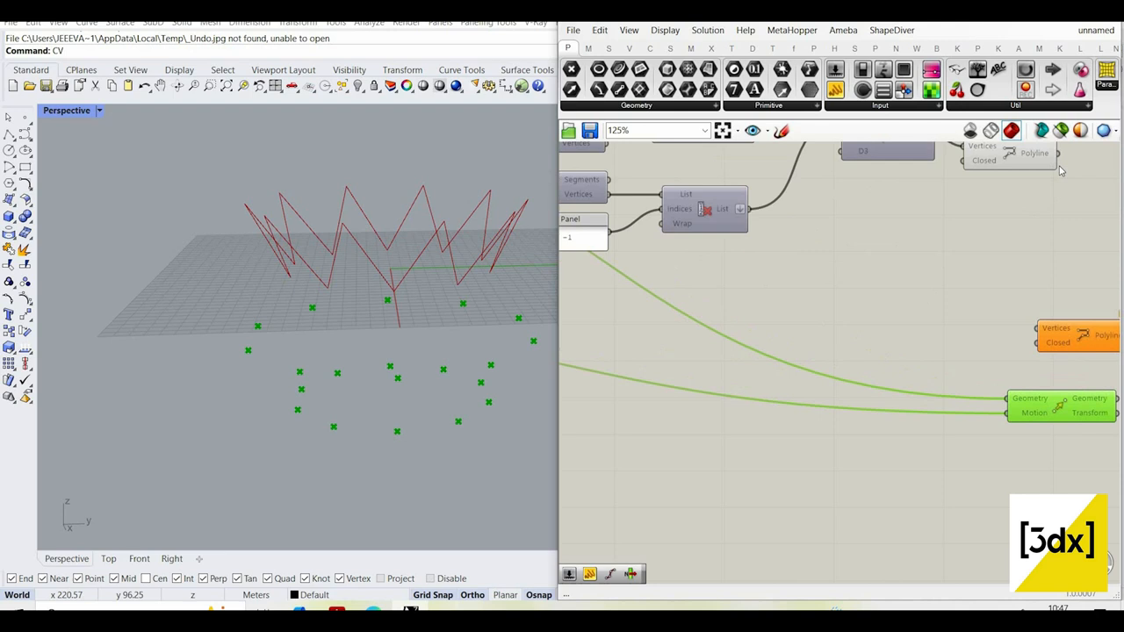
- Connect the original final Polyline component's output to the lower Move component's Geometry input in place of the duplicated source
{"action": "left_click_drag", "start_coordinate": [1058, 153], "coordinate": [964, 333]}
{"action": "scroll", "coordinate": [784, 364], "scroll_direction": "down", "scroll_amount": 4}
{"action": "scroll", "coordinate": [1053, 364], "scroll_direction": "up", "scroll_amount": 4}
{"action": "left_click_drag", "start_coordinate": [991, 377], "coordinate": [866, 282]}
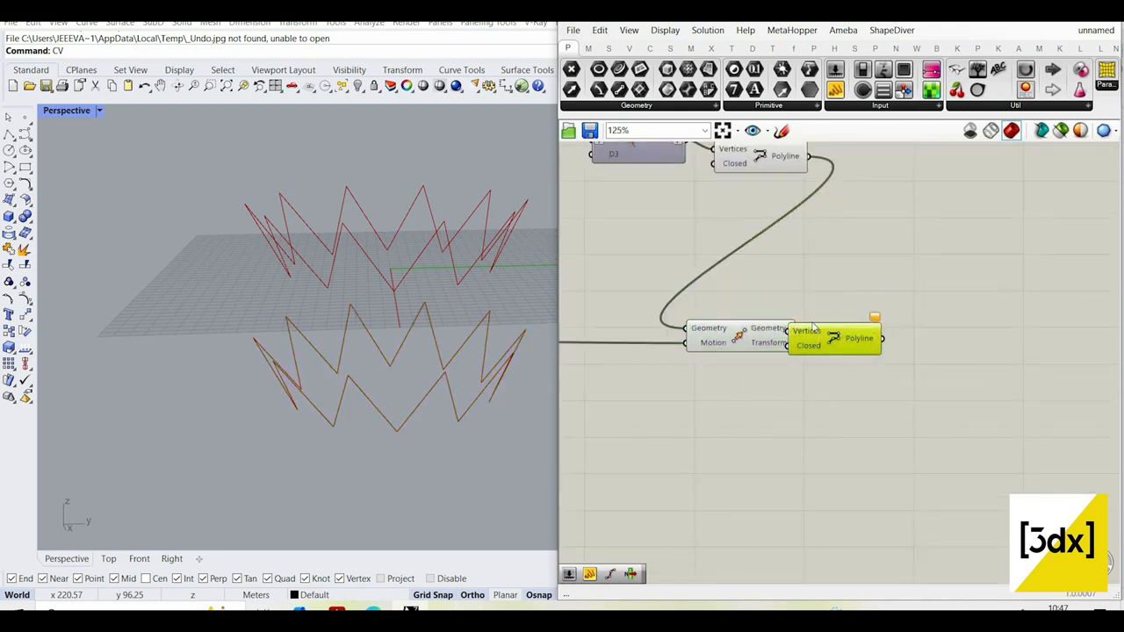
- Delete the leftover unconnected Polyline component and shift the Move component into the freed space
{"action": "key", "text": "Delete"}
{"action": "left_click_drag", "start_coordinate": [743, 337], "coordinate": [835, 336]}
{"action": "left_click", "coordinate": [997, 312]}
{"action": "scroll", "coordinate": [1001, 311], "scroll_direction": "down", "scroll_amount": 4}
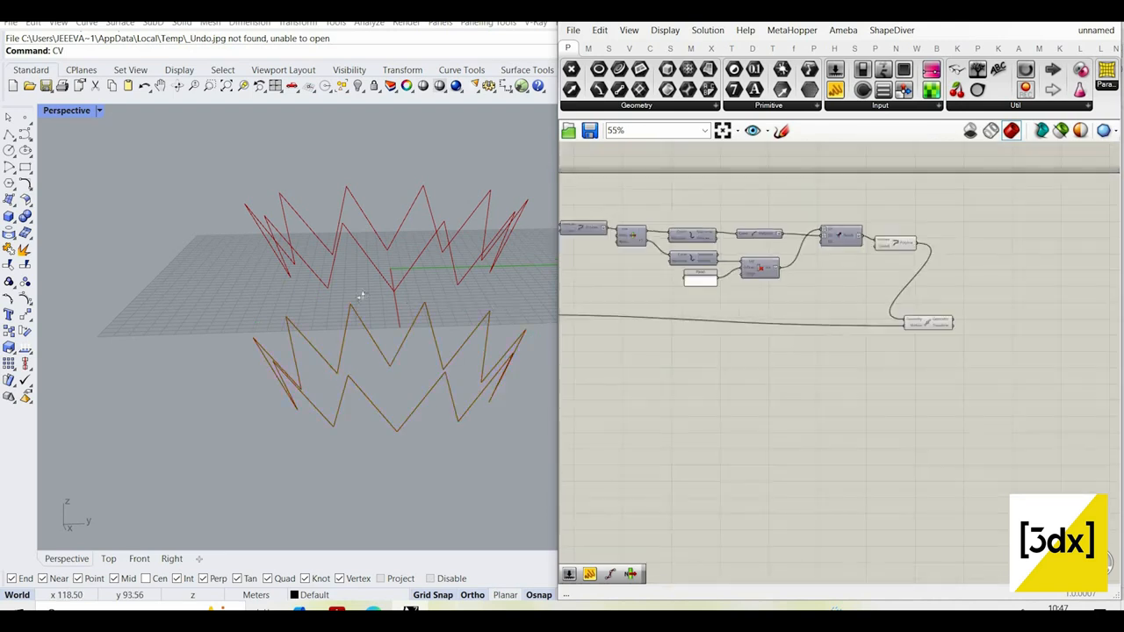
- Inspect the zigzag polyline and its lowered copy in the Perspective viewport, and place the Move component closer to the Polyline component
{"action": "scroll", "coordinate": [360, 295], "scroll_direction": "up", "scroll_amount": 4}
{"action": "right_click_drag", "start_coordinate": [360, 294], "coordinate": [255, 400]}
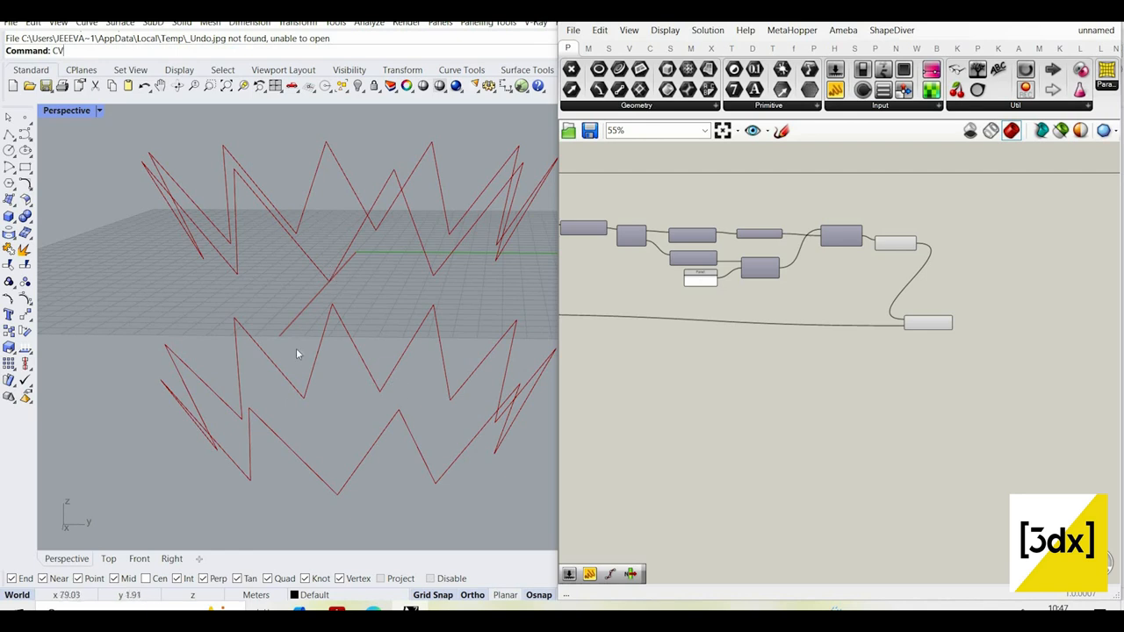
{"action": "right_click_drag", "start_coordinate": [387, 273], "coordinate": [328, 310]}
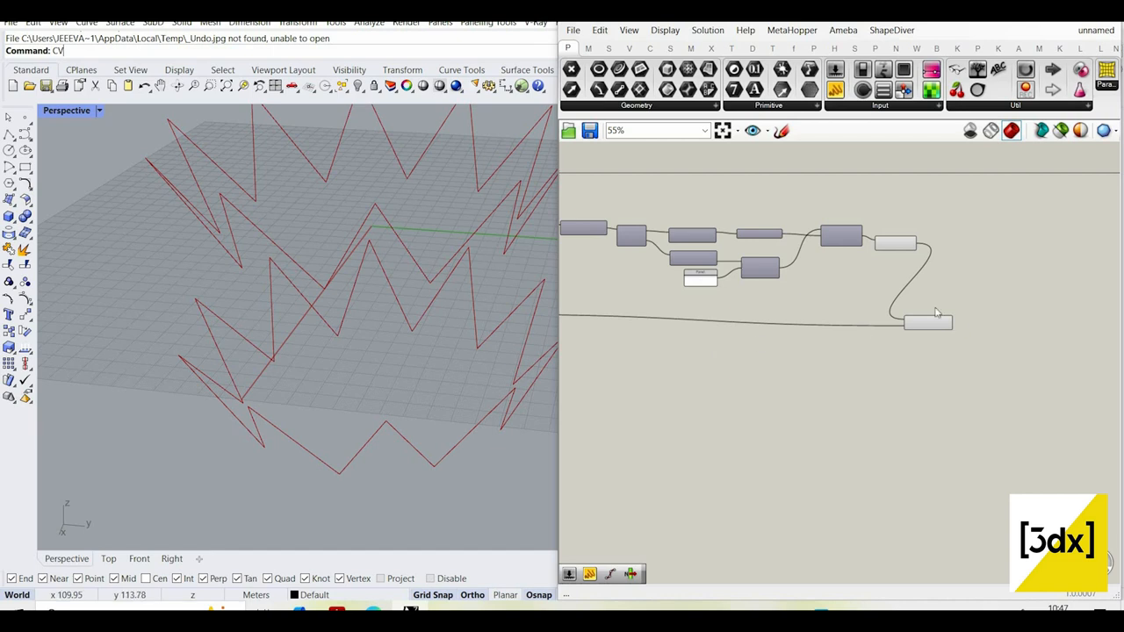
{"action": "scroll", "coordinate": [951, 311], "scroll_direction": "up", "scroll_amount": 3}
{"action": "left_click_drag", "start_coordinate": [917, 326], "coordinate": [944, 284]}
{"action": "scroll", "coordinate": [430, 307], "scroll_direction": "down", "scroll_amount": 4}
{"action": "right_click_drag", "start_coordinate": [434, 304], "coordinate": [505, 268]}
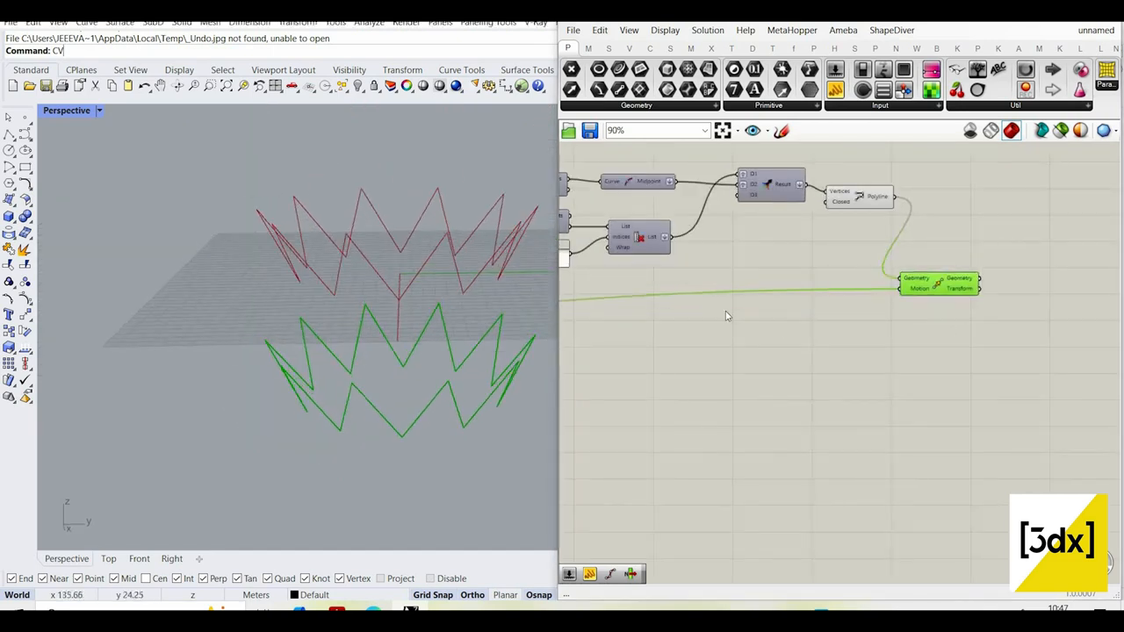
- Add a Mirror component beside and above the Move component, with the final Polyline output feeding its Geometry input
{"action": "right_click_drag", "start_coordinate": [1045, 292], "coordinate": [901, 297]}
{"action": "scroll", "coordinate": [901, 297], "scroll_direction": "down", "scroll_amount": 1}
{"action": "scroll", "coordinate": [901, 297], "scroll_direction": "up", "scroll_amount": 2}
{"action": "double_click", "coordinate": [901, 297]}
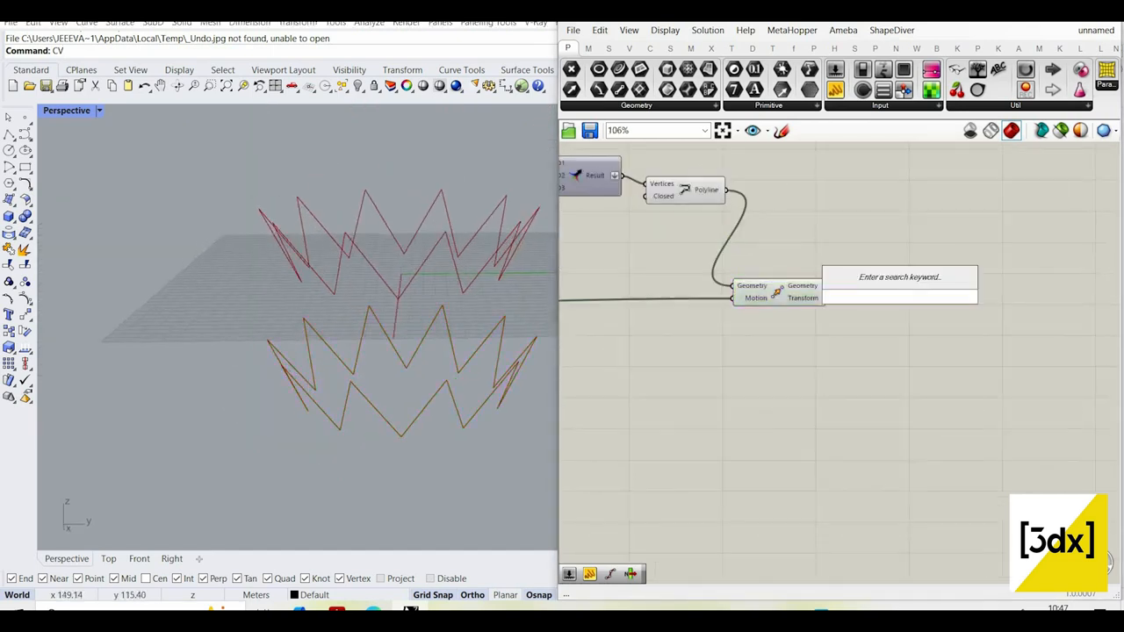
{"action": "type", "text": "mirr"}
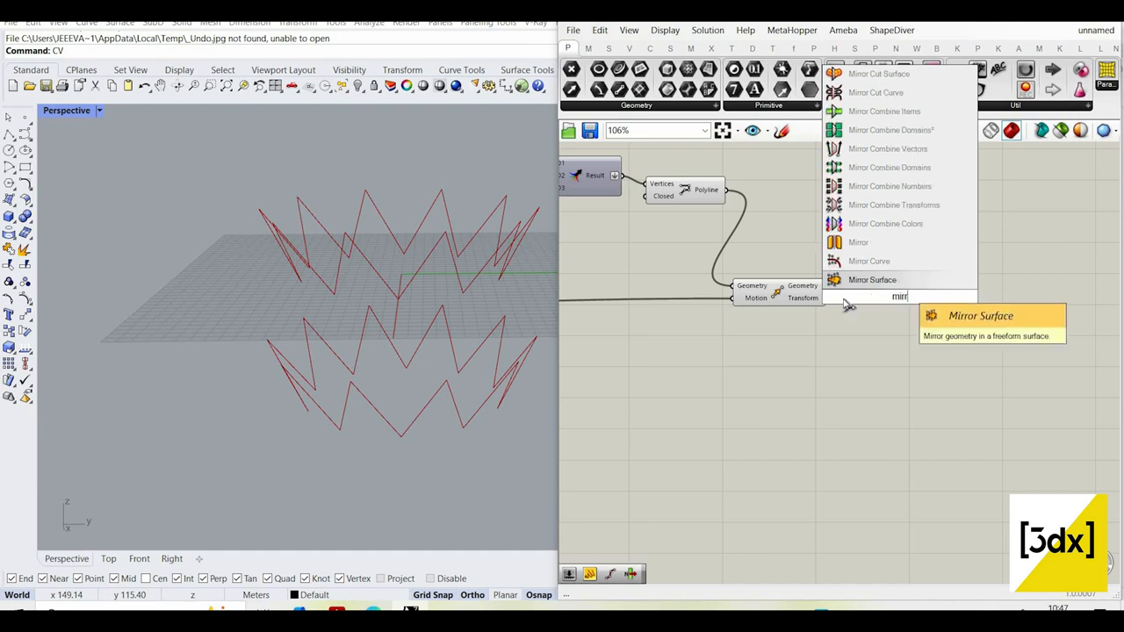
{"action": "left_click", "coordinate": [856, 243]}
{"action": "scroll", "coordinate": [855, 297], "scroll_direction": "up", "scroll_amount": 4}
{"action": "scroll", "coordinate": [1001, 390], "scroll_direction": "down", "scroll_amount": 2}
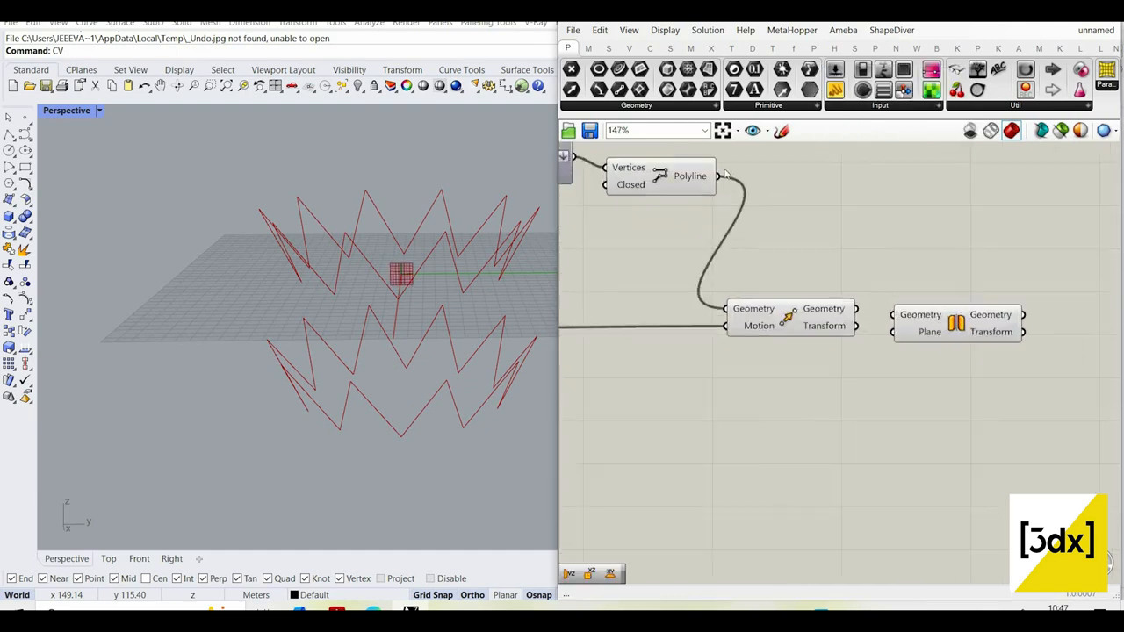
{"action": "left_click_drag", "start_coordinate": [956, 325], "coordinate": [947, 221]}
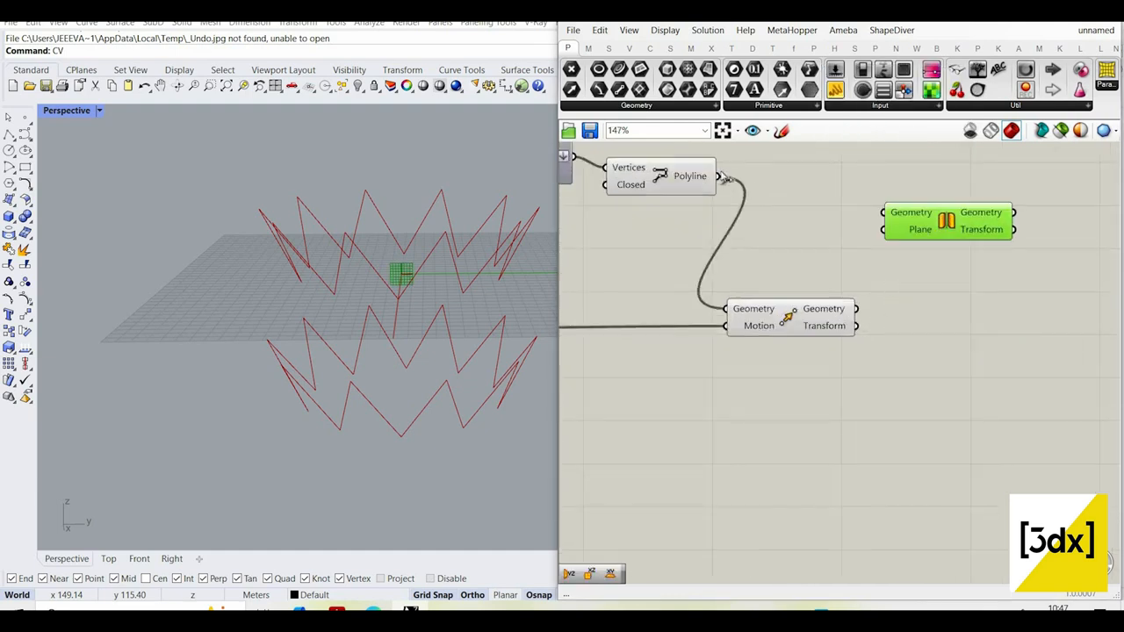
{"action": "double_click", "coordinate": [785, 256]}
{"action": "type", "text": "c"}
{"action": "key", "text": "Escape"}
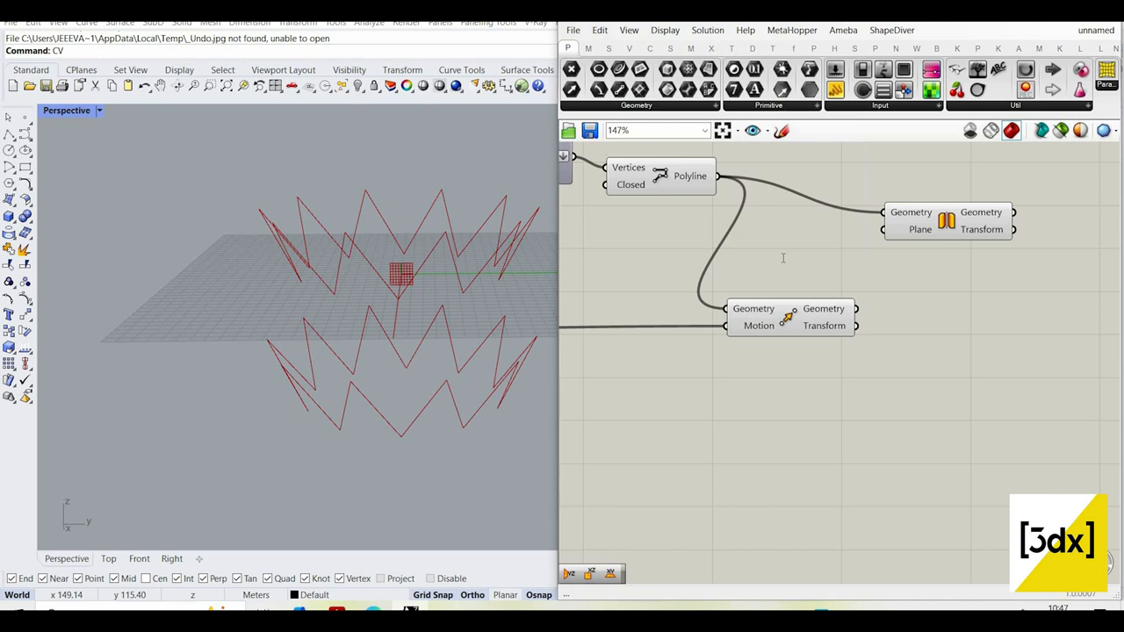
- Add an XY Plane component and connect its Plane output to the Mirror component's Plane input
{"action": "double_click", "coordinate": [784, 257]}
{"action": "type", "text": "xy"}
{"action": "key", "text": "Return"}
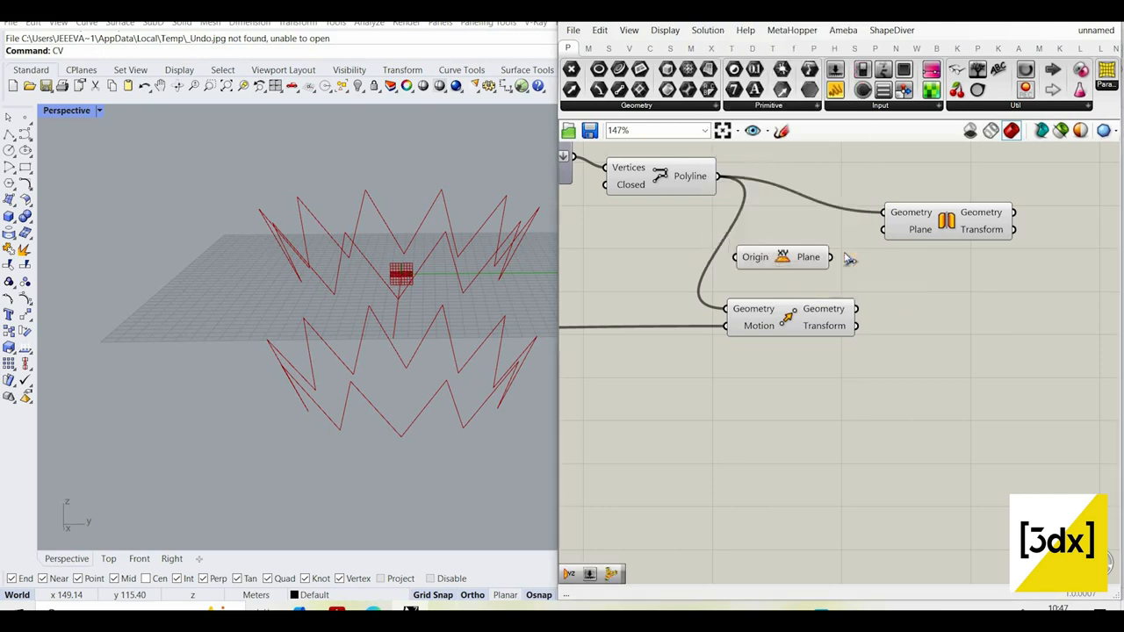
{"action": "left_click_drag", "start_coordinate": [830, 257], "coordinate": [887, 230]}
{"action": "left_click", "coordinate": [947, 221]}
{"action": "right_click_drag", "start_coordinate": [326, 304], "coordinate": [936, 298]}
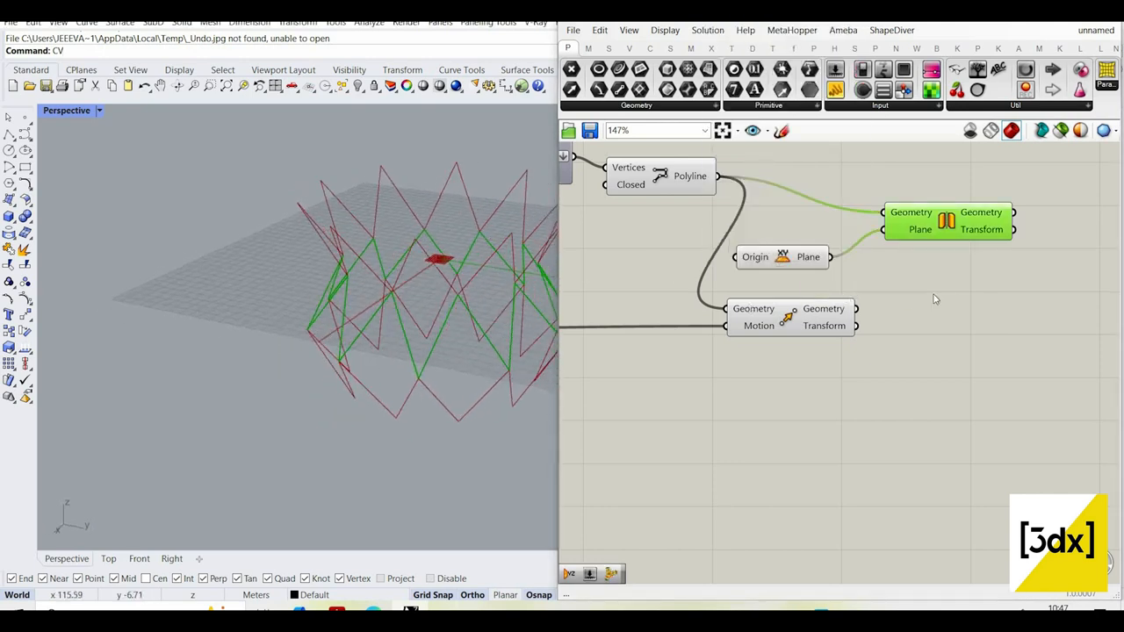
- Add a Merge component after the Mirror and Move components
{"action": "scroll", "coordinate": [935, 299], "scroll_direction": "down", "scroll_amount": 1}
{"action": "right_click_drag", "start_coordinate": [1034, 296], "coordinate": [858, 304]}
{"action": "scroll", "coordinate": [858, 304], "scroll_direction": "up", "scroll_amount": 1}
{"action": "double_click", "coordinate": [857, 303]}
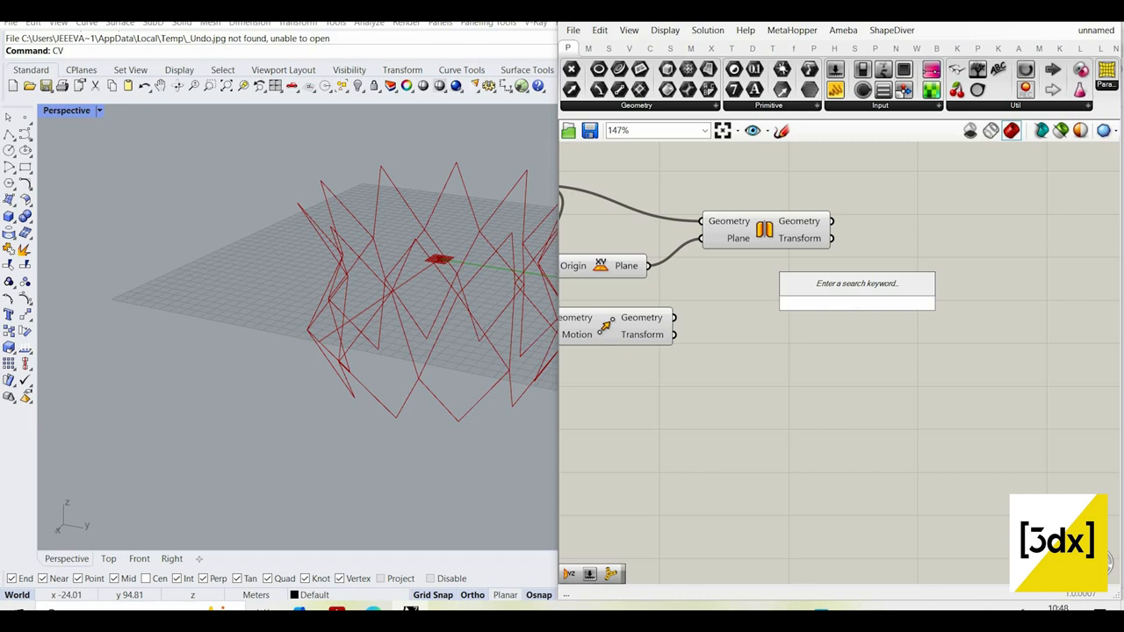
{"action": "type", "text": "merge"}
{"action": "key", "text": "Return"}
{"action": "scroll", "coordinate": [753, 220], "scroll_direction": "down", "scroll_amount": 1}
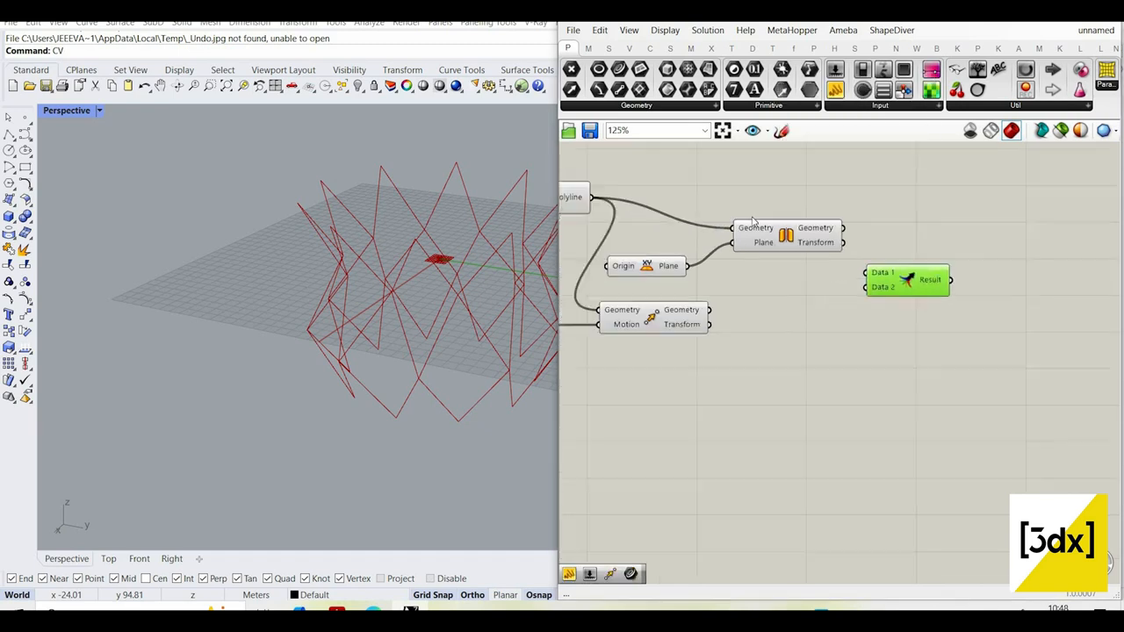
- Add a Curve parameter and connect the Polyline output and the Mirror and Move Geometry outputs to it together
{"action": "right_click_drag", "start_coordinate": [752, 219], "coordinate": [993, 256]}
{"action": "double_click", "coordinate": [992, 252]}
{"action": "type", "text": "crv"}
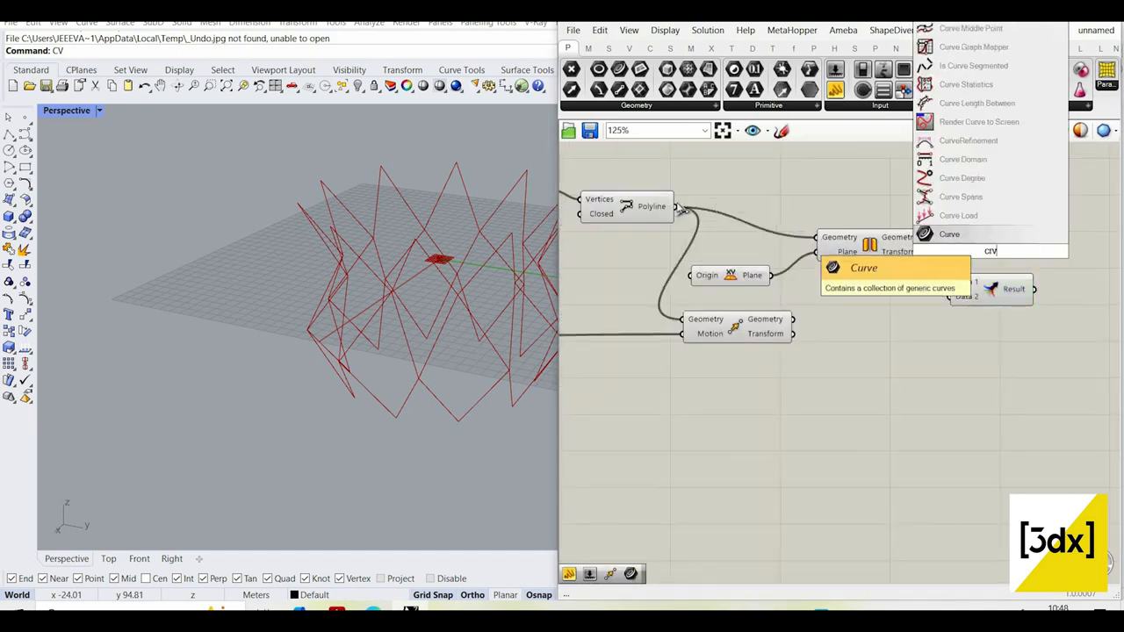
{"action": "key", "text": "Return"}
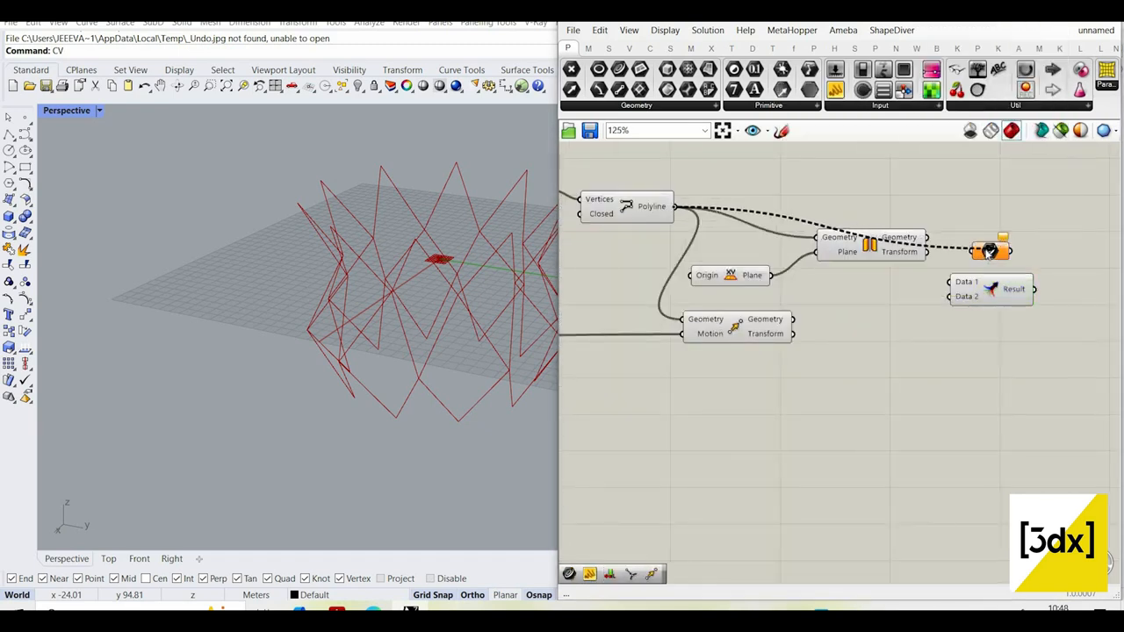
{"action": "scroll", "coordinate": [939, 232], "scroll_direction": "up", "scroll_amount": 2}
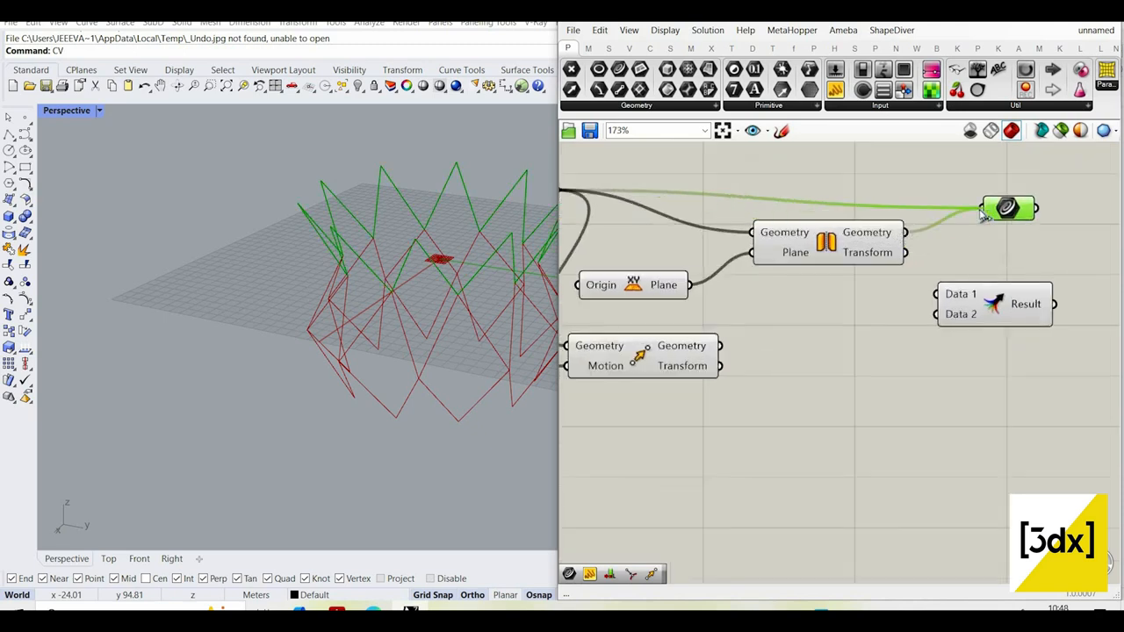
{"action": "left_click_drag", "start_coordinate": [852, 301], "coordinate": [720, 346]}
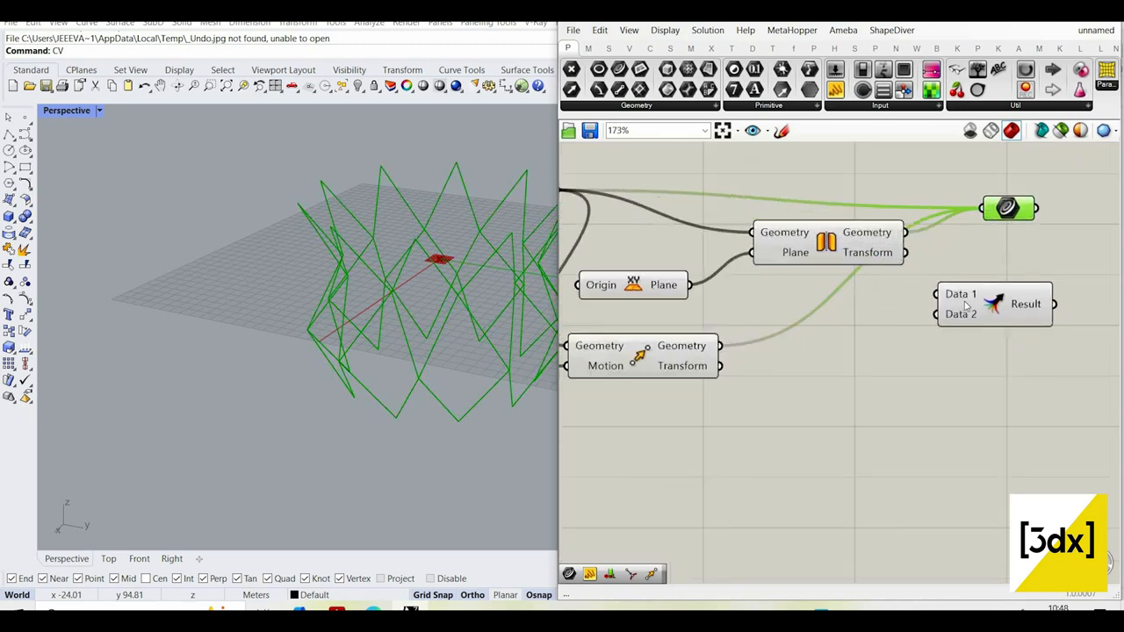
- Delete the unconnected Merge component and view the three combined zigzag curves in the Perspective viewport
{"action": "left_click", "coordinate": [969, 305]}
{"action": "key", "text": "Delete"}
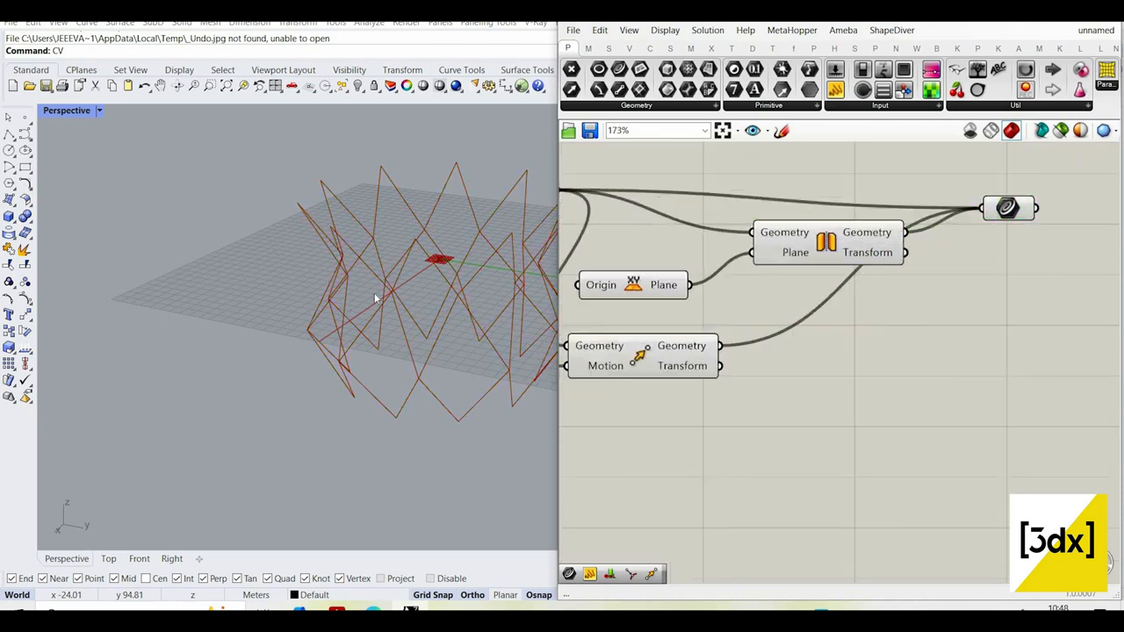
{"action": "scroll", "coordinate": [497, 274], "scroll_direction": "down", "scroll_amount": 2}
{"action": "scroll", "coordinate": [497, 275], "scroll_direction": "down", "scroll_amount": 3}
{"action": "right_click_drag", "start_coordinate": [497, 275], "coordinate": [476, 306]}
- Flatten the data of the Curve parameter that collects the three polylines
{"action": "scroll", "coordinate": [476, 305], "scroll_direction": "up", "scroll_amount": 2}
{"action": "scroll", "coordinate": [1067, 227], "scroll_direction": "up", "scroll_amount": 2}
{"action": "right_click", "coordinate": [950, 204]}
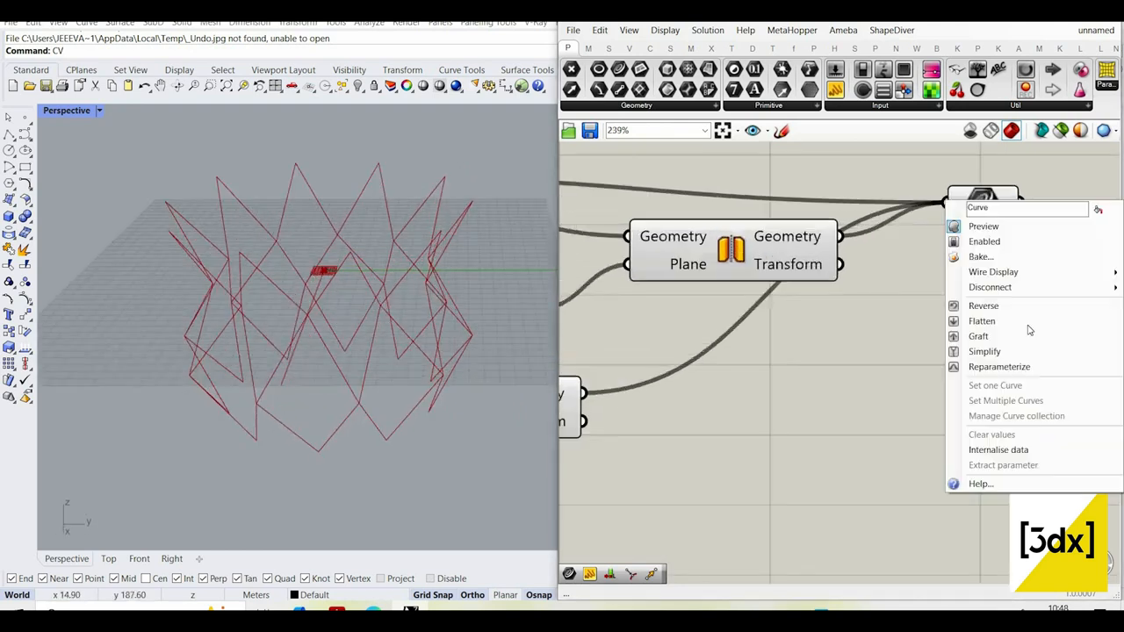
{"action": "left_click", "coordinate": [1001, 321]}
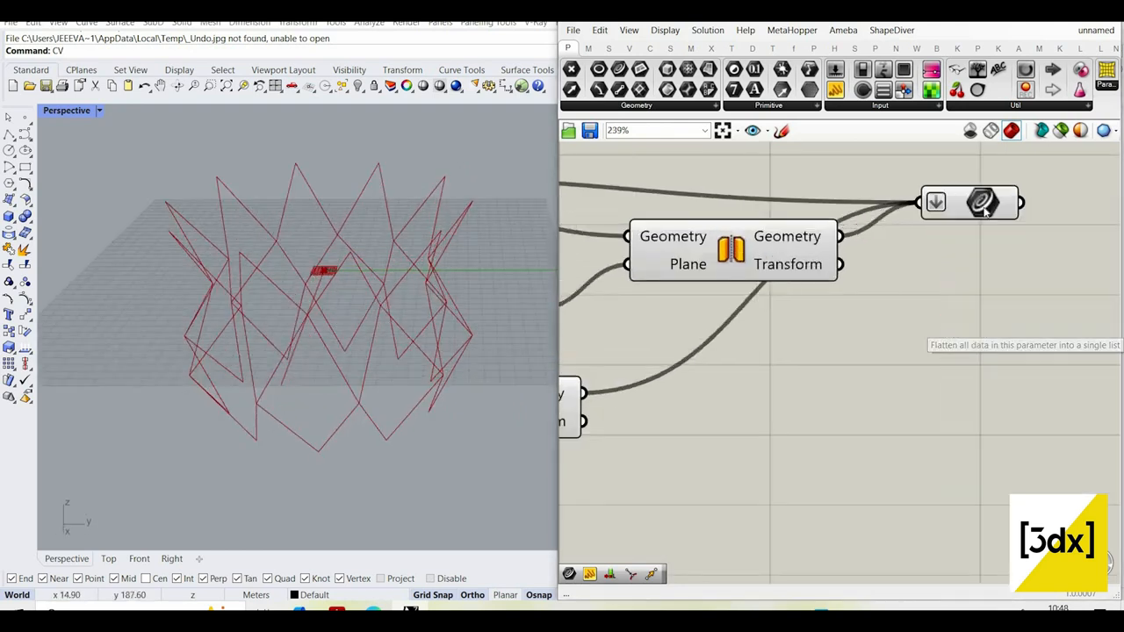
{"action": "left_click", "coordinate": [973, 207]}
- Turn off the preview of the Merge, Polyline, XY Plane, Mirror and Move components feeding the Curve parameter
{"action": "scroll", "coordinate": [1002, 244], "scroll_direction": "down", "scroll_amount": 6}
{"action": "left_click_drag", "start_coordinate": [944, 342], "coordinate": [637, 157]}
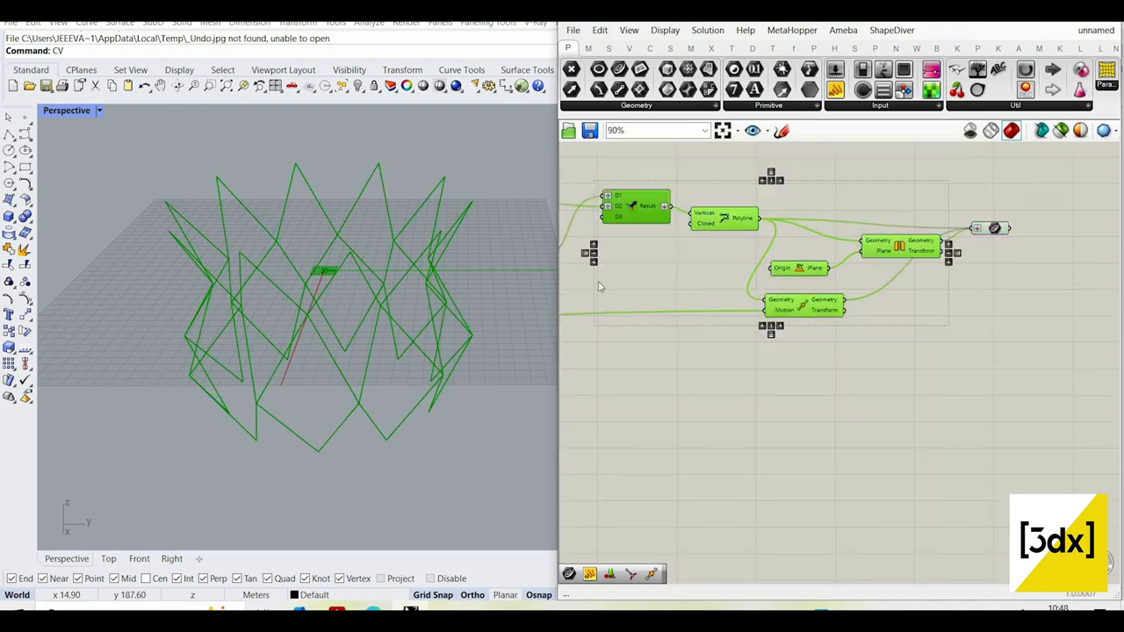
{"action": "right_click", "coordinate": [870, 173]}
{"action": "left_click", "coordinate": [915, 196]}
{"action": "right_click_drag", "start_coordinate": [428, 271], "coordinate": [431, 293]}
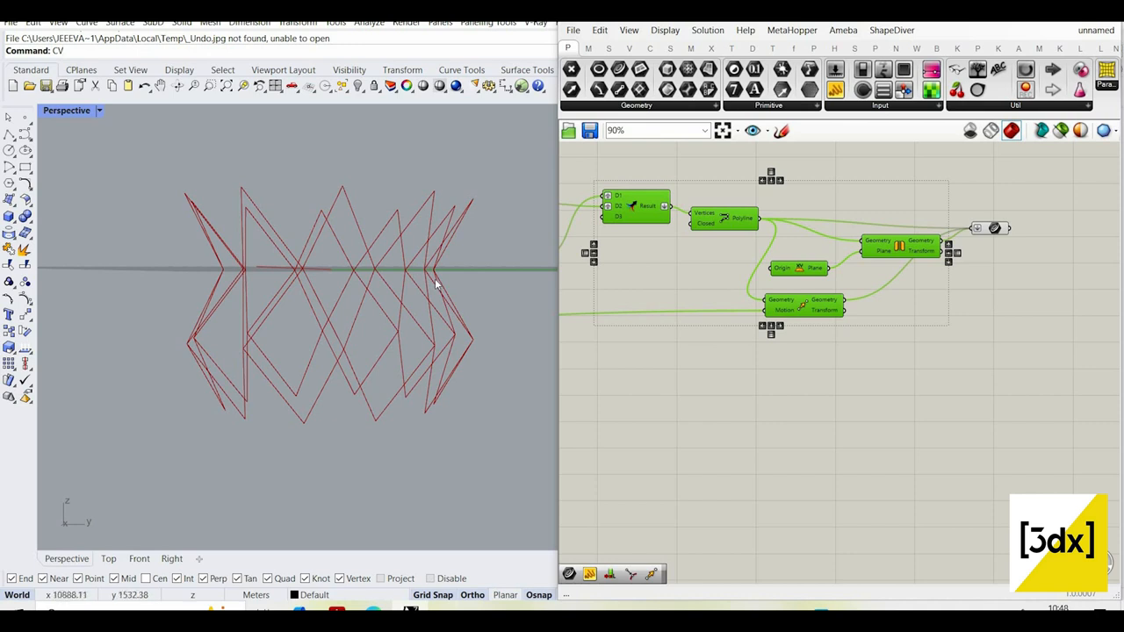
- Add another Move component after the Curve parameter and connect the collected curves to its Geometry input
{"action": "scroll", "coordinate": [878, 310], "scroll_direction": "down", "scroll_amount": 2}
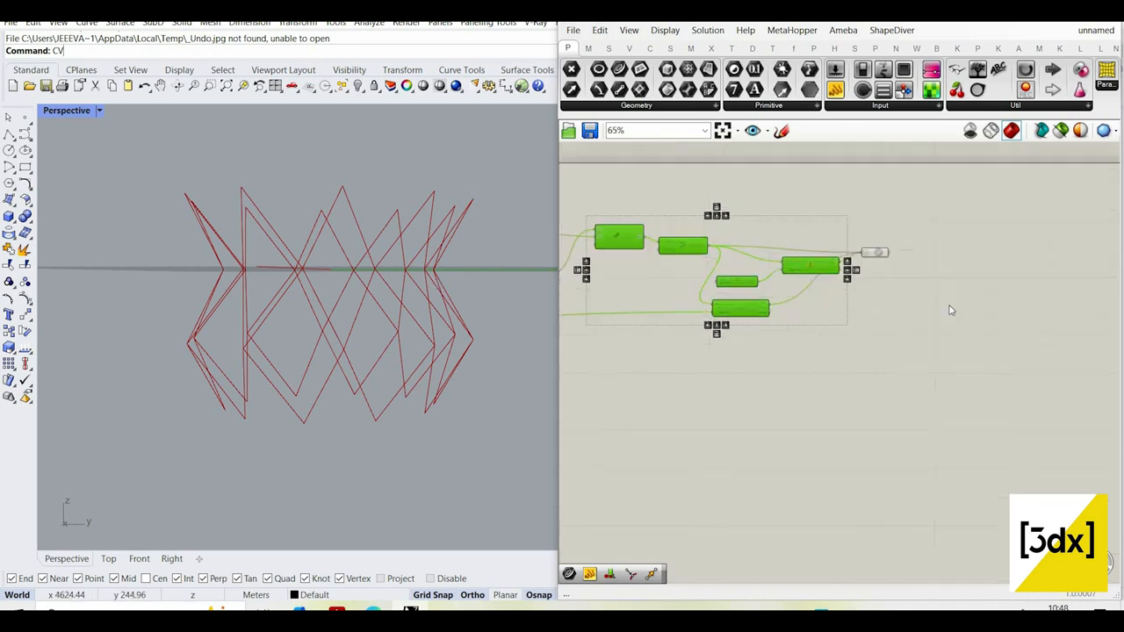
{"action": "double_click", "coordinate": [949, 307]}
{"action": "type", "text": "move"}
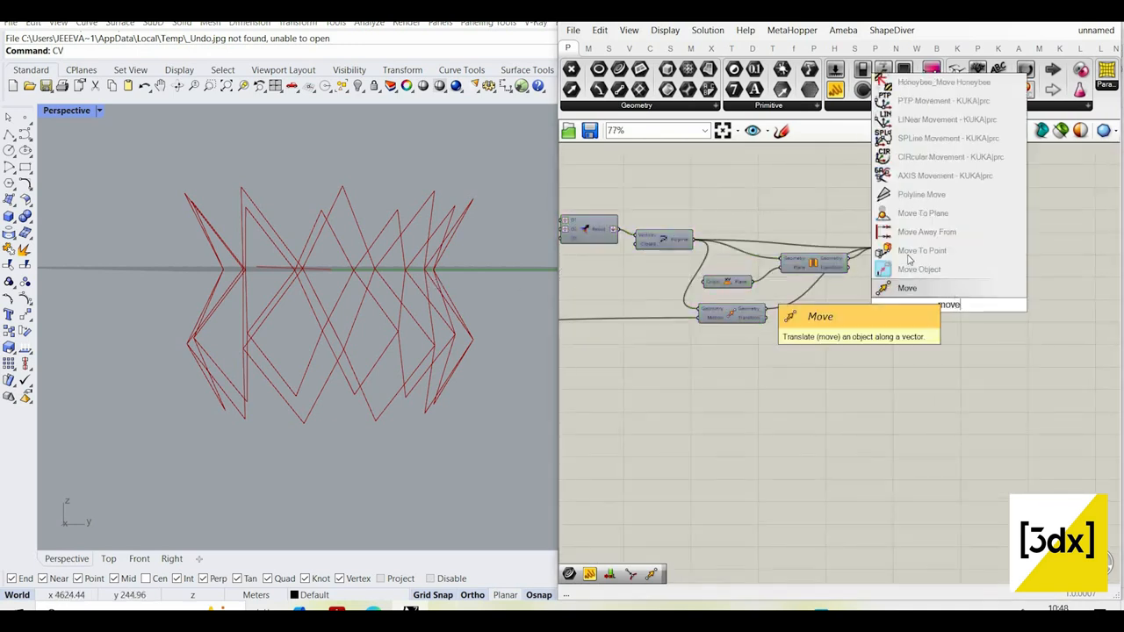
{"action": "key", "text": "Return"}
{"action": "scroll", "coordinate": [929, 306], "scroll_direction": "up", "scroll_amount": 2}
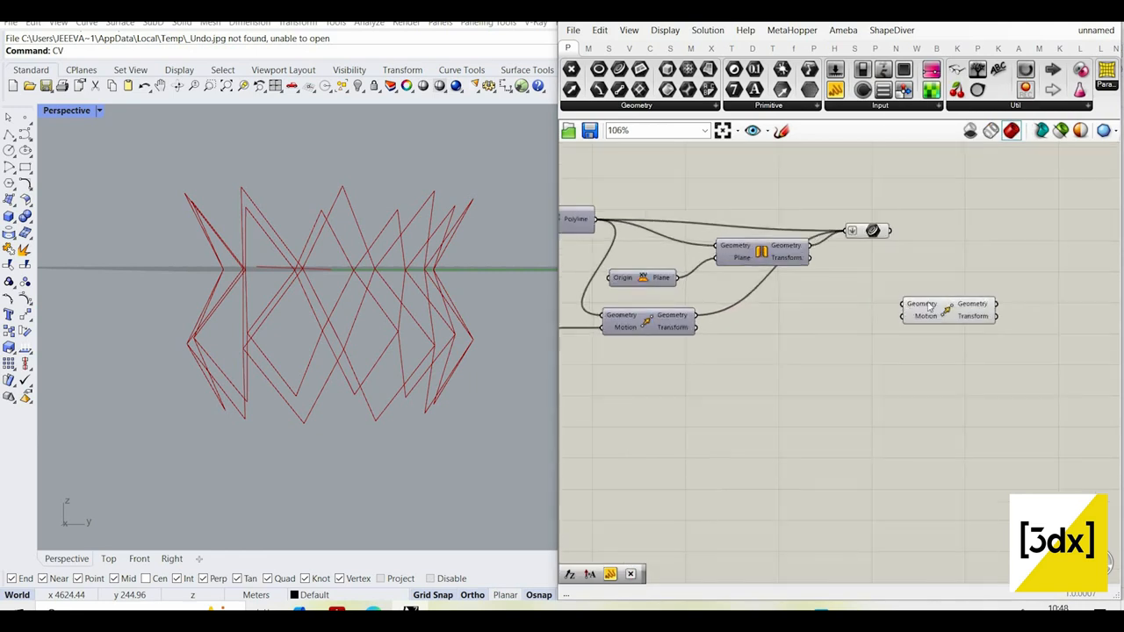
{"action": "left_click_drag", "start_coordinate": [911, 291], "coordinate": [902, 304]}
{"action": "left_click_drag", "start_coordinate": [933, 304], "coordinate": [993, 288]}
{"action": "scroll", "coordinate": [984, 311], "scroll_direction": "down", "scroll_amount": 2}
{"action": "scroll", "coordinate": [859, 343], "scroll_direction": "up", "scroll_amount": 2}
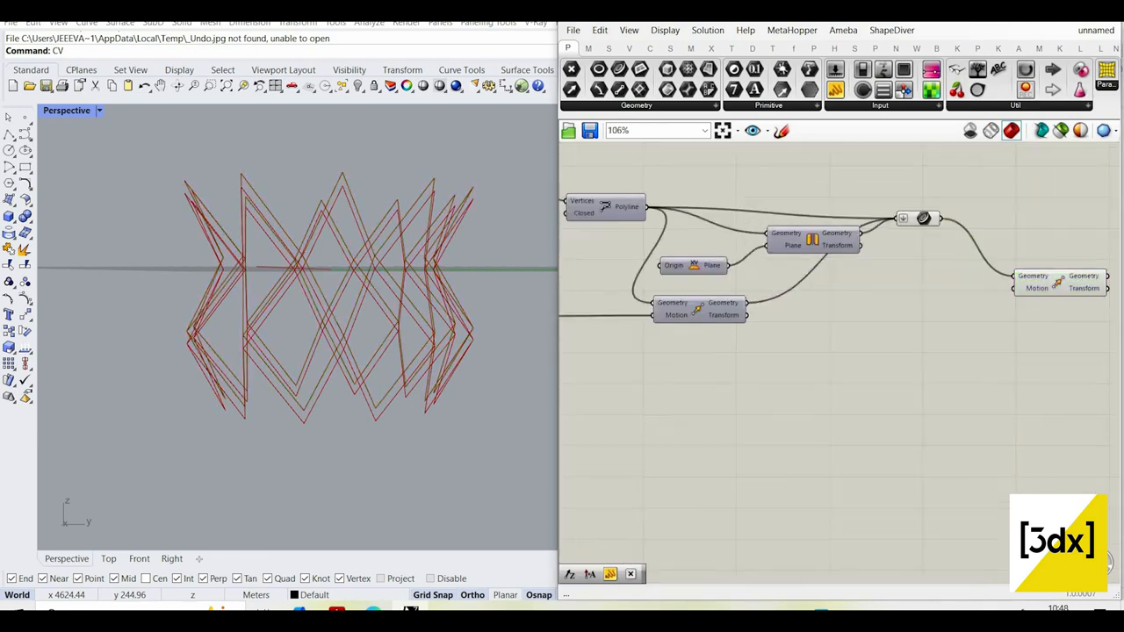
- Add a Unit Z component, connect its Unit vector output to the new Move component's Motion input and place it just below
{"action": "double_click", "coordinate": [858, 343]}
{"action": "type", "text": "unit"}
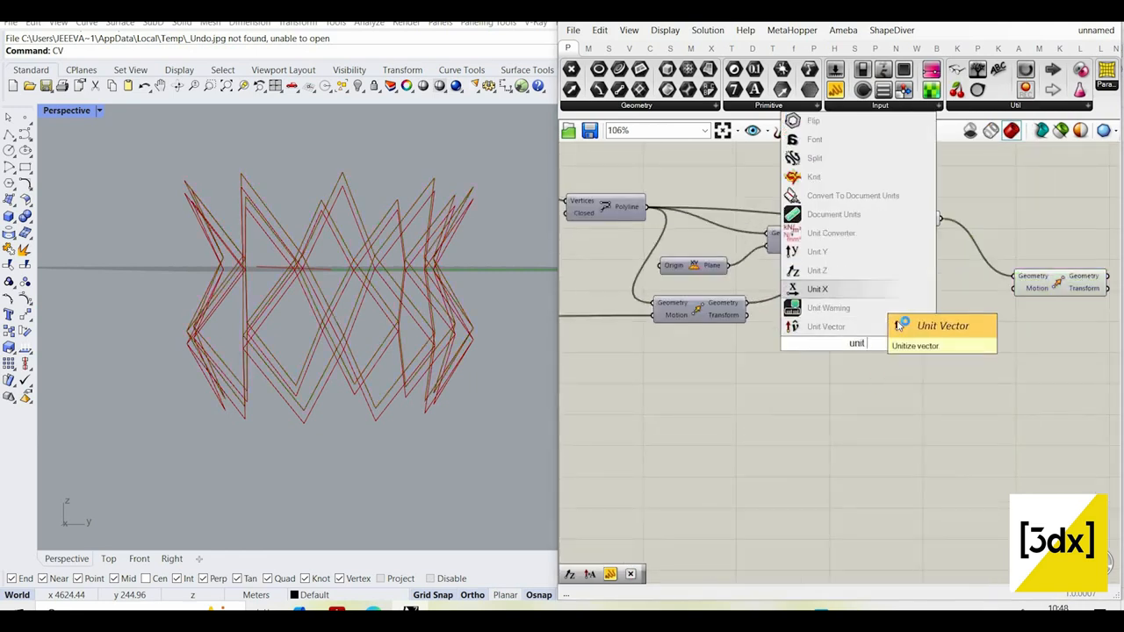
{"action": "key", "text": "Return"}
{"action": "left_click_drag", "start_coordinate": [1028, 290], "coordinate": [1025, 290]}
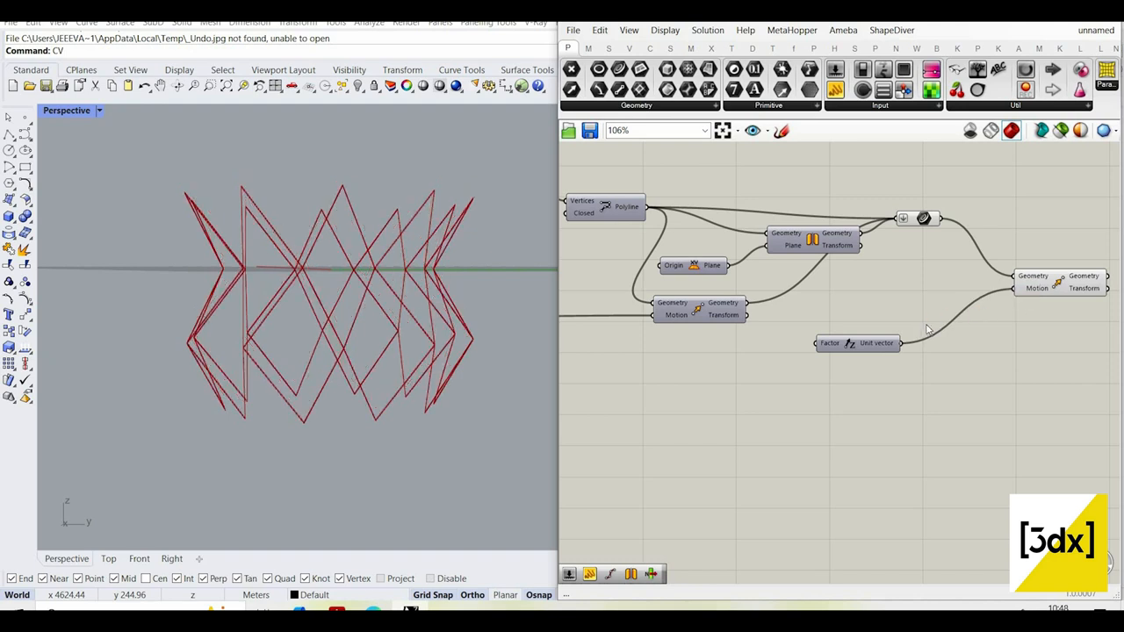
{"action": "left_click", "coordinate": [1032, 291]}
{"action": "scroll", "coordinate": [1019, 301], "scroll_direction": "down", "scroll_amount": 3}
{"action": "scroll", "coordinate": [938, 318], "scroll_direction": "up", "scroll_amount": 3}
{"action": "left_click", "coordinate": [949, 330]}
{"action": "left_click_drag", "start_coordinate": [932, 321], "coordinate": [995, 332]}
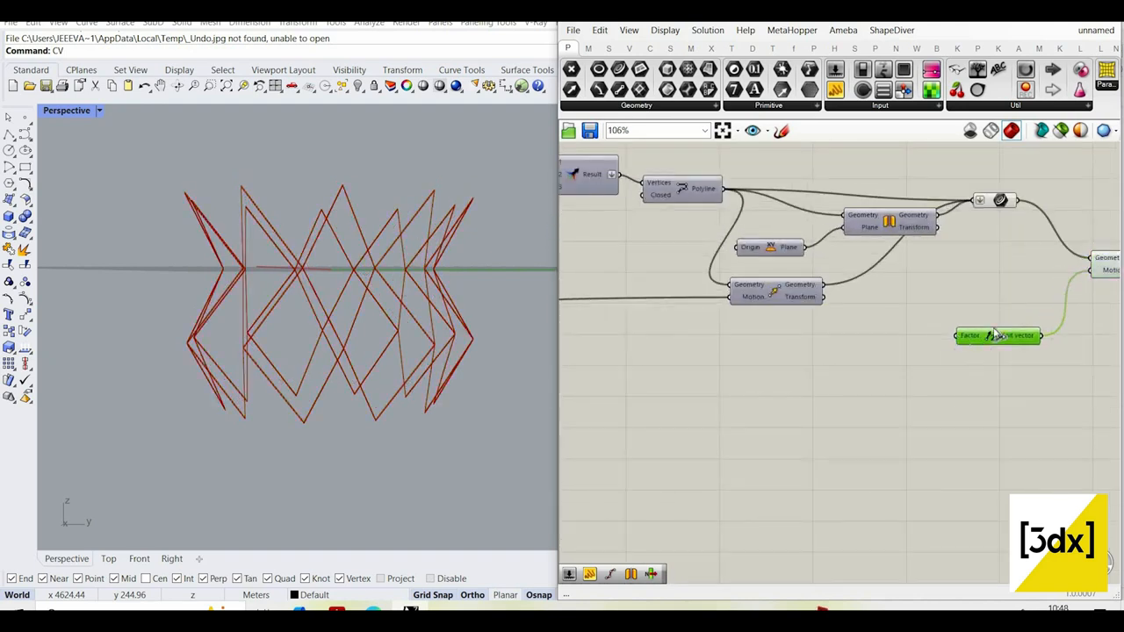
- Connect the new Unit Z component's Factor input to the existing value upstream in the definition
{"action": "scroll", "coordinate": [815, 317], "scroll_direction": "down", "scroll_amount": 5}
{"action": "left_click_drag", "start_coordinate": [834, 320], "coordinate": [672, 304]}
{"action": "scroll", "coordinate": [677, 309], "scroll_direction": "up", "scroll_amount": 5}
{"action": "scroll", "coordinate": [993, 389], "scroll_direction": "down", "scroll_amount": 1}
{"action": "right_click_drag", "start_coordinate": [1054, 397], "coordinate": [672, 356]}
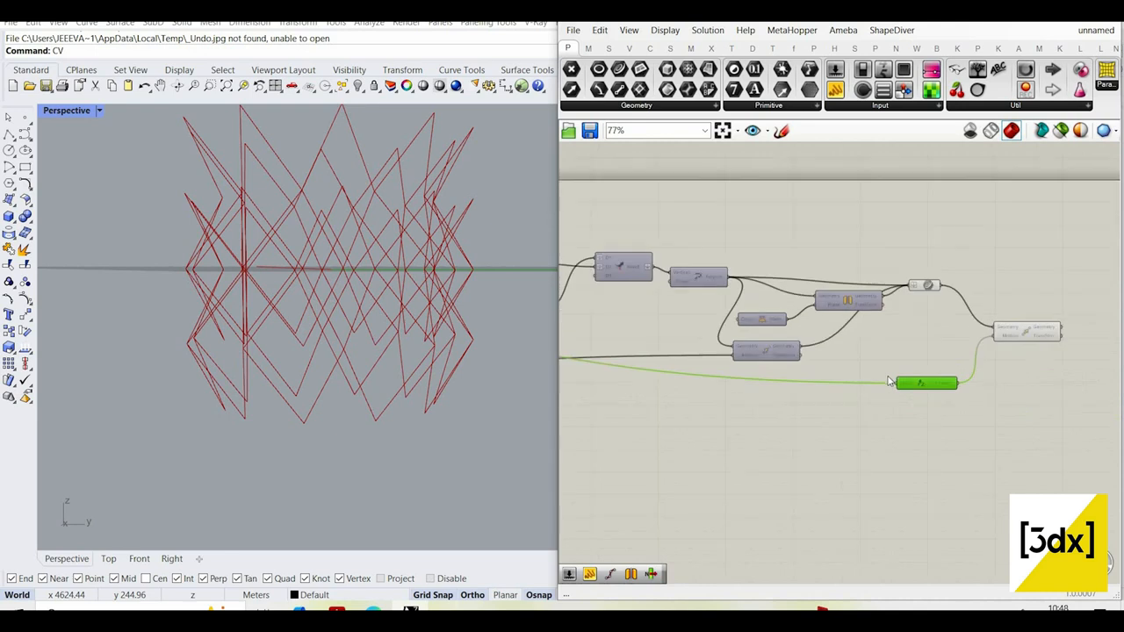
- Give the new Unit Z component's Factor input an expression based on x to enlarge the vertical move, and inspect the stacked result
{"action": "scroll", "coordinate": [918, 383], "scroll_direction": "up", "scroll_amount": 5}
{"action": "right_click", "coordinate": [894, 385]}
{"action": "mouse_move", "coordinate": [931, 474]}
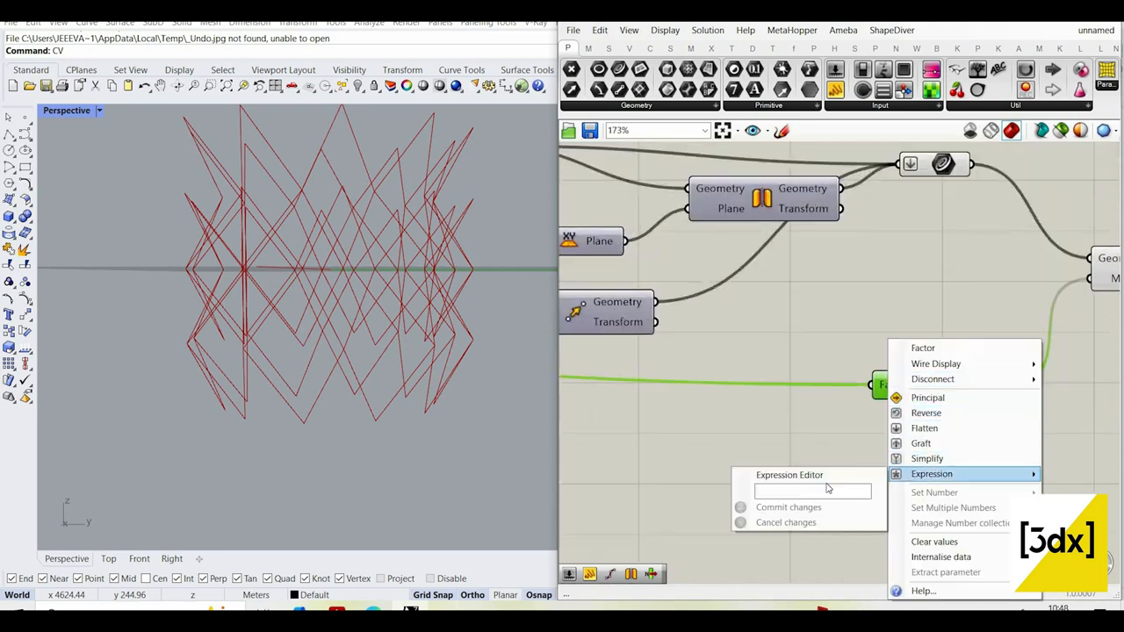
{"action": "left_click", "coordinate": [825, 492]}
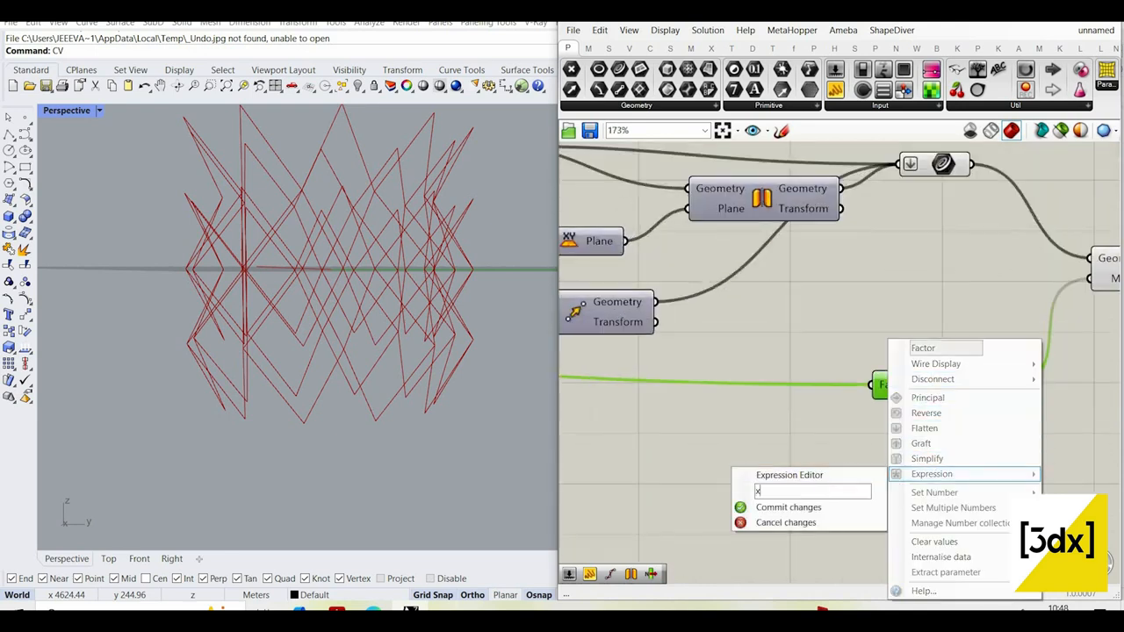
{"action": "left_click", "coordinate": [818, 508]}
{"action": "right_click_drag", "start_coordinate": [434, 330], "coordinate": [383, 342]}
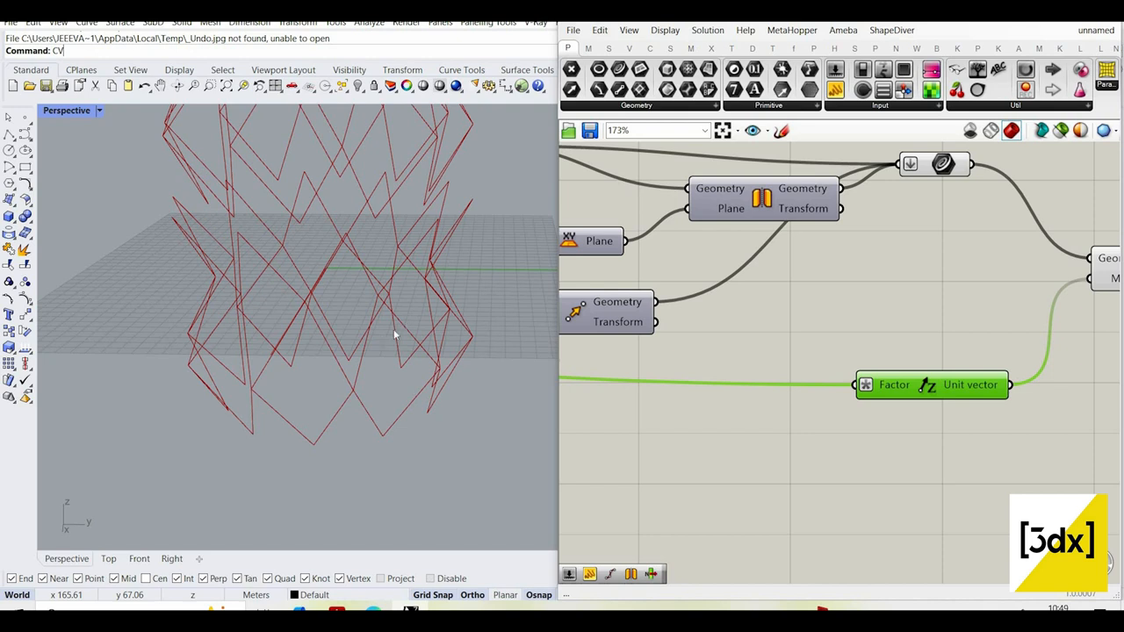
{"action": "right_click_drag", "start_coordinate": [369, 384], "coordinate": [382, 327]}
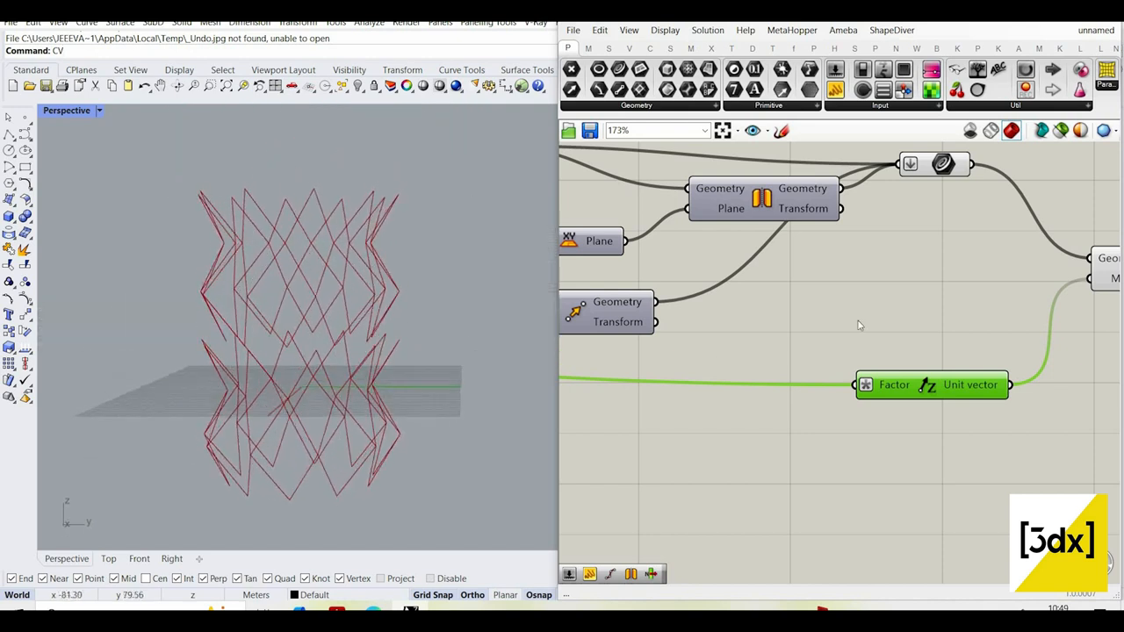
- Duplicate the Mirror component above the last Move component and try mirroring the collected curves through its Geometry input
{"action": "scroll", "coordinate": [912, 329], "scroll_direction": "down", "scroll_amount": 3}
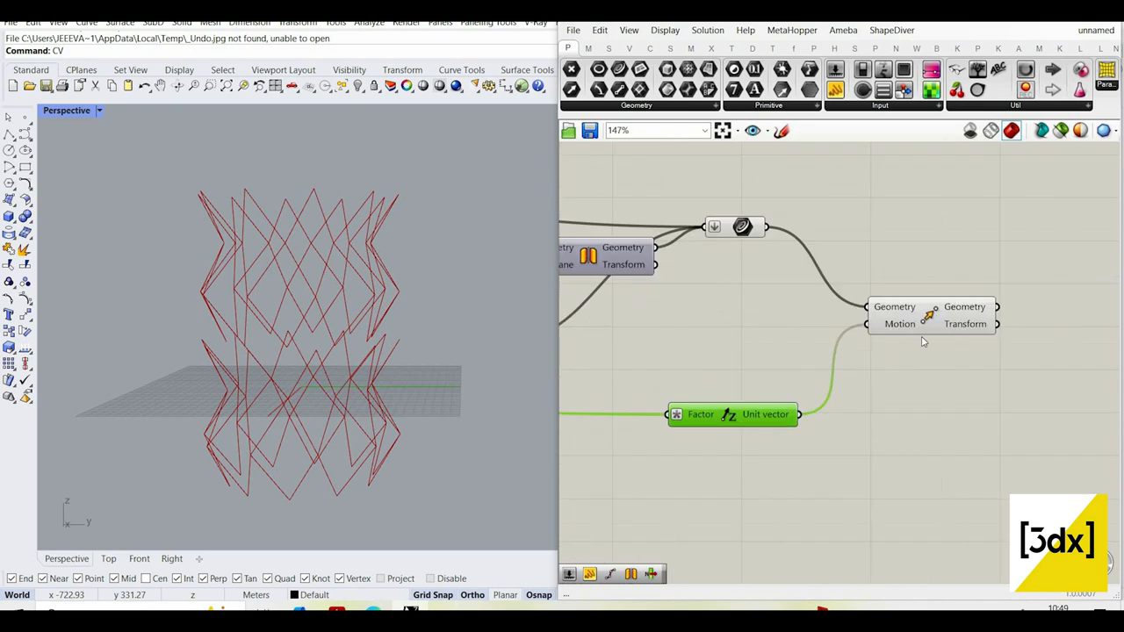
{"action": "double_click", "coordinate": [861, 365]}
{"action": "type", "text": "m"}
{"action": "left_click", "coordinate": [744, 295]}
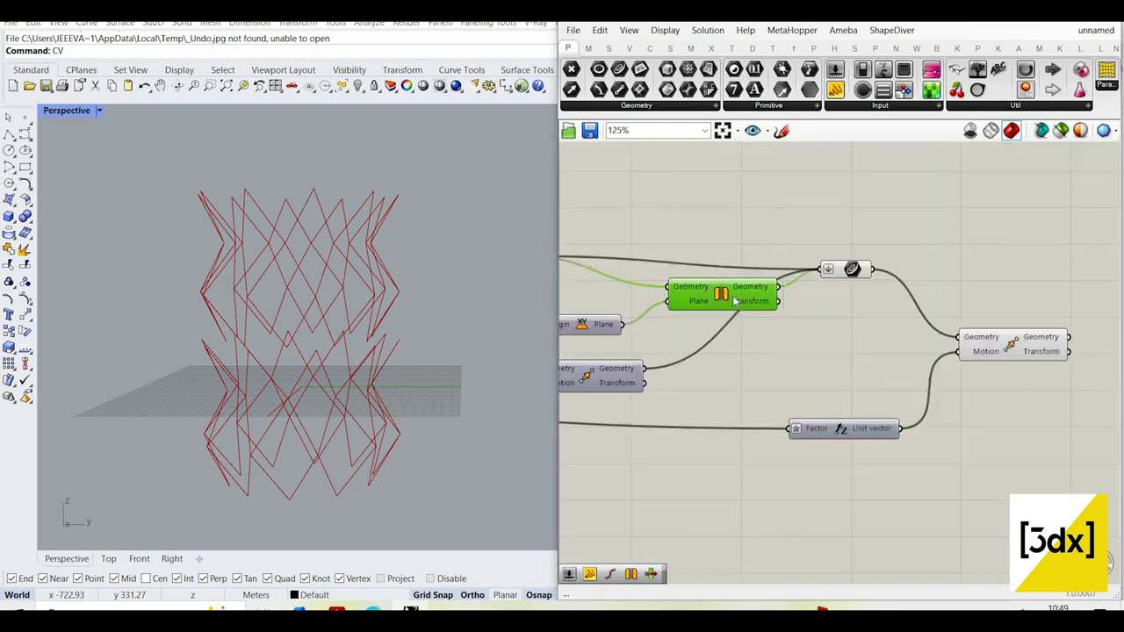
{"action": "key", "text": "ctrl+v"}
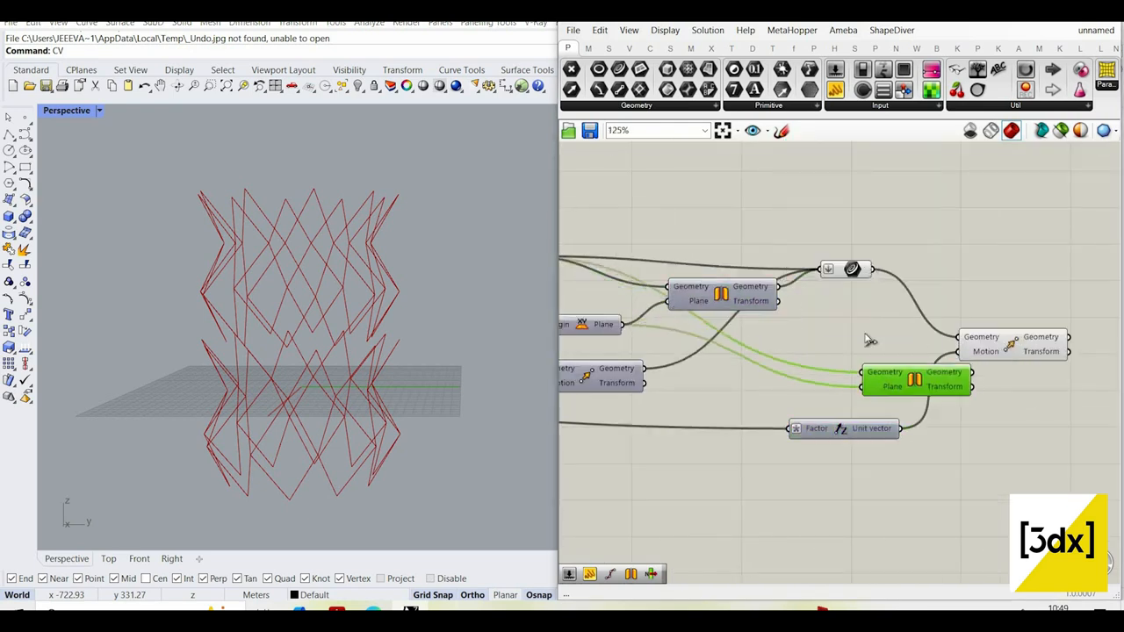
{"action": "right_click", "coordinate": [949, 284]}
{"action": "left_click", "coordinate": [959, 277]}
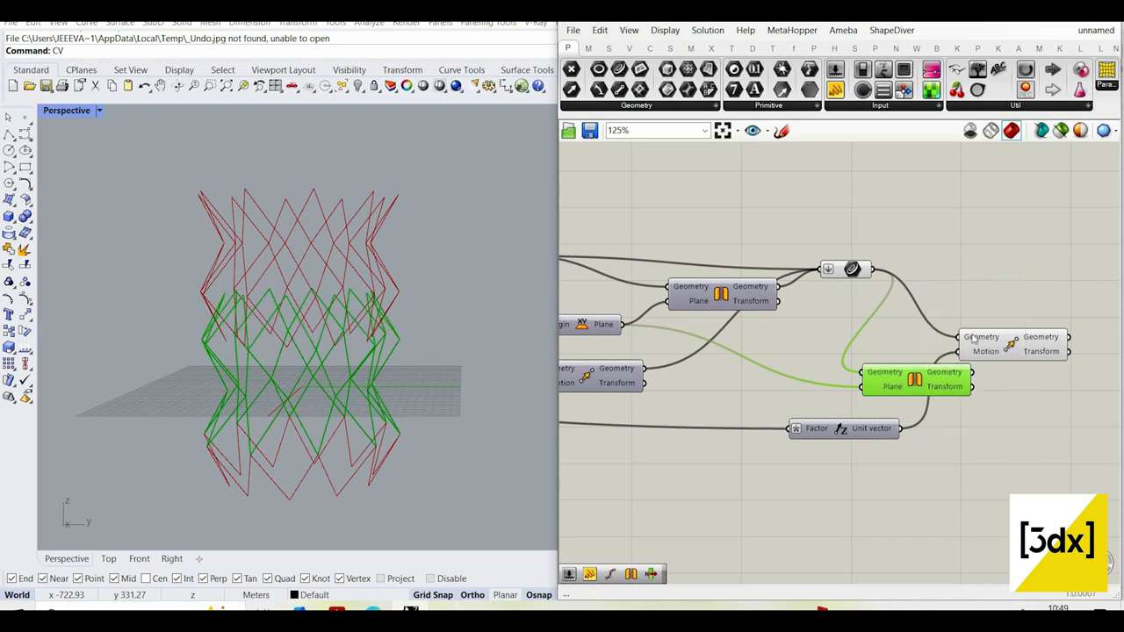
{"action": "left_click_drag", "start_coordinate": [924, 385], "coordinate": [989, 316]}
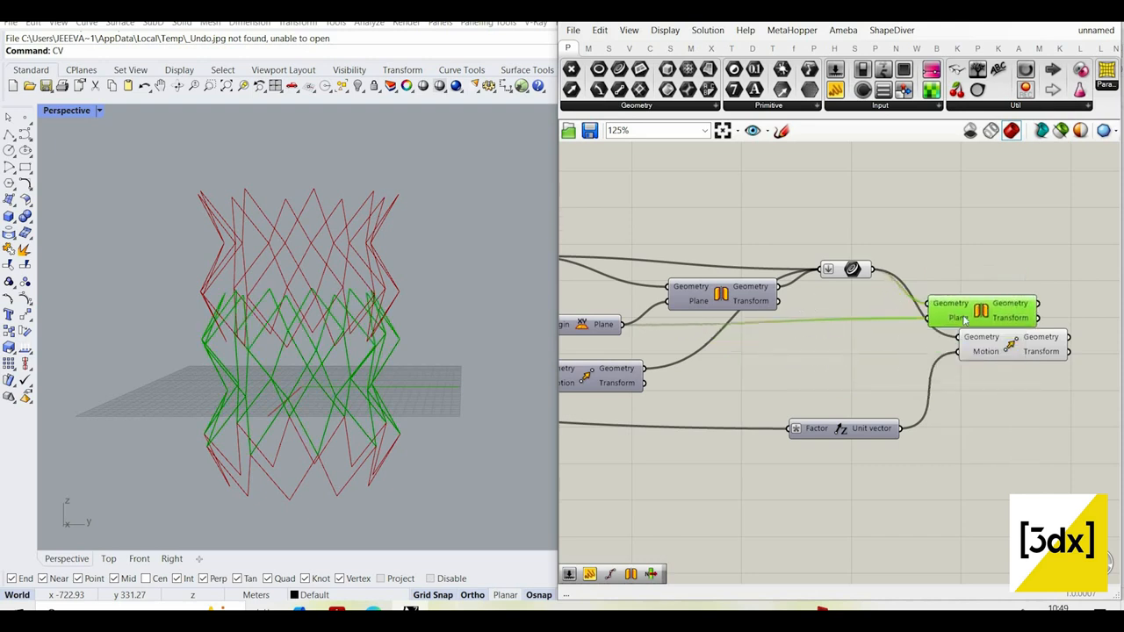
{"action": "left_click_drag", "start_coordinate": [968, 316], "coordinate": [992, 331]}
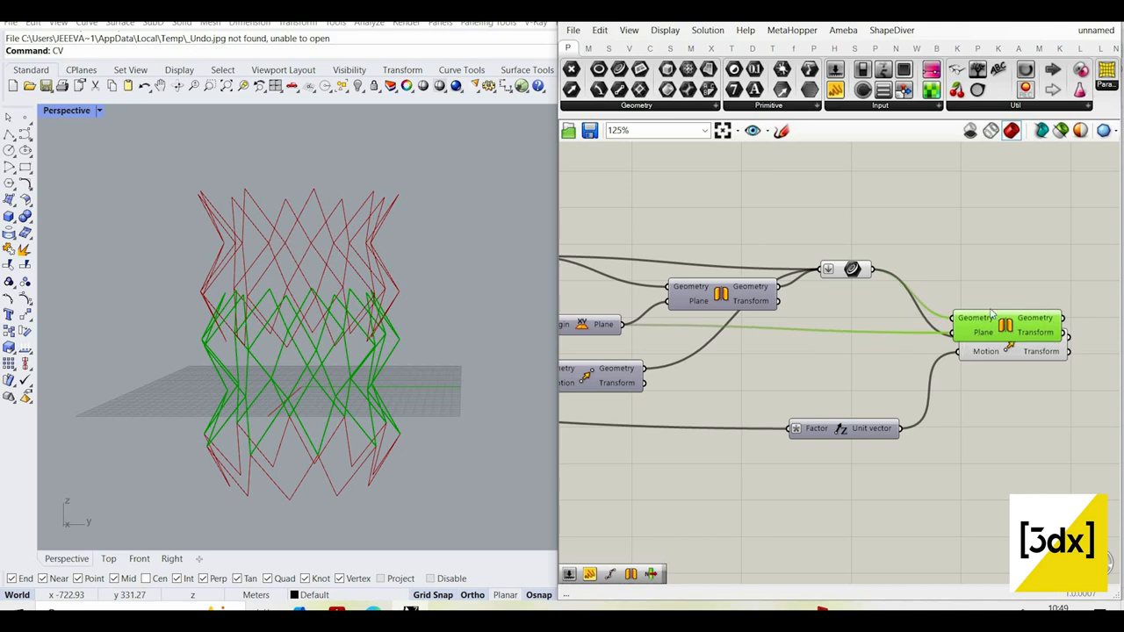
- Inspect the mirrored lattice and delete the duplicated Mirror component
{"action": "right_click_drag", "start_coordinate": [421, 295], "coordinate": [435, 335]}
{"action": "scroll", "coordinate": [435, 336], "scroll_direction": "up", "scroll_amount": 8}
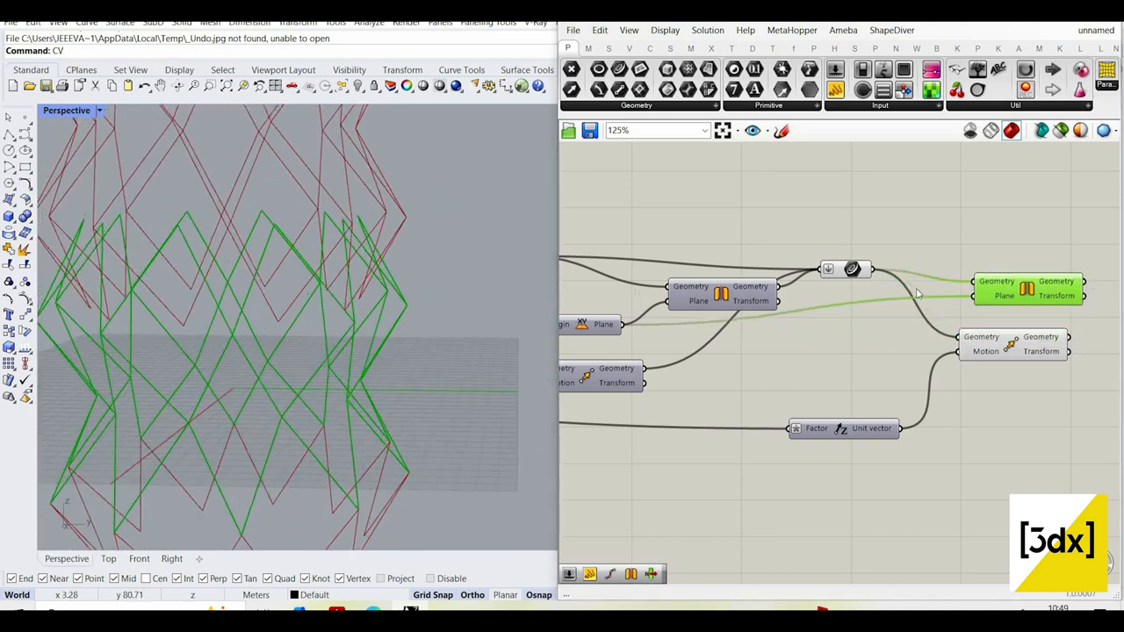
{"action": "left_click_drag", "start_coordinate": [1066, 306], "coordinate": [997, 235]}
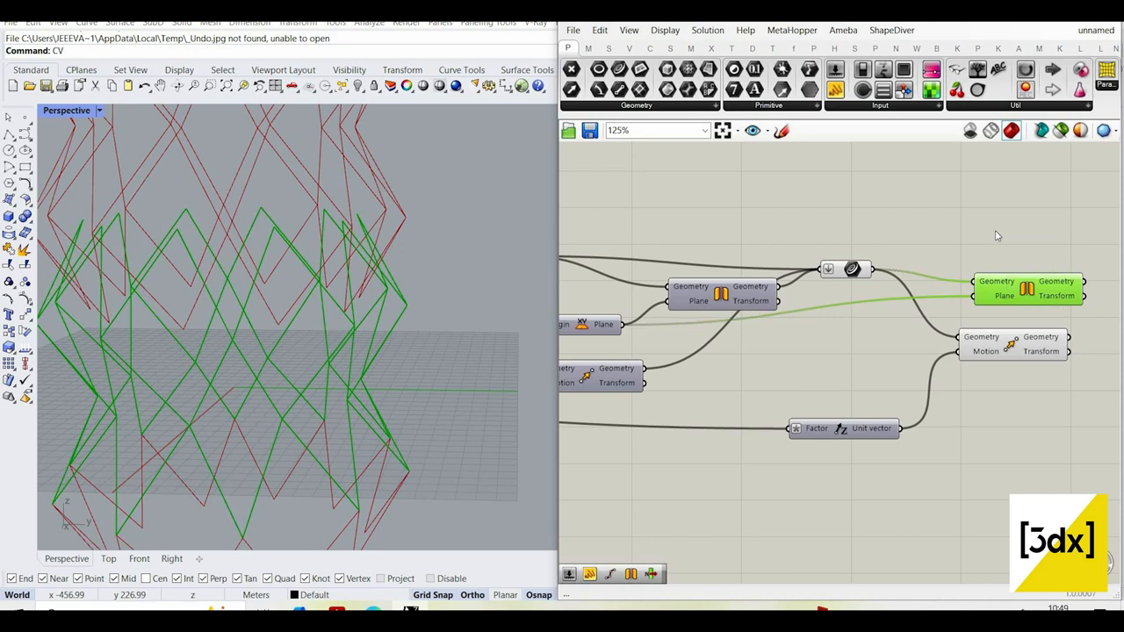
{"action": "key", "text": "Delete"}
- Turn on the preview of the Move component below the XY Plane and inspect its zigzag in the model
{"action": "right_click_drag", "start_coordinate": [425, 253], "coordinate": [391, 288]}
{"action": "scroll", "coordinate": [962, 360], "scroll_direction": "down", "scroll_amount": 3}
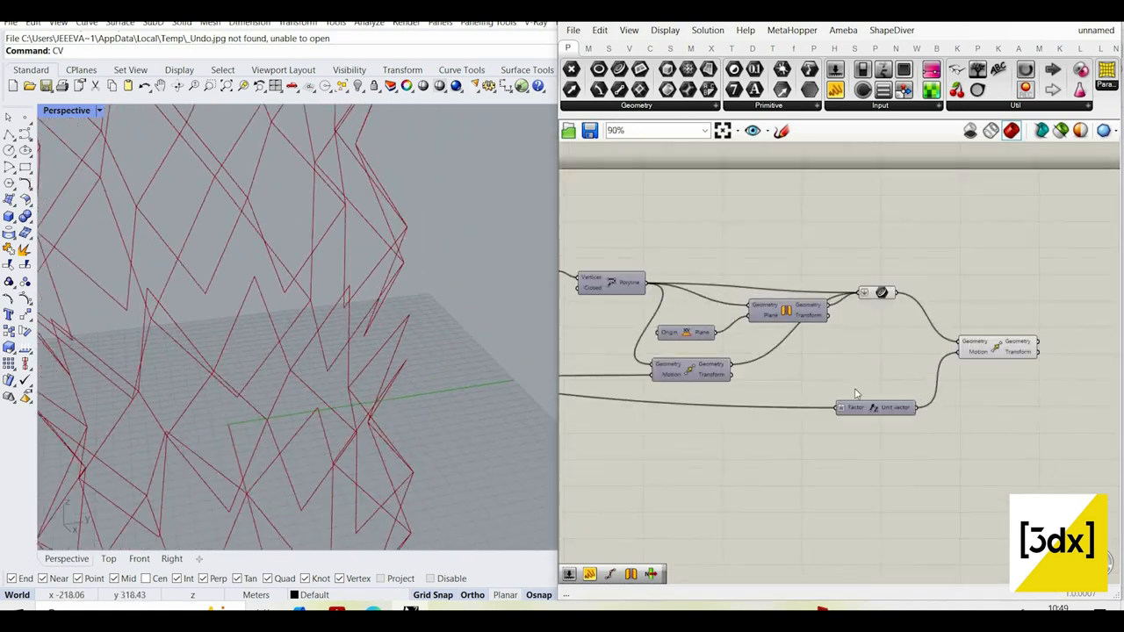
{"action": "scroll", "coordinate": [764, 343], "scroll_direction": "up", "scroll_amount": 3}
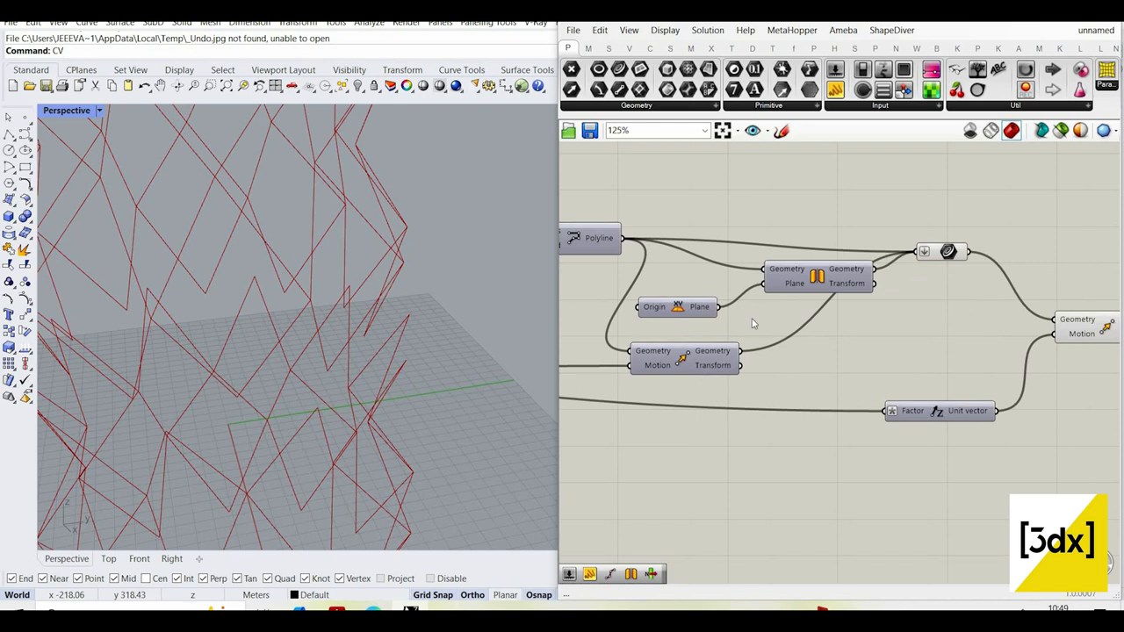
{"action": "left_click", "coordinate": [642, 350]}
{"action": "middle_click", "coordinate": [755, 314]}
{"action": "left_click", "coordinate": [778, 322]}
{"action": "right_click_drag", "start_coordinate": [387, 257], "coordinate": [376, 211]}
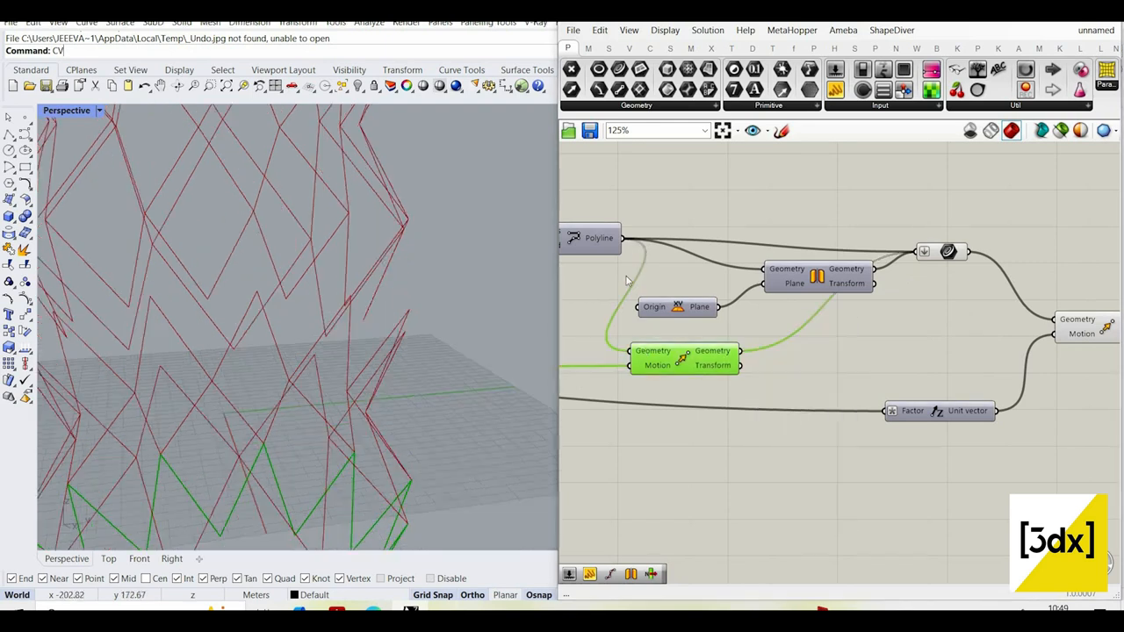
- Turn on the preview of the Mirror component and inspect its curves in the model
{"action": "left_click", "coordinate": [817, 275]}
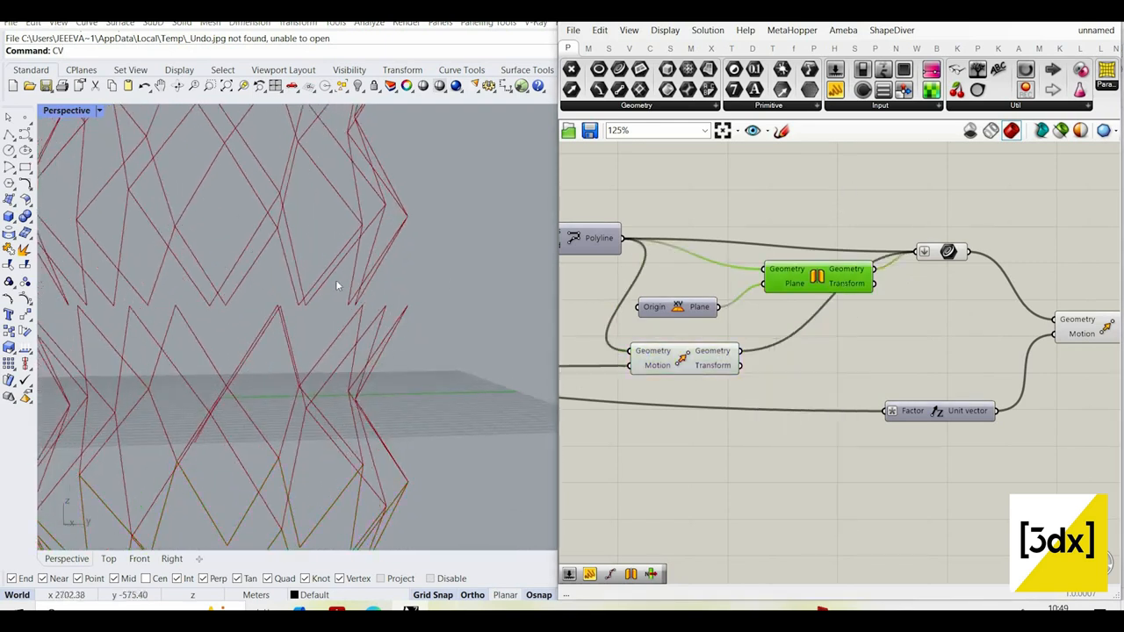
{"action": "middle_click", "coordinate": [828, 291]}
{"action": "left_click", "coordinate": [863, 340]}
{"action": "right_click_drag", "start_coordinate": [378, 237], "coordinate": [373, 268]}
{"action": "scroll", "coordinate": [957, 354], "scroll_direction": "down", "scroll_amount": 5}
{"action": "scroll", "coordinate": [704, 277], "scroll_direction": "up", "scroll_amount": 2}
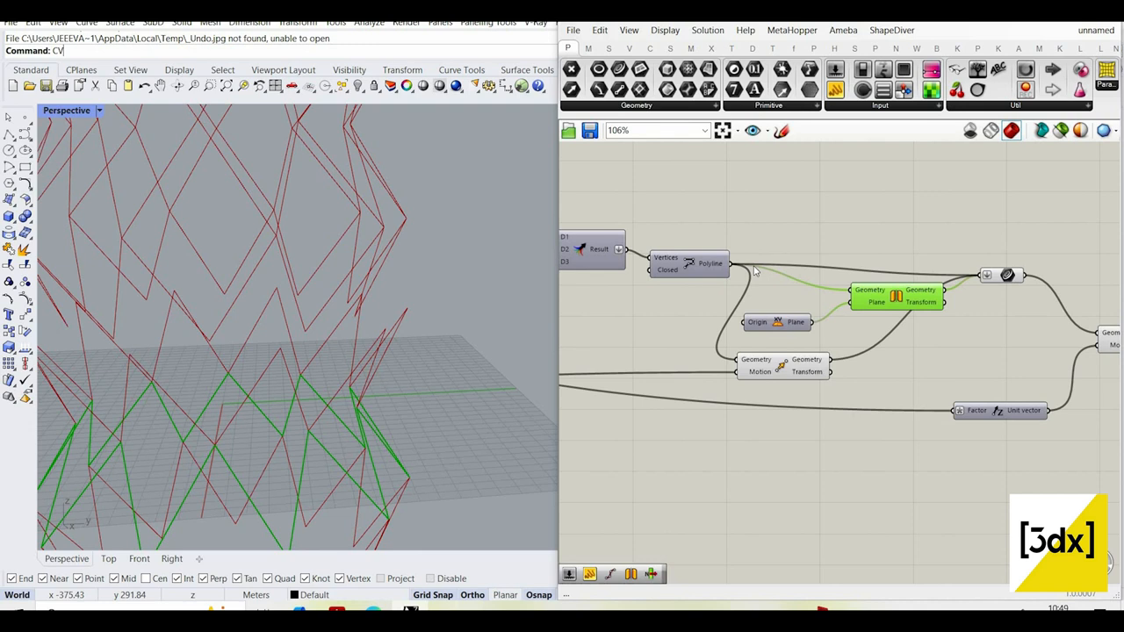
{"action": "double_click", "coordinate": [957, 349]}
{"action": "type", "text": "mer"}
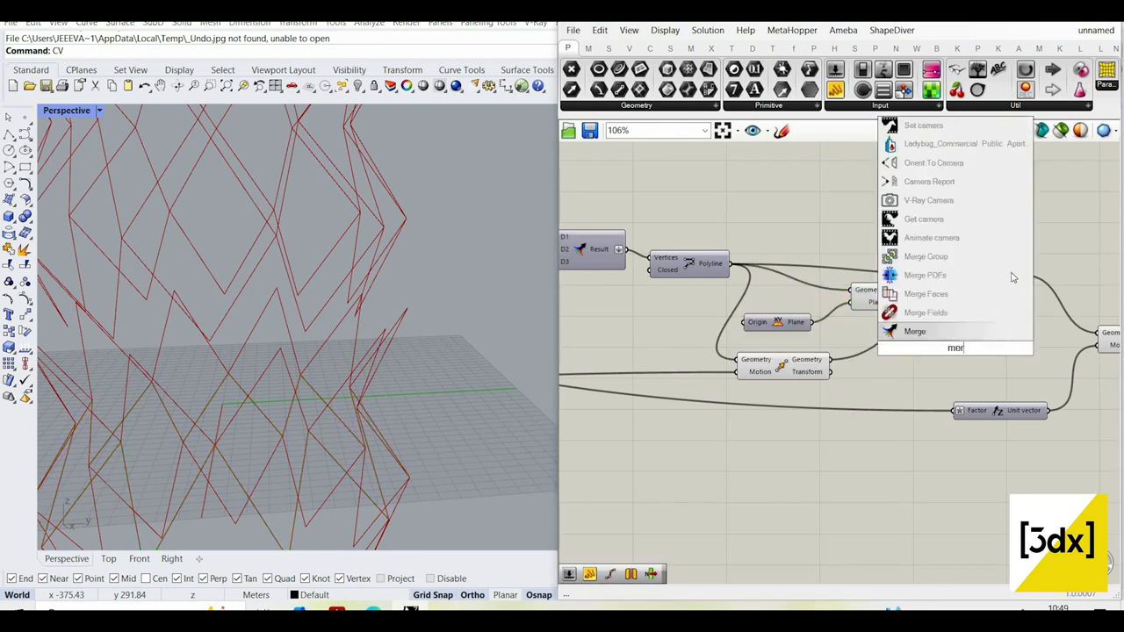
{"action": "key", "text": "Escape"}
- Duplicate the flattened Curve parameter with its connections and place the copy just below the original
{"action": "left_click", "coordinate": [1009, 275]}
{"action": "key", "text": "ctrl+c"}
{"action": "key", "text": "ctrl+v"}
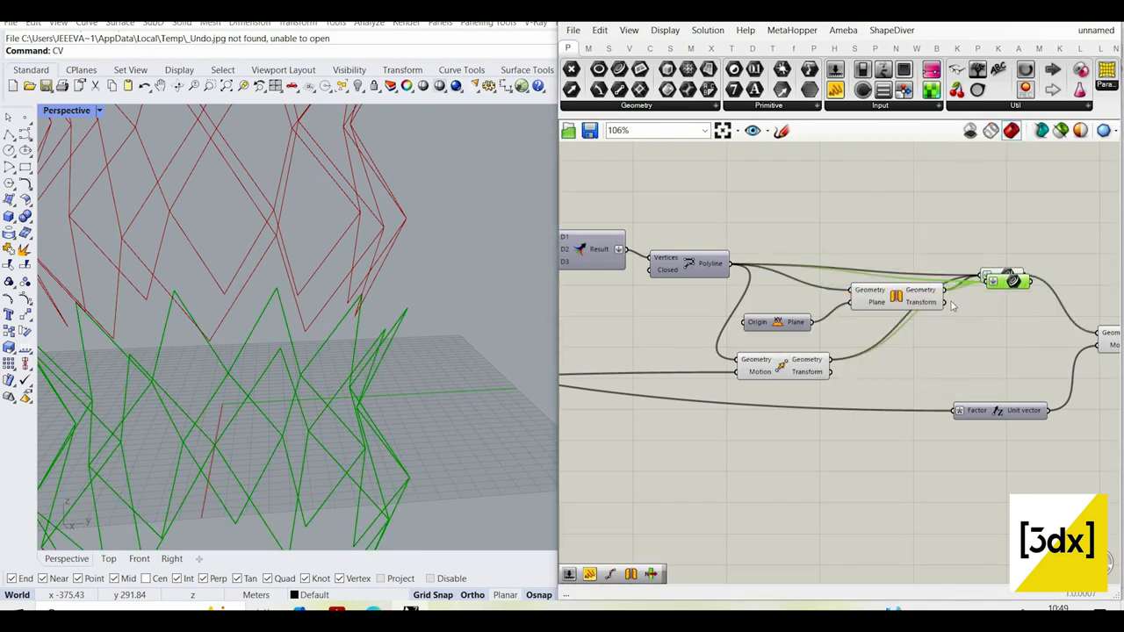
{"action": "scroll", "coordinate": [984, 323], "scroll_direction": "up", "scroll_amount": 2}
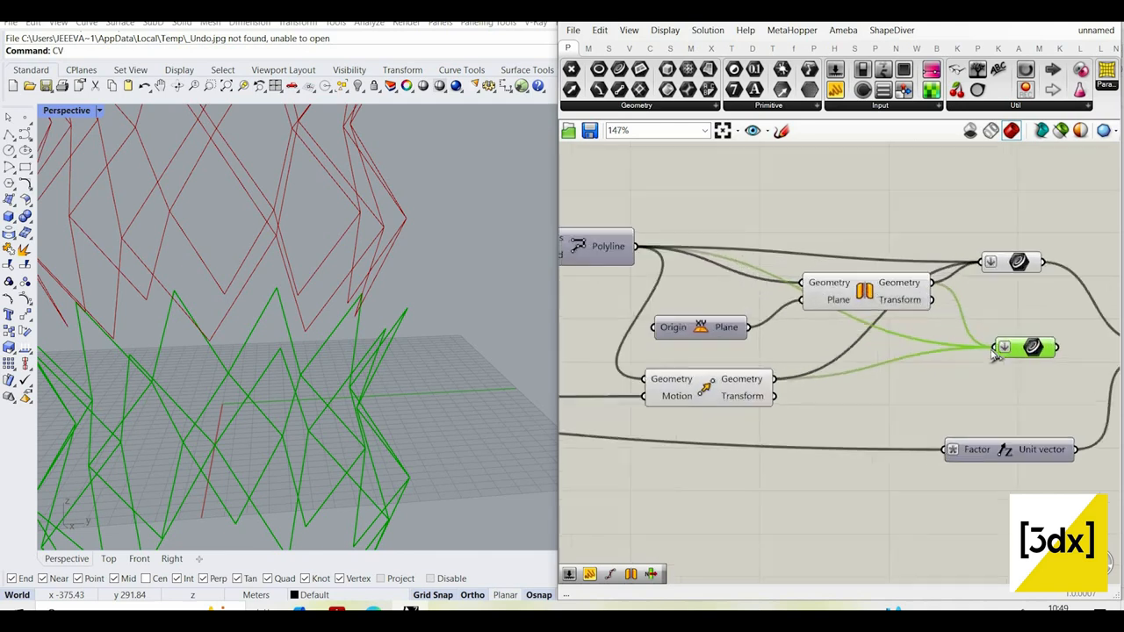
- Compare the Mirror and first Move outputs in the model, and disconnect the Move's Geometry from the duplicated Curve parameter
{"action": "scroll", "coordinate": [878, 318], "scroll_direction": "down", "scroll_amount": 2}
{"action": "left_click", "coordinate": [870, 303]}
{"action": "scroll", "coordinate": [425, 349], "scroll_direction": "down", "scroll_amount": 4}
{"action": "right_click_drag", "start_coordinate": [395, 356], "coordinate": [507, 308], "text": "shift"}
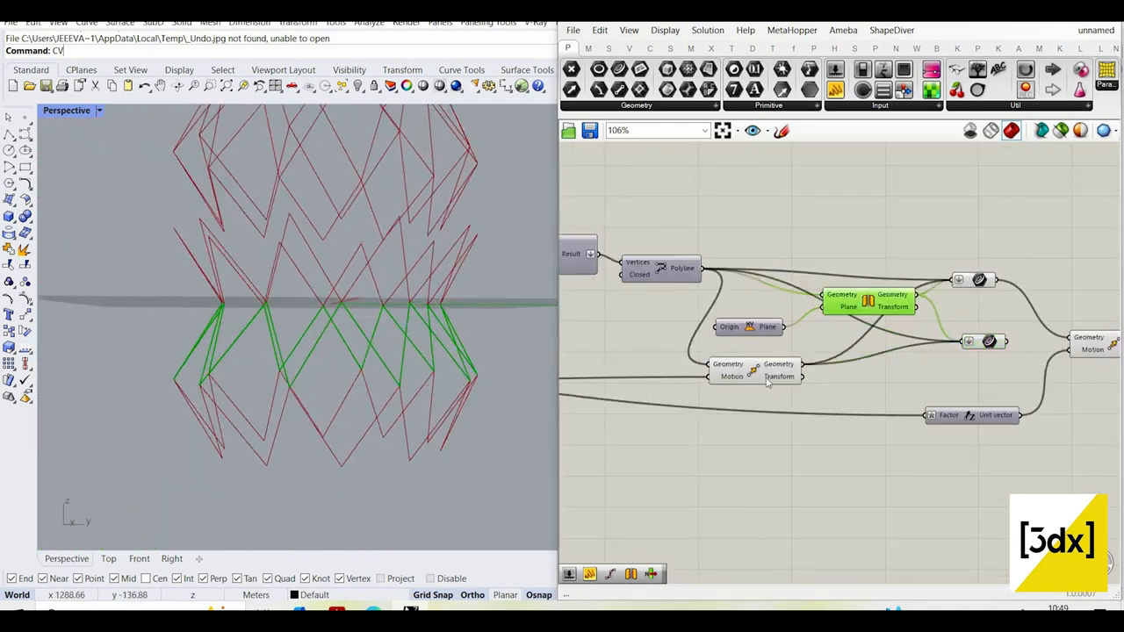
{"action": "left_click", "coordinate": [755, 372]}
{"action": "scroll", "coordinate": [771, 391], "scroll_direction": "up", "scroll_amount": 2}
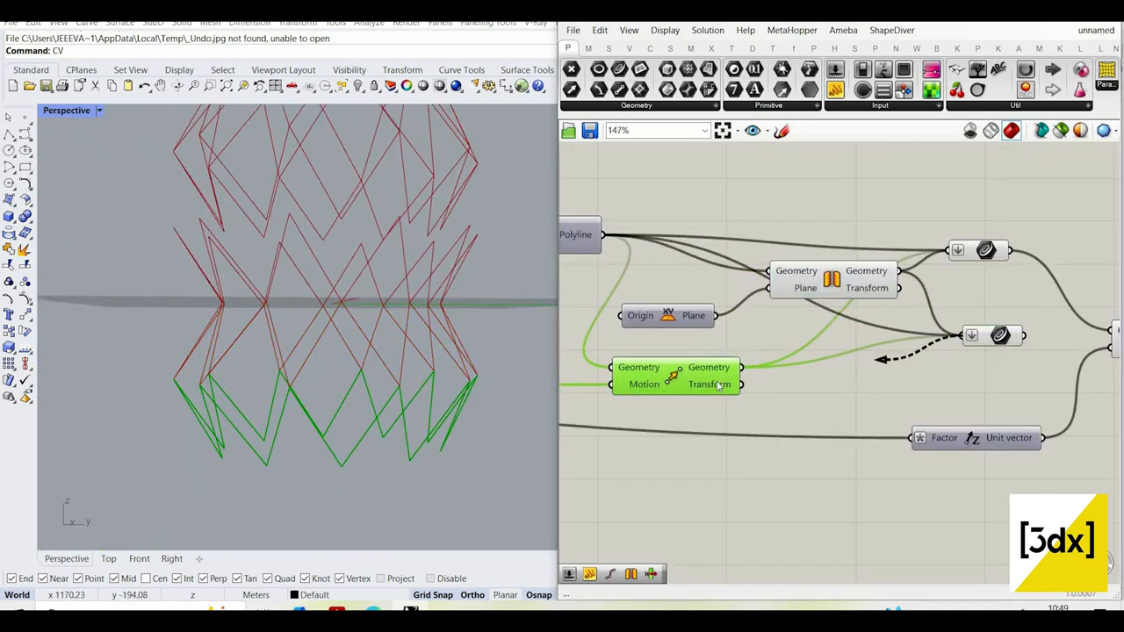
{"action": "left_click_drag", "start_coordinate": [874, 373], "coordinate": [963, 336], "text": "ctrl"}
- Feed the last Move component's Geometry input from the duplicated Curve parameter only, removing the original Curve parameter's connection
{"action": "scroll", "coordinate": [1016, 339], "scroll_direction": "down", "scroll_amount": 2}
{"action": "right_click_drag", "start_coordinate": [1017, 339], "coordinate": [829, 359]}
{"action": "scroll", "coordinate": [904, 362], "scroll_direction": "up", "scroll_amount": 1}
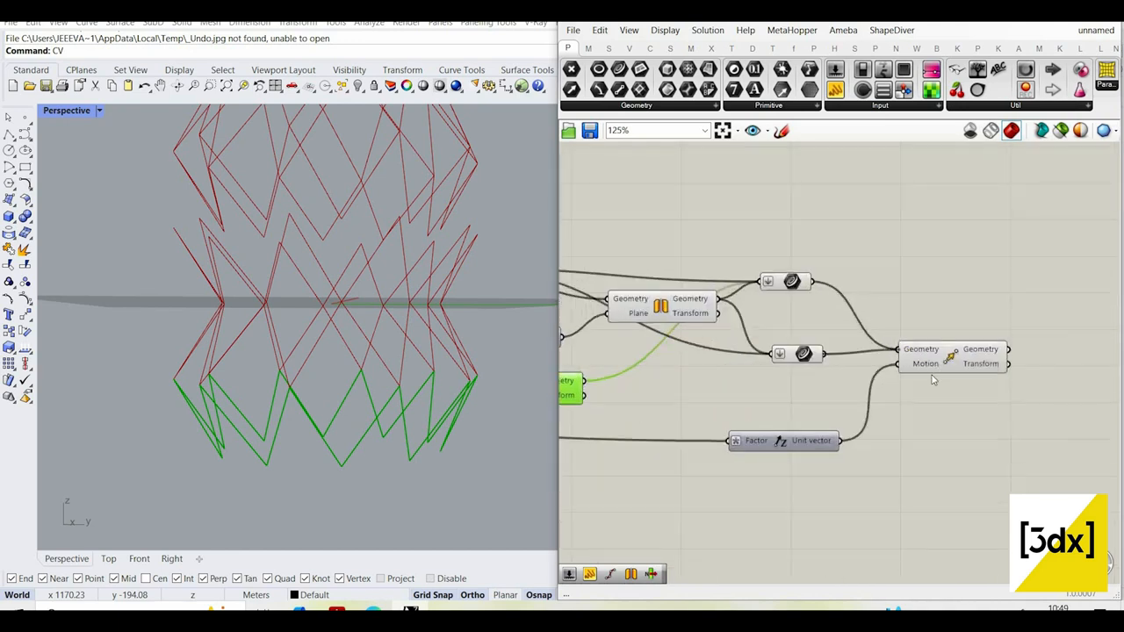
{"action": "key", "text": "ctrl+z"}
{"action": "key", "text": "ctrl+z"}
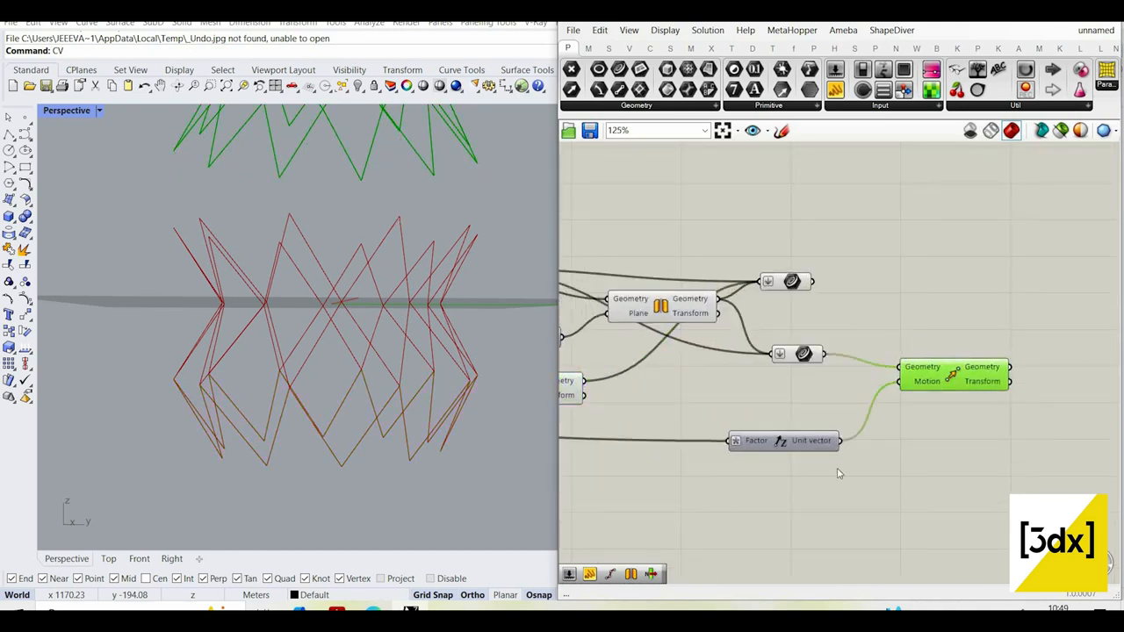
- Edit the Factor expression of the last Unit Z component to shorten the vertical move, and inspect the stacked lattice
{"action": "right_click", "coordinate": [746, 441]}
{"action": "mouse_move", "coordinate": [808, 474]}
{"action": "left_click", "coordinate": [961, 487]}
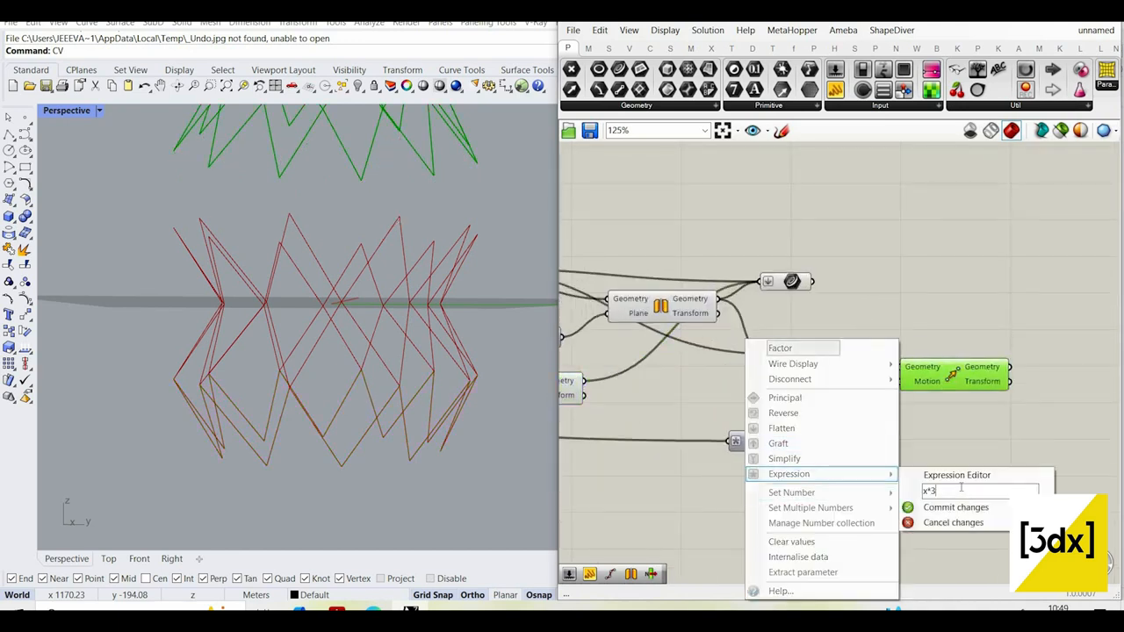
{"action": "left_click", "coordinate": [956, 508]}
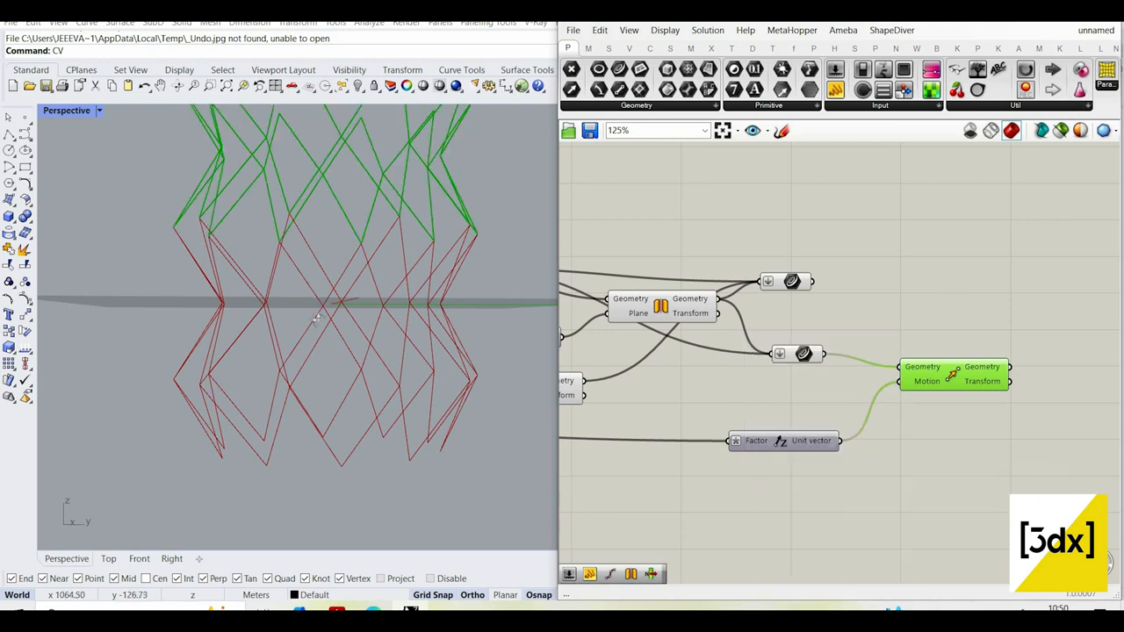
{"action": "left_click", "coordinate": [317, 368]}
{"action": "right_click_drag", "start_coordinate": [317, 369], "coordinate": [461, 325]}
{"action": "scroll", "coordinate": [351, 362], "scroll_direction": "down", "scroll_amount": 7}
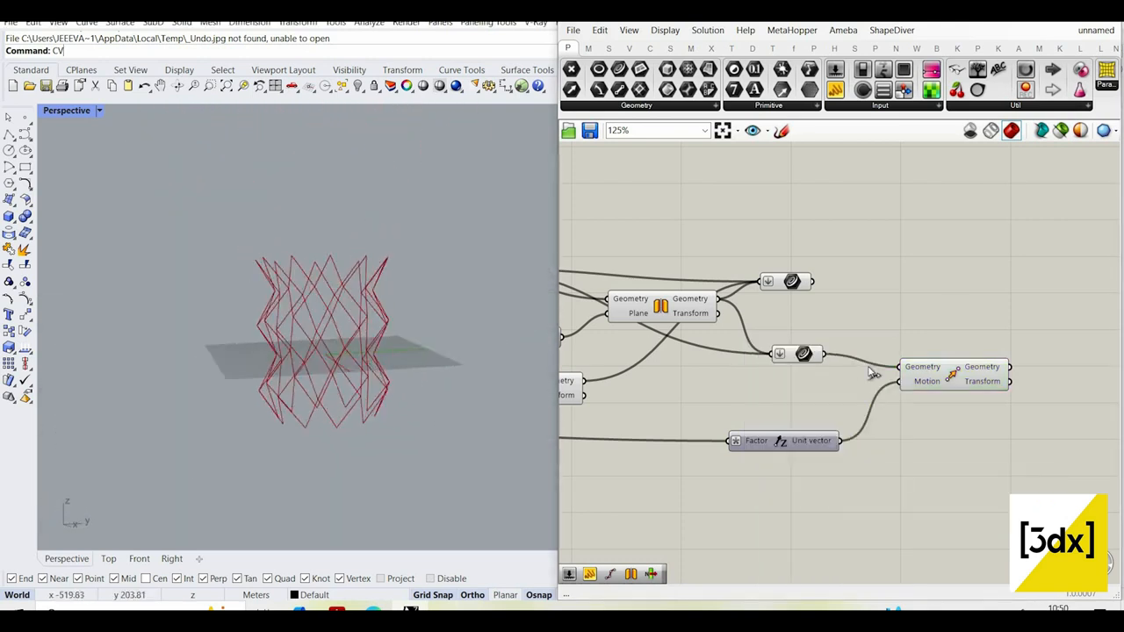
- Add a MultiPipe component and feed its flattened Curves input from the original Curve parameter and the last Move's Geometry
{"action": "right_click_drag", "start_coordinate": [1059, 362], "coordinate": [919, 349]}
{"action": "scroll", "coordinate": [916, 342], "scroll_direction": "down", "scroll_amount": 1}
{"action": "double_click", "coordinate": [916, 341]}
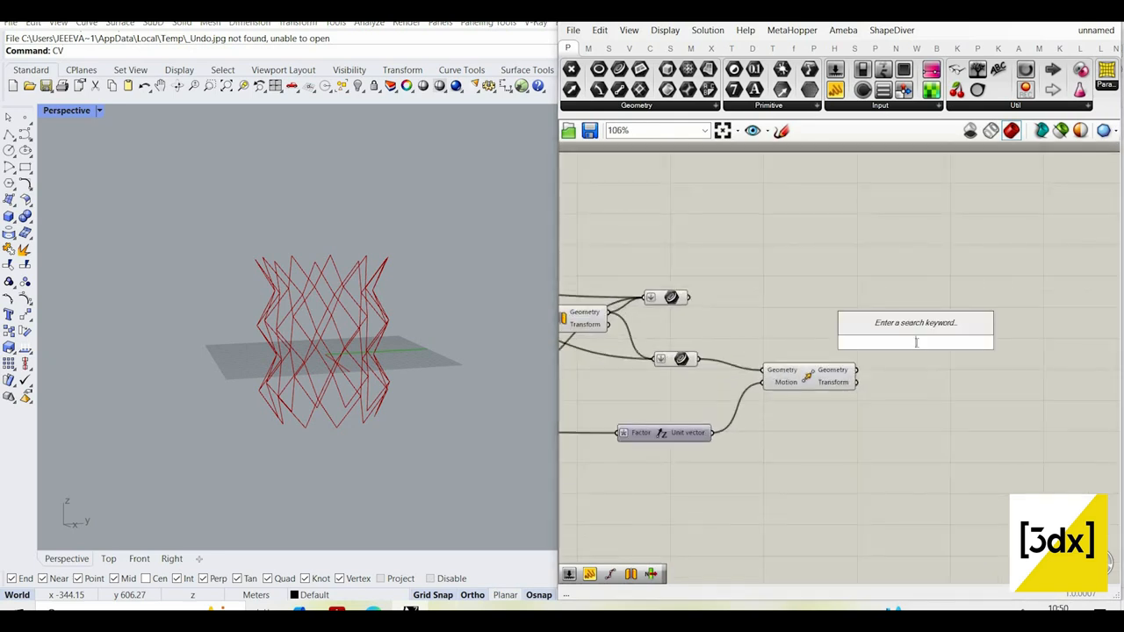
{"action": "type", "text": "mesh"}
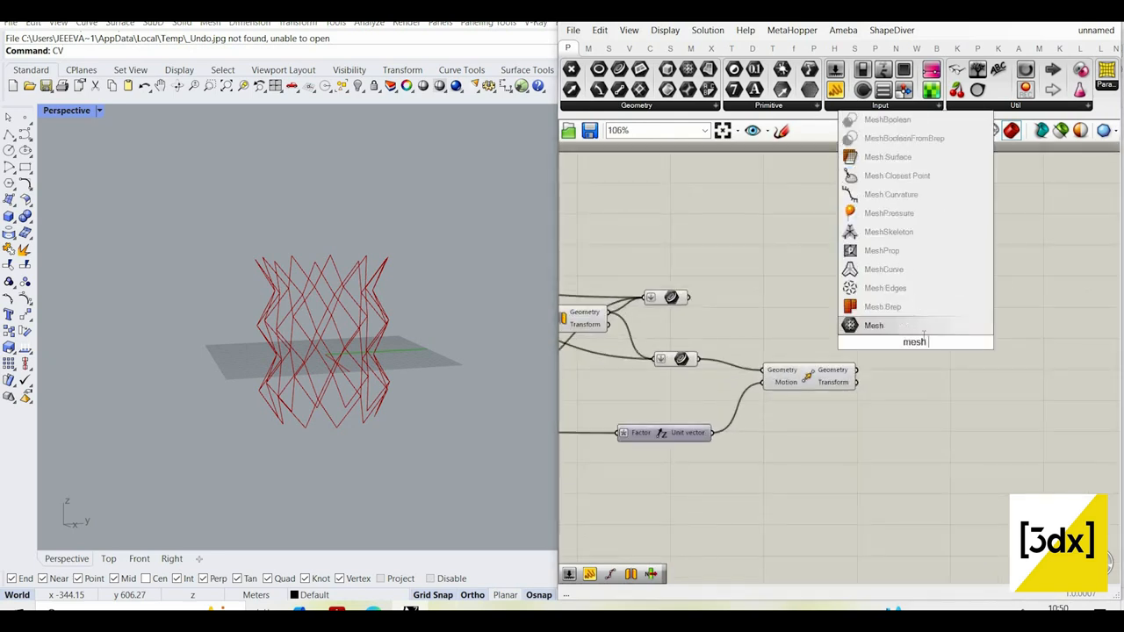
{"action": "type", "text": "mul"}
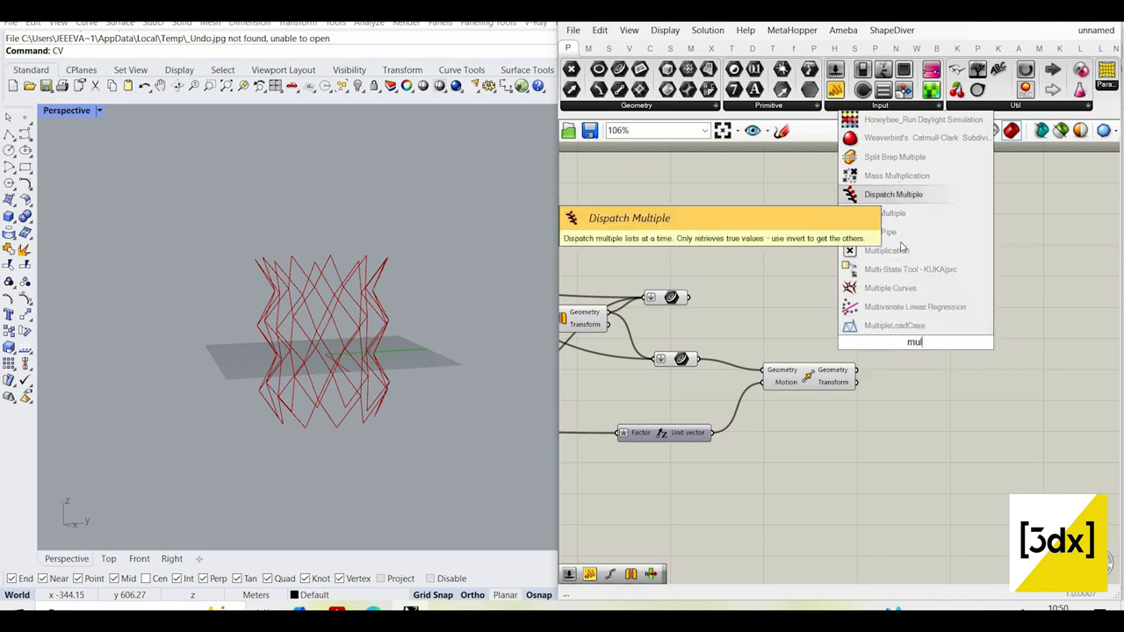
{"action": "key", "text": "Return"}
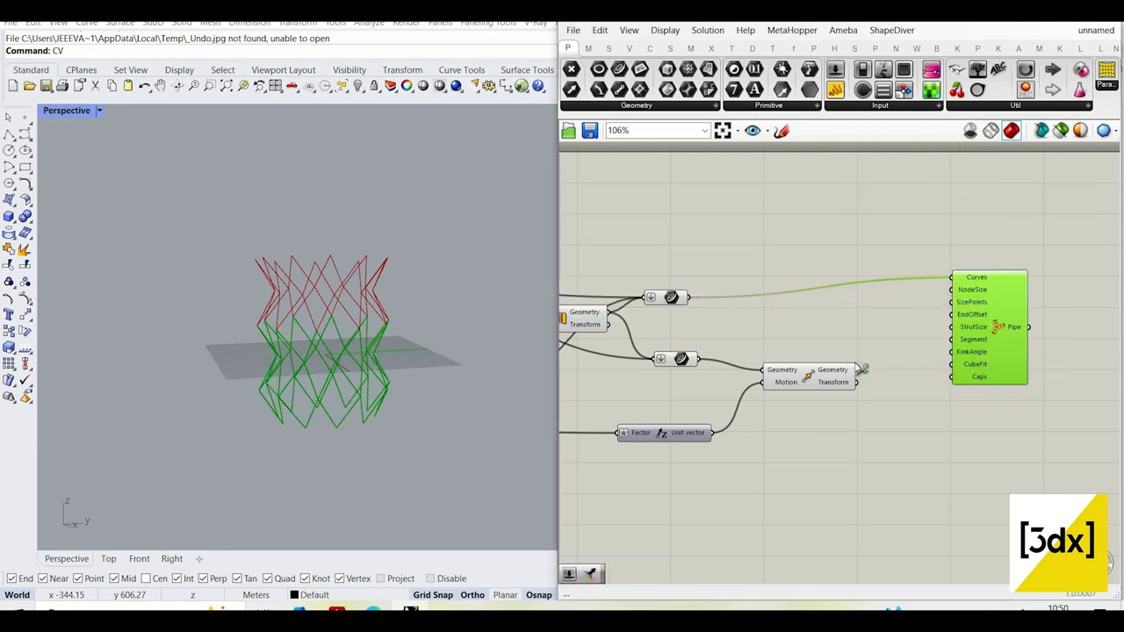
{"action": "scroll", "coordinate": [949, 291], "scroll_direction": "up", "scroll_amount": 3}
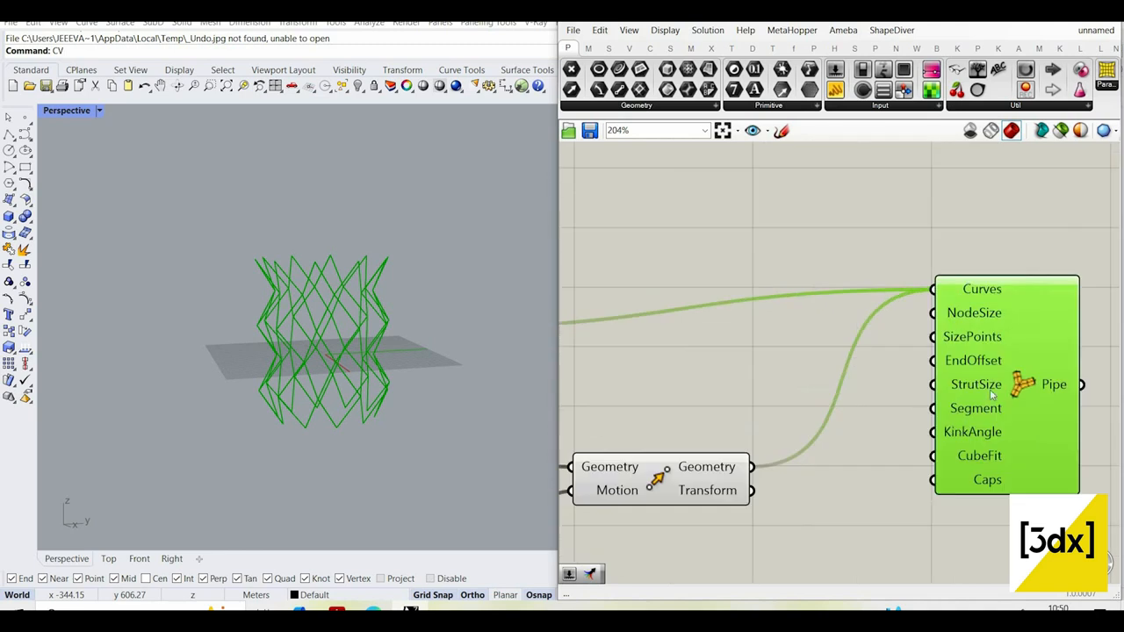
{"action": "right_click", "coordinate": [935, 288]}
{"action": "left_click", "coordinate": [984, 393]}
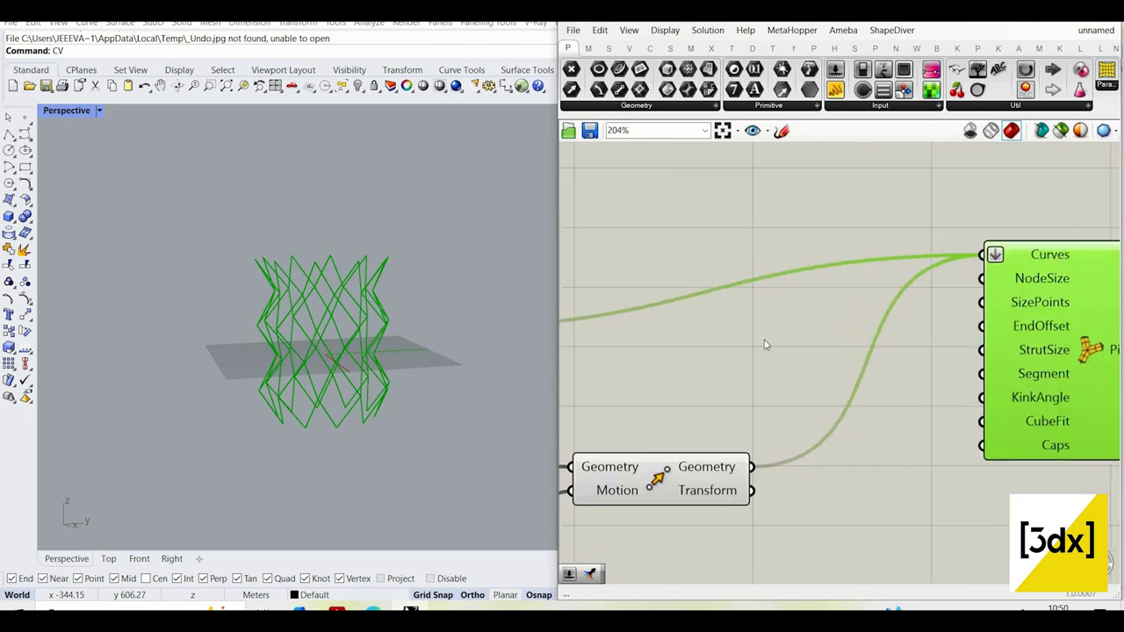
- Add a number slider set to 9, connect it to the MultiPipe's NodeSize input and inspect the piped lattice
{"action": "double_click", "coordinate": [767, 339]}
{"action": "type", "text": "9"}
{"action": "key", "text": "Return"}
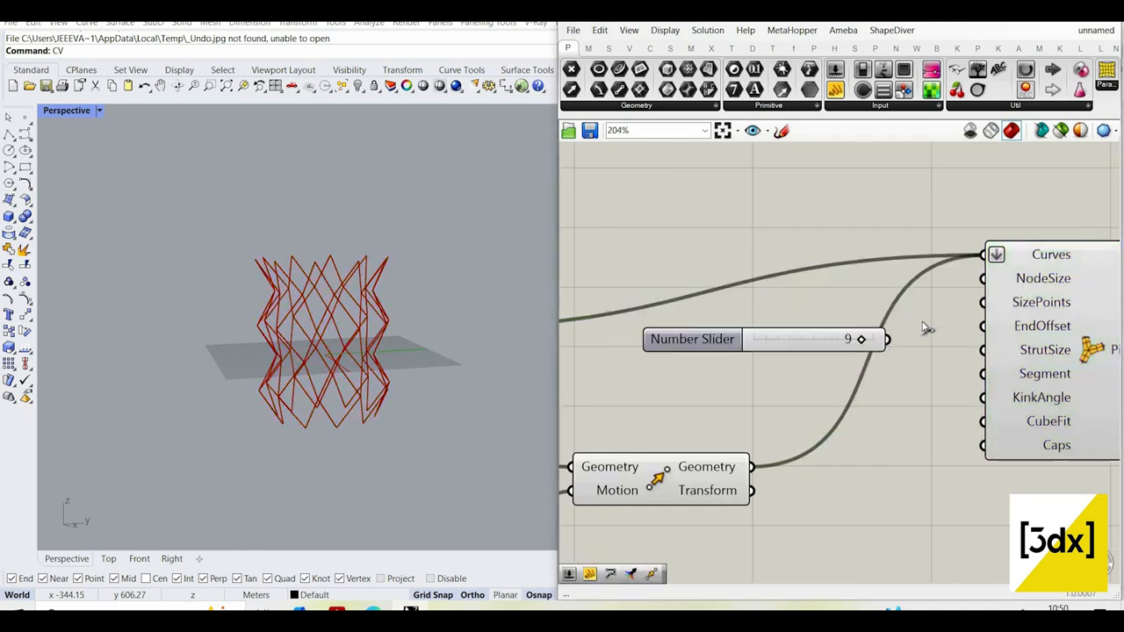
{"action": "scroll", "coordinate": [409, 351], "scroll_direction": "up", "scroll_amount": 5}
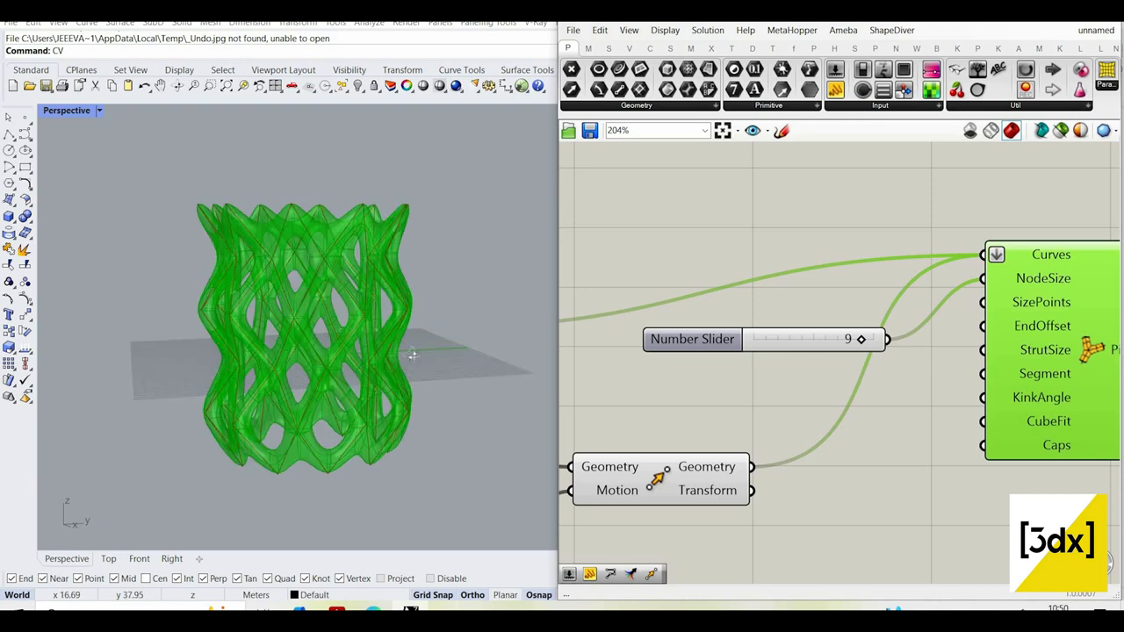
{"action": "scroll", "coordinate": [423, 349], "scroll_direction": "down", "scroll_amount": 3}
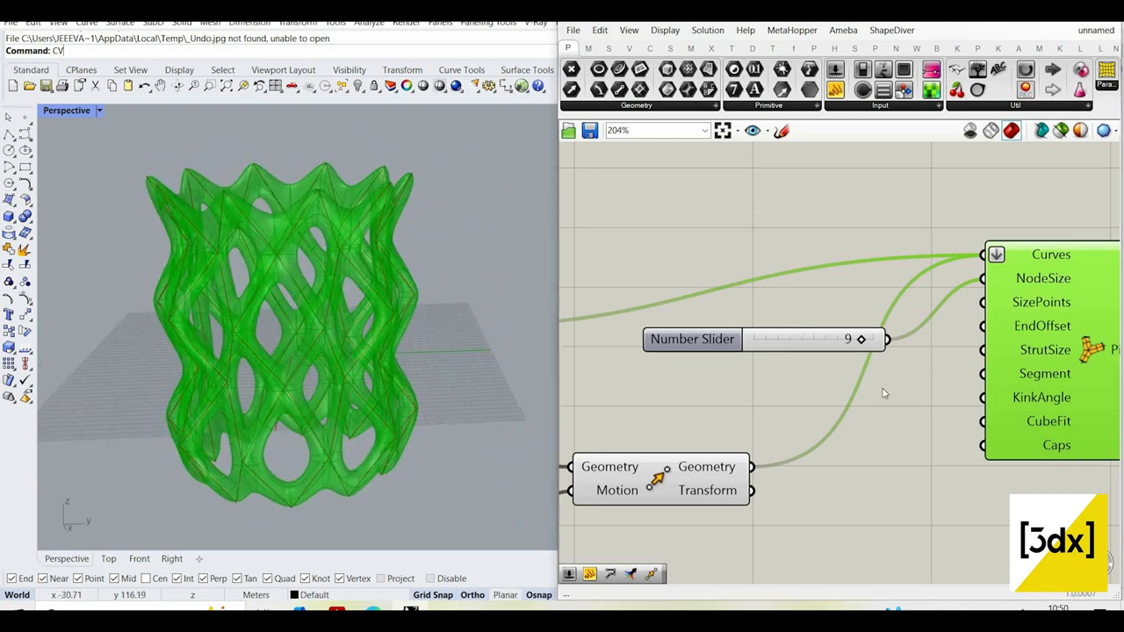
- Turn off the preview of all components upstream of the MultiPipe and inspect the pipe mesh alone
{"action": "scroll", "coordinate": [895, 369], "scroll_direction": "down", "scroll_amount": 4}
{"action": "left_click_drag", "start_coordinate": [928, 487], "coordinate": [421, 277]}
{"action": "middle_click", "coordinate": [670, 235]}
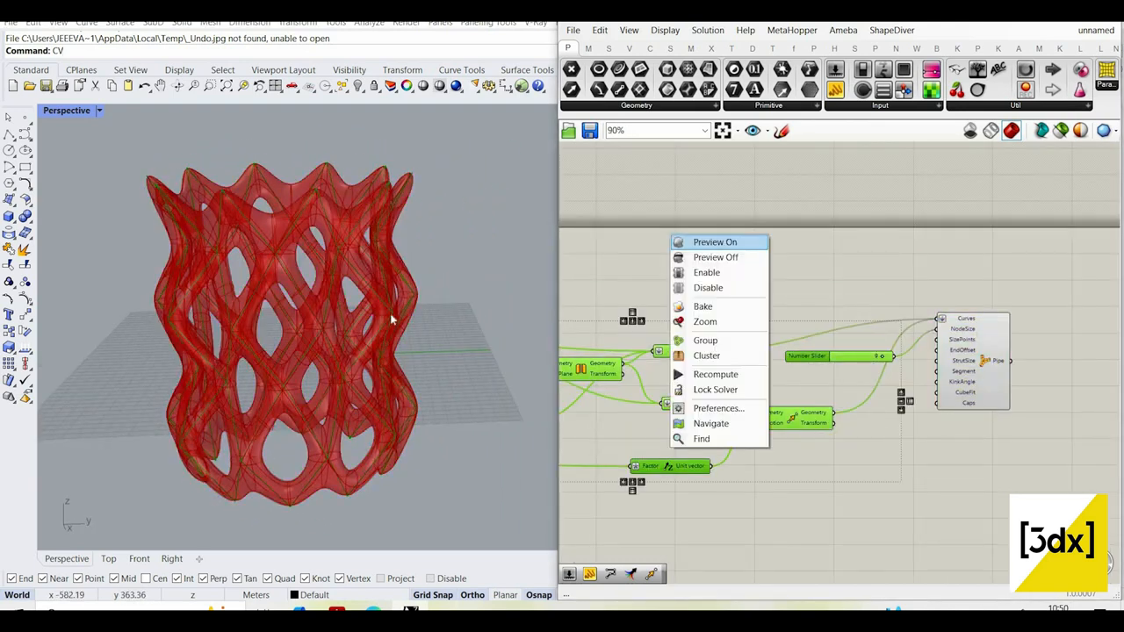
{"action": "left_click", "coordinate": [685, 255]}
{"action": "right_click_drag", "start_coordinate": [334, 311], "coordinate": [379, 327]}
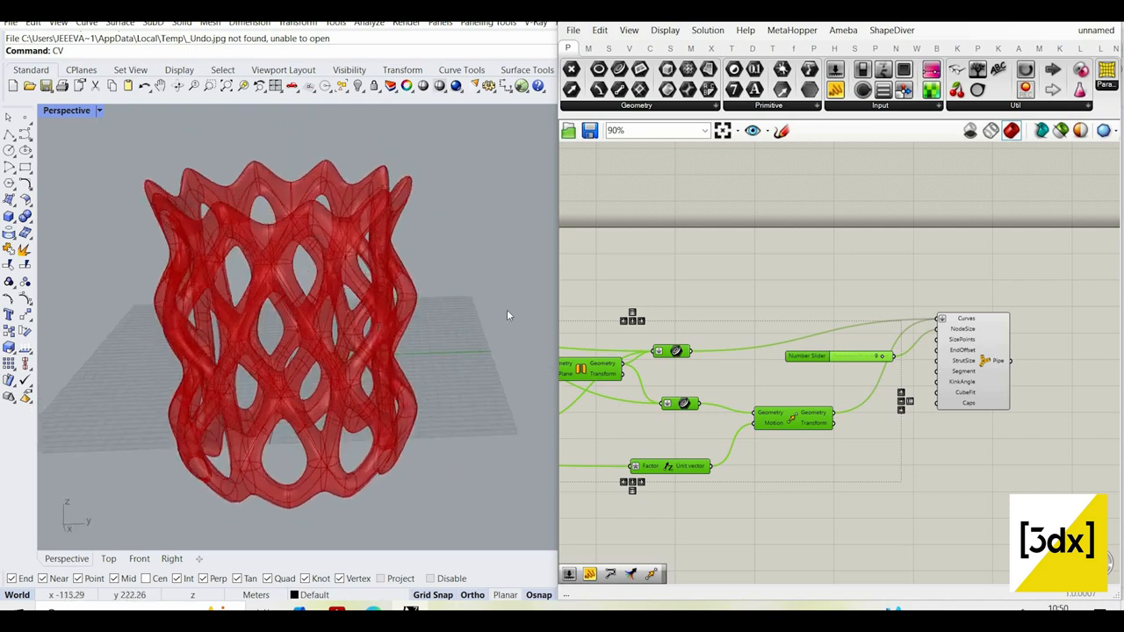
{"action": "scroll", "coordinate": [917, 375], "scroll_direction": "up", "scroll_amount": 3}
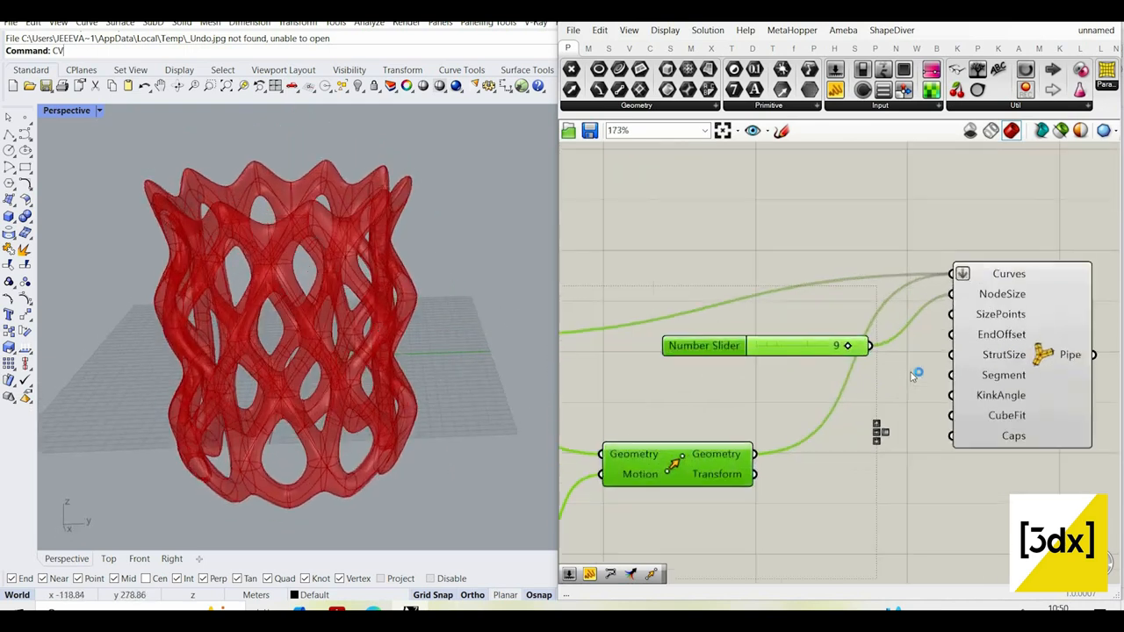
- Add a number slider set to 1.11, connect it to the MultiPipe's StrutSize input and inspect the piped lattice
{"action": "double_click", "coordinate": [781, 394]}
{"action": "type", "text": "1"}
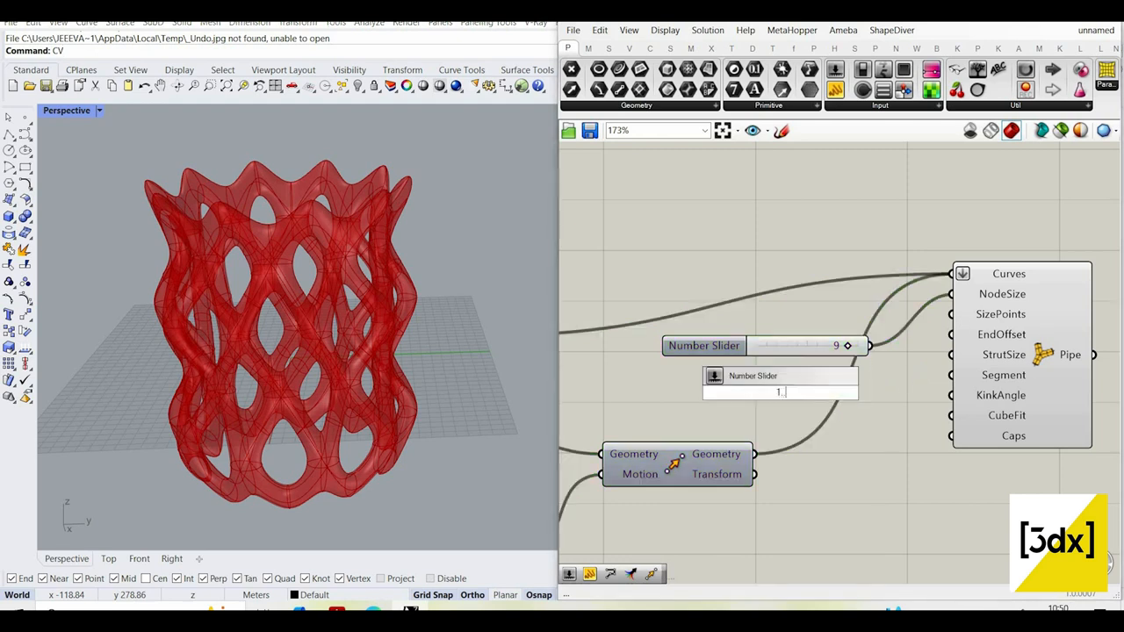
{"action": "type", "text": ".11"}
{"action": "key", "text": "Return"}
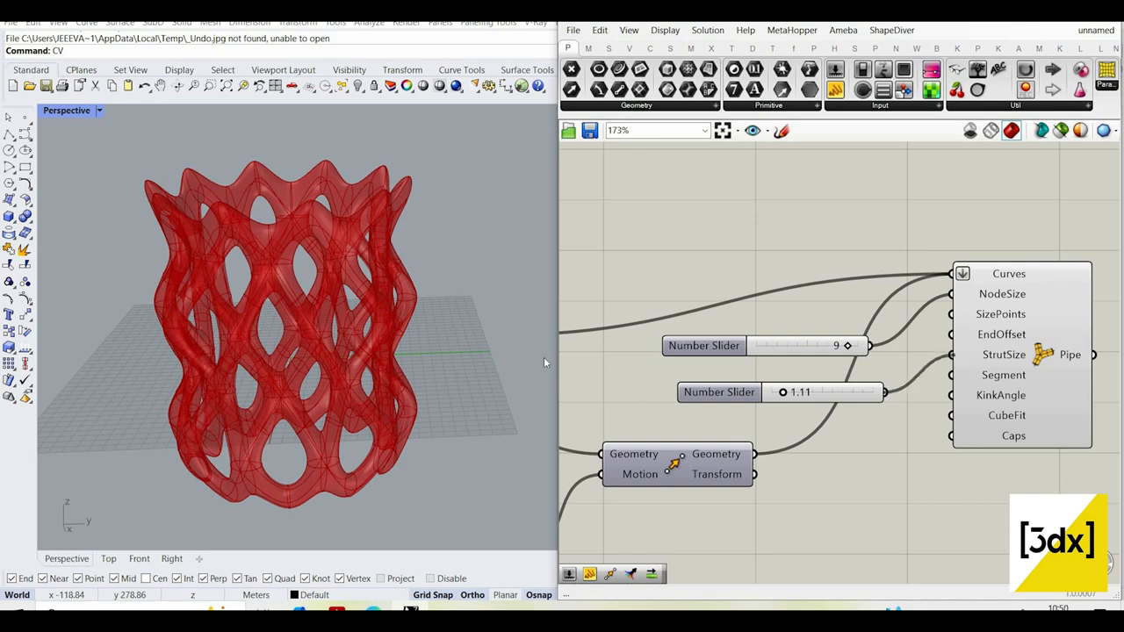
{"action": "left_click", "coordinate": [1036, 355]}
{"action": "scroll", "coordinate": [395, 277], "scroll_direction": "up", "scroll_amount": 2}
{"action": "left_click", "coordinate": [667, 255]}
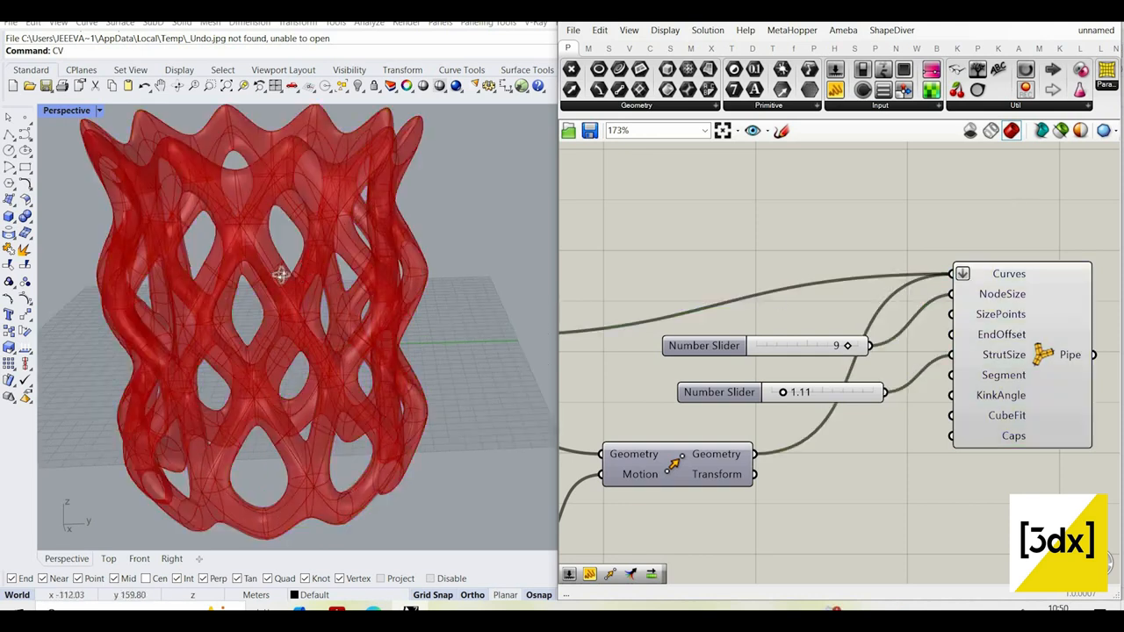
{"action": "right_click_drag", "start_coordinate": [280, 275], "coordinate": [615, 255]}
{"action": "scroll", "coordinate": [651, 241], "scroll_direction": "down", "scroll_amount": 2}
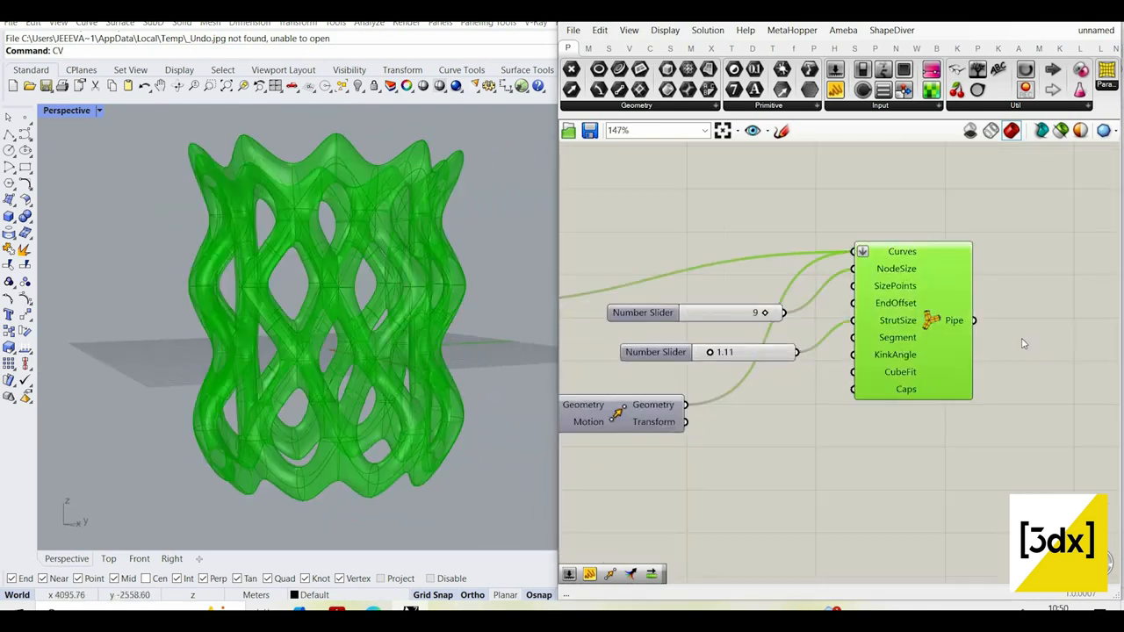
- Add a Curve parameter and connect both the last Move's Geometry output and the original flattened Curve parameter to it
{"action": "scroll", "coordinate": [1022, 344], "scroll_direction": "down", "scroll_amount": 5}
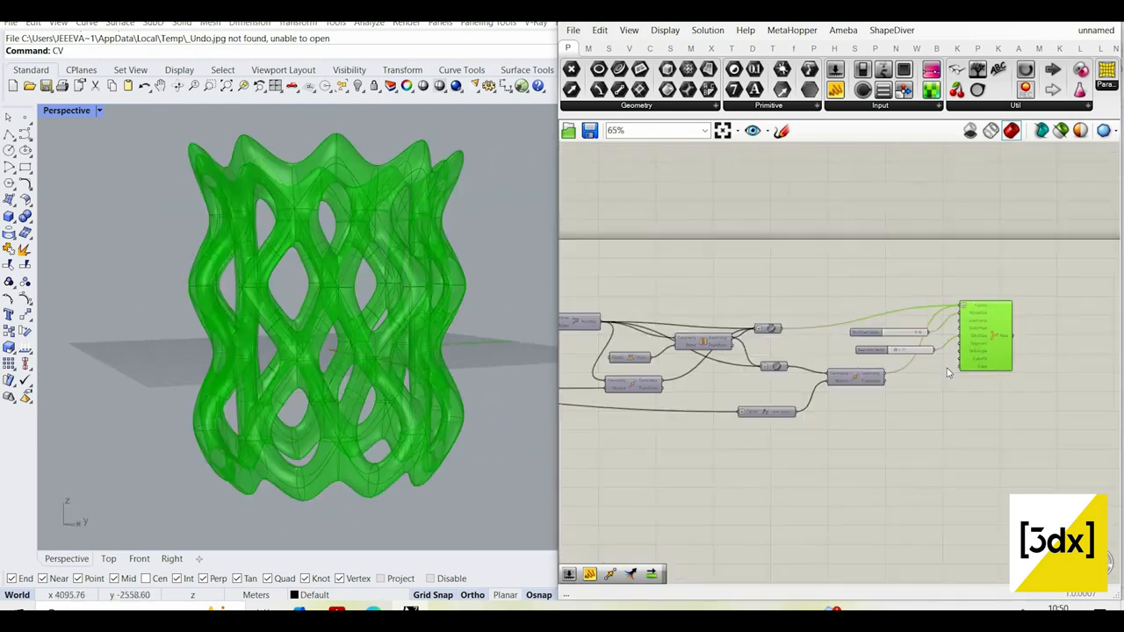
{"action": "scroll", "coordinate": [928, 426], "scroll_direction": "up", "scroll_amount": 4}
{"action": "double_click", "coordinate": [928, 425]}
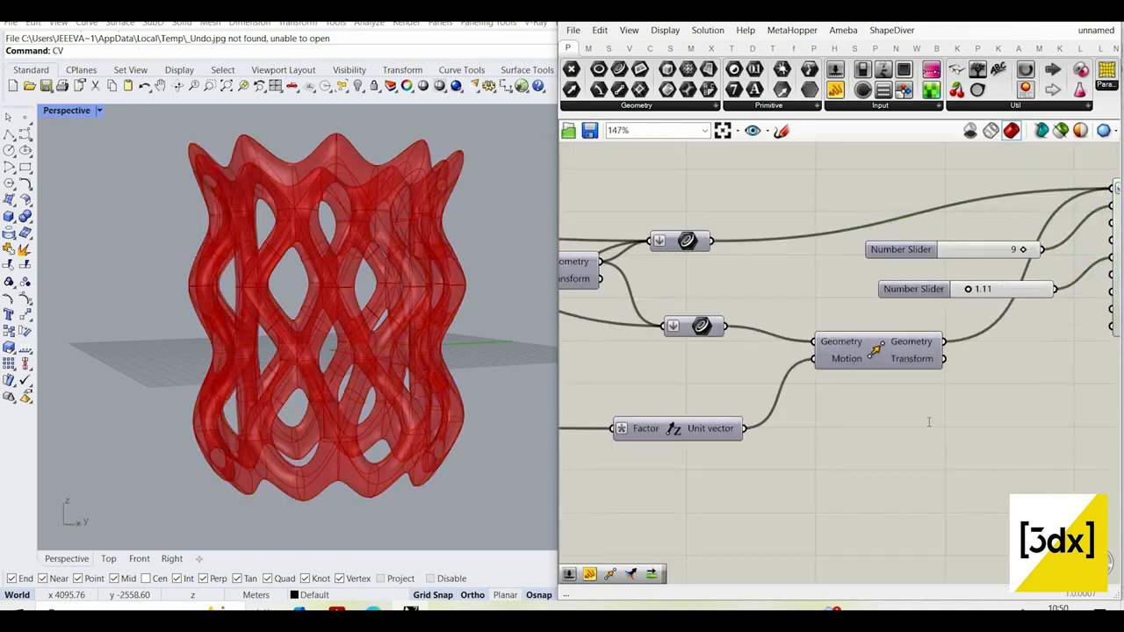
{"action": "type", "text": "crv"}
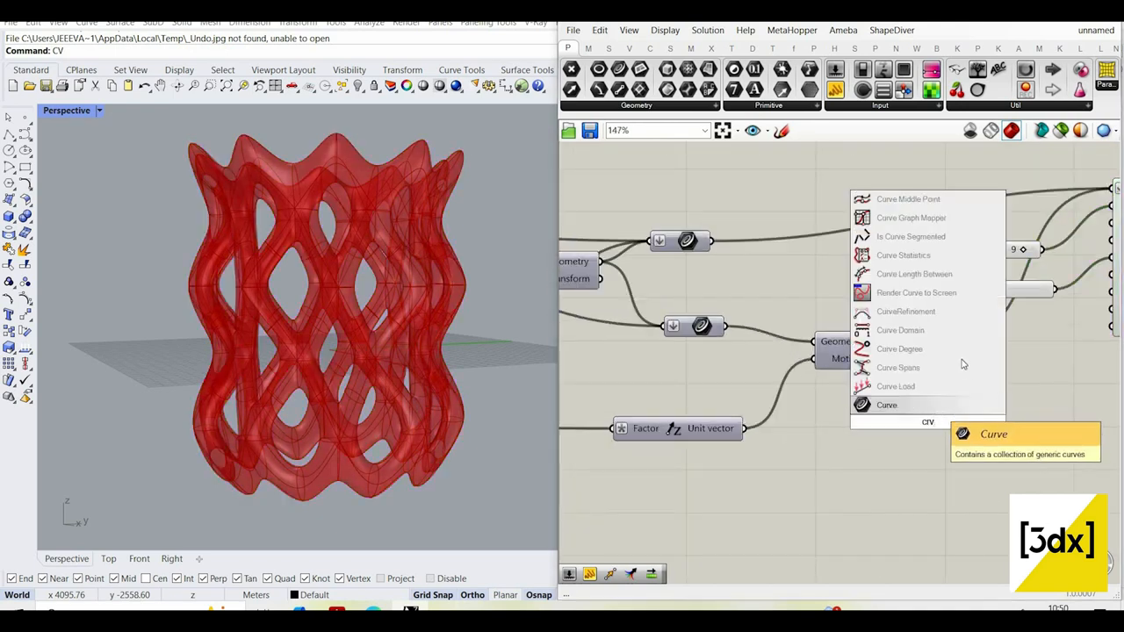
{"action": "left_click", "coordinate": [934, 406]}
{"action": "left_click_drag", "start_coordinate": [746, 269], "coordinate": [715, 242], "text": "shift"}
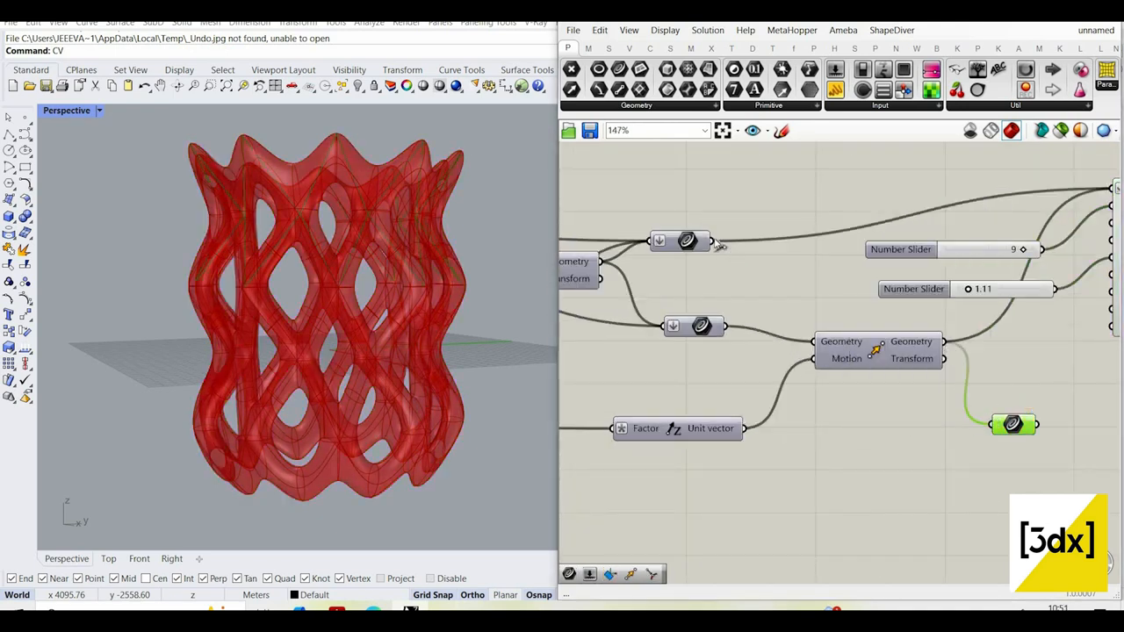
{"action": "scroll", "coordinate": [702, 281], "scroll_direction": "down", "scroll_amount": 4}
{"action": "scroll", "coordinate": [892, 361], "scroll_direction": "up", "scroll_amount": 4}
- Select the new Curve parameter and examine its collected curves inside the pipe mesh
{"action": "left_click", "coordinate": [845, 319]}
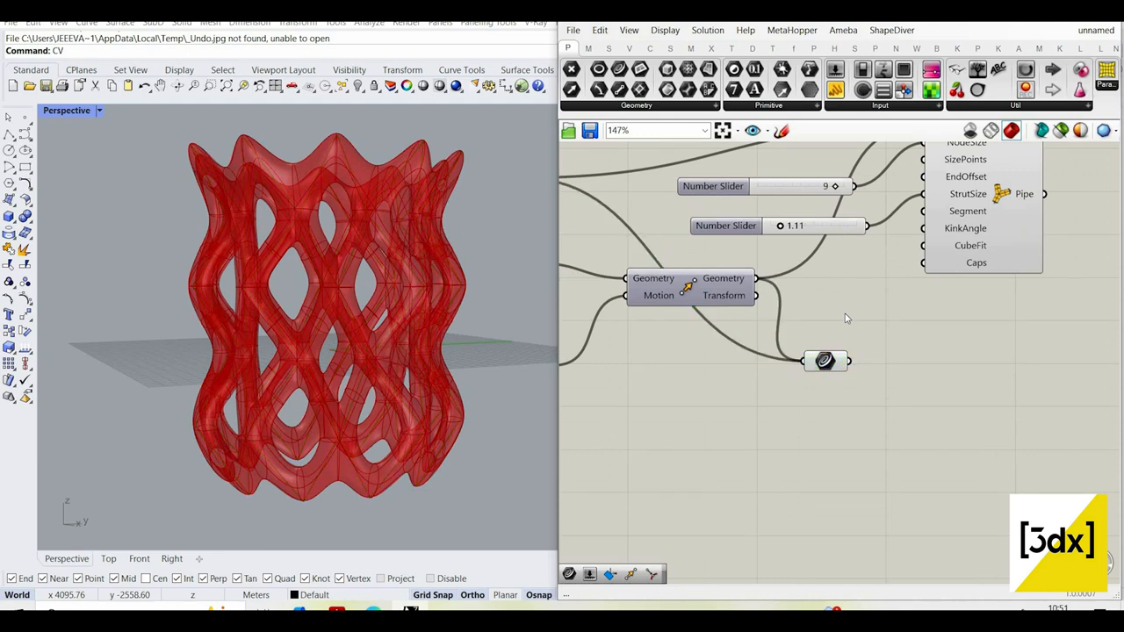
{"action": "right_click", "coordinate": [845, 314]}
{"action": "left_click", "coordinate": [831, 361]}
{"action": "right_click_drag", "start_coordinate": [876, 319], "coordinate": [876, 332]}
{"action": "right_click", "coordinate": [865, 315]}
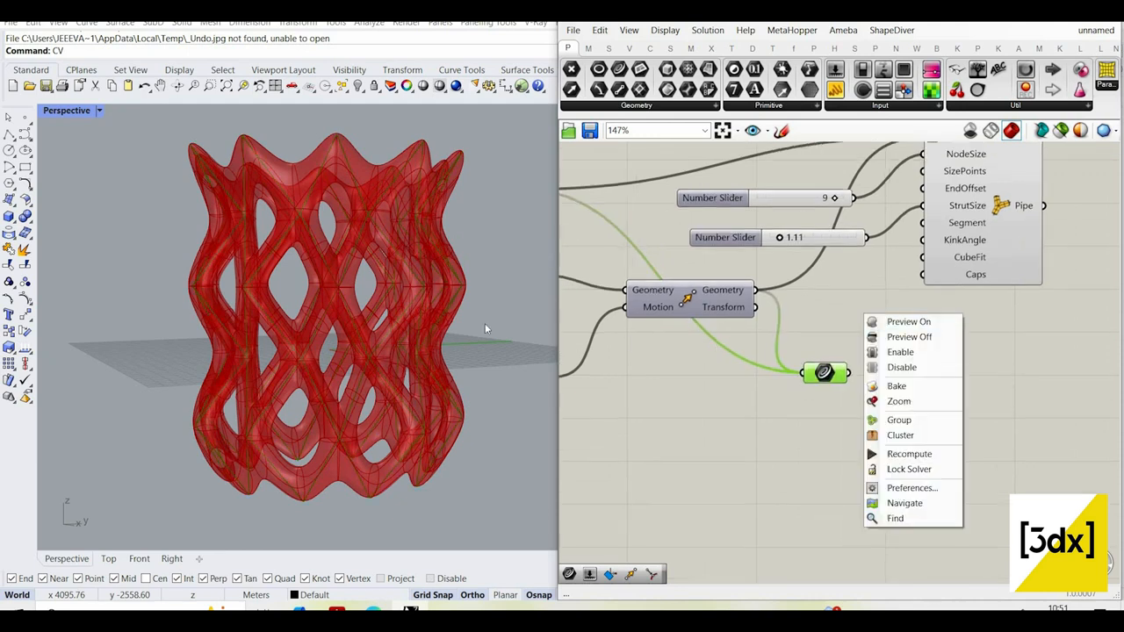
{"action": "left_click", "coordinate": [877, 382]}
{"action": "scroll", "coordinate": [905, 383], "scroll_direction": "down", "scroll_amount": 2}
{"action": "scroll", "coordinate": [900, 374], "scroll_direction": "up", "scroll_amount": 1}
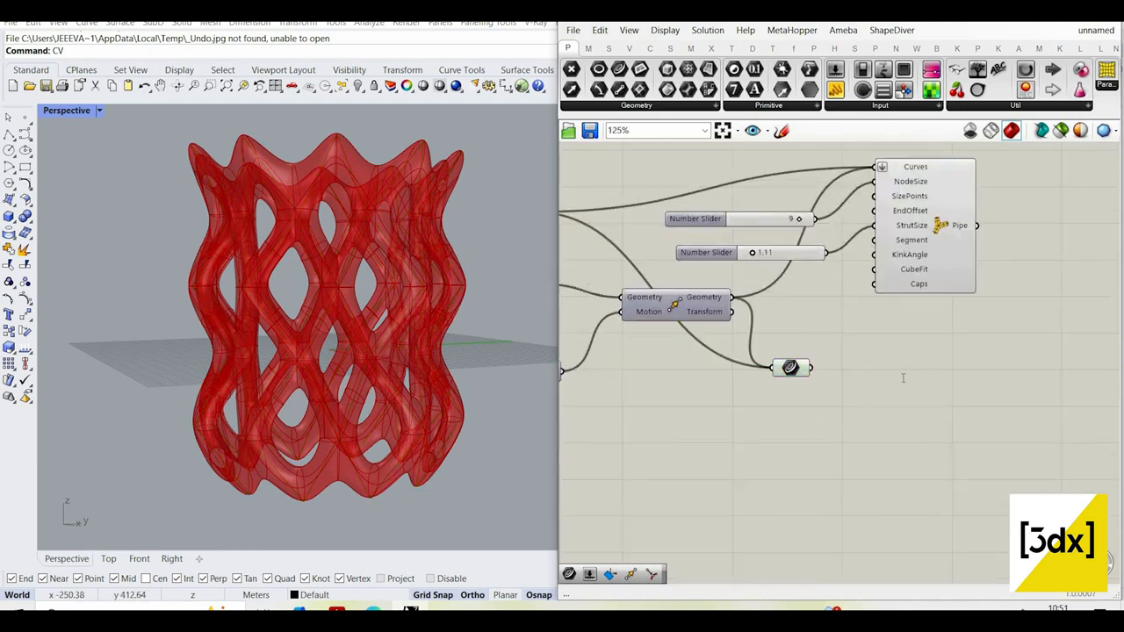
- Add a Rotate component and feed its Geometry input from the new combined Curve parameter
{"action": "double_click", "coordinate": [902, 378]}
{"action": "type", "text": "rot"}
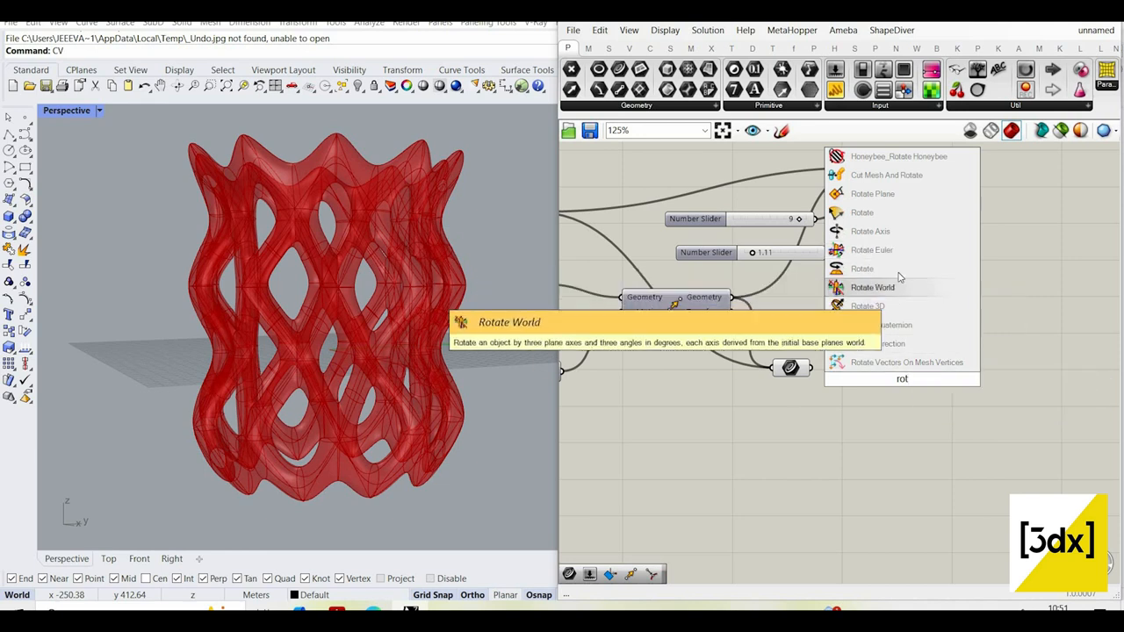
{"action": "left_click", "coordinate": [896, 271]}
{"action": "scroll", "coordinate": [834, 372], "scroll_direction": "up", "scroll_amount": 4}
{"action": "left_click_drag", "start_coordinate": [772, 359], "coordinate": [871, 360]}
- Set the Rotate component's Angle input to degrees, without Simplify
{"action": "right_click", "coordinate": [889, 387]}
{"action": "left_click", "coordinate": [919, 457]}
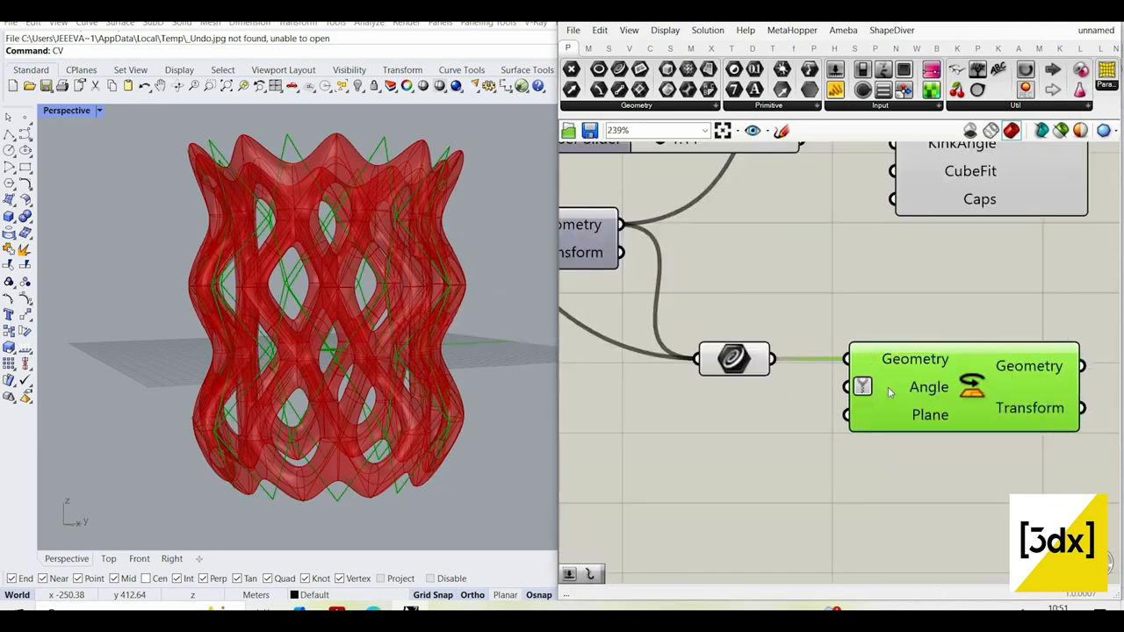
{"action": "right_click", "coordinate": [886, 344]}
{"action": "left_click", "coordinate": [910, 448]}
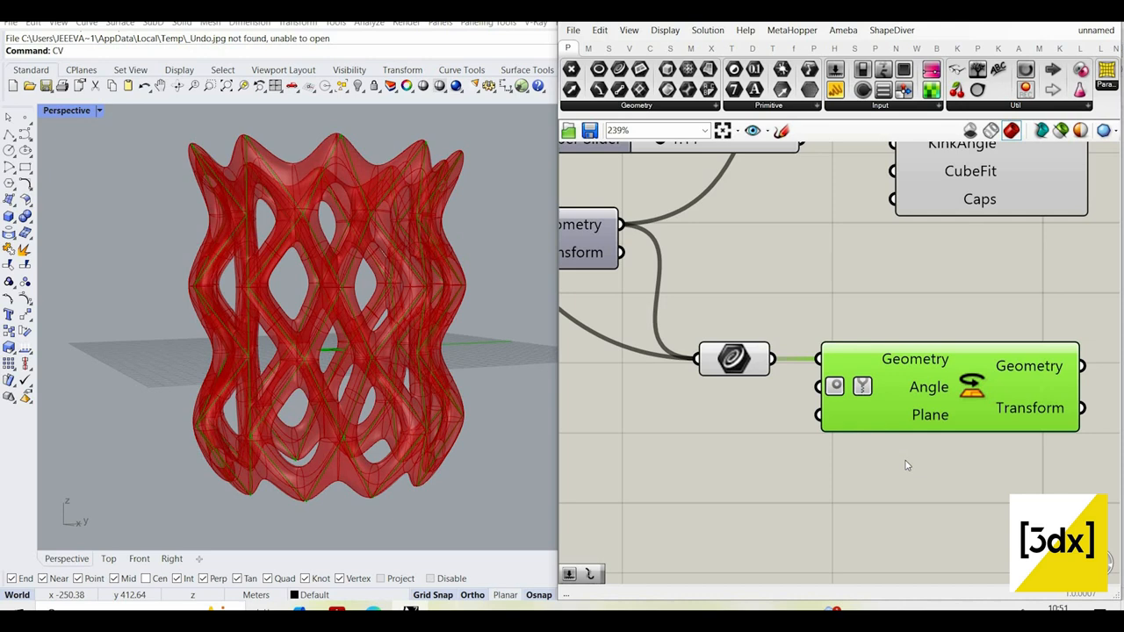
{"action": "right_click", "coordinate": [863, 386]}
{"action": "left_click", "coordinate": [907, 445]}
- Add a number slider set to 45 and connect it to the Rotate component's Angle input
{"action": "double_click", "coordinate": [690, 434]}
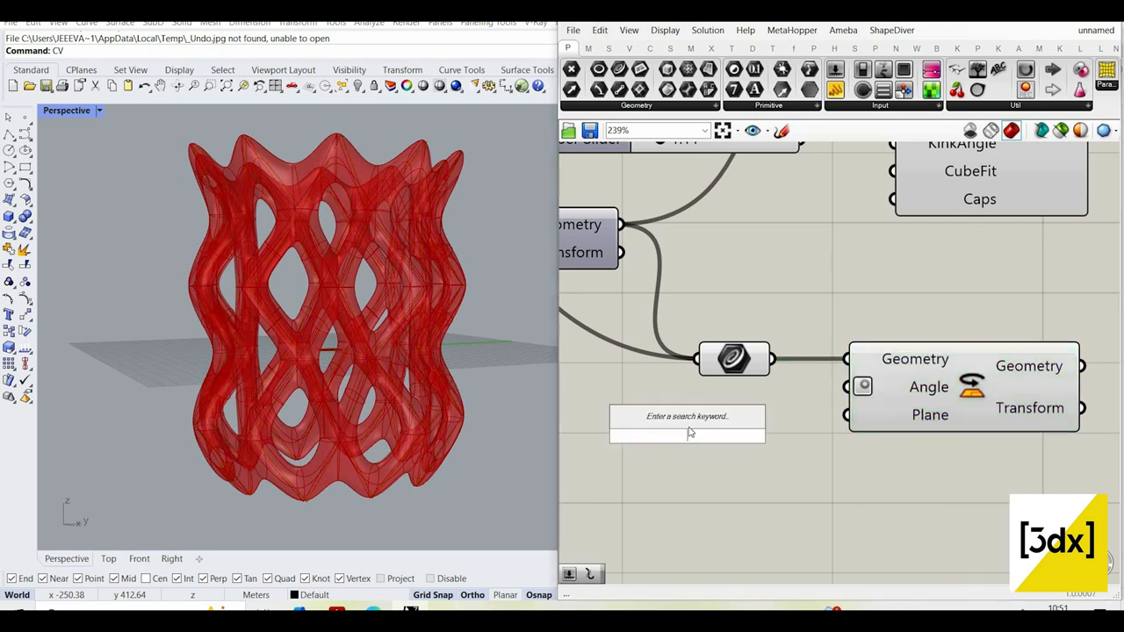
{"action": "type", "text": "45"}
{"action": "key", "text": "Return"}
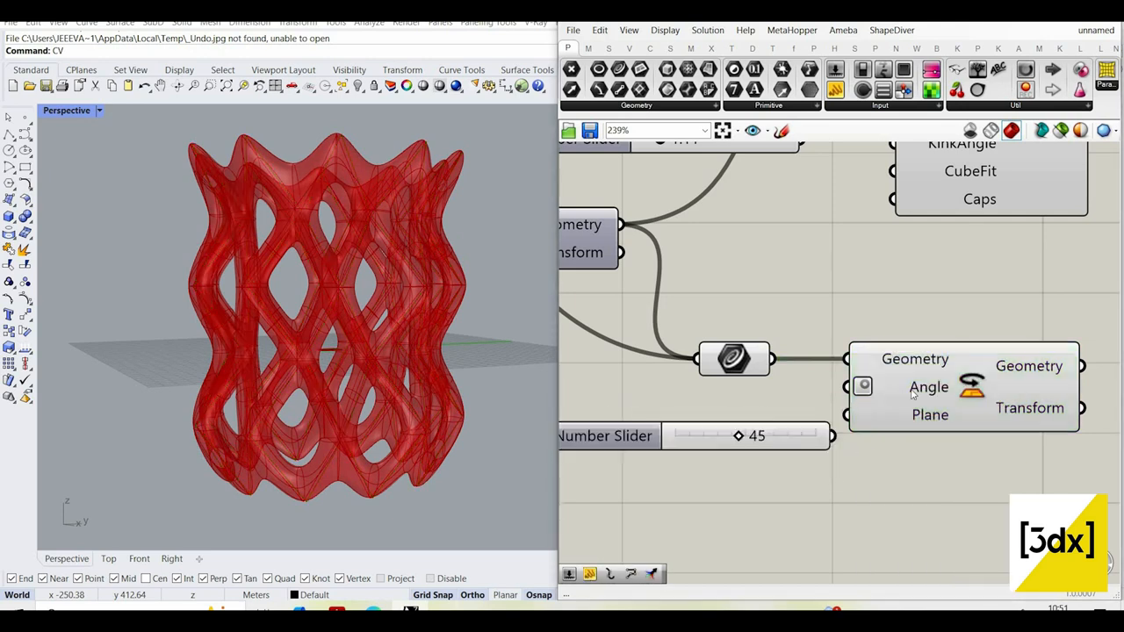
{"action": "left_click_drag", "start_coordinate": [931, 397], "coordinate": [932, 397]}
- Add the Rotate component's Geometry output to the MultiPipe's Curves input and inspect the denser lattice
{"action": "scroll", "coordinate": [949, 457], "scroll_direction": "down", "scroll_amount": 4}
{"action": "scroll", "coordinate": [984, 397], "scroll_direction": "up", "scroll_amount": 4}
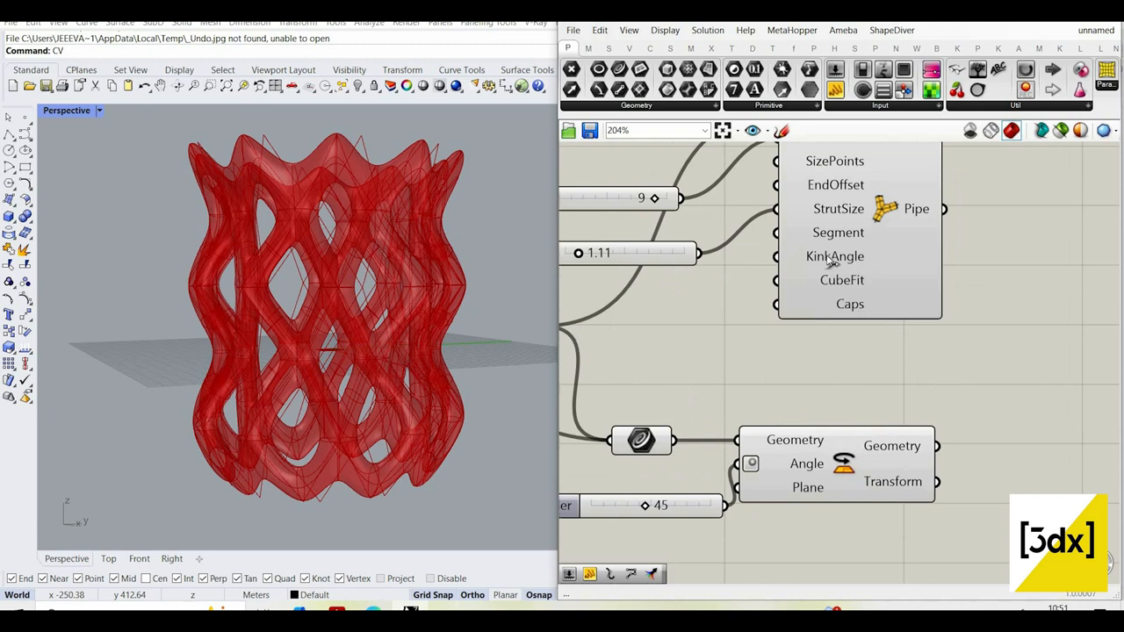
{"action": "scroll", "coordinate": [923, 303], "scroll_direction": "down", "scroll_amount": 3}
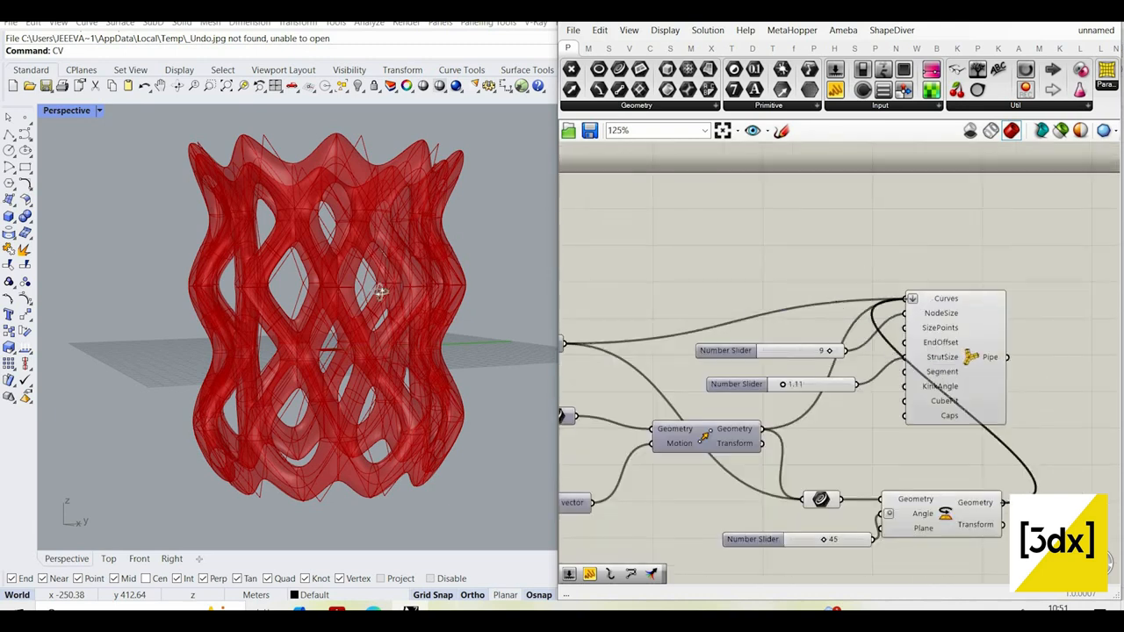
{"action": "right_click_drag", "start_coordinate": [412, 291], "coordinate": [919, 291]}
- Tidy the canvas by repositioning the 45 slider, the combined Curve parameter and the Rotate component below the MultiPipe
{"action": "left_click_drag", "start_coordinate": [858, 437], "coordinate": [813, 424]}
{"action": "left_click", "coordinate": [893, 451]}
{"action": "left_click_drag", "start_coordinate": [921, 431], "coordinate": [896, 424]}
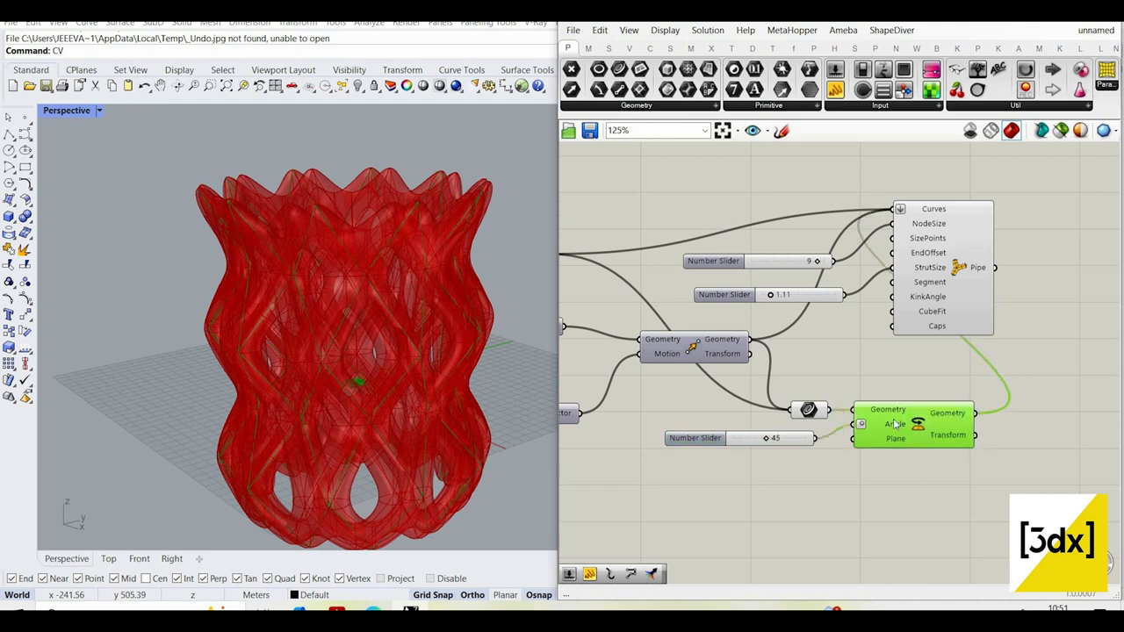
{"action": "left_click_drag", "start_coordinate": [917, 470], "coordinate": [790, 394]}
{"action": "left_click_drag", "start_coordinate": [889, 408], "coordinate": [832, 410]}
- Select the MultiPipe and examine its rotated lattice mesh from several angles and close to its lower rim
{"action": "left_click", "coordinate": [1051, 240]}
{"action": "left_click", "coordinate": [977, 242]}
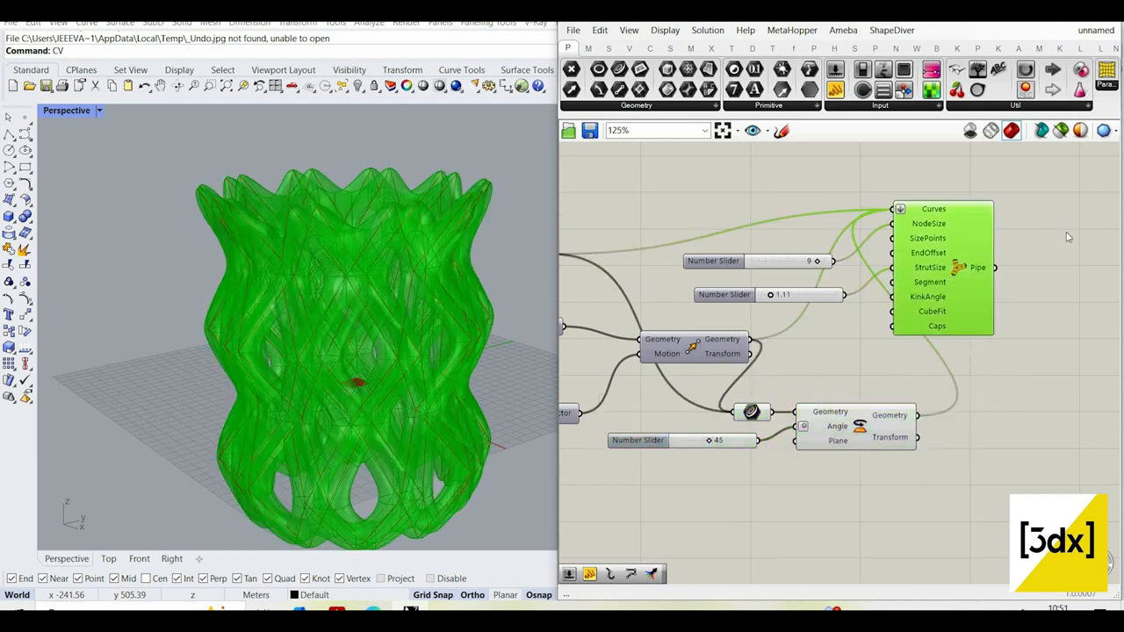
{"action": "right_click", "coordinate": [1068, 234]}
{"action": "right_click_drag", "start_coordinate": [467, 360], "coordinate": [366, 191]}
{"action": "right_click_drag", "start_coordinate": [438, 211], "coordinate": [443, 261]}
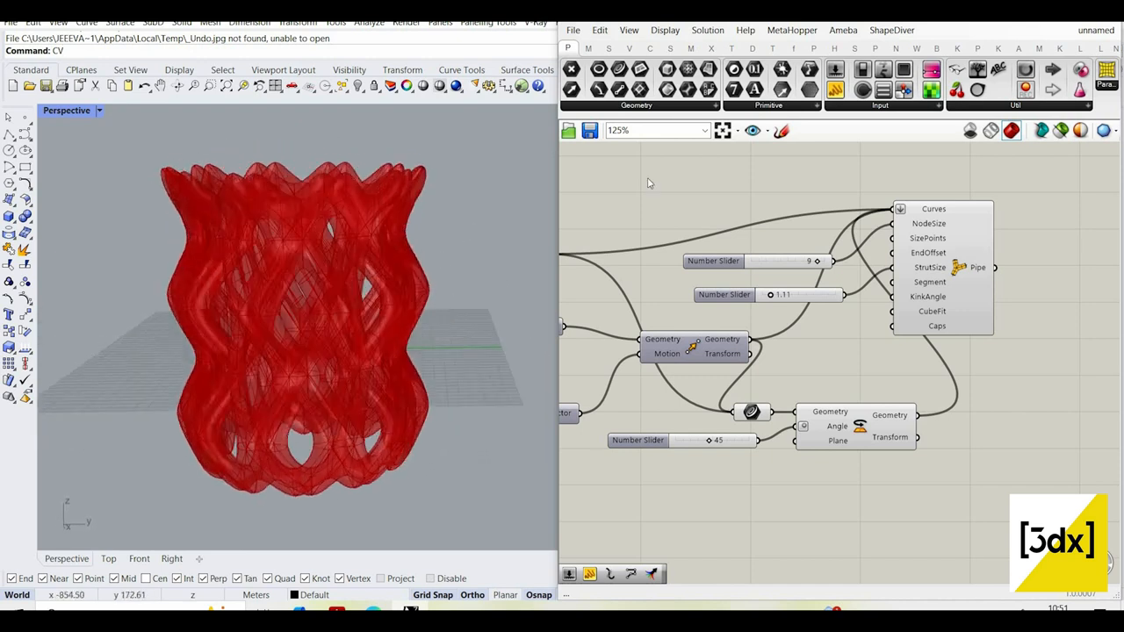
{"action": "right_click_drag", "start_coordinate": [257, 155], "coordinate": [237, 152]}
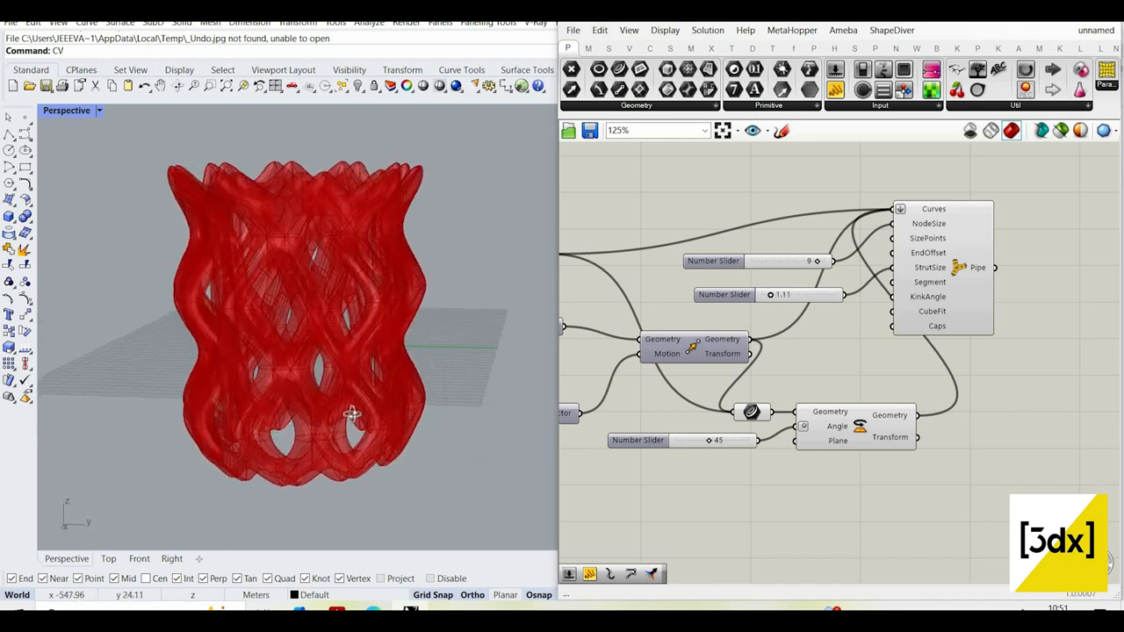
{"action": "scroll", "coordinate": [362, 400], "scroll_direction": "up", "scroll_amount": 5}
{"action": "right_click_drag", "start_coordinate": [363, 400], "coordinate": [257, 402]}
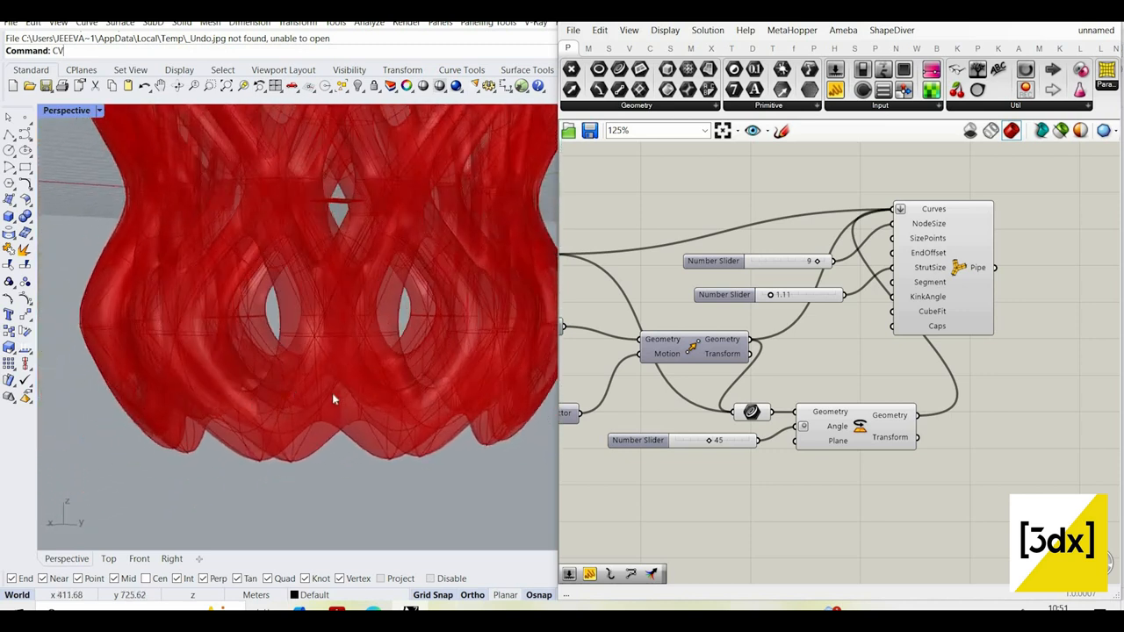
- Reposition the Unit Z component that drives the last Move lower on the canvas
{"action": "right_click_drag", "start_coordinate": [979, 381], "coordinate": [911, 389]}
{"action": "scroll", "coordinate": [896, 368], "scroll_direction": "down", "scroll_amount": 1}
{"action": "right_click_drag", "start_coordinate": [822, 348], "coordinate": [1044, 349]}
{"action": "scroll", "coordinate": [883, 349], "scroll_direction": "up", "scroll_amount": 1}
{"action": "left_click", "coordinate": [883, 349]}
{"action": "scroll", "coordinate": [728, 409], "scroll_direction": "down", "scroll_amount": 3}
{"action": "scroll", "coordinate": [731, 413], "scroll_direction": "up", "scroll_amount": 3}
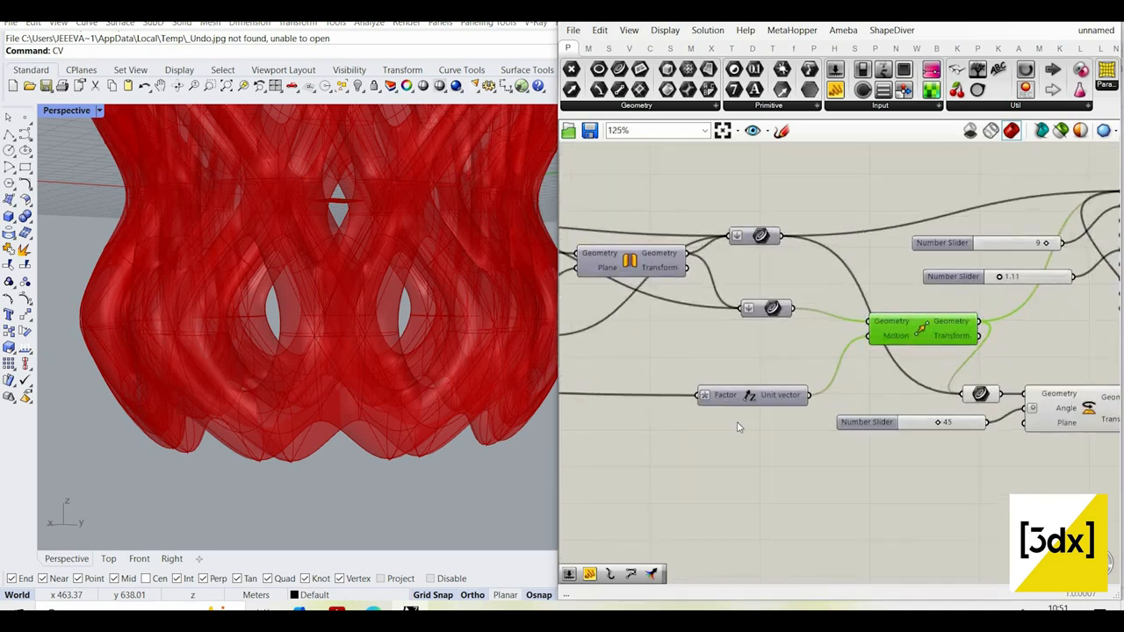
{"action": "left_click_drag", "start_coordinate": [753, 396], "coordinate": [748, 445]}
- Add a number slider set to 60, use it to drive the Unit Z Factor input and inspect the lattice
{"action": "double_click", "coordinate": [695, 509]}
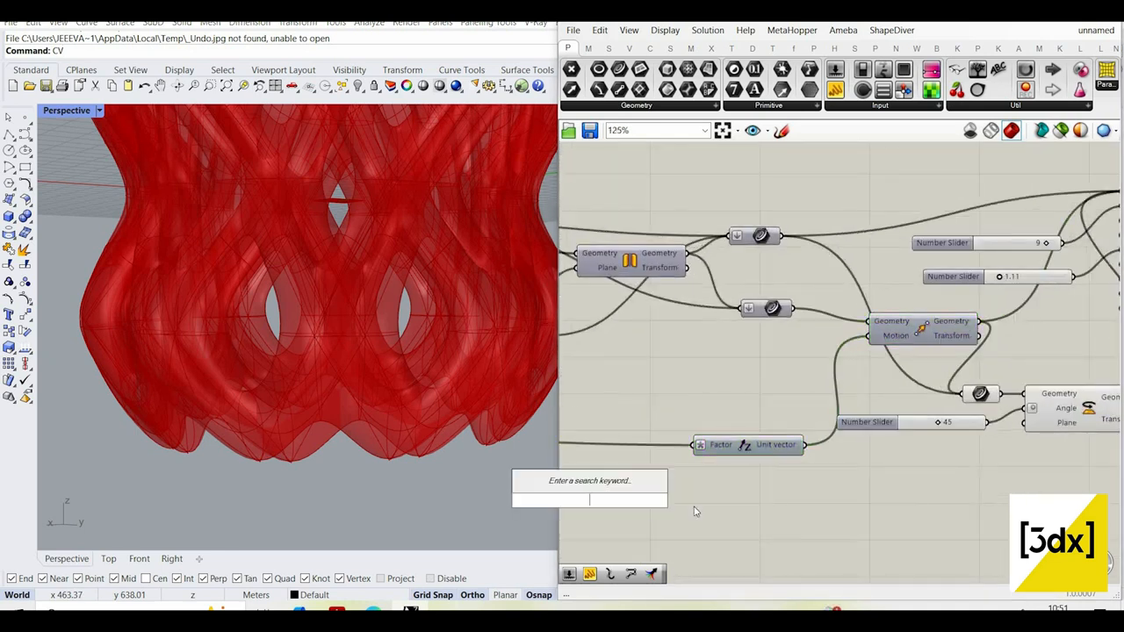
{"action": "type", "text": "60"}
{"action": "key", "text": "Return"}
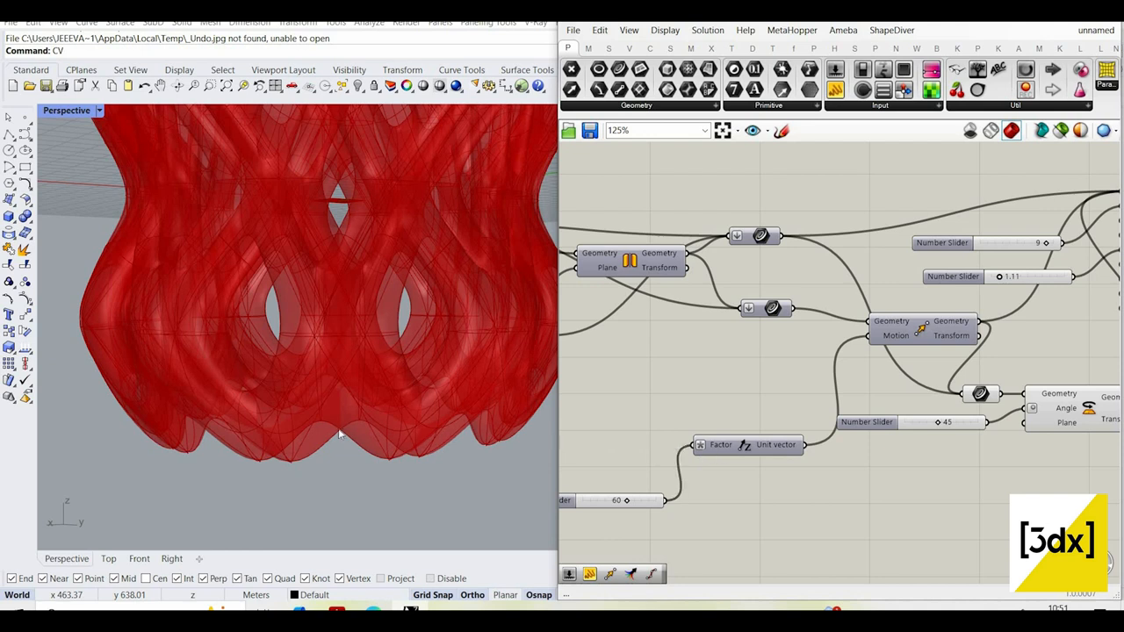
{"action": "scroll", "coordinate": [378, 405], "scroll_direction": "down", "scroll_amount": 5}
{"action": "scroll", "coordinate": [702, 449], "scroll_direction": "up", "scroll_amount": 3}
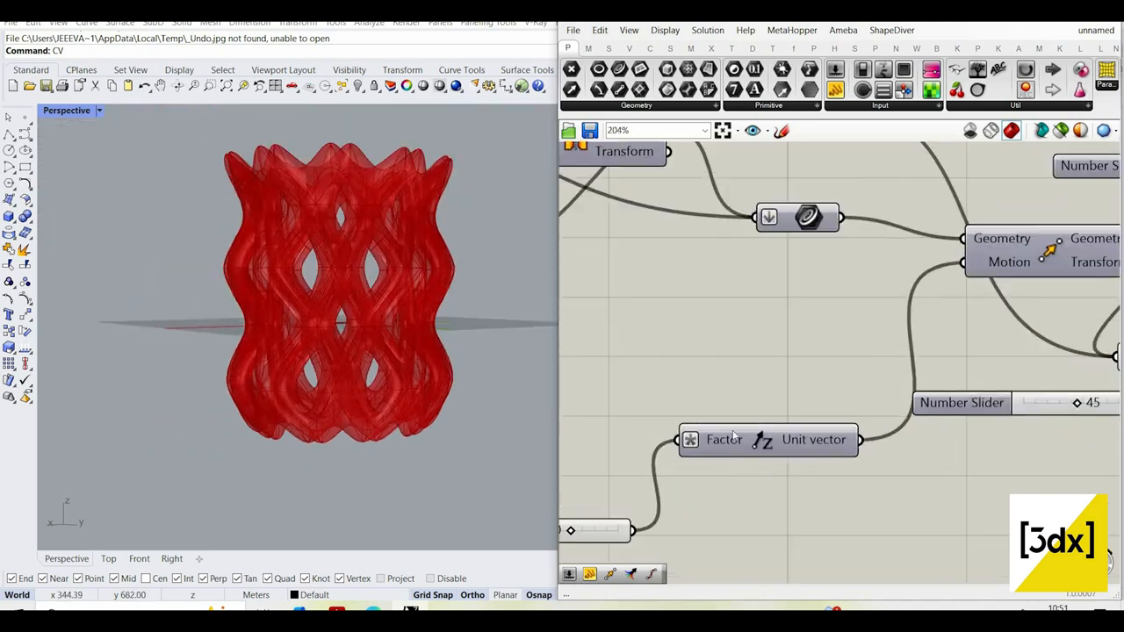
- Try grafting and flattening the Factor input of the Unit Z component
{"action": "right_click", "coordinate": [699, 442]}
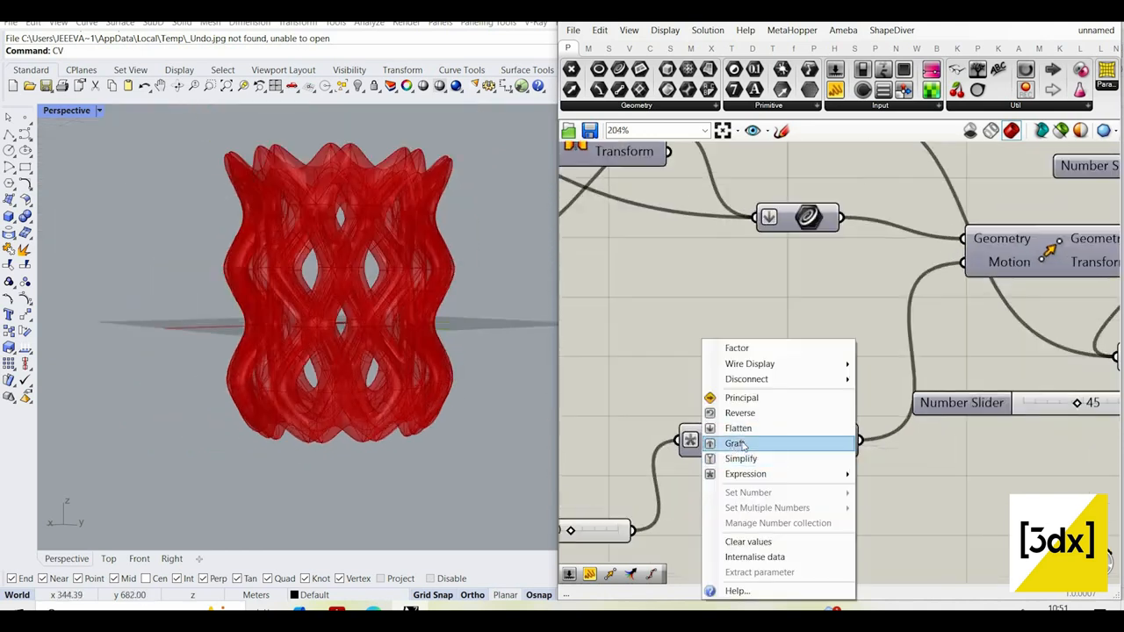
{"action": "left_click", "coordinate": [734, 443]}
{"action": "right_click", "coordinate": [725, 432]}
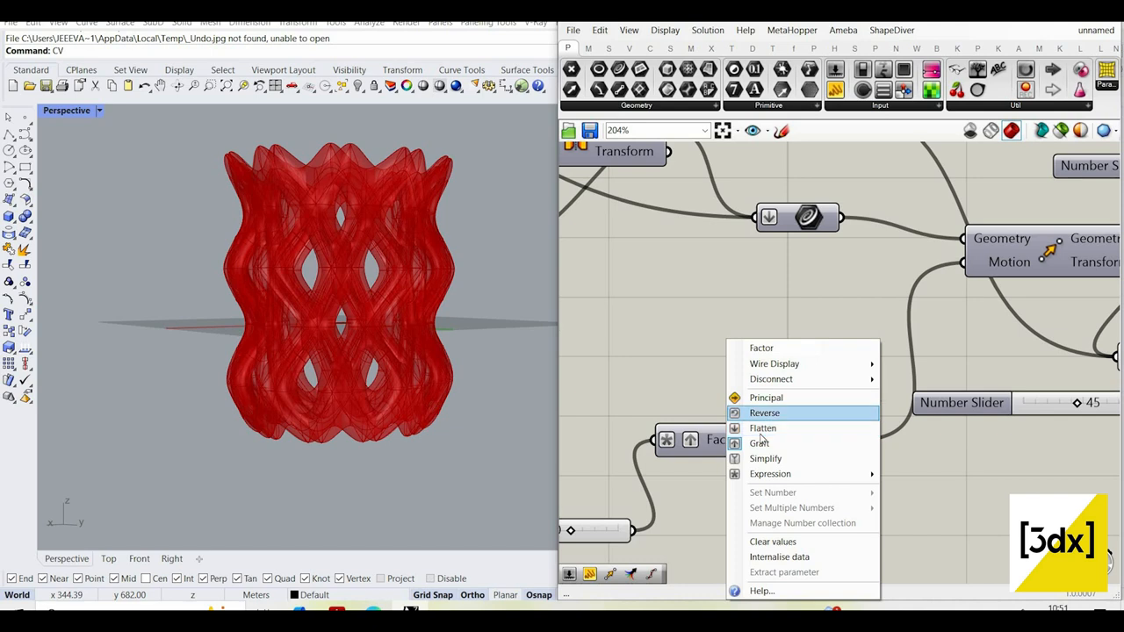
{"action": "left_click", "coordinate": [745, 427]}
- Remove the expression and the flattening from the Unit Z component's Factor input
{"action": "right_click", "coordinate": [726, 439]}
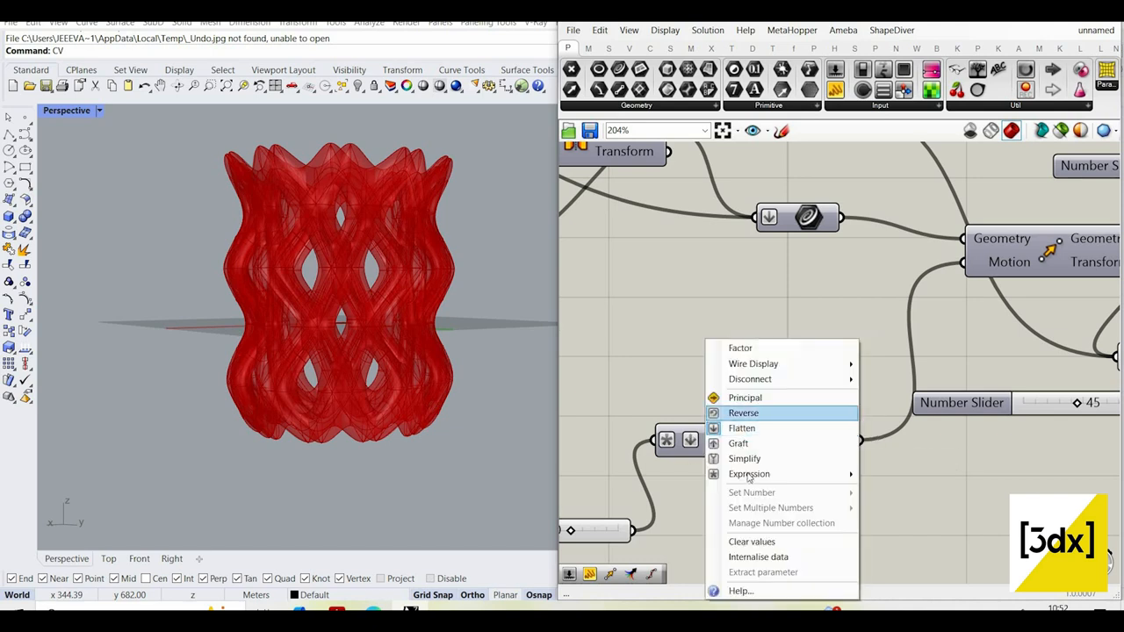
{"action": "mouse_move", "coordinate": [842, 481]}
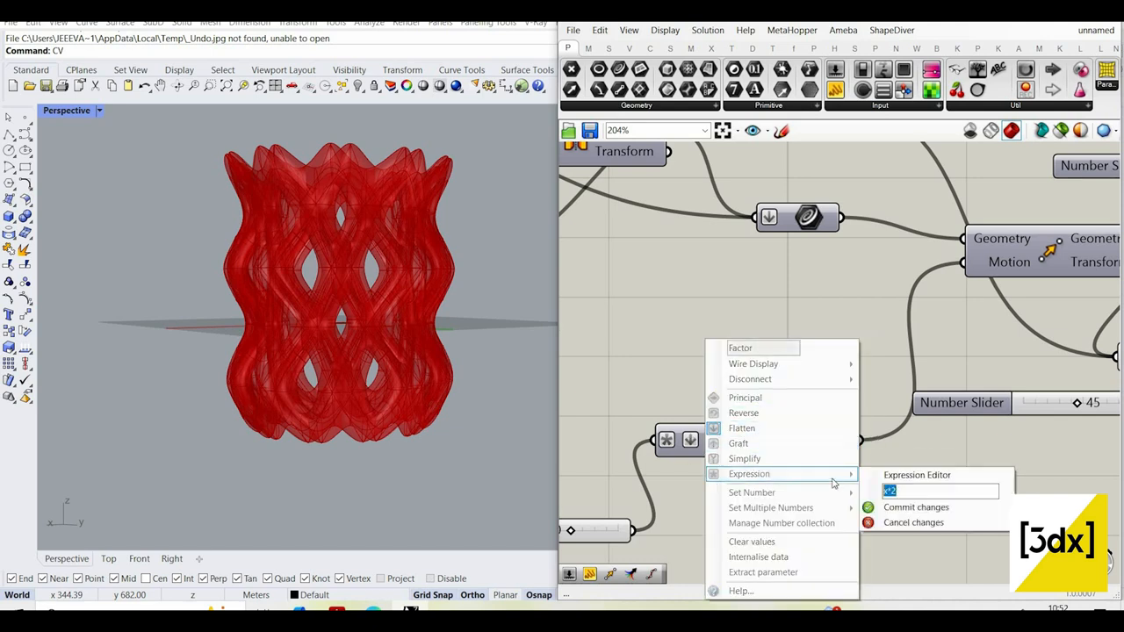
{"action": "left_click", "coordinate": [872, 508]}
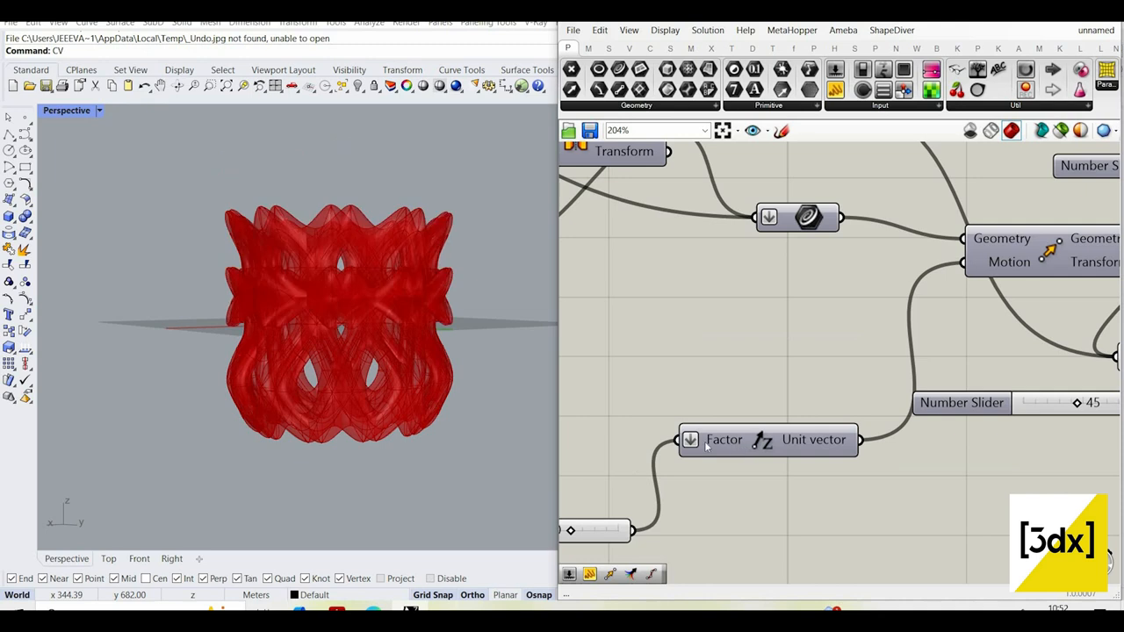
{"action": "right_click", "coordinate": [753, 440]}
{"action": "left_click", "coordinate": [747, 480]}
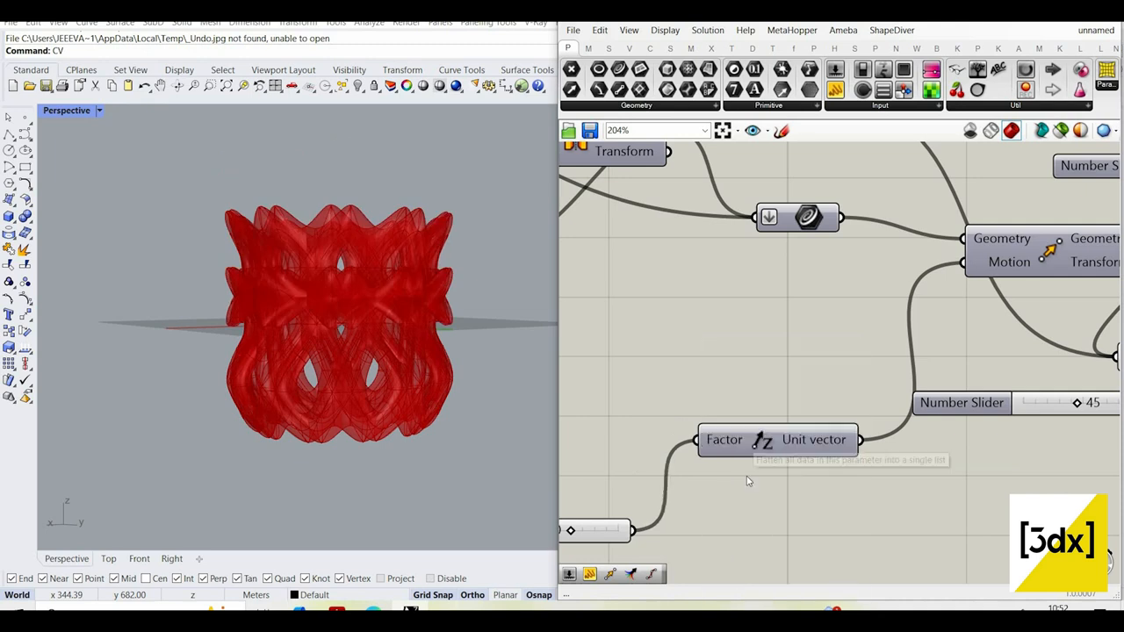
- Inspect the last Move component's geometry in the lattice and restore the Unit Z Factor input's earlier connection and expression
{"action": "scroll", "coordinate": [938, 392], "scroll_direction": "down", "scroll_amount": 5}
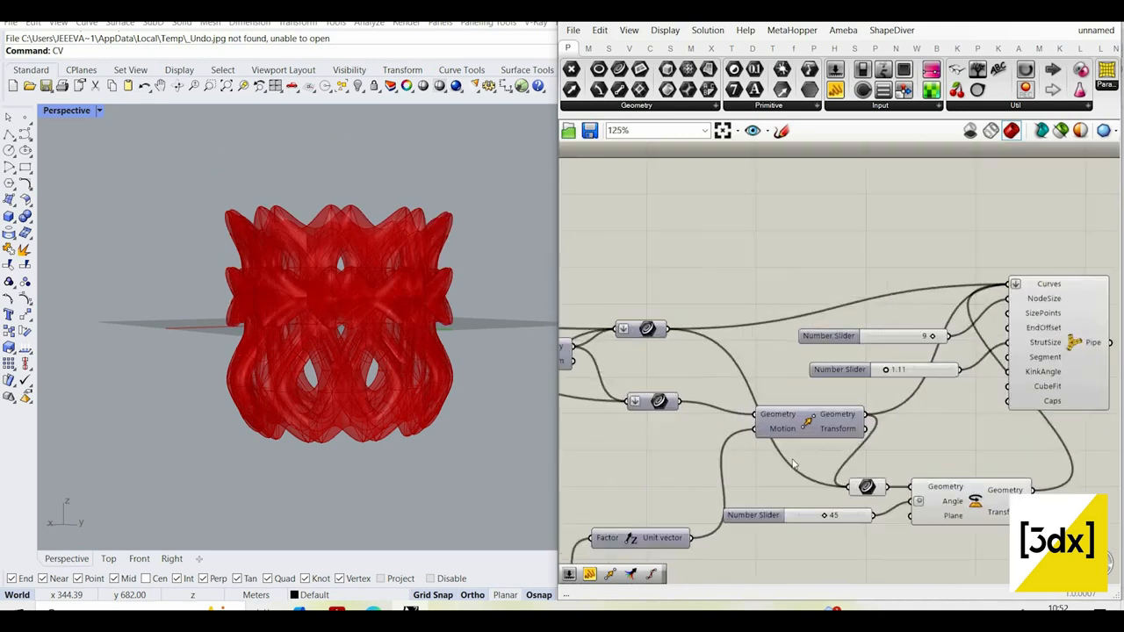
{"action": "scroll", "coordinate": [815, 441], "scroll_direction": "up", "scroll_amount": 3}
{"action": "left_click", "coordinate": [945, 330]}
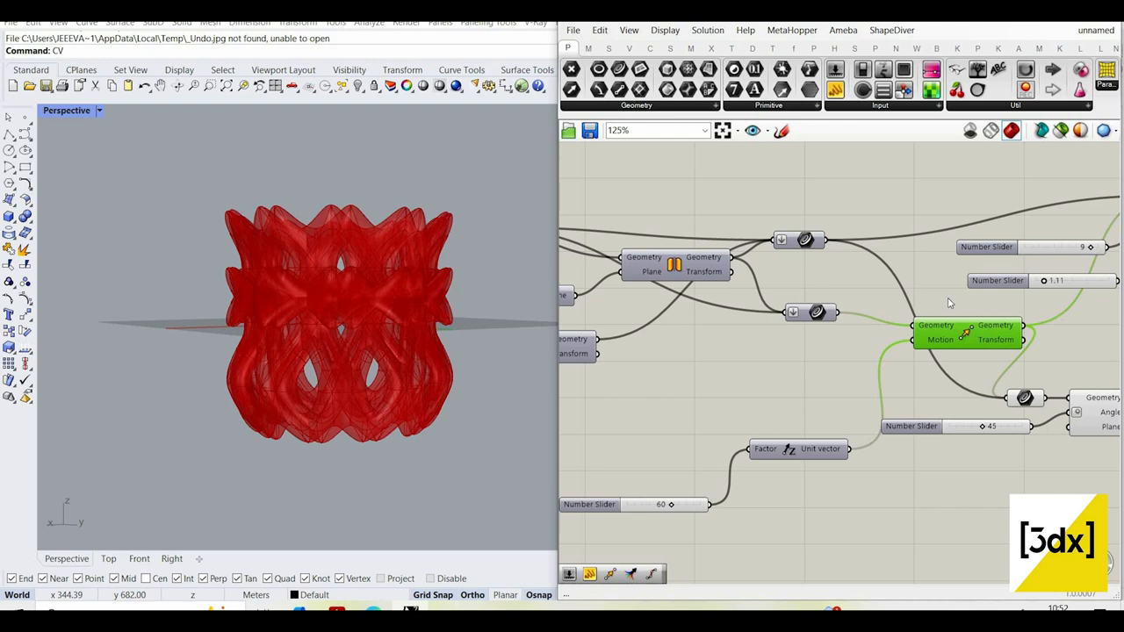
{"action": "right_click", "coordinate": [937, 293]}
{"action": "left_click", "coordinate": [975, 300]}
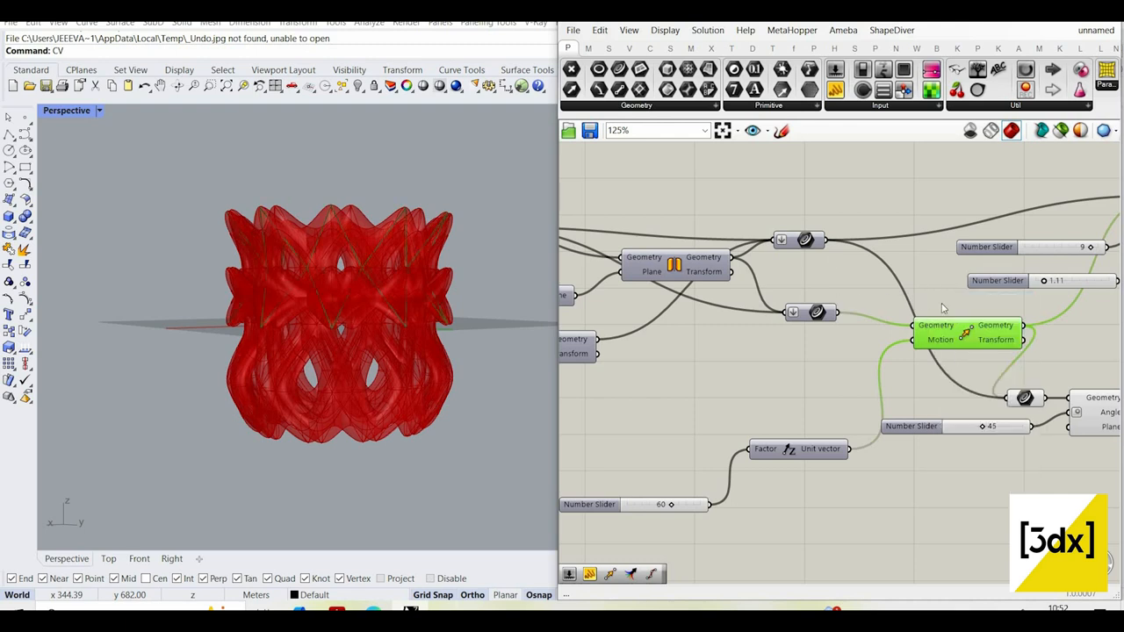
{"action": "scroll", "coordinate": [964, 430], "scroll_direction": "down", "scroll_amount": 2}
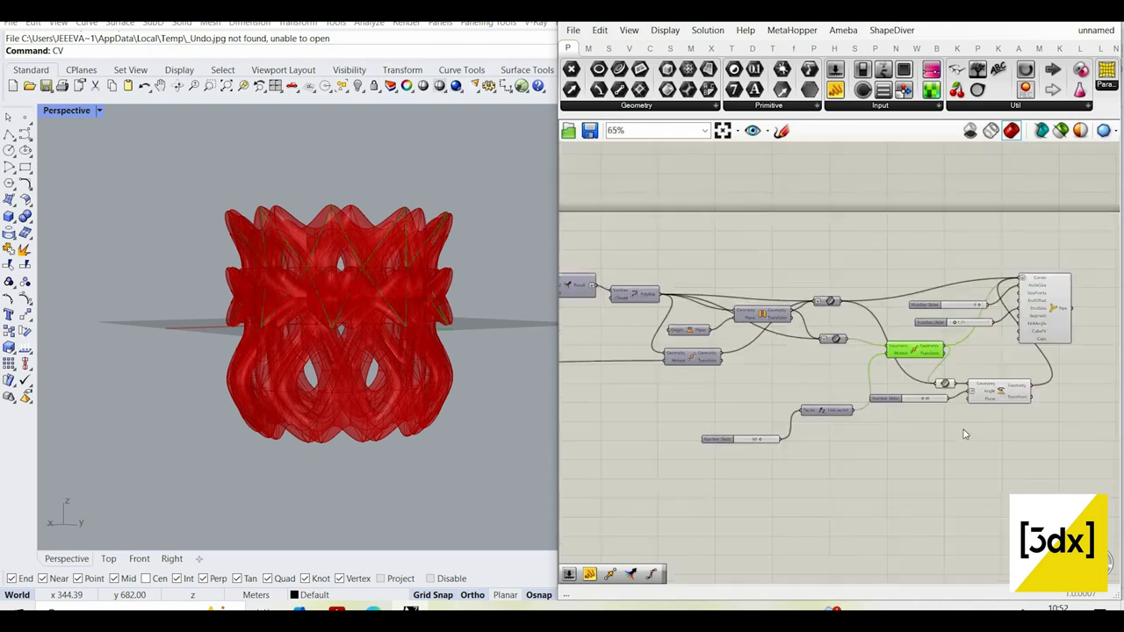
{"action": "left_click", "coordinate": [964, 434]}
{"action": "scroll", "coordinate": [786, 437], "scroll_direction": "up", "scroll_amount": 5}
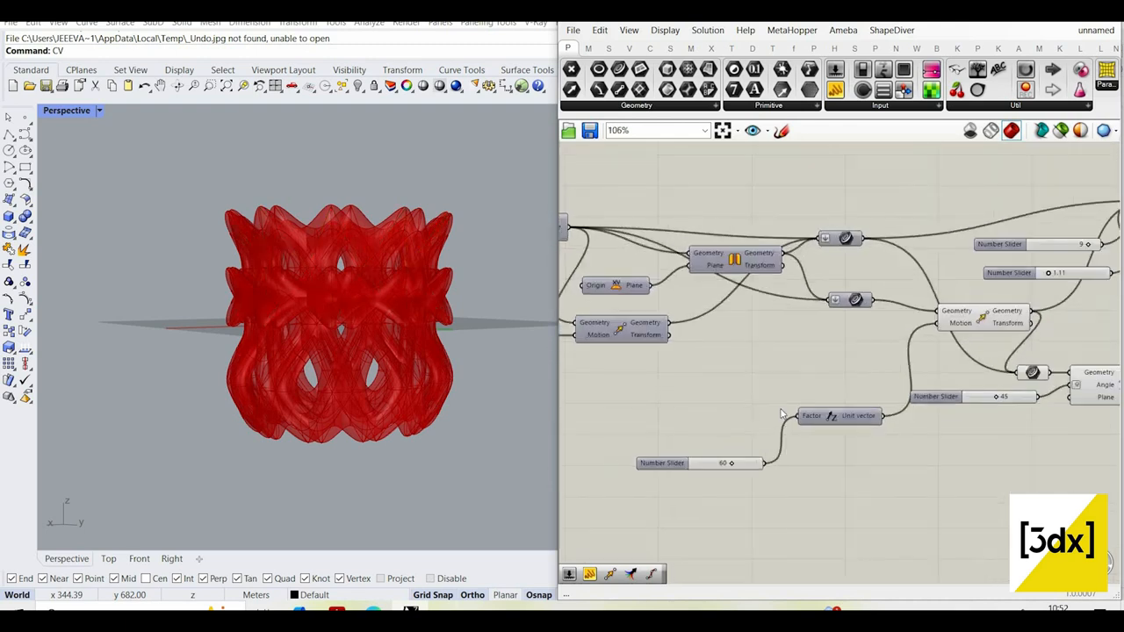
{"action": "scroll", "coordinate": [837, 454], "scroll_direction": "down", "scroll_amount": 3}
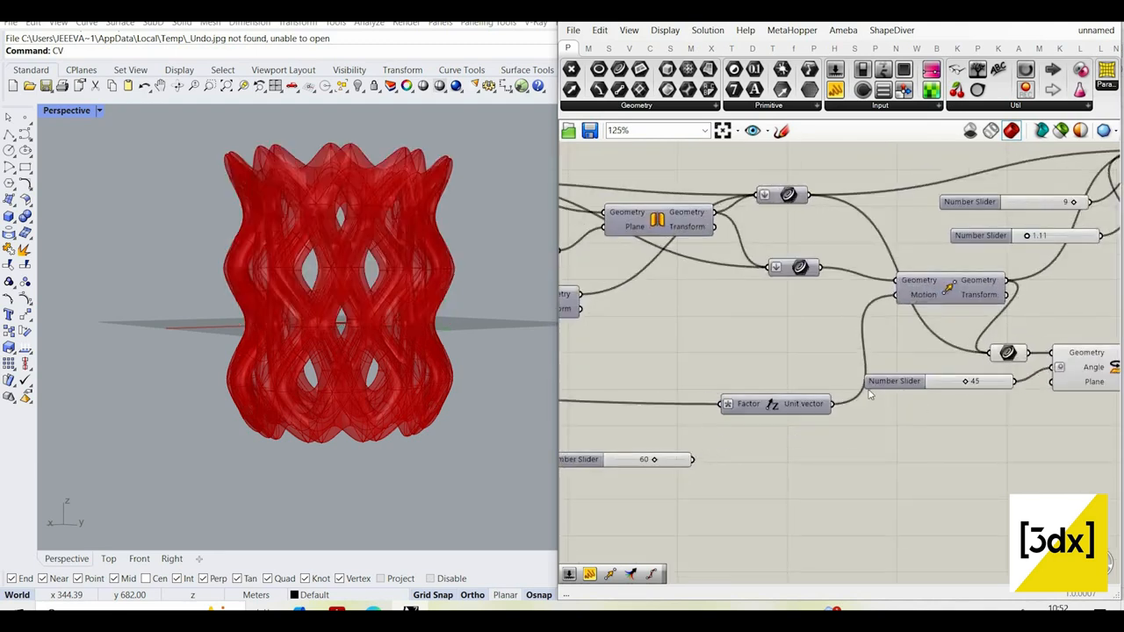
- Move the geometry parameter, the 45 slider and the Rotate component together to free canvas space beyond the last Move
{"action": "scroll", "coordinate": [793, 438], "scroll_direction": "down", "scroll_amount": 5}
{"action": "scroll", "coordinate": [957, 405], "scroll_direction": "up", "scroll_amount": 4}
{"action": "left_click_drag", "start_coordinate": [813, 452], "coordinate": [725, 376]}
{"action": "left_click_drag", "start_coordinate": [755, 396], "coordinate": [917, 429]}
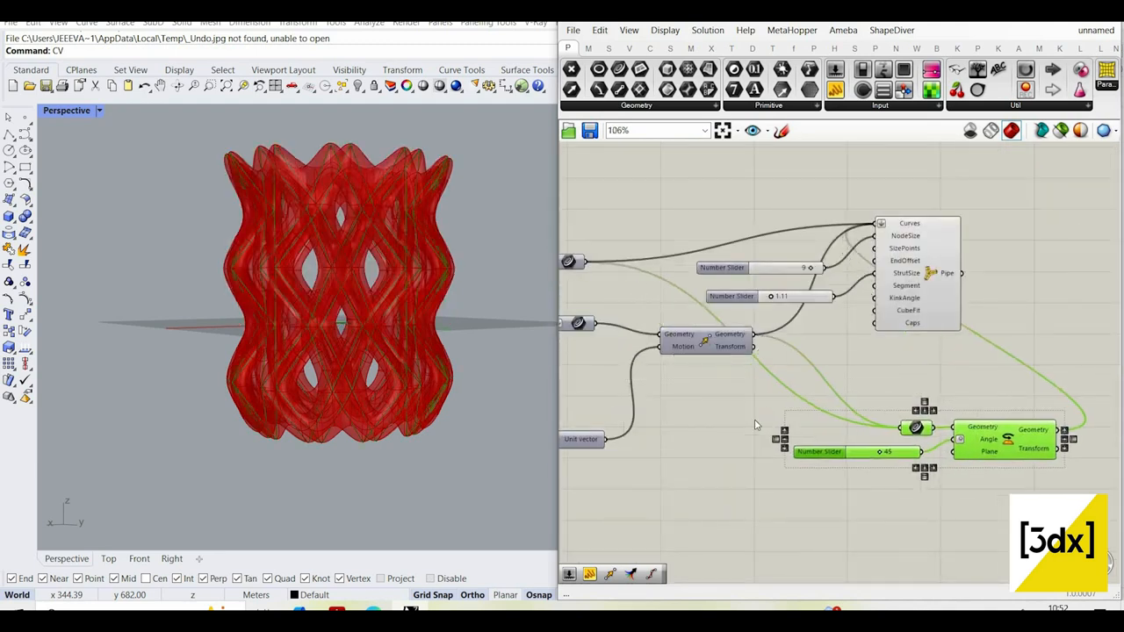
{"action": "double_click", "coordinate": [756, 405]}
- Duplicate the Move component, chain it after the original's geometry and make its output the only source of the geometry parameter before Rotate
{"action": "left_click", "coordinate": [703, 340]}
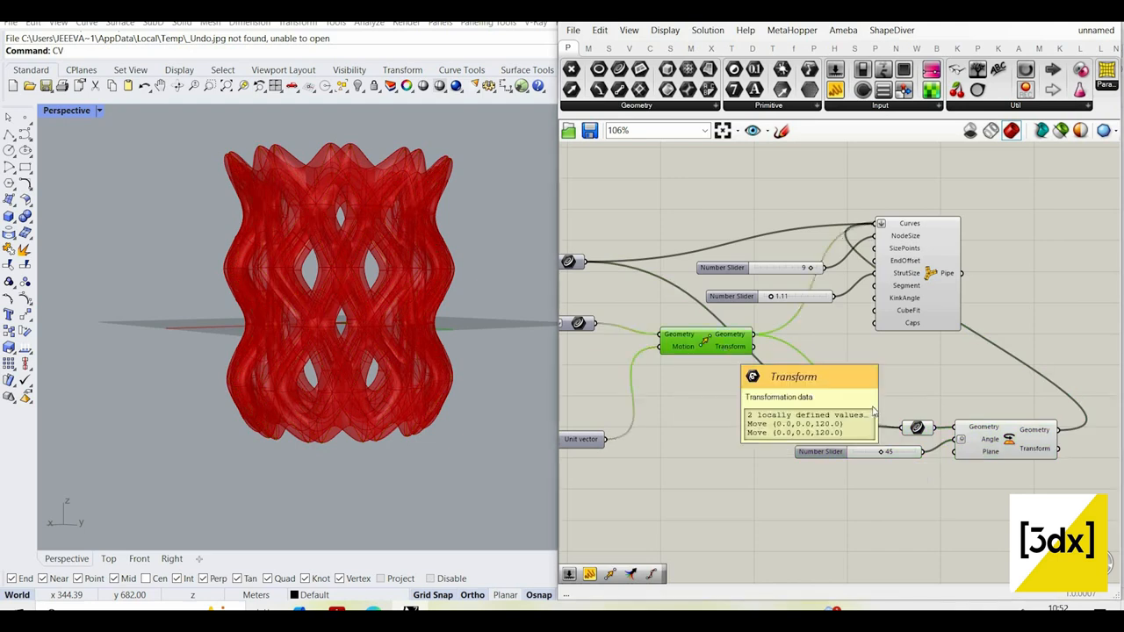
{"action": "key", "text": "ctrl+c"}
{"action": "key", "text": "ctrl+v"}
{"action": "left_click_drag", "start_coordinate": [711, 347], "coordinate": [715, 399]}
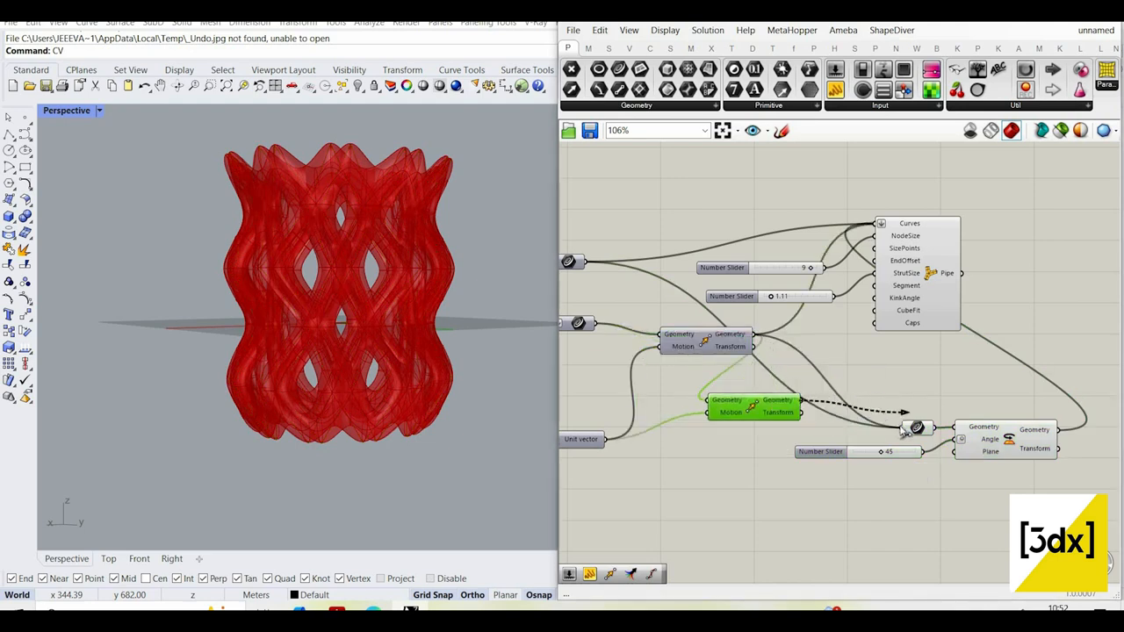
{"action": "left_click_drag", "start_coordinate": [909, 429], "coordinate": [906, 428]}
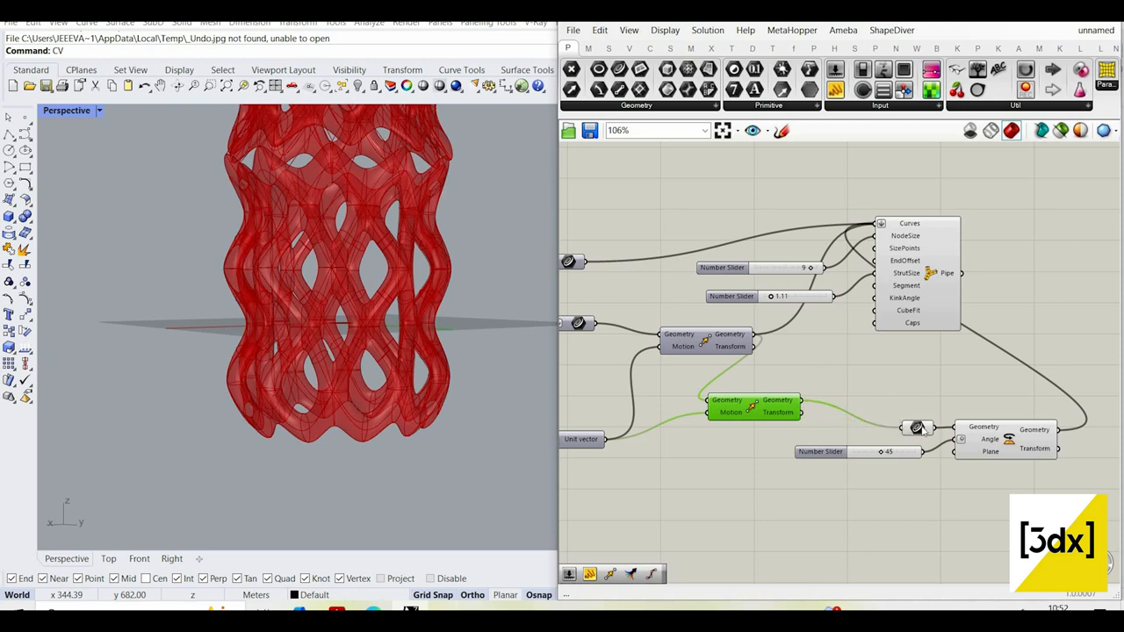
- Line up the geometry parameter and the Rotate component beside the duplicated Move
{"action": "left_click_drag", "start_coordinate": [914, 427], "coordinate": [855, 401]}
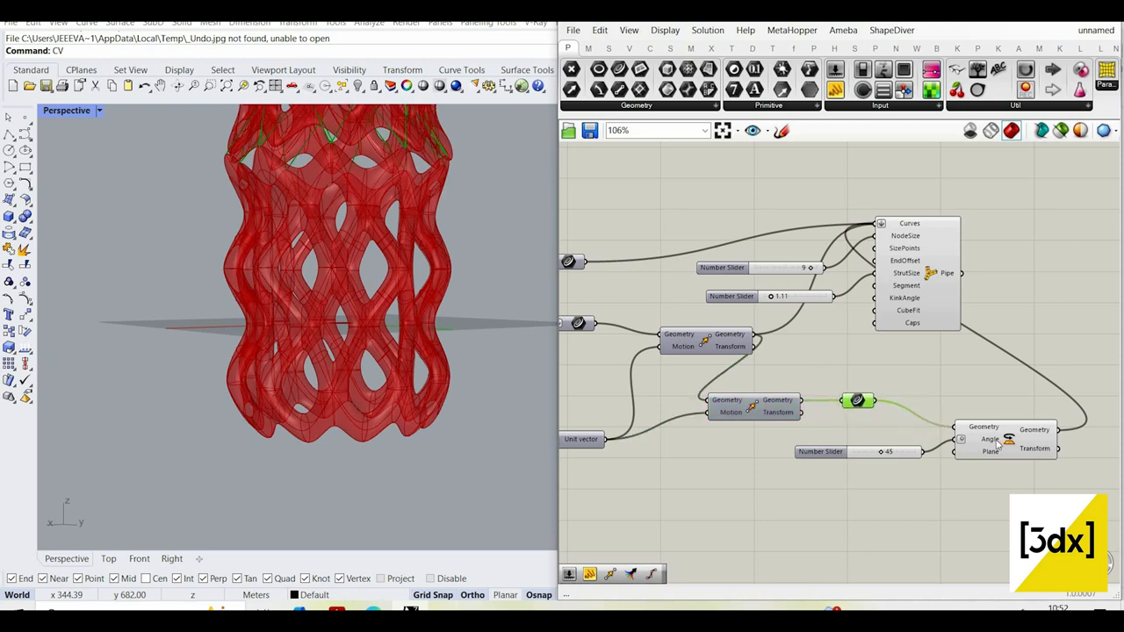
{"action": "left_click_drag", "start_coordinate": [1051, 454], "coordinate": [998, 427]}
{"action": "scroll", "coordinate": [870, 413], "scroll_direction": "down", "scroll_amount": 4}
{"action": "scroll", "coordinate": [789, 439], "scroll_direction": "up", "scroll_amount": 4}
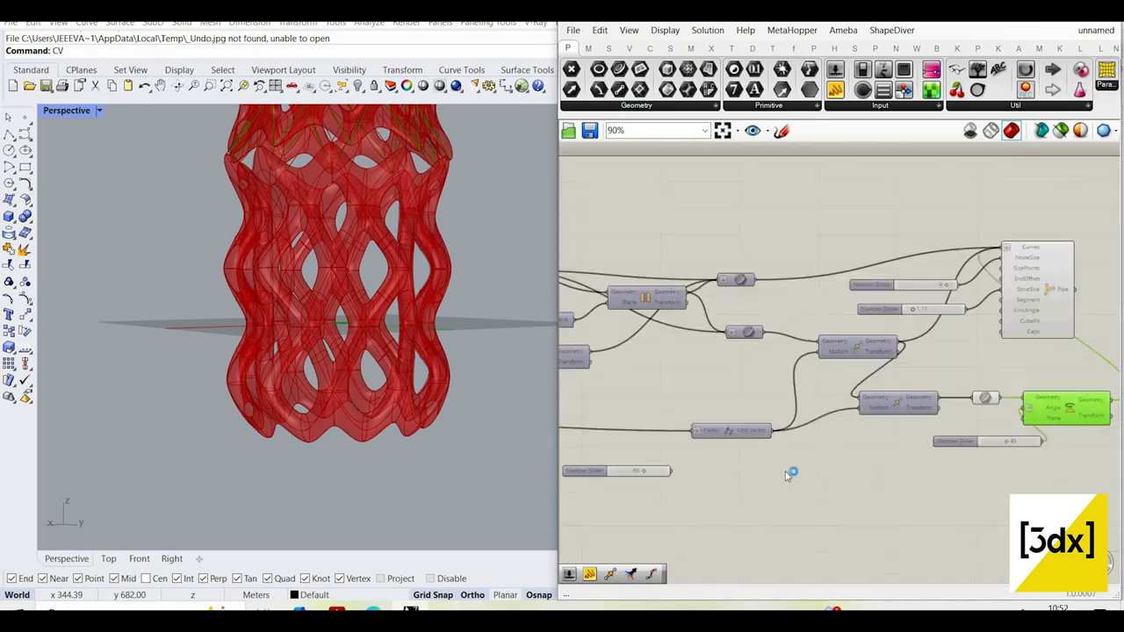
- Duplicate the Unit Z component and connect the copy's unit vector to the second Move's Motion input
{"action": "scroll", "coordinate": [793, 427], "scroll_direction": "up", "scroll_amount": 4}
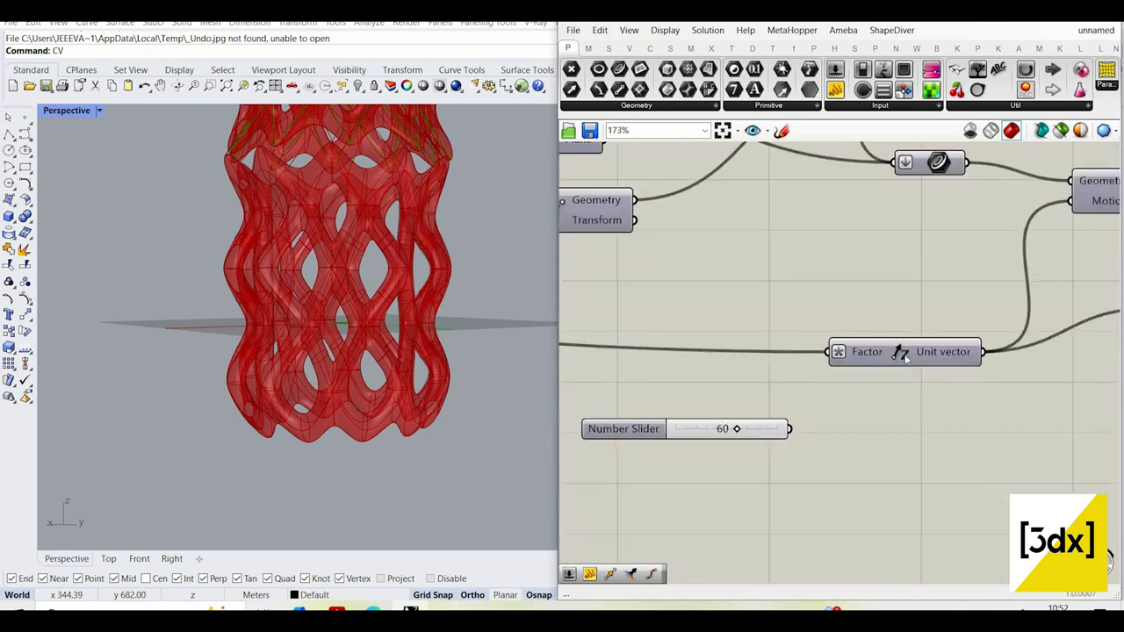
{"action": "left_click", "coordinate": [907, 359]}
{"action": "key", "text": "ctrl+c"}
{"action": "key", "text": "ctrl+shift+v"}
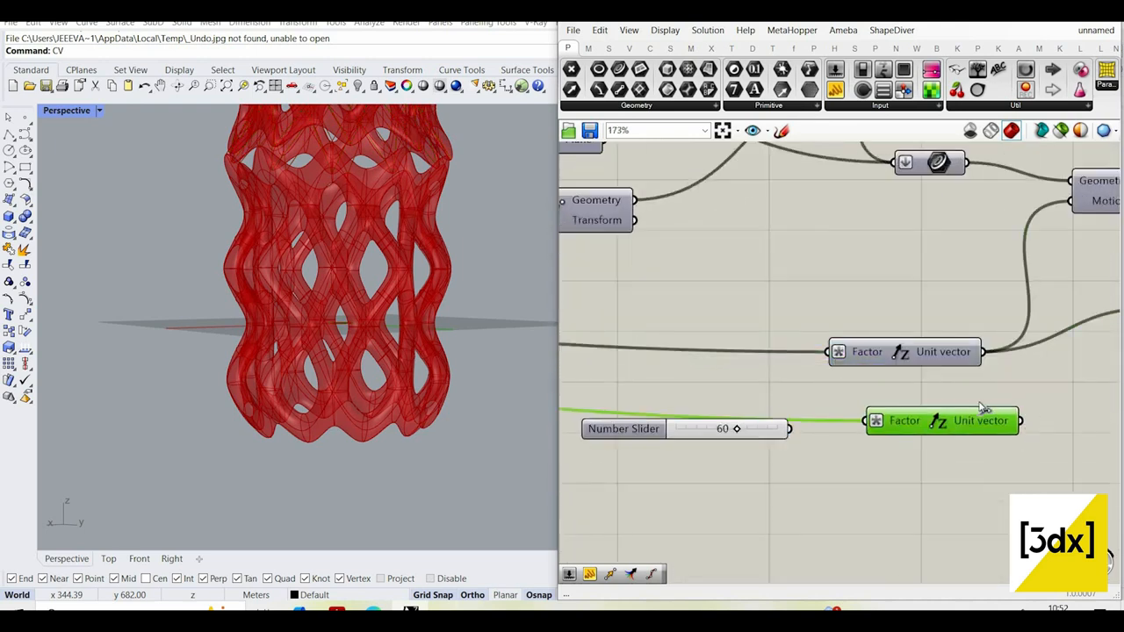
{"action": "left_click_drag", "start_coordinate": [1043, 353], "coordinate": [1034, 349]}
- Drive the copied Unit Z's Factor input with the 60 slider and inspect the geometry entering Rotate
{"action": "scroll", "coordinate": [1046, 356], "scroll_direction": "down", "scroll_amount": 1}
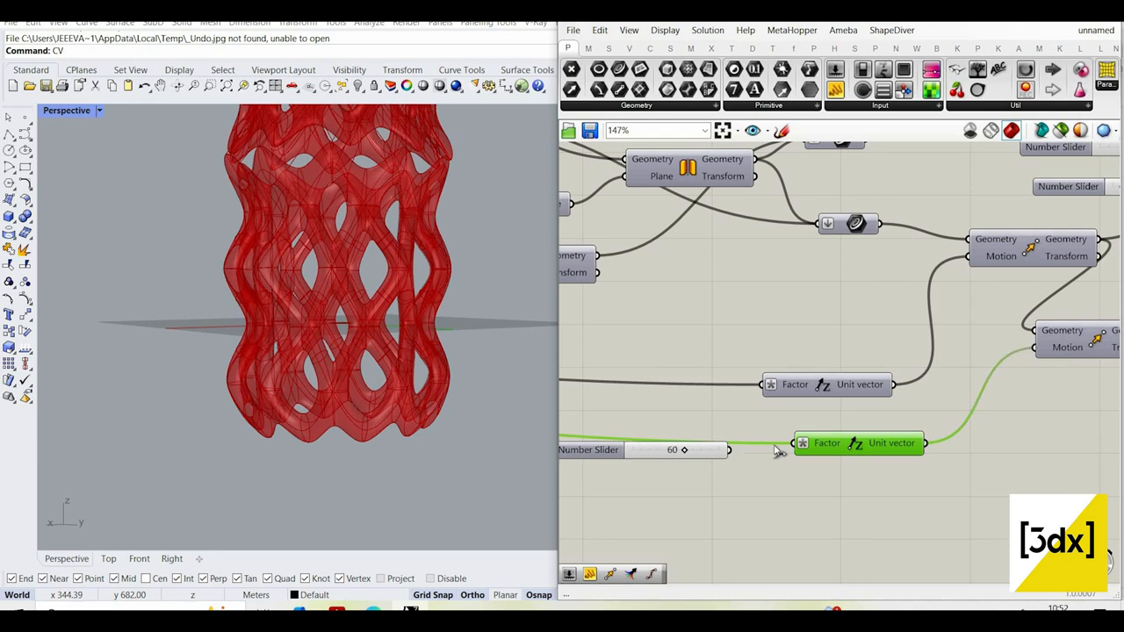
{"action": "scroll", "coordinate": [963, 398], "scroll_direction": "down", "scroll_amount": 2}
{"action": "right_click_drag", "start_coordinate": [963, 398], "coordinate": [803, 441]}
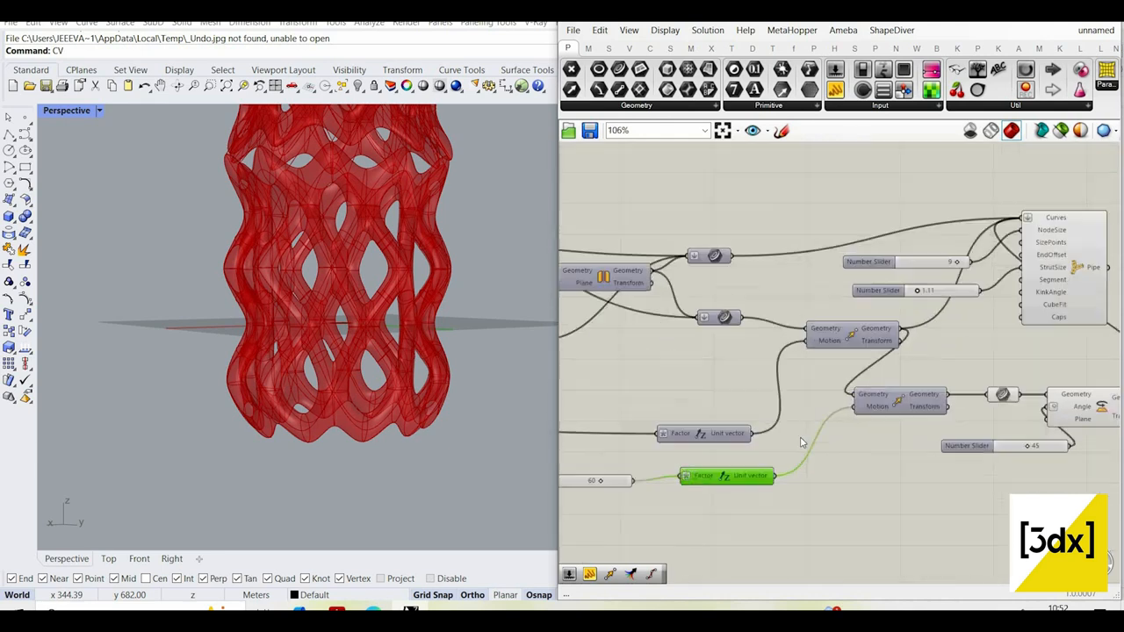
{"action": "scroll", "coordinate": [802, 442], "scroll_direction": "up", "scroll_amount": 1}
{"action": "right_click", "coordinate": [785, 383]}
{"action": "left_click", "coordinate": [1022, 407]}
{"action": "left_click", "coordinate": [1022, 387]}
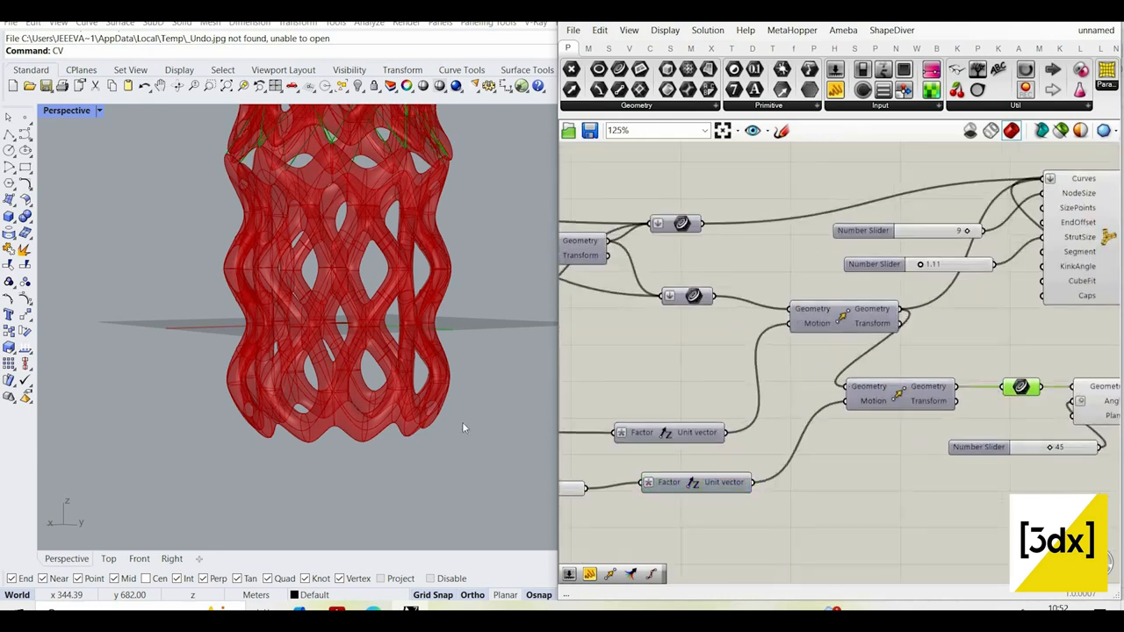
{"action": "scroll", "coordinate": [966, 413], "scroll_direction": "down", "scroll_amount": 4}
{"action": "scroll", "coordinate": [966, 389], "scroll_direction": "up", "scroll_amount": 3}
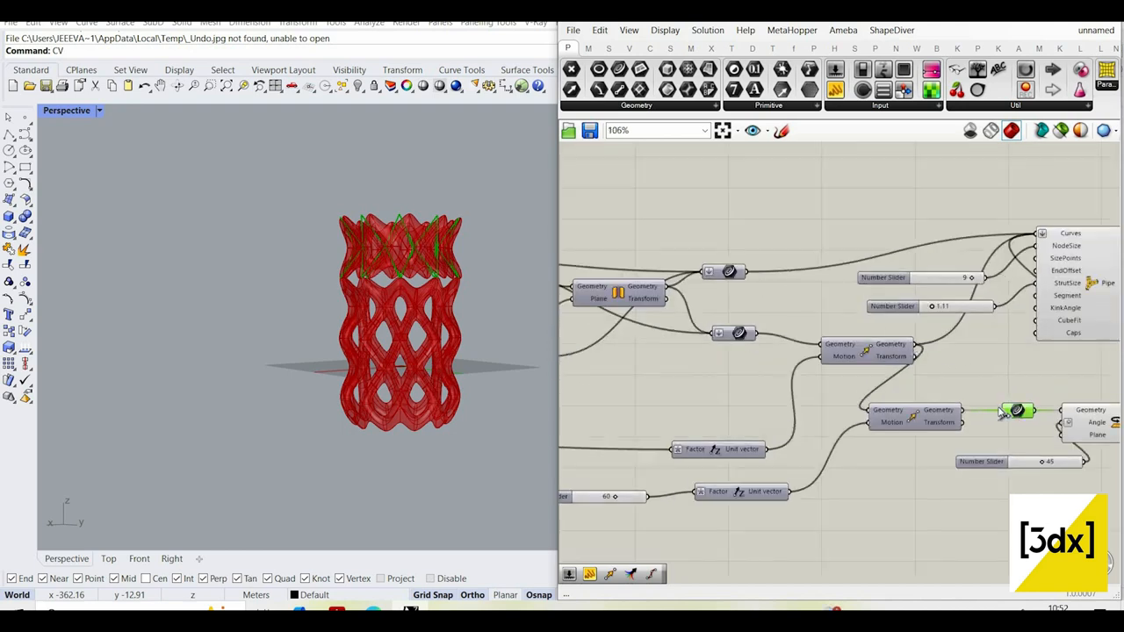
- Detach the second Move from the geometry parameter before Rotate and feed that parameter from the first Move and the upper geometry parameter
{"action": "left_click_drag", "start_coordinate": [918, 416], "coordinate": [966, 441]}
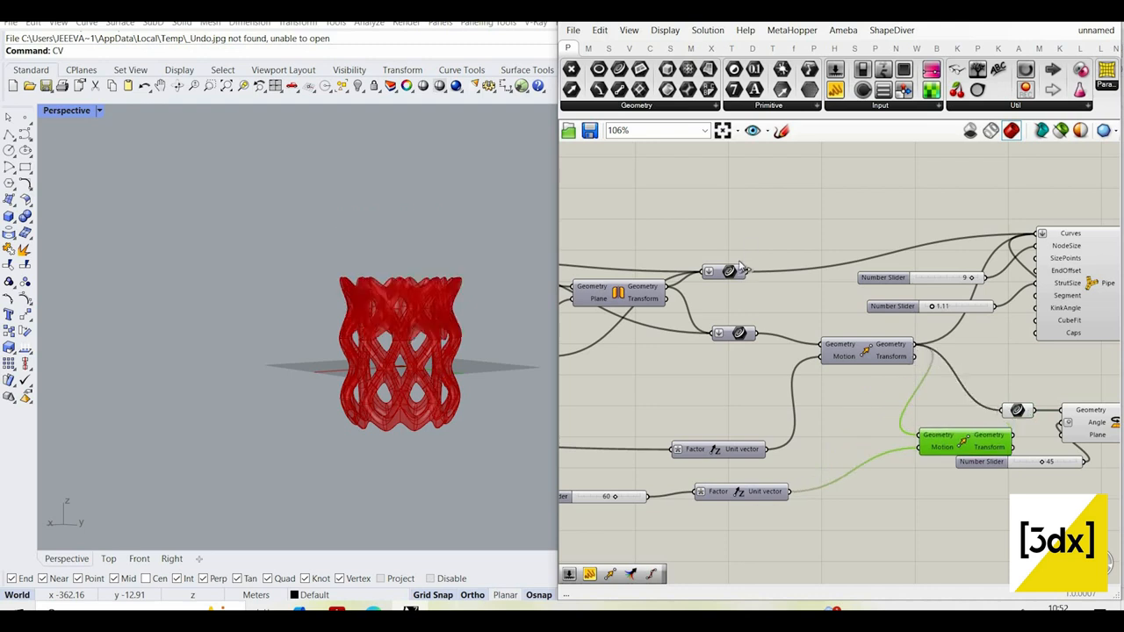
{"action": "left_click_drag", "start_coordinate": [748, 271], "coordinate": [1004, 415]}
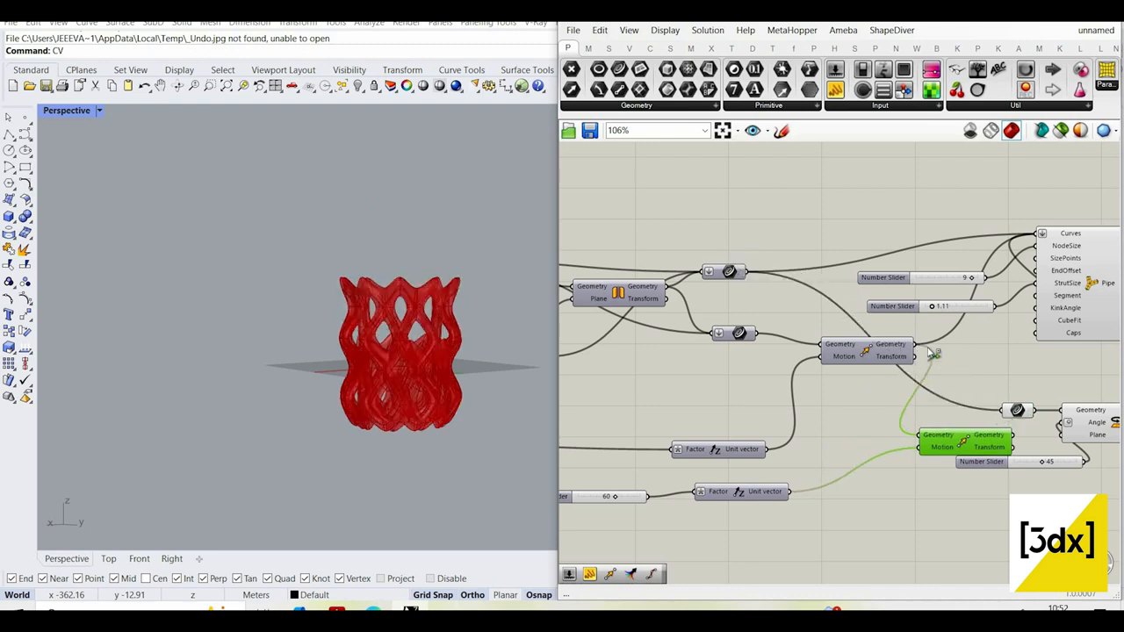
{"action": "scroll", "coordinate": [1029, 411], "scroll_direction": "up", "scroll_amount": 3}
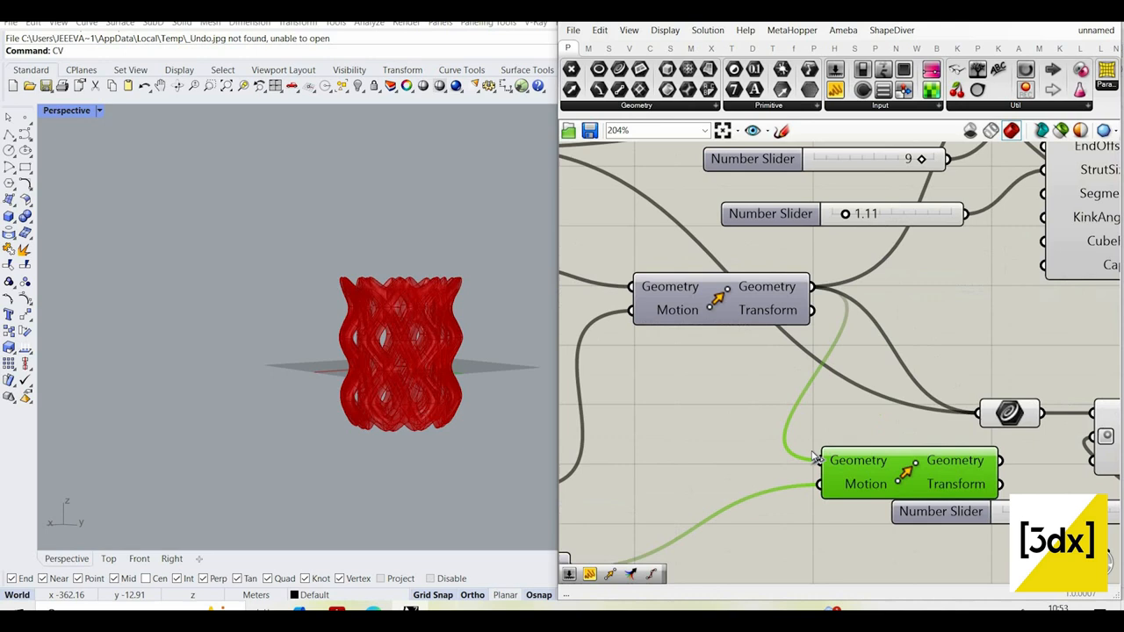
- Wire the second Move between the merged geometry parameter and the Rotate component's Geometry input, and inspect the lattice
{"action": "left_click_drag", "start_coordinate": [981, 441], "coordinate": [1016, 466]}
{"action": "left_click_drag", "start_coordinate": [1094, 435], "coordinate": [999, 484]}
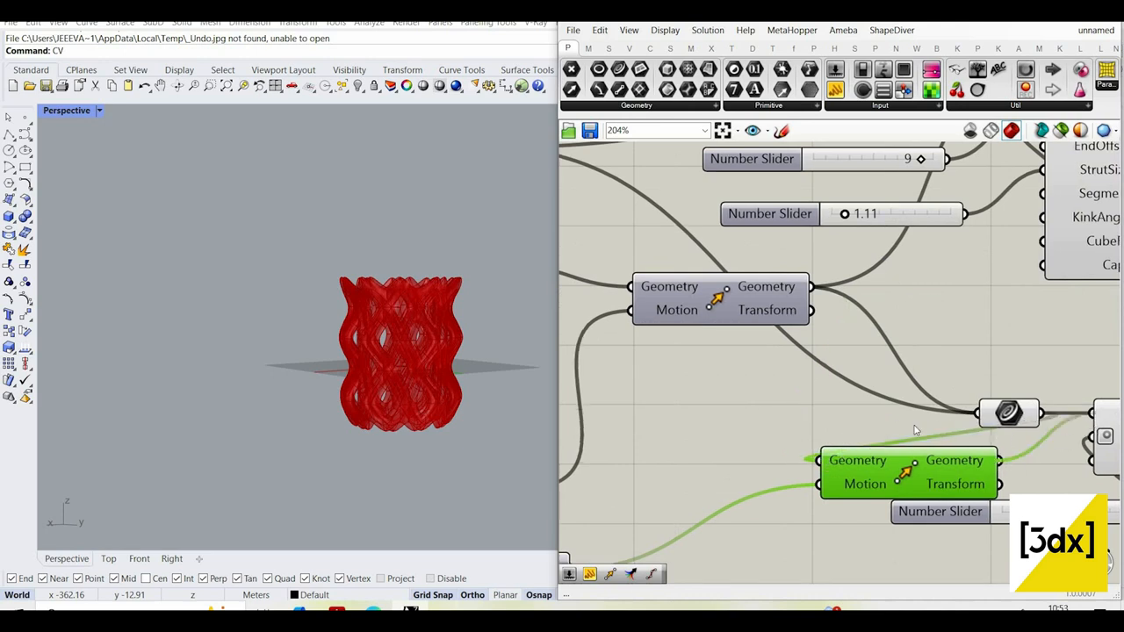
{"action": "scroll", "coordinate": [747, 398], "scroll_direction": "down", "scroll_amount": 4}
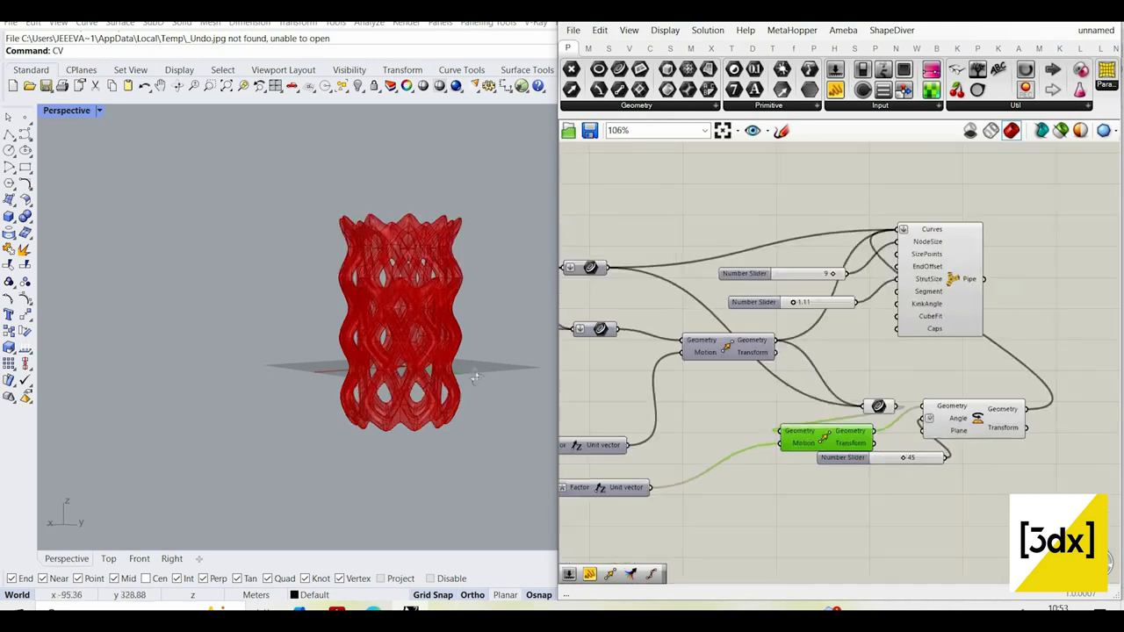
{"action": "scroll", "coordinate": [445, 348], "scroll_direction": "up", "scroll_amount": 5}
{"action": "scroll", "coordinate": [1010, 492], "scroll_direction": "down", "scroll_amount": 2}
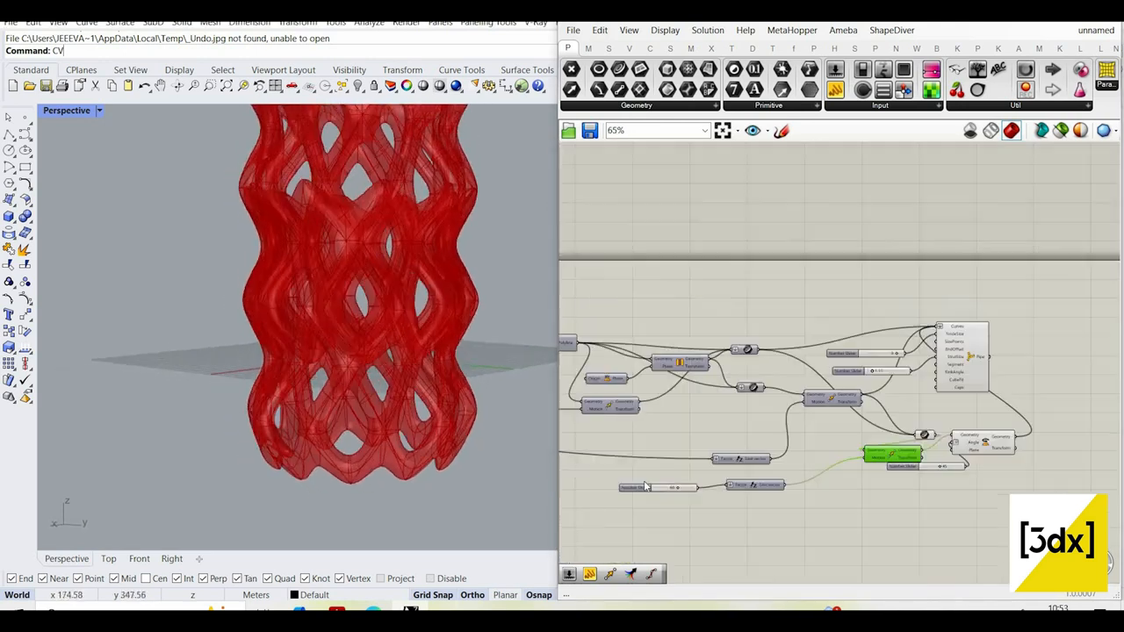
- Lower the slider driving the second Unit Z to 11 and inspect the lattice density from several angles
{"action": "scroll", "coordinate": [660, 498], "scroll_direction": "up", "scroll_amount": 5}
{"action": "left_click_drag", "start_coordinate": [629, 500], "coordinate": [591, 512]}
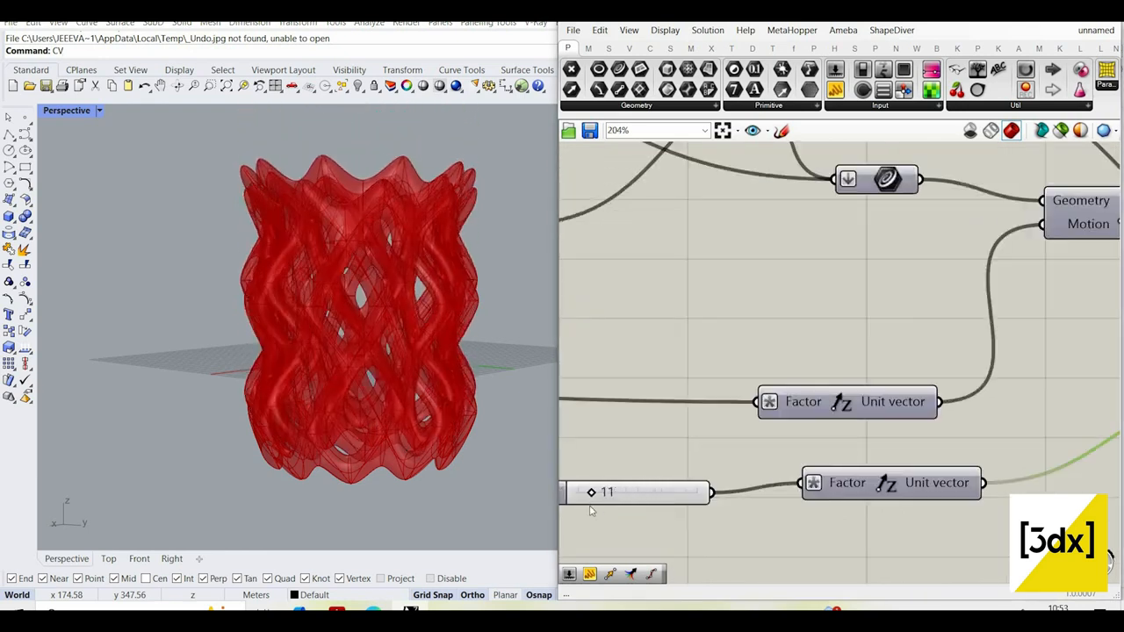
{"action": "right_click_drag", "start_coordinate": [336, 313], "coordinate": [452, 344]}
{"action": "scroll", "coordinate": [436, 266], "scroll_direction": "up", "scroll_amount": 6}
{"action": "scroll", "coordinate": [488, 257], "scroll_direction": "down", "scroll_amount": 7}
{"action": "scroll", "coordinate": [376, 278], "scroll_direction": "up", "scroll_amount": 6}
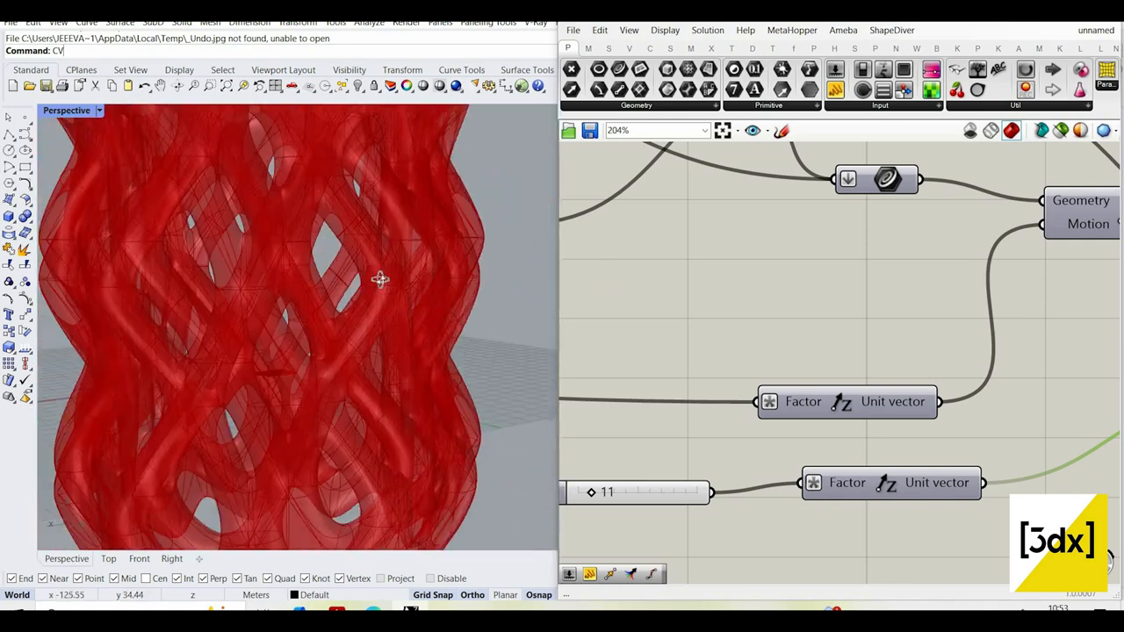
{"action": "scroll", "coordinate": [492, 369], "scroll_direction": "down", "scroll_amount": 6}
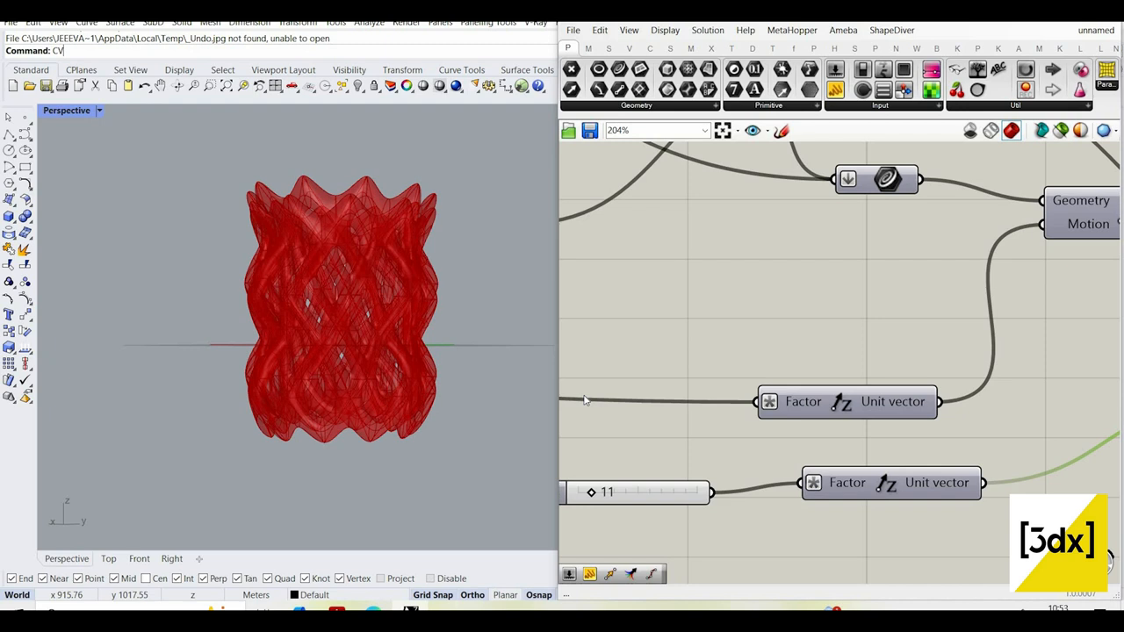
- Set the number slider driving the second Unit Z to 14
{"action": "scroll", "coordinate": [745, 468], "scroll_direction": "down", "scroll_amount": 1}
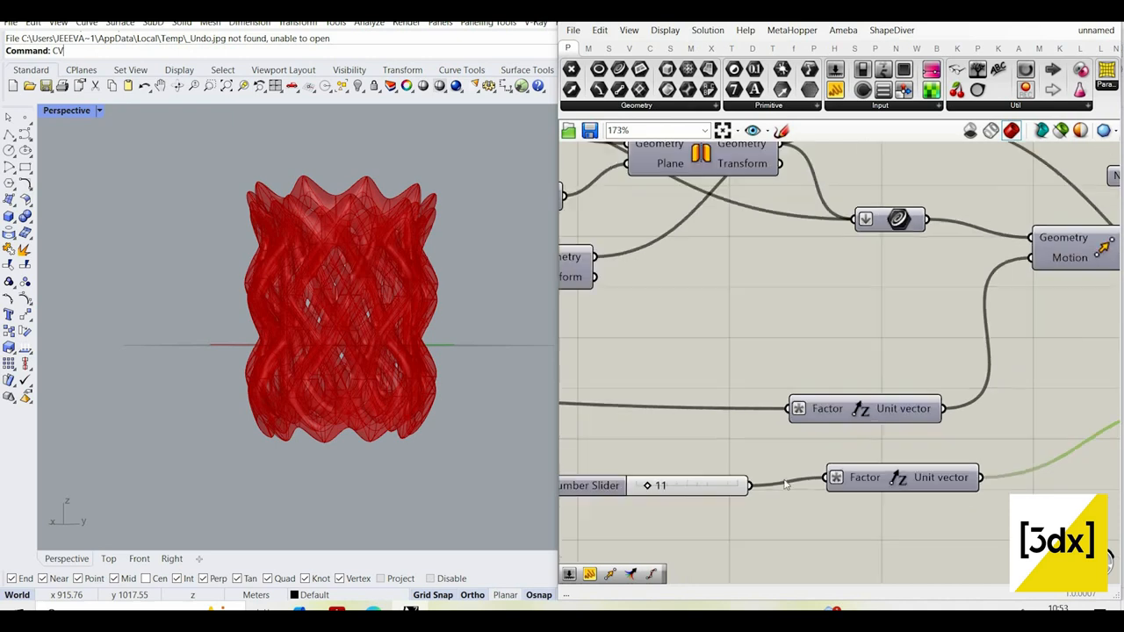
{"action": "scroll", "coordinate": [801, 468], "scroll_direction": "up", "scroll_amount": 5}
{"action": "left_click_drag", "start_coordinate": [803, 468], "coordinate": [814, 466]}
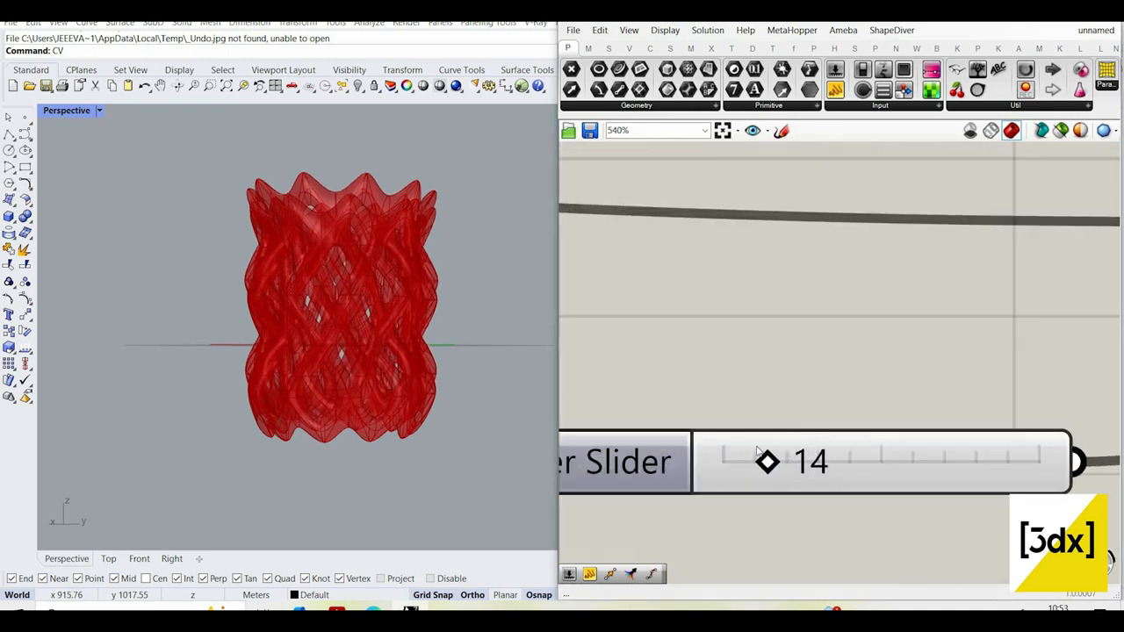
{"action": "scroll", "coordinate": [803, 404], "scroll_direction": "down", "scroll_amount": 3}
- Insert a relay on the first Unit Z's Factor wire and use it to feed the second Unit Z's Factor instead of the slider
{"action": "double_click", "coordinate": [803, 404]}
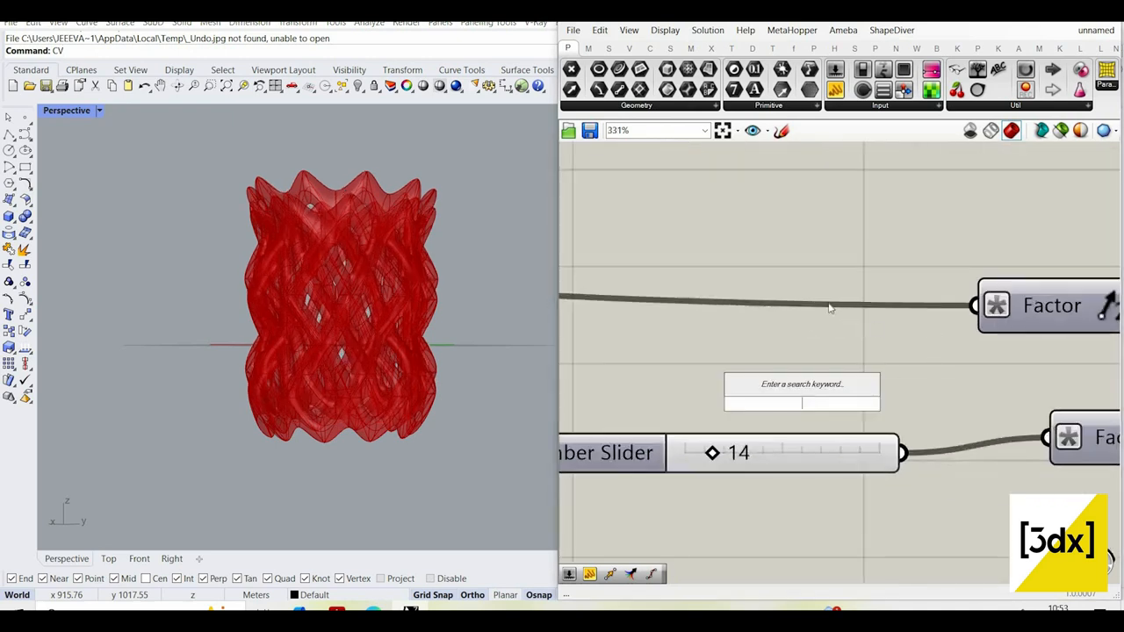
{"action": "double_click", "coordinate": [865, 306]}
{"action": "left_click_drag", "start_coordinate": [933, 430], "coordinate": [1045, 437]}
{"action": "scroll", "coordinate": [917, 404], "scroll_direction": "down", "scroll_amount": 2}
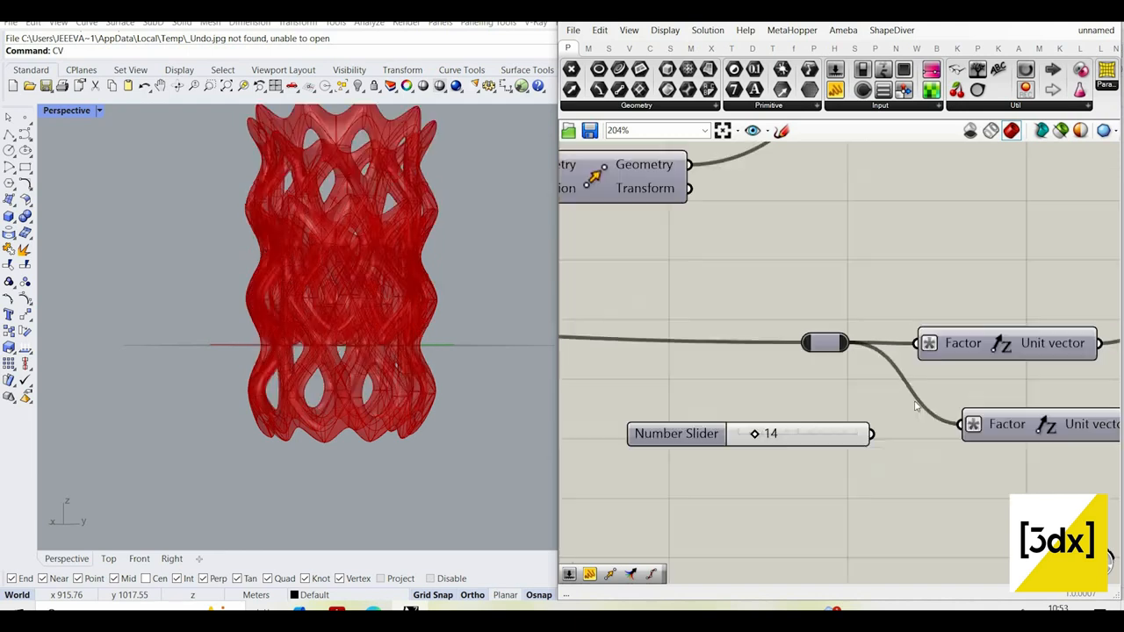
- Change the expression on the second Unit Z's Factor input to x/2 and inspect the resulting lattice
{"action": "scroll", "coordinate": [971, 439], "scroll_direction": "up", "scroll_amount": 2}
{"action": "right_click", "coordinate": [918, 411]}
{"action": "mouse_move", "coordinate": [959, 473]}
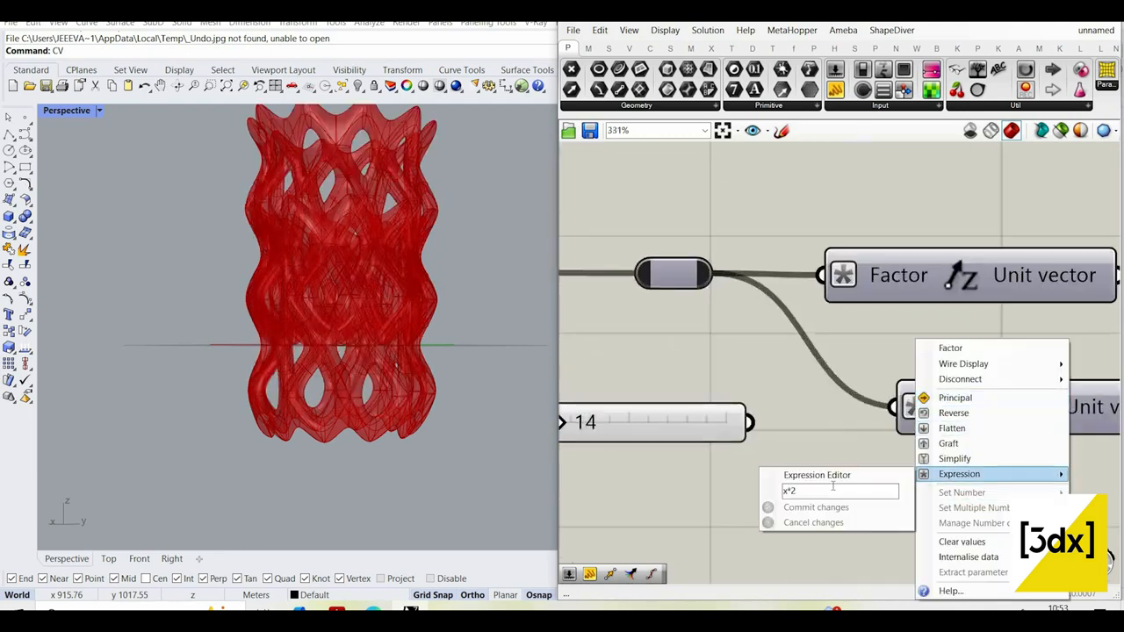
{"action": "left_click", "coordinate": [827, 491]}
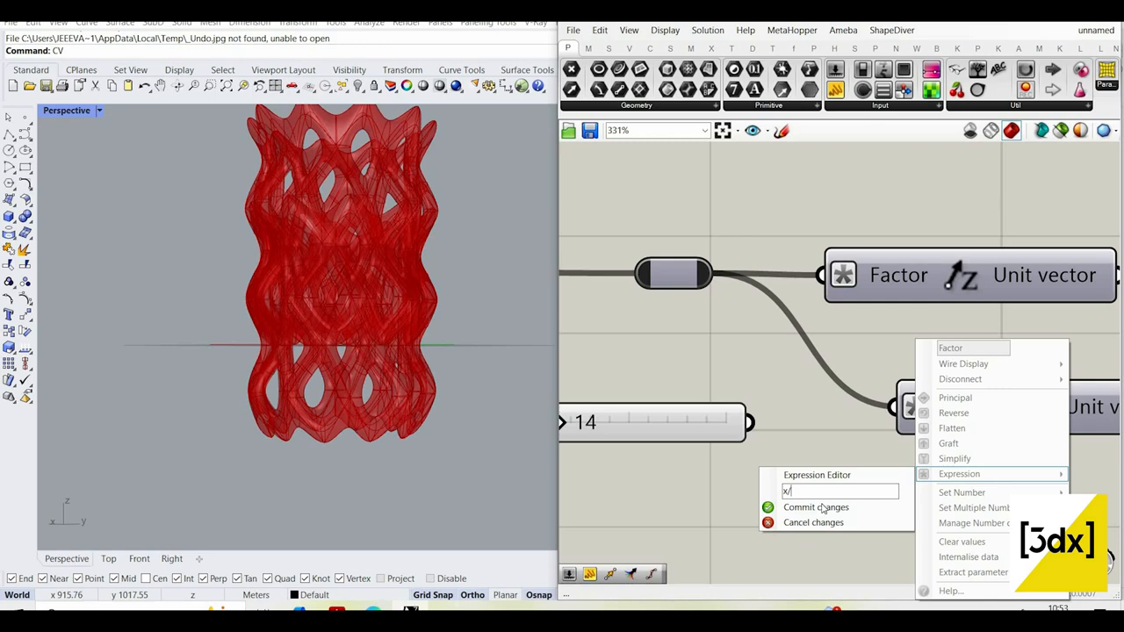
{"action": "type", "text": "x/2"}
{"action": "key", "text": "Return"}
{"action": "right_click_drag", "start_coordinate": [392, 382], "coordinate": [345, 263]}
{"action": "scroll", "coordinate": [328, 372], "scroll_direction": "up", "scroll_amount": 5}
{"action": "scroll", "coordinate": [358, 347], "scroll_direction": "down", "scroll_amount": 3}
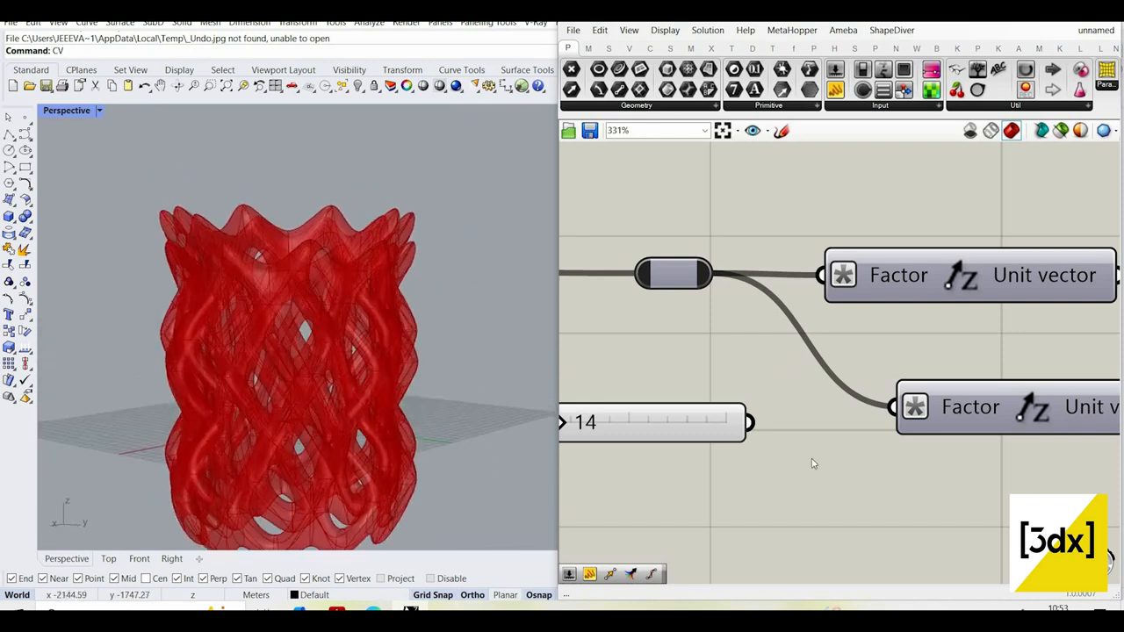
- Delete the disconnected number slider set to 14 beside the second Unit Z
{"action": "scroll", "coordinate": [810, 464], "scroll_direction": "down", "scroll_amount": 3}
{"action": "scroll", "coordinate": [746, 475], "scroll_direction": "up", "scroll_amount": 2}
{"action": "left_click_drag", "start_coordinate": [745, 477], "coordinate": [627, 358]}
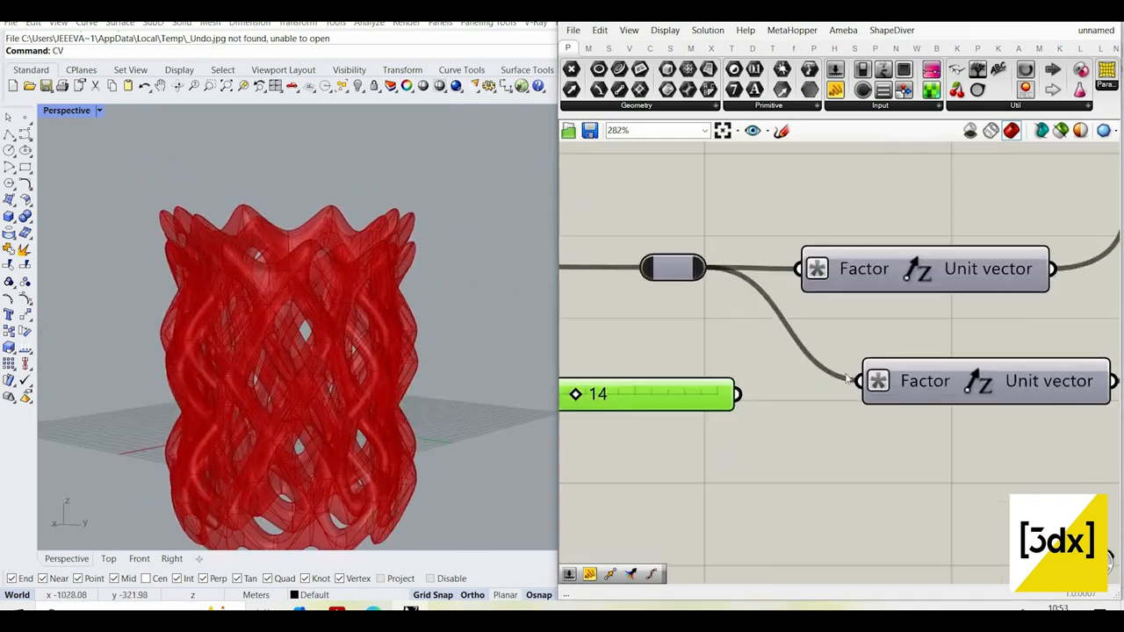
{"action": "scroll", "coordinate": [962, 340], "scroll_direction": "down", "scroll_amount": 5}
{"action": "scroll", "coordinate": [946, 393], "scroll_direction": "up", "scroll_amount": 3}
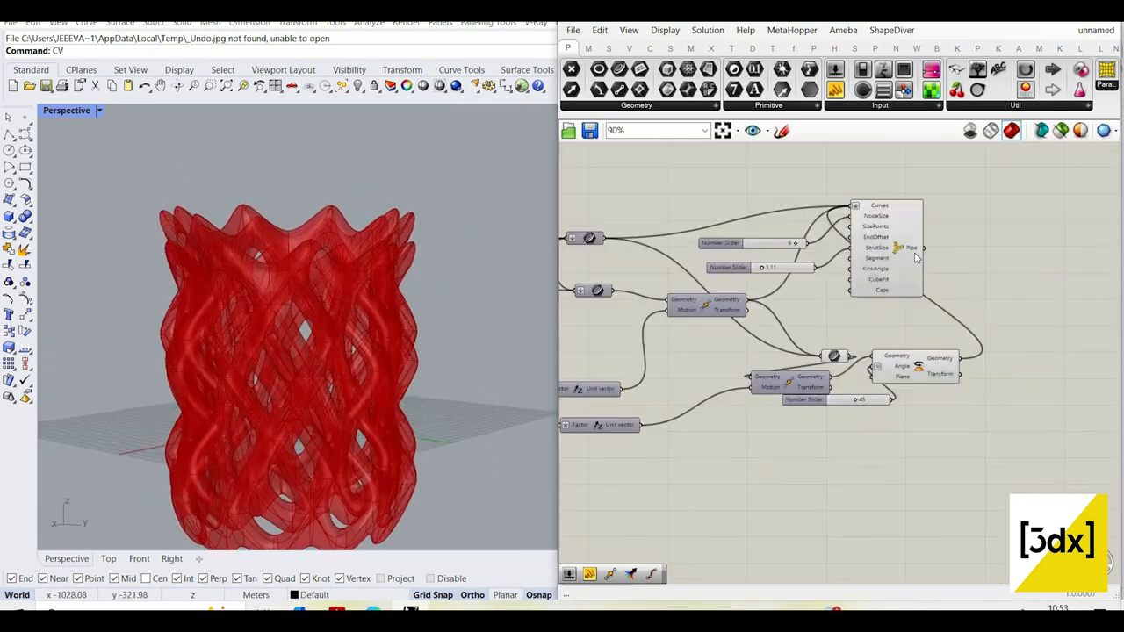
- Rearrange the canvas by placing MultiPipe farther from the Rotate component and the merging Curve parameter ahead of the second Move
{"action": "left_click_drag", "start_coordinate": [1093, 257], "coordinate": [1098, 288]}
{"action": "scroll", "coordinate": [1007, 339], "scroll_direction": "down", "scroll_amount": 4}
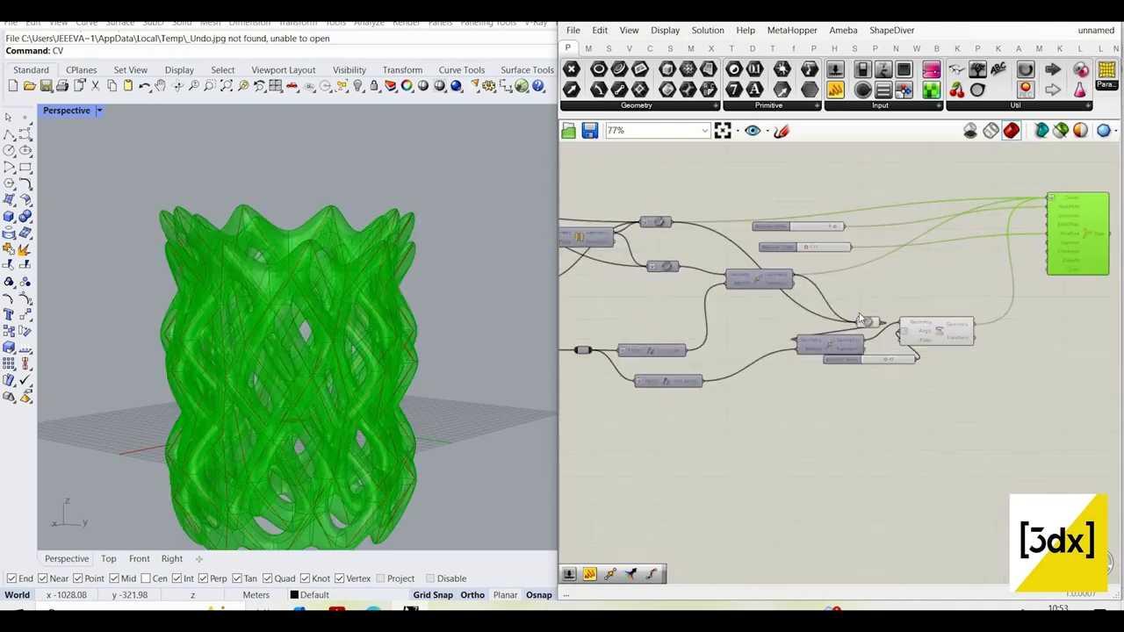
{"action": "scroll", "coordinate": [962, 334], "scroll_direction": "up", "scroll_amount": 5}
{"action": "left_click_drag", "start_coordinate": [853, 326], "coordinate": [670, 299]}
{"action": "scroll", "coordinate": [894, 339], "scroll_direction": "down", "scroll_amount": 4}
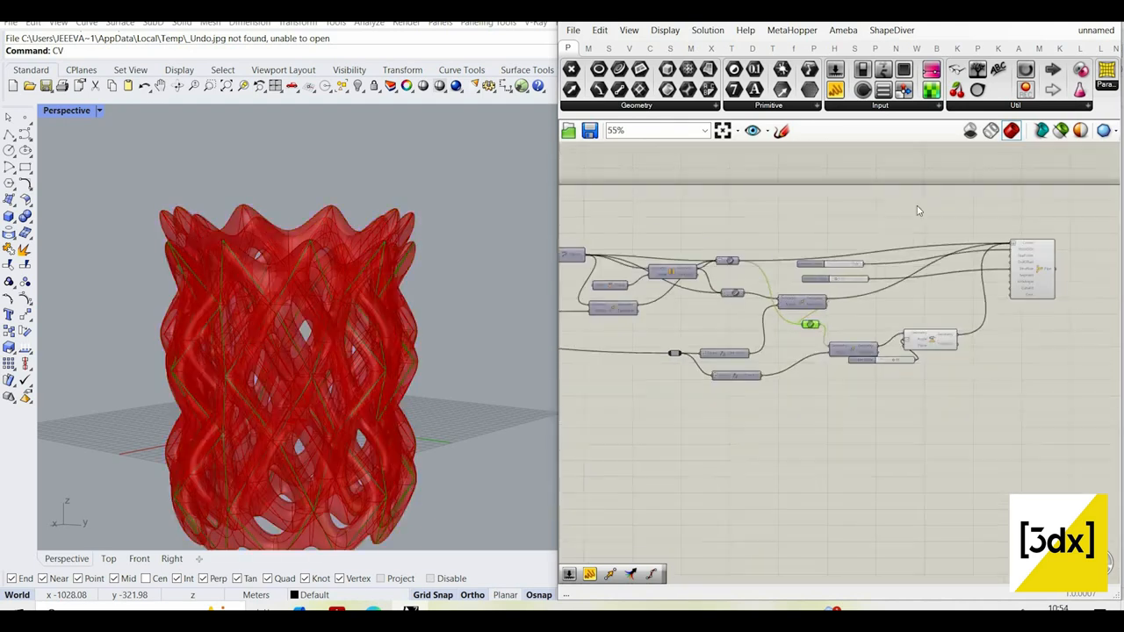
- Turn off the preview of all components upstream of MultiPipe
{"action": "left_click_drag", "start_coordinate": [967, 206], "coordinate": [560, 414]}
{"action": "left_click_drag", "start_coordinate": [944, 219], "coordinate": [944, 219]}
{"action": "right_click", "coordinate": [924, 206]}
{"action": "left_click", "coordinate": [941, 216]}
{"action": "right_click", "coordinate": [921, 209]}
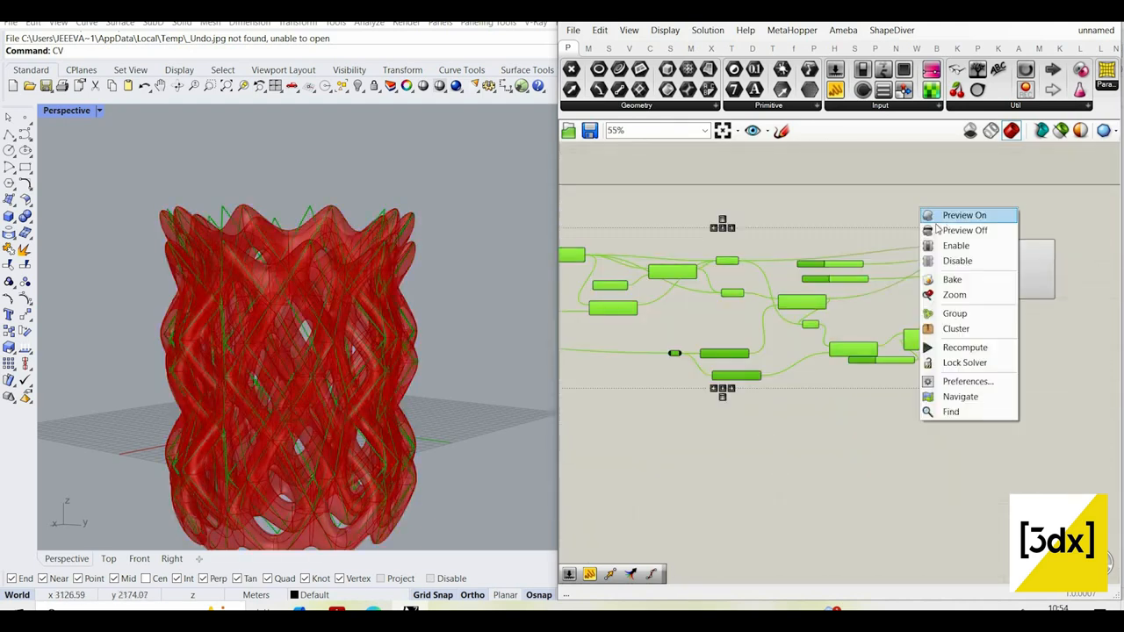
{"action": "left_click", "coordinate": [965, 230]}
- Add a Custom Preview component, feed MultiPipe's Pipe output into its Geometry input, and inspect the shaded lattice
{"action": "scroll", "coordinate": [693, 301], "scroll_direction": "up", "scroll_amount": 4}
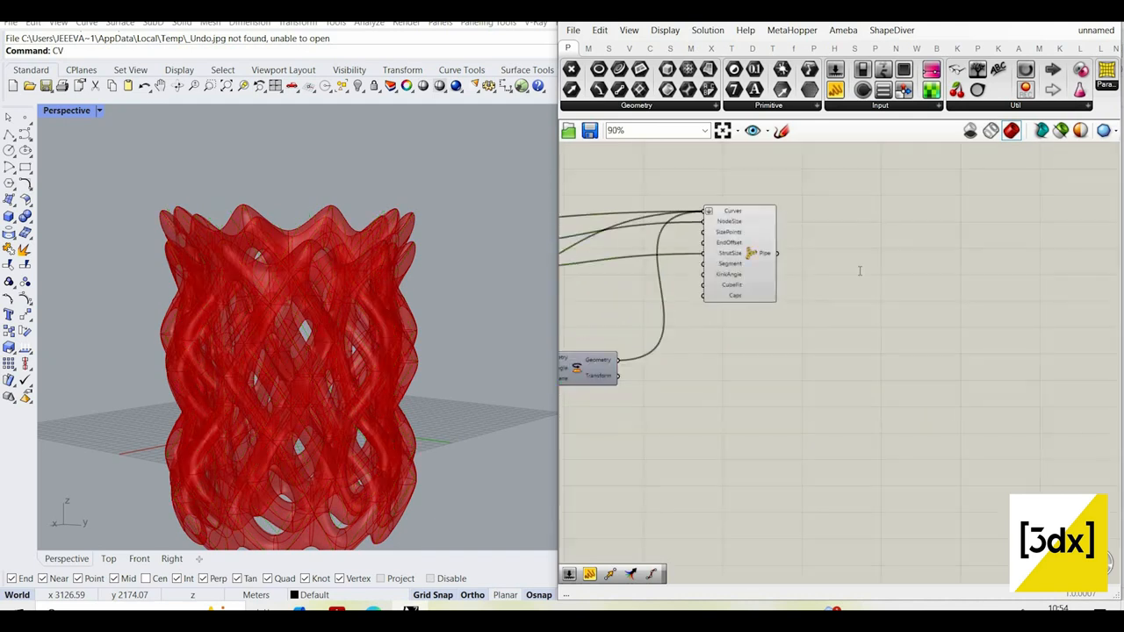
{"action": "double_click", "coordinate": [858, 264]}
{"action": "type", "text": "cust"}
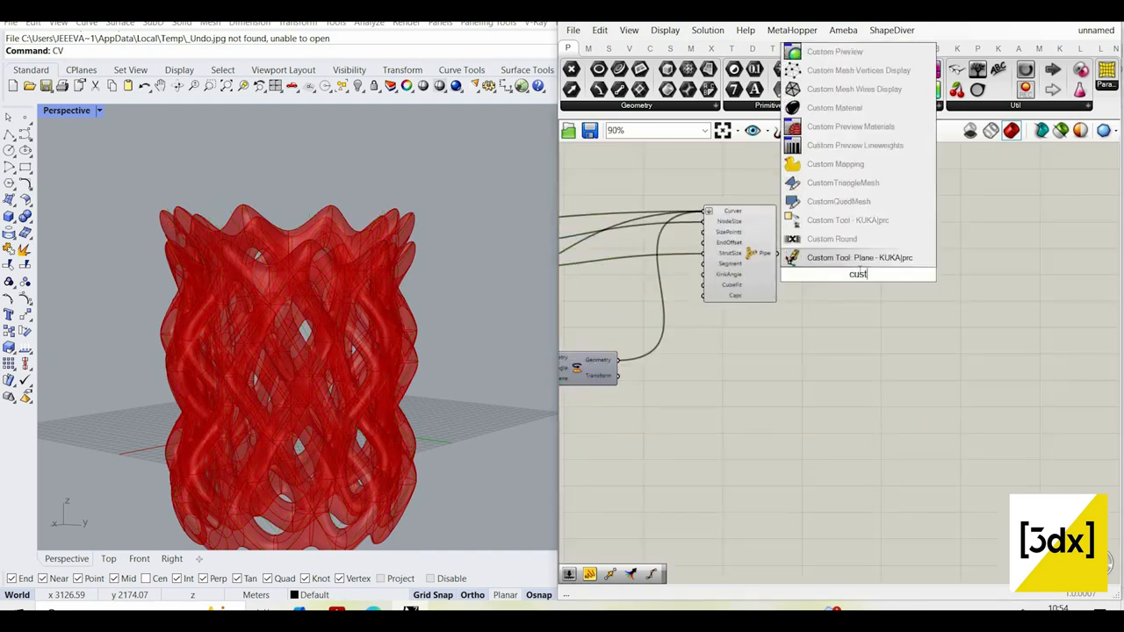
{"action": "type", "text": "om pre"}
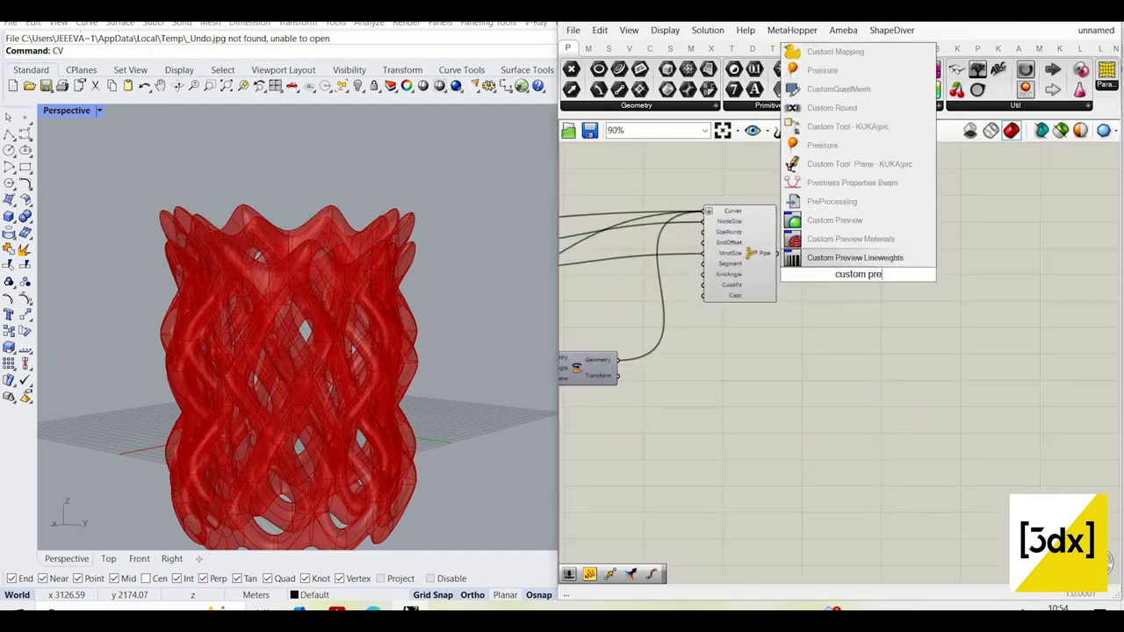
{"action": "type", "text": "view"}
{"action": "key", "text": "Return"}
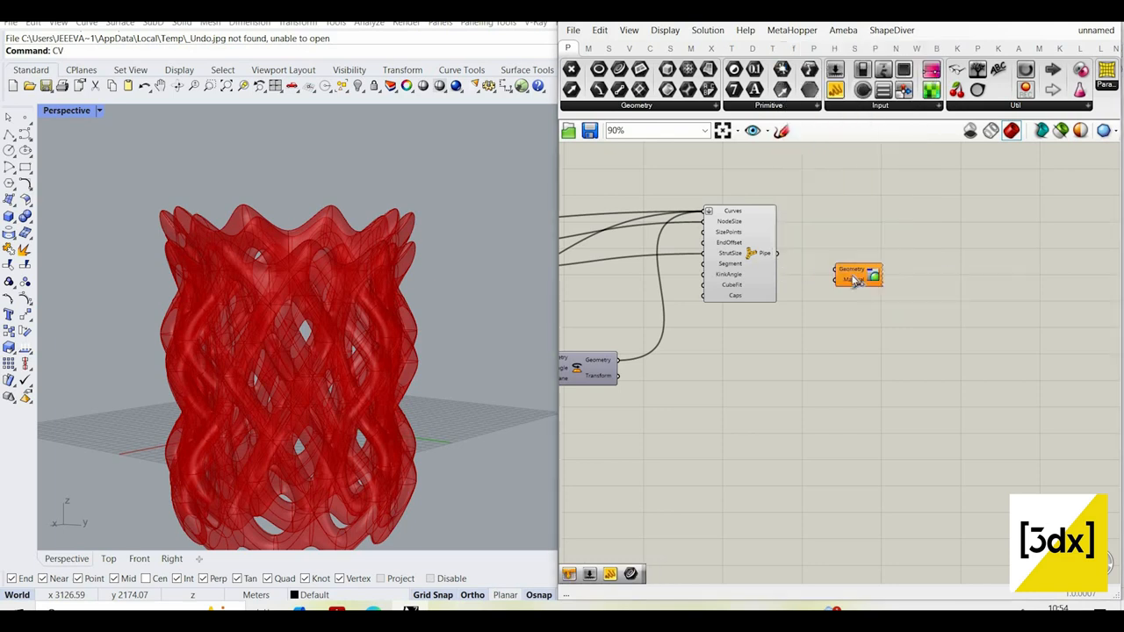
{"action": "scroll", "coordinate": [825, 342], "scroll_direction": "up", "scroll_amount": 3}
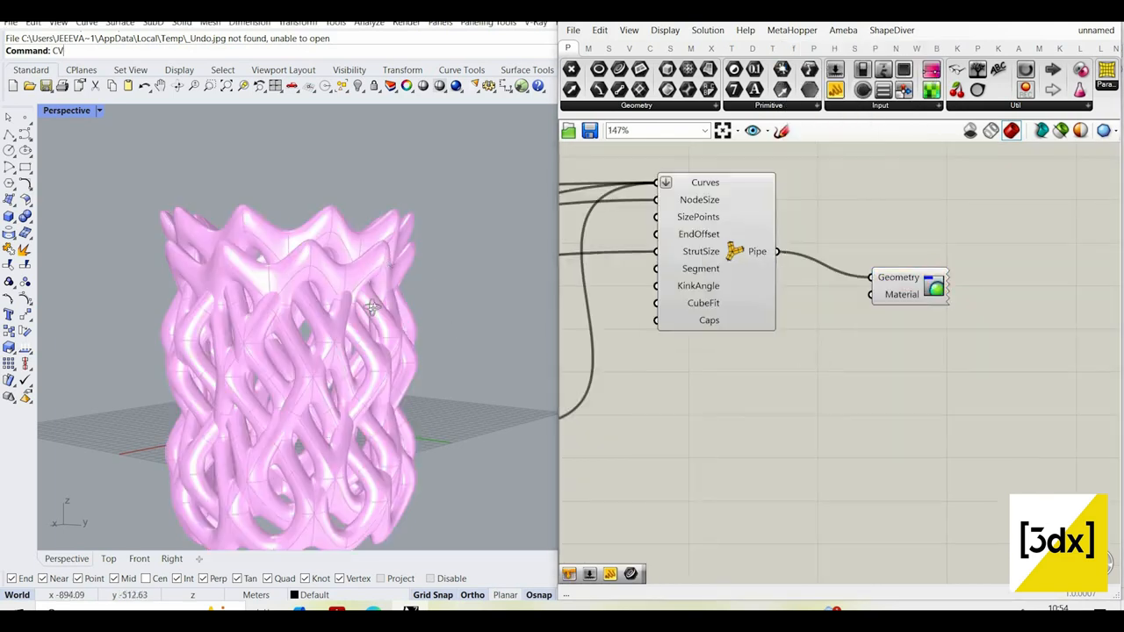
{"action": "right_click_drag", "start_coordinate": [372, 307], "coordinate": [341, 331]}
{"action": "scroll", "coordinate": [376, 330], "scroll_direction": "down", "scroll_amount": 5}
{"action": "scroll", "coordinate": [340, 331], "scroll_direction": "up", "scroll_amount": 5}
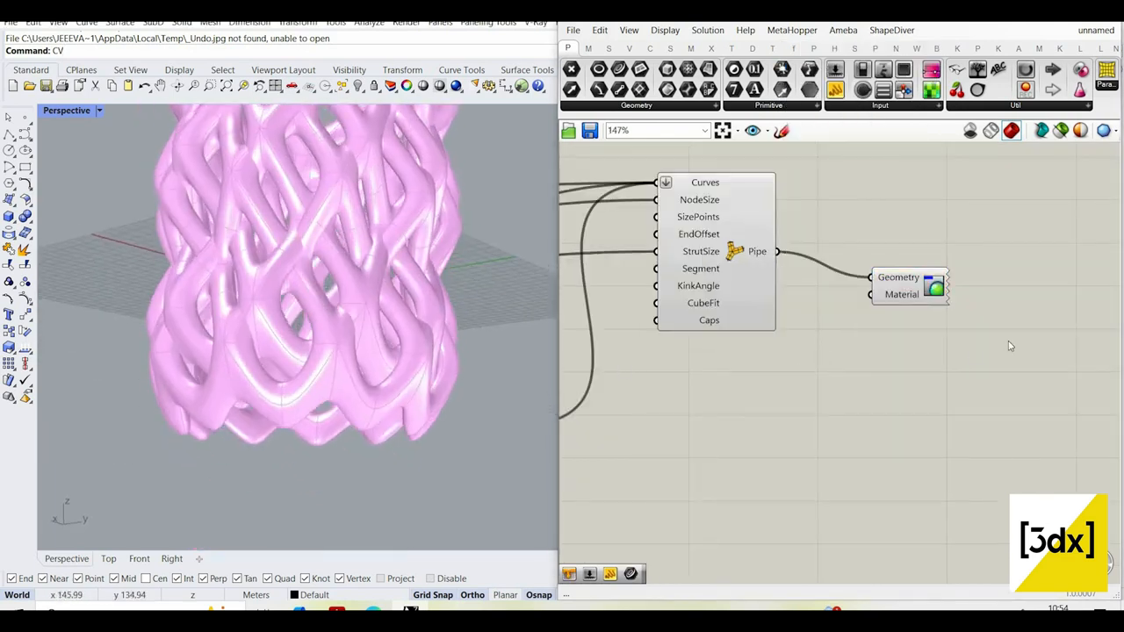
- Turn on the preview of the first Move component
{"action": "scroll", "coordinate": [713, 400], "scroll_direction": "down", "scroll_amount": 4}
{"action": "scroll", "coordinate": [713, 399], "scroll_direction": "down", "scroll_amount": 4}
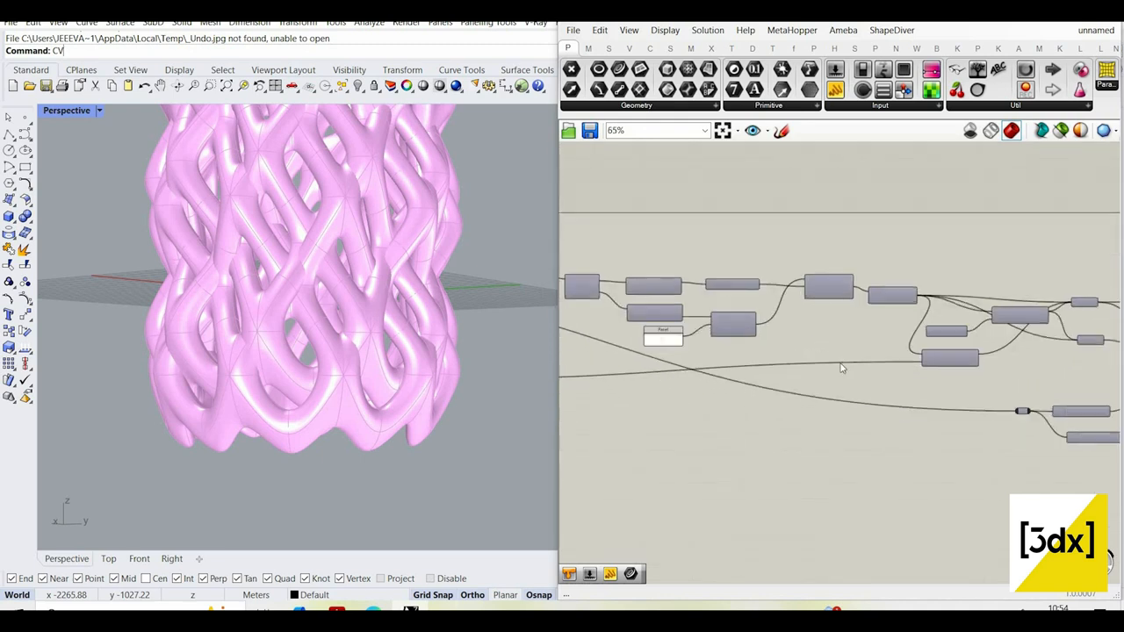
{"action": "scroll", "coordinate": [941, 414], "scroll_direction": "up", "scroll_amount": 3}
{"action": "right_click_drag", "start_coordinate": [941, 414], "coordinate": [780, 414]}
{"action": "scroll", "coordinate": [857, 384], "scroll_direction": "up", "scroll_amount": 4}
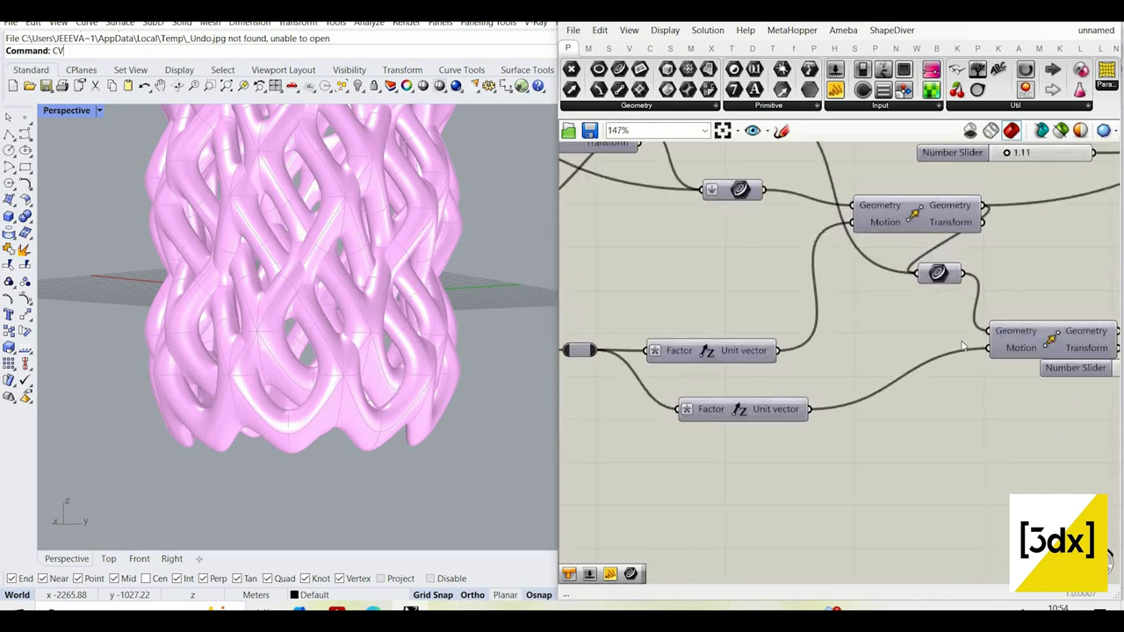
{"action": "scroll", "coordinate": [963, 358], "scroll_direction": "down", "scroll_amount": 3}
{"action": "scroll", "coordinate": [938, 340], "scroll_direction": "up", "scroll_amount": 2}
{"action": "scroll", "coordinate": [913, 336], "scroll_direction": "down", "scroll_amount": 1}
{"action": "scroll", "coordinate": [921, 335], "scroll_direction": "up", "scroll_amount": 1}
{"action": "right_click_drag", "start_coordinate": [1009, 292], "coordinate": [934, 328]}
{"action": "left_click", "coordinate": [868, 316]}
{"action": "right_click", "coordinate": [868, 301]}
{"action": "left_click", "coordinate": [883, 298]}
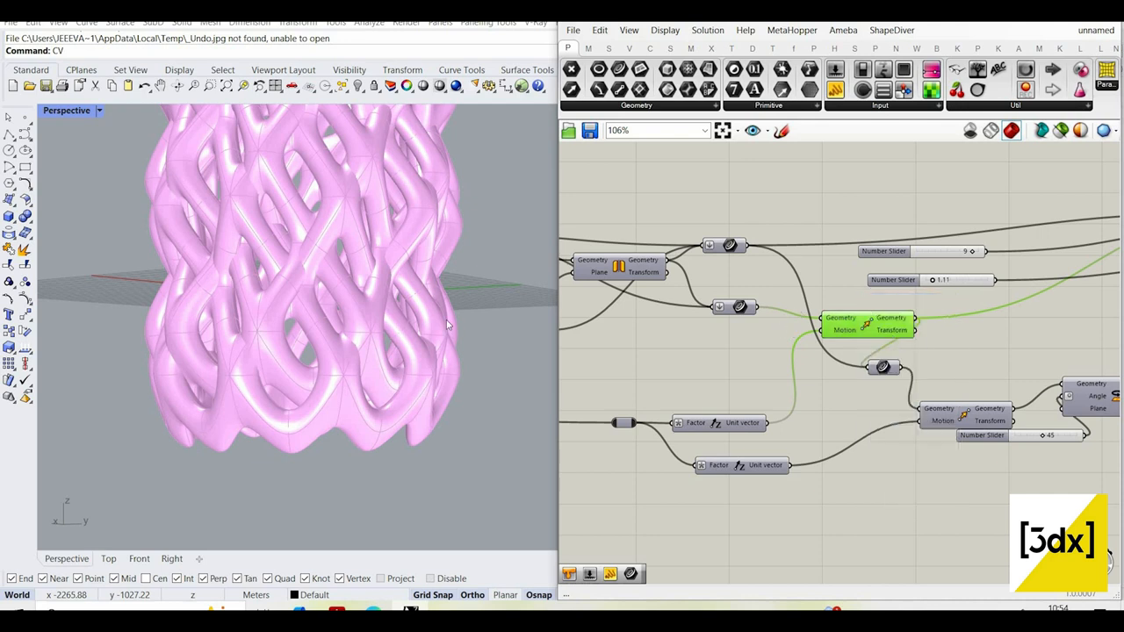
- Turn off the preview of the Custom Preview component
{"action": "scroll", "coordinate": [888, 336], "scroll_direction": "down", "scroll_amount": 3}
{"action": "right_click_drag", "start_coordinate": [1037, 281], "coordinate": [615, 304]}
{"action": "left_click_drag", "start_coordinate": [885, 270], "coordinate": [740, 353]}
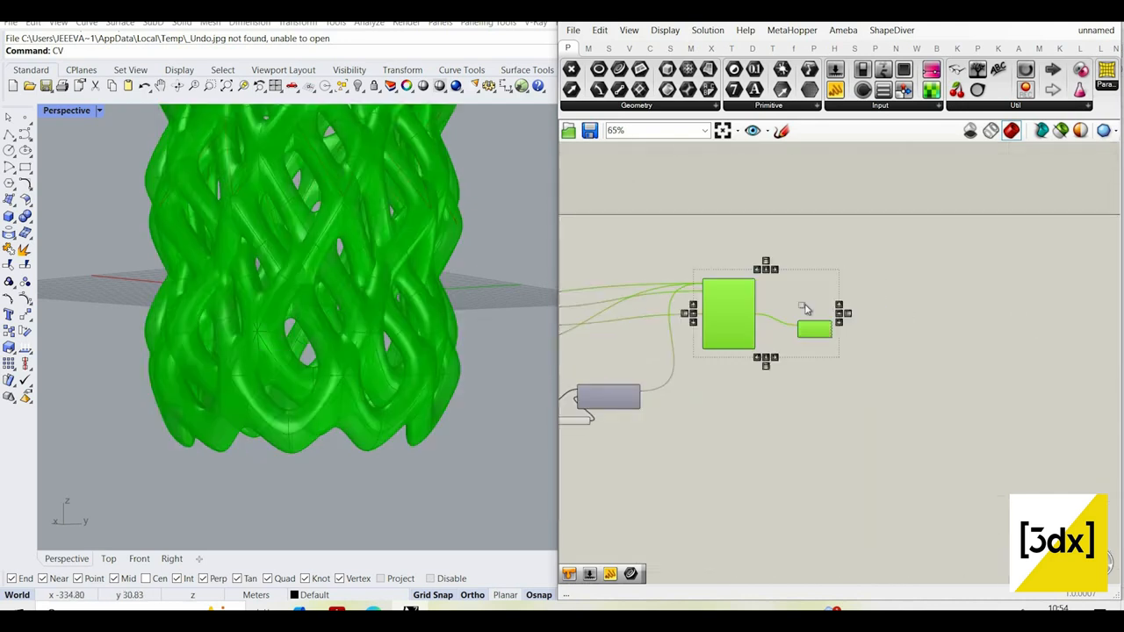
{"action": "left_click", "coordinate": [883, 285]}
{"action": "left_click_drag", "start_coordinate": [884, 307], "coordinate": [802, 349]}
{"action": "right_click", "coordinate": [864, 267]}
{"action": "left_click", "coordinate": [906, 292]}
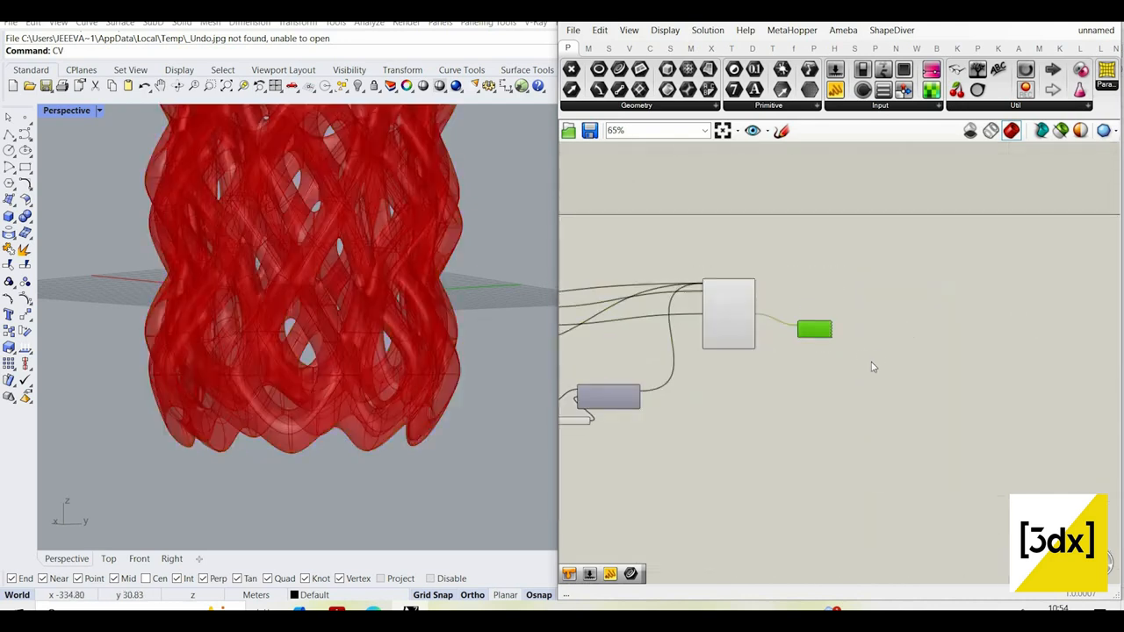
- Turn off the preview of MultiPipe so only the underlying curves are displayed
{"action": "scroll", "coordinate": [906, 324], "scroll_direction": "down", "scroll_amount": 3}
{"action": "scroll", "coordinate": [843, 352], "scroll_direction": "up", "scroll_amount": 4}
{"action": "left_click_drag", "start_coordinate": [863, 266], "coordinate": [747, 354]}
{"action": "right_click", "coordinate": [846, 213]}
{"action": "left_click", "coordinate": [890, 237]}
{"action": "scroll", "coordinate": [1033, 308], "scroll_direction": "down", "scroll_amount": 3}
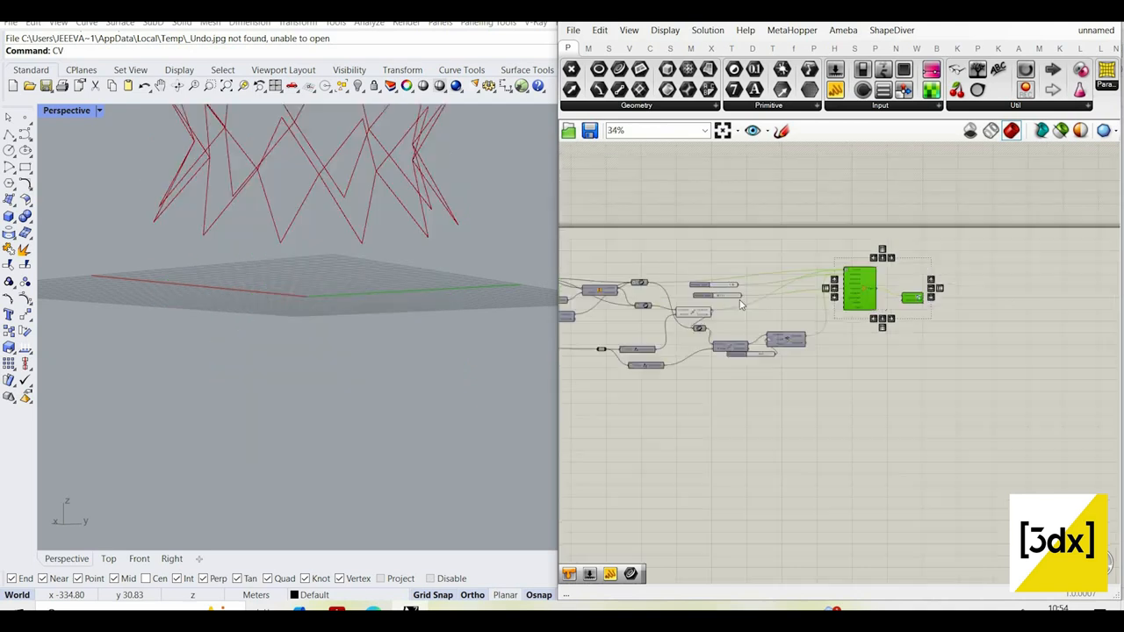
- Turn off the preview of the first Move component
{"action": "scroll", "coordinate": [645, 338], "scroll_direction": "up", "scroll_amount": 3}
{"action": "scroll", "coordinate": [706, 294], "scroll_direction": "up", "scroll_amount": 3}
{"action": "left_click", "coordinate": [711, 299]}
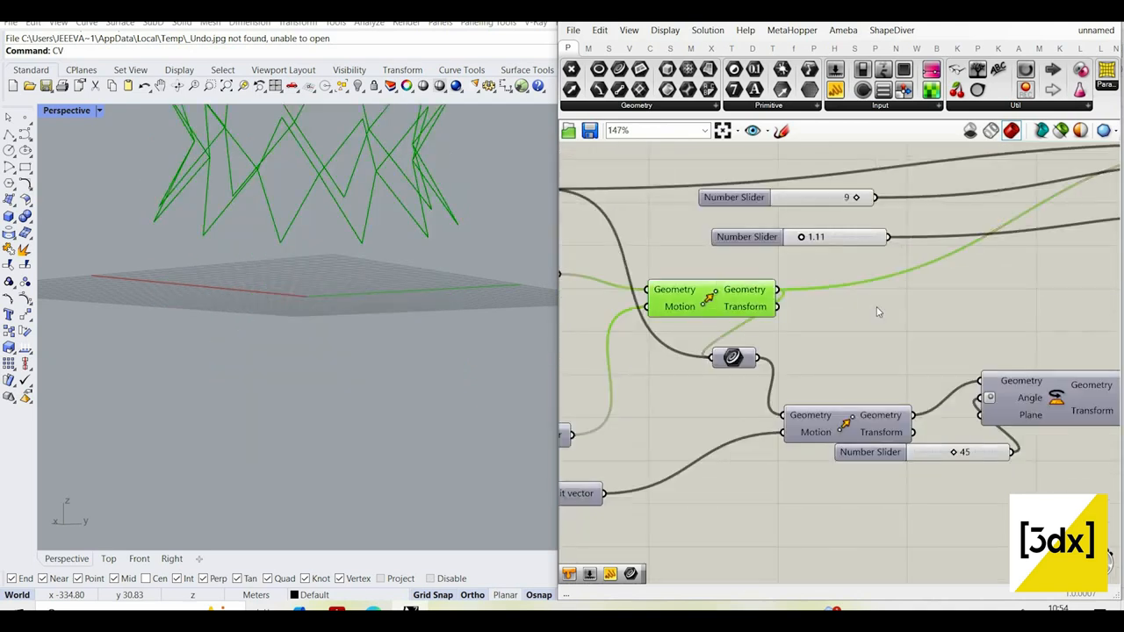
{"action": "right_click", "coordinate": [862, 292]}
{"action": "left_click", "coordinate": [905, 311]}
- Turn on the preview of the Curve parameter that feeds the first Move component
{"action": "scroll", "coordinate": [913, 327], "scroll_direction": "down", "scroll_amount": 3}
{"action": "scroll", "coordinate": [702, 272], "scroll_direction": "up", "scroll_amount": 3}
{"action": "left_click_drag", "start_coordinate": [903, 378], "coordinate": [863, 339]}
{"action": "middle_click", "coordinate": [874, 299]}
{"action": "left_click", "coordinate": [916, 305]}
{"action": "scroll", "coordinate": [1033, 240], "scroll_direction": "down", "scroll_amount": 3}
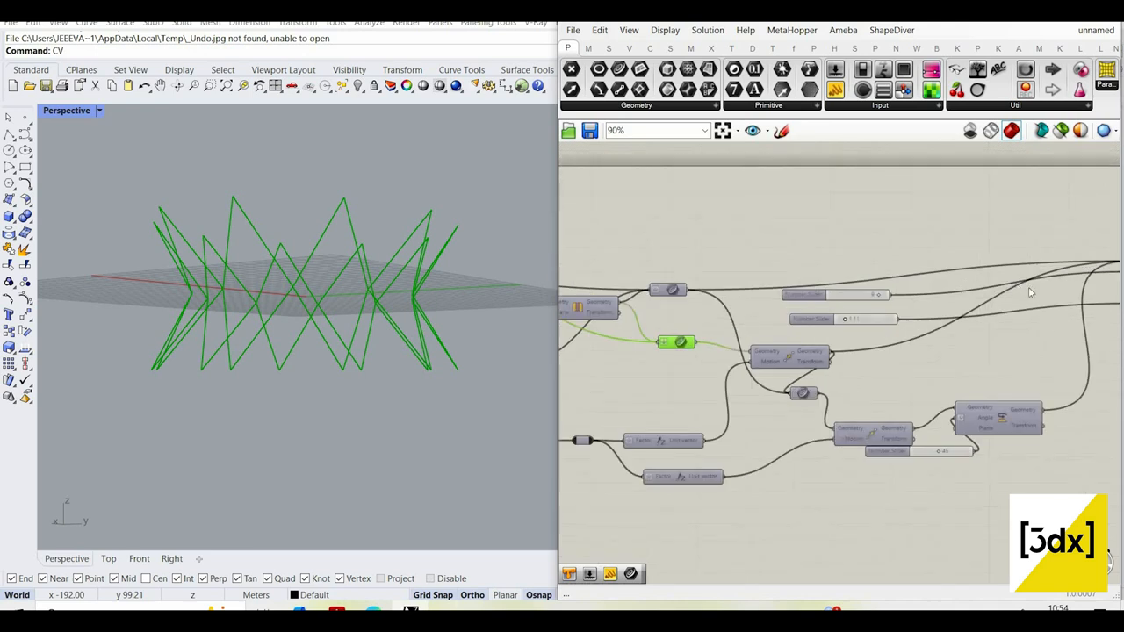
- Switch MultiPipe's preview on and back off to compare the pipes with the base polylines
{"action": "left_click", "coordinate": [1036, 286]}
{"action": "right_click", "coordinate": [1034, 232]}
{"action": "left_click", "coordinate": [1036, 238]}
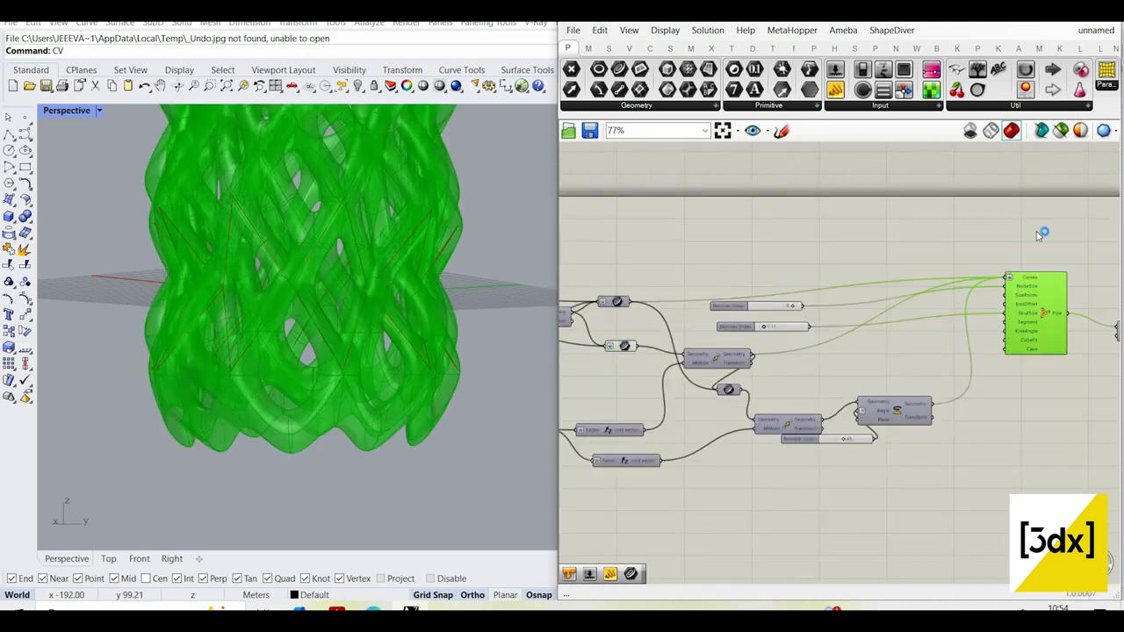
{"action": "right_click", "coordinate": [1031, 224]}
{"action": "left_click", "coordinate": [1044, 241]}
- Turn on the Rotate component's preview and examine the rotated polylines against the base curves
{"action": "scroll", "coordinate": [938, 326], "scroll_direction": "up", "scroll_amount": 3}
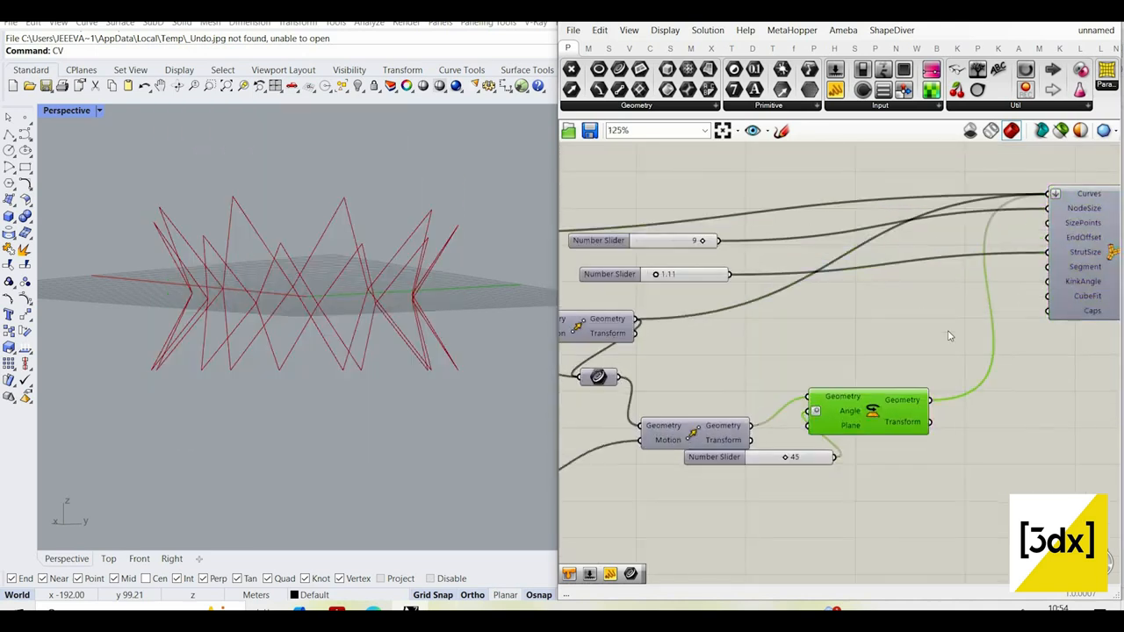
{"action": "right_click", "coordinate": [948, 334]}
{"action": "left_click", "coordinate": [951, 334]}
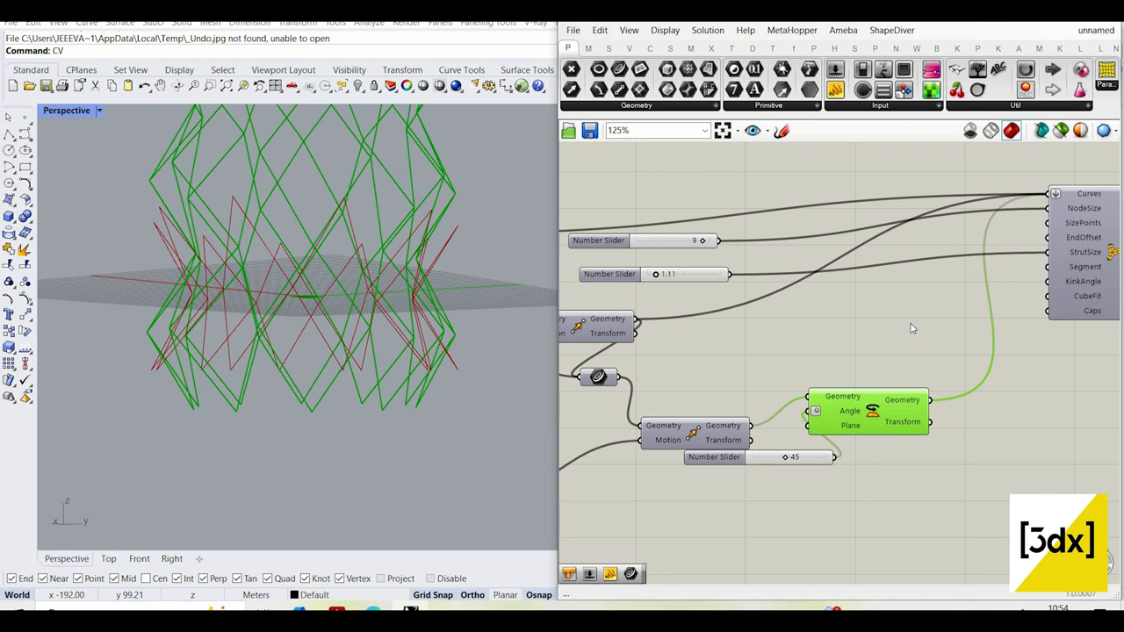
{"action": "scroll", "coordinate": [882, 326], "scroll_direction": "down", "scroll_amount": 2}
{"action": "scroll", "coordinate": [885, 369], "scroll_direction": "down", "scroll_amount": 2}
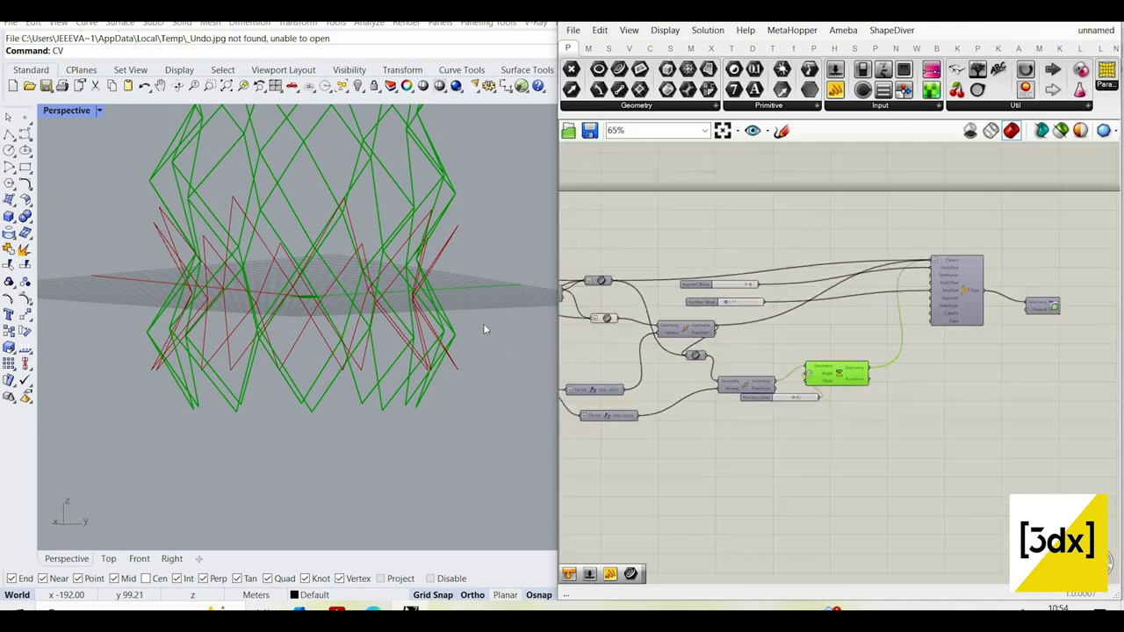
{"action": "scroll", "coordinate": [940, 402], "scroll_direction": "up", "scroll_amount": 4}
{"action": "left_click", "coordinate": [922, 392]}
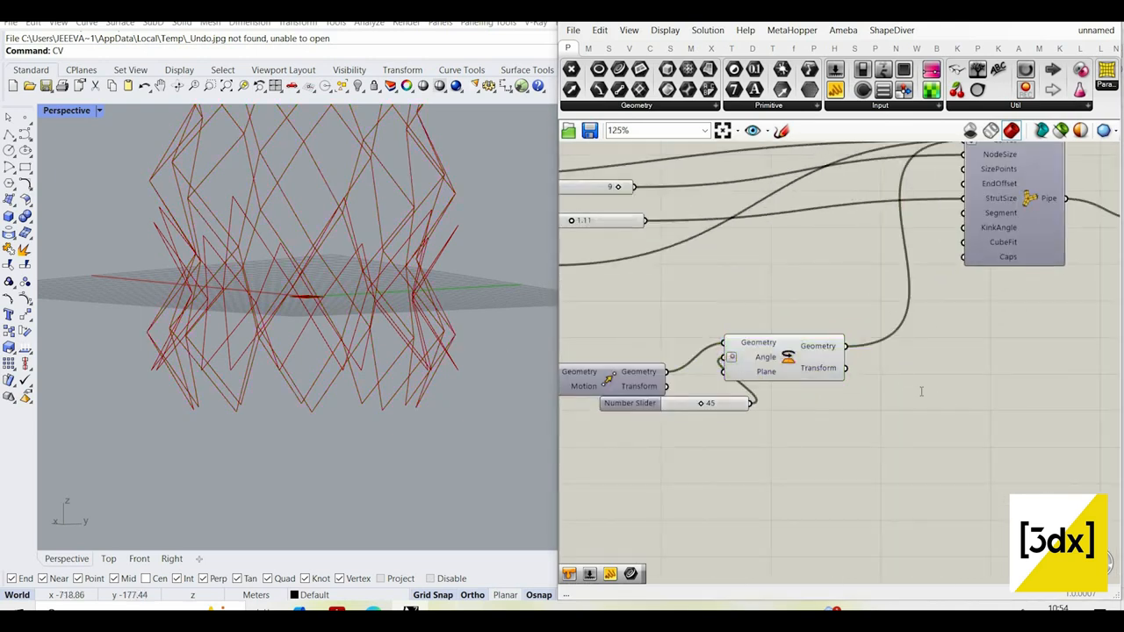
{"action": "left_click", "coordinate": [942, 330]}
- Turn off the preview of the Rotate component
{"action": "scroll", "coordinate": [905, 326], "scroll_direction": "down", "scroll_amount": 1}
{"action": "right_click_drag", "start_coordinate": [873, 324], "coordinate": [969, 332]}
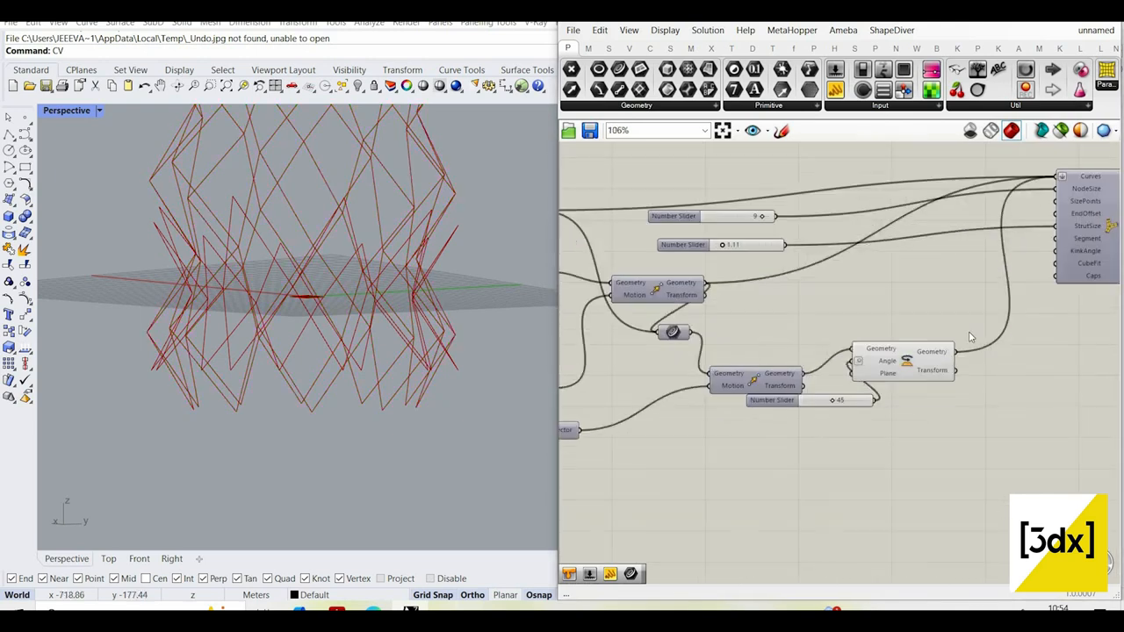
{"action": "left_click", "coordinate": [944, 358]}
{"action": "middle_click", "coordinate": [947, 316]}
{"action": "left_click", "coordinate": [988, 336]}
- Reposition the Curve parameter feeding the first Move and check the preview of the Polyline component
{"action": "right_click_drag", "start_coordinate": [667, 335], "coordinate": [946, 370]}
{"action": "right_click_drag", "start_coordinate": [756, 350], "coordinate": [829, 374]}
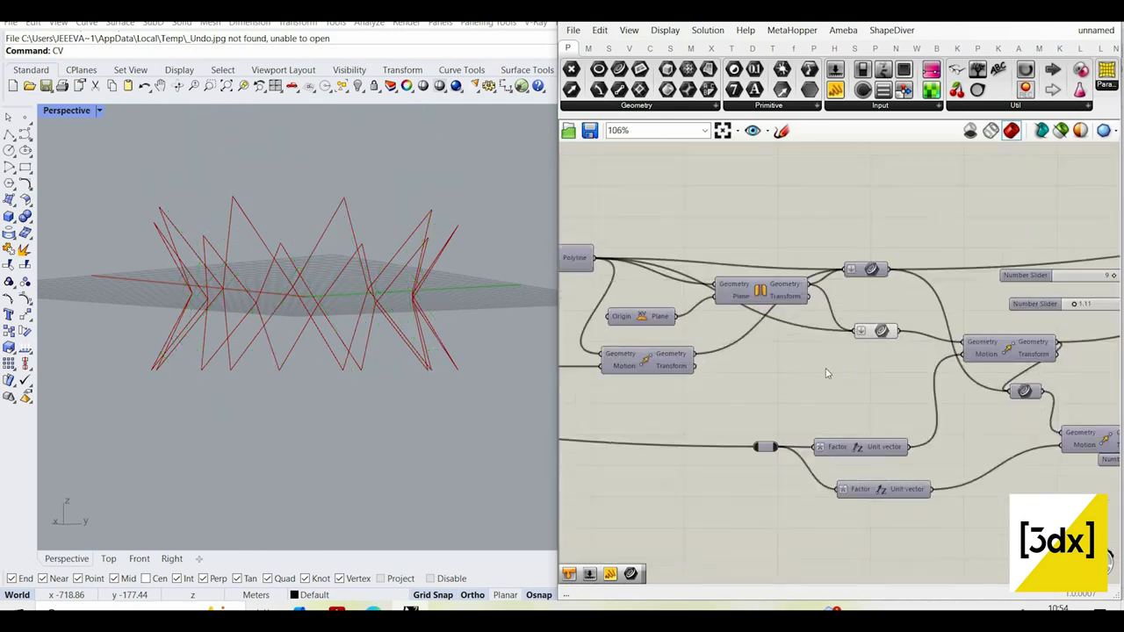
{"action": "left_click_drag", "start_coordinate": [874, 332], "coordinate": [795, 329]}
{"action": "right_click_drag", "start_coordinate": [700, 295], "coordinate": [824, 322]}
{"action": "left_click", "coordinate": [689, 285]}
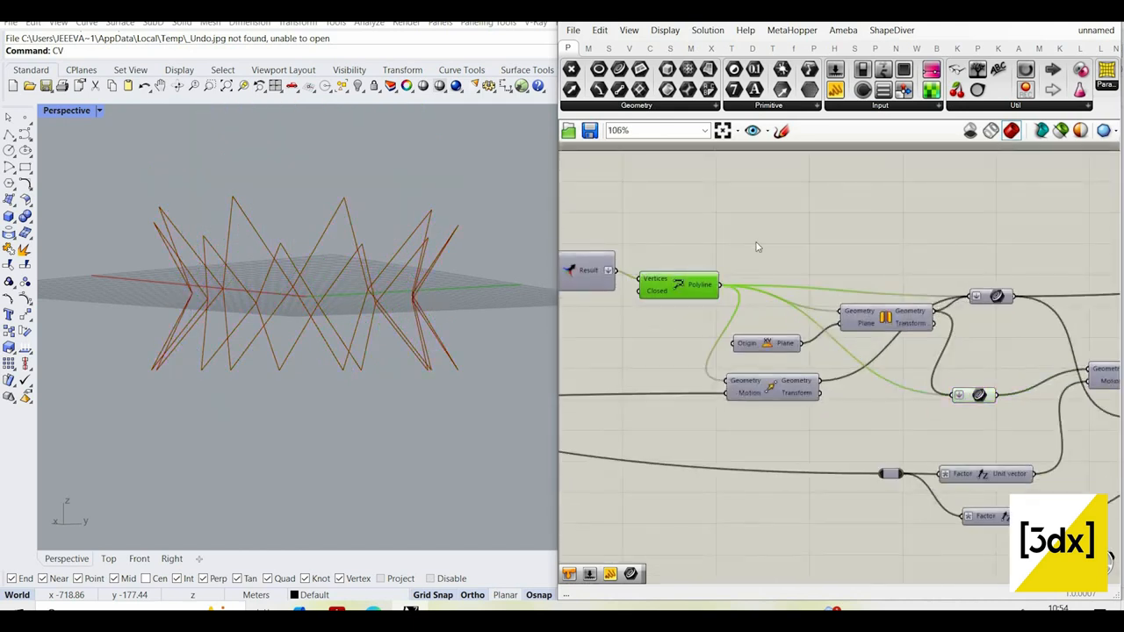
{"action": "middle_click", "coordinate": [759, 257]}
{"action": "left_click", "coordinate": [777, 261]}
{"action": "middle_click", "coordinate": [778, 263]}
{"action": "left_click", "coordinate": [802, 265]}
{"action": "right_click_drag", "start_coordinate": [930, 439], "coordinate": [816, 405]}
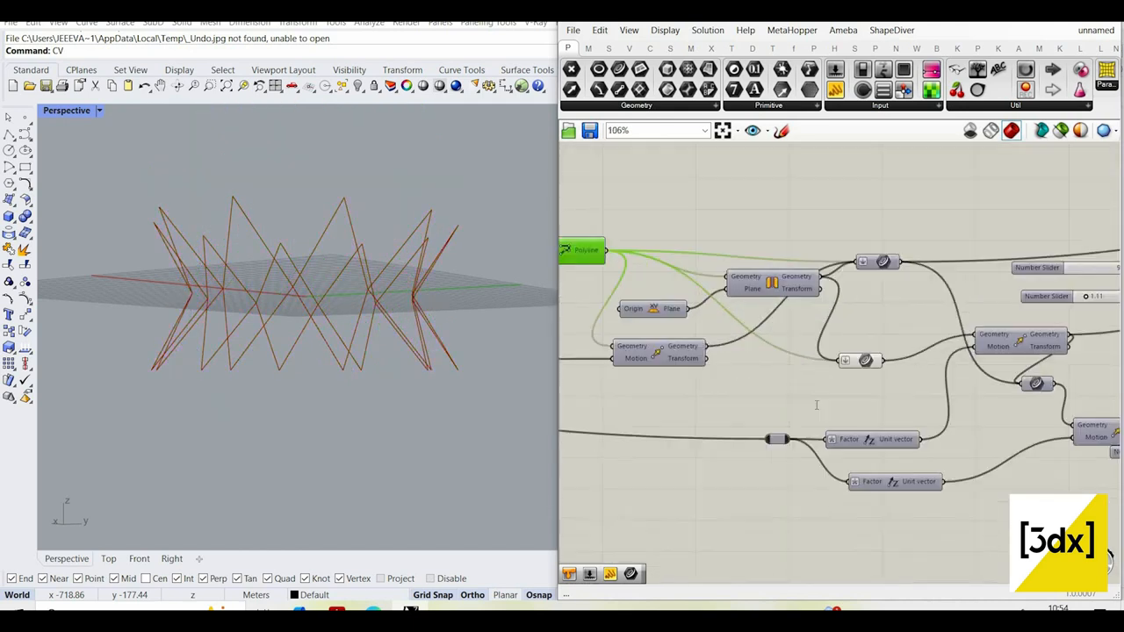
- Add a List Item component below the Unit Z vectors and feed its List input from Mirror's Geometry output
{"action": "double_click", "coordinate": [816, 405]}
{"action": "type", "text": "list"}
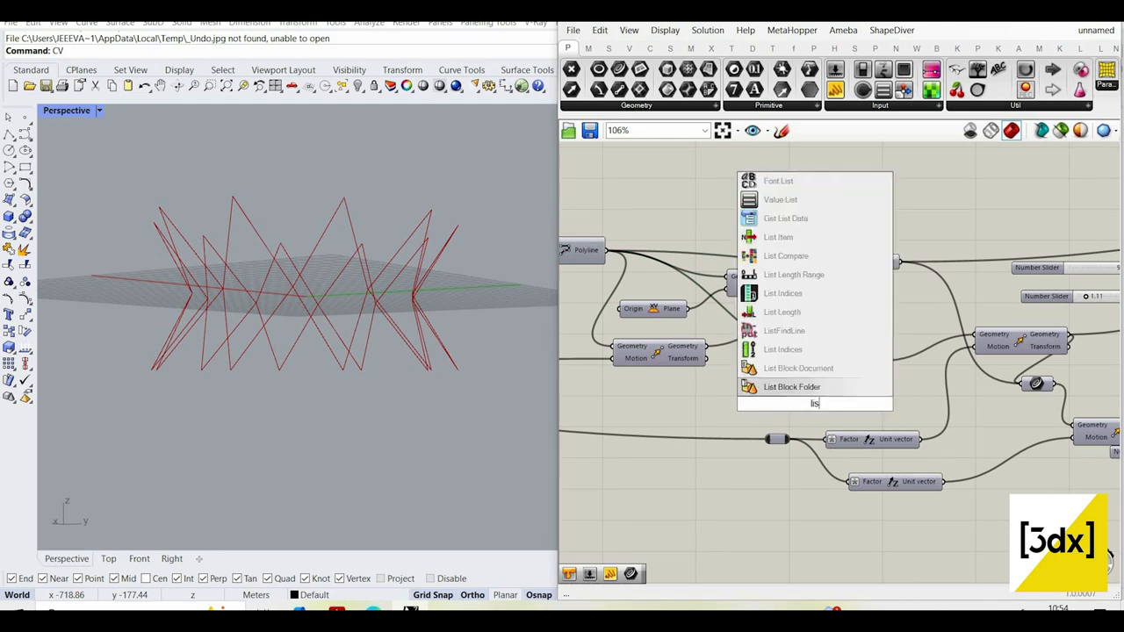
{"action": "type", "text": " item"}
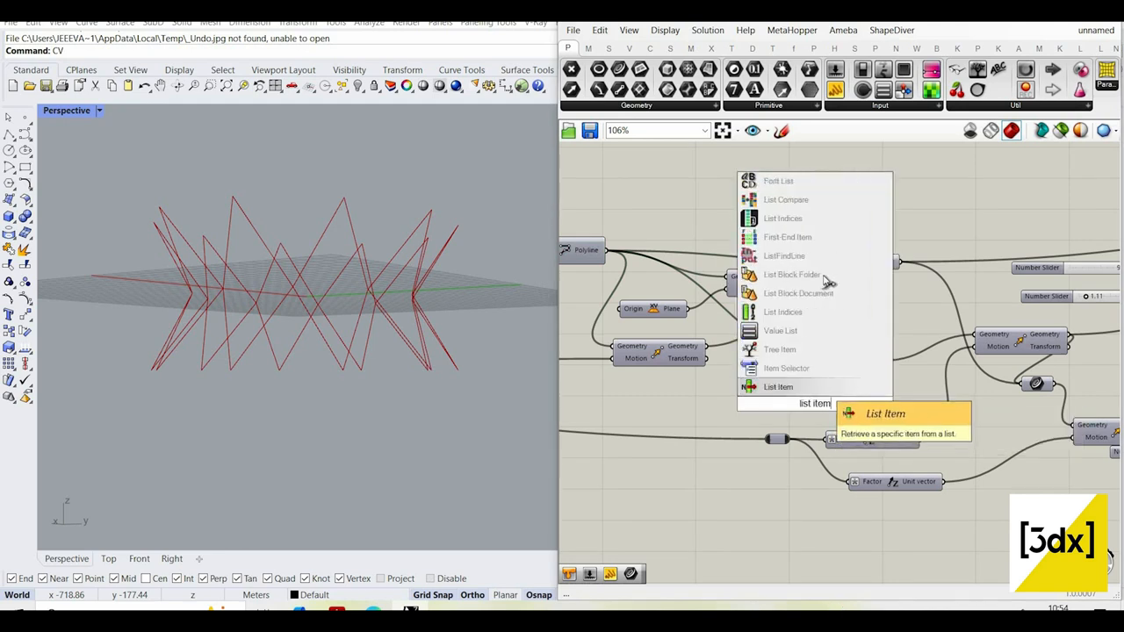
{"action": "key", "text": "Return"}
{"action": "scroll", "coordinate": [822, 299], "scroll_direction": "up", "scroll_amount": 2}
{"action": "scroll", "coordinate": [821, 298], "scroll_direction": "up", "scroll_amount": 1}
{"action": "left_click_drag", "start_coordinate": [820, 265], "coordinate": [798, 514]}
{"action": "scroll", "coordinate": [803, 358], "scroll_direction": "down", "scroll_amount": 7}
{"action": "scroll", "coordinate": [896, 559], "scroll_direction": "up", "scroll_amount": 3}
{"action": "right_click_drag", "start_coordinate": [377, 392], "coordinate": [422, 347]}
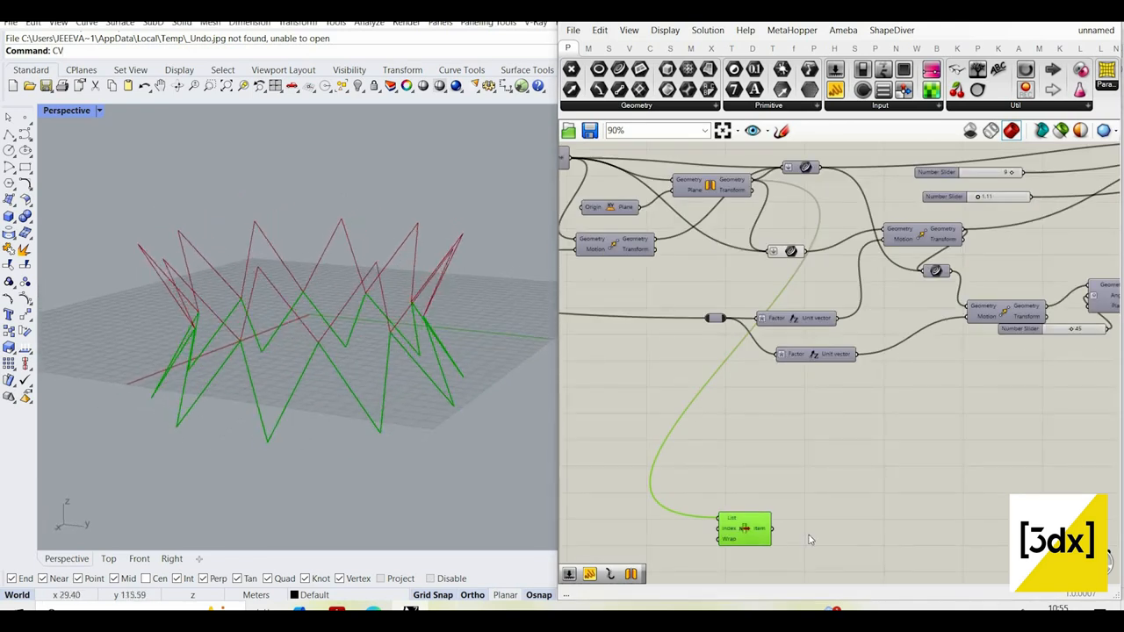
- Add an Explode component beside the new List Item
{"action": "double_click", "coordinate": [810, 534]}
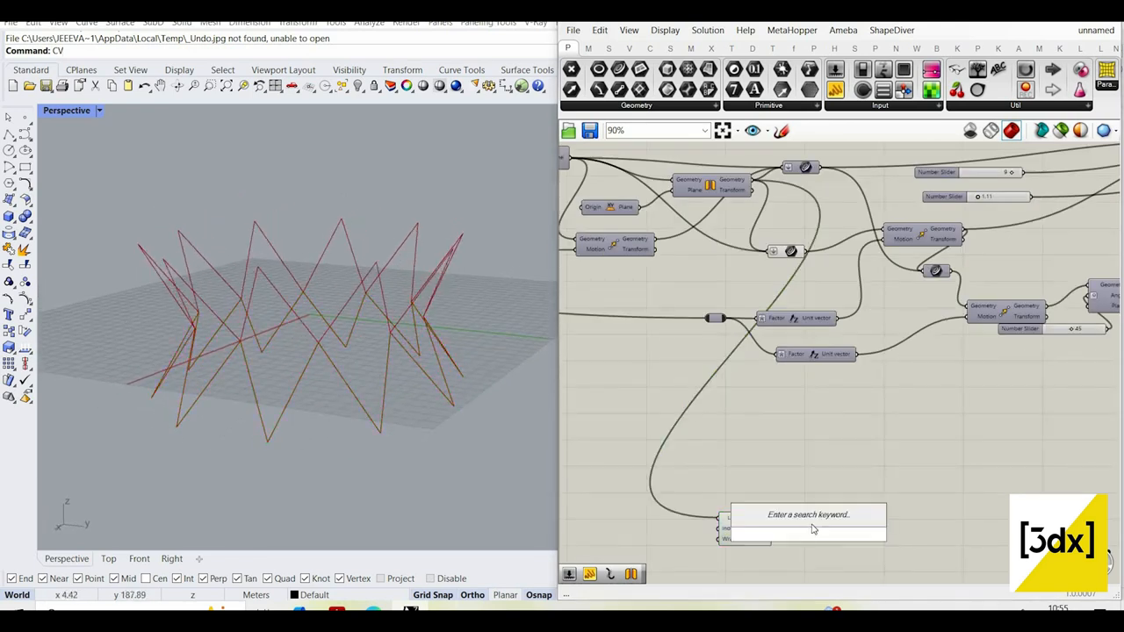
{"action": "type", "text": "Explo"}
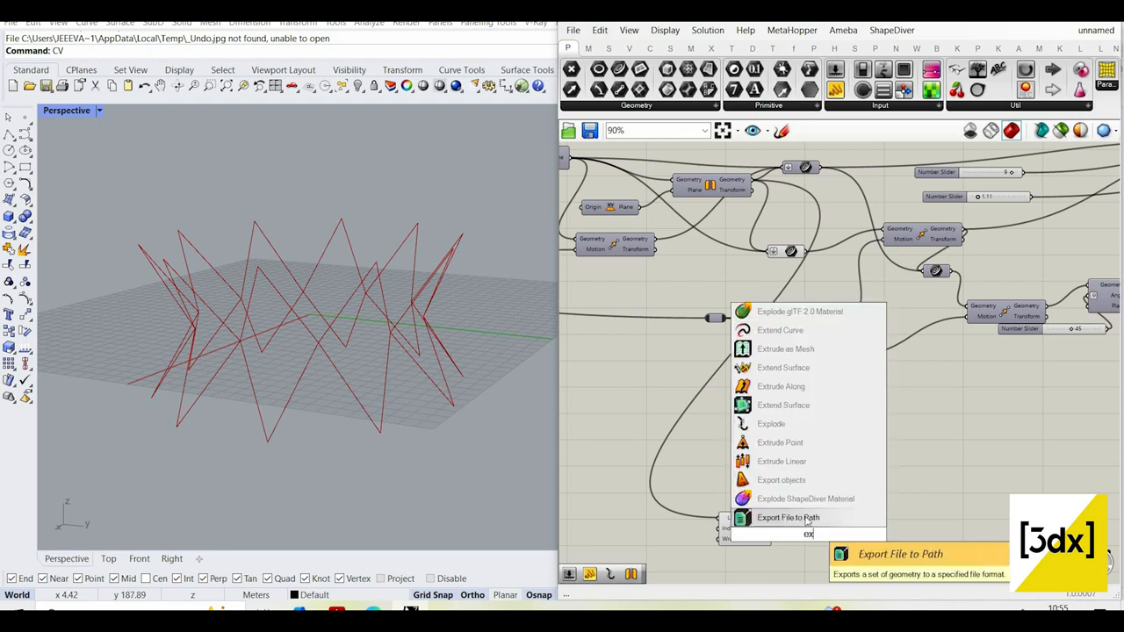
{"action": "key", "text": "Up"}
{"action": "key", "text": "Return"}
{"action": "scroll", "coordinate": [801, 533], "scroll_direction": "up", "scroll_amount": 3}
{"action": "left_click_drag", "start_coordinate": [803, 534], "coordinate": [893, 527]}
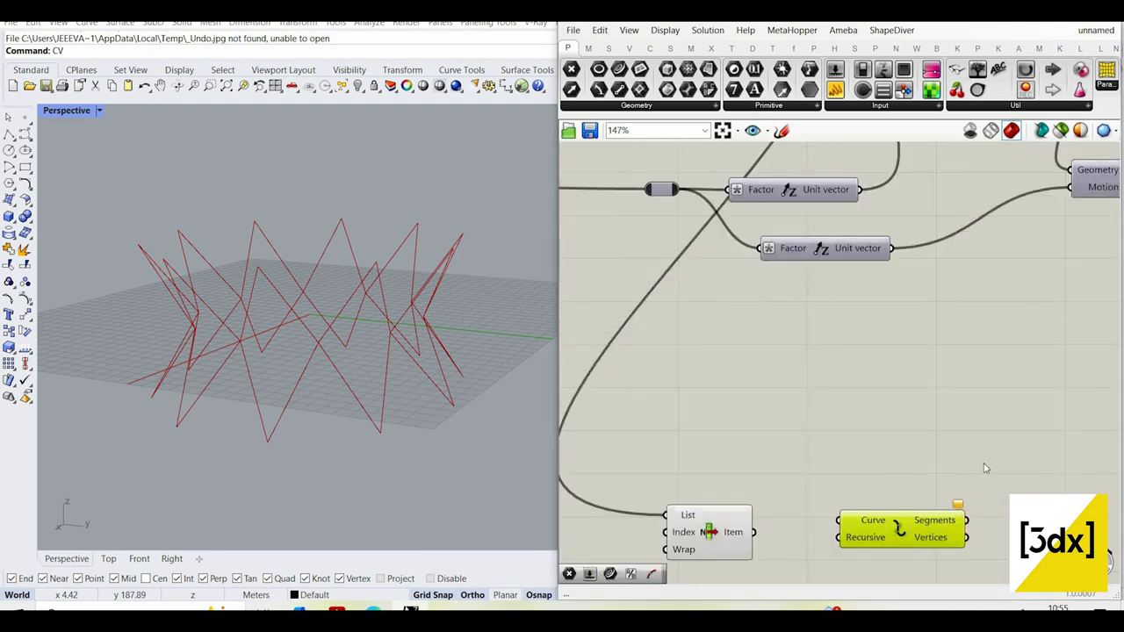
{"action": "scroll", "coordinate": [815, 418], "scroll_direction": "down", "scroll_amount": 4}
{"action": "scroll", "coordinate": [717, 378], "scroll_direction": "down", "scroll_amount": 4}
{"action": "scroll", "coordinate": [736, 397], "scroll_direction": "up", "scroll_amount": 4}
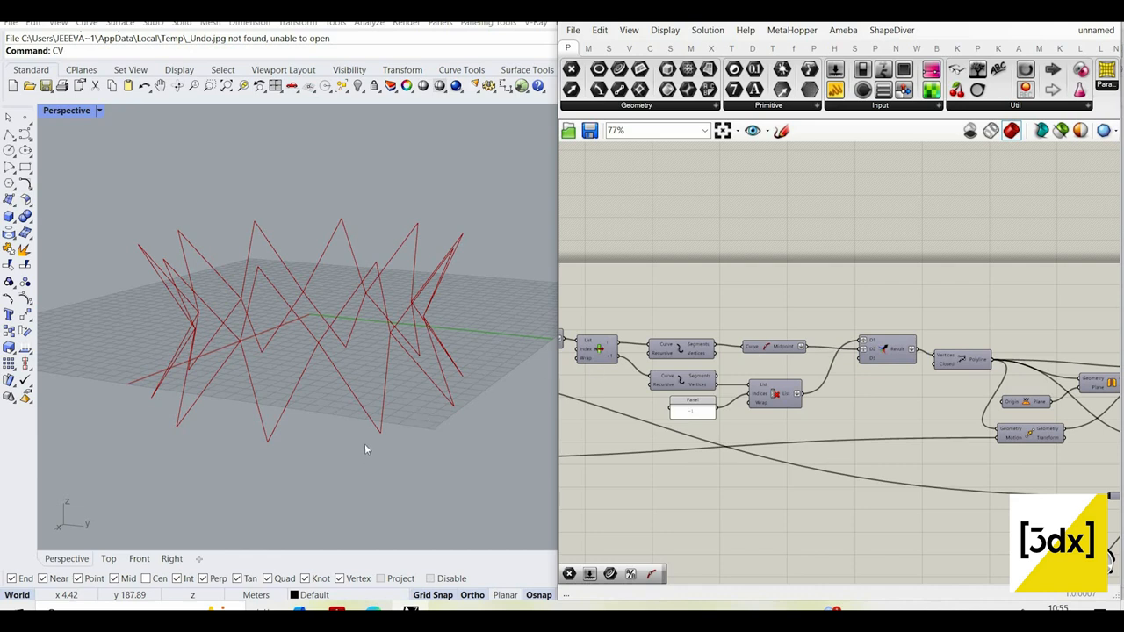
- Feed the Curve input of the Explode component from the output of the new List Item
{"action": "scroll", "coordinate": [360, 444], "scroll_direction": "up", "scroll_amount": 3}
{"action": "scroll", "coordinate": [944, 386], "scroll_direction": "down", "scroll_amount": 4}
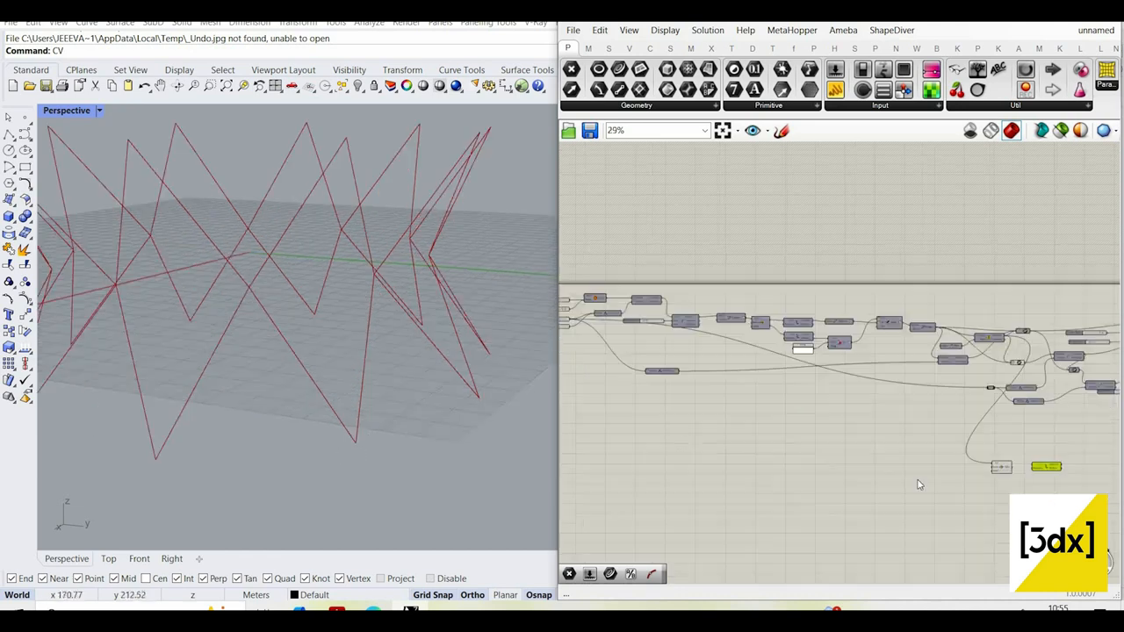
{"action": "scroll", "coordinate": [975, 477], "scroll_direction": "up", "scroll_amount": 5}
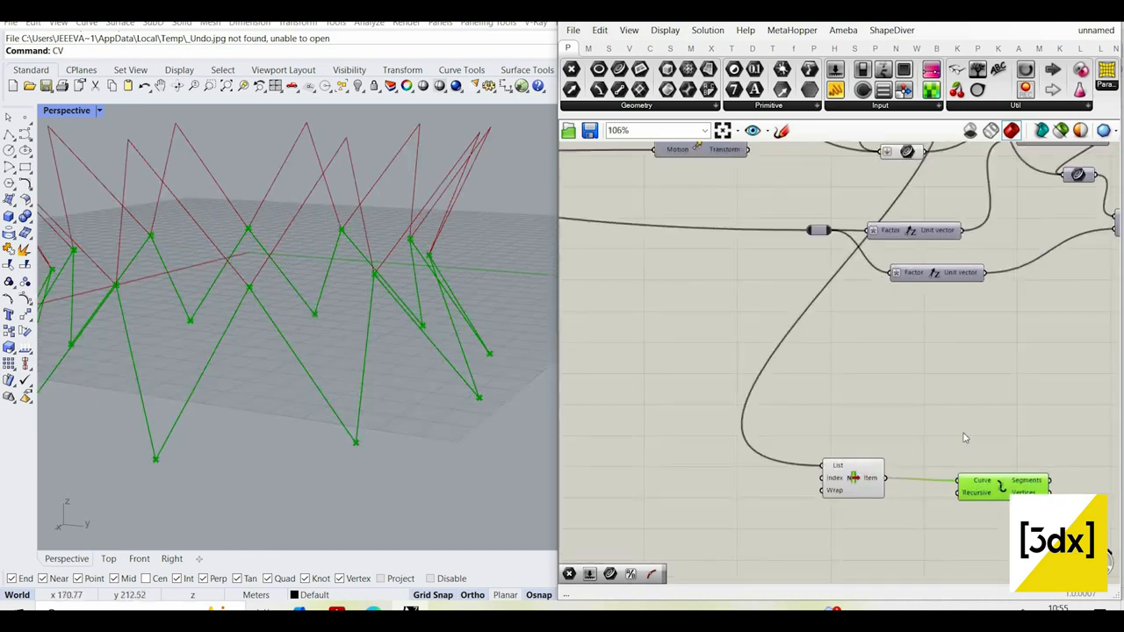
{"action": "scroll", "coordinate": [963, 437], "scroll_direction": "down", "scroll_amount": 2}
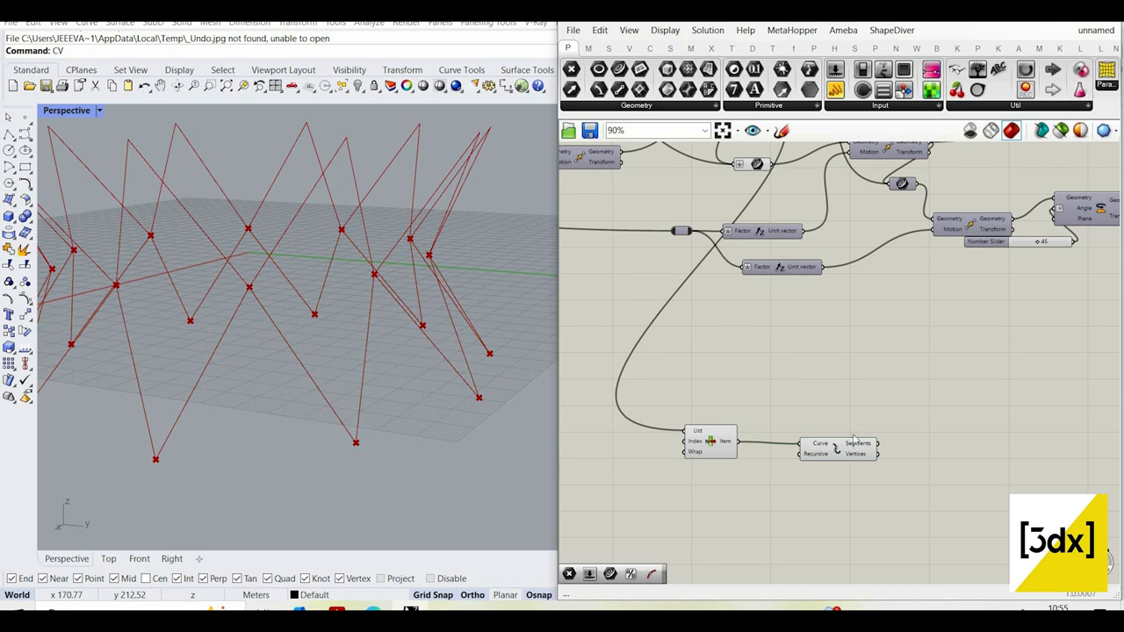
- Add a Point parameter beside the Explode component and feed it from Explode's Vertices output
{"action": "scroll", "coordinate": [932, 478], "scroll_direction": "up", "scroll_amount": 3}
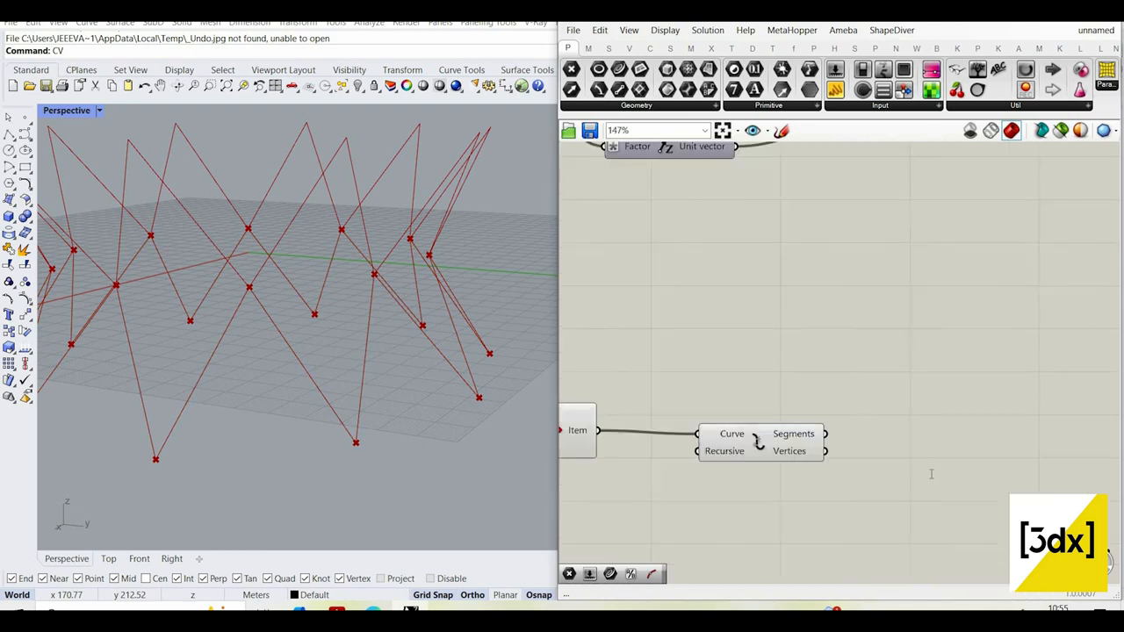
{"action": "double_click", "coordinate": [932, 474]}
{"action": "type", "text": "poin"}
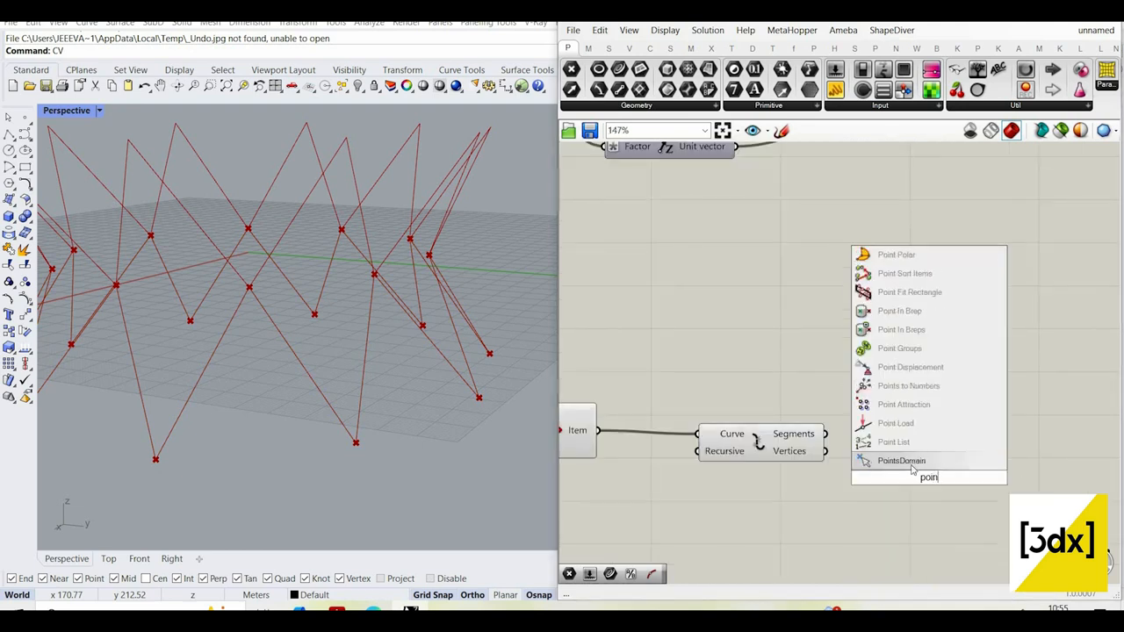
{"action": "key", "text": "Return"}
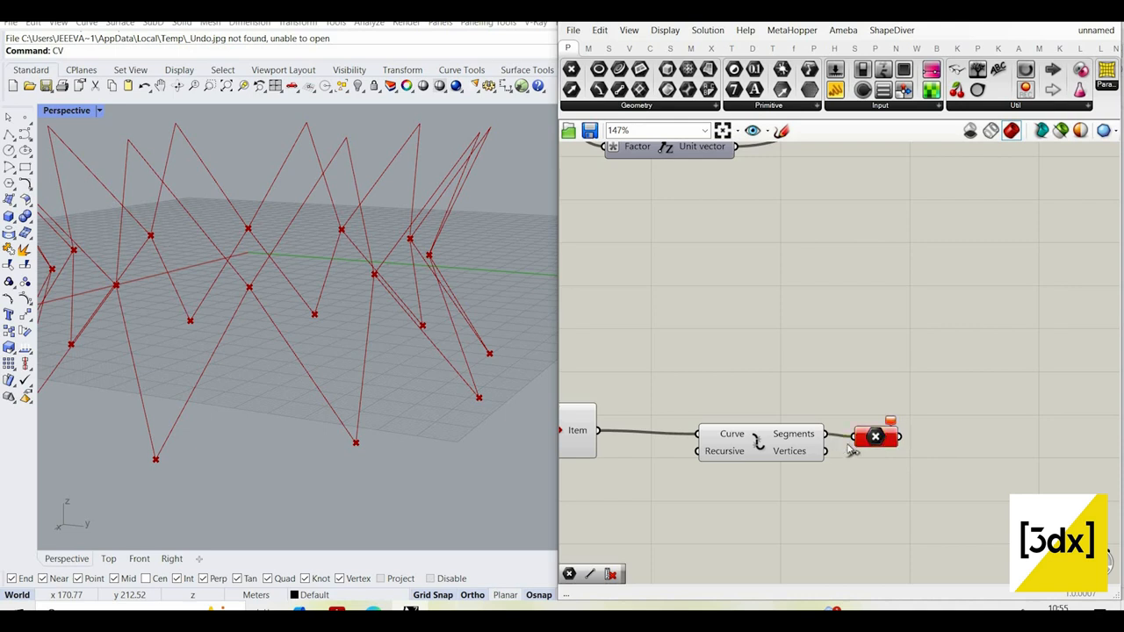
- Open the component search beside the new Point parameter
{"action": "double_click", "coordinate": [976, 472]}
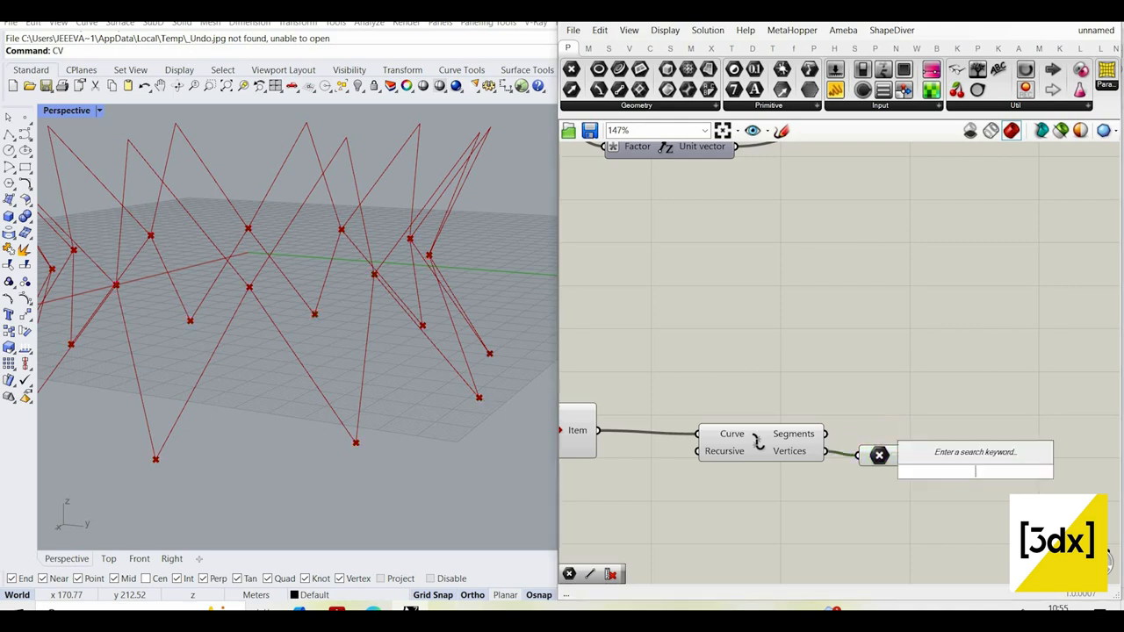
- Add a Dispatch component for the exploded vertices and feed its pattern from a panel containing 0 and 1 with multiline data disabled
{"action": "type", "text": "dis"}
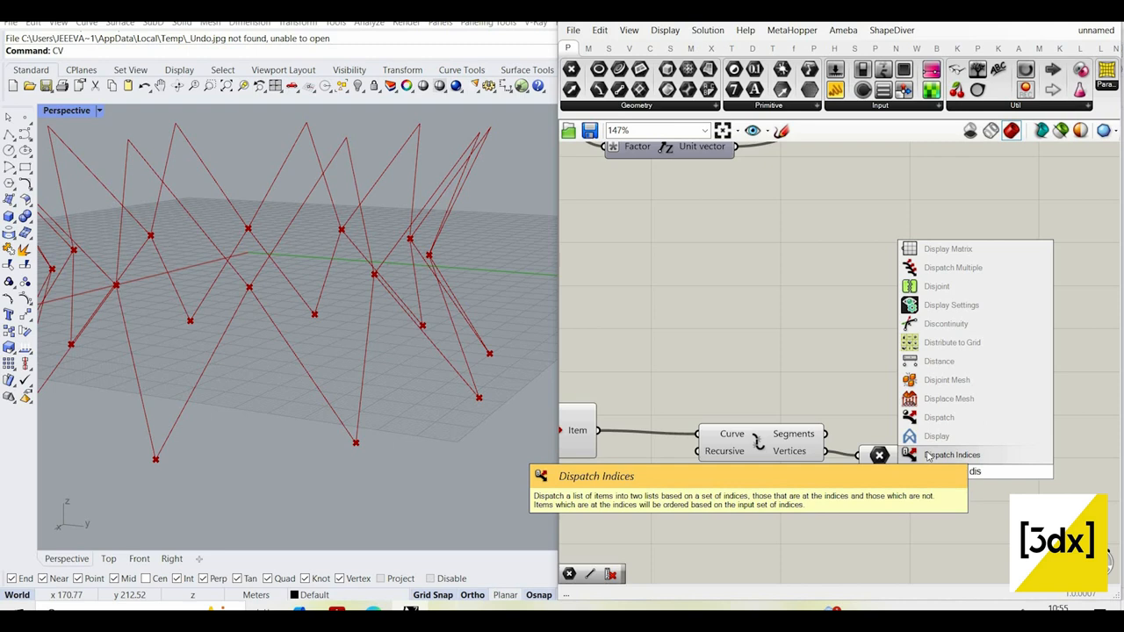
{"action": "left_click", "coordinate": [979, 418]}
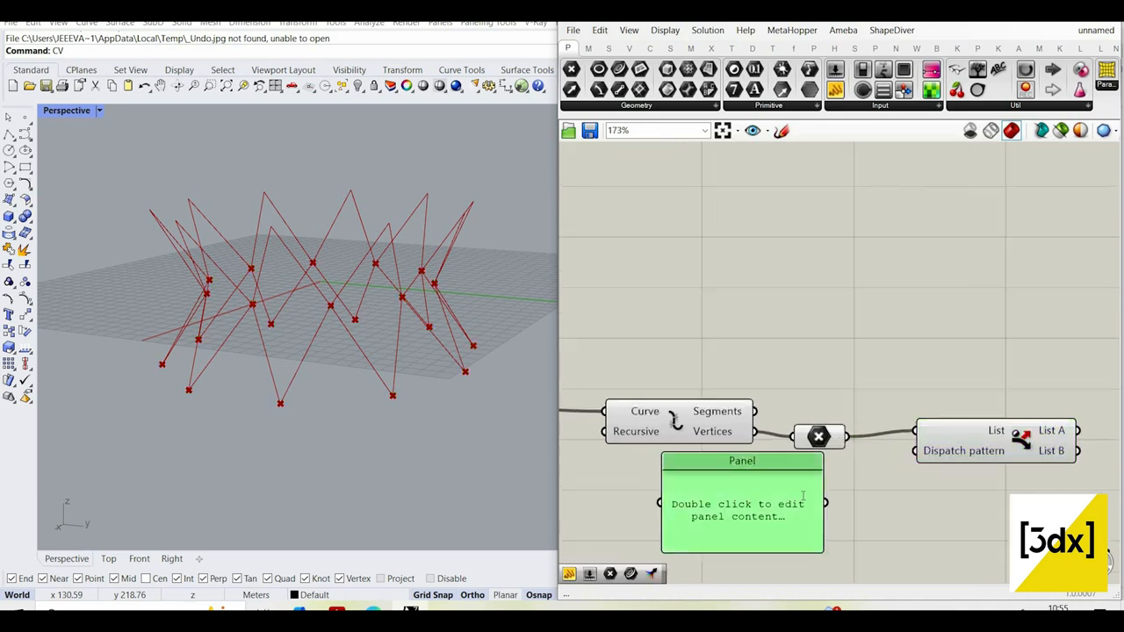
{"action": "double_click", "coordinate": [735, 492]}
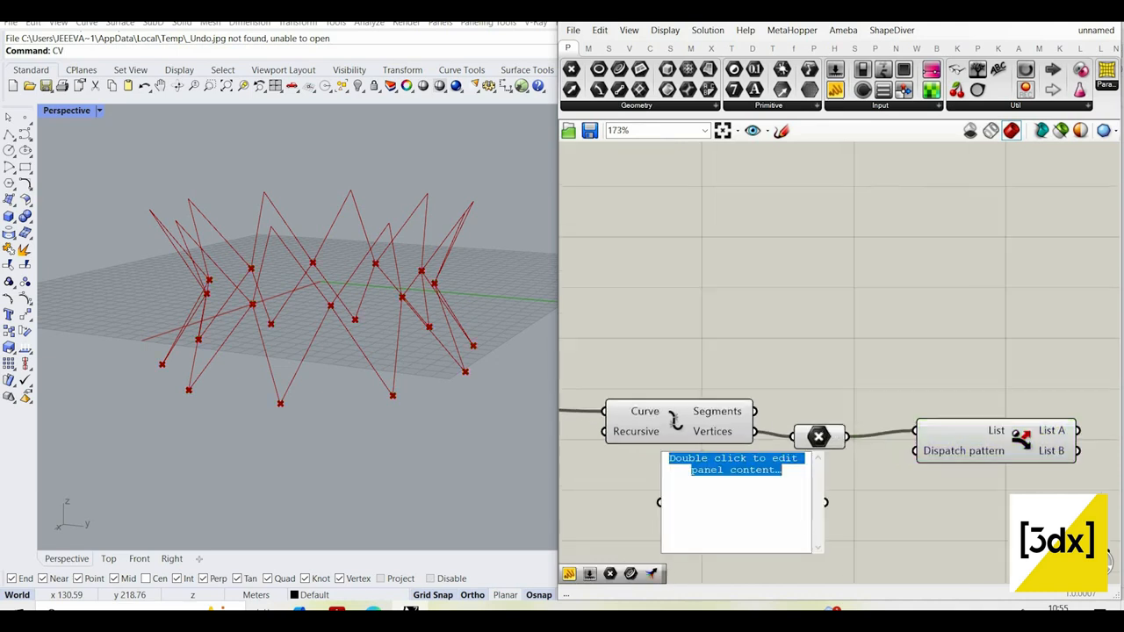
{"action": "right_click", "coordinate": [758, 509]}
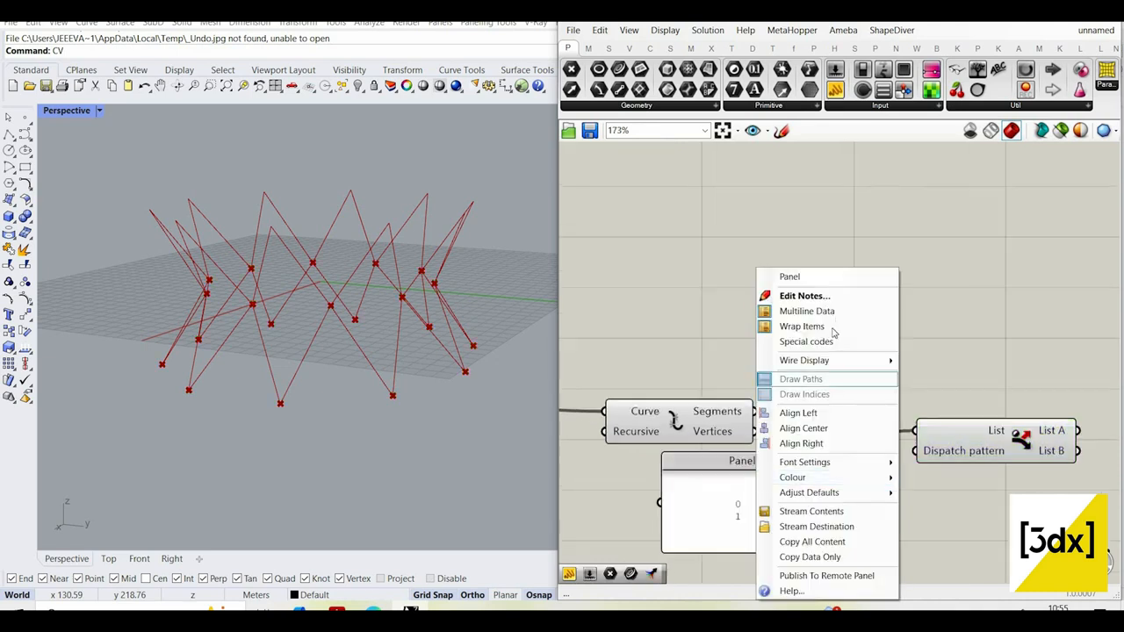
{"action": "left_click", "coordinate": [821, 312]}
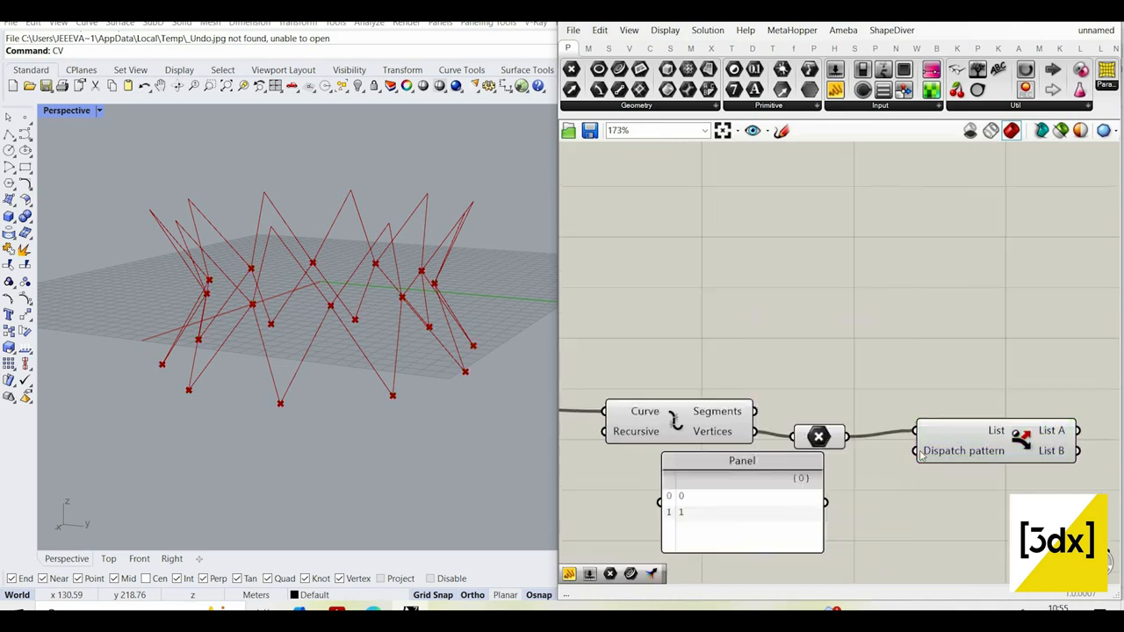
{"action": "left_click_drag", "start_coordinate": [890, 453], "coordinate": [913, 452]}
- Add a Point container after the Dispatch component and connect it to the List A output
{"action": "left_click", "coordinate": [977, 457]}
{"action": "scroll", "coordinate": [881, 468], "scroll_direction": "down", "scroll_amount": 2}
{"action": "right_click_drag", "start_coordinate": [1067, 458], "coordinate": [909, 454]}
{"action": "scroll", "coordinate": [909, 452], "scroll_direction": "up", "scroll_amount": 1}
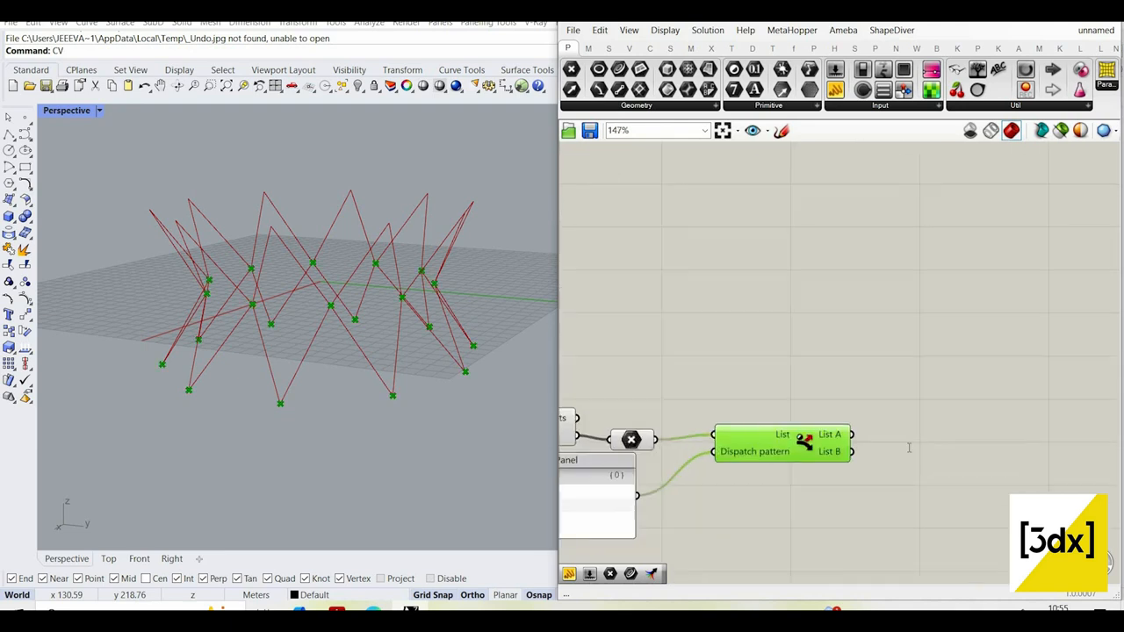
{"action": "left_click", "coordinate": [909, 447]}
{"action": "double_click", "coordinate": [909, 446]}
{"action": "type", "text": "poi"}
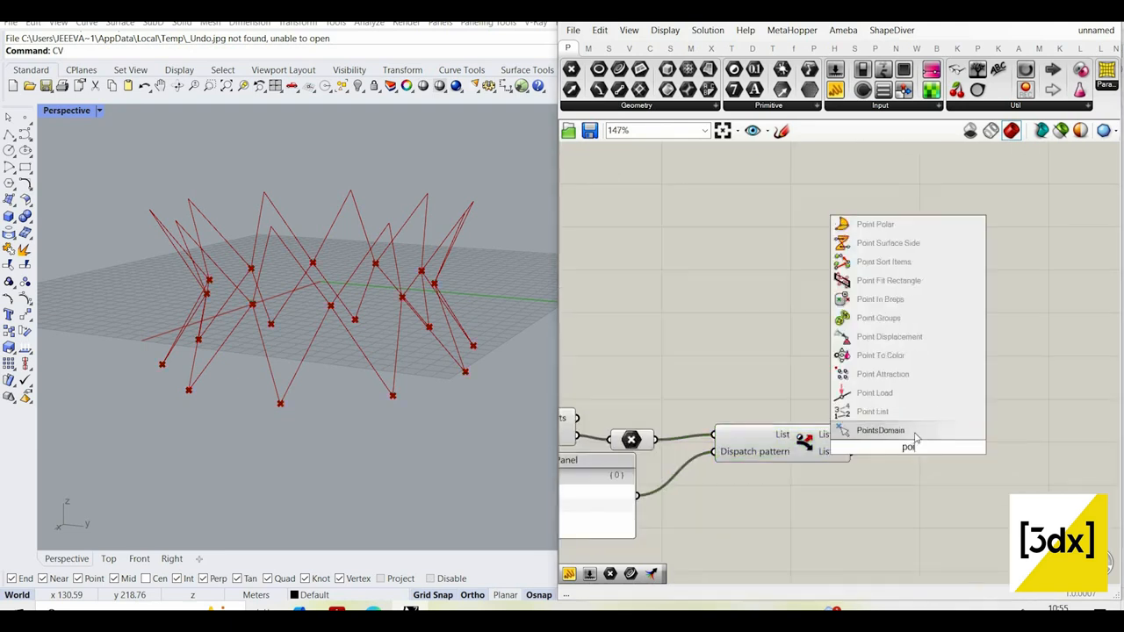
{"action": "type", "text": "nt"}
{"action": "key", "text": "Return"}
{"action": "scroll", "coordinate": [893, 456], "scroll_direction": "up", "scroll_amount": 3}
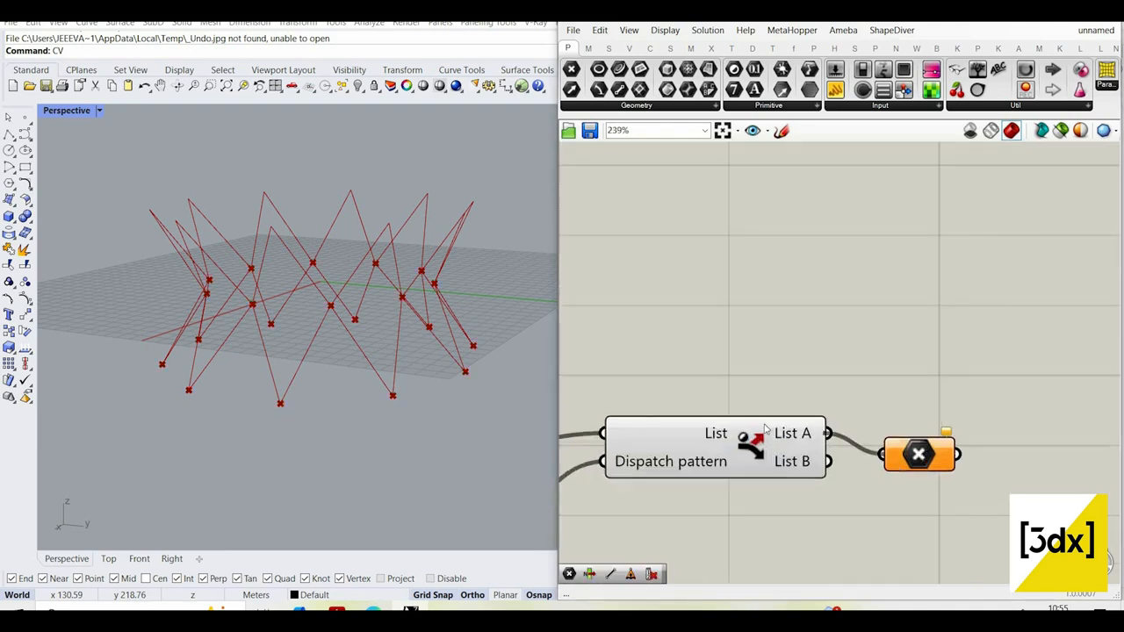
- Turn off the preview of the List Item, Explode, vertex Point and Dispatch components in the lower chain
{"action": "scroll", "coordinate": [890, 463], "scroll_direction": "down", "scroll_amount": 8}
{"action": "left_click_drag", "start_coordinate": [881, 406], "coordinate": [634, 483]}
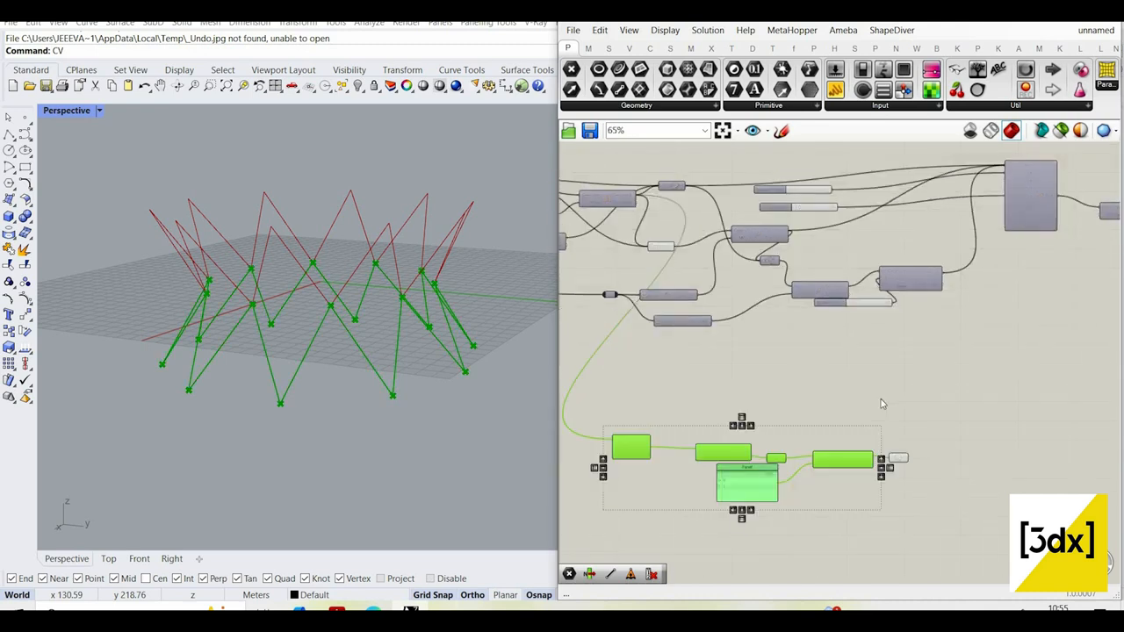
{"action": "right_click", "coordinate": [854, 378]}
{"action": "left_click", "coordinate": [893, 399]}
{"action": "right_click_drag", "start_coordinate": [434, 369], "coordinate": [373, 372]}
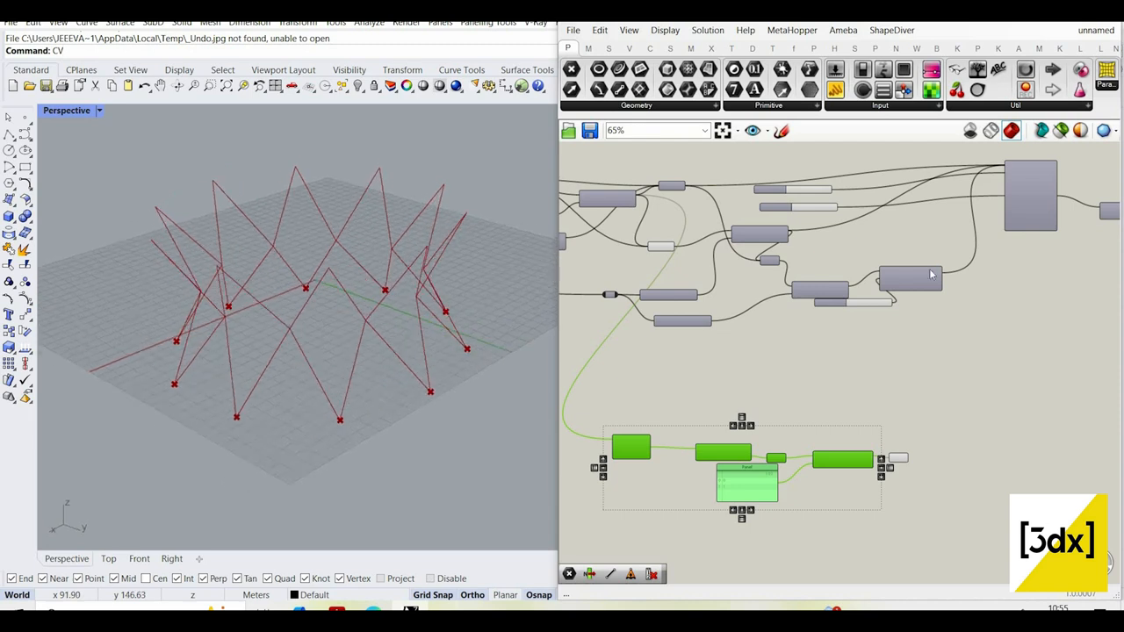
- Turn on the preview of the Rotate component driven by the 45 slider and inspect its geometry in the perspective view
{"action": "scroll", "coordinate": [855, 281], "scroll_direction": "down", "scroll_amount": 1}
{"action": "right_click_drag", "start_coordinate": [911, 235], "coordinate": [843, 237]}
{"action": "scroll", "coordinate": [856, 281], "scroll_direction": "up", "scroll_amount": 5}
{"action": "left_click", "coordinate": [824, 276]}
{"action": "right_click", "coordinate": [838, 214]}
{"action": "left_click", "coordinate": [870, 223]}
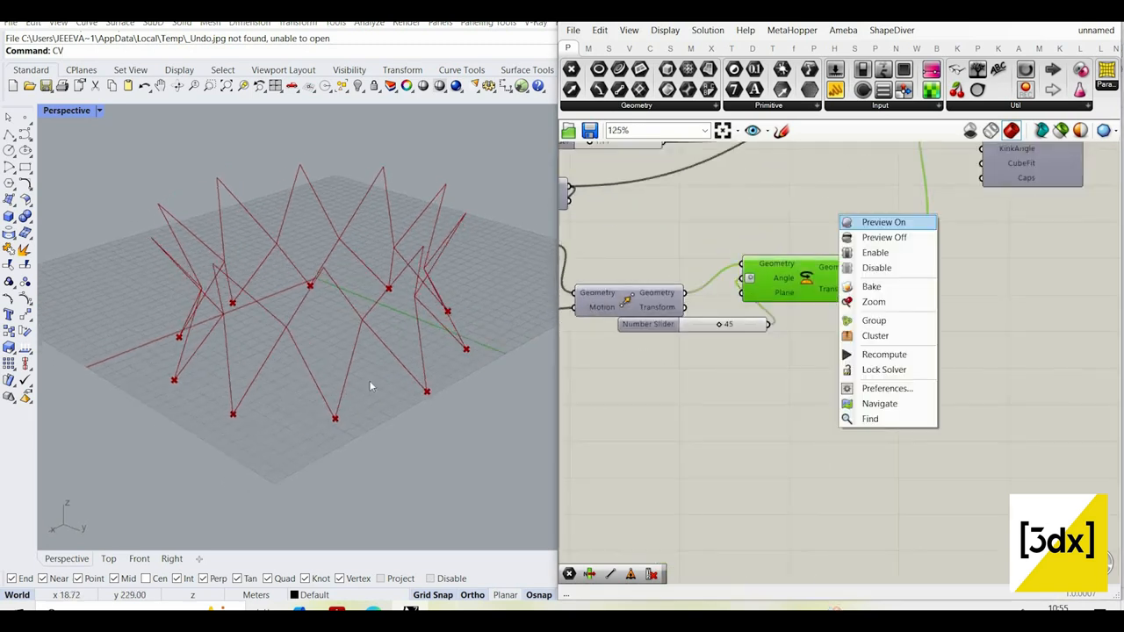
{"action": "right_click_drag", "start_coordinate": [370, 384], "coordinate": [303, 429]}
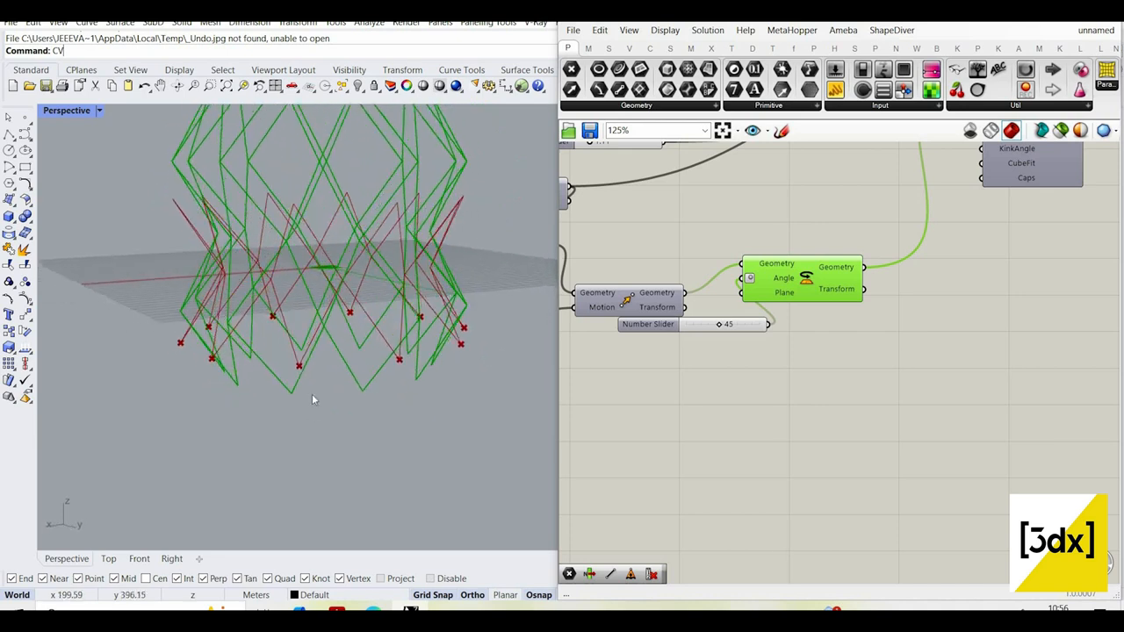
{"action": "right_click_drag", "start_coordinate": [341, 379], "coordinate": [348, 383]}
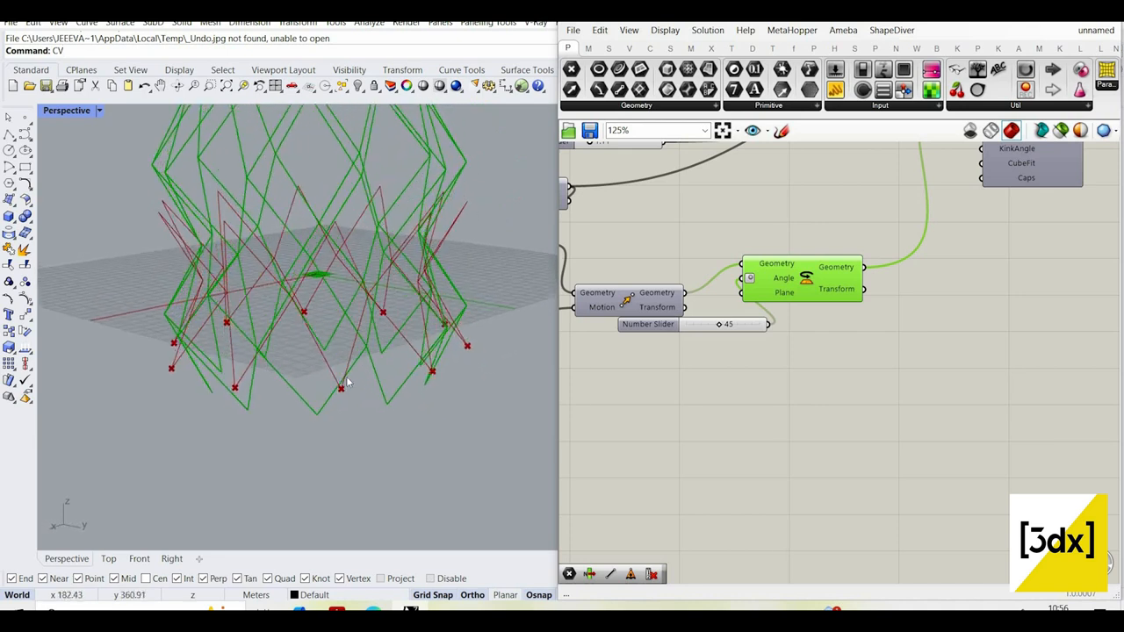
- Turn off the preview of the Rotate component and the Move component feeding it
{"action": "scroll", "coordinate": [971, 291], "scroll_direction": "down", "scroll_amount": 1}
{"action": "left_click_drag", "start_coordinate": [894, 369], "coordinate": [713, 288]}
{"action": "right_click", "coordinate": [762, 221]}
{"action": "left_click", "coordinate": [810, 243]}
{"action": "scroll", "coordinate": [642, 417], "scroll_direction": "down", "scroll_amount": 1}
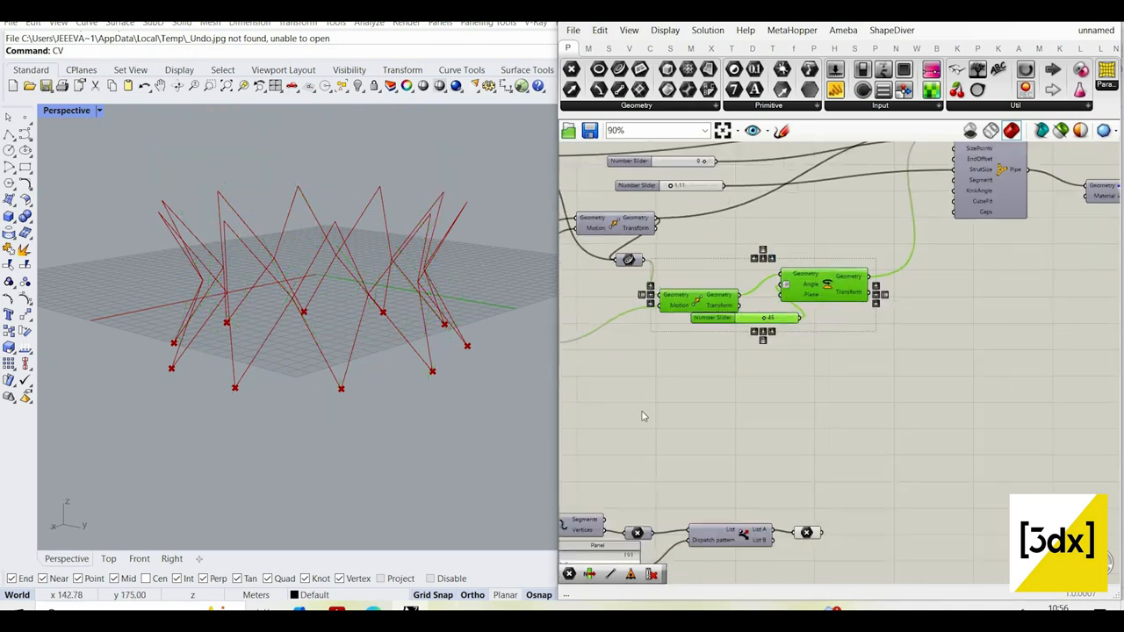
- Reposition the List A Point container farther from and slightly above the Dispatch component
{"action": "scroll", "coordinate": [861, 502], "scroll_direction": "down", "scroll_amount": 2}
{"action": "scroll", "coordinate": [916, 431], "scroll_direction": "up", "scroll_amount": 6}
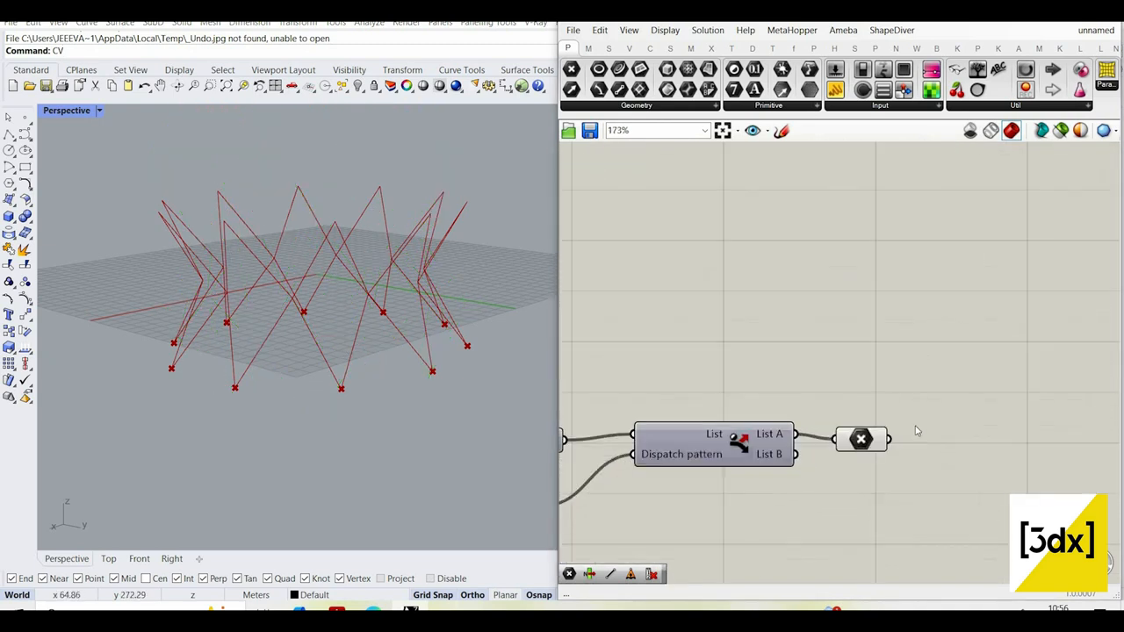
{"action": "scroll", "coordinate": [923, 456], "scroll_direction": "down", "scroll_amount": 6}
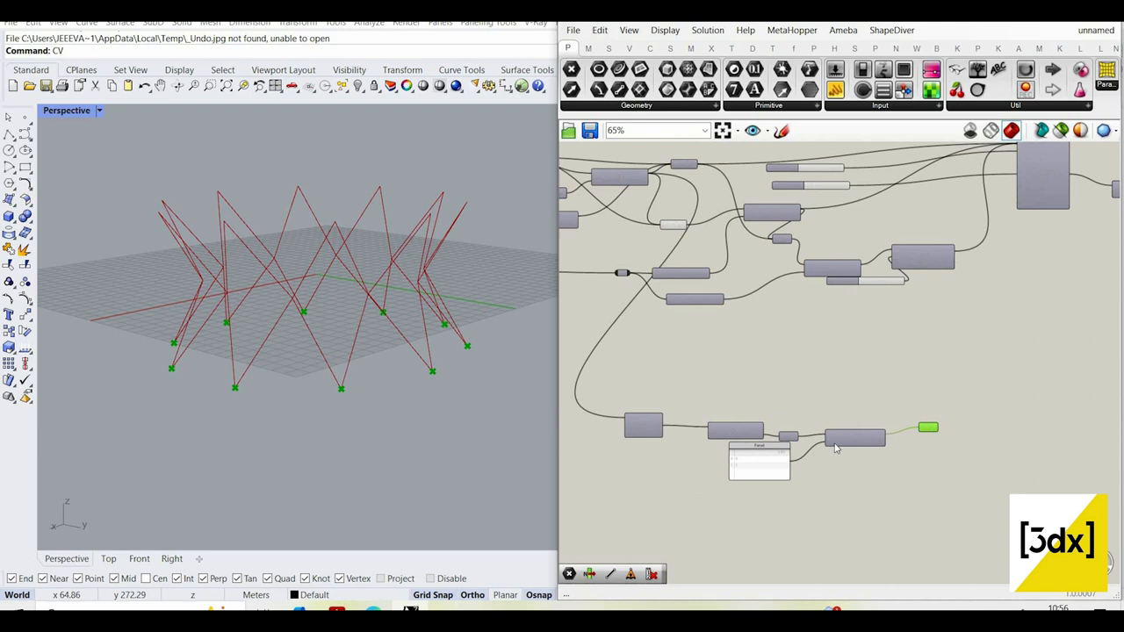
{"action": "scroll", "coordinate": [836, 449], "scroll_direction": "up", "scroll_amount": 3}
{"action": "scroll", "coordinate": [924, 464], "scroll_direction": "down", "scroll_amount": 2}
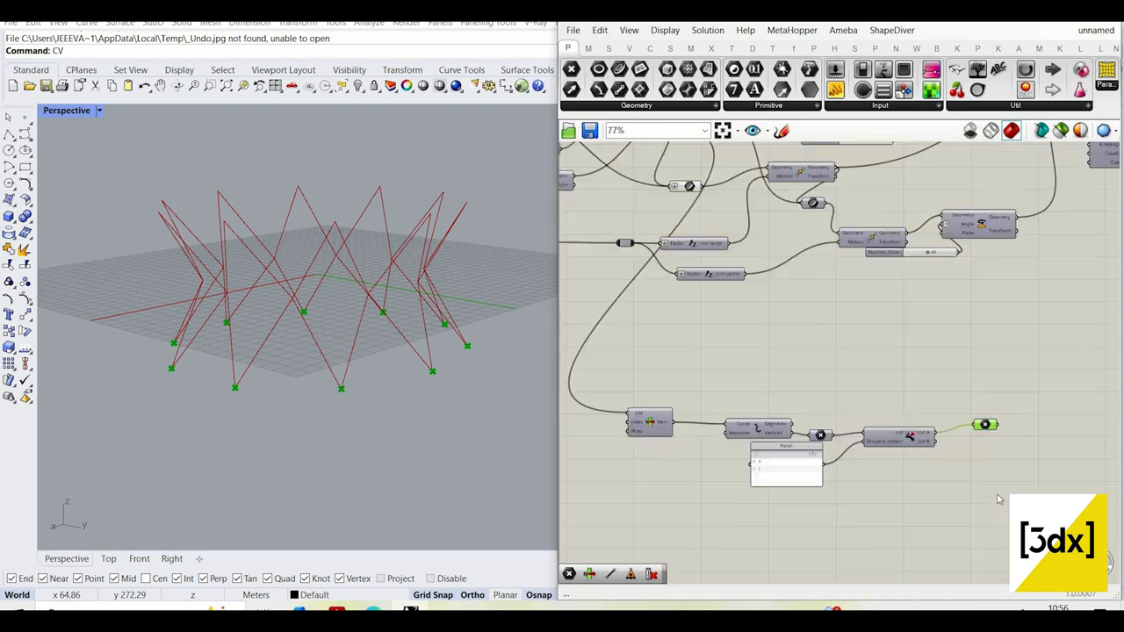
- Add a second Point container below the first and connect it to the Dispatch component's List B output
{"action": "scroll", "coordinate": [922, 440], "scroll_direction": "up", "scroll_amount": 4}
{"action": "double_click", "coordinate": [998, 491]}
{"action": "type", "text": "poi"}
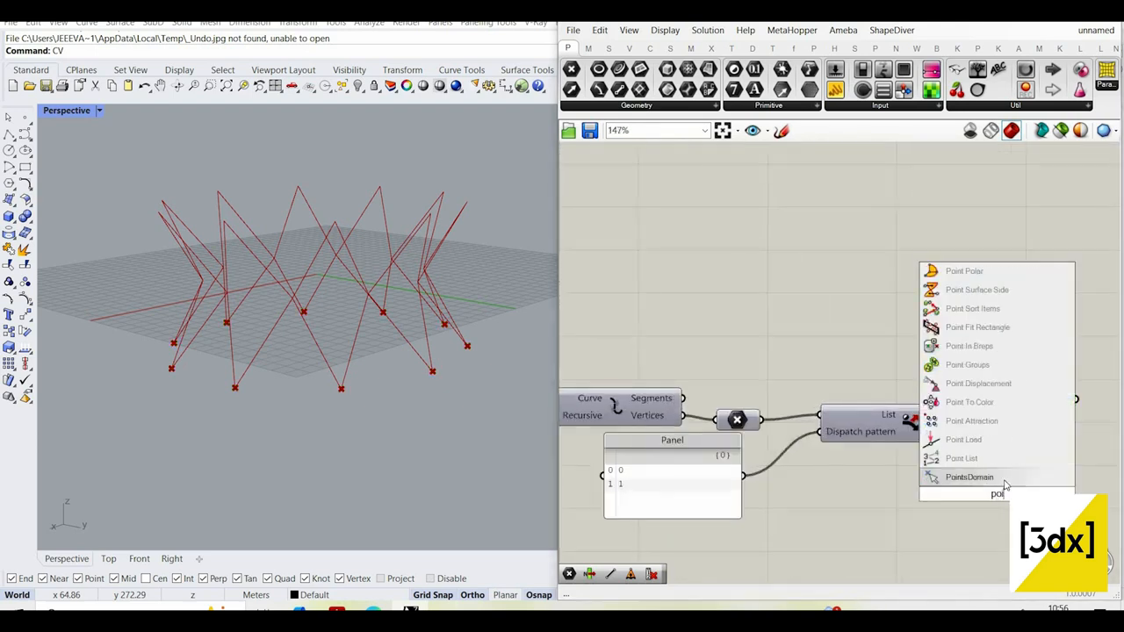
{"action": "type", "text": "nt"}
{"action": "key", "text": "Return"}
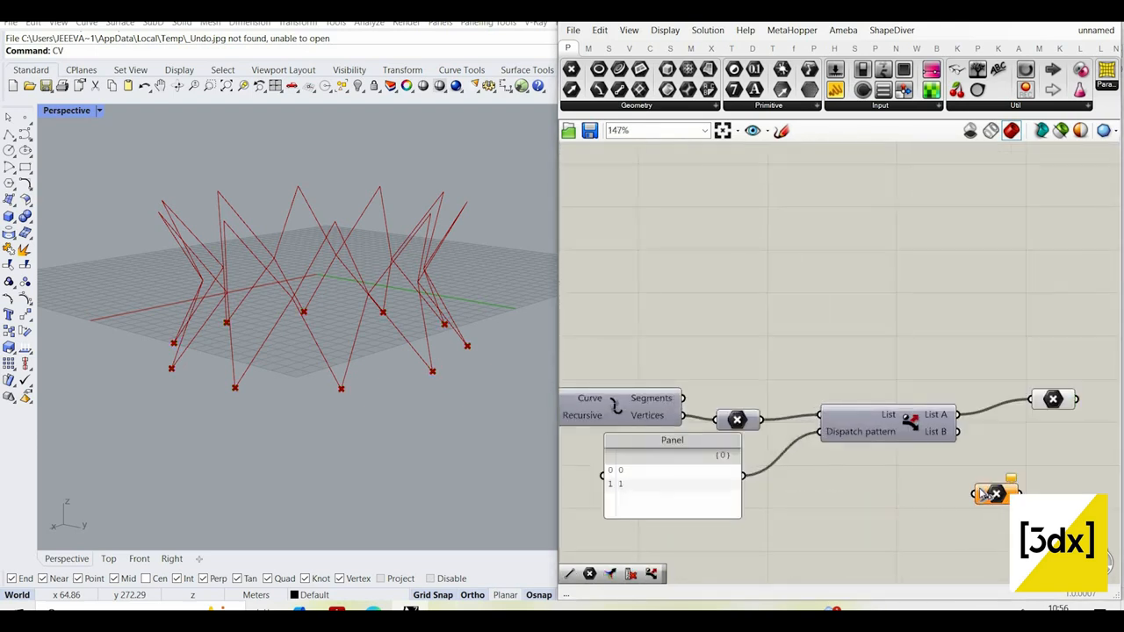
{"action": "scroll", "coordinate": [934, 475], "scroll_direction": "down", "scroll_amount": 3}
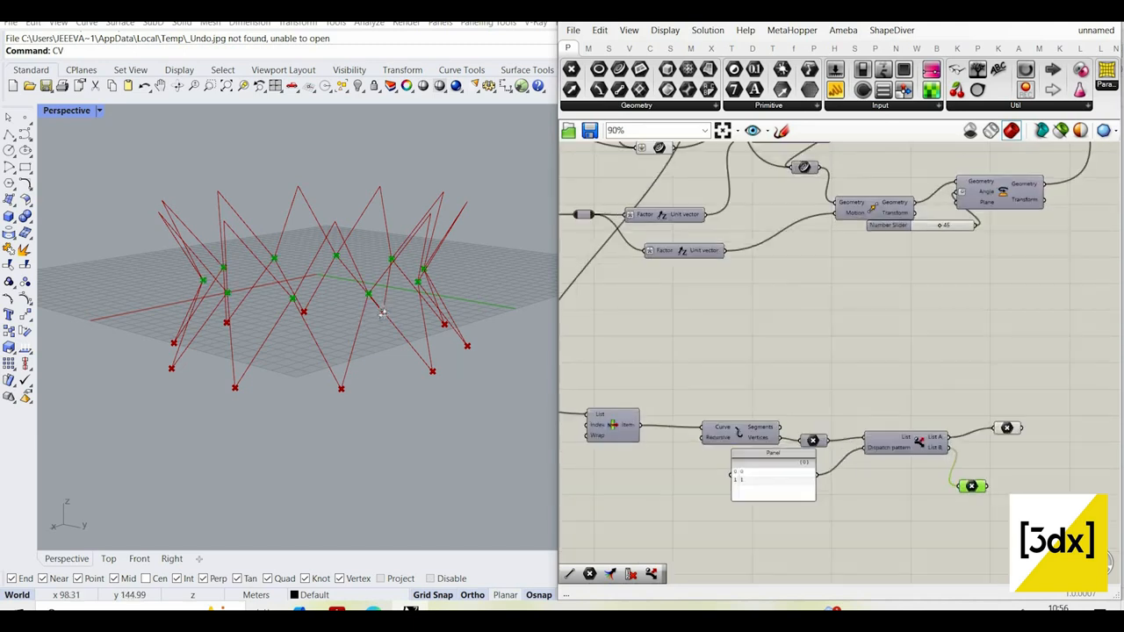
{"action": "mouse_move", "coordinate": [382, 313]}
{"action": "right_mouse_down"}
{"action": "mouse_move", "coordinate": [396, 260]}
{"action": "mouse_move", "coordinate": [402, 320]}
{"action": "right_mouse_up"}
{"action": "scroll", "coordinate": [943, 458], "scroll_direction": "up", "scroll_amount": 3}
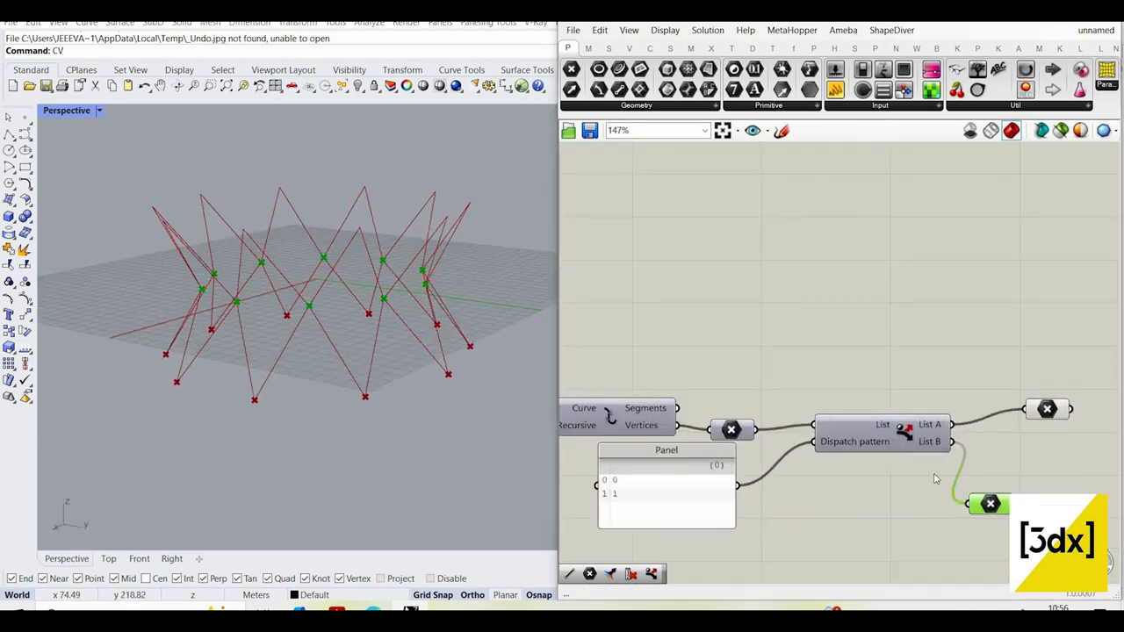
- Add a Curve container near the first List Item component and connect it to the +1 output
{"action": "scroll", "coordinate": [1006, 475], "scroll_direction": "down", "scroll_amount": 5}
{"action": "scroll", "coordinate": [942, 385], "scroll_direction": "up", "scroll_amount": 2}
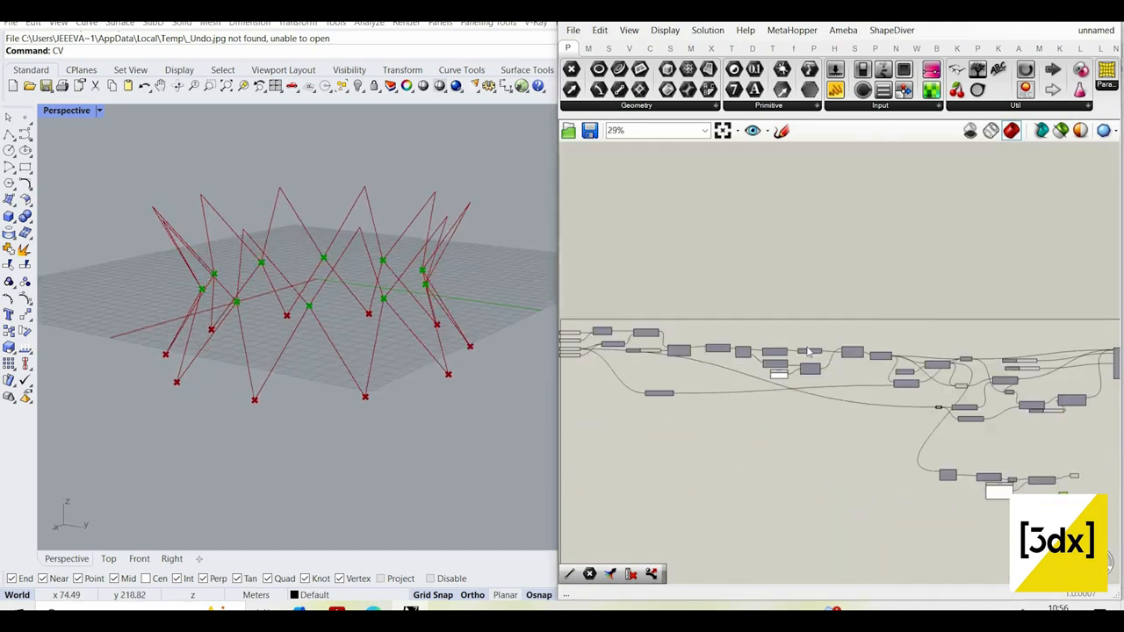
{"action": "scroll", "coordinate": [943, 384], "scroll_direction": "up", "scroll_amount": 3}
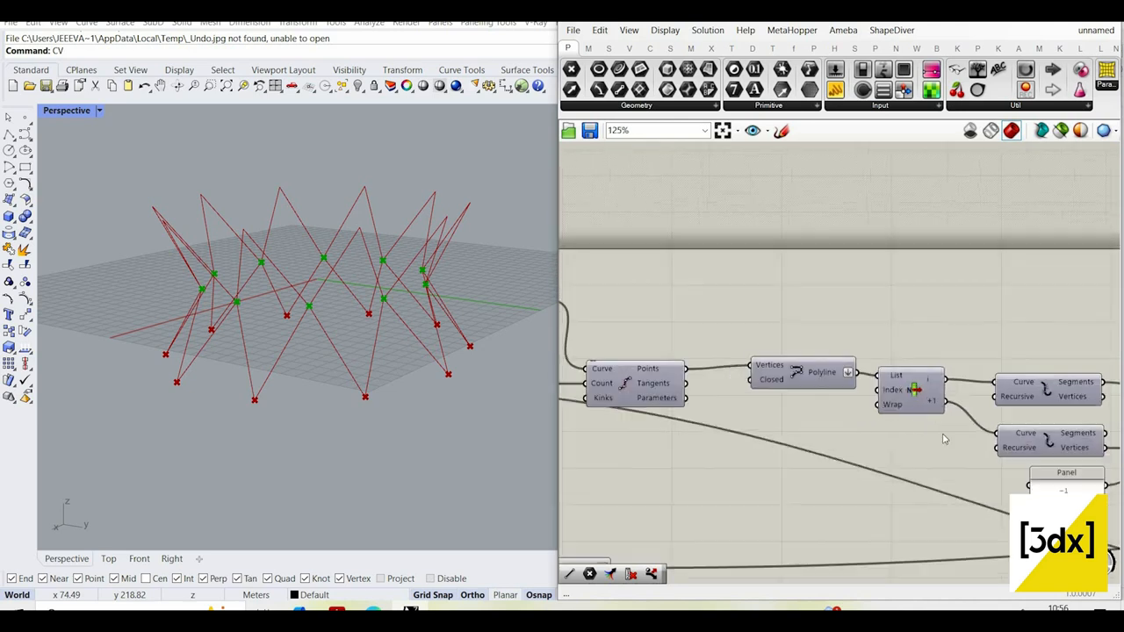
{"action": "double_click", "coordinate": [943, 434]}
{"action": "type", "text": "crv"}
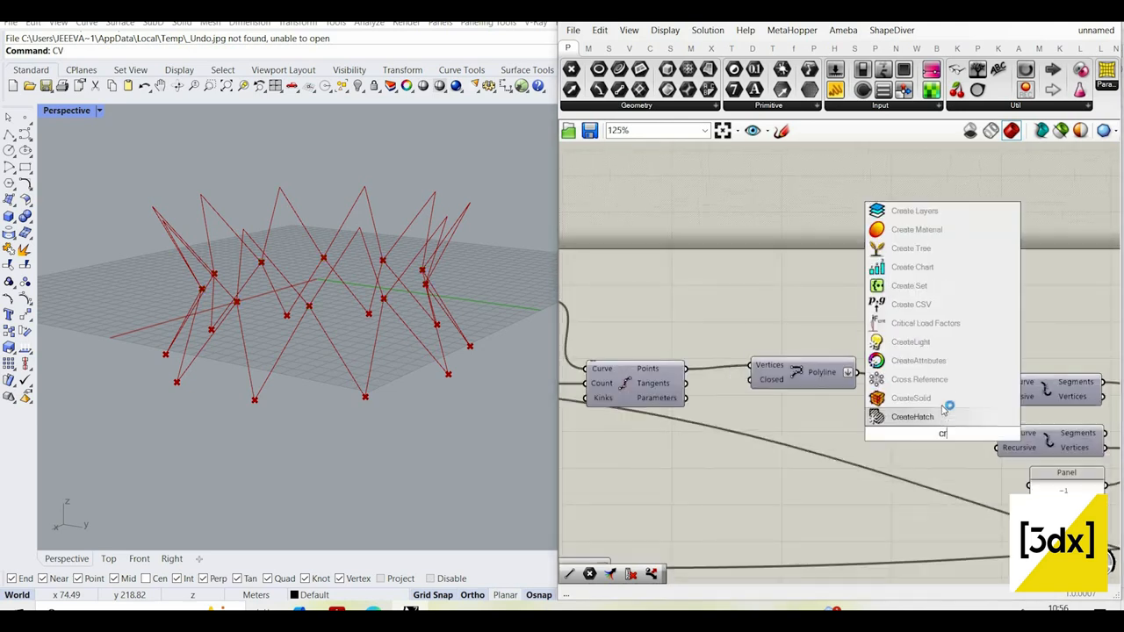
{"action": "key", "text": "Return"}
{"action": "scroll", "coordinate": [949, 388], "scroll_direction": "up", "scroll_amount": 3}
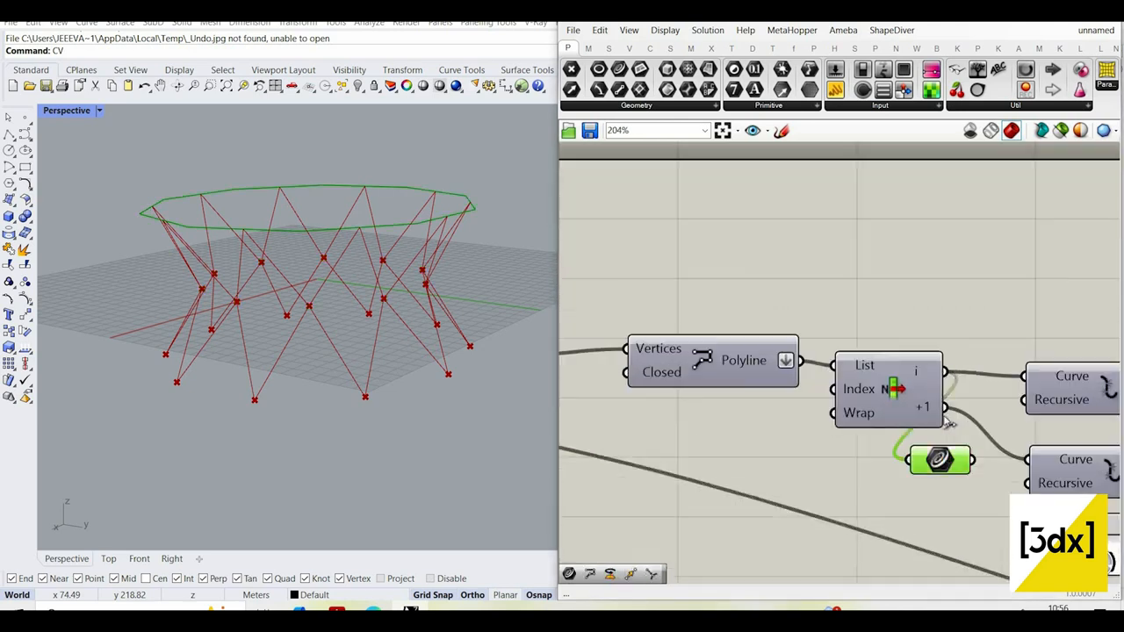
{"action": "left_click_drag", "start_coordinate": [793, 369], "coordinate": [800, 362]}
- Move the Curve container next to the Dispatch component's Point containers and delete the Point container on List B
{"action": "scroll", "coordinate": [793, 369], "scroll_direction": "down", "scroll_amount": 10}
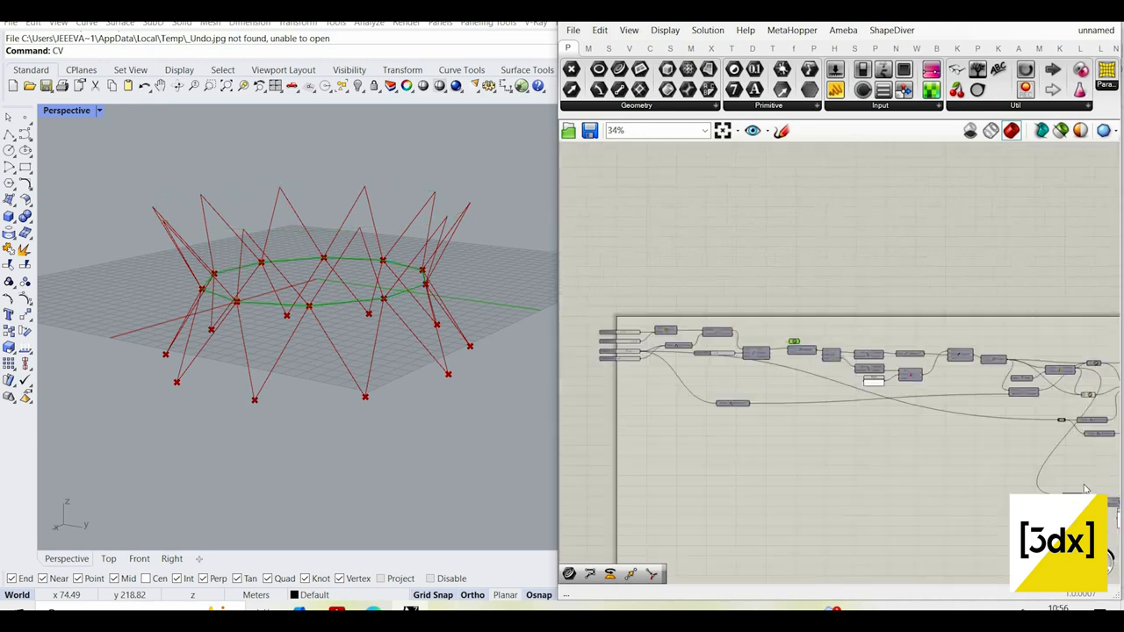
{"action": "scroll", "coordinate": [1059, 422], "scroll_direction": "up", "scroll_amount": 8}
{"action": "left_click_drag", "start_coordinate": [985, 446], "coordinate": [994, 408]}
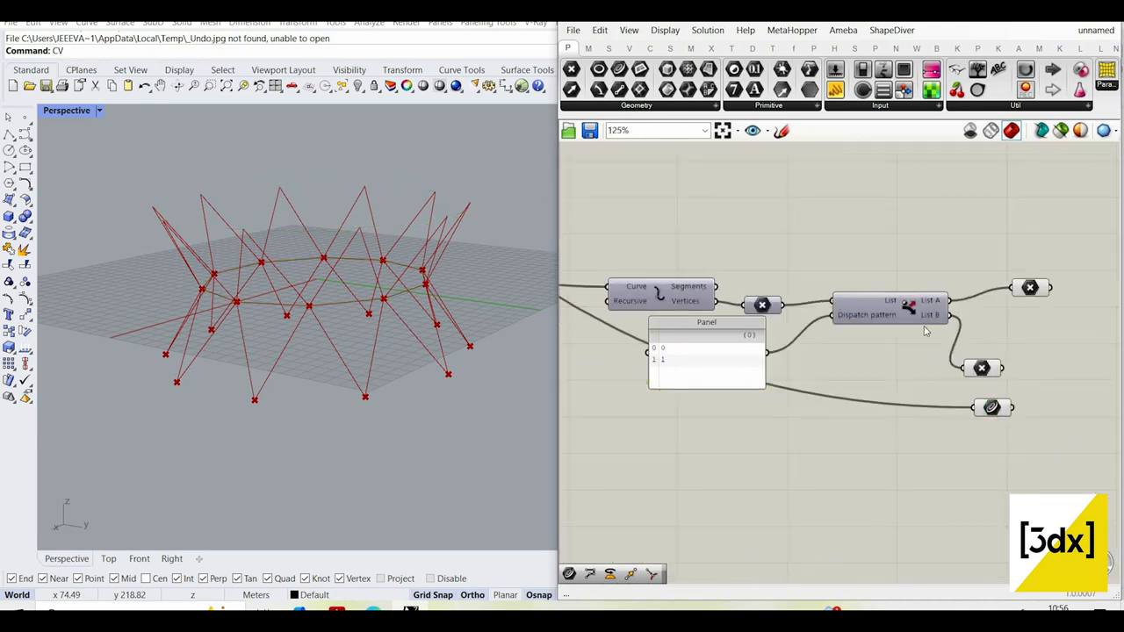
{"action": "scroll", "coordinate": [925, 331], "scroll_direction": "up", "scroll_amount": 3}
{"action": "scroll", "coordinate": [902, 405], "scroll_direction": "down", "scroll_amount": 3}
{"action": "scroll", "coordinate": [887, 395], "scroll_direction": "up", "scroll_amount": 3}
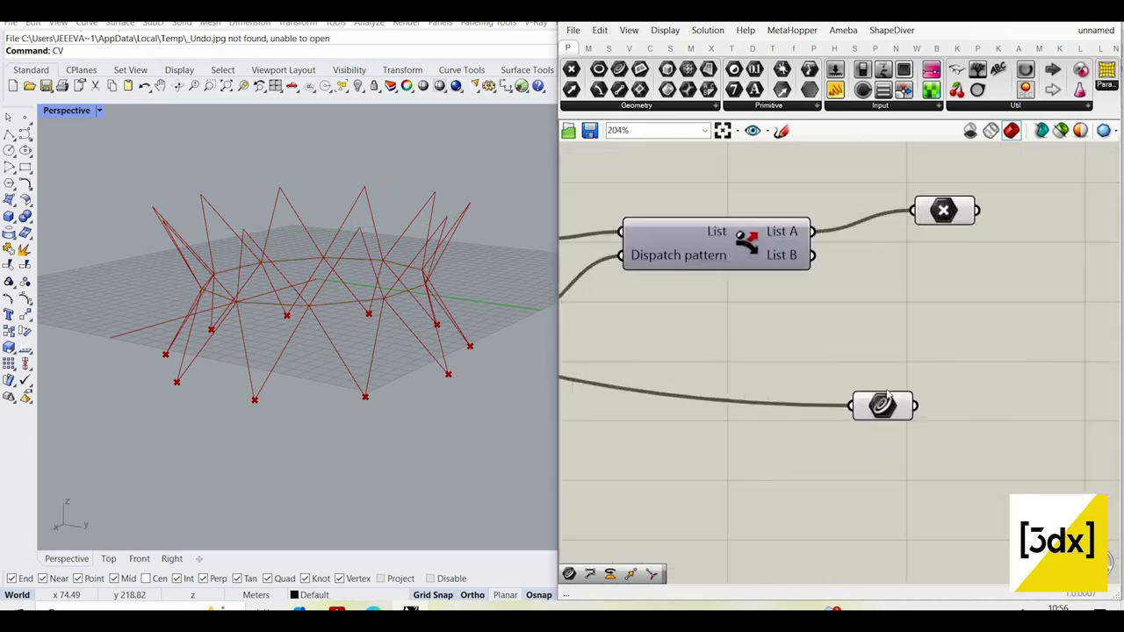
- Reconnect the Curve container's input to the Segments output of the Explode component that splits the +1 curve
{"action": "scroll", "coordinate": [962, 403], "scroll_direction": "down", "scroll_amount": 2}
{"action": "scroll", "coordinate": [962, 400], "scroll_direction": "up", "scroll_amount": 2}
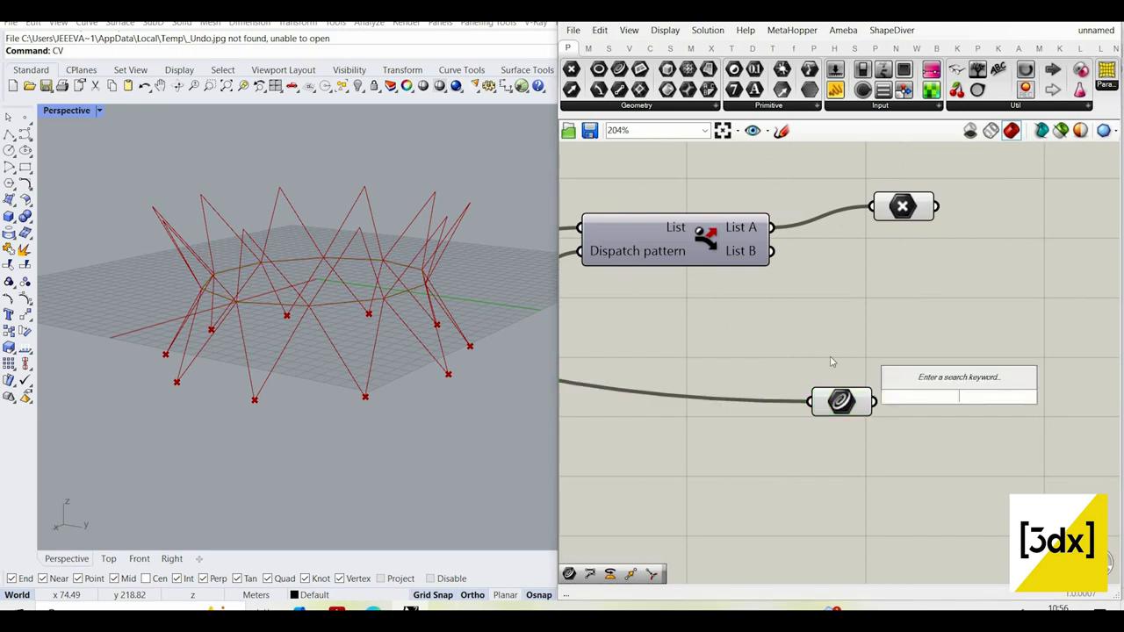
{"action": "left_click", "coordinate": [814, 405]}
{"action": "scroll", "coordinate": [878, 369], "scroll_direction": "down", "scroll_amount": 5}
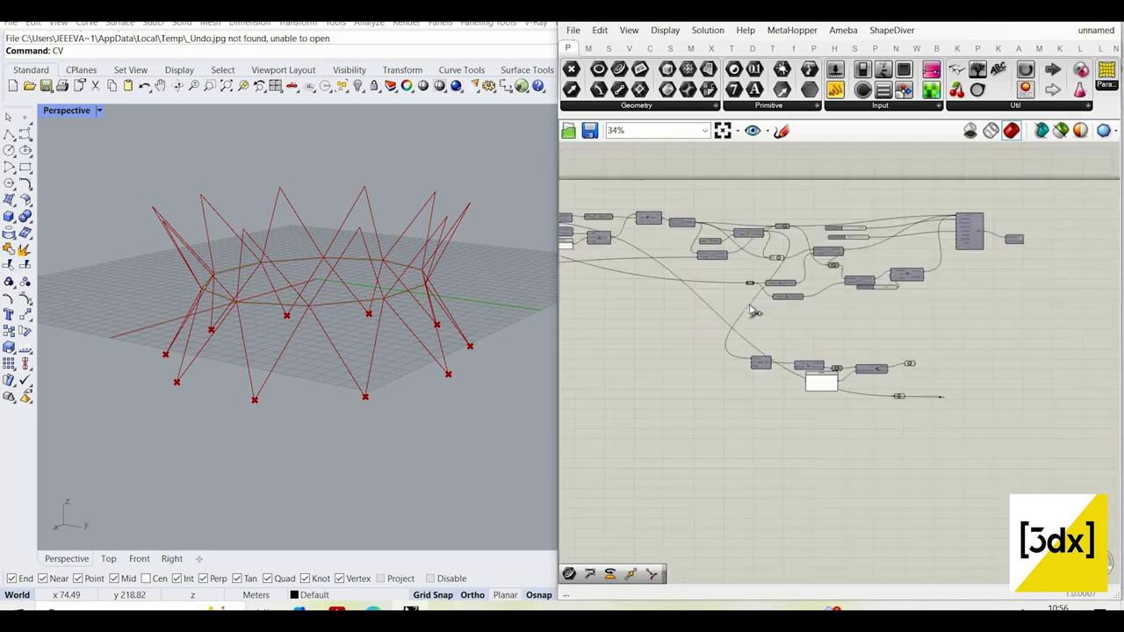
{"action": "scroll", "coordinate": [755, 298], "scroll_direction": "up", "scroll_amount": 3}
{"action": "scroll", "coordinate": [738, 301], "scroll_direction": "up", "scroll_amount": 2}
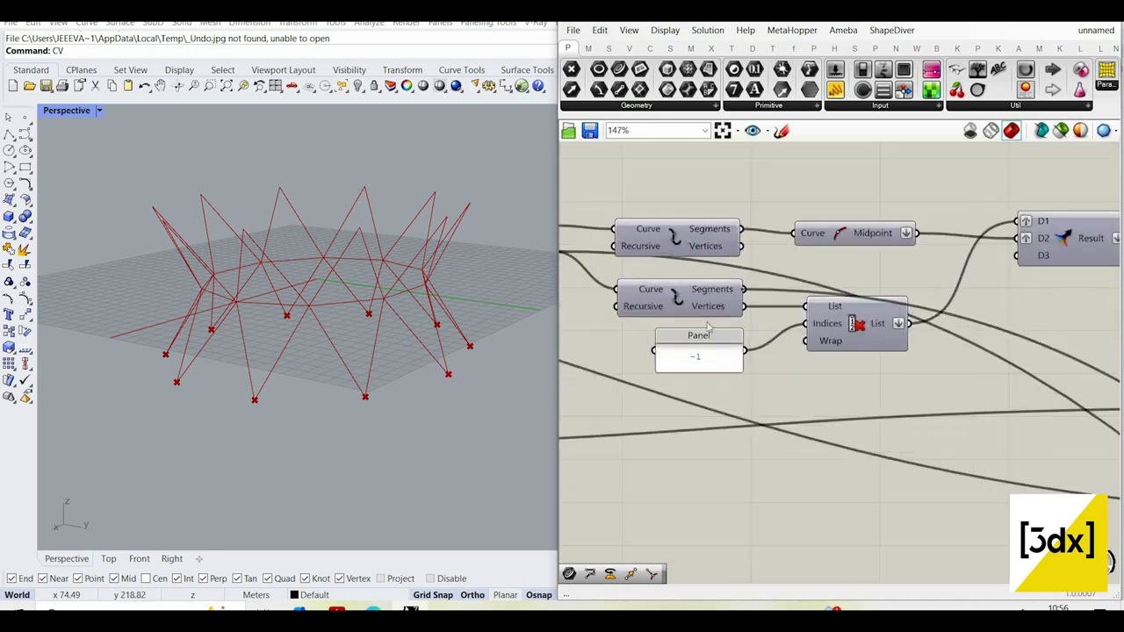
{"action": "scroll", "coordinate": [878, 378], "scroll_direction": "down", "scroll_amount": 3}
{"action": "scroll", "coordinate": [886, 453], "scroll_direction": "up", "scroll_amount": 4}
{"action": "scroll", "coordinate": [885, 453], "scroll_direction": "up", "scroll_amount": 3}
{"action": "left_click", "coordinate": [883, 458]}
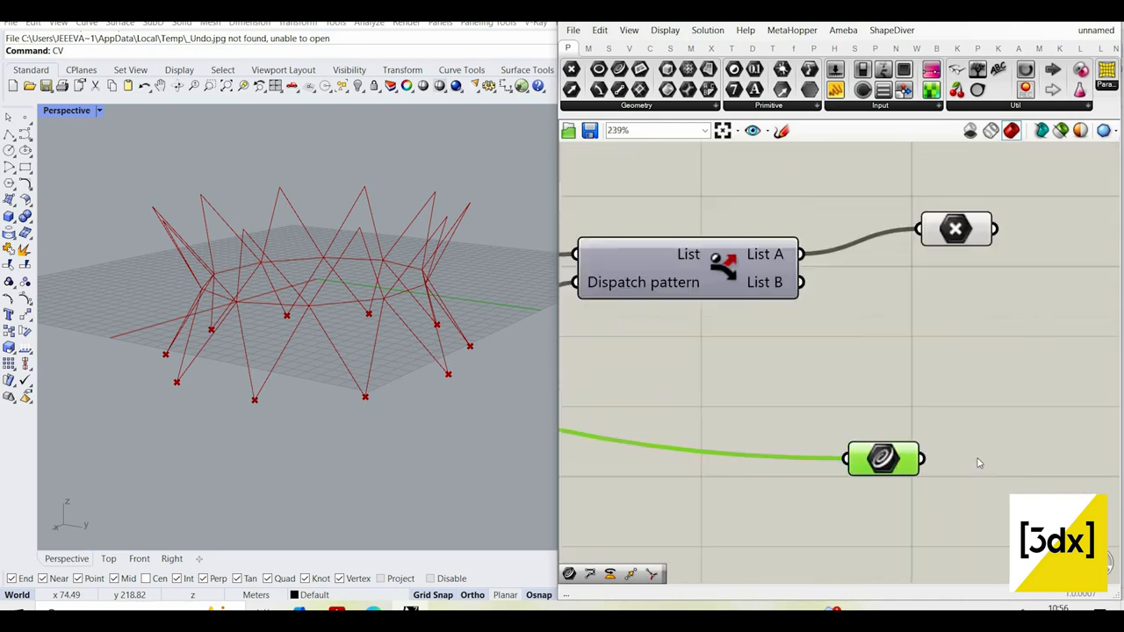
- Add a curve Midpoint component after the Curve container and connect the ring segments to it
{"action": "double_click", "coordinate": [979, 458]}
{"action": "type", "text": "mi"}
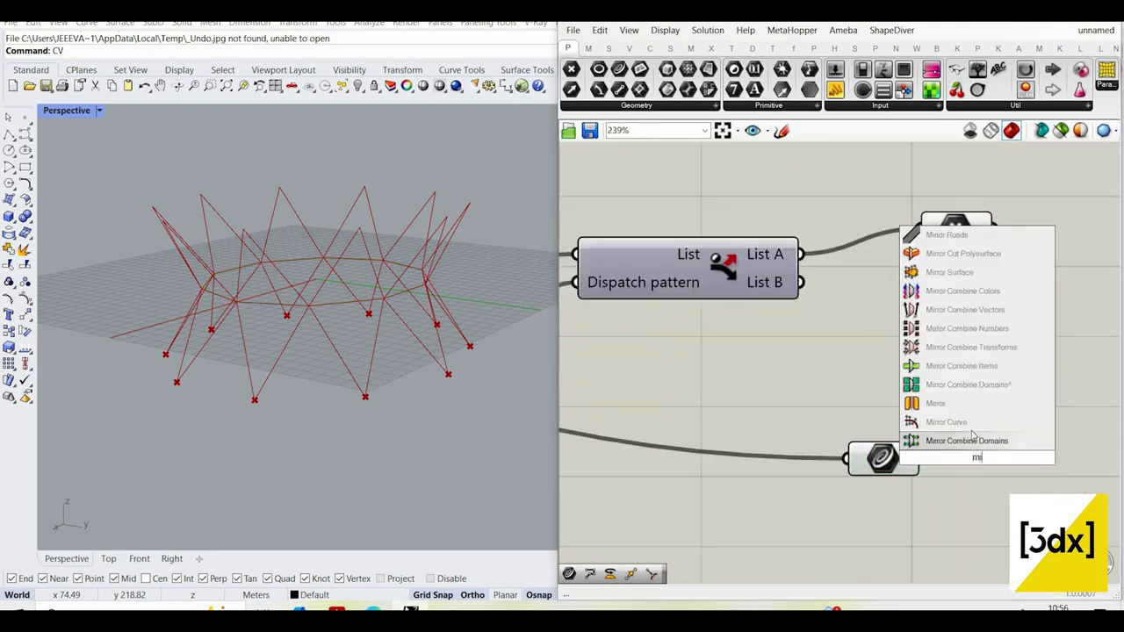
{"action": "type", "text": "d"}
{"action": "left_click_drag", "start_coordinate": [946, 468], "coordinate": [1021, 477]}
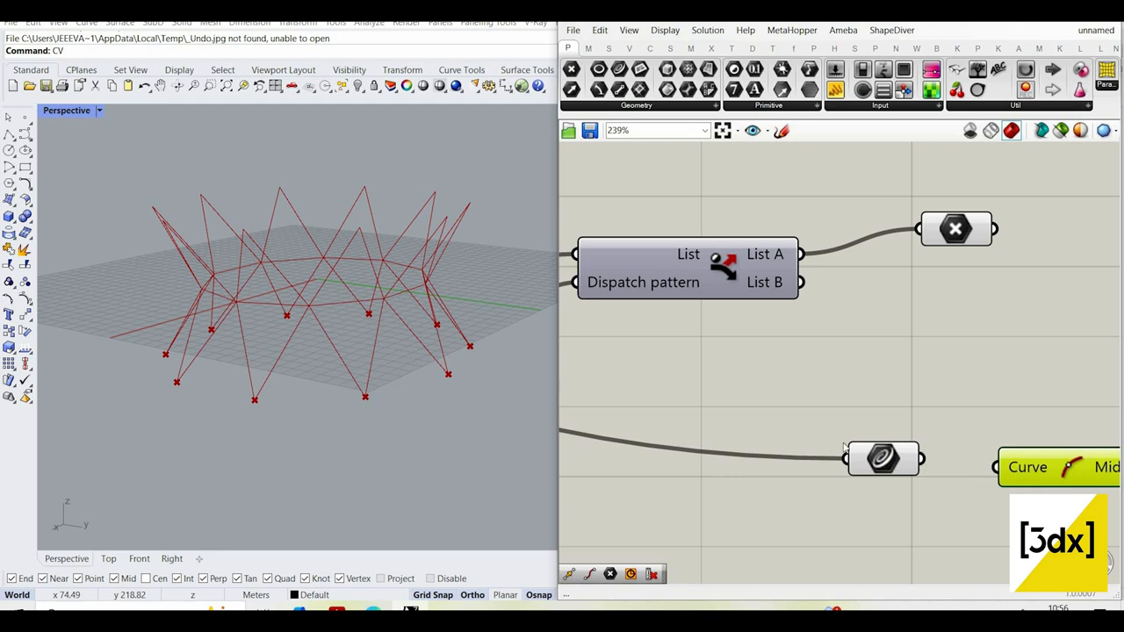
{"action": "scroll", "coordinate": [944, 409], "scroll_direction": "down", "scroll_amount": 3}
{"action": "left_click", "coordinate": [938, 404]}
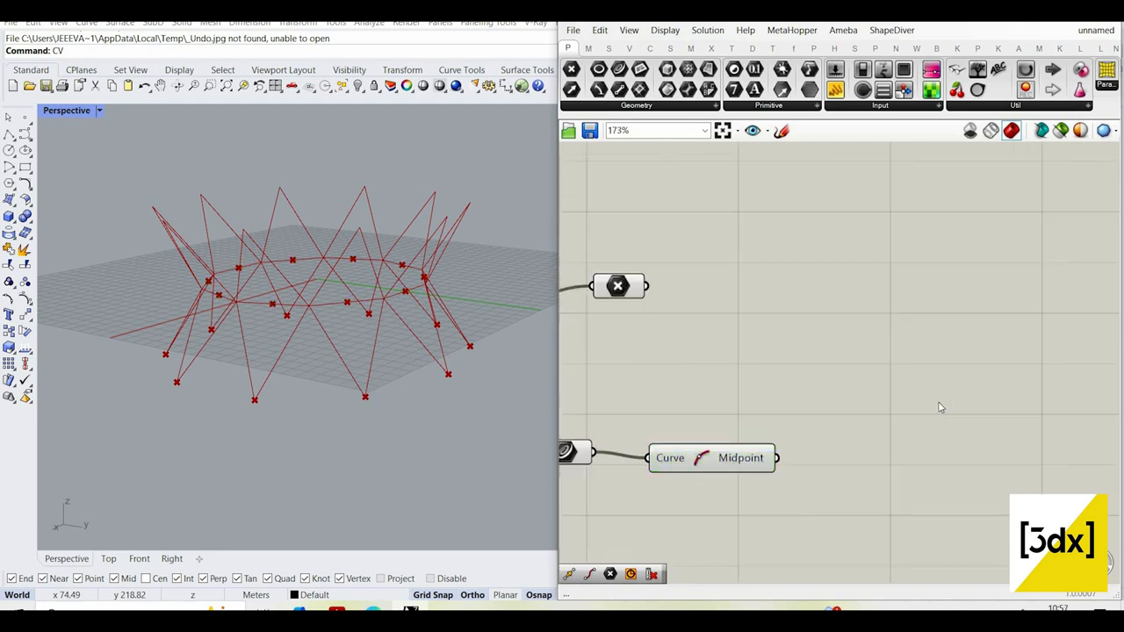
- Add a Vector 2Pt component, connecting the Point container to Point A and the segment Midpoint output to Point B
{"action": "double_click", "coordinate": [939, 404]}
{"action": "type", "text": "v"}
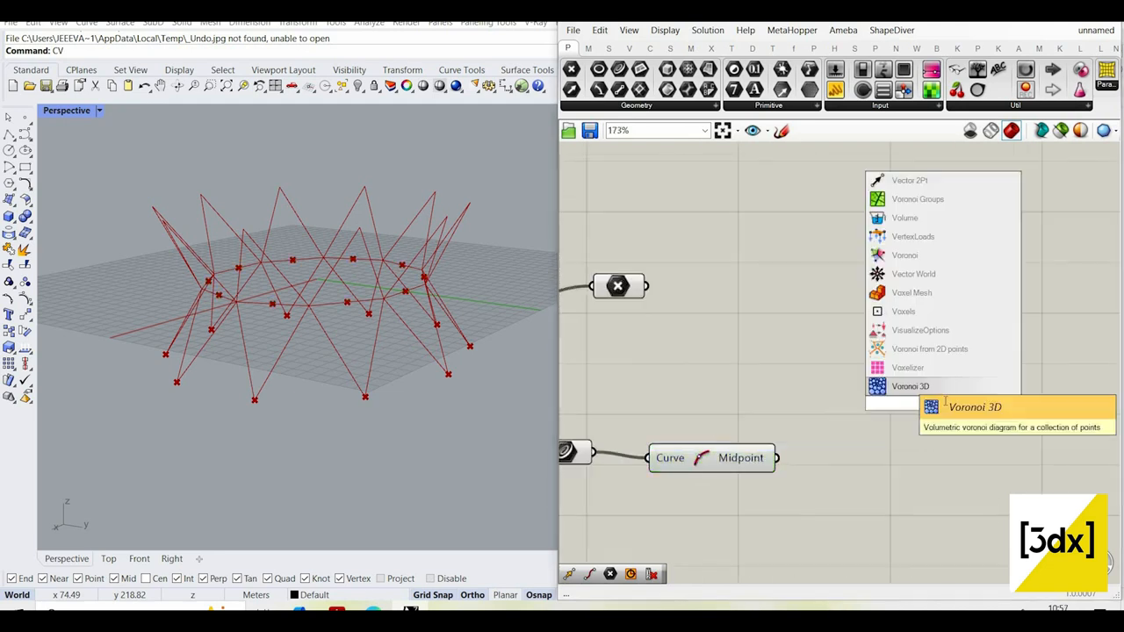
{"action": "key", "text": "Up"}
{"action": "type", "text": "ecto"}
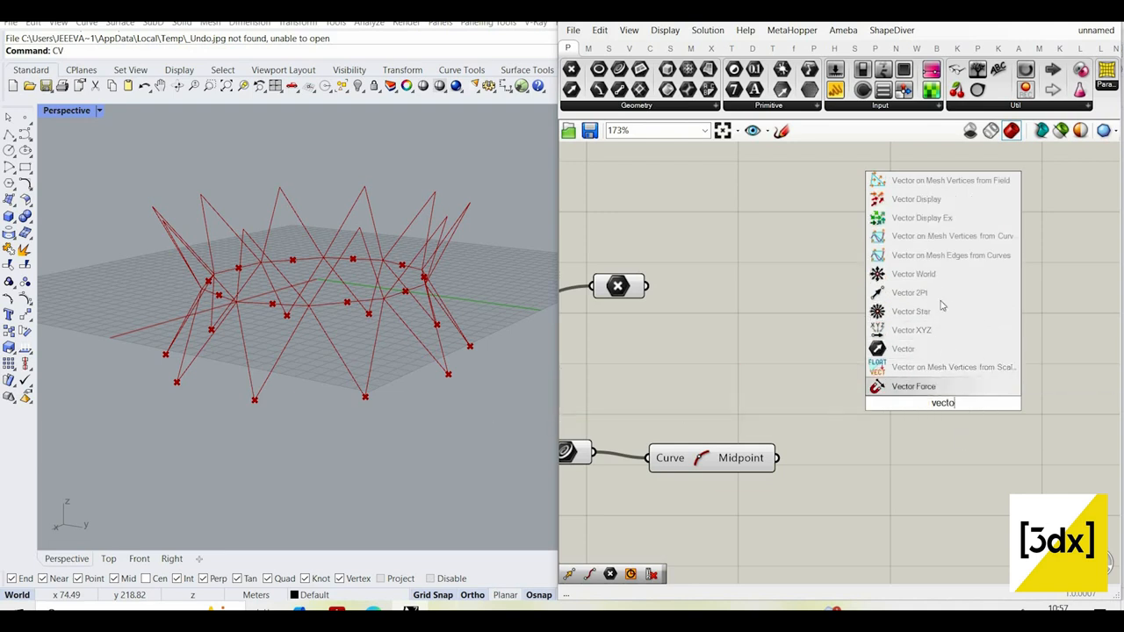
{"action": "left_click", "coordinate": [939, 299]}
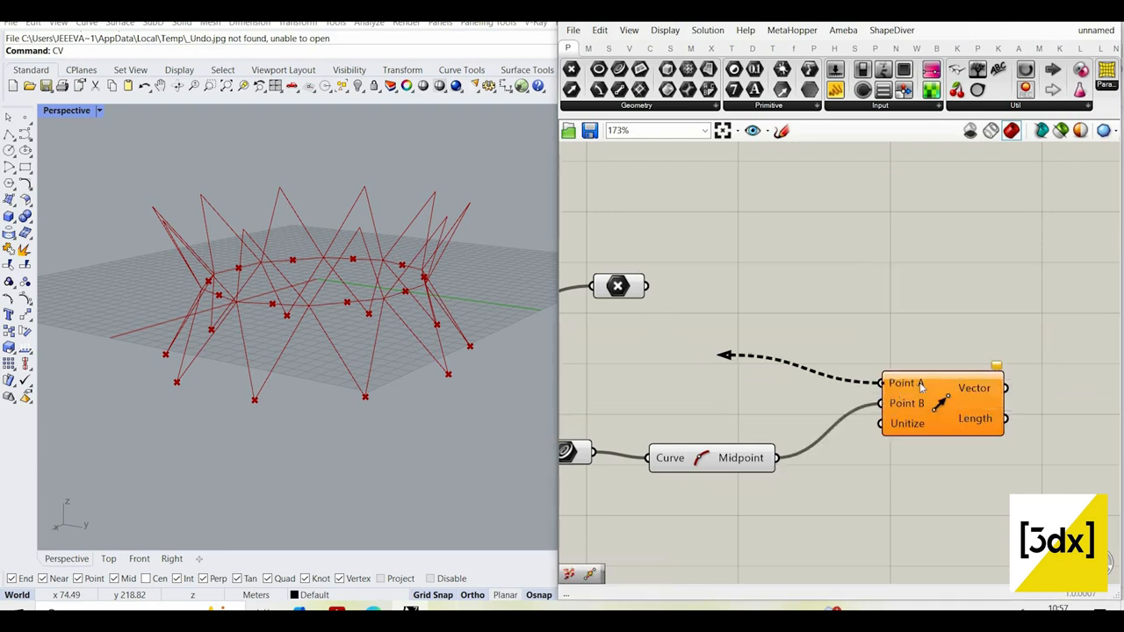
{"action": "left_click_drag", "start_coordinate": [720, 355], "coordinate": [647, 286]}
{"action": "left_click_drag", "start_coordinate": [934, 395], "coordinate": [938, 365]}
- Add a Vector Display component beyond the Vector 2Pt component
{"action": "scroll", "coordinate": [975, 334], "scroll_direction": "down", "scroll_amount": 4}
{"action": "scroll", "coordinate": [975, 332], "scroll_direction": "up", "scroll_amount": 2}
{"action": "left_click", "coordinate": [975, 332]}
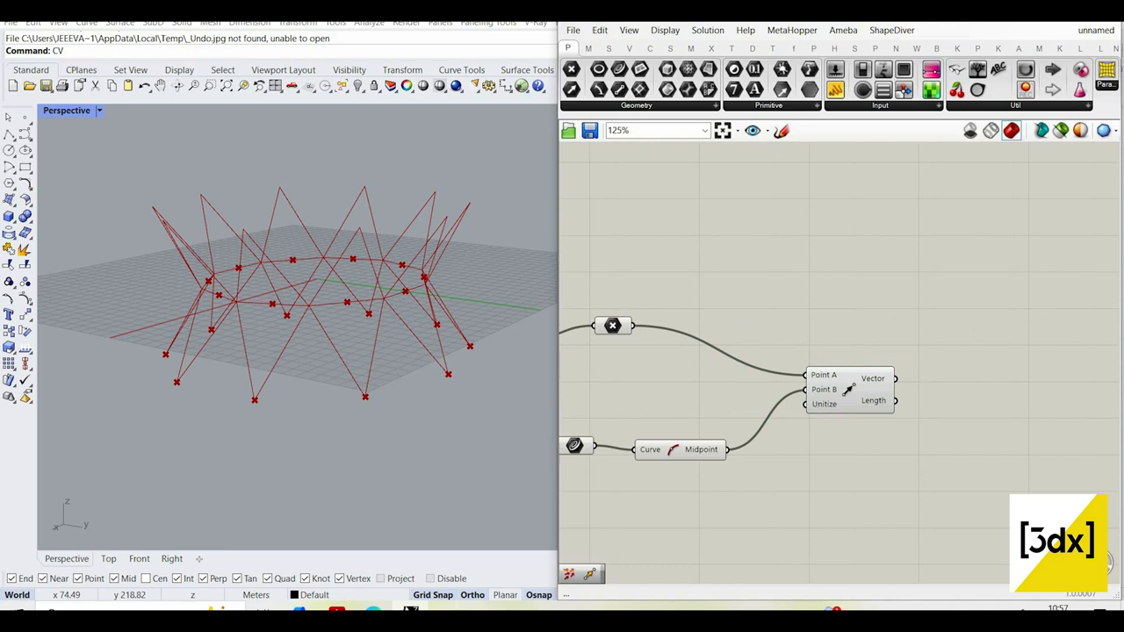
{"action": "double_click", "coordinate": [973, 332]}
{"action": "type", "text": "vecto"}
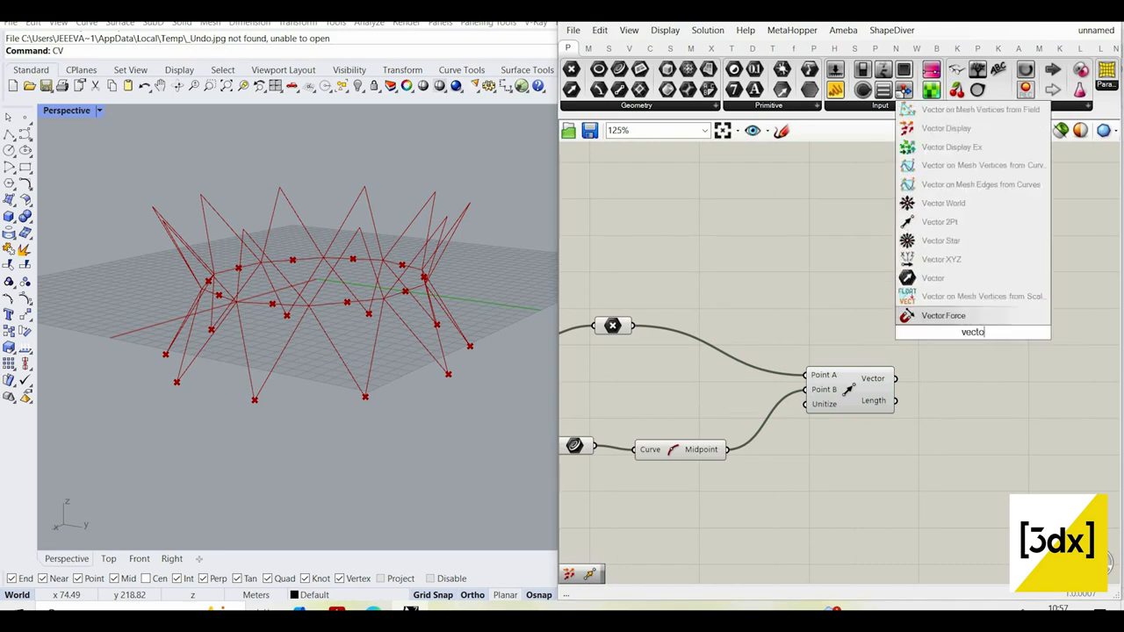
{"action": "type", "text": "r di"}
{"action": "key", "text": "Return"}
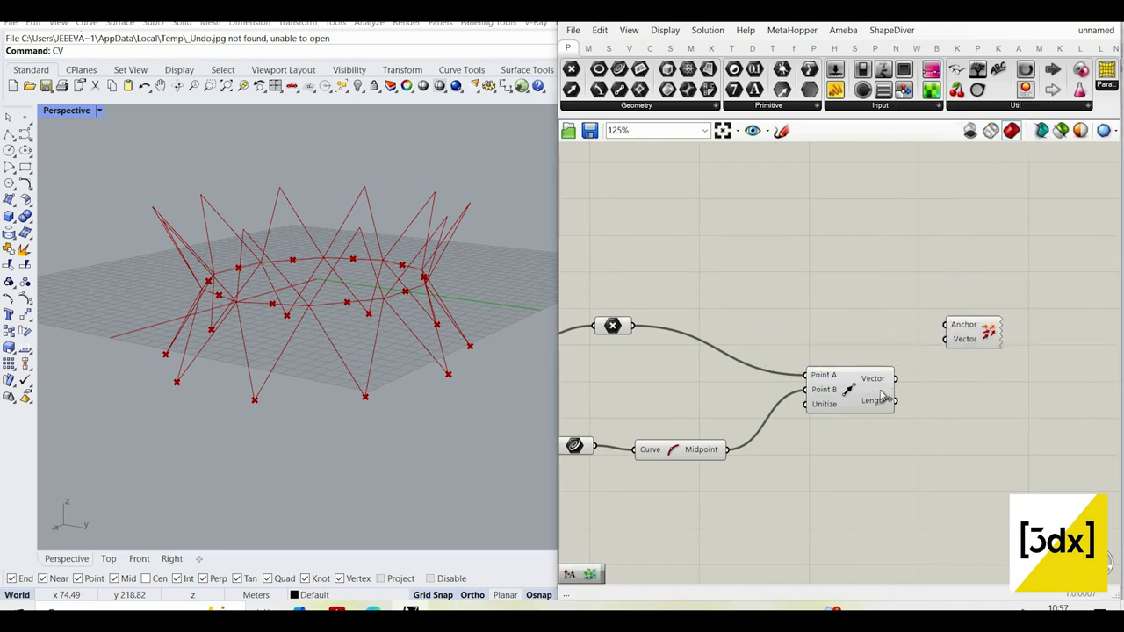
- Wire the Vector 2Pt vectors to Vector Display's Vector input and the Point container to its Anchor input
{"action": "scroll", "coordinate": [928, 349], "scroll_direction": "up", "scroll_amount": 2}
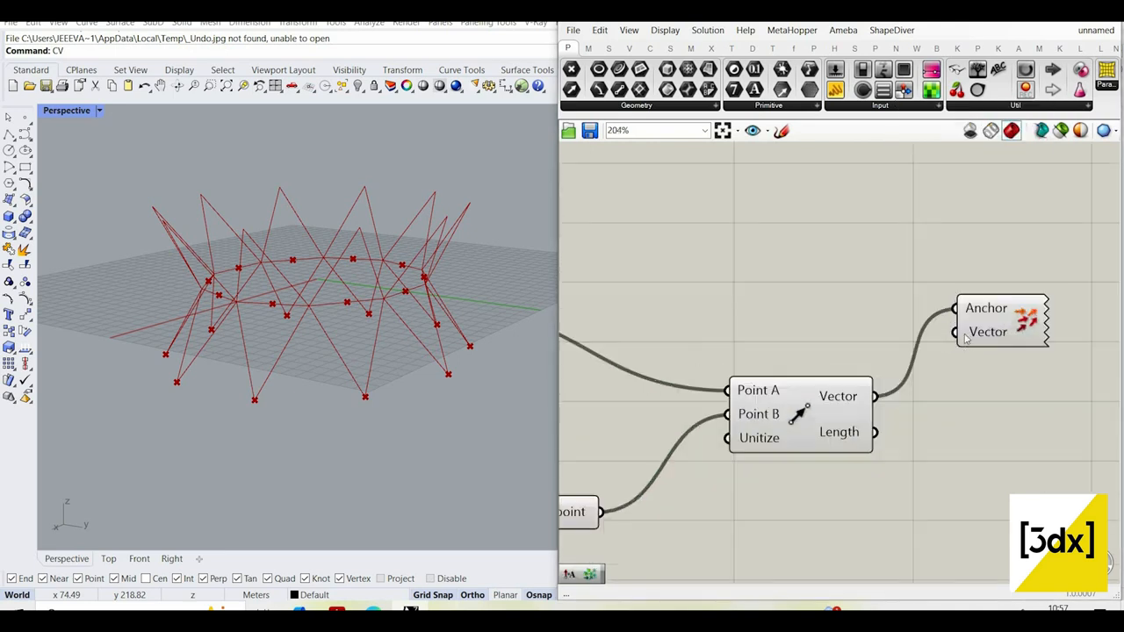
{"action": "left_click_drag", "start_coordinate": [950, 338], "coordinate": [955, 332]}
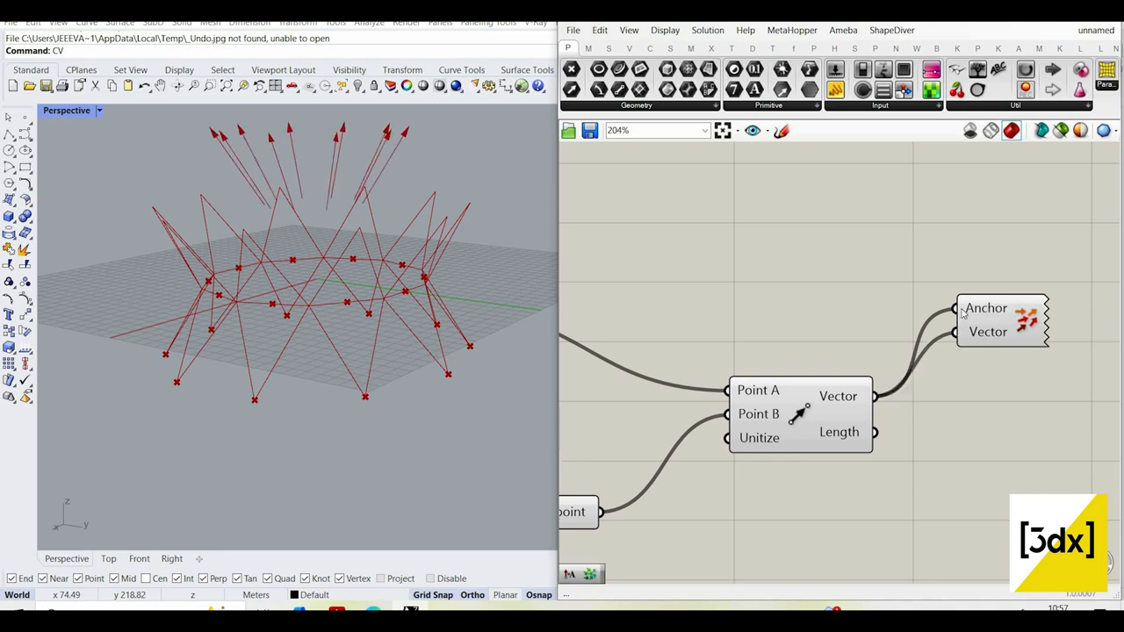
{"action": "scroll", "coordinate": [773, 323], "scroll_direction": "down", "scroll_amount": 3}
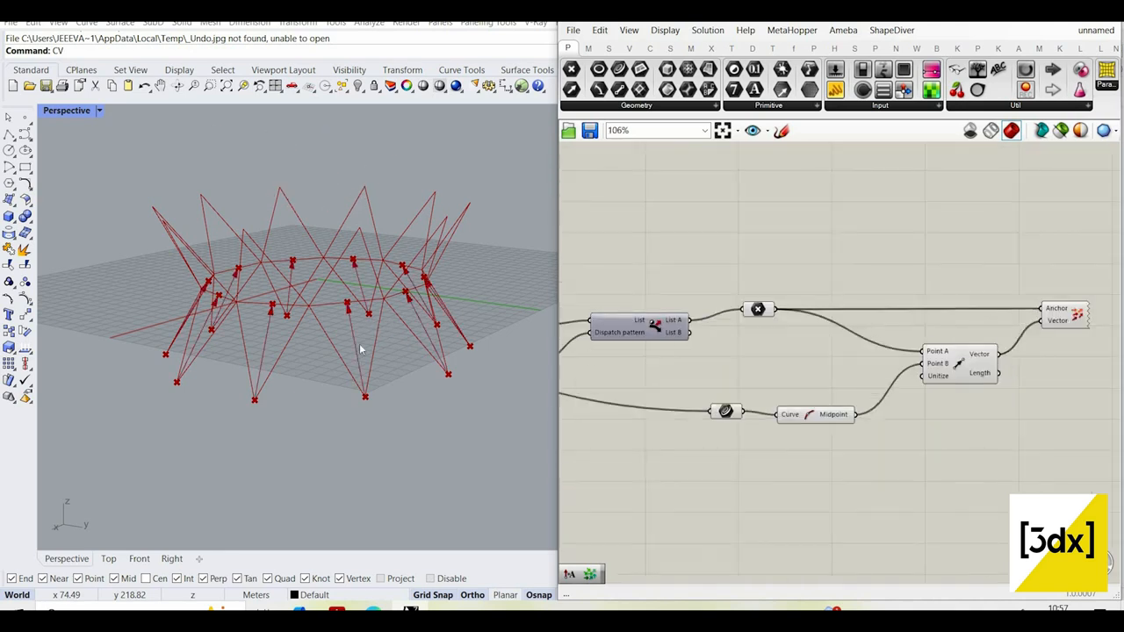
{"action": "scroll", "coordinate": [375, 360], "scroll_direction": "up", "scroll_amount": 3}
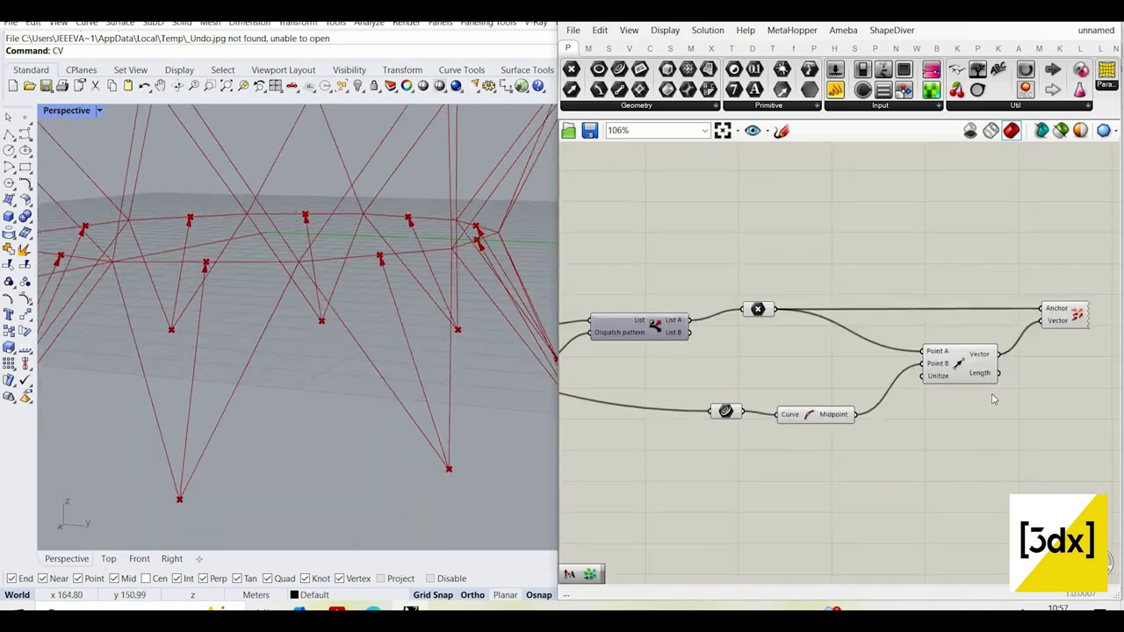
{"action": "scroll", "coordinate": [994, 400], "scroll_direction": "up", "scroll_amount": 3}
{"action": "right_click", "coordinate": [952, 337]}
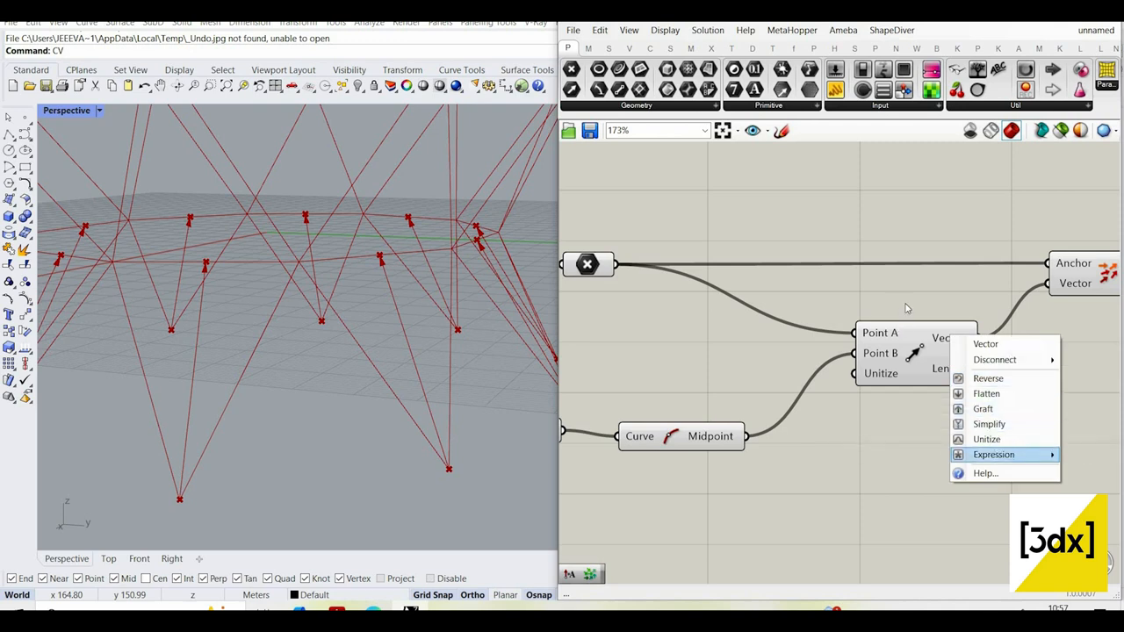
{"action": "left_click", "coordinate": [1088, 361]}
{"action": "double_click", "coordinate": [1088, 361]}
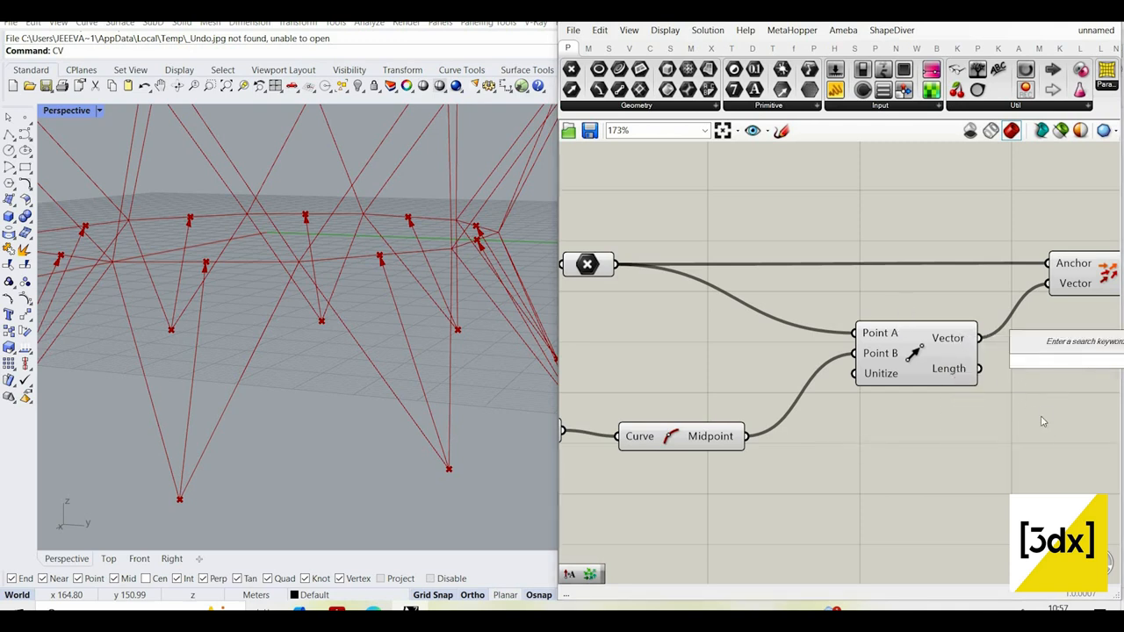
{"action": "right_click", "coordinate": [957, 337]}
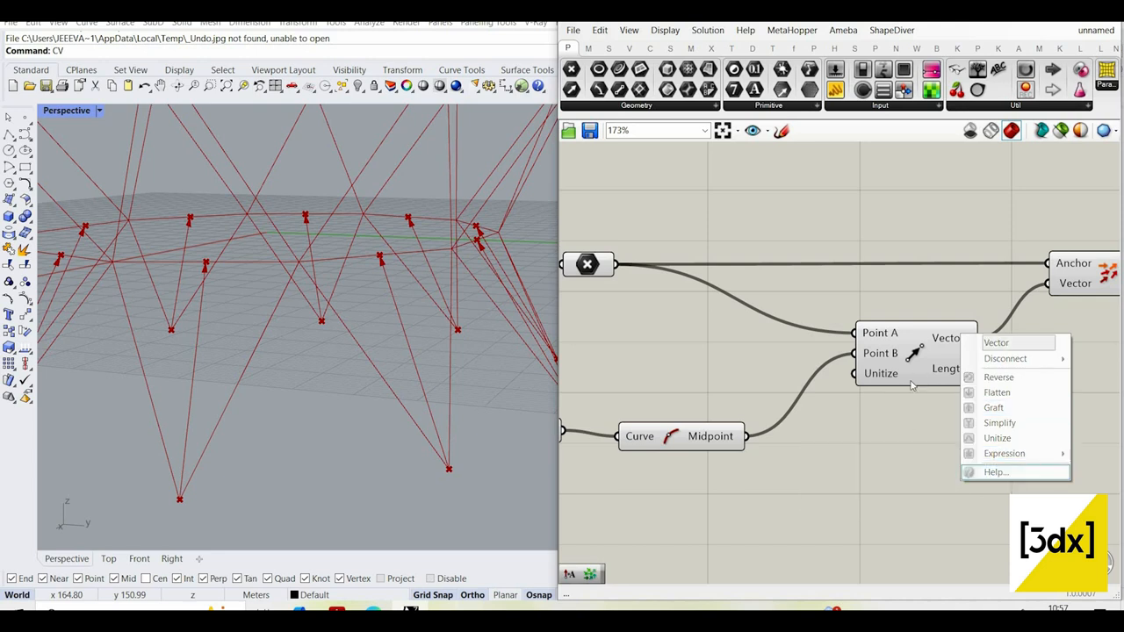
{"action": "left_click", "coordinate": [938, 345]}
- Apply an expression to Vector 2Pt's Vector output that reverses the arrows, and check their direction in the Perspective viewport
{"action": "right_click", "coordinate": [938, 343]}
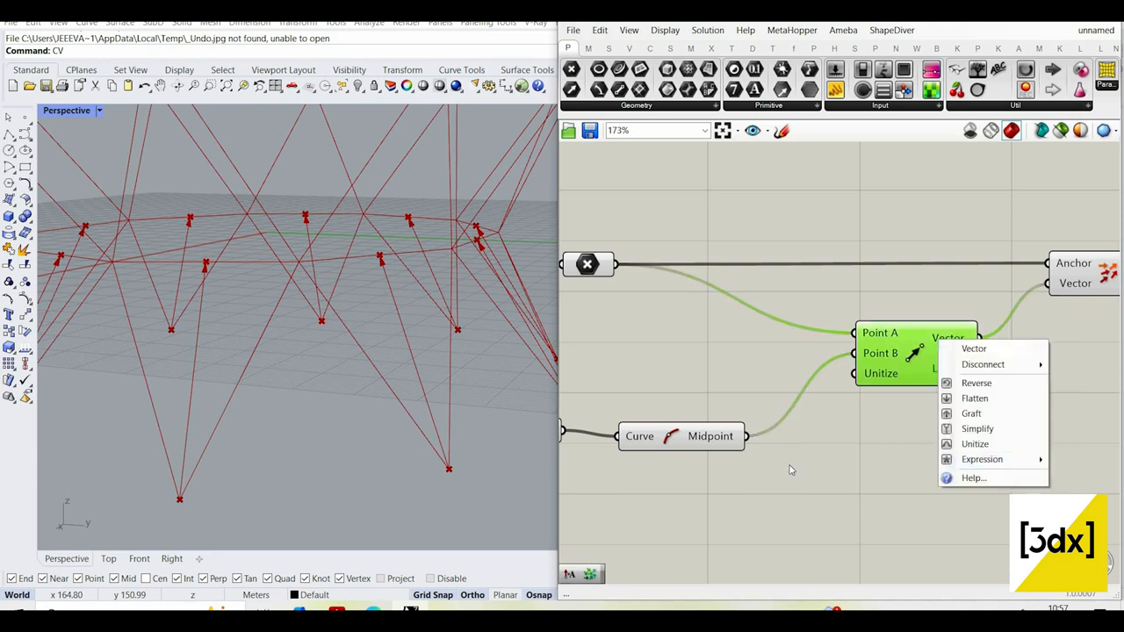
{"action": "mouse_move", "coordinate": [984, 459]}
{"action": "left_click", "coordinate": [862, 477]}
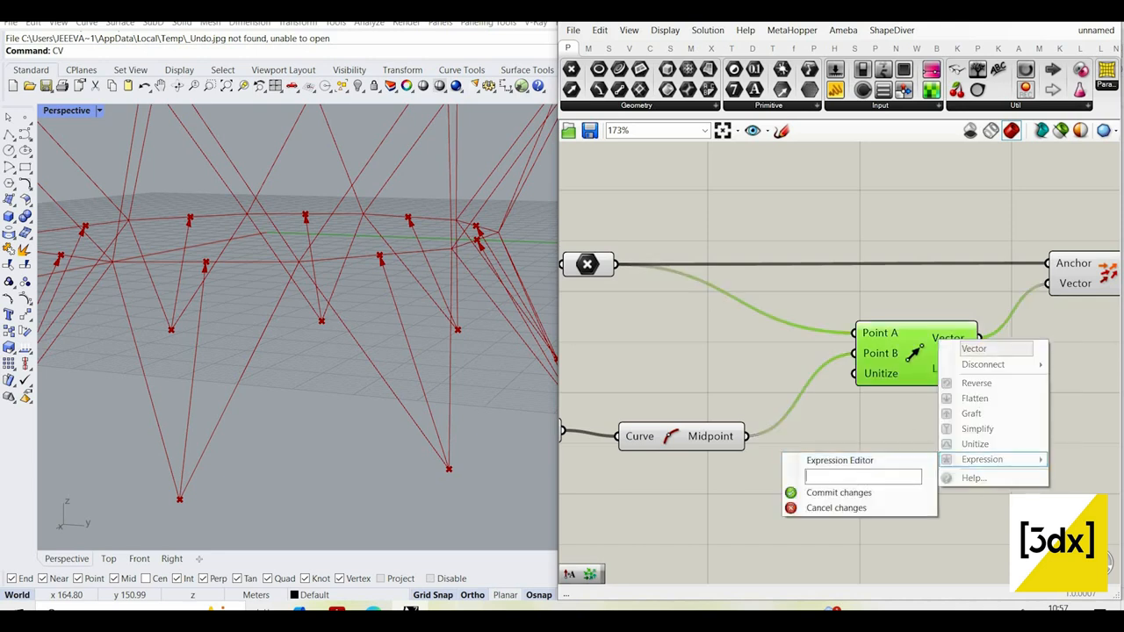
{"action": "left_click", "coordinate": [862, 494]}
{"action": "scroll", "coordinate": [488, 413], "scroll_direction": "down", "scroll_amount": 8}
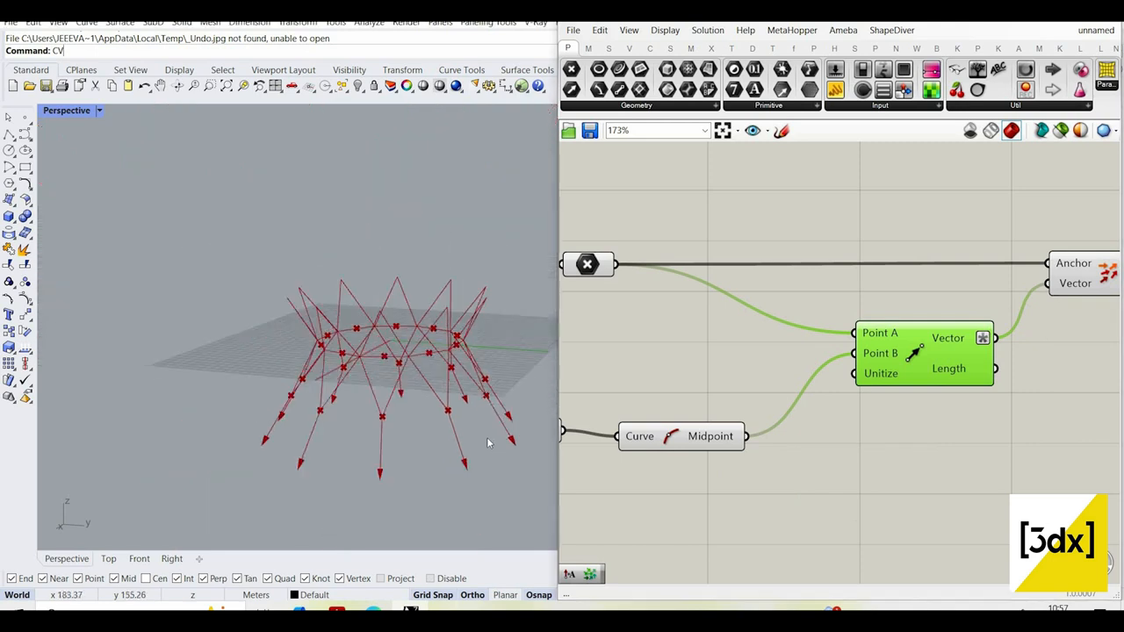
{"action": "right_click_drag", "start_coordinate": [490, 443], "coordinate": [554, 428]}
{"action": "scroll", "coordinate": [467, 420], "scroll_direction": "up", "scroll_amount": 4}
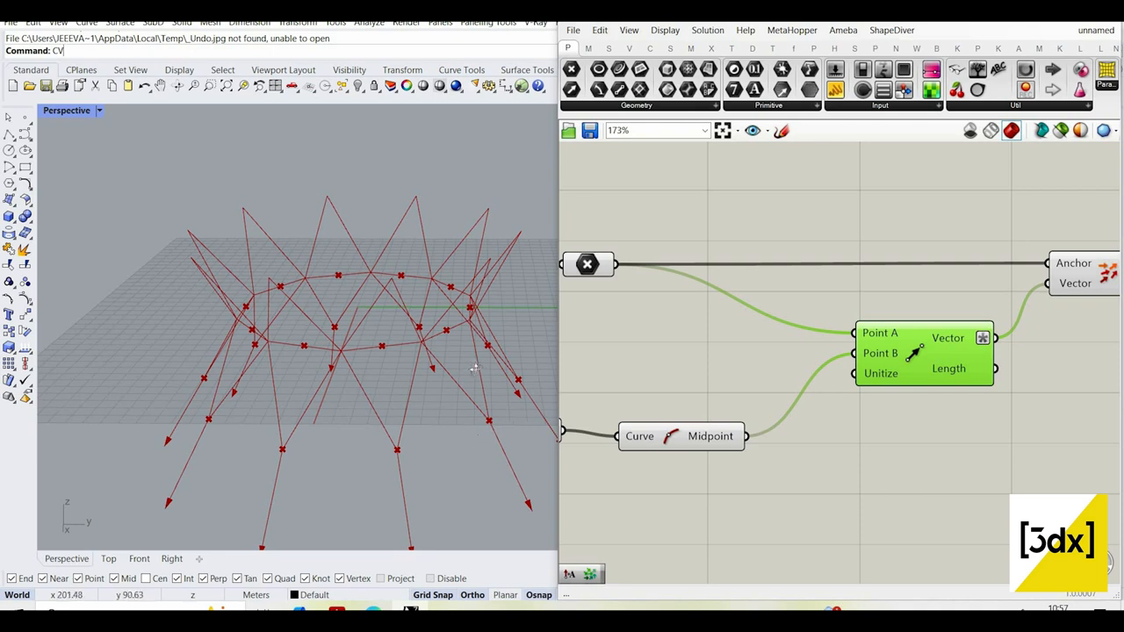
{"action": "right_click_drag", "start_coordinate": [474, 368], "coordinate": [484, 397]}
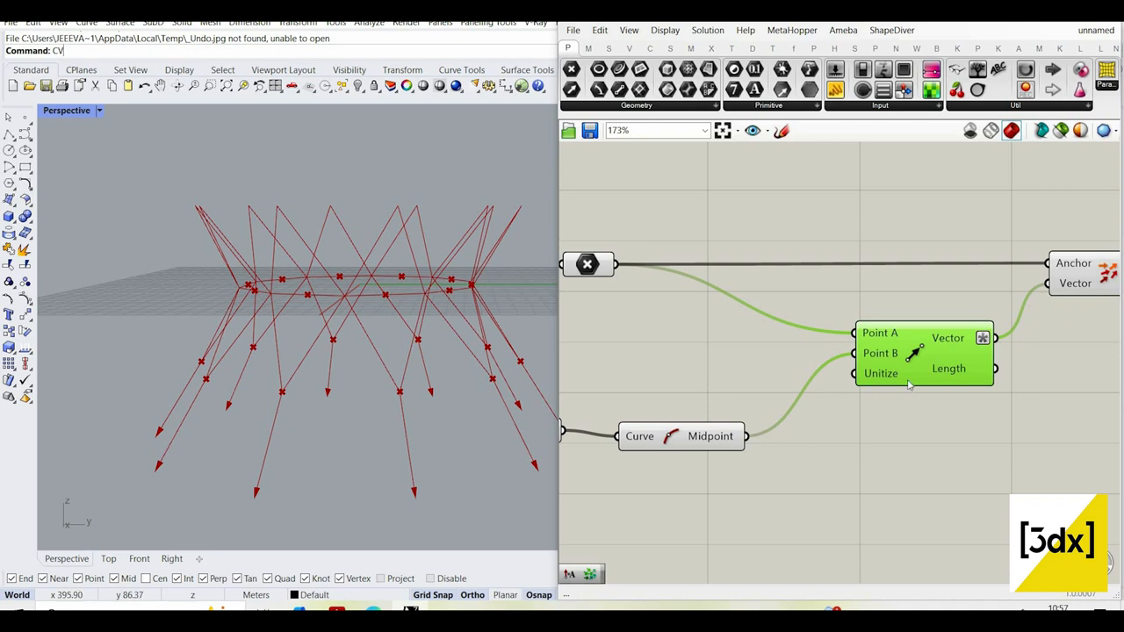
- Add a Move component below the curve Midpoint component and connect the ring-segment Curve container to its Geometry input
{"action": "scroll", "coordinate": [907, 380], "scroll_direction": "down", "scroll_amount": 5}
{"action": "scroll", "coordinate": [770, 358], "scroll_direction": "up", "scroll_amount": 3}
{"action": "scroll", "coordinate": [1001, 392], "scroll_direction": "down", "scroll_amount": 3}
{"action": "scroll", "coordinate": [860, 429], "scroll_direction": "up", "scroll_amount": 3}
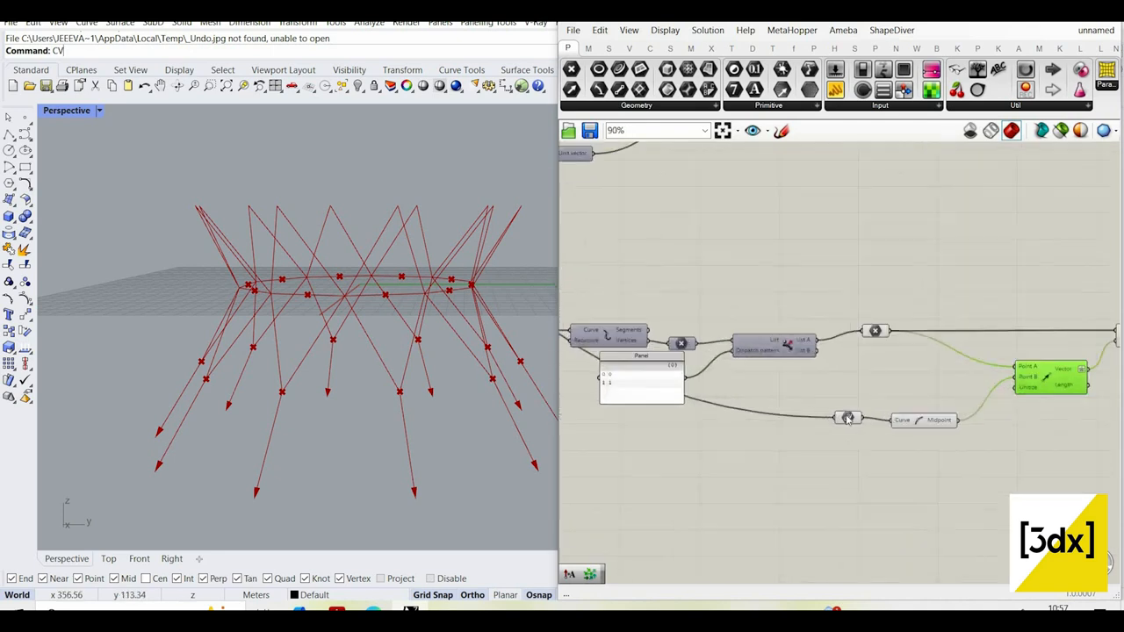
{"action": "double_click", "coordinate": [827, 531]}
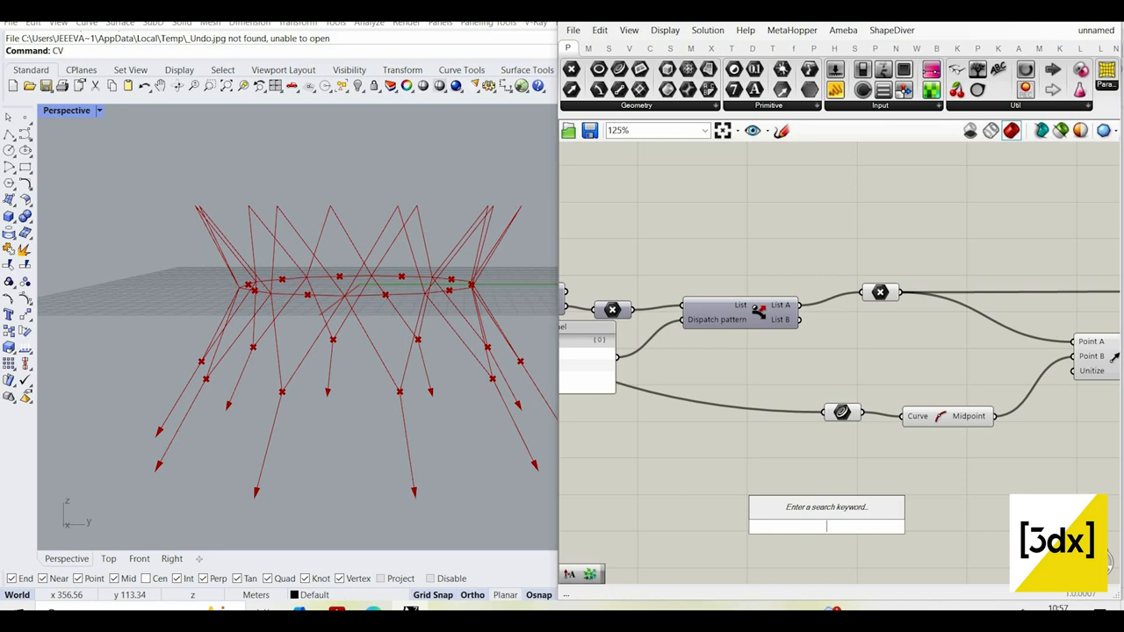
{"action": "type", "text": "move"}
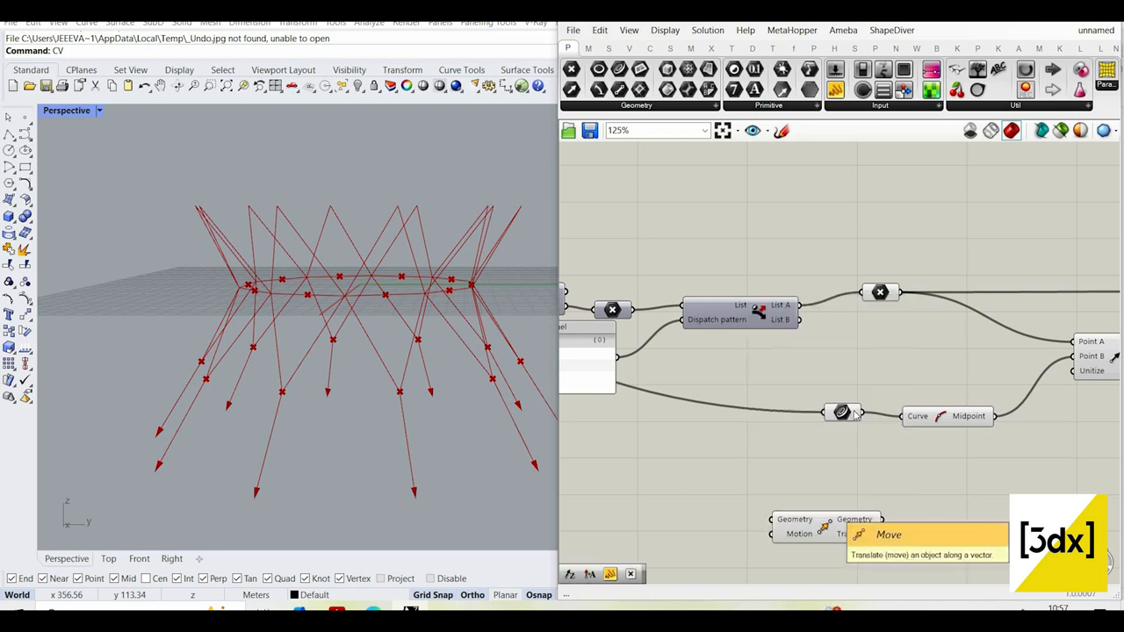
{"action": "key", "text": "Return"}
{"action": "left_click_drag", "start_coordinate": [826, 525], "coordinate": [948, 486]}
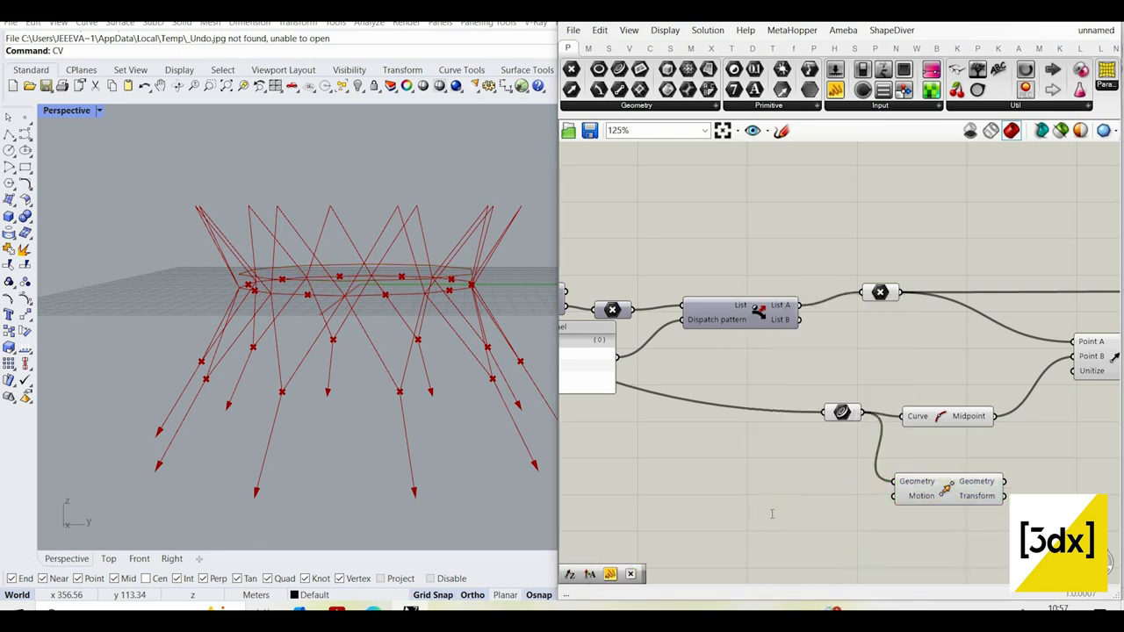
- Add a Unit Z vector feeding the Move component's Motion and connect a number slider of 60 to its Factor
{"action": "double_click", "coordinate": [771, 513]}
{"action": "type", "text": "unit y"}
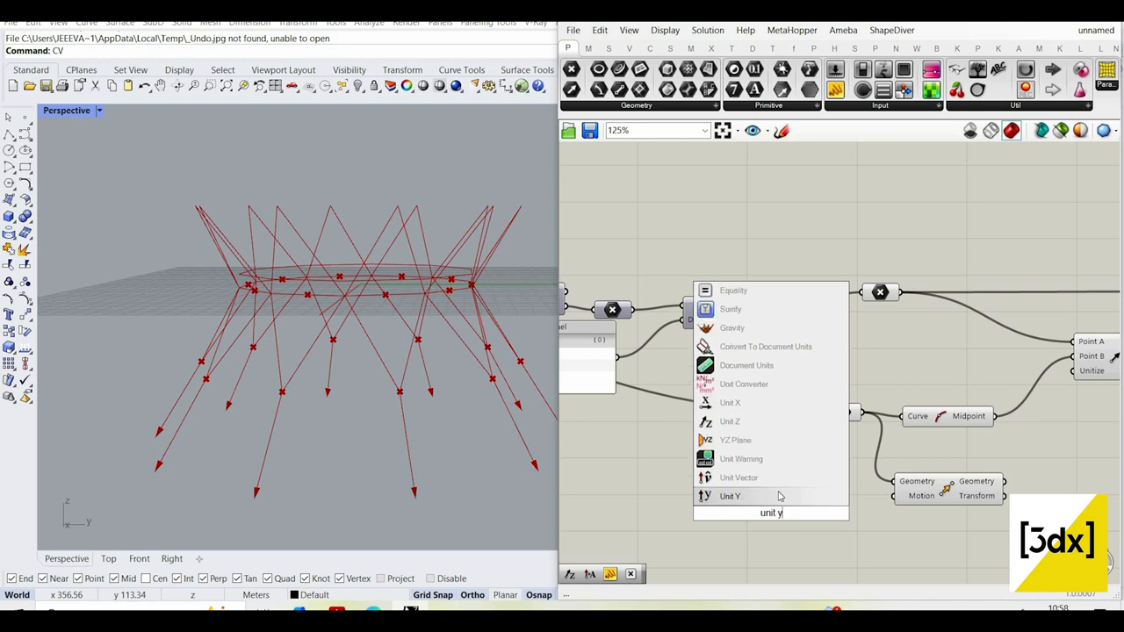
{"action": "left_click", "coordinate": [771, 424]}
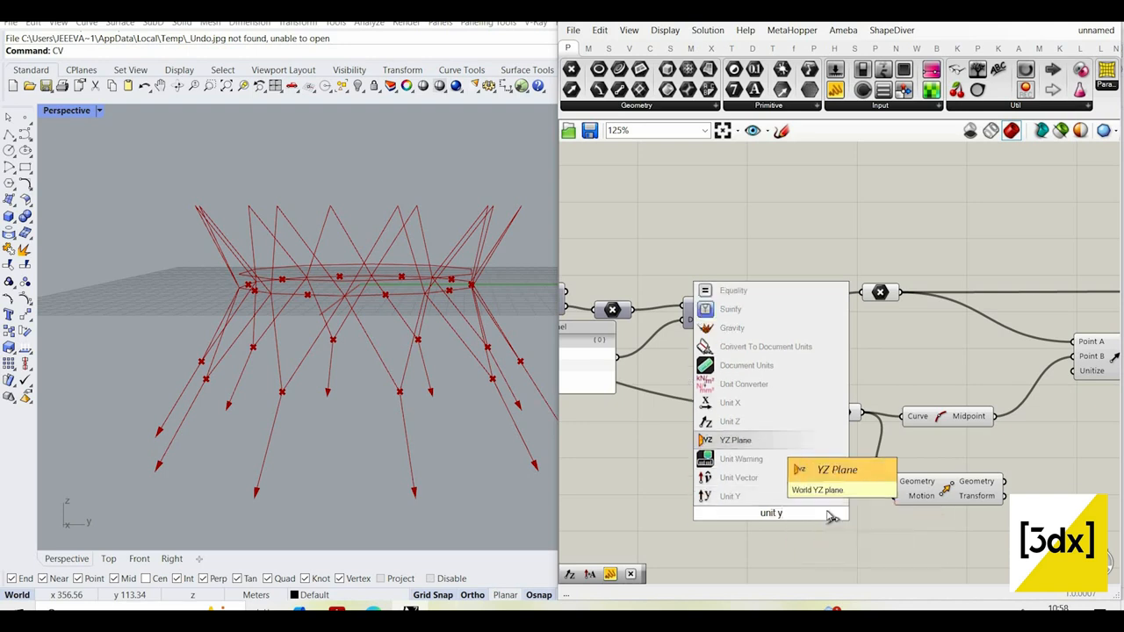
{"action": "scroll", "coordinate": [865, 507], "scroll_direction": "down", "scroll_amount": 3}
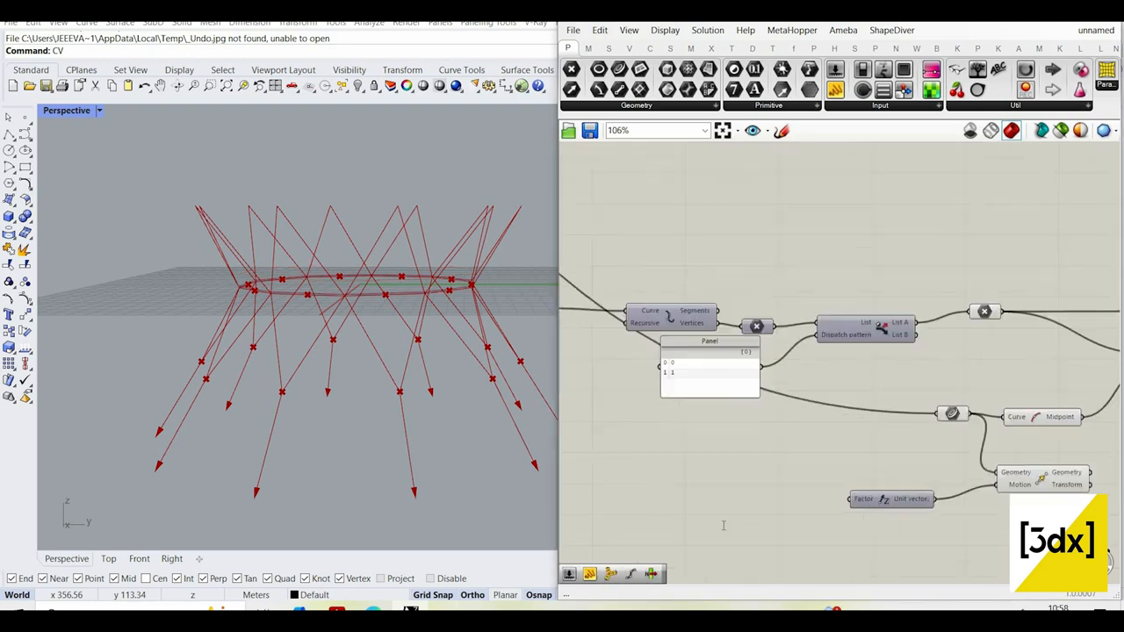
{"action": "scroll", "coordinate": [723, 525], "scroll_direction": "up", "scroll_amount": 2}
{"action": "double_click", "coordinate": [722, 525]}
{"action": "type", "text": "60"}
{"action": "key", "text": "Return"}
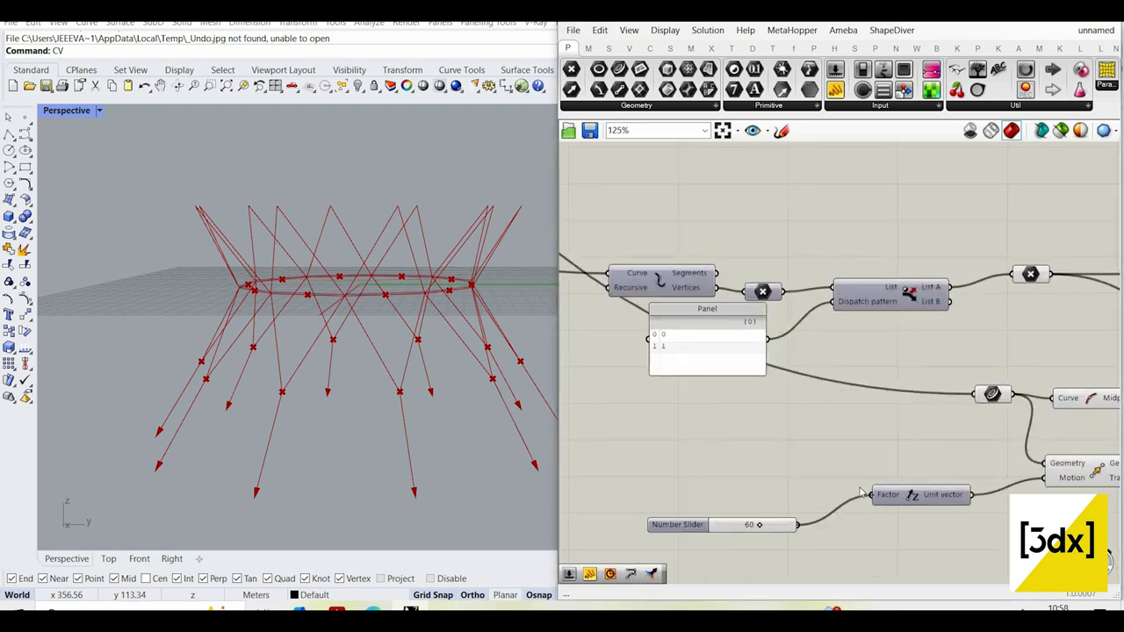
- Replace the new slider's connection to the Unit Z Factor with the existing 60 slider at the start of the definition
{"action": "scroll", "coordinate": [861, 493], "scroll_direction": "down", "scroll_amount": 8}
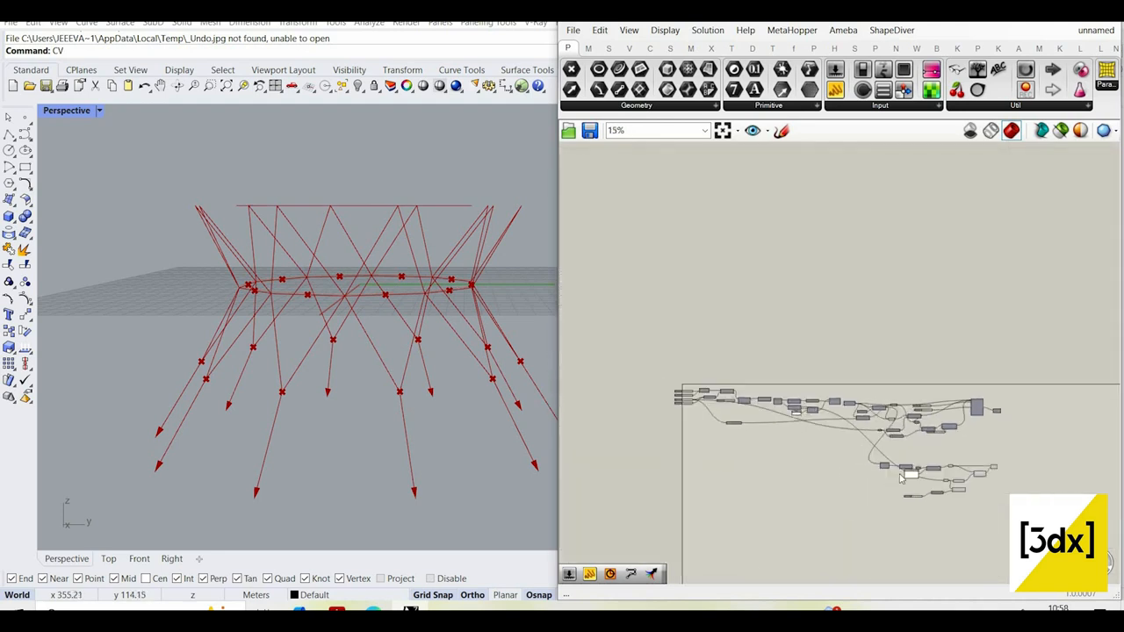
{"action": "scroll", "coordinate": [900, 474], "scroll_direction": "up", "scroll_amount": 7}
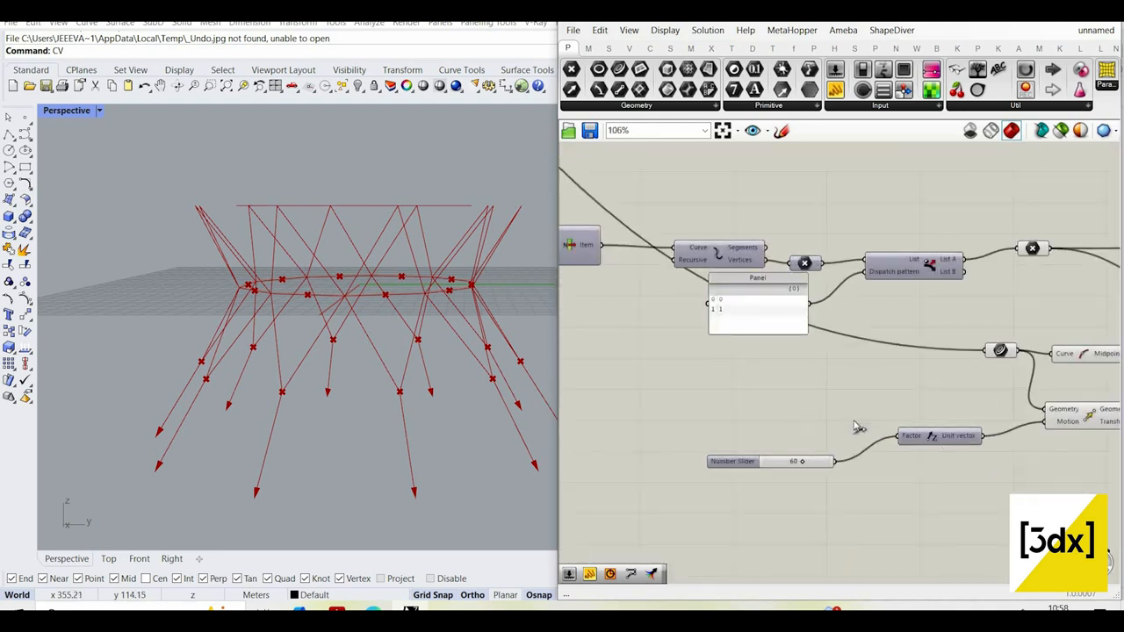
{"action": "scroll", "coordinate": [858, 428], "scroll_direction": "down", "scroll_amount": 5}
{"action": "scroll", "coordinate": [1082, 492], "scroll_direction": "up", "scroll_amount": 5}
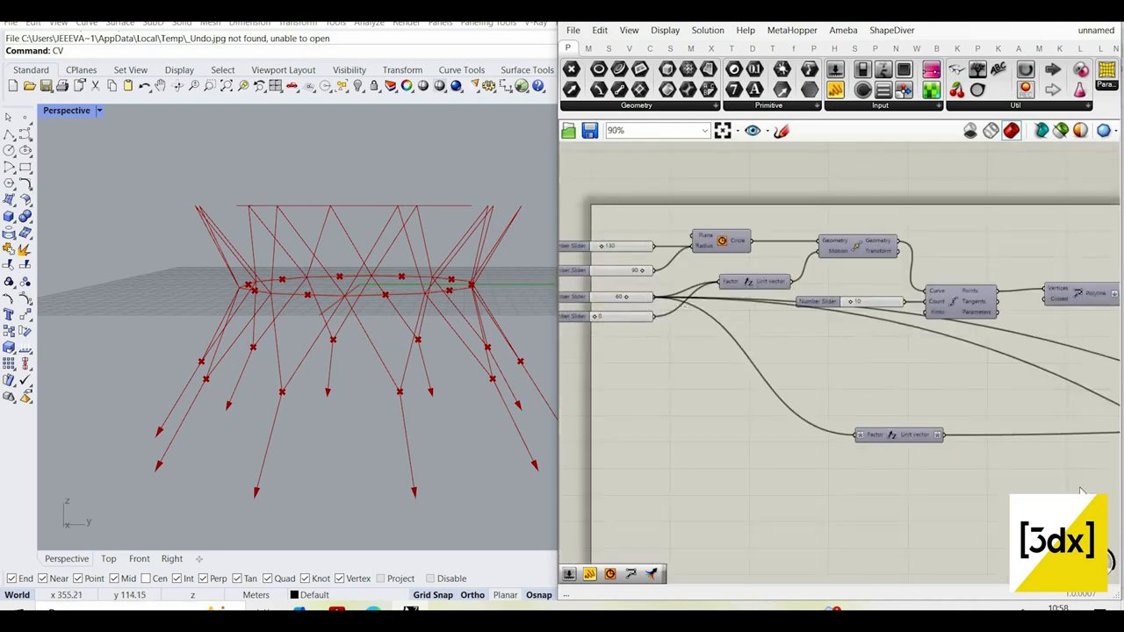
{"action": "scroll", "coordinate": [1082, 492], "scroll_direction": "down", "scroll_amount": 4}
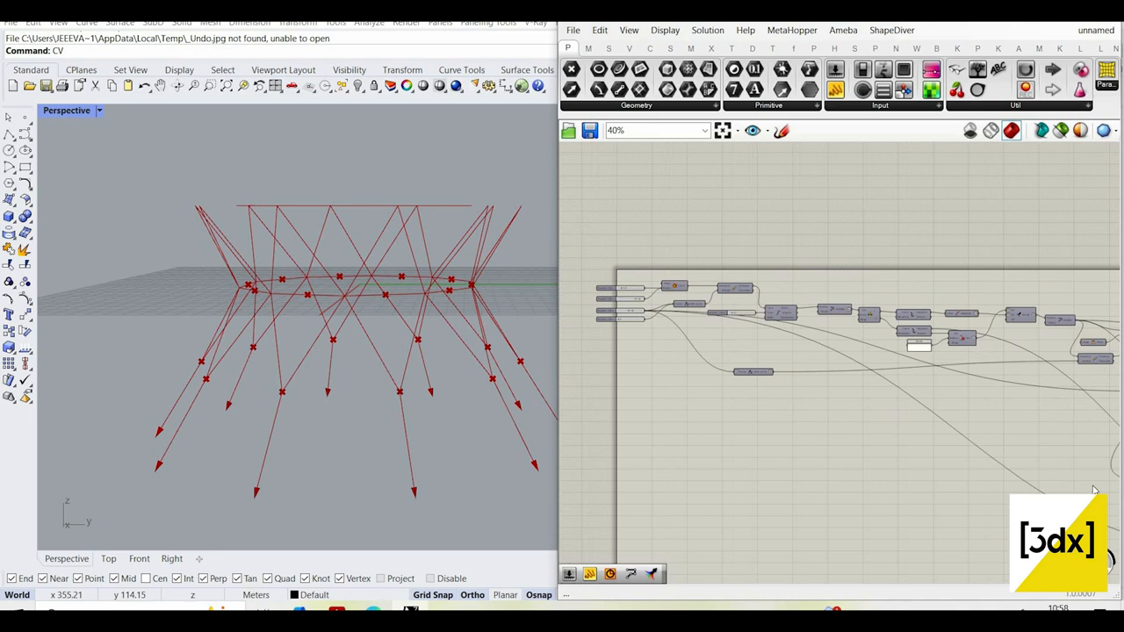
{"action": "scroll", "coordinate": [949, 459], "scroll_direction": "up", "scroll_amount": 8}
- Apply an expression that multiplies x to the Factor input of the Unit Z component driving the ring segments' move
{"action": "right_click", "coordinate": [938, 452]}
{"action": "mouse_move", "coordinate": [986, 474]}
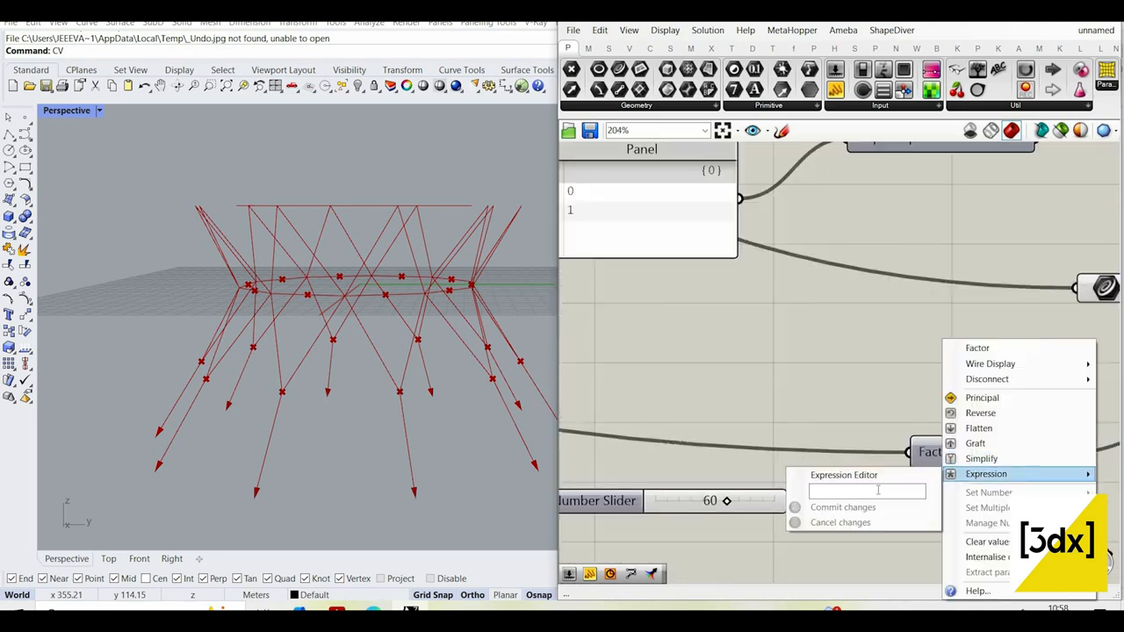
{"action": "left_click", "coordinate": [878, 490]}
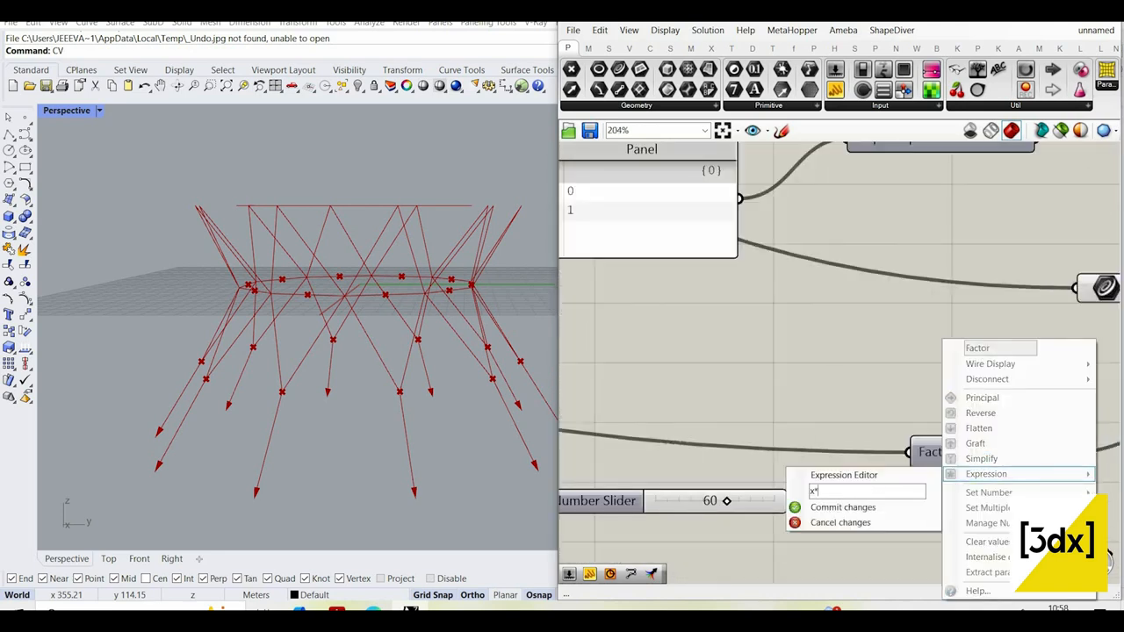
{"action": "left_click", "coordinate": [876, 509]}
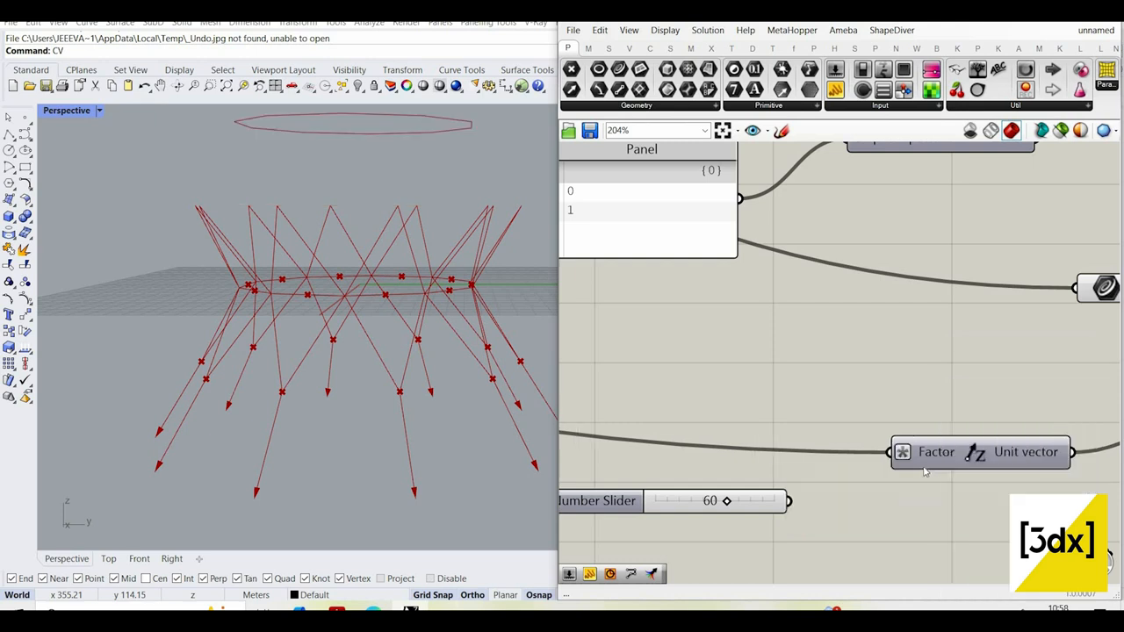
- Apply the expression -x to the Unit vector output of the Unit Z component driving the ring segments' move
{"action": "scroll", "coordinate": [992, 536], "scroll_direction": "down", "scroll_amount": 1}
{"action": "right_click", "coordinate": [918, 464]}
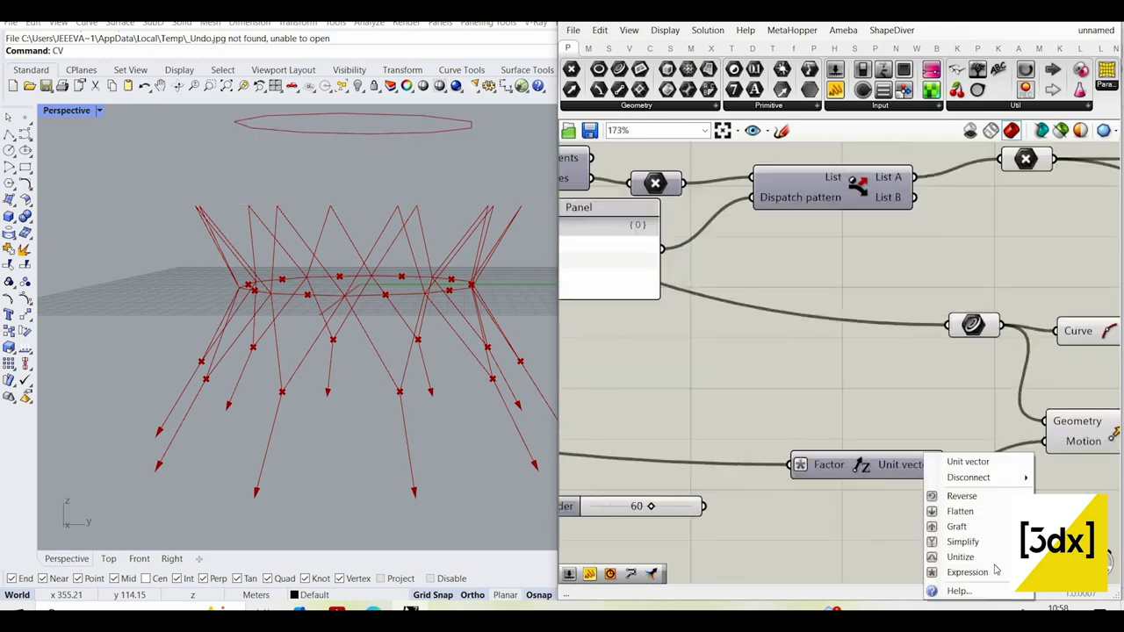
{"action": "mouse_move", "coordinate": [966, 572]}
{"action": "left_click", "coordinate": [898, 558]}
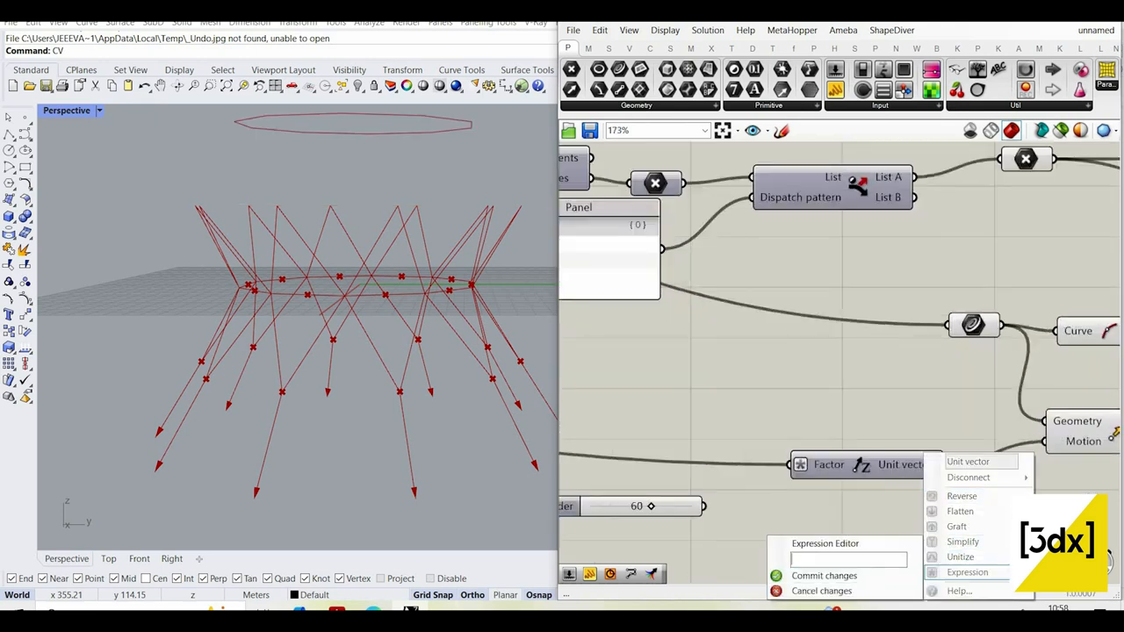
{"action": "type", "text": "-x"}
{"action": "left_click", "coordinate": [891, 576]}
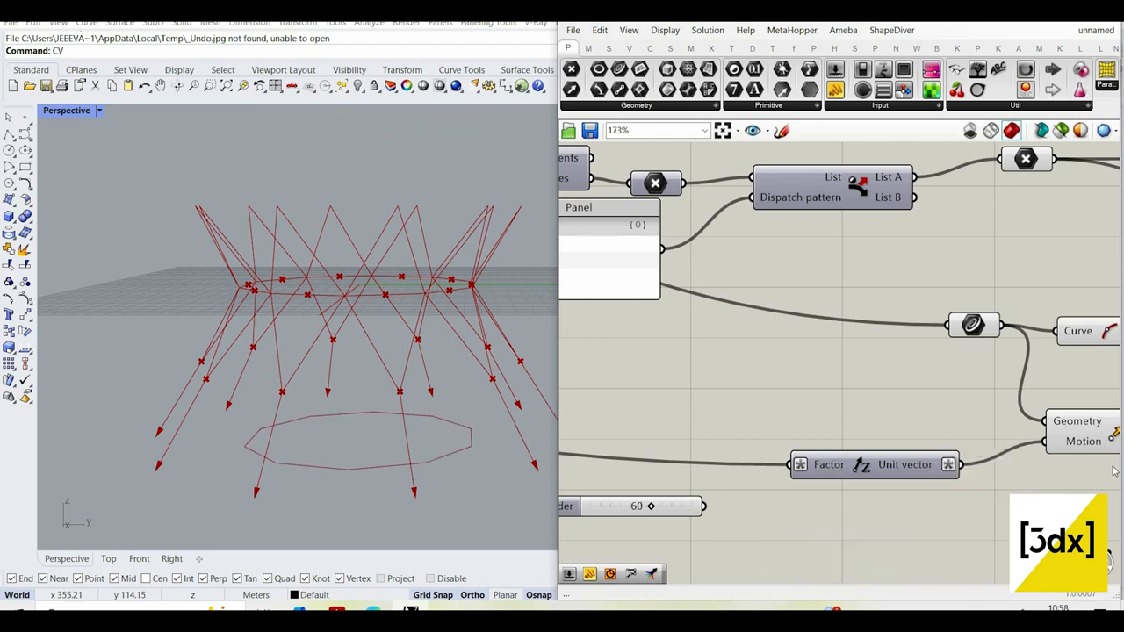
- Connect the ring-segment Move component's Geometry output to the Curve input of the Midpoint component, replacing its existing source
{"action": "scroll", "coordinate": [920, 446], "scroll_direction": "down", "scroll_amount": 4}
{"action": "scroll", "coordinate": [920, 445], "scroll_direction": "up", "scroll_amount": 2}
{"action": "left_click_drag", "start_coordinate": [918, 438], "coordinate": [850, 386]}
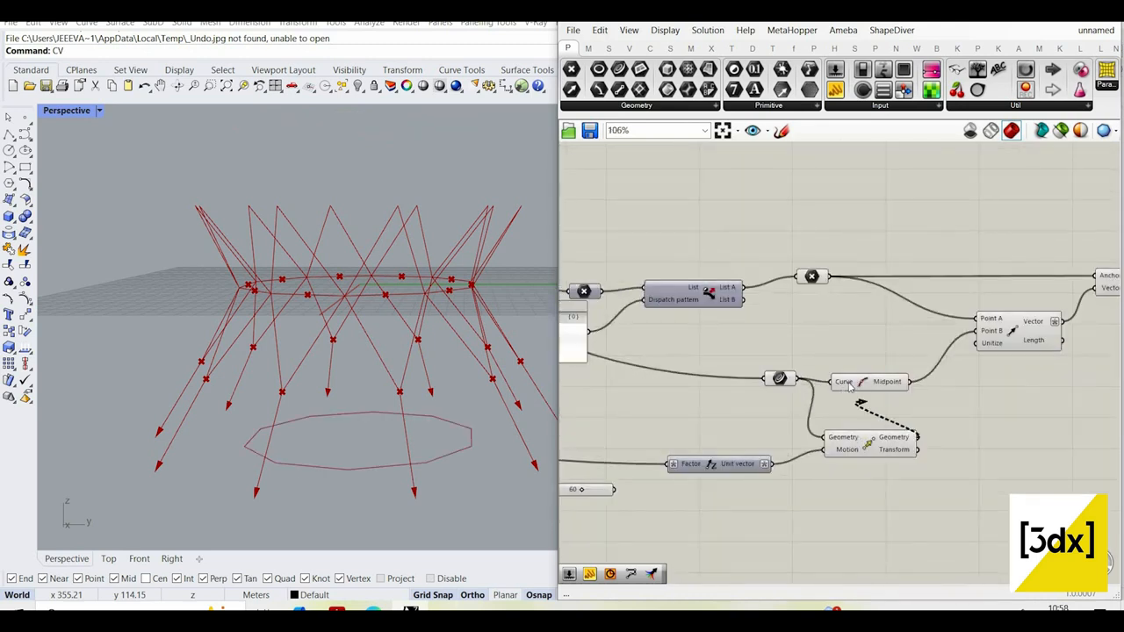
- Remove the expression from the Vector output of the two-point vector component
{"action": "scroll", "coordinate": [856, 348], "scroll_direction": "down", "scroll_amount": 3}
{"action": "scroll", "coordinate": [1001, 364], "scroll_direction": "up", "scroll_amount": 6}
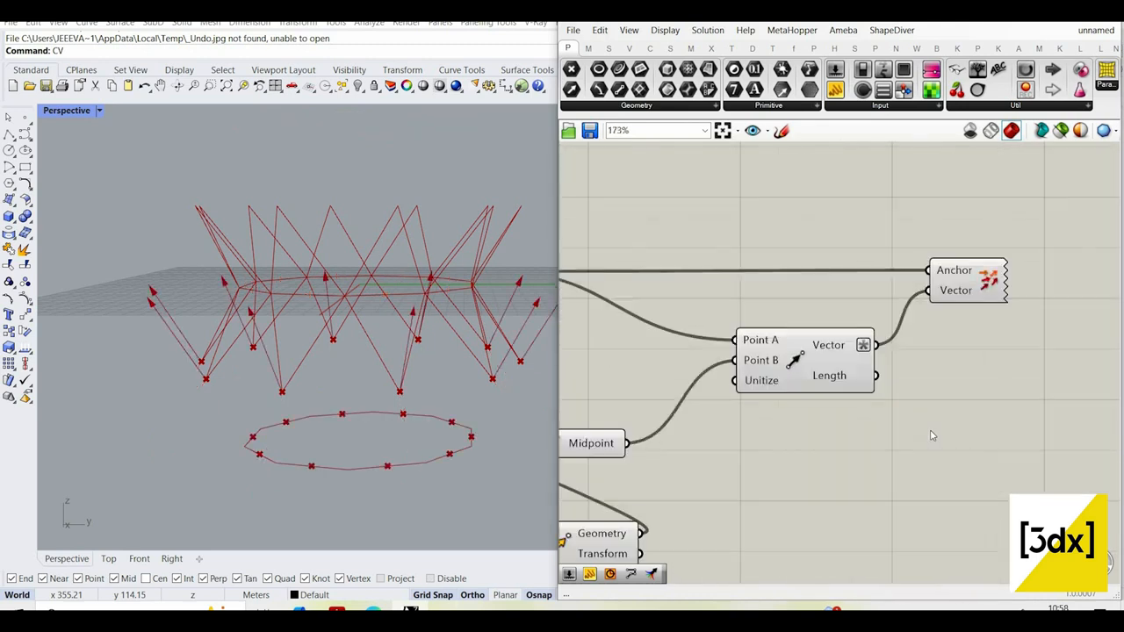
{"action": "right_click", "coordinate": [855, 343]}
{"action": "mouse_move", "coordinate": [913, 462]}
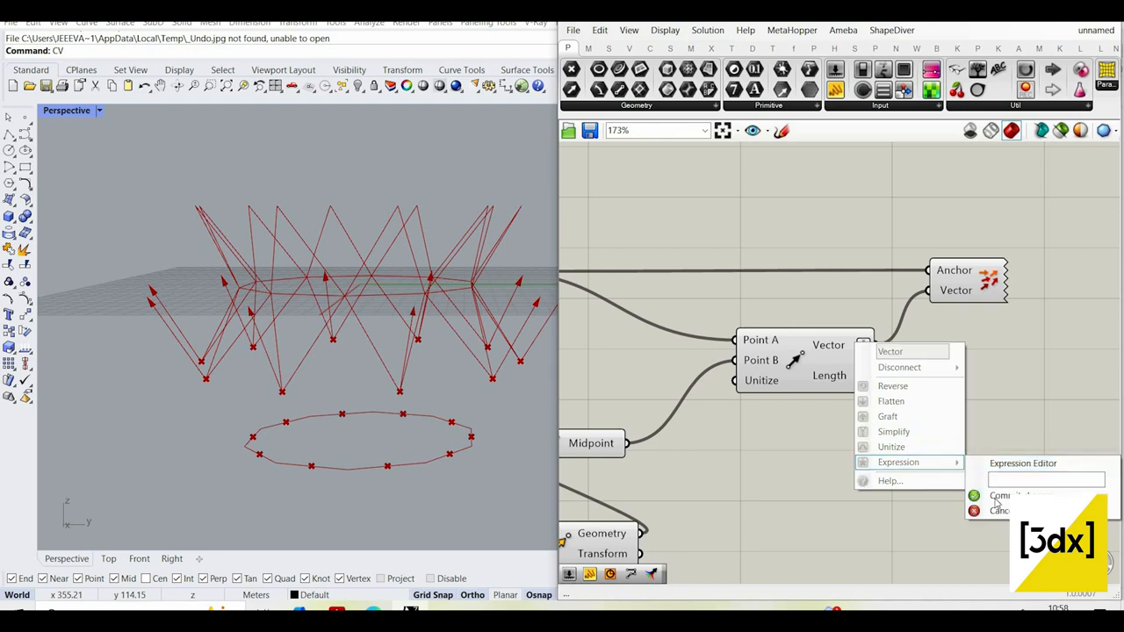
{"action": "left_click", "coordinate": [999, 498]}
- Turn off the preview of the ring-segment Curve container, Midpoint, Unit Z and Move components together
{"action": "right_click_drag", "start_coordinate": [539, 391], "coordinate": [1034, 401]}
{"action": "scroll", "coordinate": [931, 512], "scroll_direction": "down", "scroll_amount": 4}
{"action": "scroll", "coordinate": [1058, 408], "scroll_direction": "down", "scroll_amount": 4}
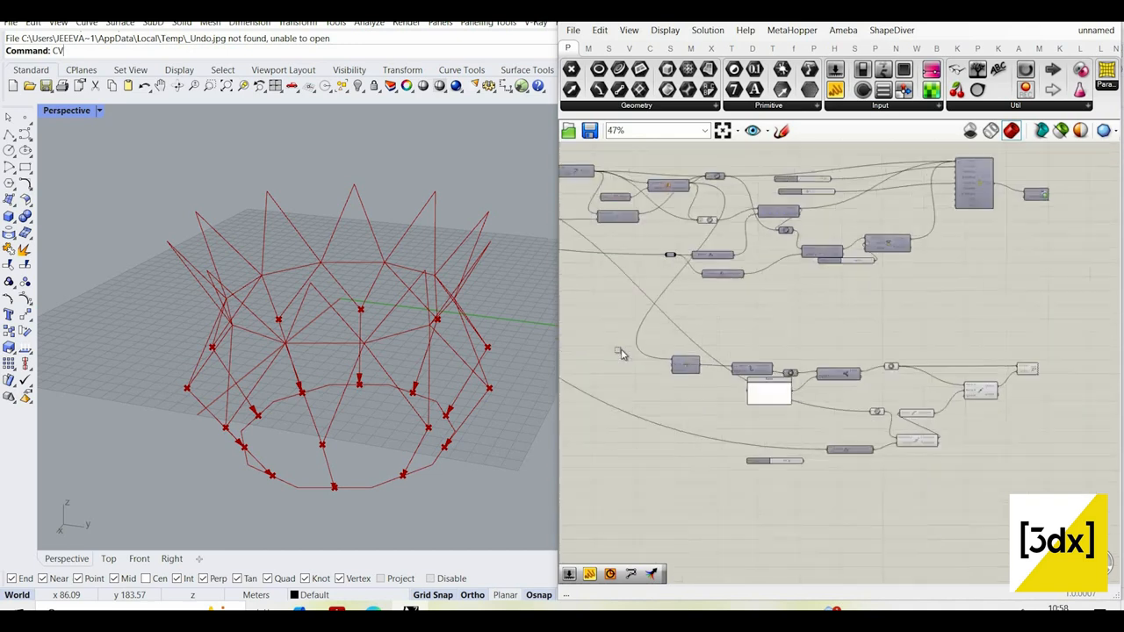
{"action": "scroll", "coordinate": [883, 485], "scroll_direction": "up", "scroll_amount": 3}
{"action": "left_click_drag", "start_coordinate": [970, 493], "coordinate": [618, 338]}
{"action": "right_click", "coordinate": [936, 299]}
{"action": "left_click", "coordinate": [971, 337]}
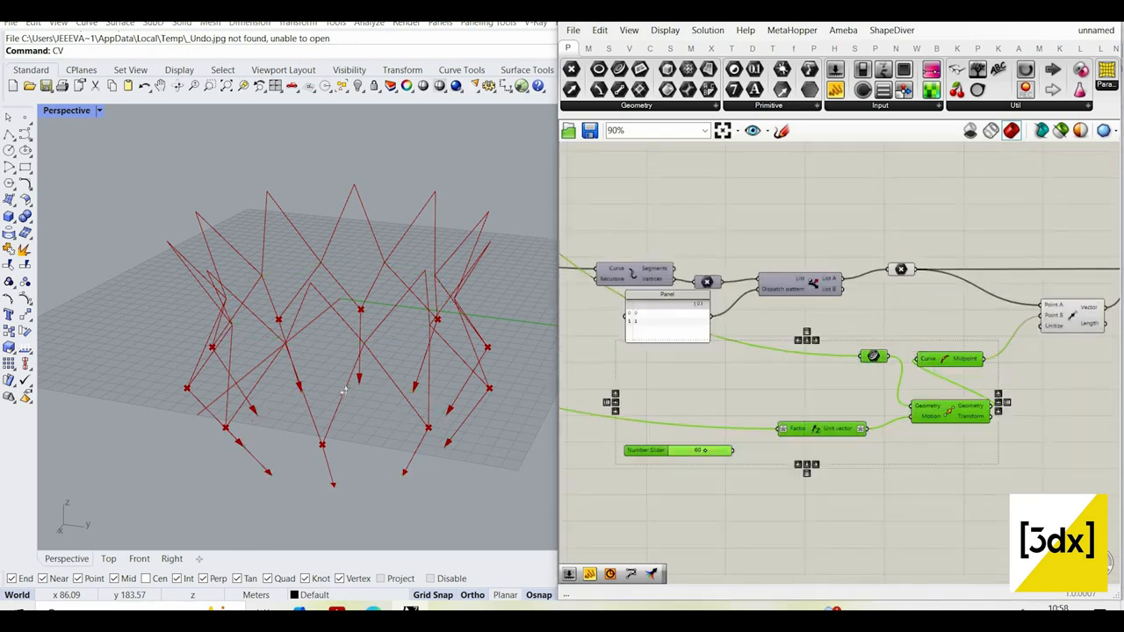
- Select the alternate-vertex Point container and examine where its points sit relative to the vectors in the viewport
{"action": "right_click_drag", "start_coordinate": [431, 374], "coordinate": [461, 347]}
{"action": "scroll", "coordinate": [373, 373], "scroll_direction": "down", "scroll_amount": 5}
{"action": "scroll", "coordinate": [989, 234], "scroll_direction": "up", "scroll_amount": 3}
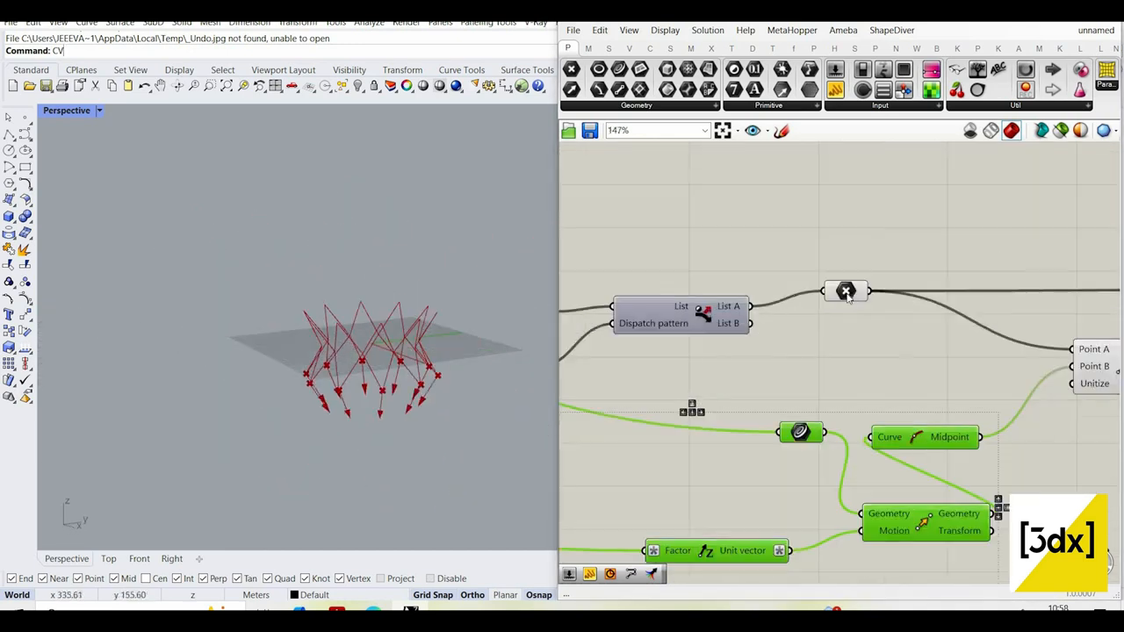
{"action": "left_click", "coordinate": [846, 291]}
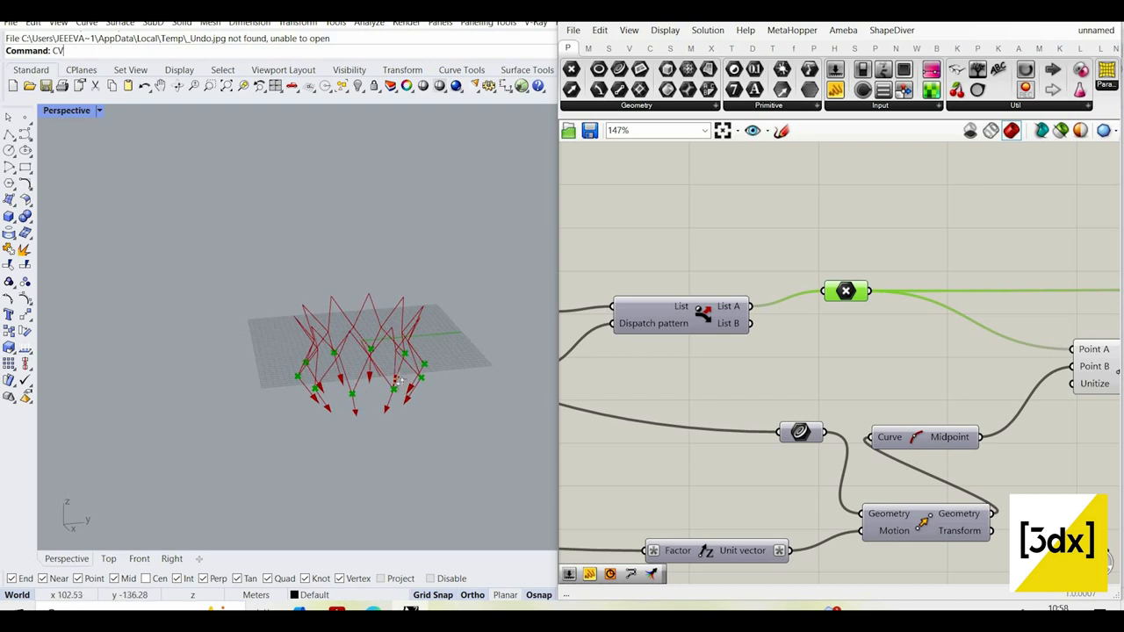
{"action": "scroll", "coordinate": [395, 358], "scroll_direction": "up", "scroll_amount": 3}
{"action": "right_click_drag", "start_coordinate": [395, 358], "coordinate": [400, 338]}
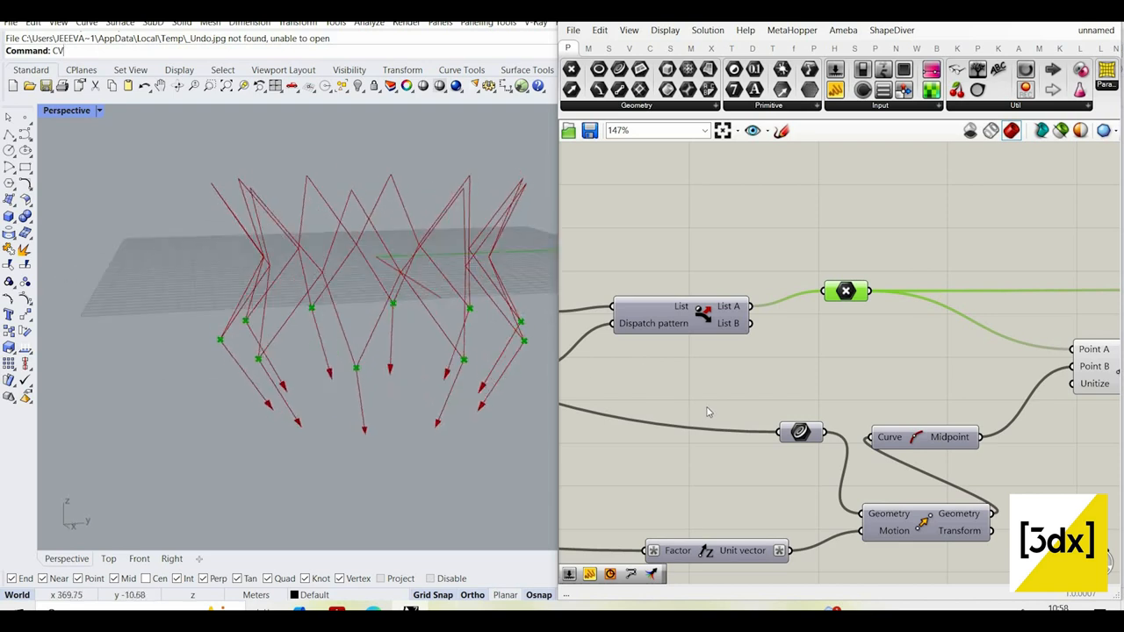
{"action": "scroll", "coordinate": [889, 405], "scroll_direction": "down", "scroll_amount": 5}
{"action": "right_click_drag", "start_coordinate": [988, 439], "coordinate": [799, 456]}
{"action": "scroll", "coordinate": [881, 439], "scroll_direction": "up", "scroll_amount": 4}
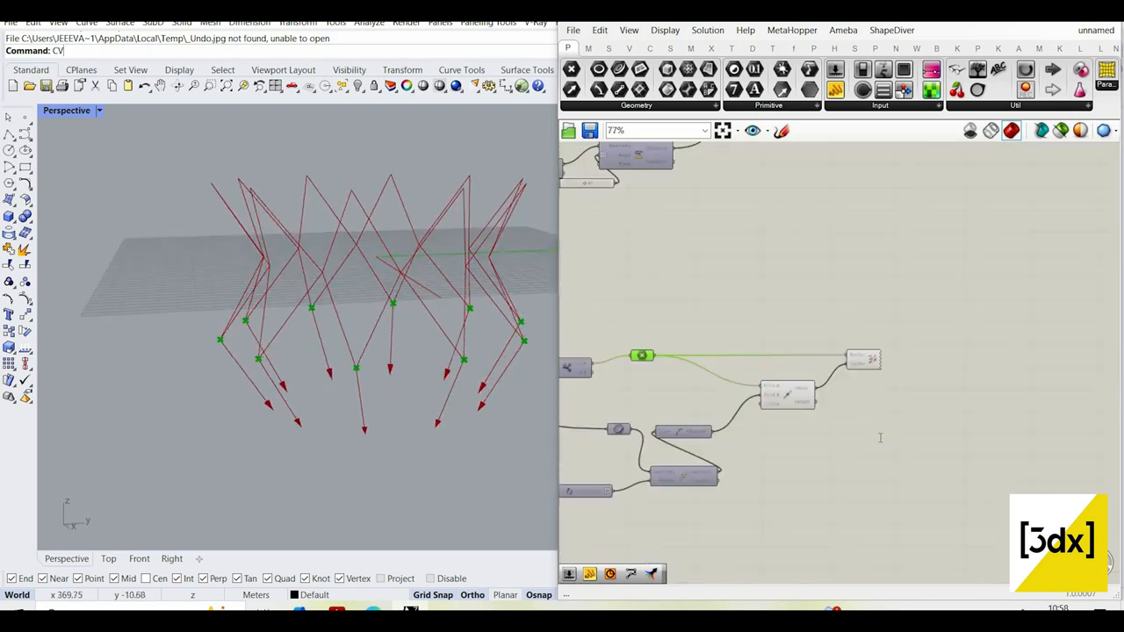
{"action": "double_click", "coordinate": [879, 437]}
{"action": "type", "text": "mov"}
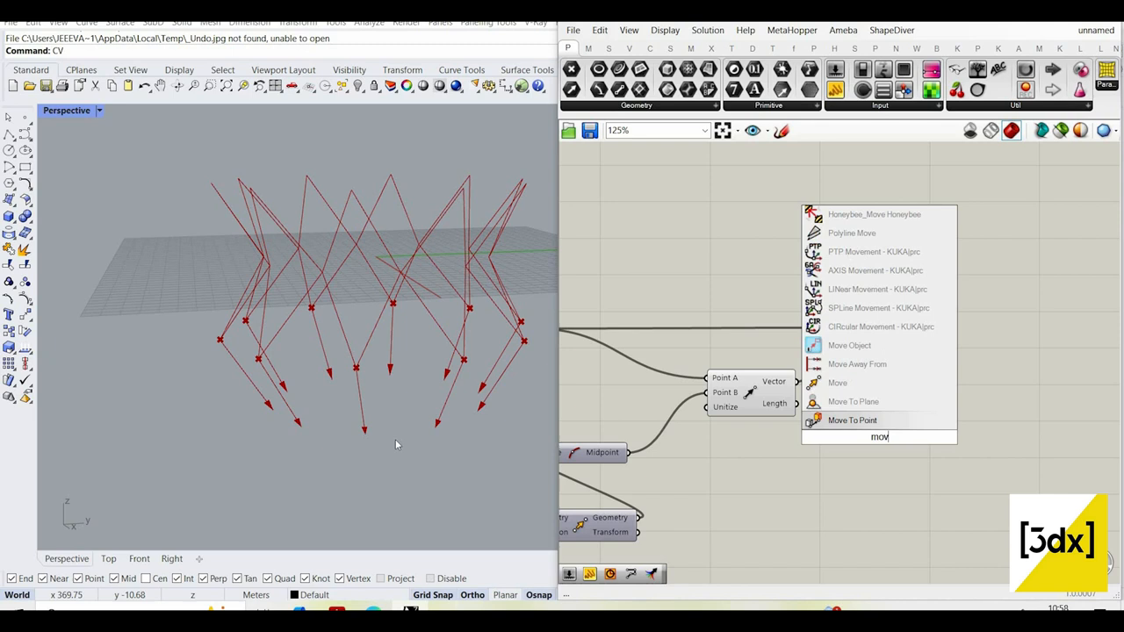
{"action": "left_click", "coordinate": [752, 507]}
- Reposition the curve Midpoint component closer to the two-point vector component
{"action": "scroll", "coordinate": [751, 492], "scroll_direction": "down", "scroll_amount": 4}
{"action": "right_click_drag", "start_coordinate": [709, 408], "coordinate": [816, 348]}
{"action": "scroll", "coordinate": [808, 468], "scroll_direction": "up", "scroll_amount": 3}
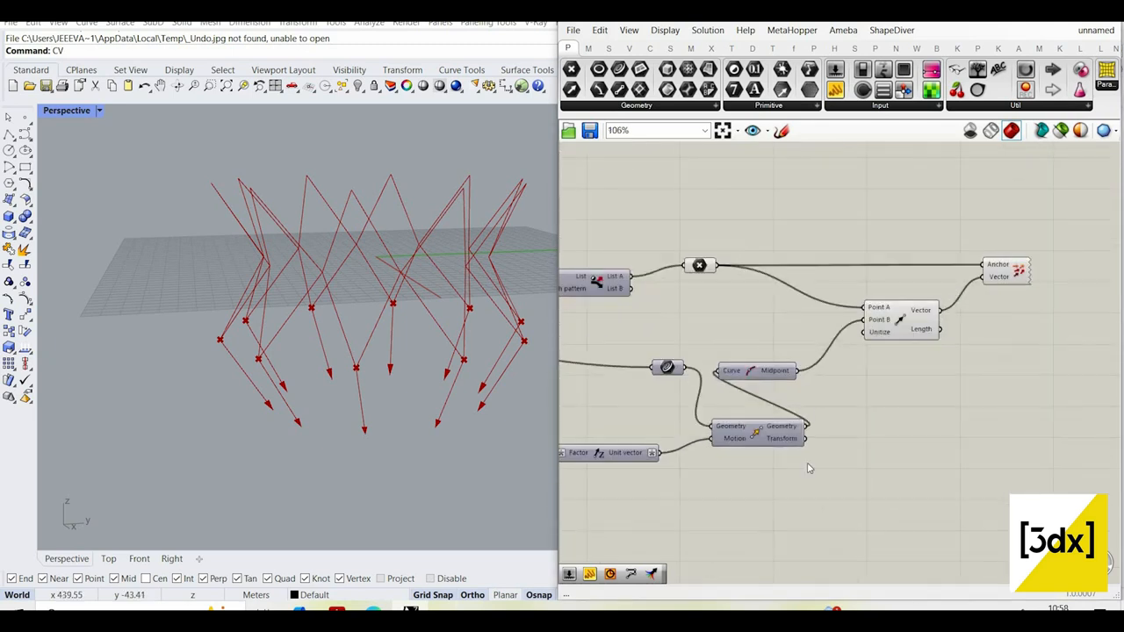
{"action": "left_click_drag", "start_coordinate": [777, 369], "coordinate": [830, 369]}
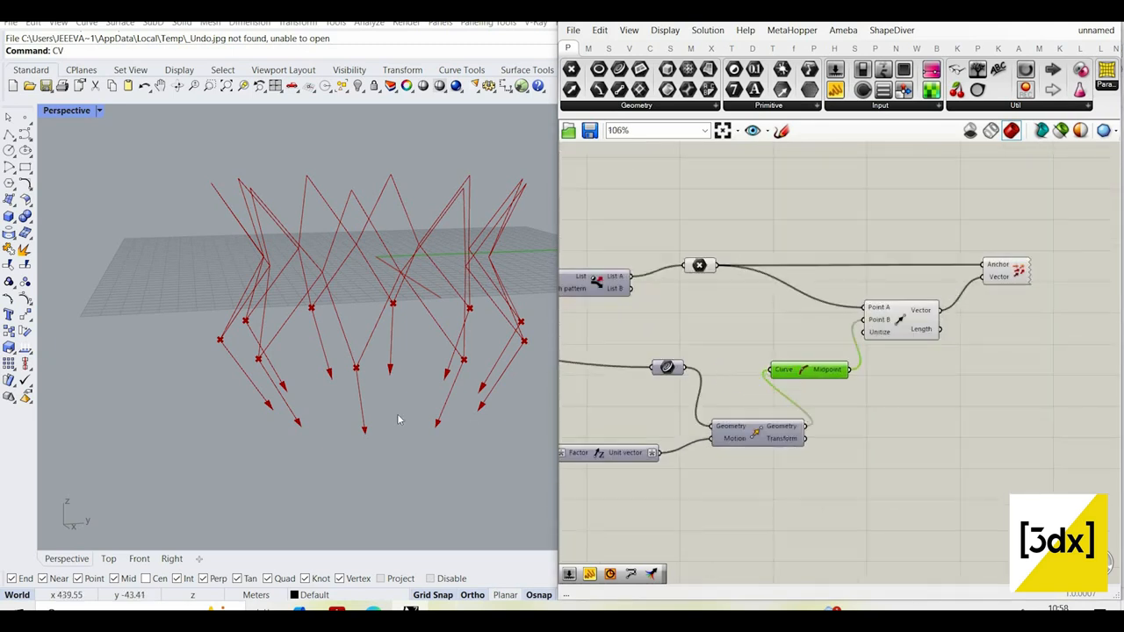
{"action": "right_click_drag", "start_coordinate": [431, 442], "coordinate": [478, 472]}
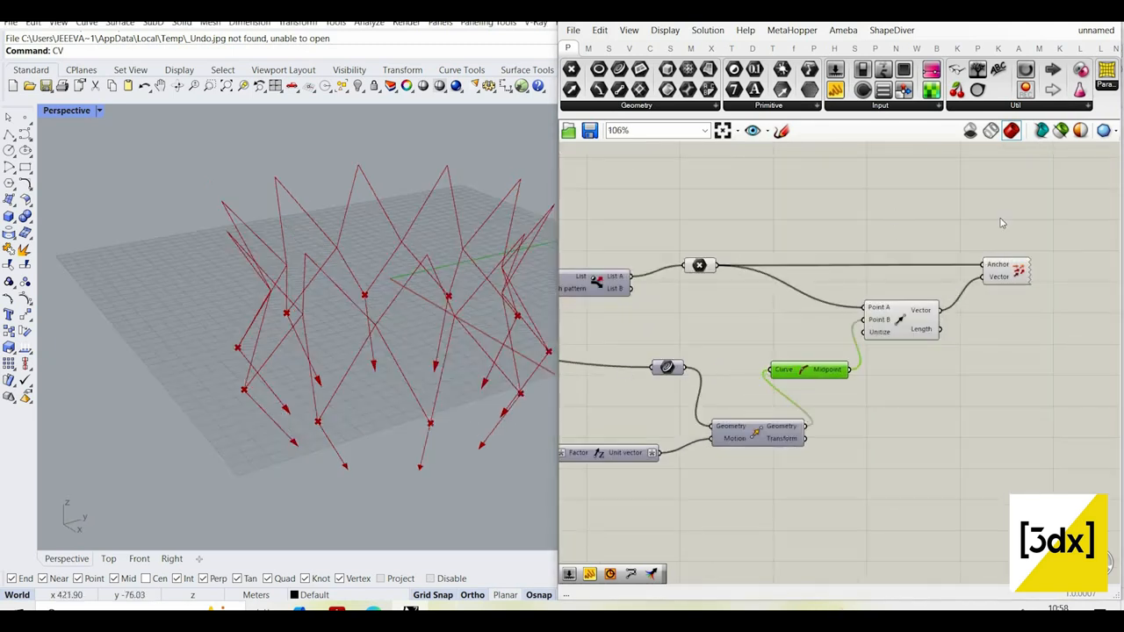
- Add a Move component above the vector display component and connect the alternate-vertex Point container to its Geometry input
{"action": "double_click", "coordinate": [1001, 218]}
{"action": "type", "text": "mo"}
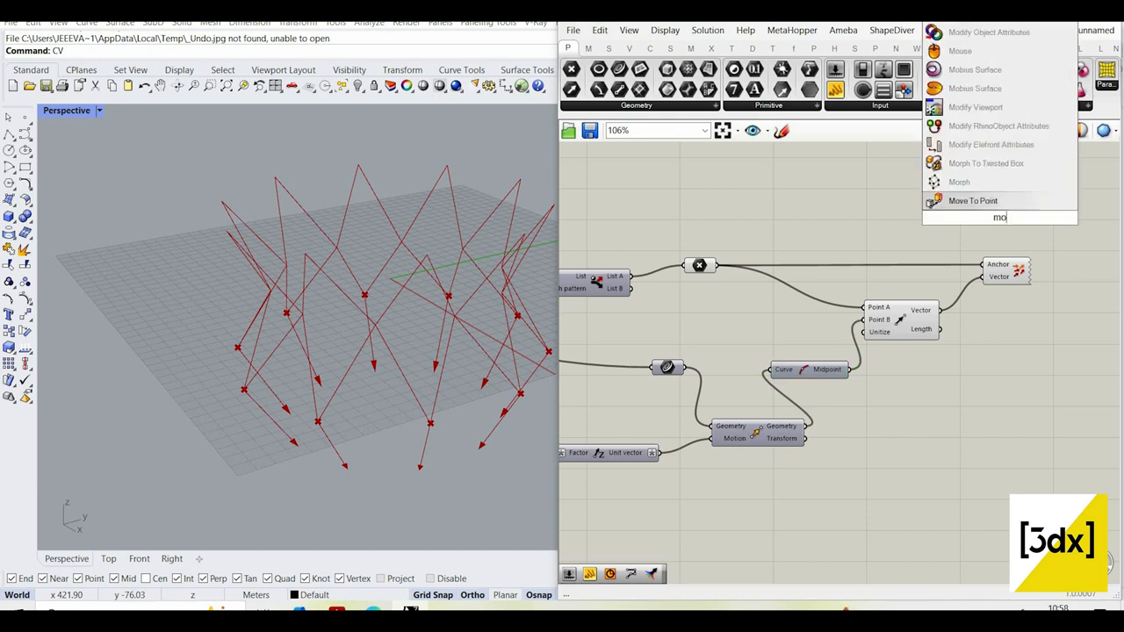
{"action": "type", "text": "ve"}
{"action": "key", "text": "Return"}
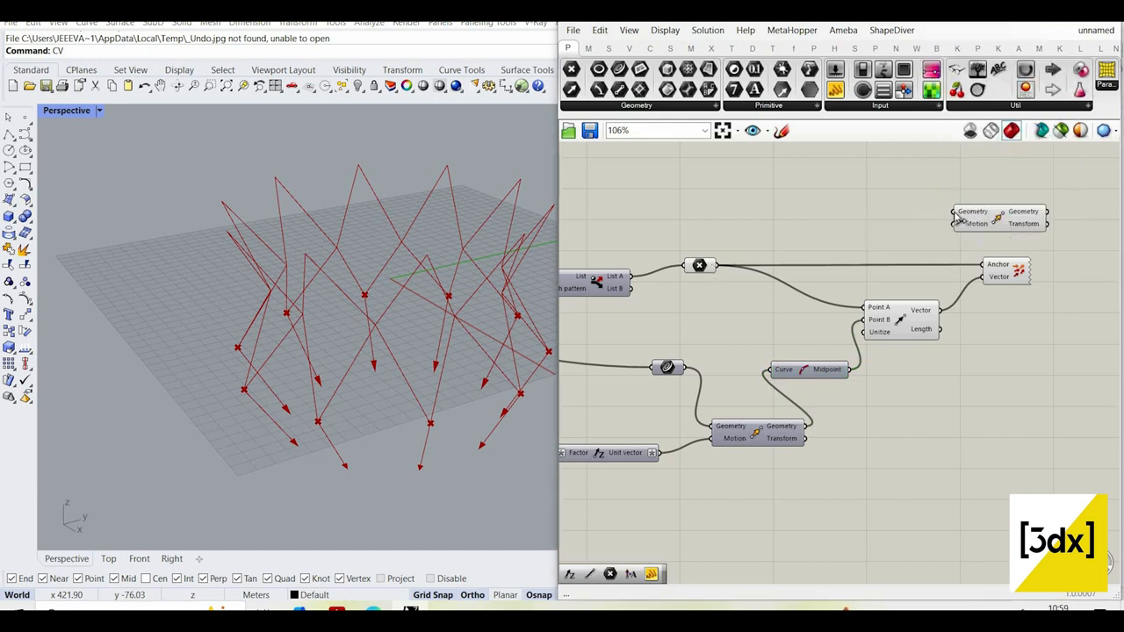
{"action": "mouse_move", "coordinate": [1016, 213]}
{"action": "left_mouse_down"}
{"action": "mouse_move", "coordinate": [961, 212]}
{"action": "mouse_move", "coordinate": [1028, 207]}
{"action": "left_mouse_up"}
- Add an Amplitude component fed by the two-point vector and connect its output to the Motion of the alternate vertices' Move component
{"action": "double_click", "coordinate": [827, 208]}
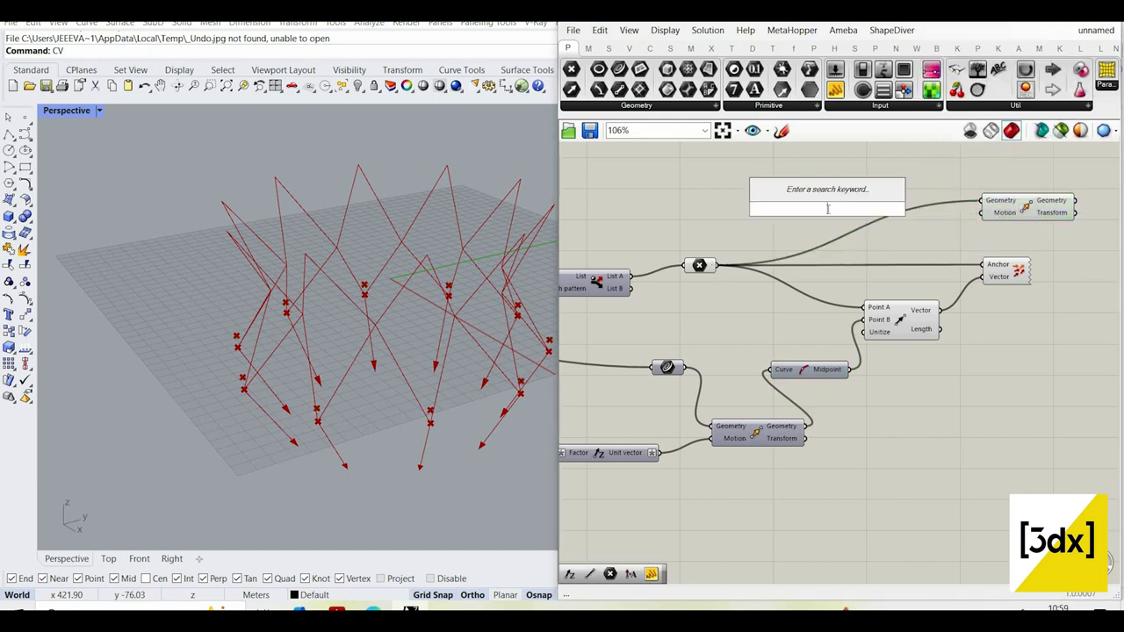
{"action": "type", "text": "ampl"}
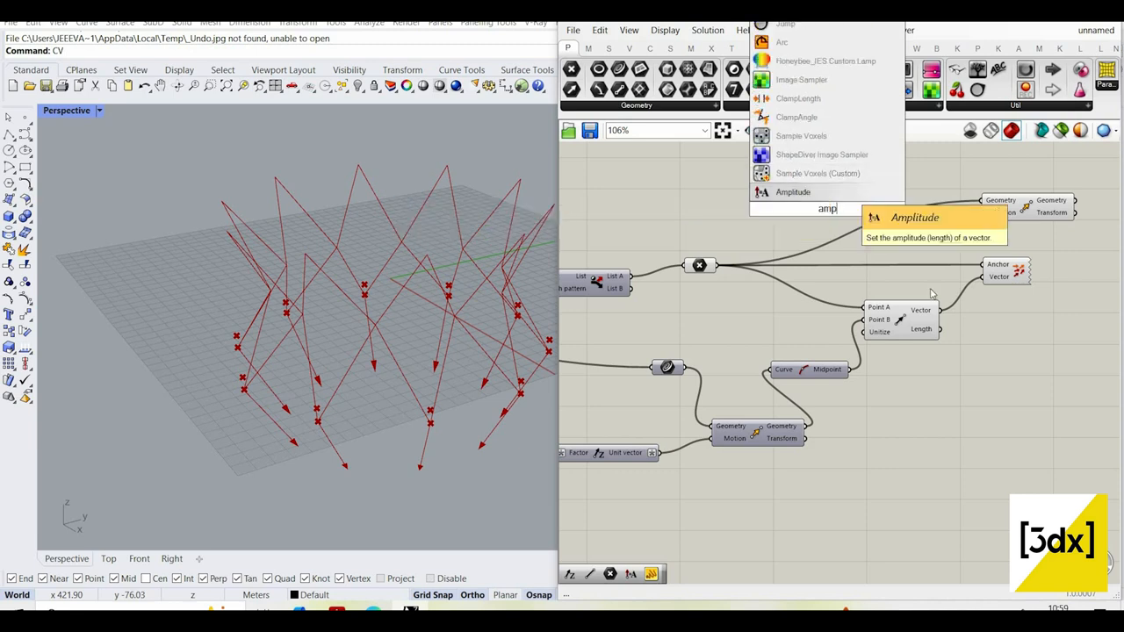
{"action": "key", "text": "Return"}
{"action": "left_click_drag", "start_coordinate": [789, 213], "coordinate": [940, 310]}
{"action": "left_click", "coordinate": [878, 219]}
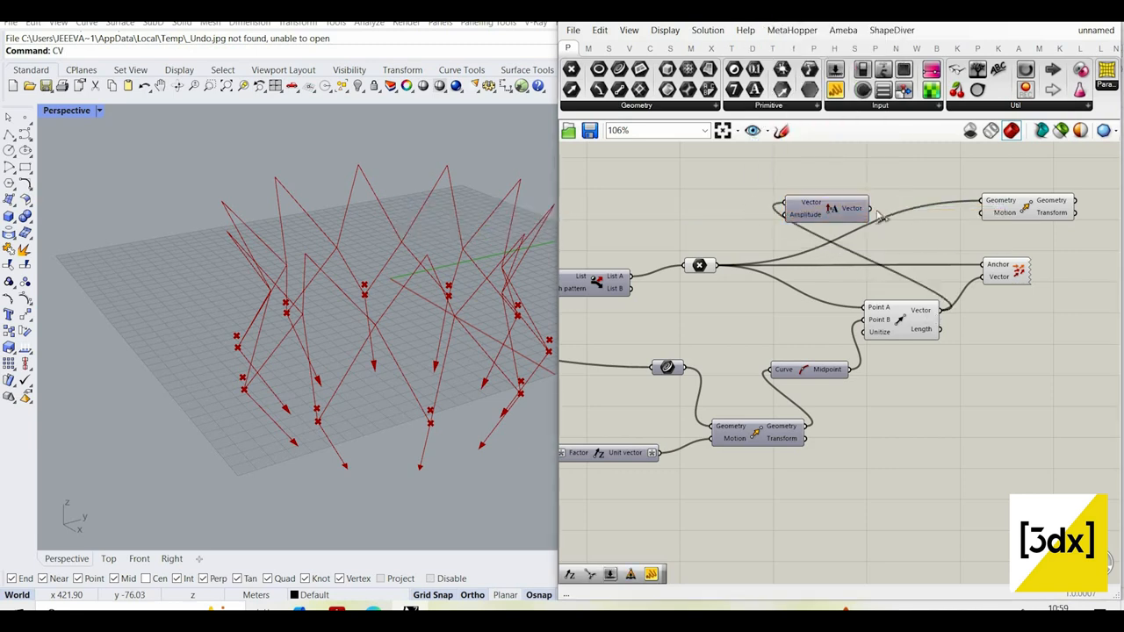
{"action": "left_click_drag", "start_coordinate": [832, 215], "coordinate": [918, 239]}
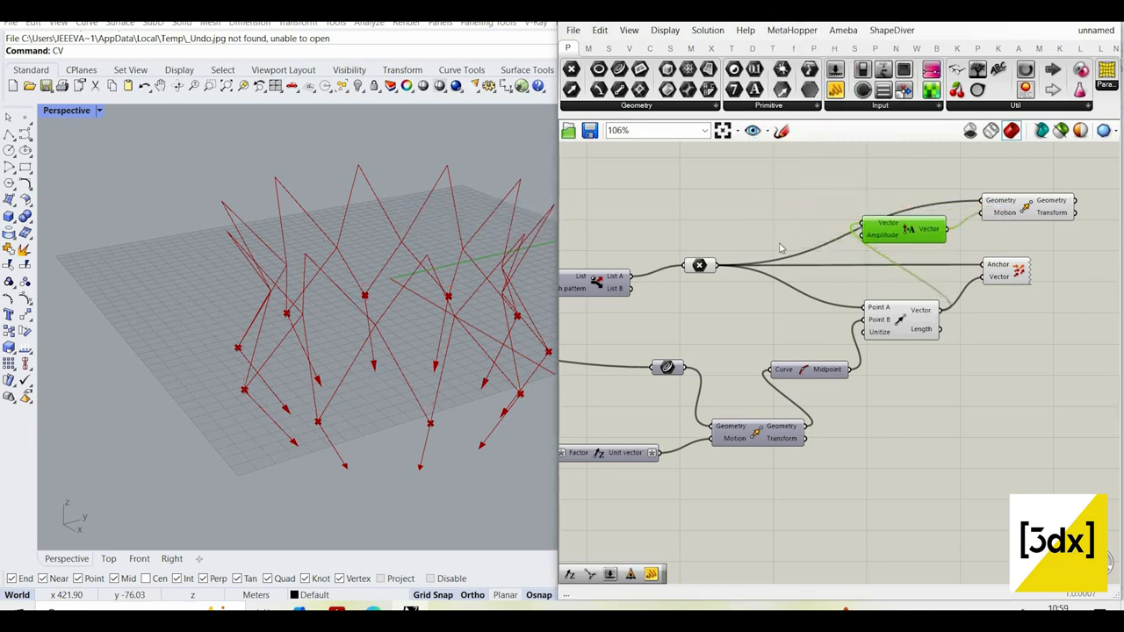
- Add a number slider of 2, connect it to the Amplitude input and raise it to 7
{"action": "scroll", "coordinate": [918, 239], "scroll_direction": "down", "scroll_amount": 2}
{"action": "scroll", "coordinate": [782, 244], "scroll_direction": "up", "scroll_amount": 2}
{"action": "double_click", "coordinate": [780, 245]}
{"action": "type", "text": "2"}
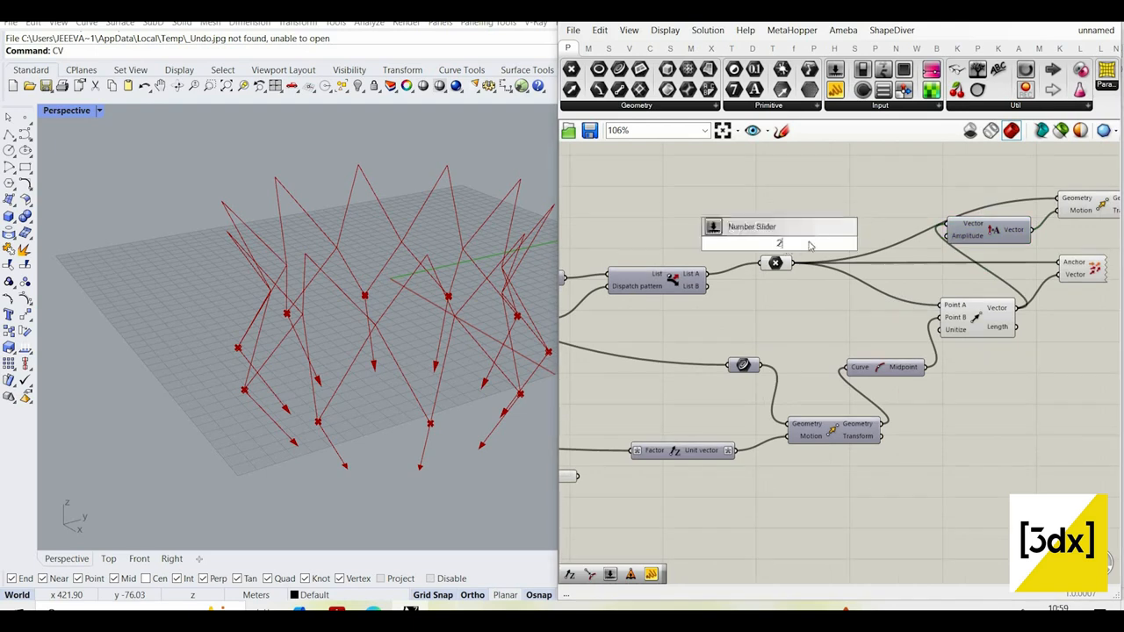
{"action": "key", "text": "Return"}
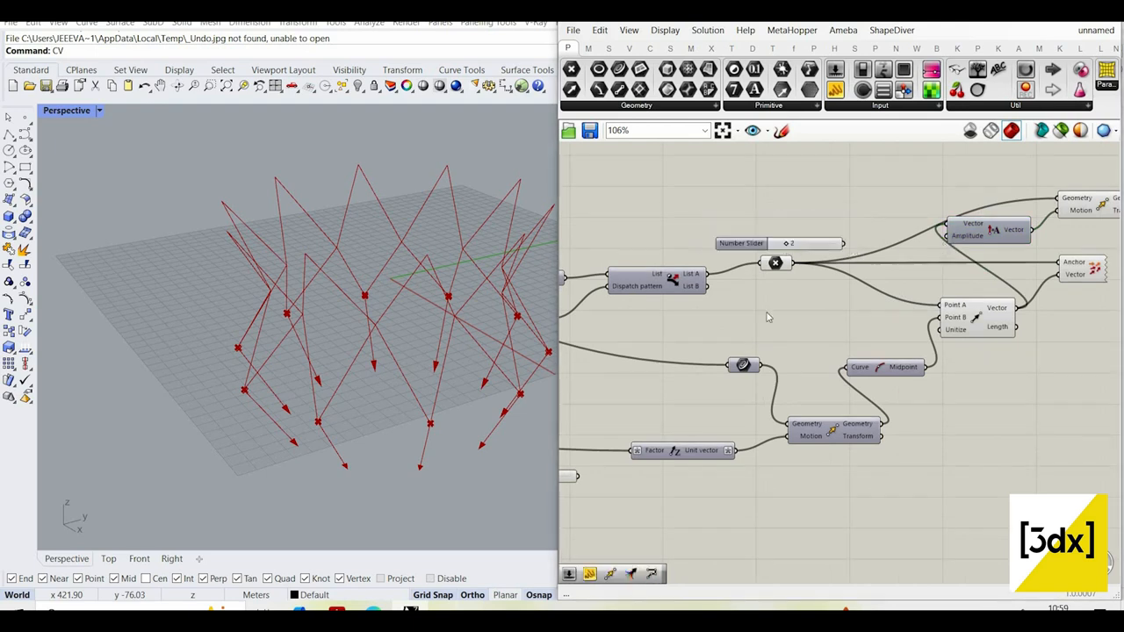
{"action": "scroll", "coordinate": [786, 216], "scroll_direction": "up", "scroll_amount": 3}
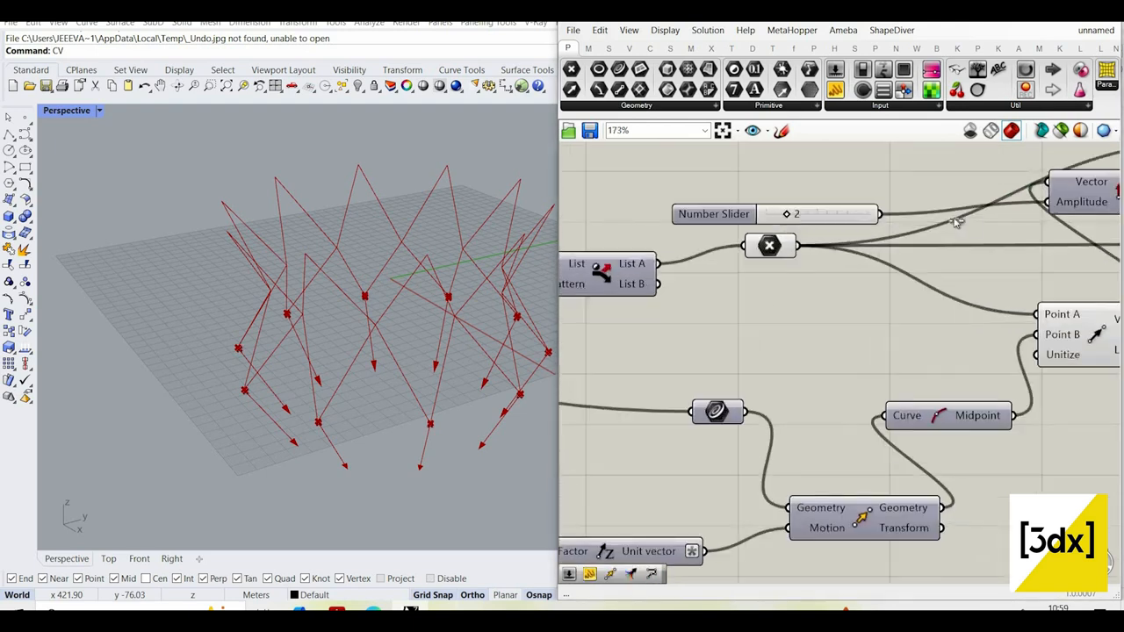
{"action": "left_click_drag", "start_coordinate": [786, 214], "coordinate": [866, 211]}
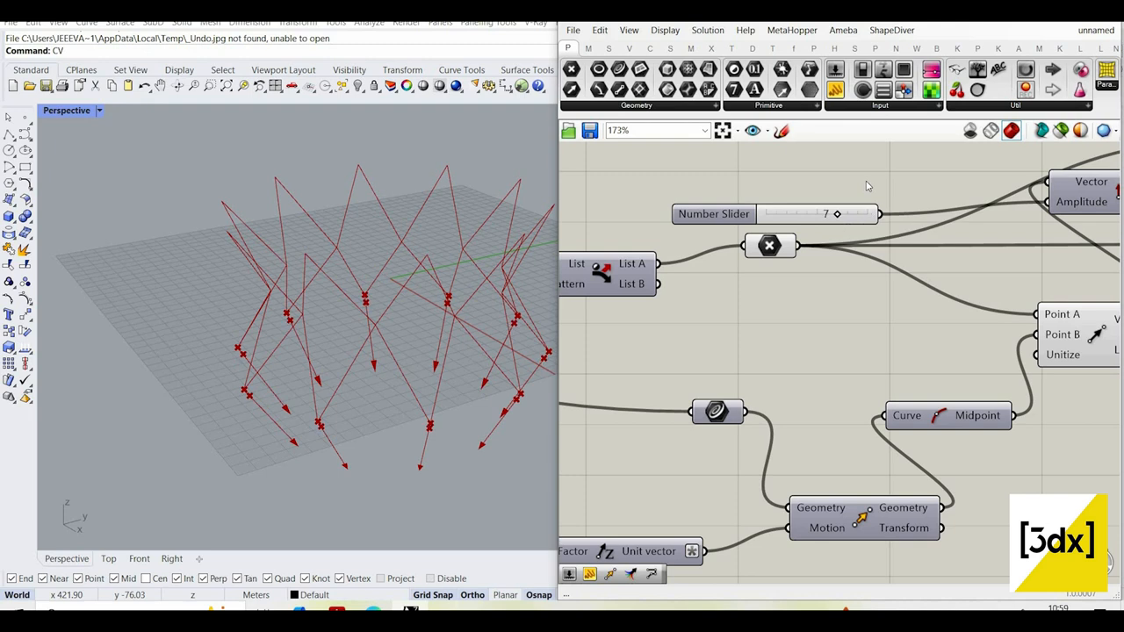
- Replace the Amplitude input's slider with a new number slider of 20 and delete the old slider
{"action": "double_click", "coordinate": [867, 187]}
{"action": "type", "text": "20"}
{"action": "key", "text": "Return"}
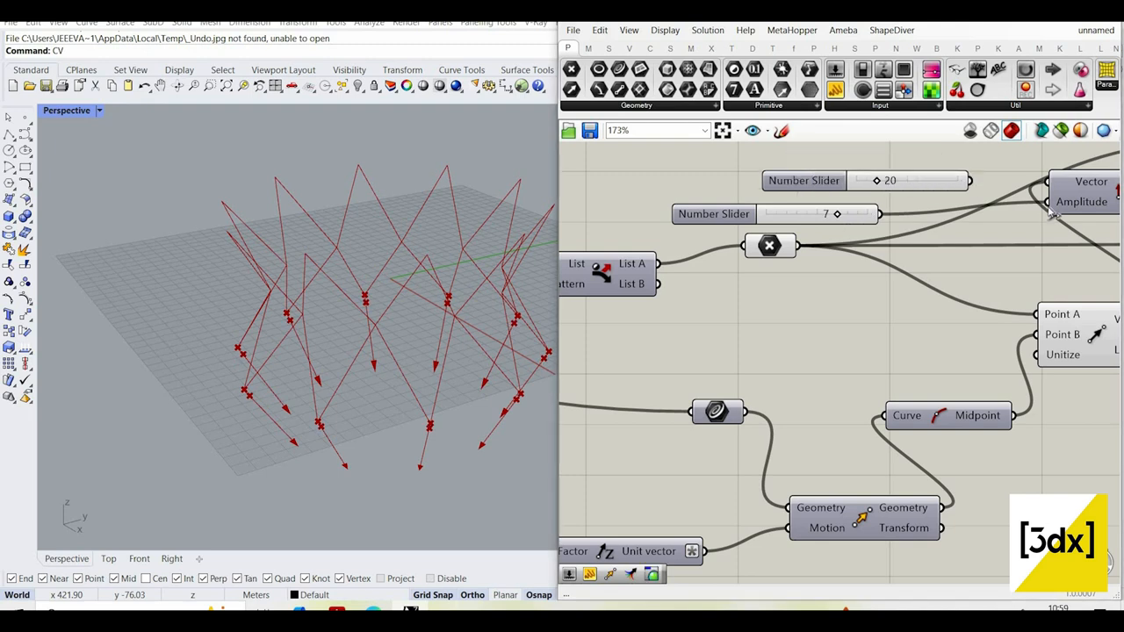
{"action": "left_click_drag", "start_coordinate": [842, 215], "coordinate": [834, 223]}
{"action": "left_click", "coordinate": [836, 222]}
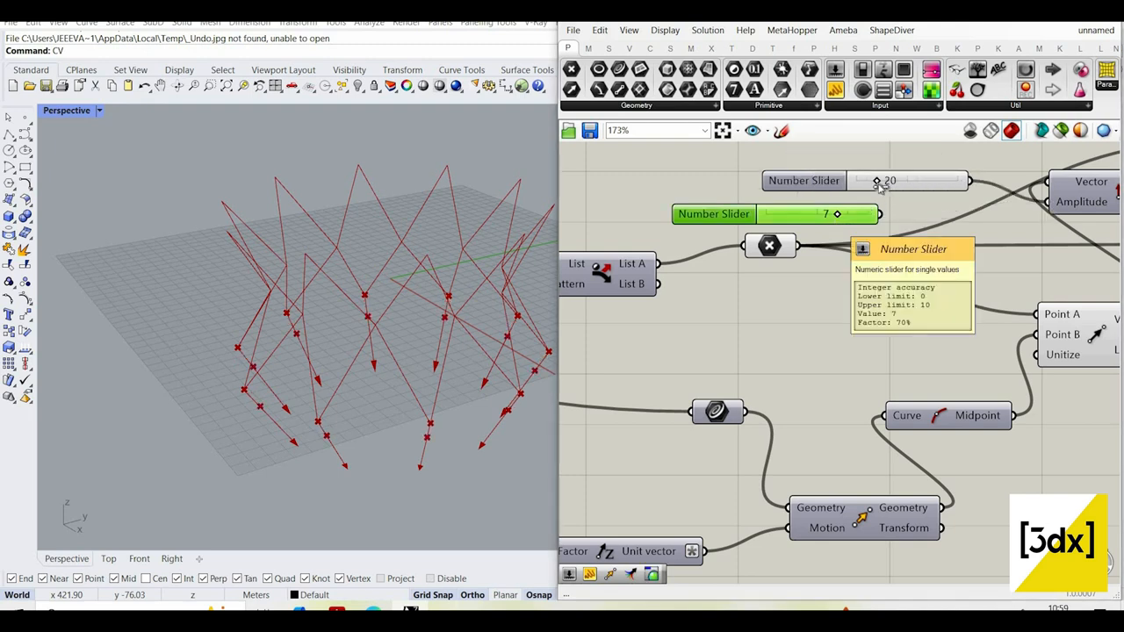
{"action": "key", "text": "Delete"}
- Set the Amplitude slider to 65
{"action": "left_click_drag", "start_coordinate": [949, 191], "coordinate": [893, 209]}
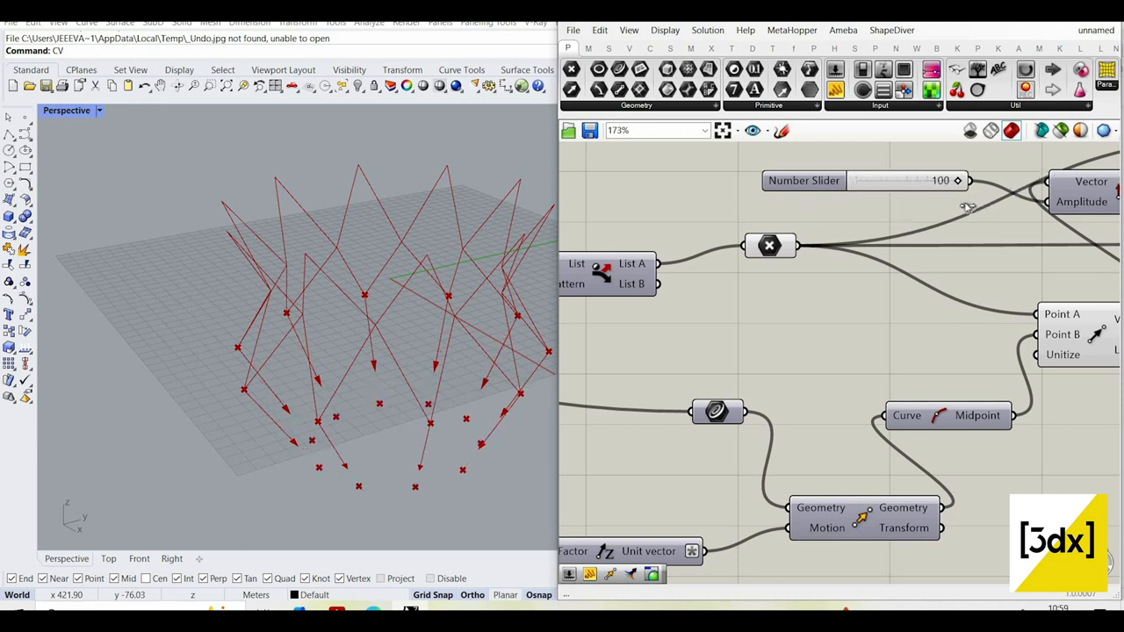
{"action": "left_click_drag", "start_coordinate": [966, 207], "coordinate": [920, 211]}
{"action": "scroll", "coordinate": [788, 371], "scroll_direction": "down", "scroll_amount": 3}
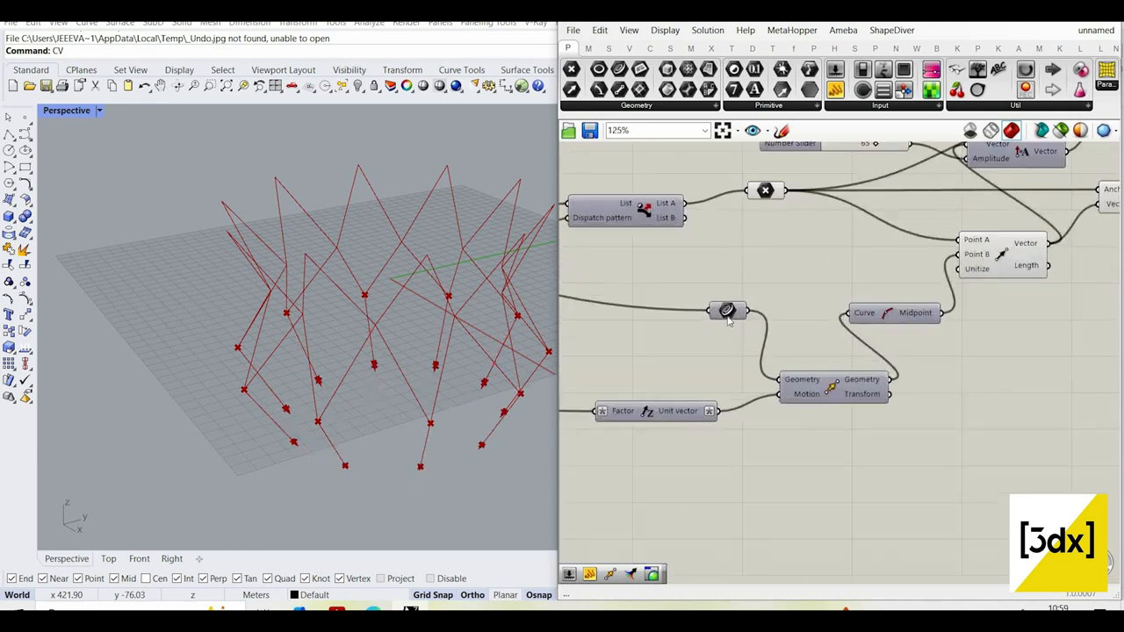
- Show the original ring segments from the Curve container briefly to check them, and hide their preview again
{"action": "left_click", "coordinate": [729, 312]}
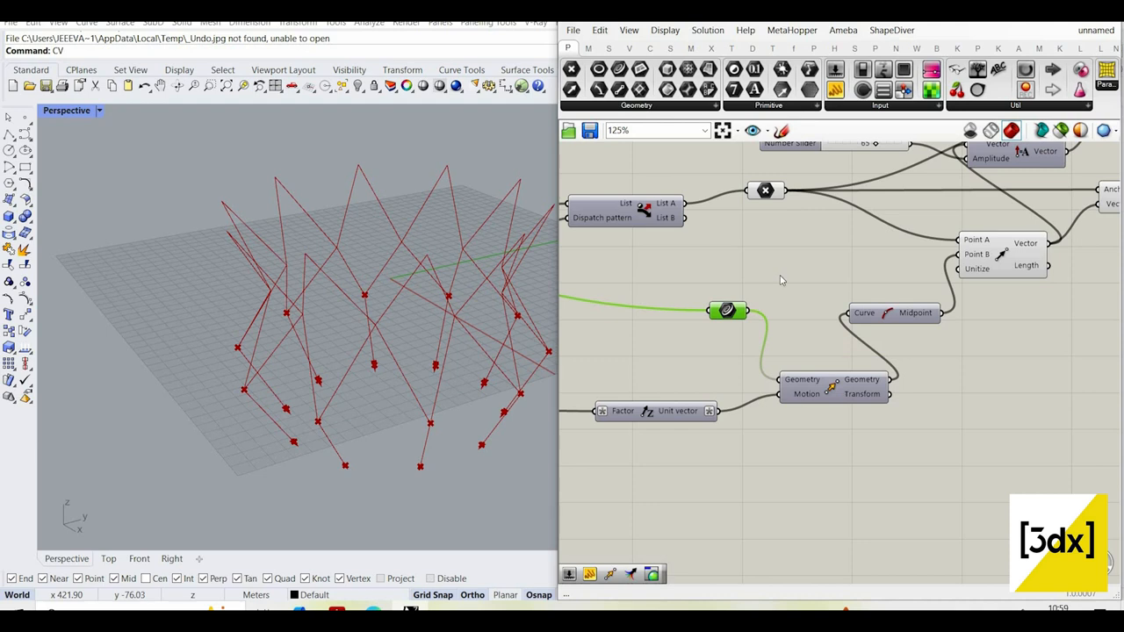
{"action": "right_click", "coordinate": [800, 286]}
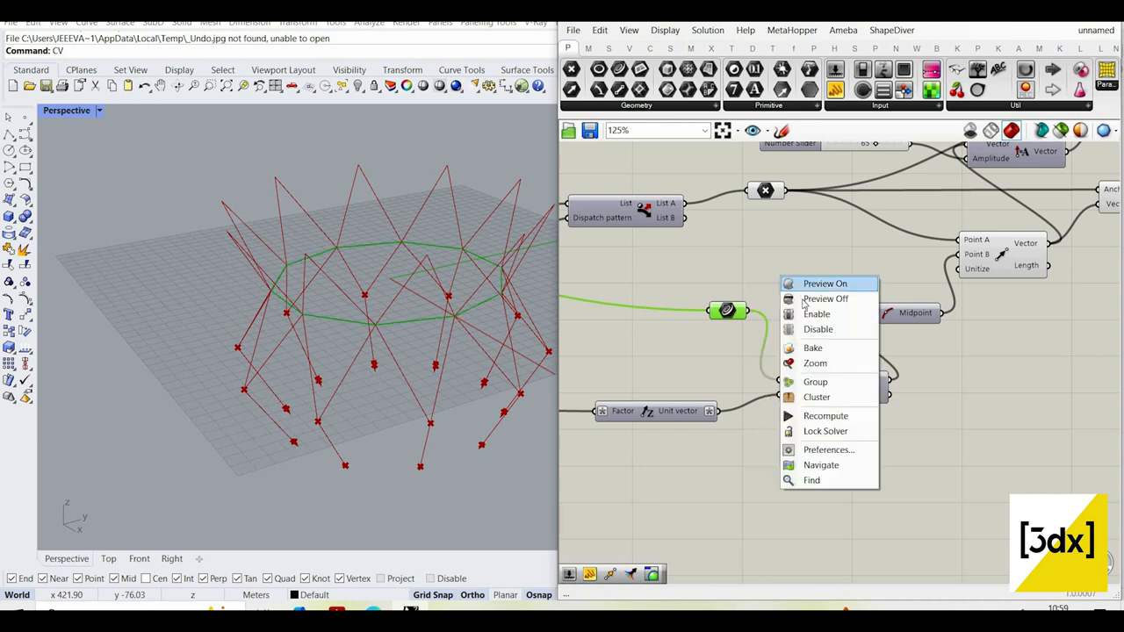
{"action": "left_click", "coordinate": [824, 299]}
- Preview the moved ring segments temporarily to compare them with the moved vertices, and hide their preview again
{"action": "left_click", "coordinate": [833, 383]}
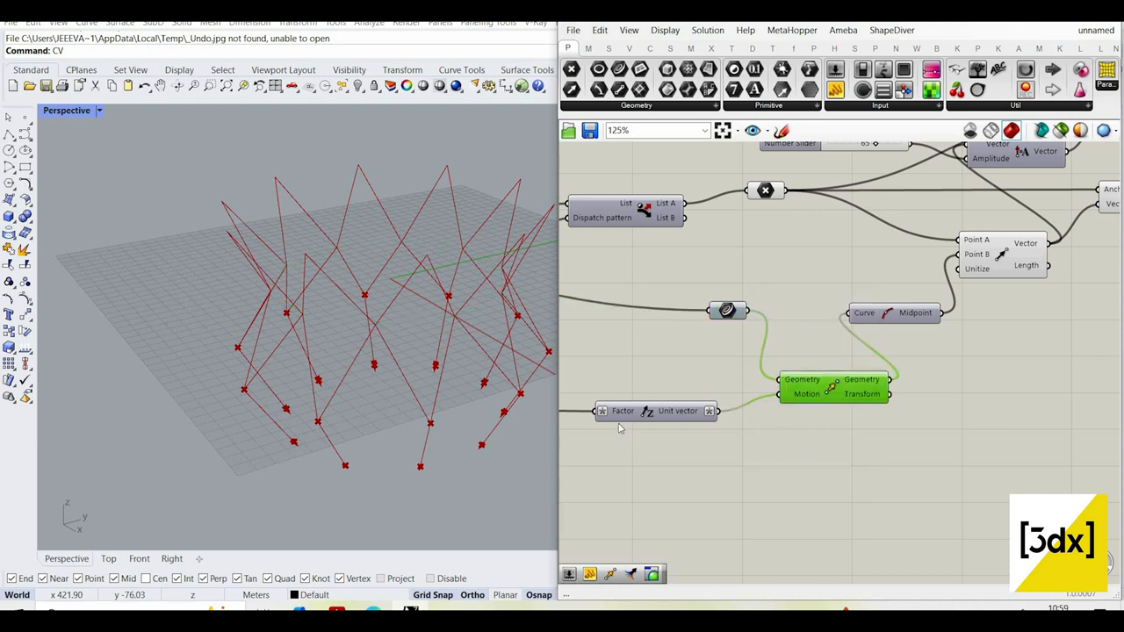
{"action": "right_click", "coordinate": [824, 334]}
{"action": "left_click", "coordinate": [849, 332]}
{"action": "right_click_drag", "start_coordinate": [389, 459], "coordinate": [397, 425]}
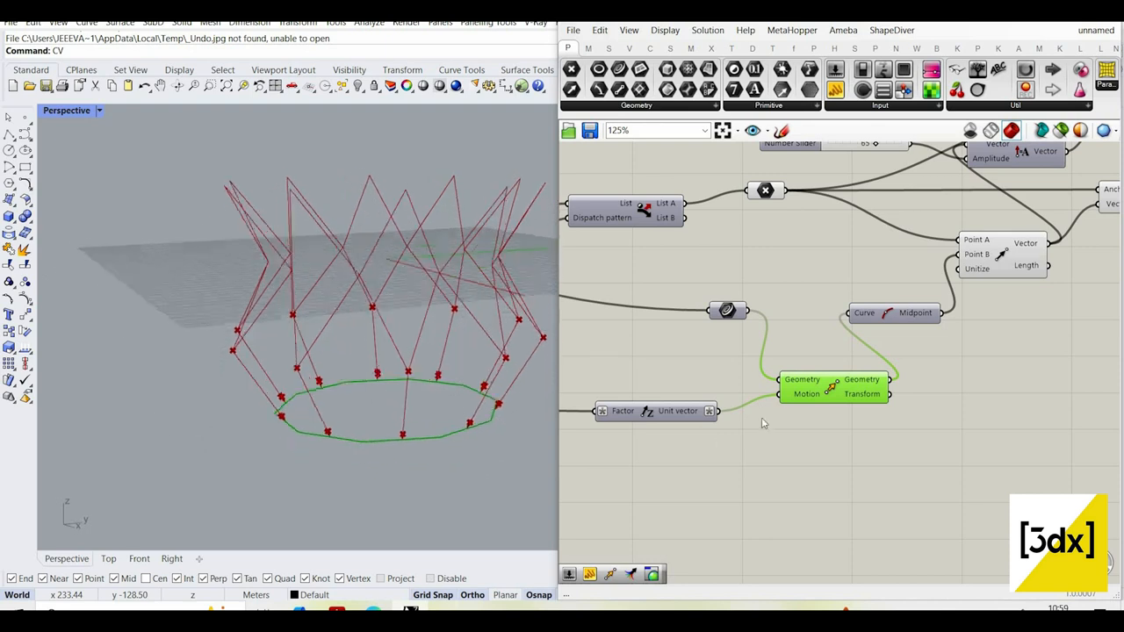
{"action": "right_click", "coordinate": [813, 322]}
{"action": "left_click", "coordinate": [830, 339]}
{"action": "scroll", "coordinate": [766, 276], "scroll_direction": "up", "scroll_amount": 2}
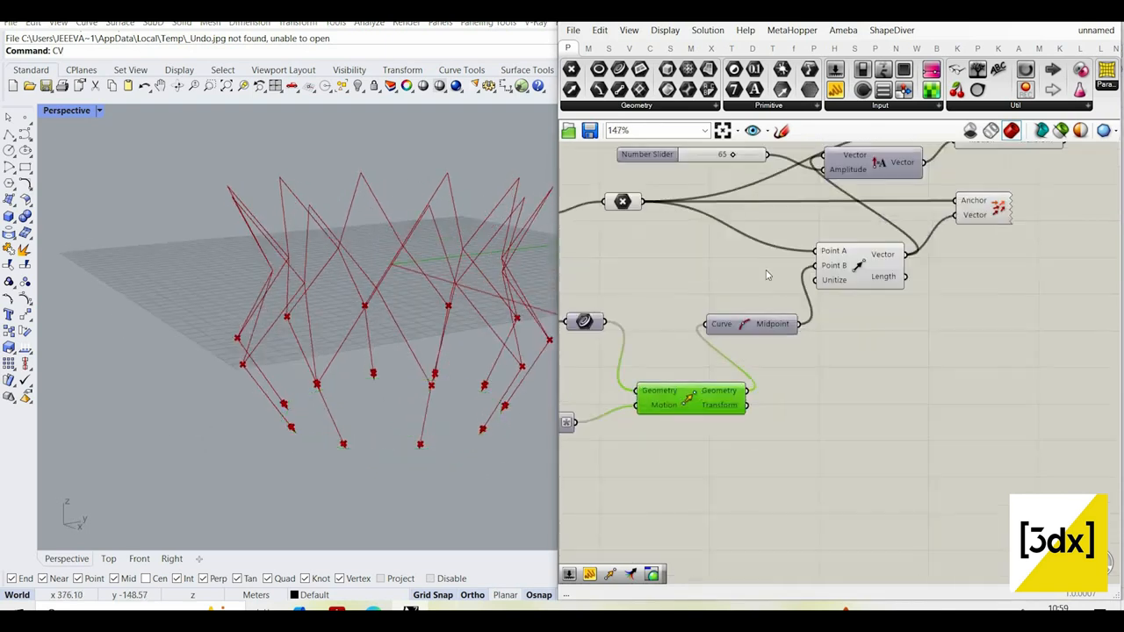
- Turn on the preview of the Midpoint component's points on the offset ring segments
{"action": "scroll", "coordinate": [766, 276], "scroll_direction": "up", "scroll_amount": 1}
{"action": "left_click", "coordinate": [729, 325]}
{"action": "right_click", "coordinate": [766, 270]}
{"action": "left_click", "coordinate": [782, 277]}
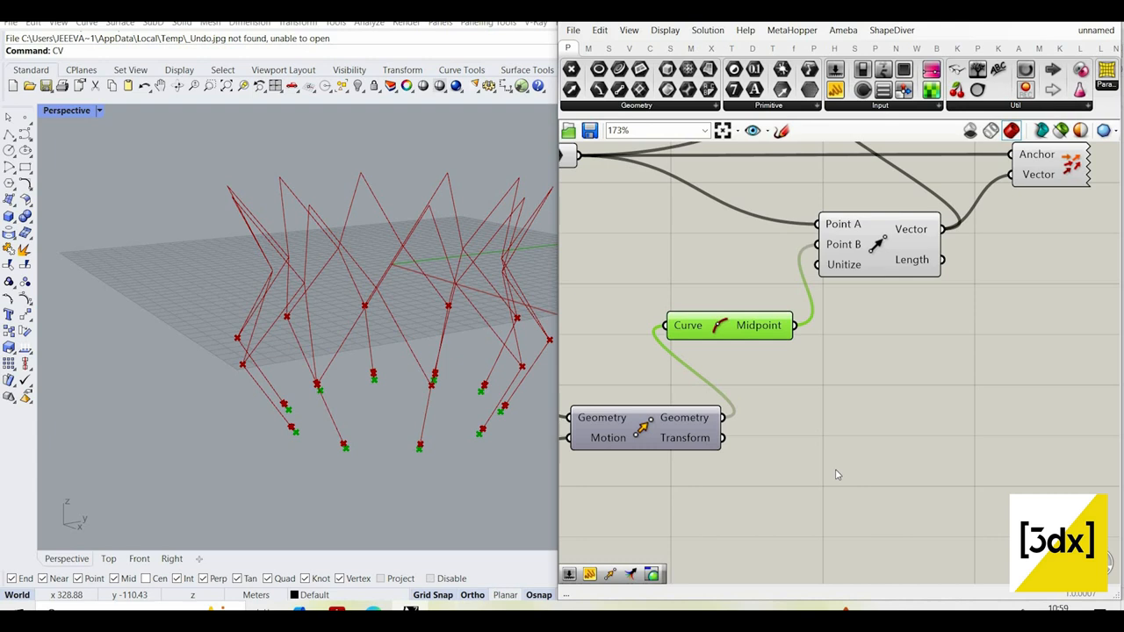
{"action": "scroll", "coordinate": [837, 474], "scroll_direction": "down", "scroll_amount": 1}
{"action": "left_click_drag", "start_coordinate": [841, 489], "coordinate": [614, 338]}
{"action": "scroll", "coordinate": [799, 334], "scroll_direction": "down", "scroll_amount": 4}
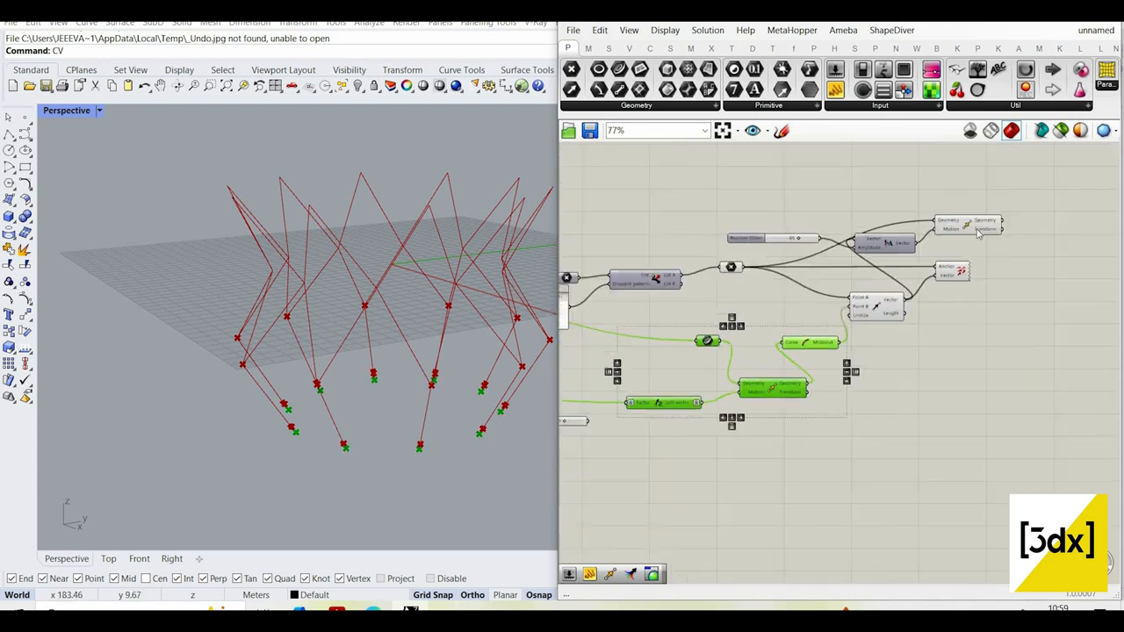
- Add a Line component and connect the moved points from the Move component's Geometry output to its Start Point
{"action": "scroll", "coordinate": [979, 233], "scroll_direction": "up", "scroll_amount": 3}
{"action": "double_click", "coordinate": [976, 228]}
{"action": "type", "text": "line"}
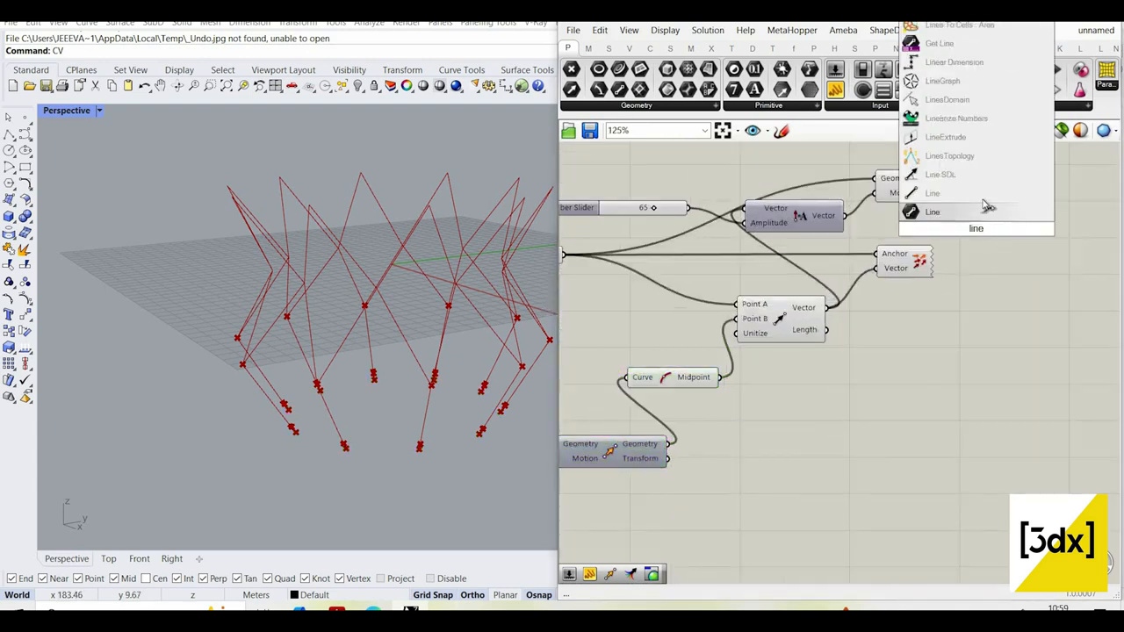
{"action": "left_click", "coordinate": [982, 209]}
{"action": "left_click_drag", "start_coordinate": [976, 231], "coordinate": [1054, 246]}
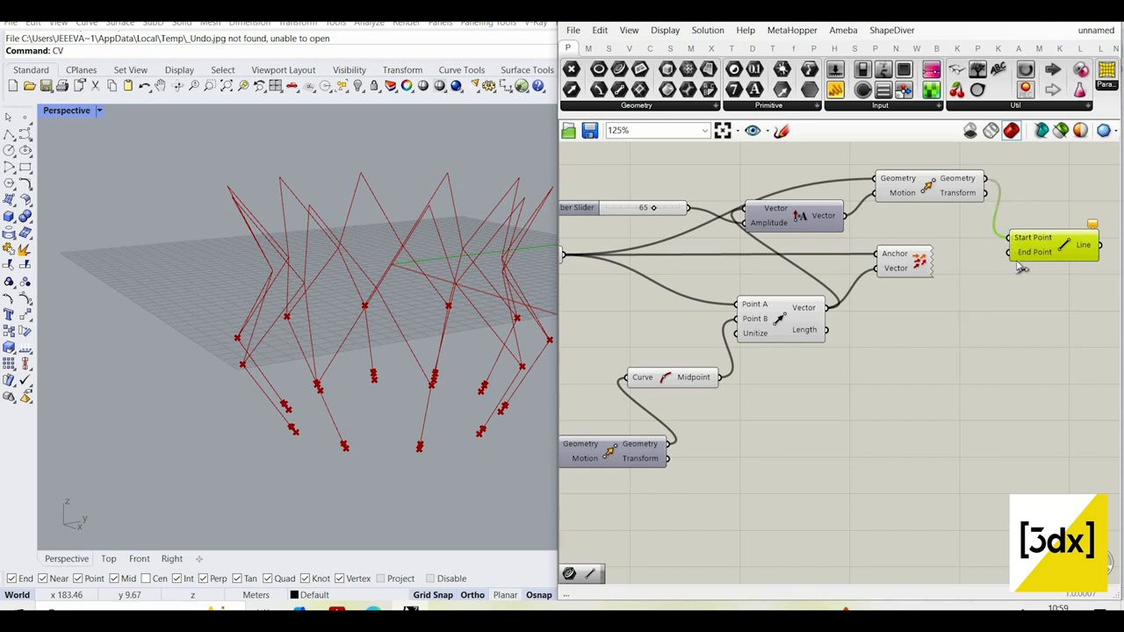
- Connect the original vertices from the Point container to the Line component's End Point
{"action": "scroll", "coordinate": [825, 243], "scroll_direction": "down", "scroll_amount": 5}
{"action": "left_click_drag", "start_coordinate": [927, 249], "coordinate": [808, 248]}
{"action": "left_click_drag", "start_coordinate": [1042, 342], "coordinate": [993, 277]}
{"action": "scroll", "coordinate": [884, 311], "scroll_direction": "up", "scroll_amount": 3}
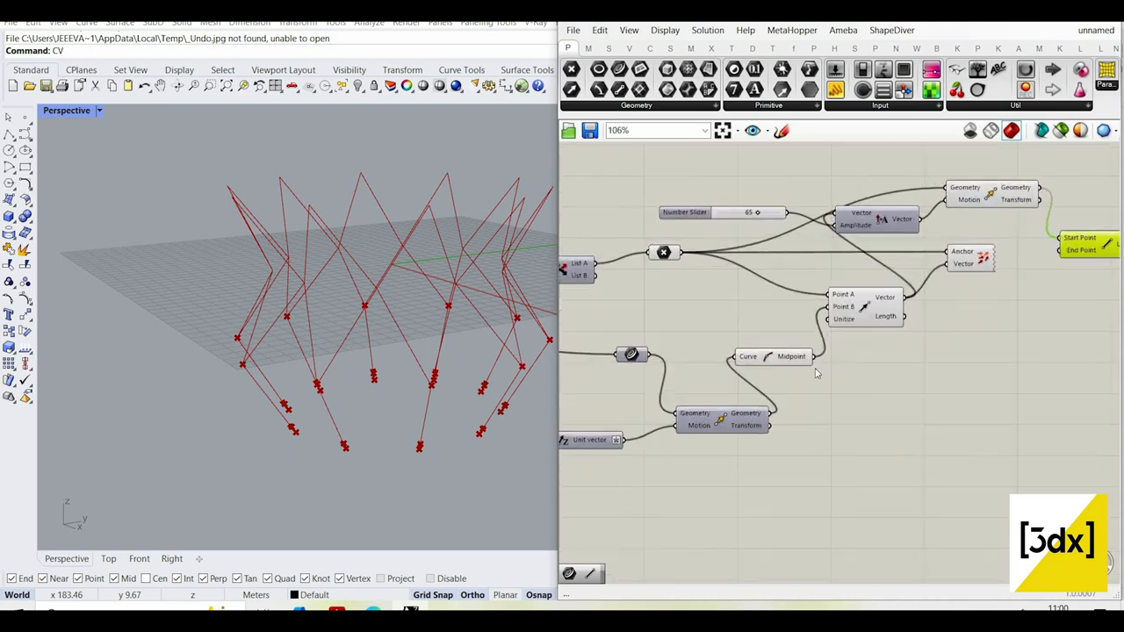
{"action": "left_click", "coordinate": [782, 357]}
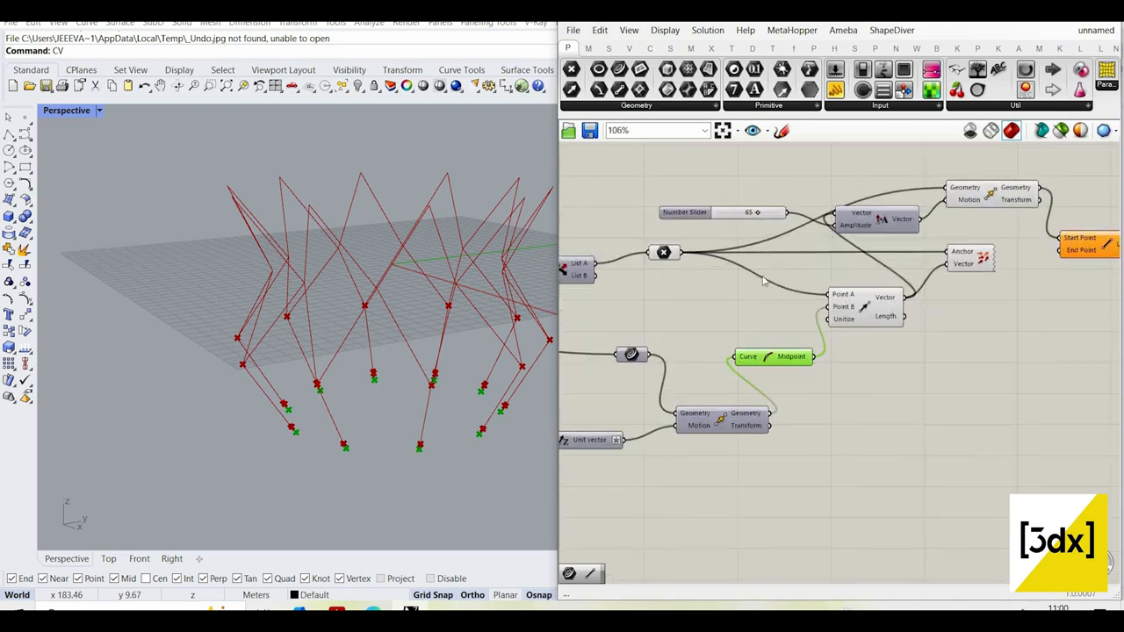
{"action": "left_click", "coordinate": [864, 309]}
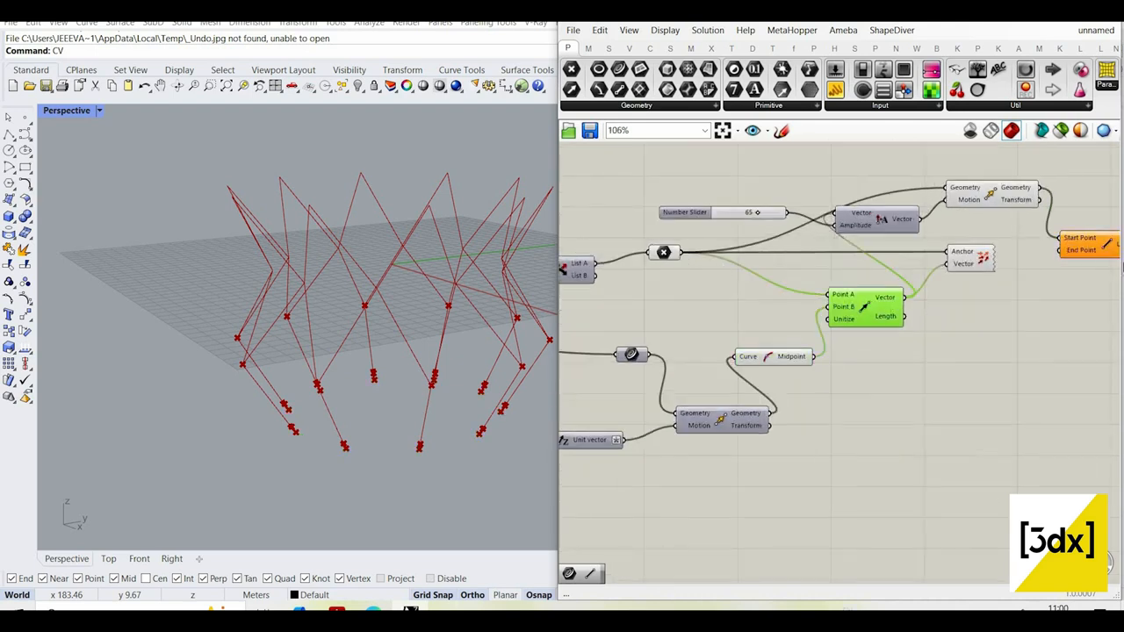
{"action": "mouse_move", "coordinate": [1019, 260]}
{"action": "left_mouse_down"}
{"action": "mouse_move", "coordinate": [1080, 261]}
{"action": "mouse_move", "coordinate": [1031, 255]}
{"action": "left_mouse_up"}
{"action": "left_click", "coordinate": [1032, 254]}
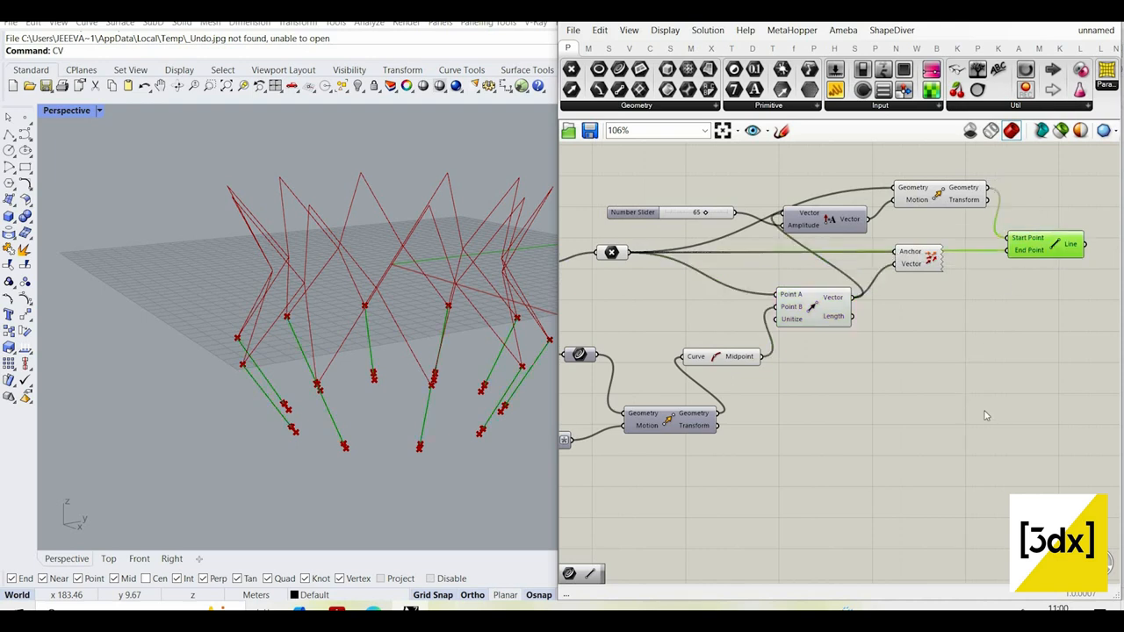
- Hide the preview of the components feeding the Line component, leaving only the lines themselves shown
{"action": "scroll", "coordinate": [1033, 251], "scroll_direction": "down", "scroll_amount": 6}
{"action": "left_click_drag", "start_coordinate": [1014, 407], "coordinate": [621, 174]}
{"action": "right_click", "coordinate": [828, 142]}
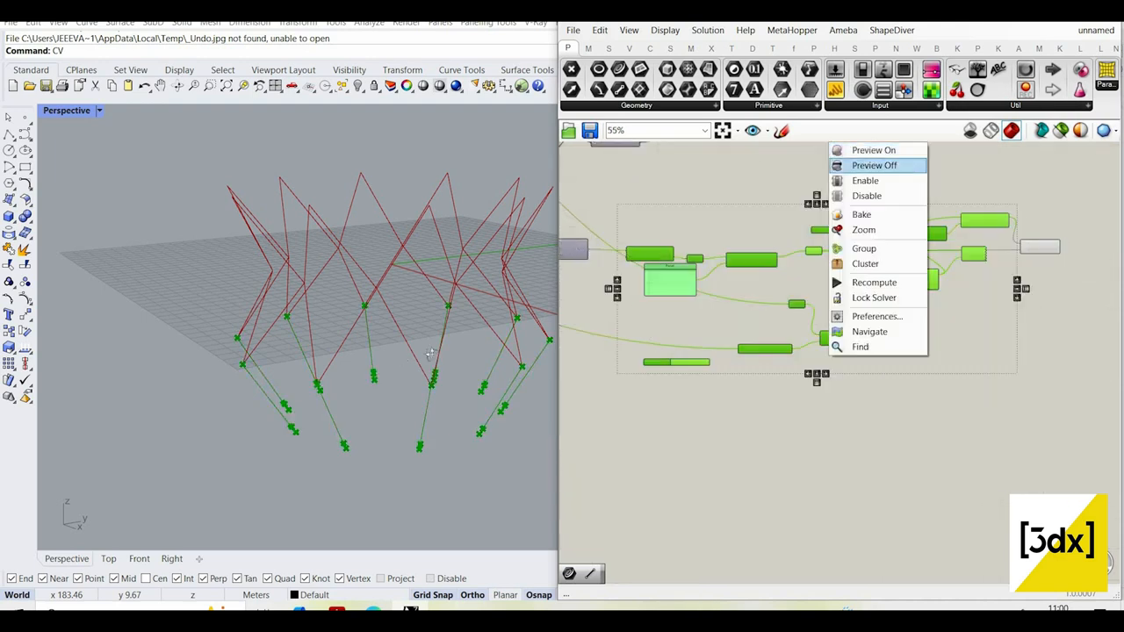
{"action": "left_click", "coordinate": [878, 164]}
{"action": "right_click_drag", "start_coordinate": [472, 367], "coordinate": [430, 370]}
{"action": "scroll", "coordinate": [846, 330], "scroll_direction": "up", "scroll_amount": 3}
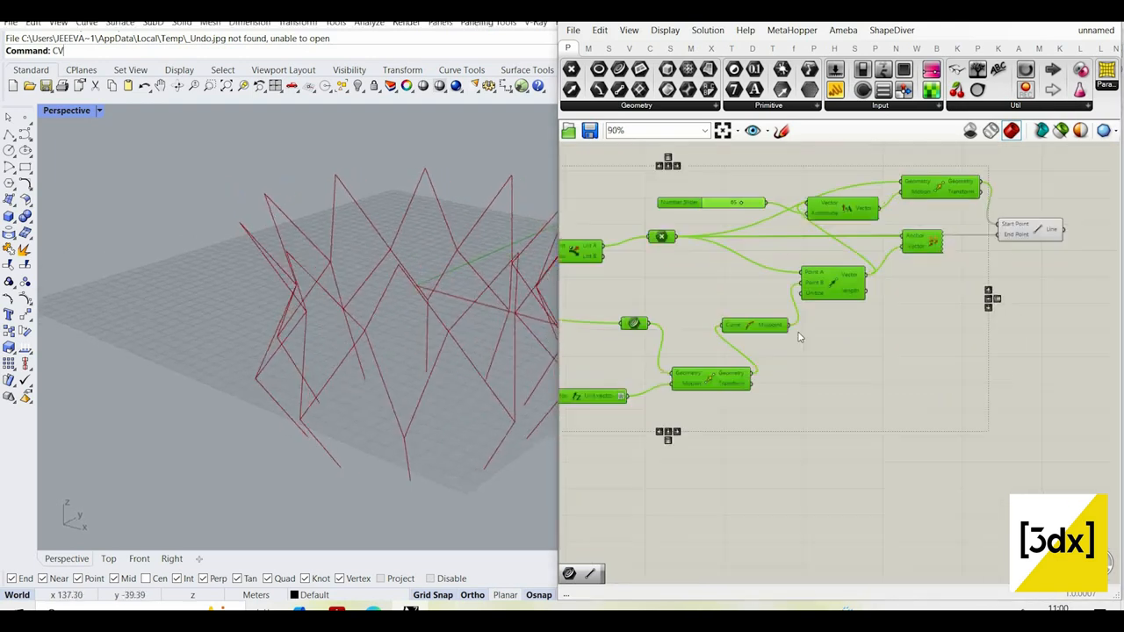
- Inspect the point coordinates output by the Midpoint component
{"action": "left_click", "coordinate": [845, 331]}
{"action": "scroll", "coordinate": [847, 299], "scroll_direction": "up", "scroll_amount": 2}
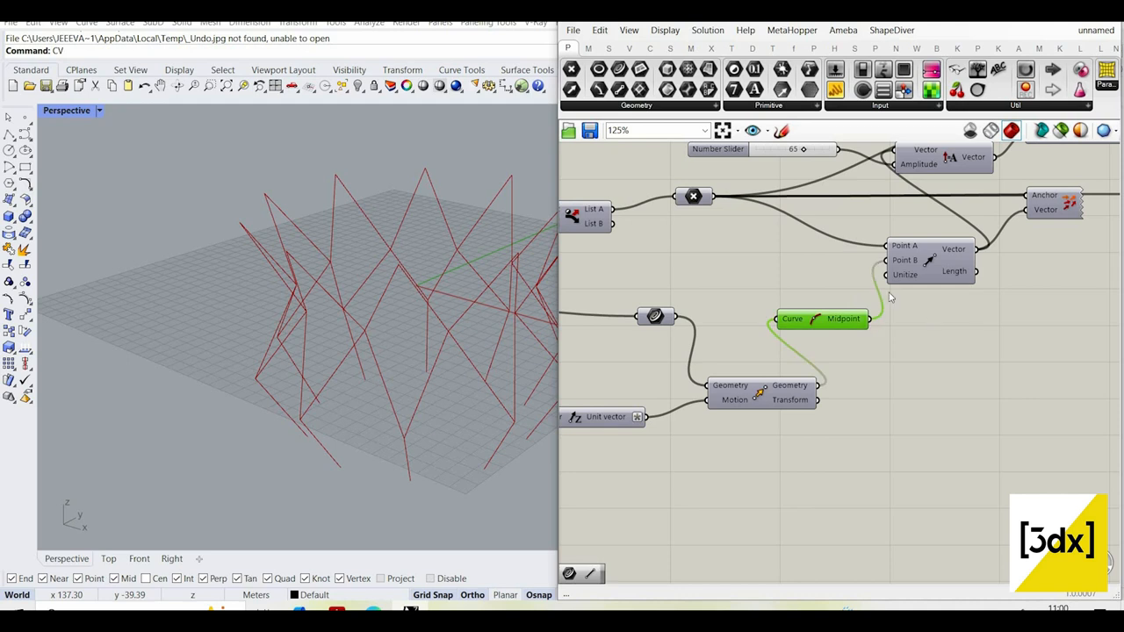
{"action": "scroll", "coordinate": [870, 314], "scroll_direction": "down", "scroll_amount": 3}
{"action": "right_click_drag", "start_coordinate": [857, 322], "coordinate": [833, 392]}
{"action": "scroll", "coordinate": [833, 393], "scroll_direction": "up", "scroll_amount": 5}
{"action": "mouse_move", "coordinate": [841, 392]}
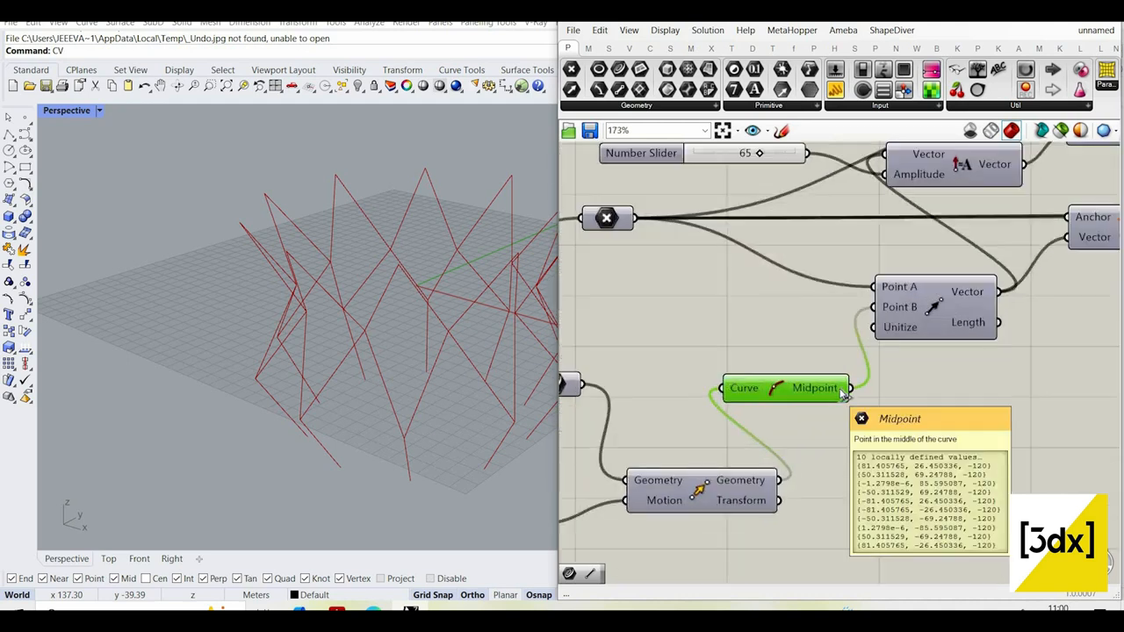
- Try running the lines from the original vertices to the ring midpoints, and restore the moved points and original vertices as the Line's inputs
{"action": "left_click_drag", "start_coordinate": [899, 359], "coordinate": [966, 316]}
{"action": "scroll", "coordinate": [823, 359], "scroll_direction": "down", "scroll_amount": 7}
{"action": "scroll", "coordinate": [935, 328], "scroll_direction": "up", "scroll_amount": 4}
{"action": "scroll", "coordinate": [764, 334], "scroll_direction": "down", "scroll_amount": 2}
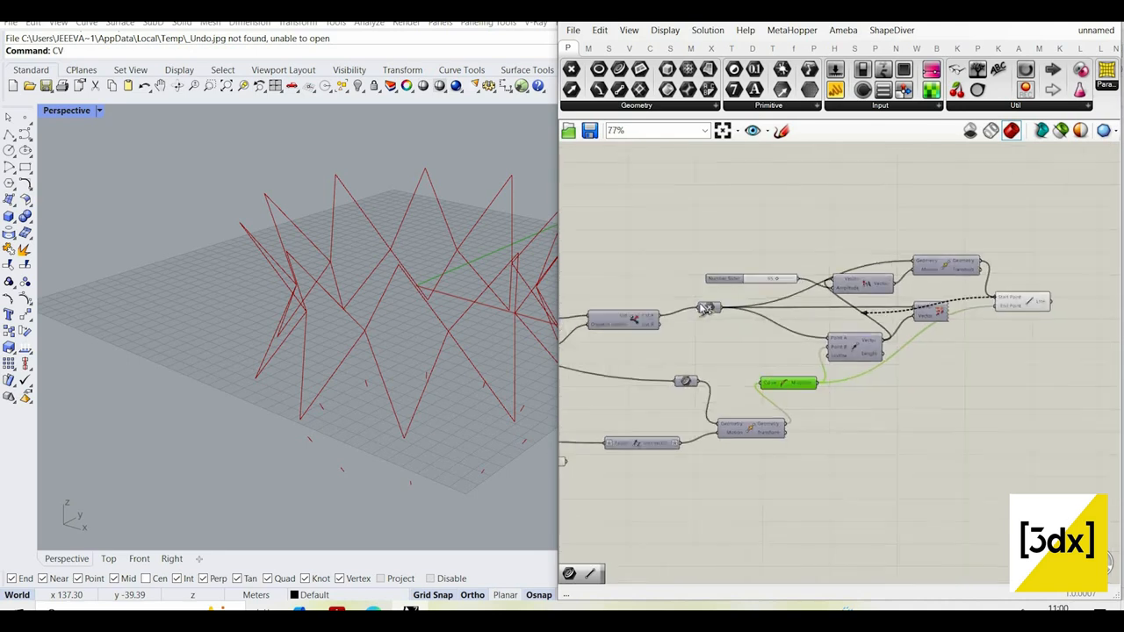
{"action": "right_click_drag", "start_coordinate": [397, 387], "coordinate": [716, 300]}
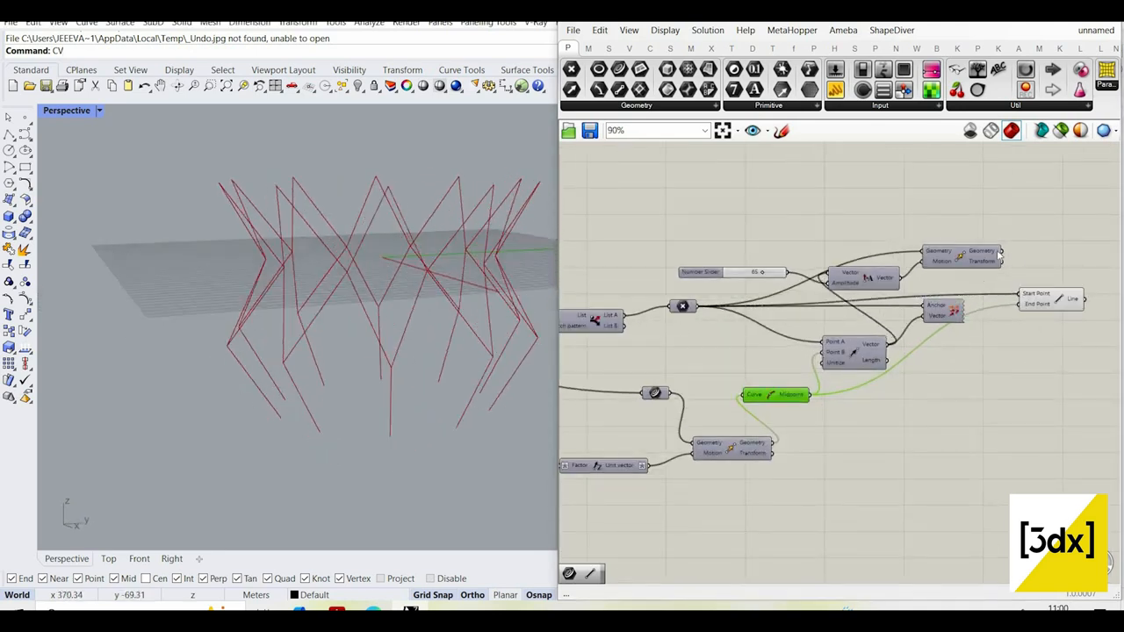
{"action": "left_click_drag", "start_coordinate": [1021, 294], "coordinate": [1002, 255]}
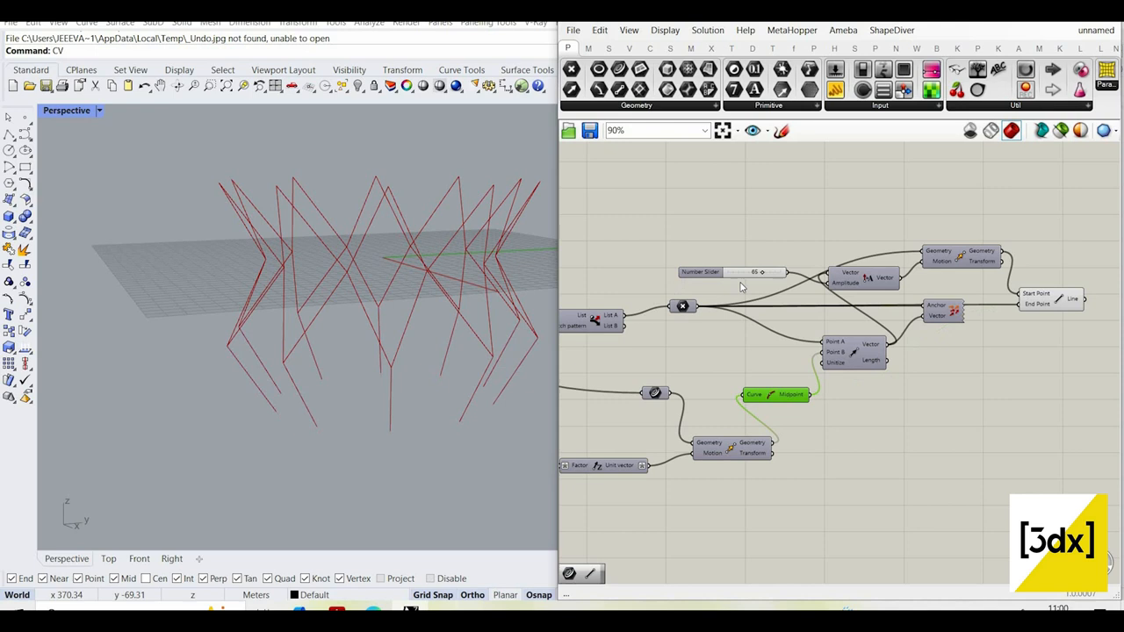
- Set the Amplitude slider to 100 and check the lengthened lines from another angle
{"action": "scroll", "coordinate": [723, 266], "scroll_direction": "up", "scroll_amount": 4}
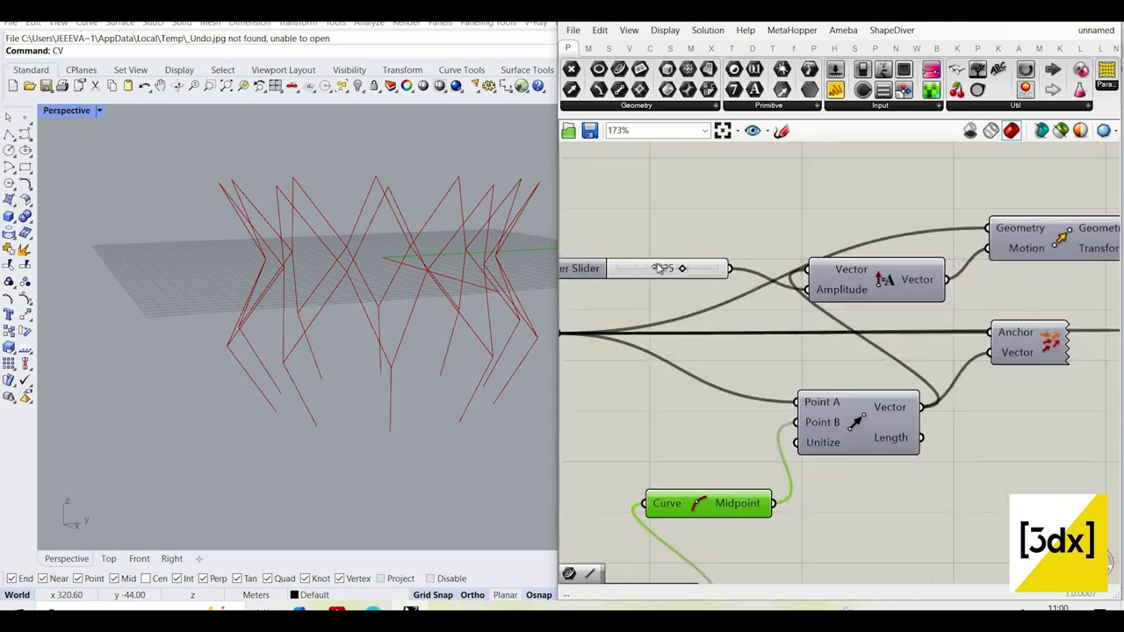
{"action": "left_click_drag", "start_coordinate": [616, 268], "coordinate": [718, 269]}
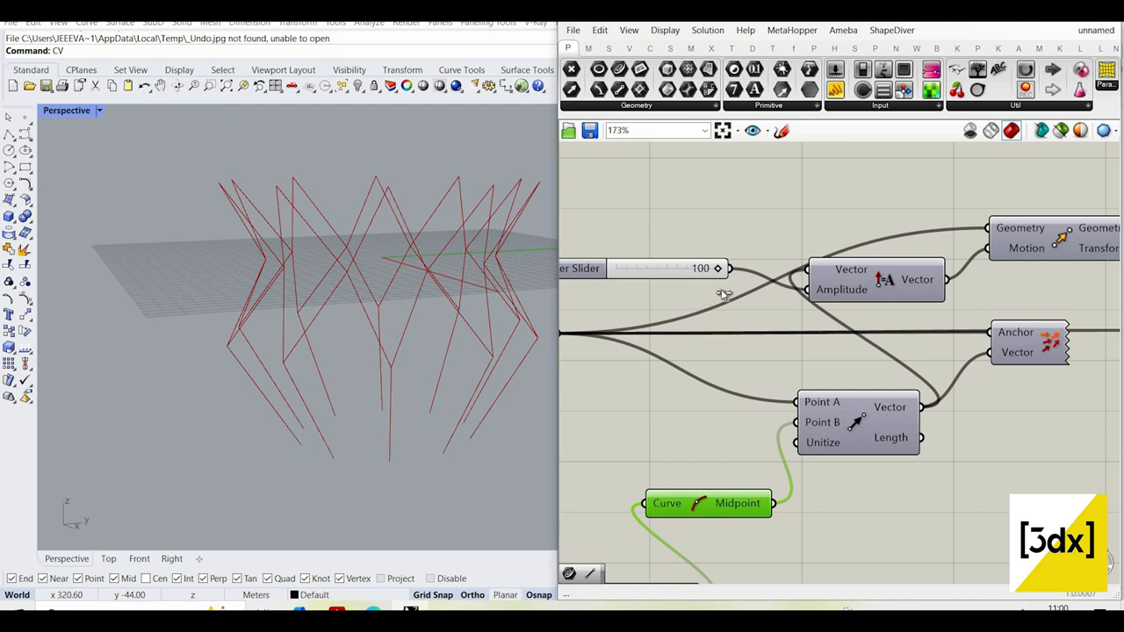
{"action": "right_click_drag", "start_coordinate": [422, 420], "coordinate": [538, 458]}
{"action": "scroll", "coordinate": [495, 438], "scroll_direction": "down", "scroll_amount": 5}
{"action": "scroll", "coordinate": [485, 435], "scroll_direction": "up", "scroll_amount": 7}
{"action": "scroll", "coordinate": [482, 440], "scroll_direction": "up", "scroll_amount": 2}
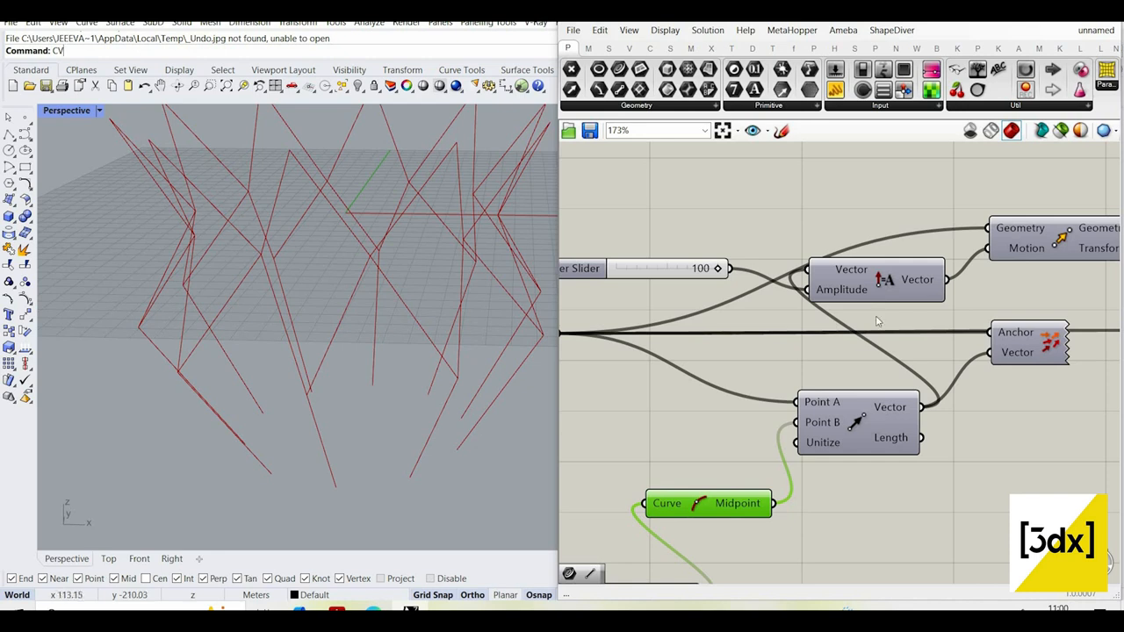
- Connect the new Line output to the pipe component's Curves input alongside the existing frame curves
{"action": "scroll", "coordinate": [876, 322], "scroll_direction": "down", "scroll_amount": 6}
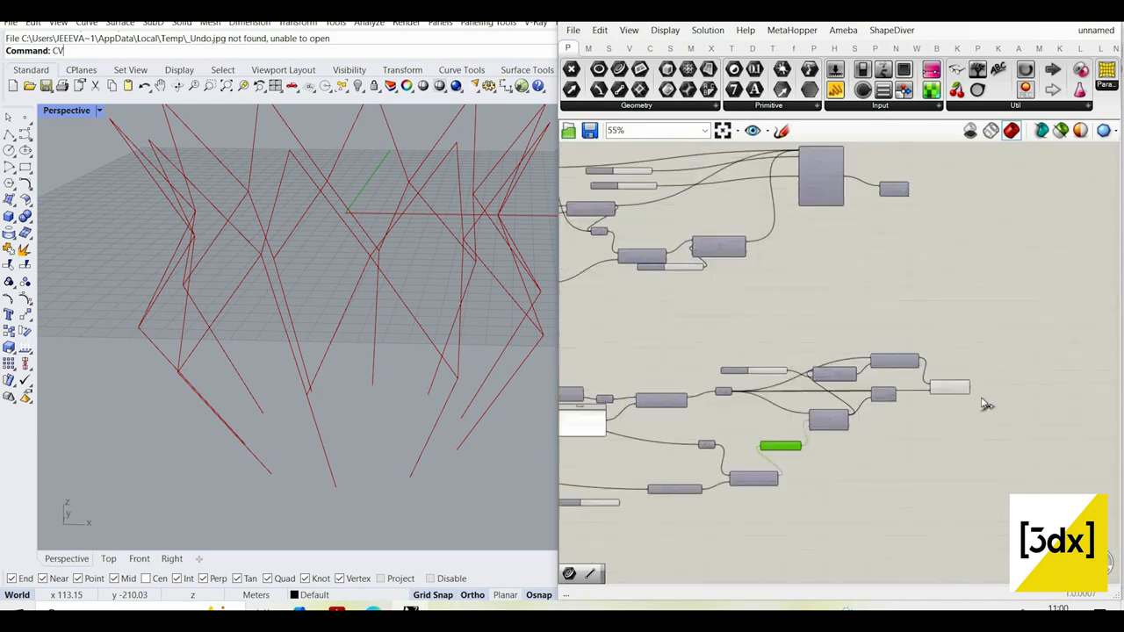
{"action": "scroll", "coordinate": [931, 232], "scroll_direction": "up", "scroll_amount": 5}
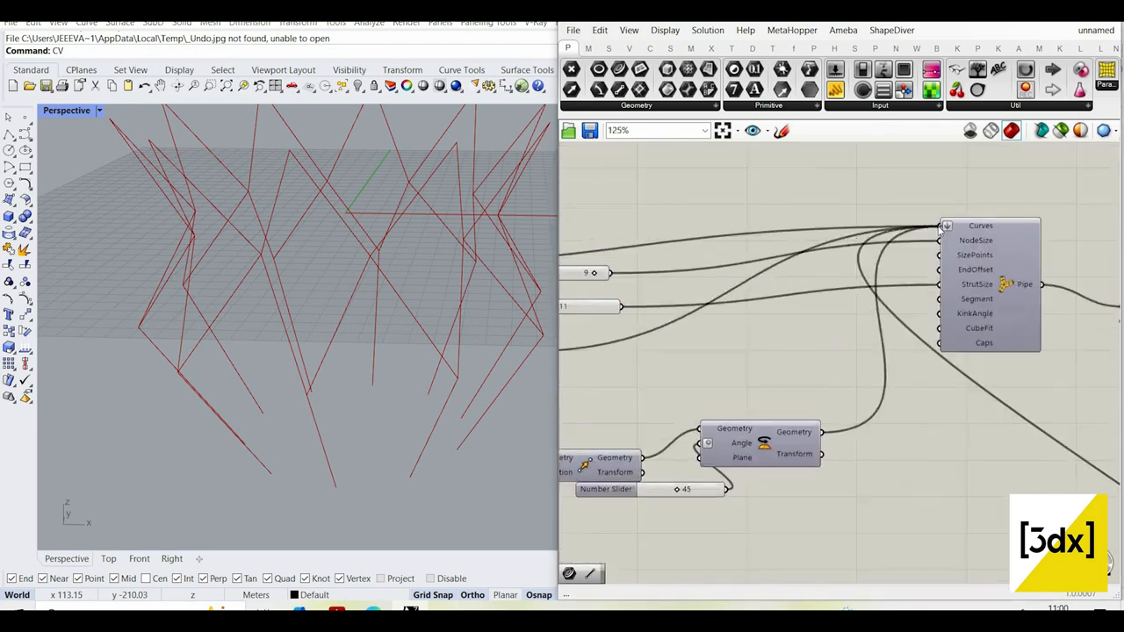
{"action": "scroll", "coordinate": [834, 295], "scroll_direction": "down", "scroll_amount": 5}
{"action": "scroll", "coordinate": [980, 233], "scroll_direction": "up", "scroll_amount": 4}
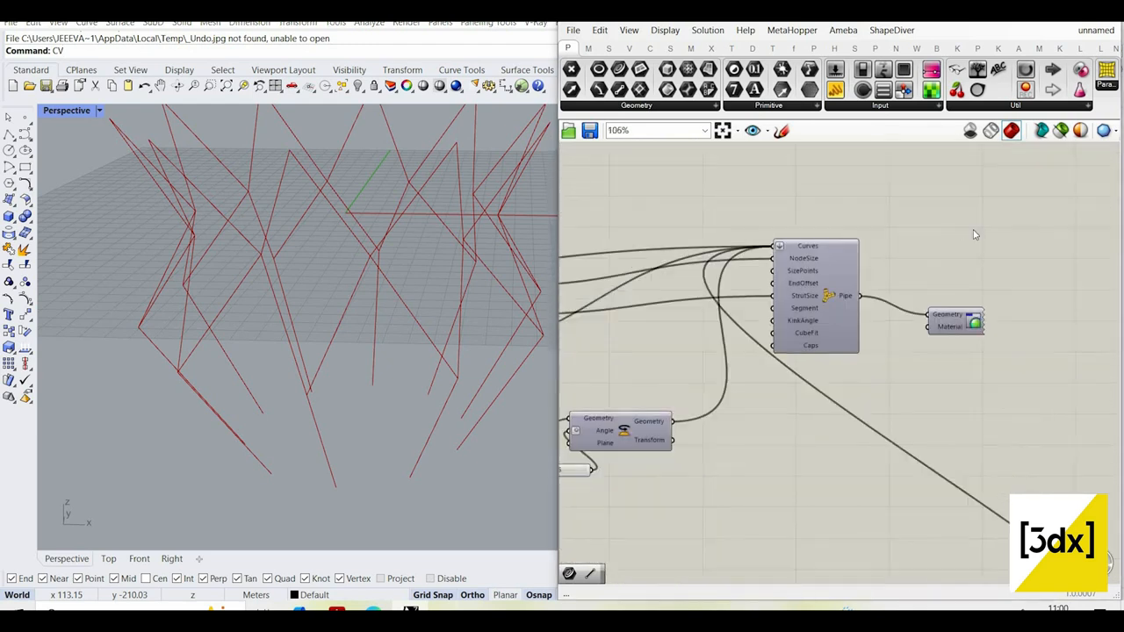
- Preview the pipe component's geometry and examine the legs at the bottom of the frame
{"action": "left_click", "coordinate": [825, 299]}
{"action": "middle_click", "coordinate": [982, 232]}
{"action": "left_click", "coordinate": [1006, 233]}
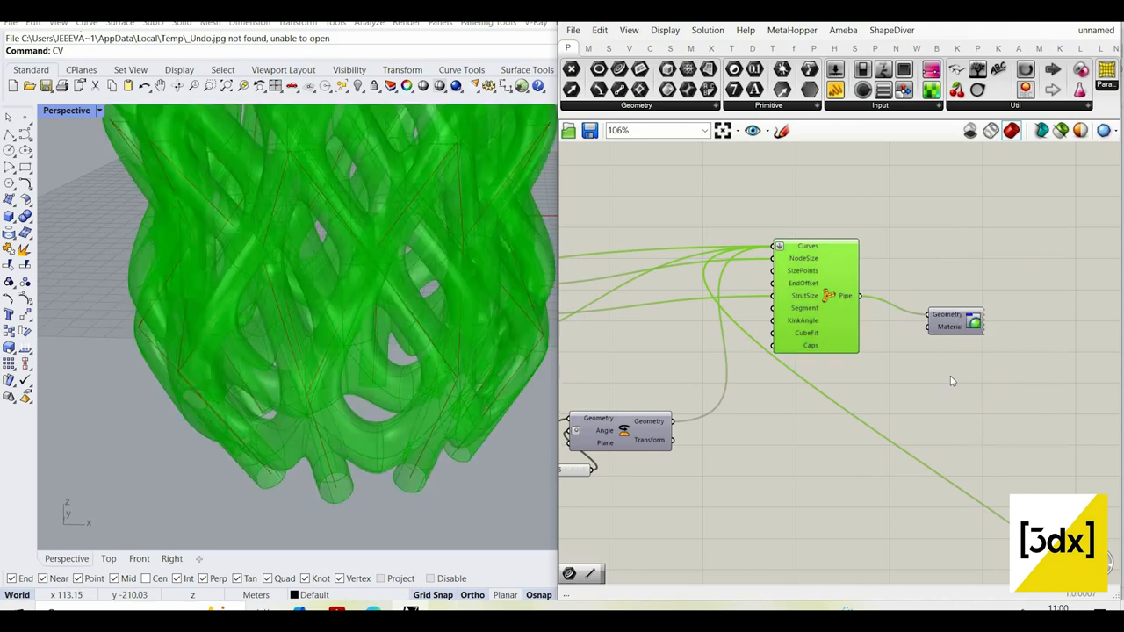
{"action": "left_click", "coordinate": [558, 336]}
{"action": "right_click_drag", "start_coordinate": [454, 319], "coordinate": [473, 335]}
{"action": "scroll", "coordinate": [456, 346], "scroll_direction": "up", "scroll_amount": 6}
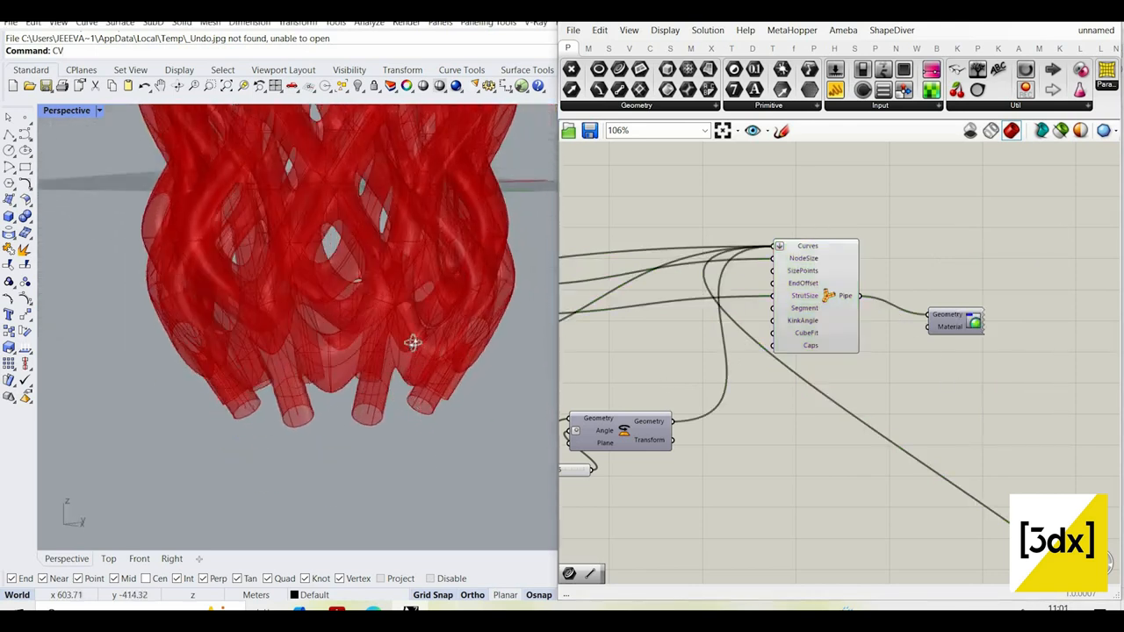
{"action": "right_click_drag", "start_coordinate": [405, 356], "coordinate": [867, 332]}
{"action": "scroll", "coordinate": [1063, 330], "scroll_direction": "down", "scroll_amount": 5}
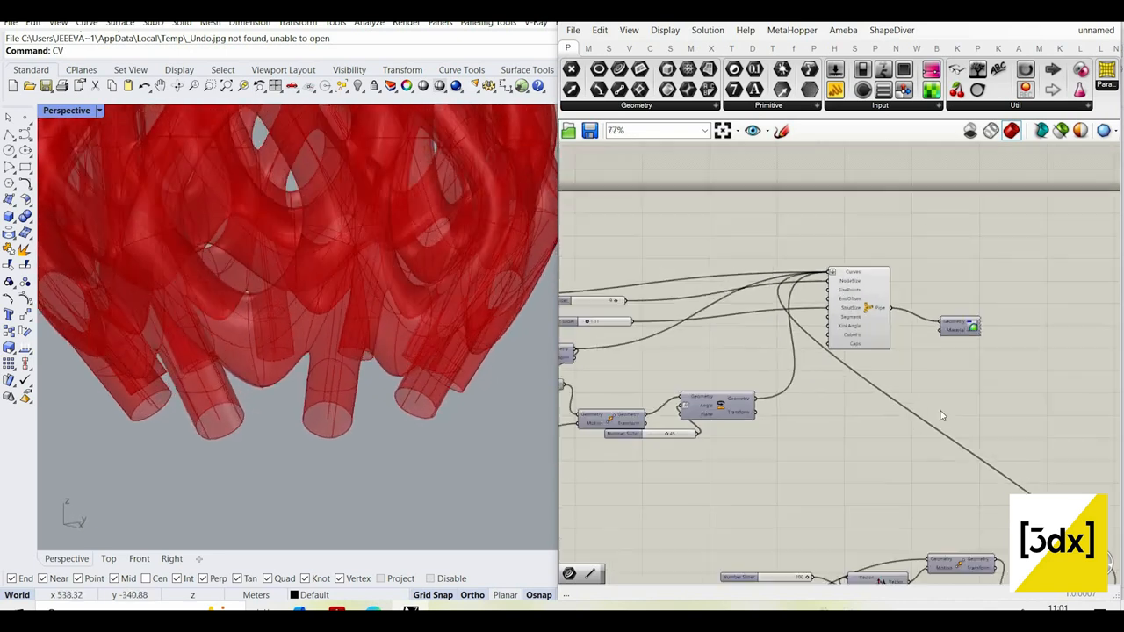
- Examine the upstream Curve container and moved frame curves against the piped geometry from several angles
{"action": "scroll", "coordinate": [816, 352], "scroll_direction": "up", "scroll_amount": 4}
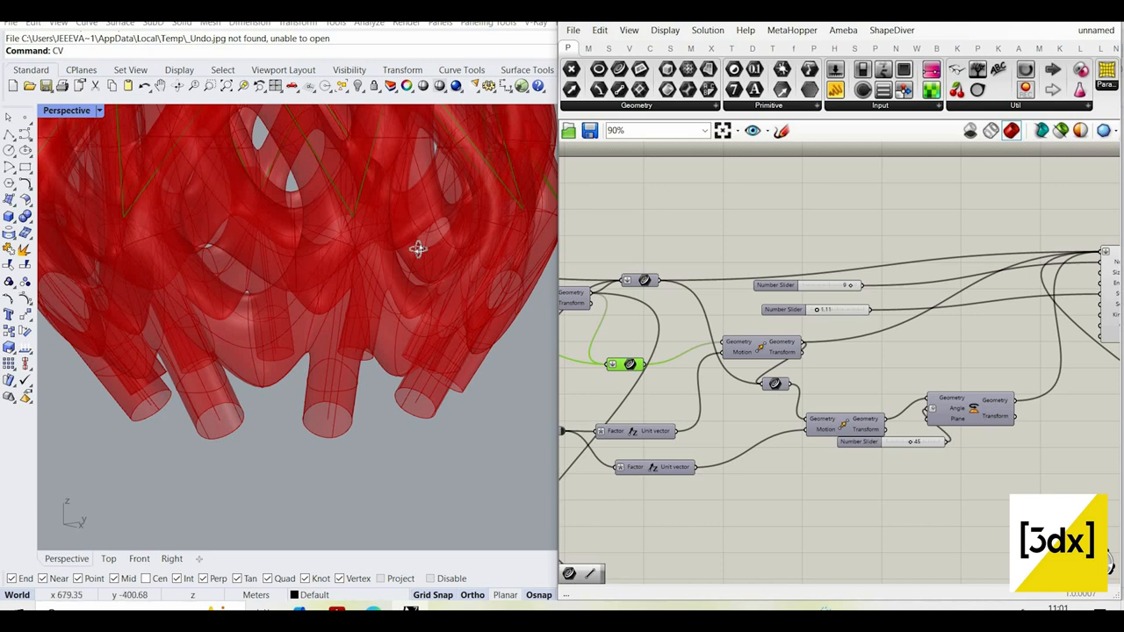
{"action": "right_click_drag", "start_coordinate": [418, 249], "coordinate": [846, 381]}
{"action": "right_click_drag", "start_coordinate": [990, 397], "coordinate": [928, 384]}
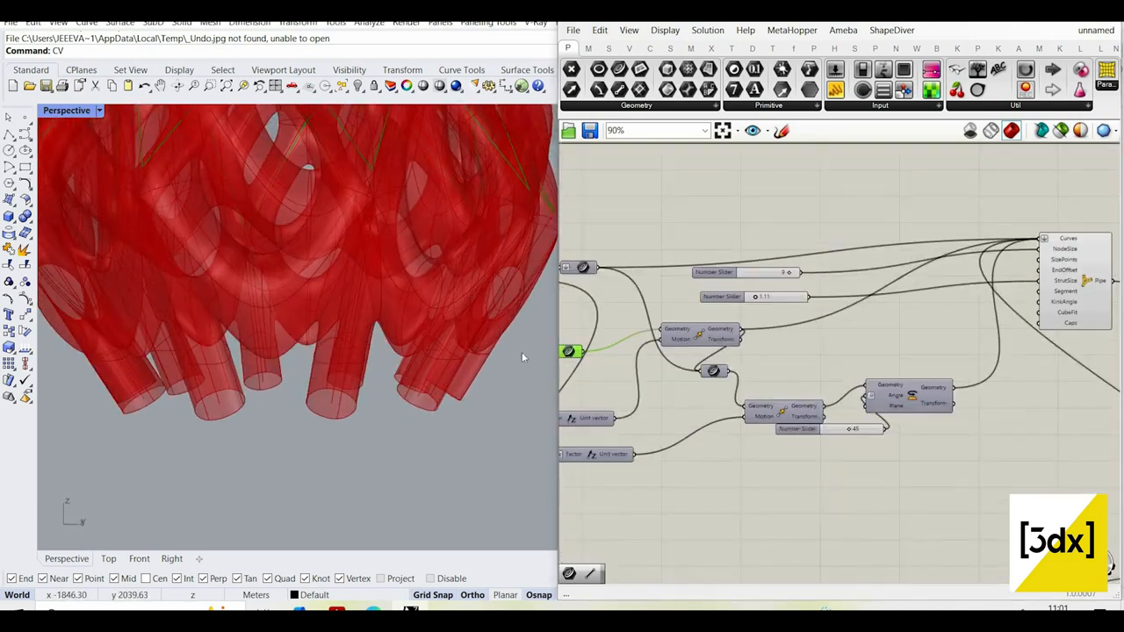
{"action": "right_click_drag", "start_coordinate": [469, 379], "coordinate": [715, 331]}
{"action": "scroll", "coordinate": [714, 326], "scroll_direction": "up", "scroll_amount": 2}
{"action": "left_click", "coordinate": [675, 335]}
{"action": "right_click", "coordinate": [668, 297]}
{"action": "left_click", "coordinate": [391, 349]}
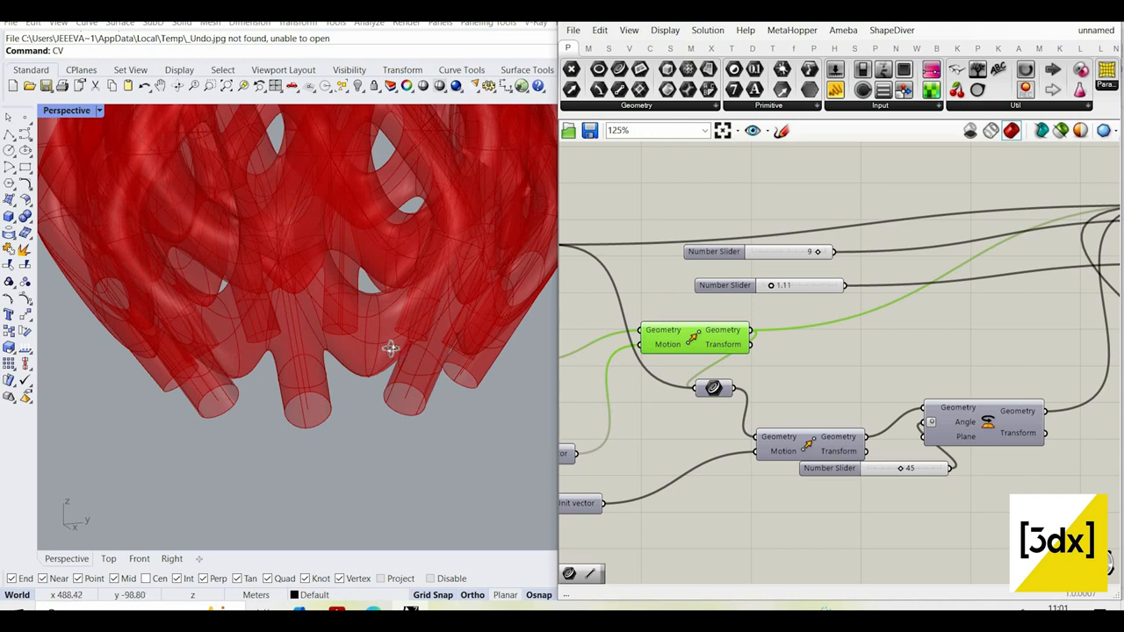
{"action": "right_click_drag", "start_coordinate": [390, 348], "coordinate": [659, 307]}
{"action": "right_click", "coordinate": [656, 304]}
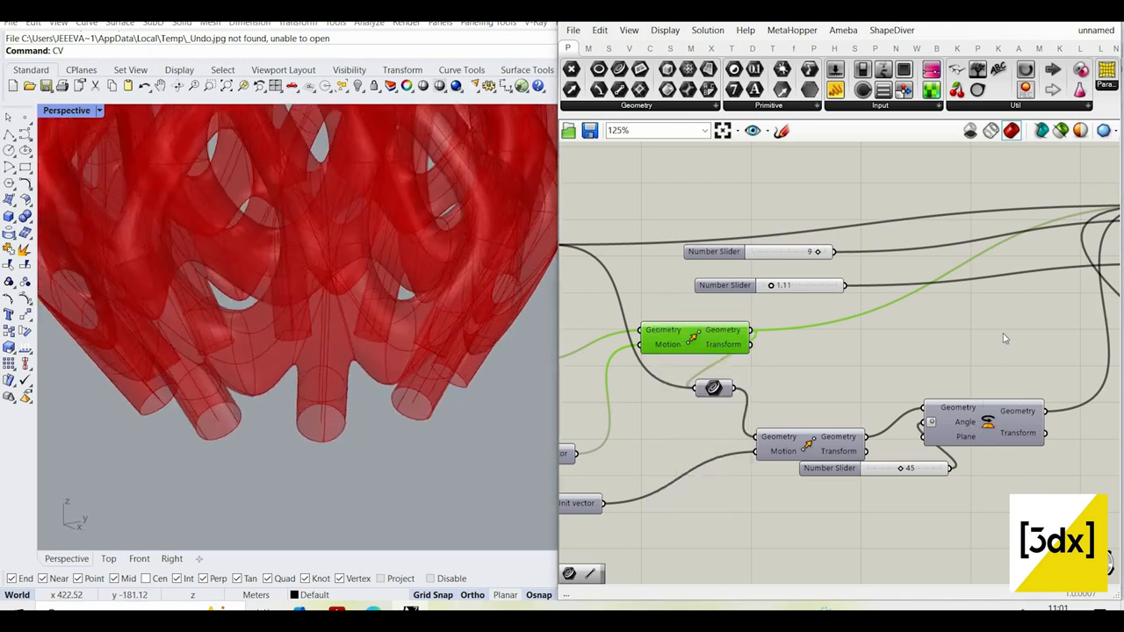
- Turn on the preview of the rotated frame curves and compare them with the pipes
{"action": "left_click", "coordinate": [990, 420]}
{"action": "right_click", "coordinate": [1003, 334]}
{"action": "right_click", "coordinate": [895, 332]}
{"action": "left_click", "coordinate": [954, 353]}
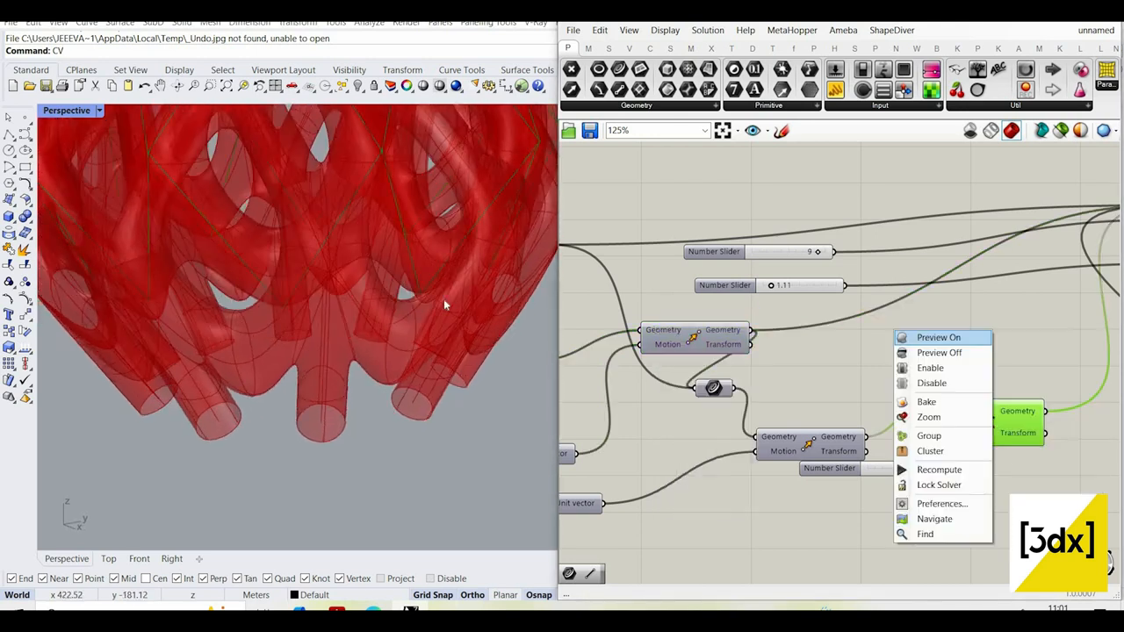
{"action": "right_click_drag", "start_coordinate": [377, 290], "coordinate": [545, 303]}
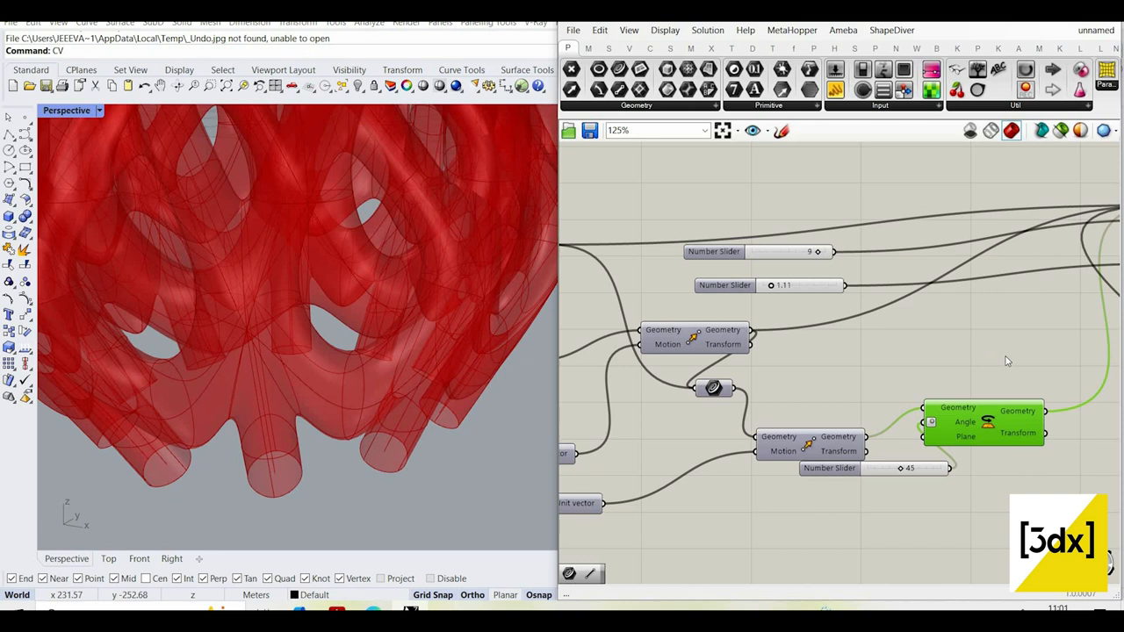
{"action": "middle_click", "coordinate": [989, 346]}
{"action": "left_click", "coordinate": [1034, 353]}
{"action": "right_click_drag", "start_coordinate": [368, 336], "coordinate": [387, 335]}
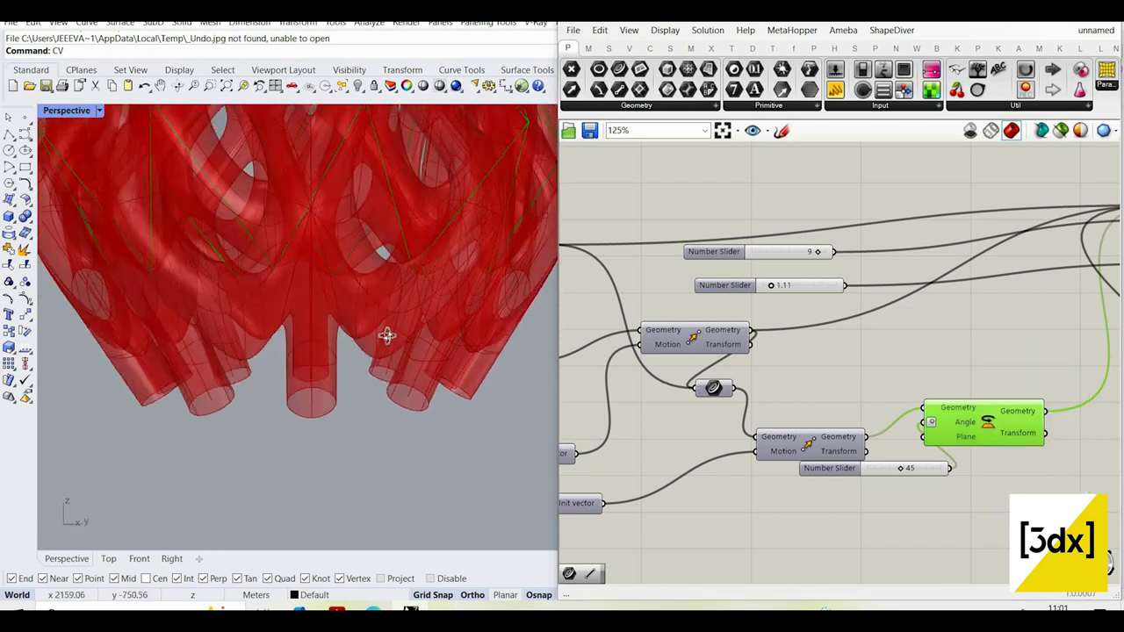
{"action": "right_click_drag", "start_coordinate": [303, 316], "coordinate": [351, 323]}
{"action": "scroll", "coordinate": [843, 365], "scroll_direction": "down", "scroll_amount": 3}
{"action": "right_click_drag", "start_coordinate": [1080, 299], "coordinate": [878, 284]}
- Turn off the pipe component's preview
{"action": "left_click", "coordinate": [830, 321]}
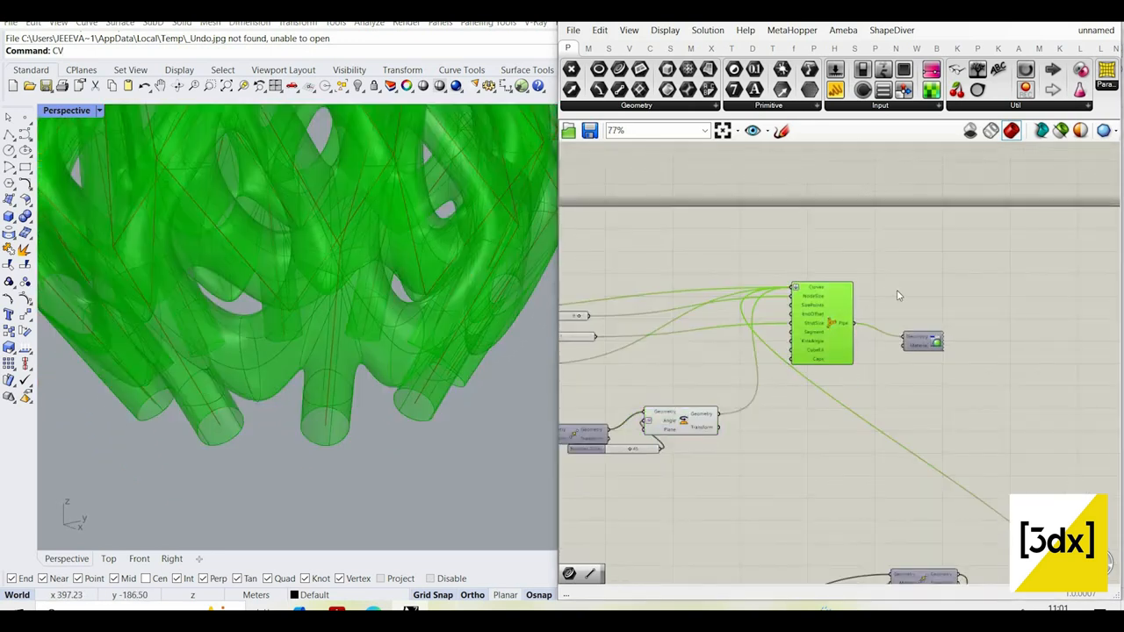
{"action": "middle_click", "coordinate": [848, 269]}
{"action": "left_click", "coordinate": [896, 291]}
{"action": "scroll", "coordinate": [492, 339], "scroll_direction": "down", "scroll_amount": 3}
{"action": "right_click_drag", "start_coordinate": [493, 341], "coordinate": [544, 325]}
{"action": "scroll", "coordinate": [441, 336], "scroll_direction": "down", "scroll_amount": 2}
{"action": "scroll", "coordinate": [747, 307], "scroll_direction": "up", "scroll_amount": 3}
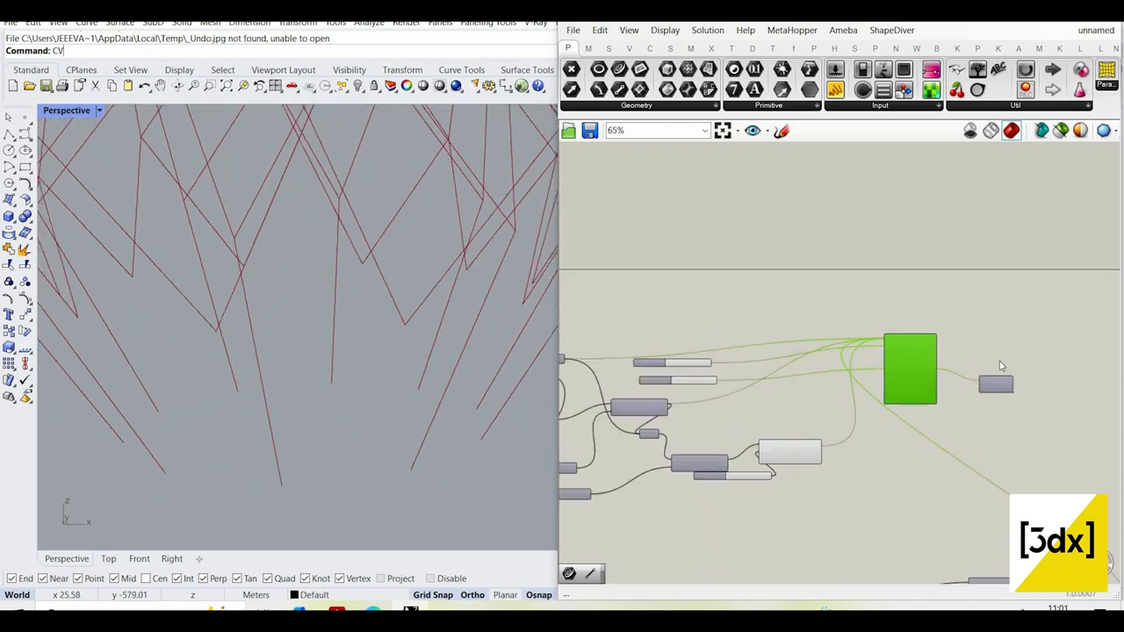
- Turn on the preview of the material component fed by the pipe output and view the shaded frame
{"action": "left_click", "coordinate": [996, 384]}
{"action": "right_click", "coordinate": [996, 320]}
{"action": "left_click", "coordinate": [1019, 329]}
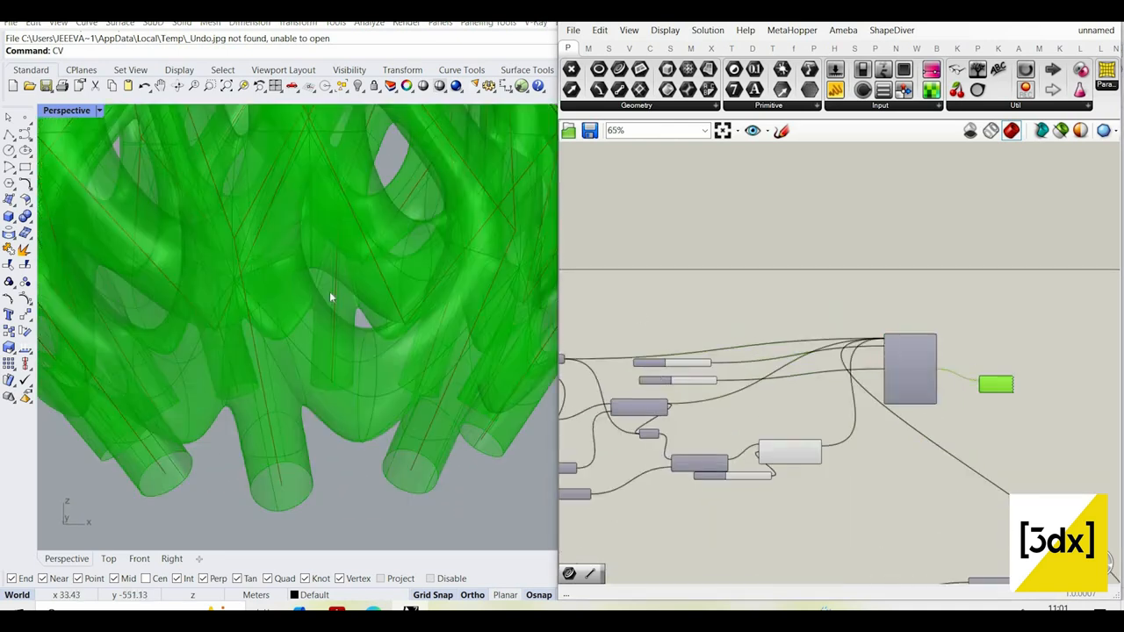
{"action": "right_click_drag", "start_coordinate": [331, 297], "coordinate": [230, 299]}
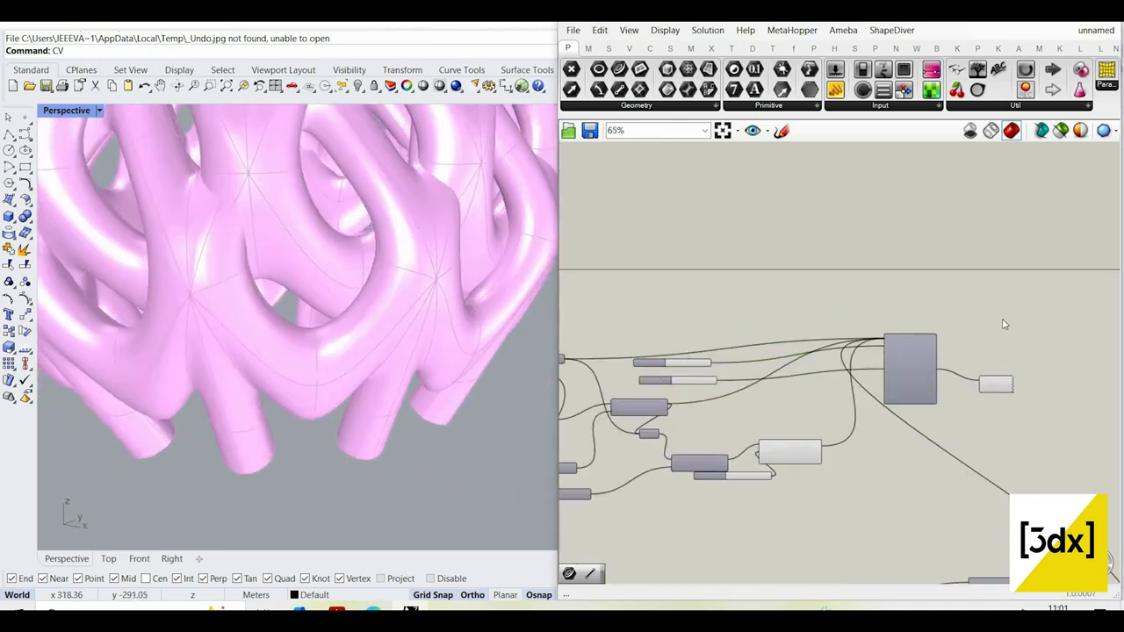
- Turn off the preview of the material component fed by the pipe output
{"action": "left_click", "coordinate": [996, 385]}
{"action": "right_click", "coordinate": [996, 318]}
{"action": "left_click", "coordinate": [1023, 339]}
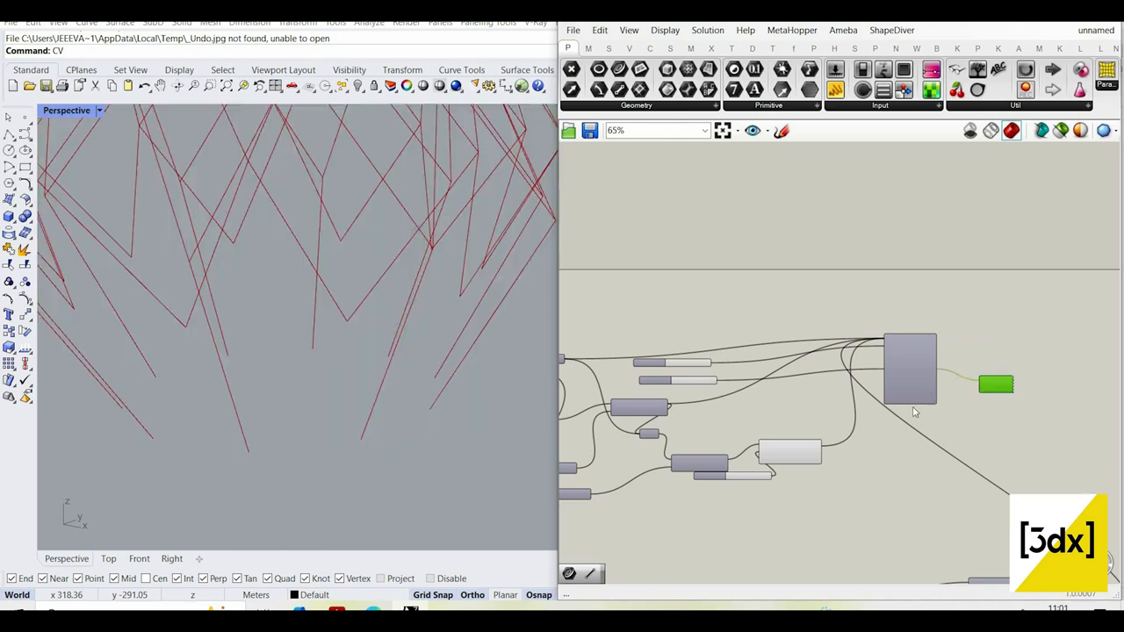
- Turn off the preview of the rotated frame curves
{"action": "scroll", "coordinate": [913, 412], "scroll_direction": "down", "scroll_amount": 2}
{"action": "right_click_drag", "start_coordinate": [835, 439], "coordinate": [913, 409]}
{"action": "scroll", "coordinate": [914, 407], "scroll_direction": "up", "scroll_amount": 5}
{"action": "left_click_drag", "start_coordinate": [911, 363], "coordinate": [817, 464]}
{"action": "right_click", "coordinate": [916, 369]}
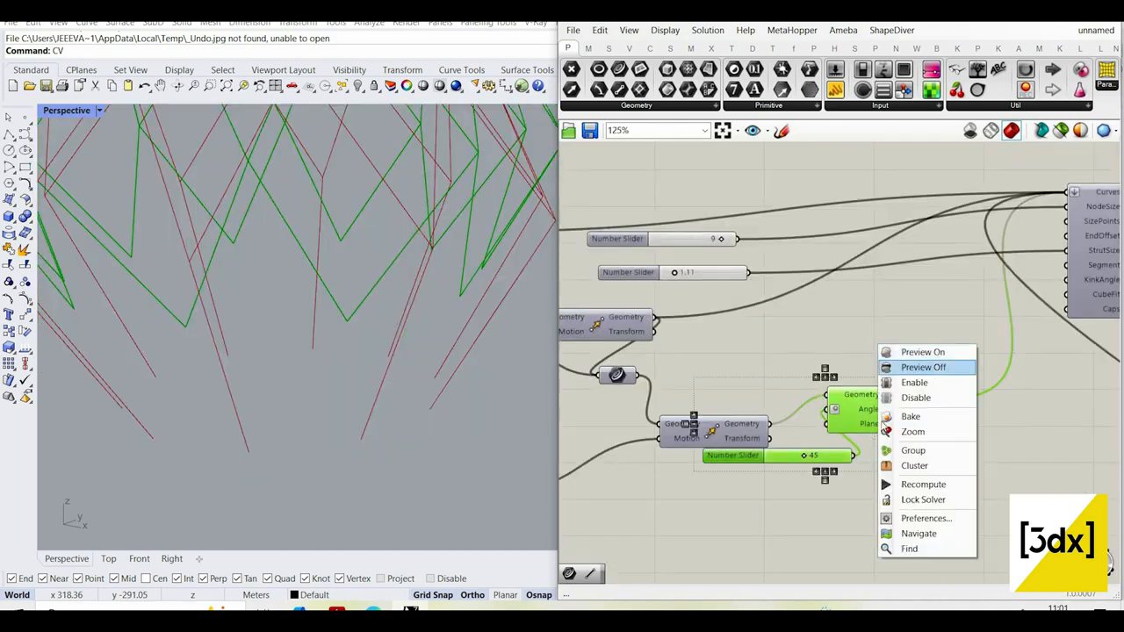
{"action": "left_click", "coordinate": [922, 368]}
- Turn on the preview of the Curve container feeding the second Move and inspect the frame curves beside the leg lines
{"action": "scroll", "coordinate": [1036, 426], "scroll_direction": "down", "scroll_amount": 3}
{"action": "scroll", "coordinate": [780, 439], "scroll_direction": "up", "scroll_amount": 3}
{"action": "left_click", "coordinate": [786, 361]}
{"action": "middle_click", "coordinate": [877, 349]}
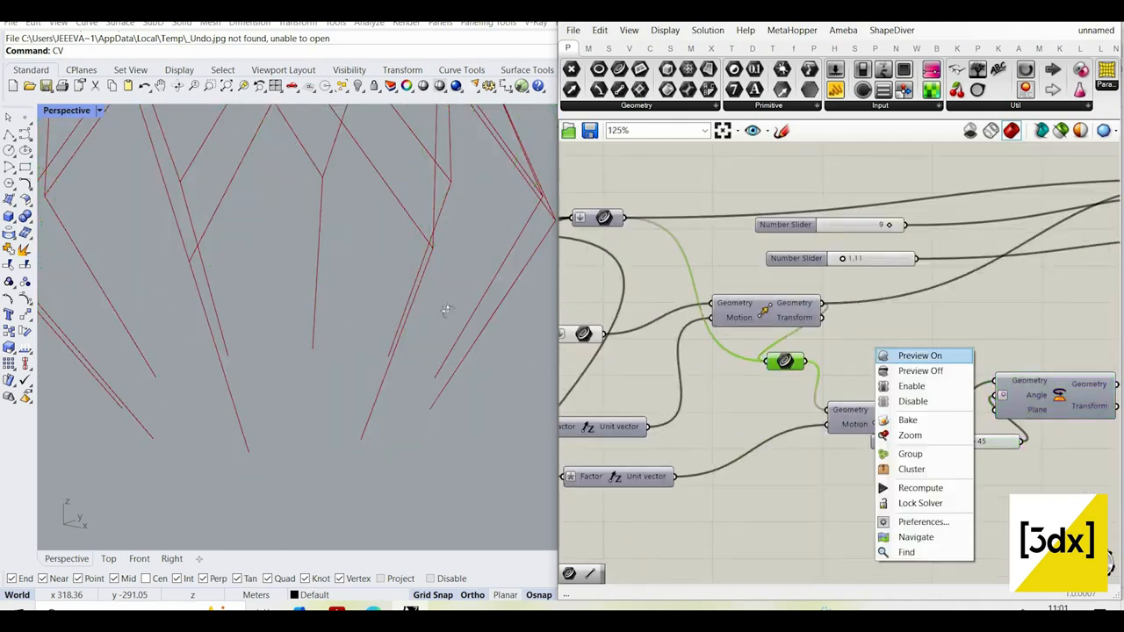
{"action": "left_click", "coordinate": [919, 355]}
{"action": "right_click_drag", "start_coordinate": [492, 296], "coordinate": [377, 349]}
{"action": "scroll", "coordinate": [814, 489], "scroll_direction": "up", "scroll_amount": 3}
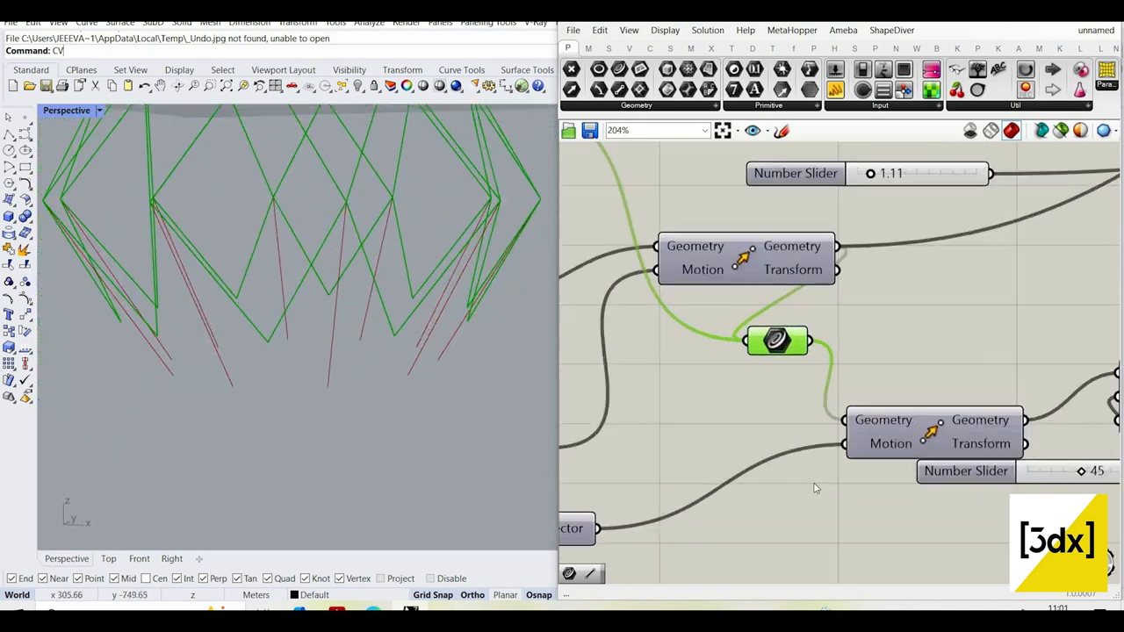
{"action": "scroll", "coordinate": [814, 489], "scroll_direction": "down", "scroll_amount": 3}
{"action": "double_click", "coordinate": [815, 482]}
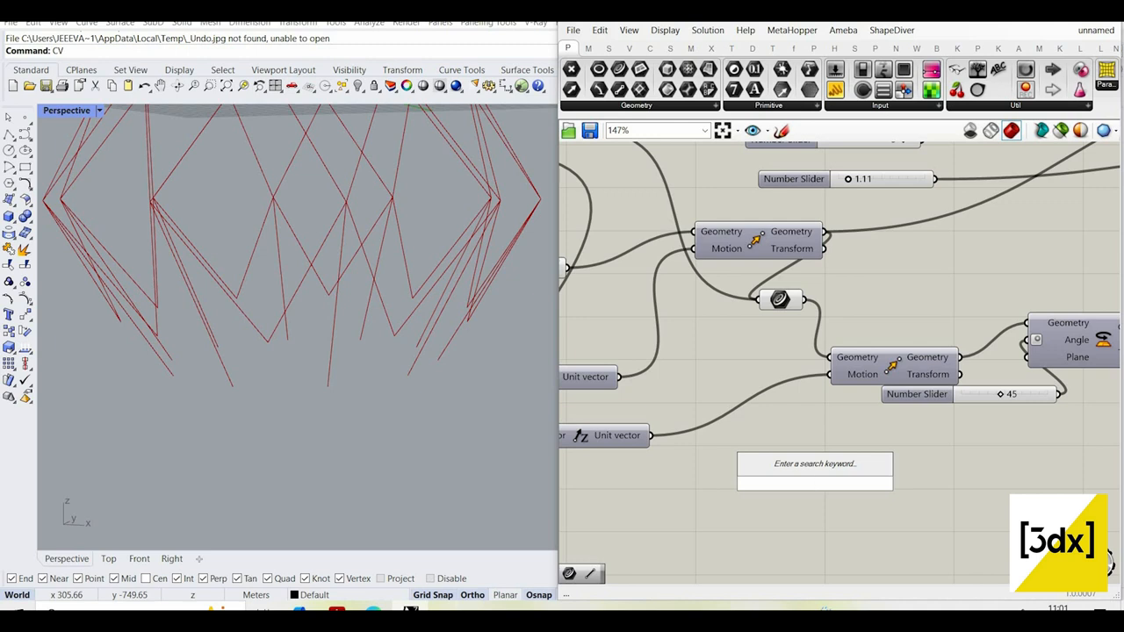
{"action": "type", "text": "lis"}
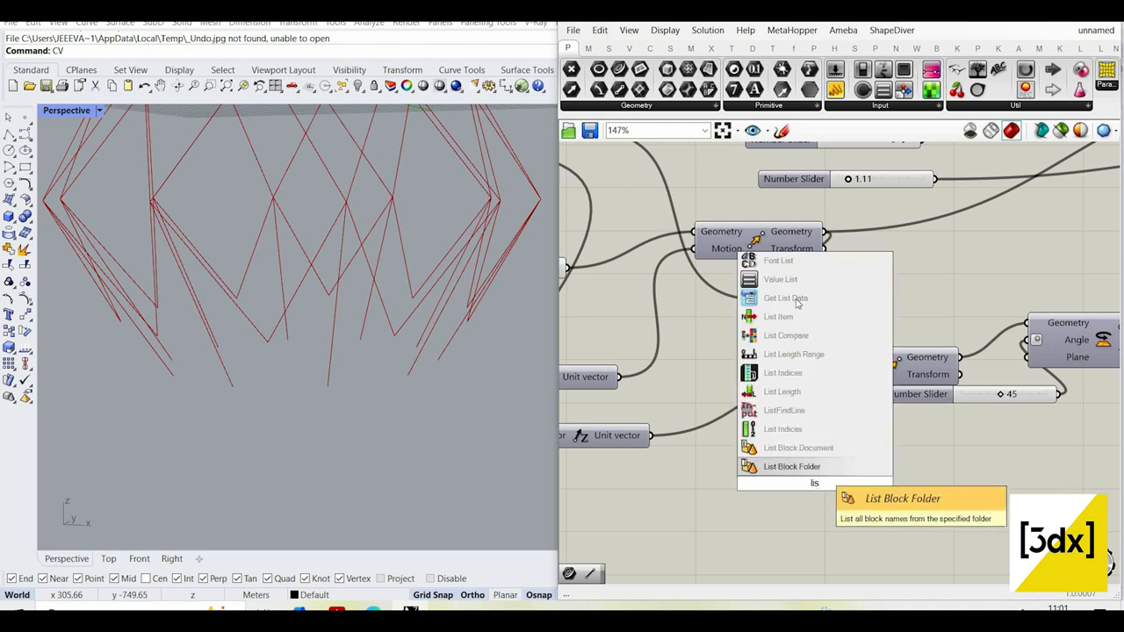
{"action": "left_click", "coordinate": [797, 303]}
- Check which frame sections the upper Move component and the flattened upper Curve container produce, using their previews
{"action": "scroll", "coordinate": [797, 301], "scroll_direction": "up", "scroll_amount": 2}
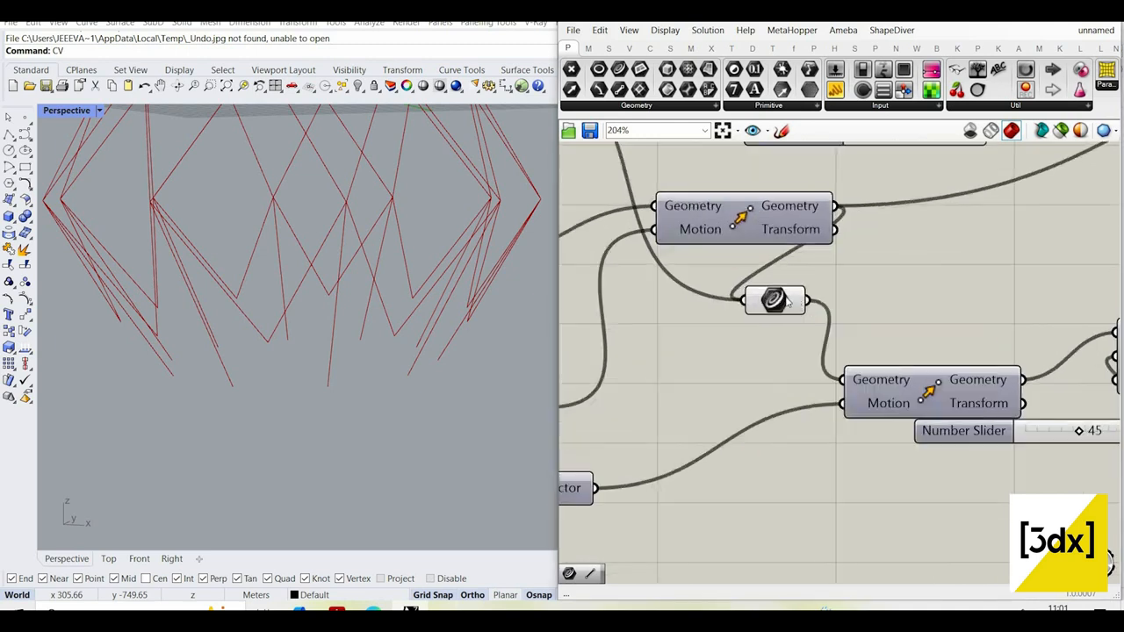
{"action": "scroll", "coordinate": [701, 215], "scroll_direction": "down", "scroll_amount": 6}
{"action": "scroll", "coordinate": [701, 215], "scroll_direction": "up", "scroll_amount": 3}
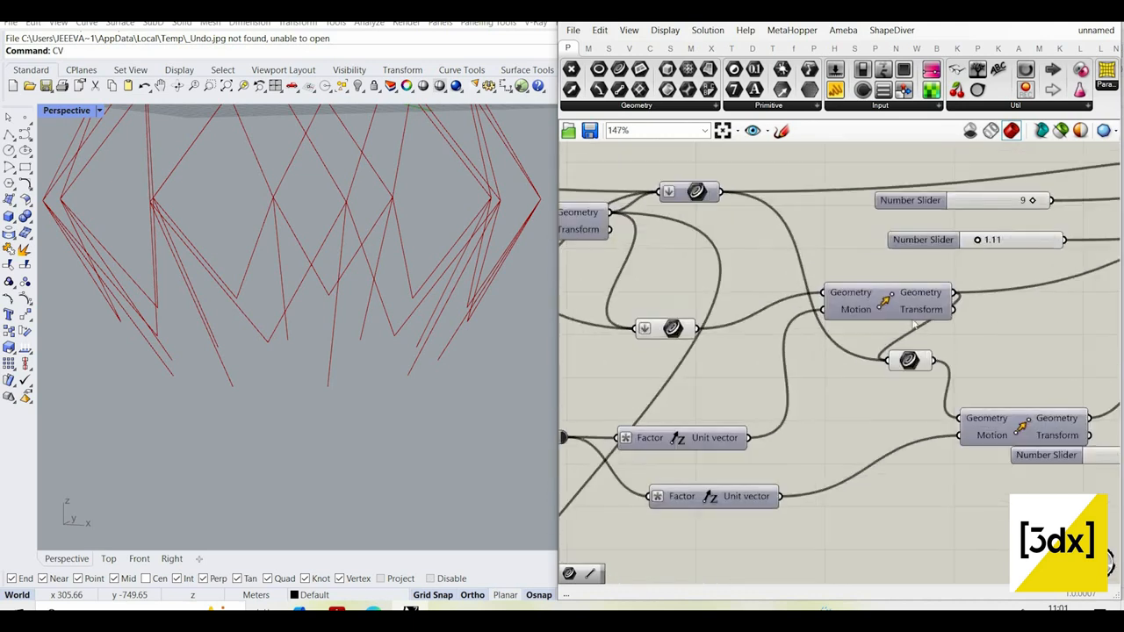
{"action": "left_click", "coordinate": [888, 292]}
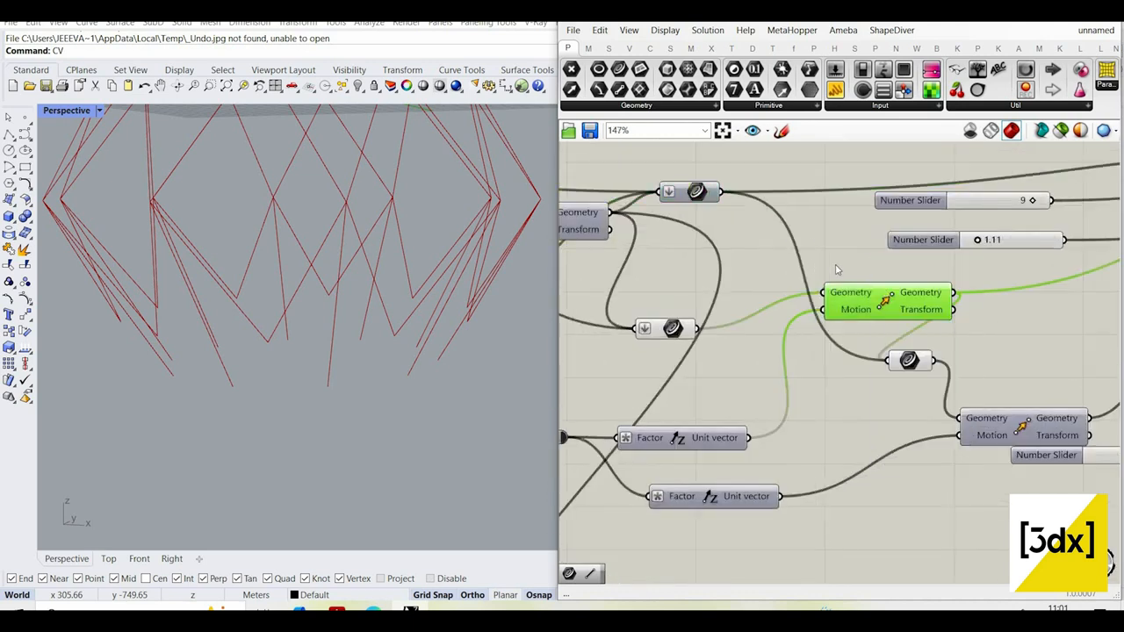
{"action": "scroll", "coordinate": [339, 334], "scroll_direction": "down", "scroll_amount": 5}
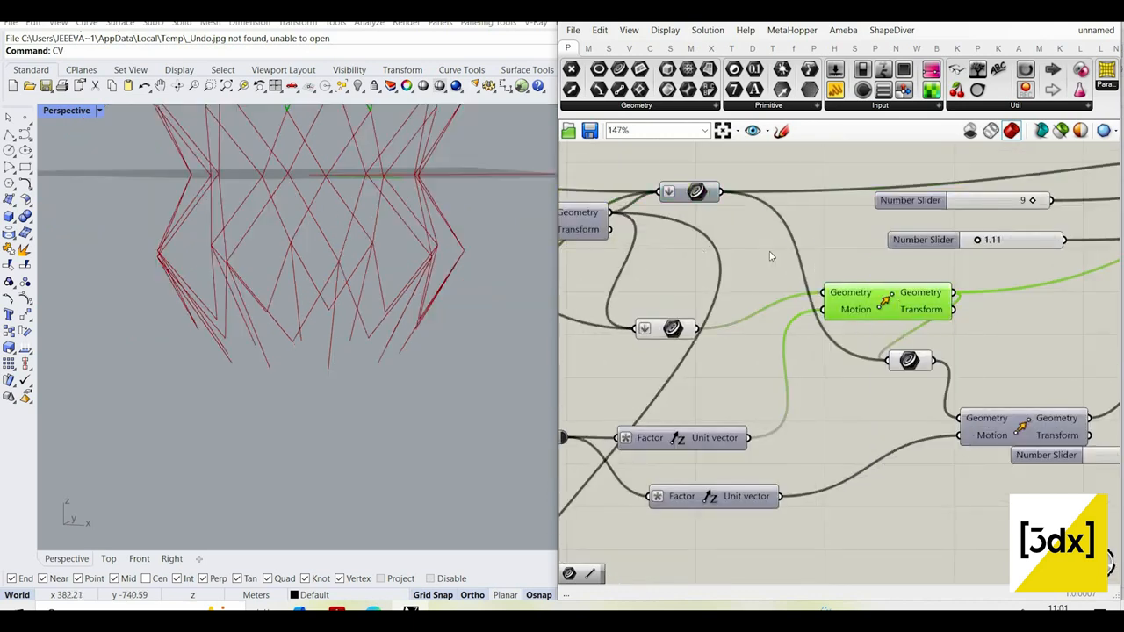
{"action": "right_click", "coordinate": [844, 243]}
{"action": "left_click", "coordinate": [878, 268]}
{"action": "left_click", "coordinate": [701, 194]}
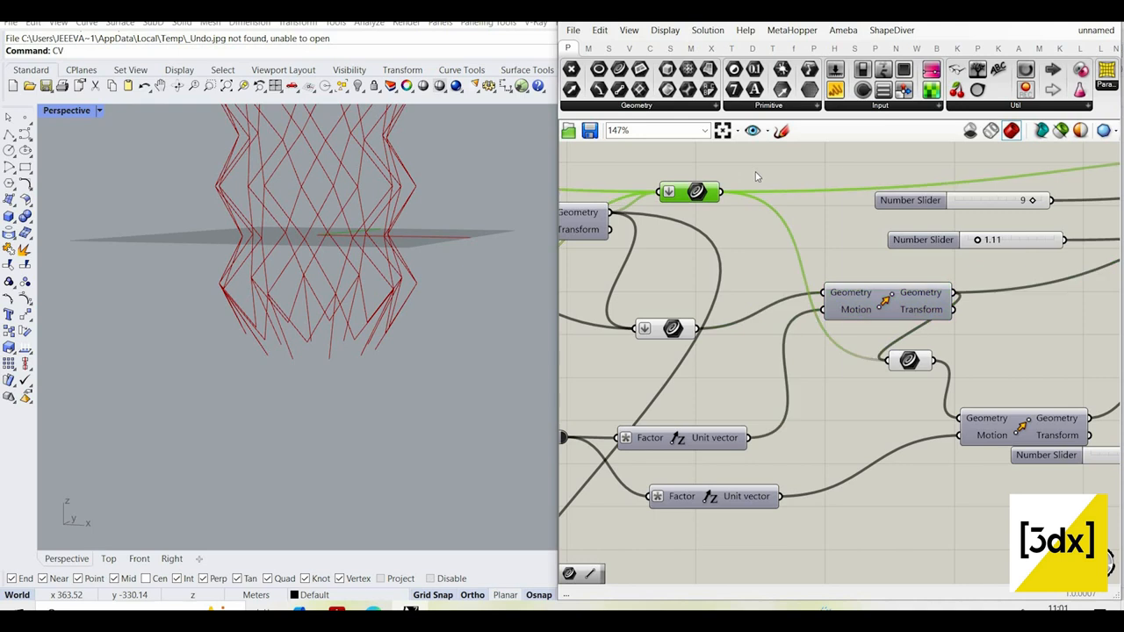
{"action": "right_click", "coordinate": [740, 166]}
{"action": "left_click", "coordinate": [756, 174]}
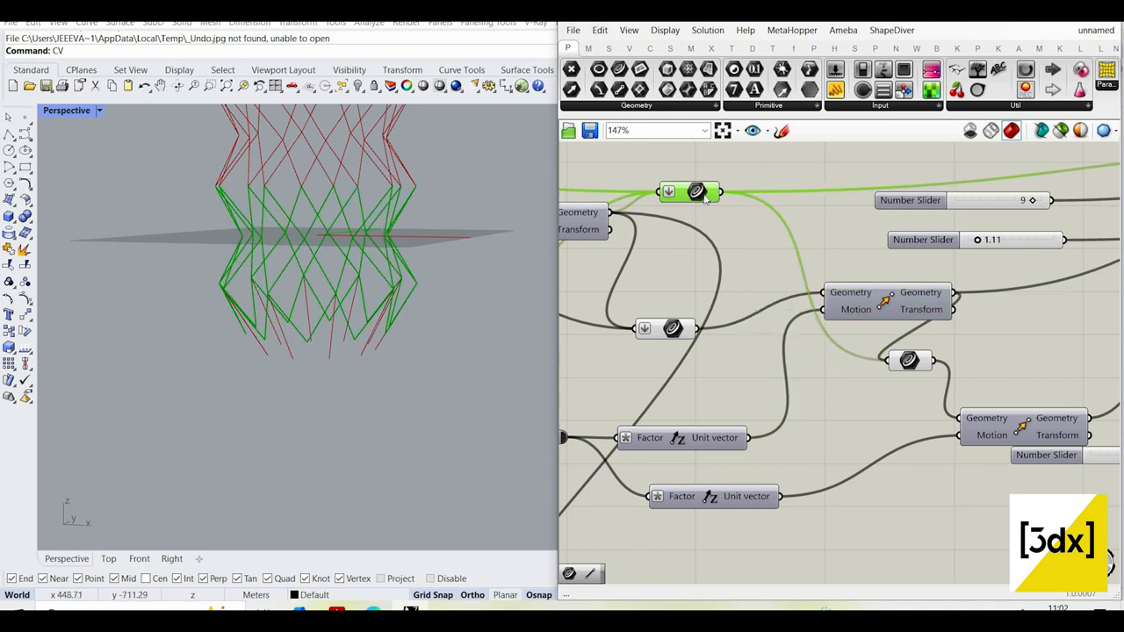
{"action": "double_click", "coordinate": [750, 293]}
{"action": "type", "text": "li"}
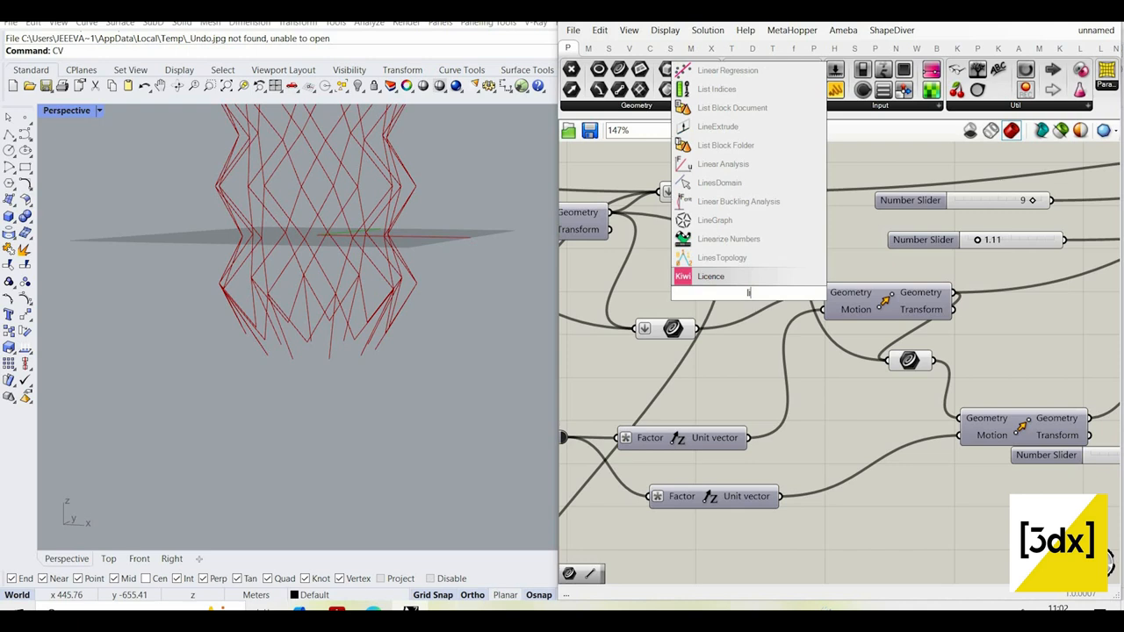
{"action": "type", "text": "st i"}
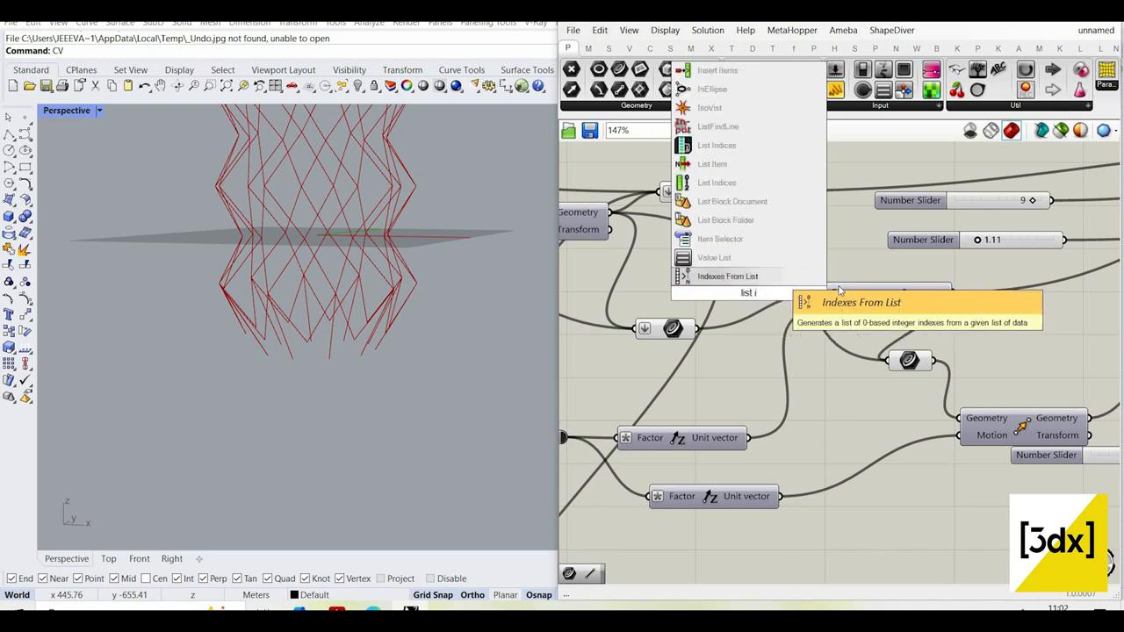
{"action": "left_click", "coordinate": [854, 295]}
- Check the Mirror component's geometry preview against the frame
{"action": "scroll", "coordinate": [855, 299], "scroll_direction": "down", "scroll_amount": 4}
{"action": "scroll", "coordinate": [691, 262], "scroll_direction": "up", "scroll_amount": 3}
{"action": "left_click", "coordinate": [691, 261]}
{"action": "right_click", "coordinate": [718, 180]}
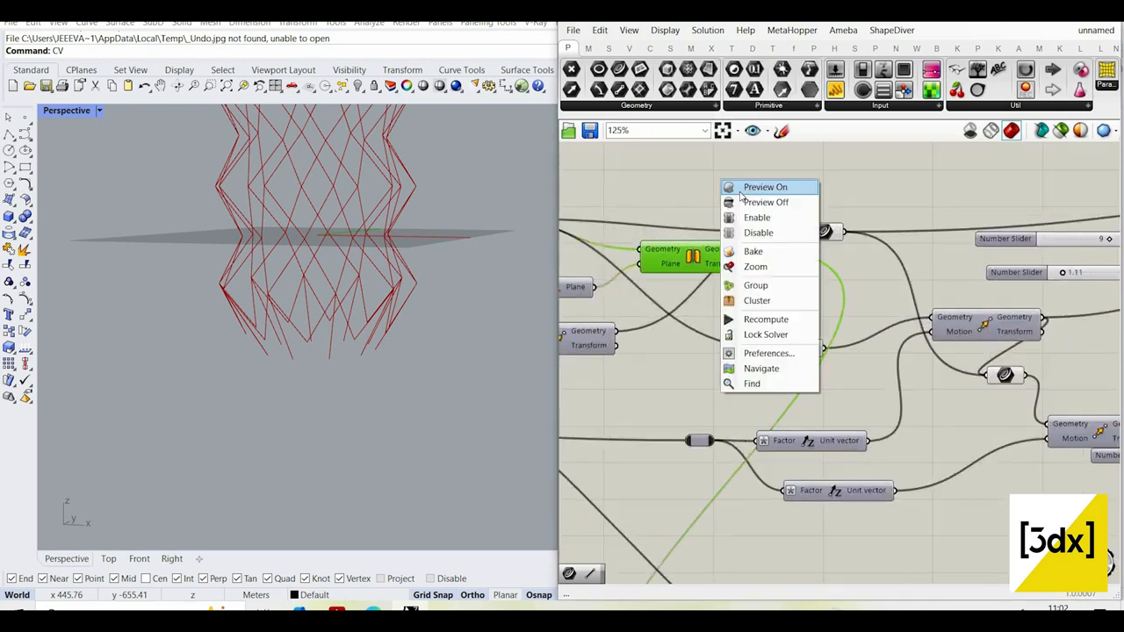
{"action": "left_click", "coordinate": [729, 187]}
{"action": "right_click", "coordinate": [747, 213]}
{"action": "left_click", "coordinate": [748, 209]}
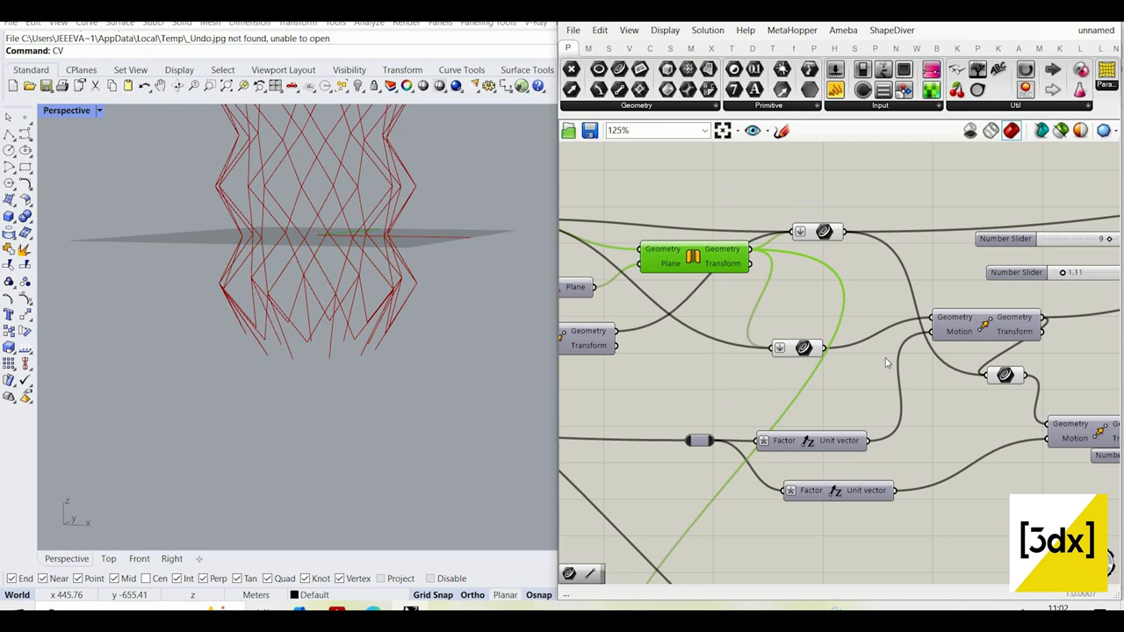
- Turn on the preview of the Move component below the Mirror that is fed by the polyline
{"action": "right_click_drag", "start_coordinate": [733, 369], "coordinate": [848, 399]}
{"action": "left_click", "coordinate": [675, 368]}
{"action": "right_click", "coordinate": [751, 323]}
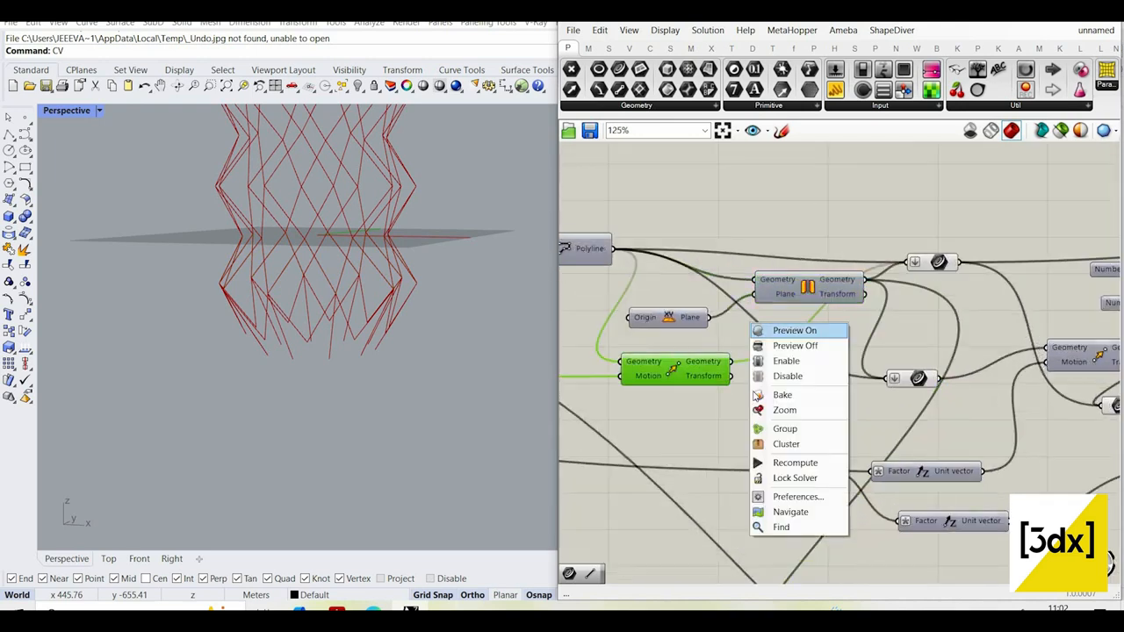
{"action": "left_click", "coordinate": [765, 331]}
- Add a List Item component and feed it the geometry output of the polyline's Move component
{"action": "scroll", "coordinate": [763, 427], "scroll_direction": "up", "scroll_amount": 1}
{"action": "double_click", "coordinate": [763, 423]}
{"action": "type", "text": "li"}
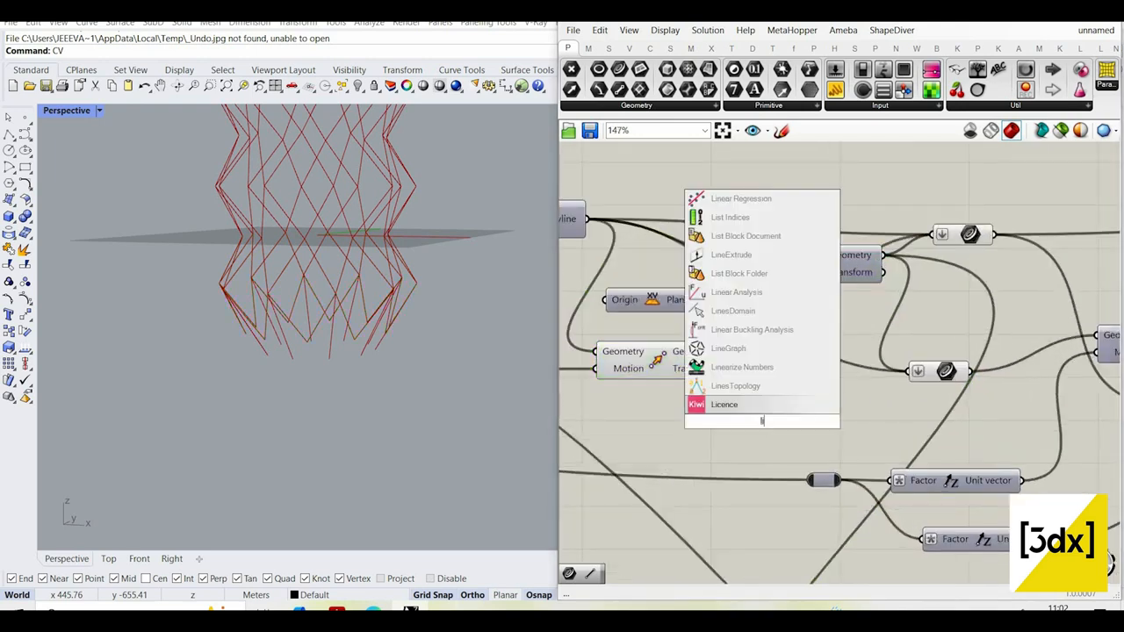
{"action": "type", "text": "st item"}
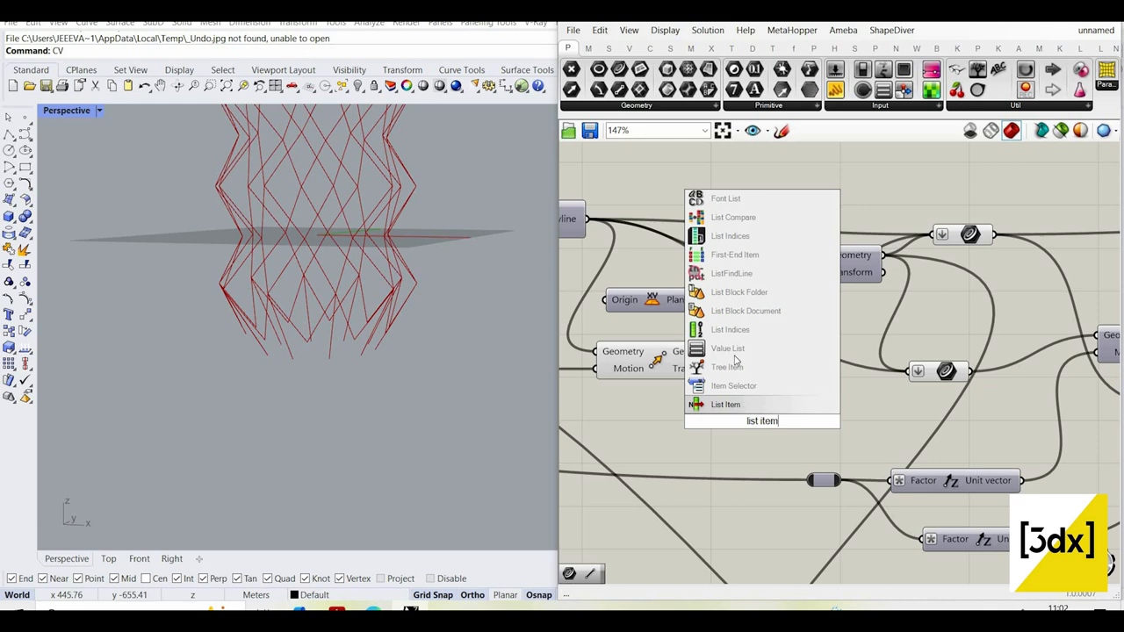
{"action": "key", "text": "Return"}
{"action": "scroll", "coordinate": [749, 430], "scroll_direction": "up", "scroll_amount": 3}
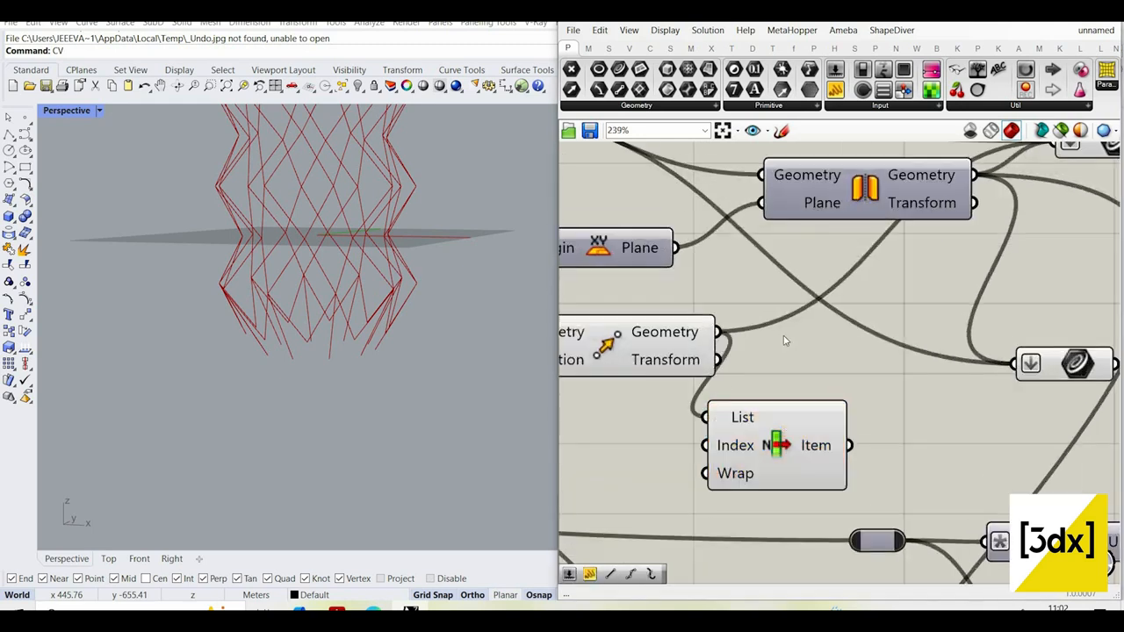
- Relocate the List Item component to the empty canvas area below the leg-line definition
{"action": "left_click", "coordinate": [748, 430]}
{"action": "scroll", "coordinate": [810, 334], "scroll_direction": "down", "scroll_amount": 6}
{"action": "left_click_drag", "start_coordinate": [806, 336], "coordinate": [877, 583]}
{"action": "right_click_drag", "start_coordinate": [939, 468], "coordinate": [915, 361]}
{"action": "scroll", "coordinate": [915, 360], "scroll_direction": "up", "scroll_amount": 1}
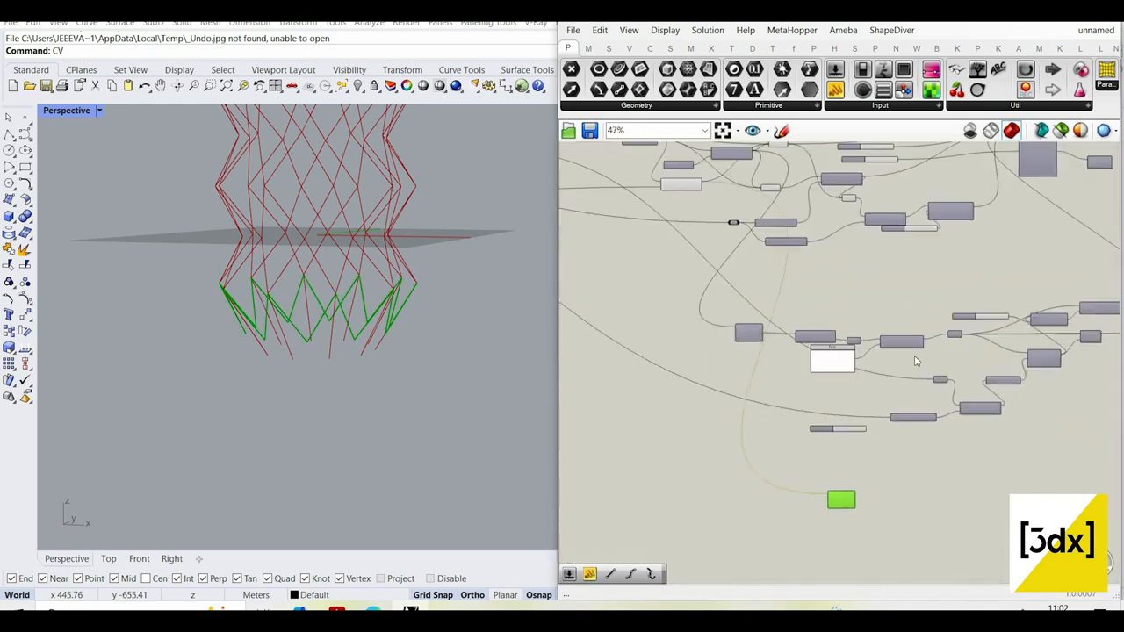
{"action": "left_click", "coordinate": [915, 359]}
- Duplicate the leg-line component group, from the exploded curve to the Line component, and place the copy below the List Item
{"action": "scroll", "coordinate": [916, 358], "scroll_direction": "up", "scroll_amount": 5}
{"action": "scroll", "coordinate": [915, 358], "scroll_direction": "down", "scroll_amount": 6}
{"action": "right_click_drag", "start_coordinate": [1050, 413], "coordinate": [996, 384]}
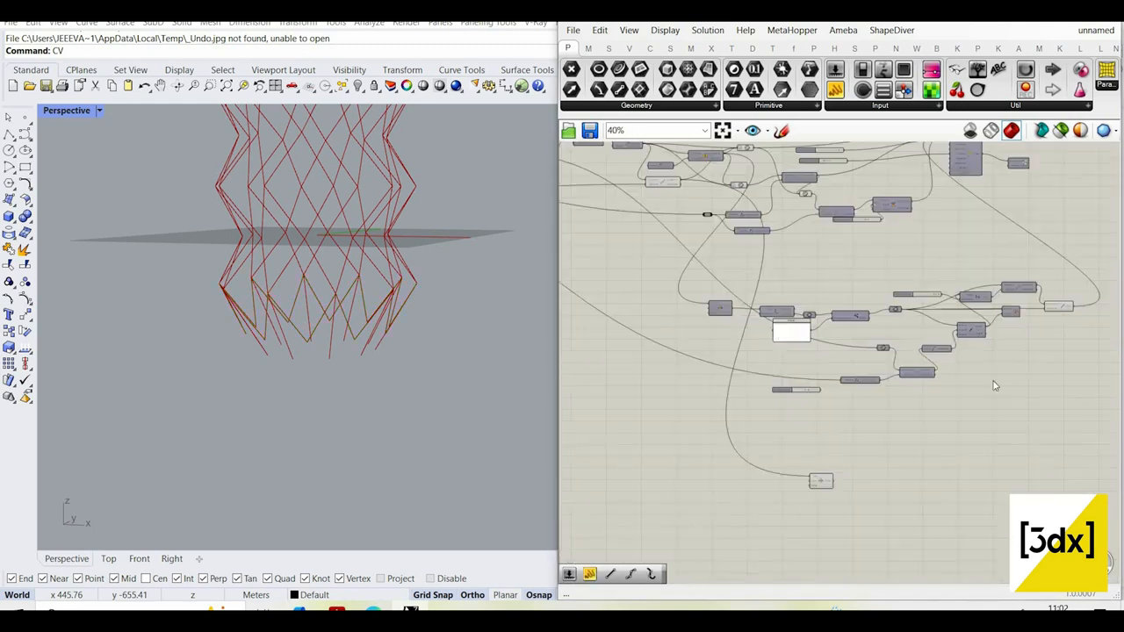
{"action": "right_click_drag", "start_coordinate": [901, 391], "coordinate": [848, 411]}
{"action": "scroll", "coordinate": [849, 412], "scroll_direction": "up", "scroll_amount": 2}
{"action": "scroll", "coordinate": [848, 411], "scroll_direction": "up", "scroll_amount": 4}
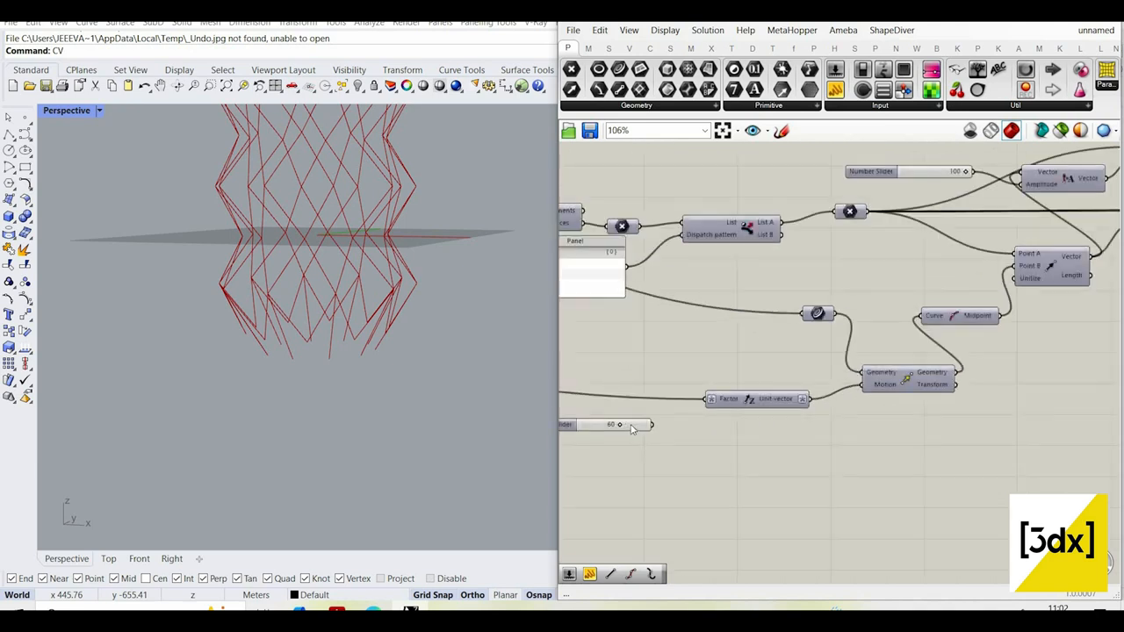
{"action": "scroll", "coordinate": [1030, 415], "scroll_direction": "down", "scroll_amount": 5}
{"action": "left_click_drag", "start_coordinate": [1041, 419], "coordinate": [659, 292]}
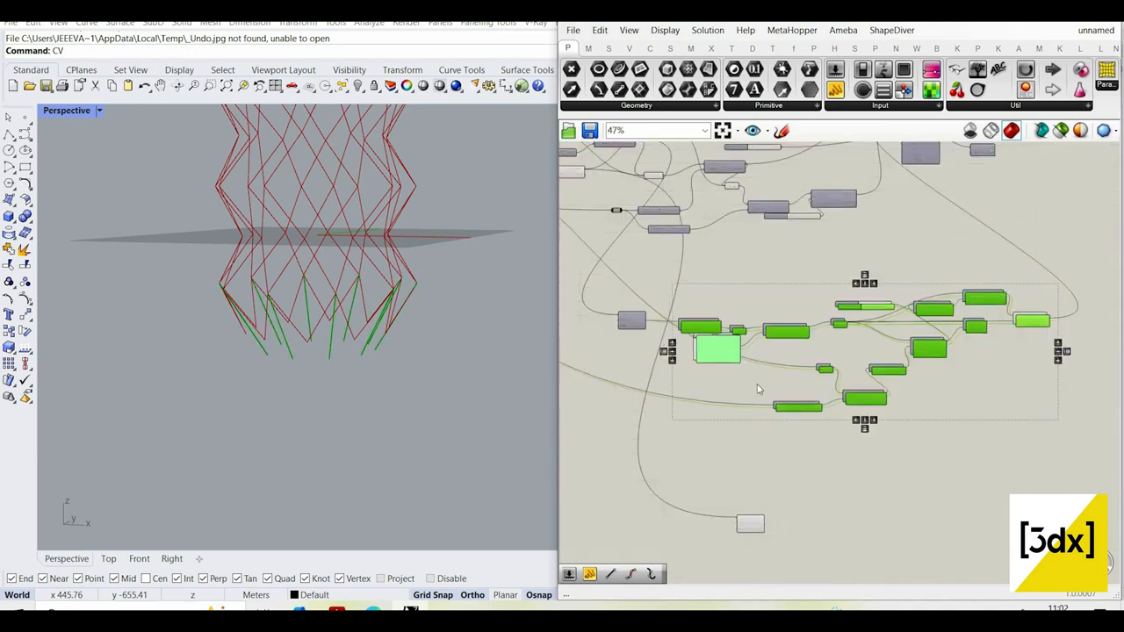
{"action": "key", "text": "ctrl+c"}
{"action": "key", "text": "ctrl+v"}
{"action": "scroll", "coordinate": [746, 434], "scroll_direction": "down", "scroll_amount": 3}
{"action": "right_click_drag", "start_coordinate": [746, 434], "coordinate": [738, 309]}
{"action": "left_click_drag", "start_coordinate": [754, 211], "coordinate": [767, 433]}
- Connect the List Item's output to the curve input of the duplicated group's first component
{"action": "scroll", "coordinate": [760, 404], "scroll_direction": "up", "scroll_amount": 1}
{"action": "scroll", "coordinate": [752, 231], "scroll_direction": "up", "scroll_amount": 6}
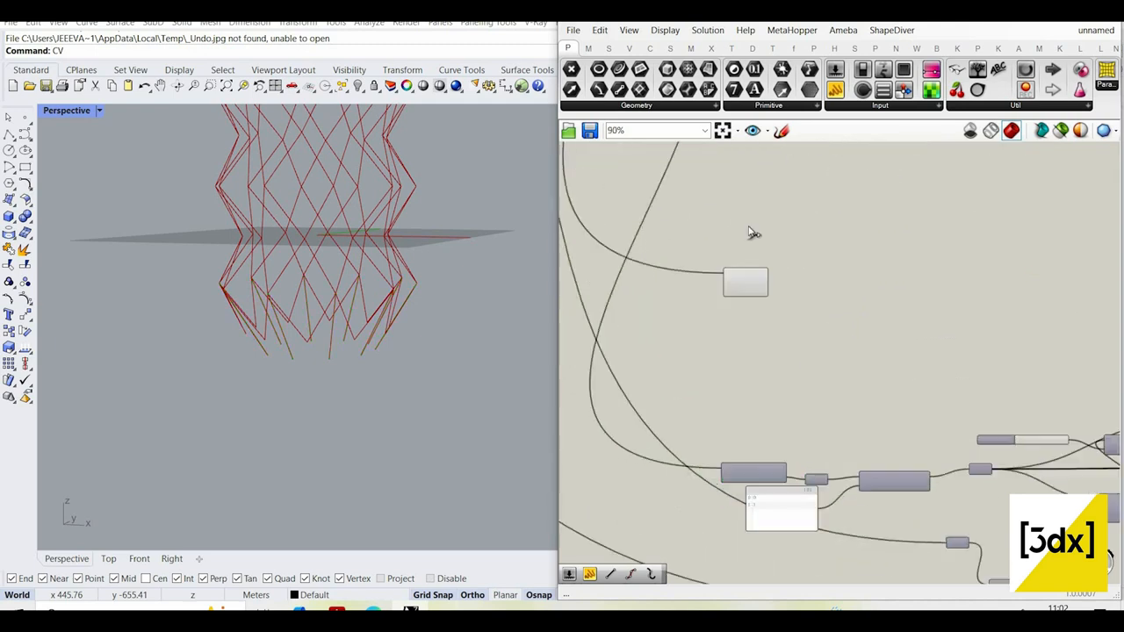
{"action": "scroll", "coordinate": [807, 380], "scroll_direction": "down", "scroll_amount": 4}
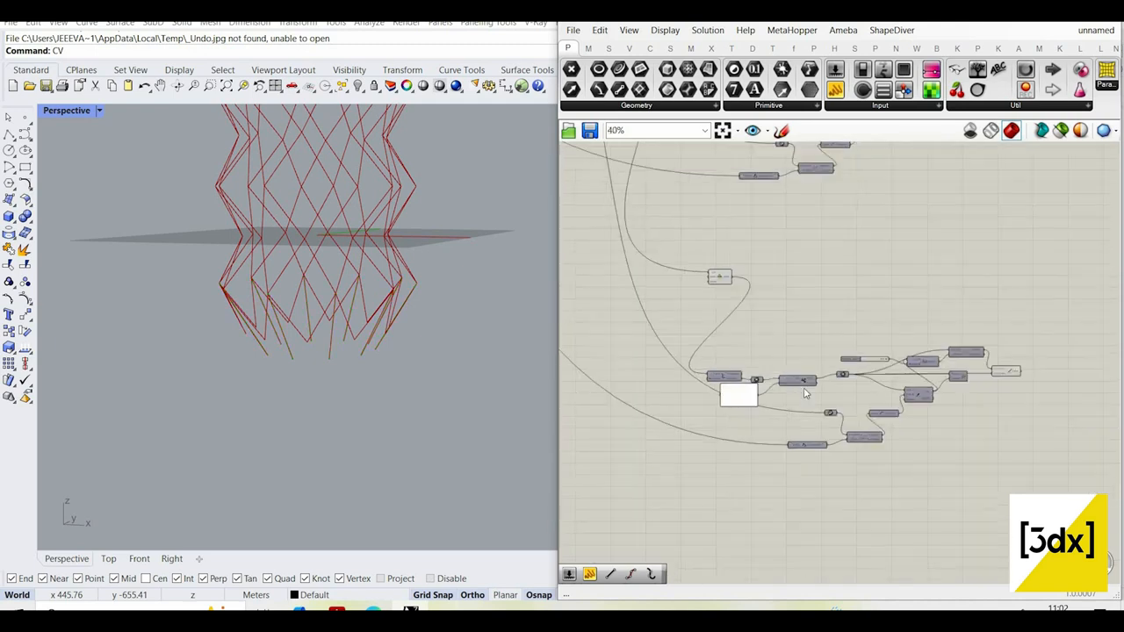
- Delete the duplicated amplitude slider, vector, Move, ring curve and midpoint components, keeping the dispatched Point container
{"action": "scroll", "coordinate": [843, 364], "scroll_direction": "up", "scroll_amount": 6}
{"action": "right_click_drag", "start_coordinate": [440, 321], "coordinate": [465, 331]}
{"action": "scroll", "coordinate": [763, 364], "scroll_direction": "down", "scroll_amount": 4}
{"action": "scroll", "coordinate": [752, 380], "scroll_direction": "up", "scroll_amount": 4}
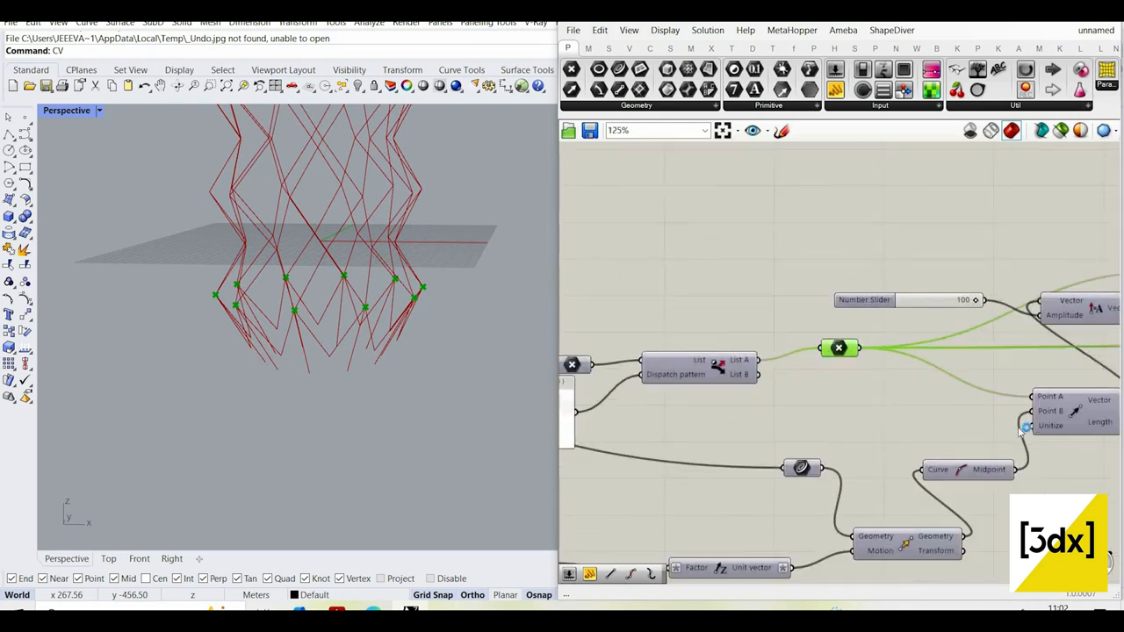
{"action": "scroll", "coordinate": [753, 381], "scroll_direction": "down", "scroll_amount": 2}
{"action": "left_click_drag", "start_coordinate": [1018, 427], "coordinate": [755, 263]}
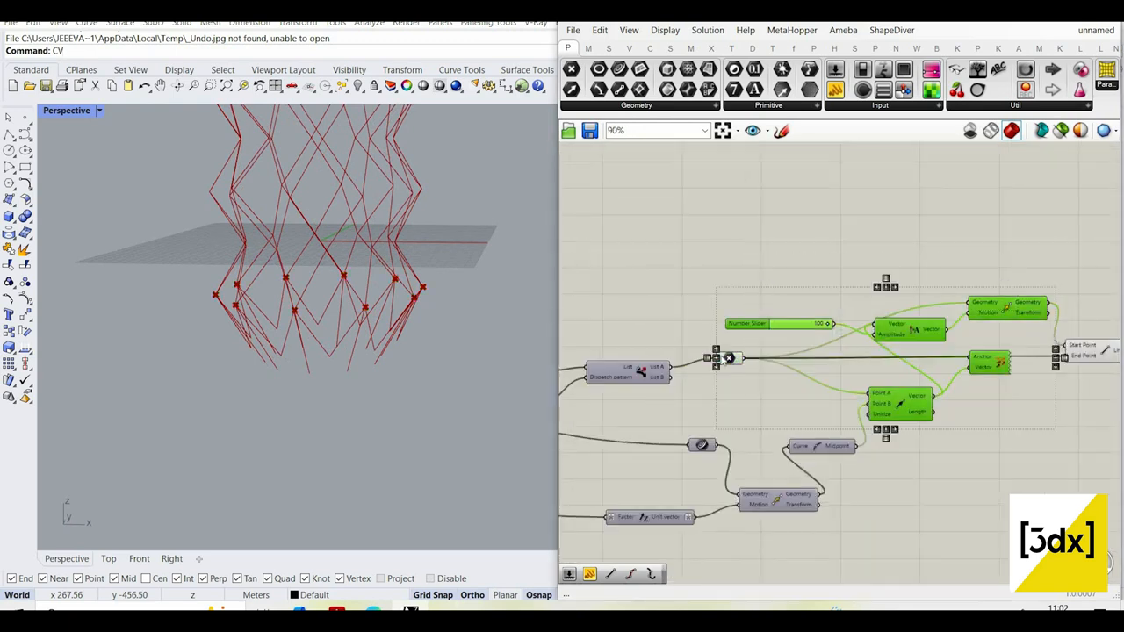
{"action": "key", "text": "Delete"}
{"action": "left_click_drag", "start_coordinate": [875, 533], "coordinate": [759, 448]}
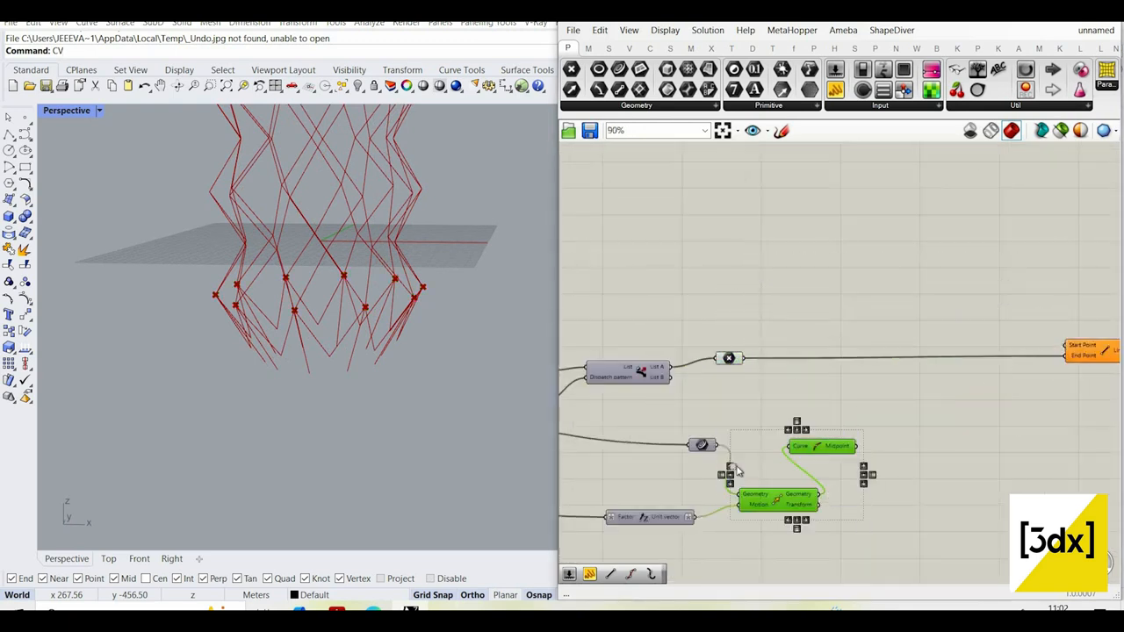
{"action": "left_click_drag", "start_coordinate": [671, 428], "coordinate": [864, 527]}
{"action": "key", "text": "Delete"}
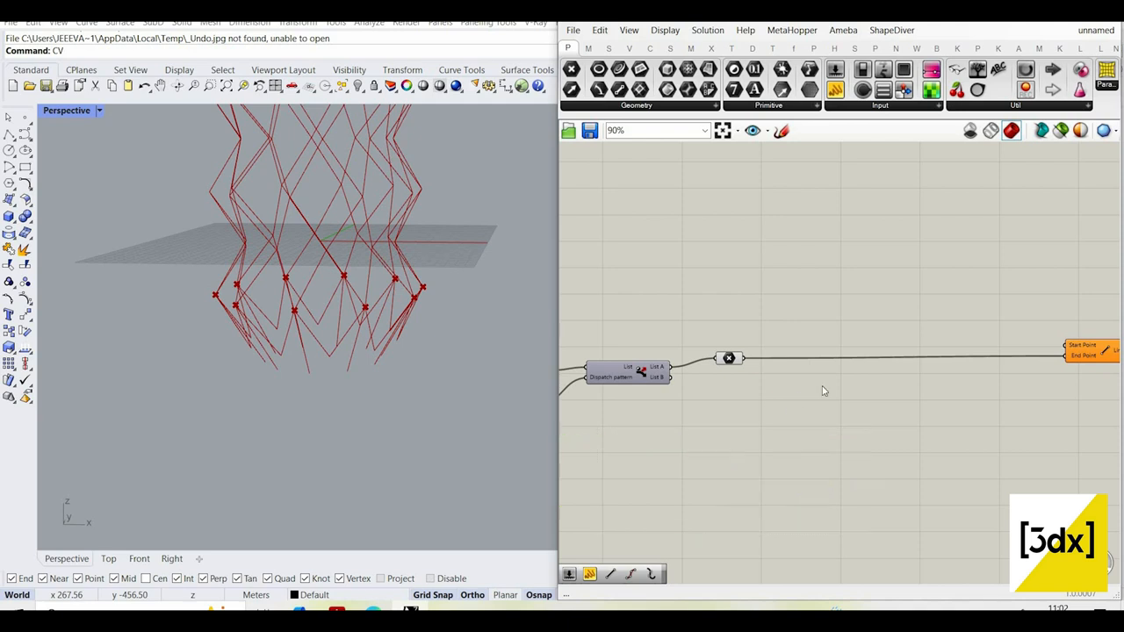
- Rewire the duplicated Point container to the Dispatch component's List B output and straighten its placement
{"action": "right_click_drag", "start_coordinate": [725, 374], "coordinate": [800, 409]}
{"action": "scroll", "coordinate": [800, 409], "scroll_direction": "up", "scroll_amount": 3}
{"action": "left_click_drag", "start_coordinate": [794, 397], "coordinate": [796, 404]}
{"action": "scroll", "coordinate": [703, 431], "scroll_direction": "up", "scroll_amount": 1}
{"action": "right_click_drag", "start_coordinate": [703, 430], "coordinate": [629, 431]}
{"action": "scroll", "coordinate": [629, 430], "scroll_direction": "down", "scroll_amount": 1}
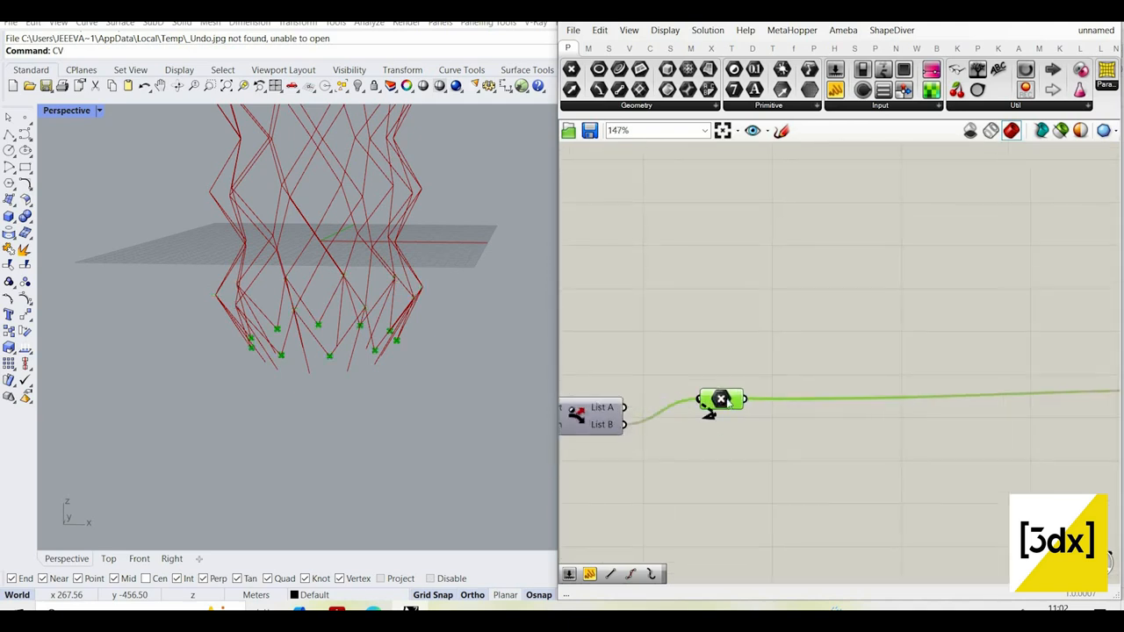
{"action": "left_click_drag", "start_coordinate": [721, 399], "coordinate": [723, 415]}
- Delete the leftover Line component from the duplicated group
{"action": "scroll", "coordinate": [723, 415], "scroll_direction": "down", "scroll_amount": 4}
{"action": "scroll", "coordinate": [976, 416], "scroll_direction": "up", "scroll_amount": 2}
{"action": "left_click", "coordinate": [989, 401]}
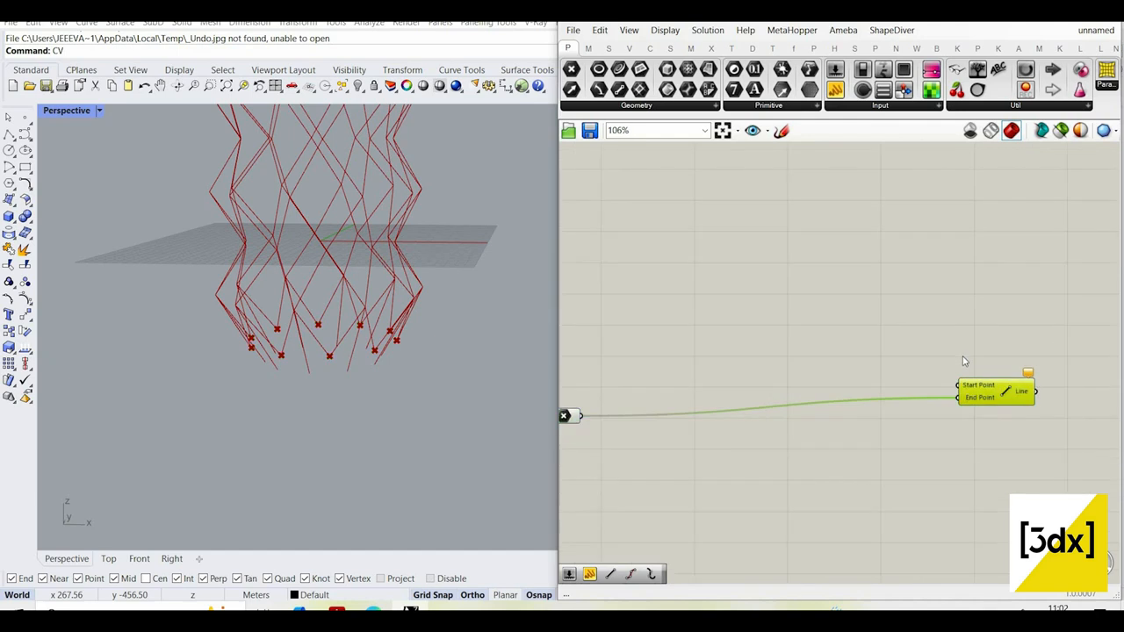
{"action": "key", "text": "Delete"}
- Compare the original leg-line definition with the trimmed copy and inspect the List B vertices at the frame's lower edge
{"action": "scroll", "coordinate": [888, 352], "scroll_direction": "down", "scroll_amount": 5}
{"action": "scroll", "coordinate": [913, 387], "scroll_direction": "down", "scroll_amount": 2}
{"action": "scroll", "coordinate": [880, 230], "scroll_direction": "up", "scroll_amount": 6}
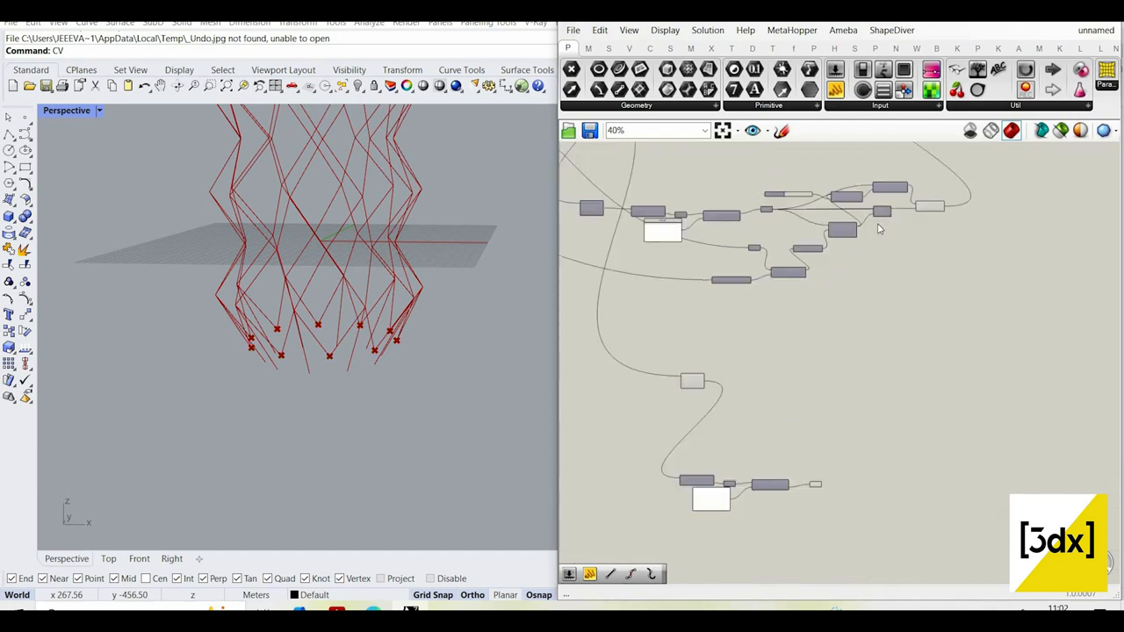
{"action": "scroll", "coordinate": [885, 244], "scroll_direction": "down", "scroll_amount": 2}
{"action": "scroll", "coordinate": [874, 443], "scroll_direction": "down", "scroll_amount": 2}
{"action": "scroll", "coordinate": [888, 376], "scroll_direction": "up", "scroll_amount": 5}
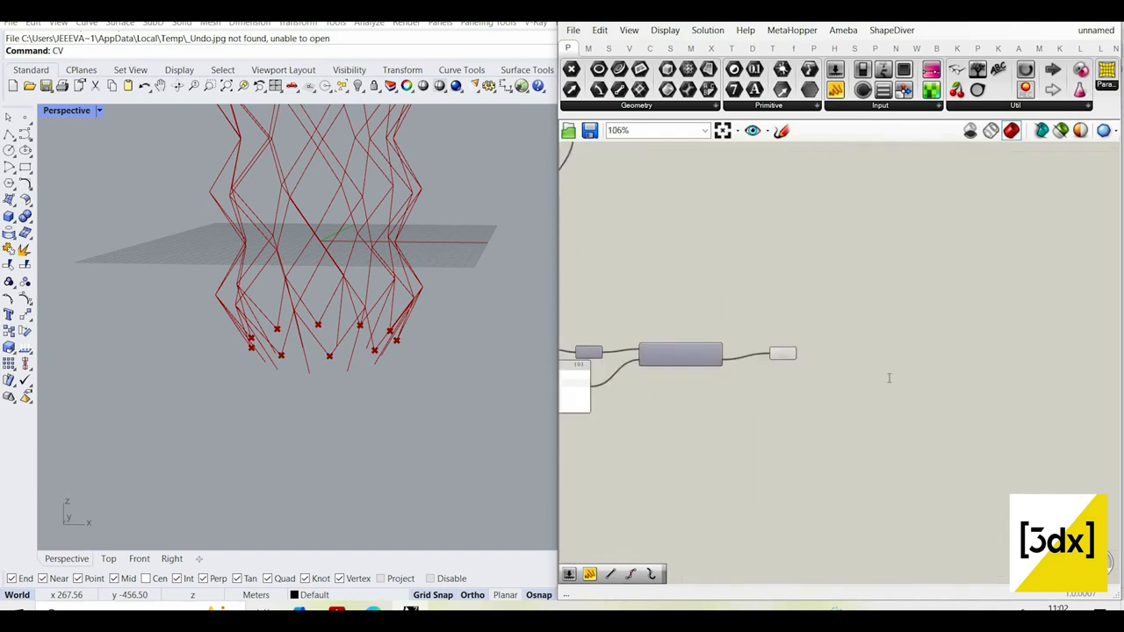
{"action": "double_click", "coordinate": [888, 369]}
{"action": "scroll", "coordinate": [373, 347], "scroll_direction": "up", "scroll_amount": 3}
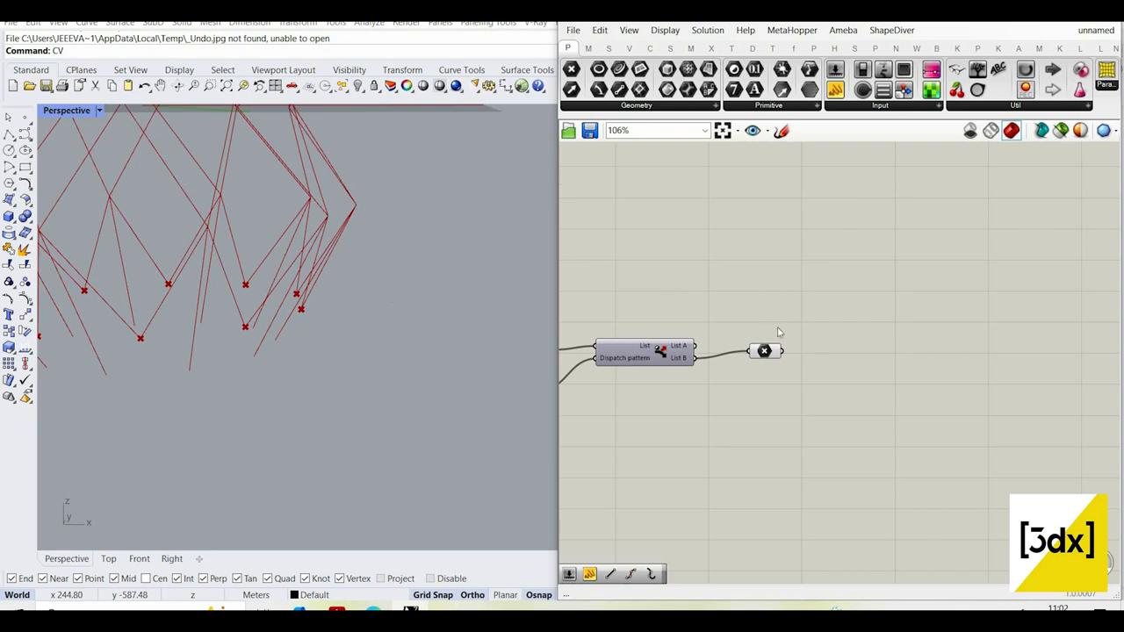
- Add a Point container on the canvas below the original leg-line definition
{"action": "scroll", "coordinate": [694, 331], "scroll_direction": "down", "scroll_amount": 3}
{"action": "scroll", "coordinate": [682, 328], "scroll_direction": "up", "scroll_amount": 3}
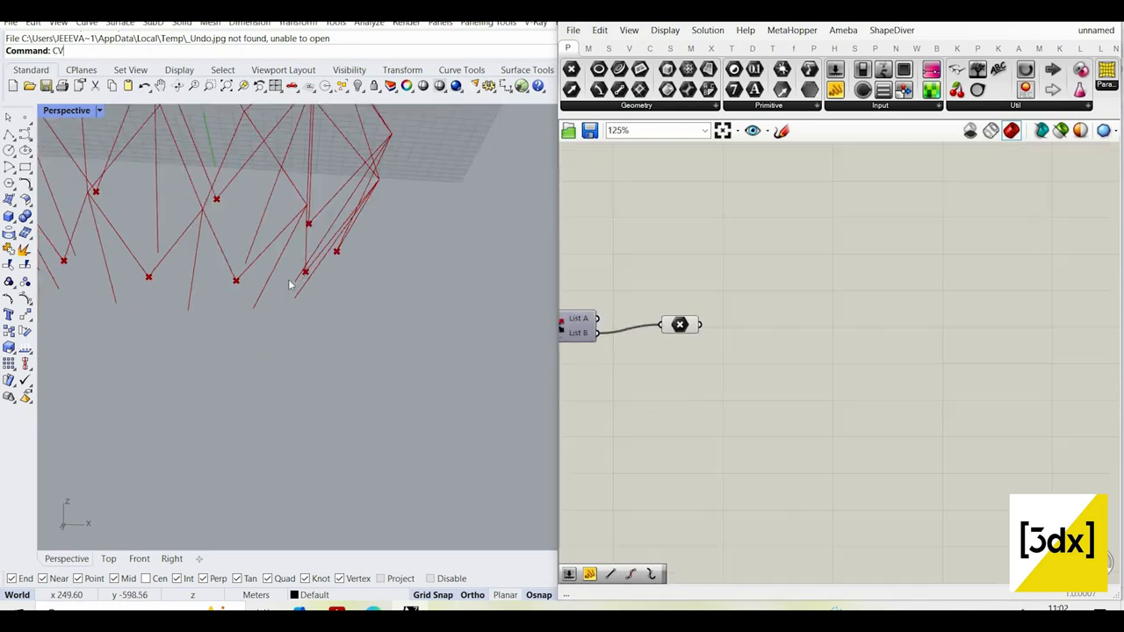
{"action": "scroll", "coordinate": [300, 389], "scroll_direction": "up", "scroll_amount": 4}
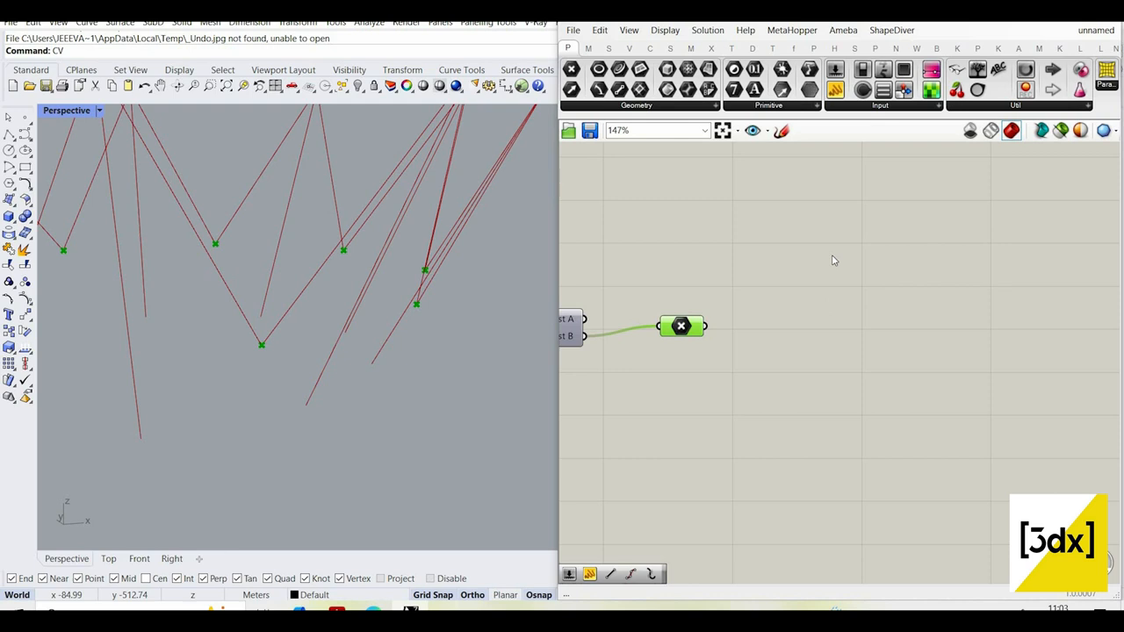
{"action": "scroll", "coordinate": [830, 272], "scroll_direction": "down", "scroll_amount": 8}
{"action": "right_click_drag", "start_coordinate": [832, 218], "coordinate": [823, 308]}
{"action": "scroll", "coordinate": [824, 305], "scroll_direction": "up", "scroll_amount": 4}
{"action": "double_click", "coordinate": [823, 308]}
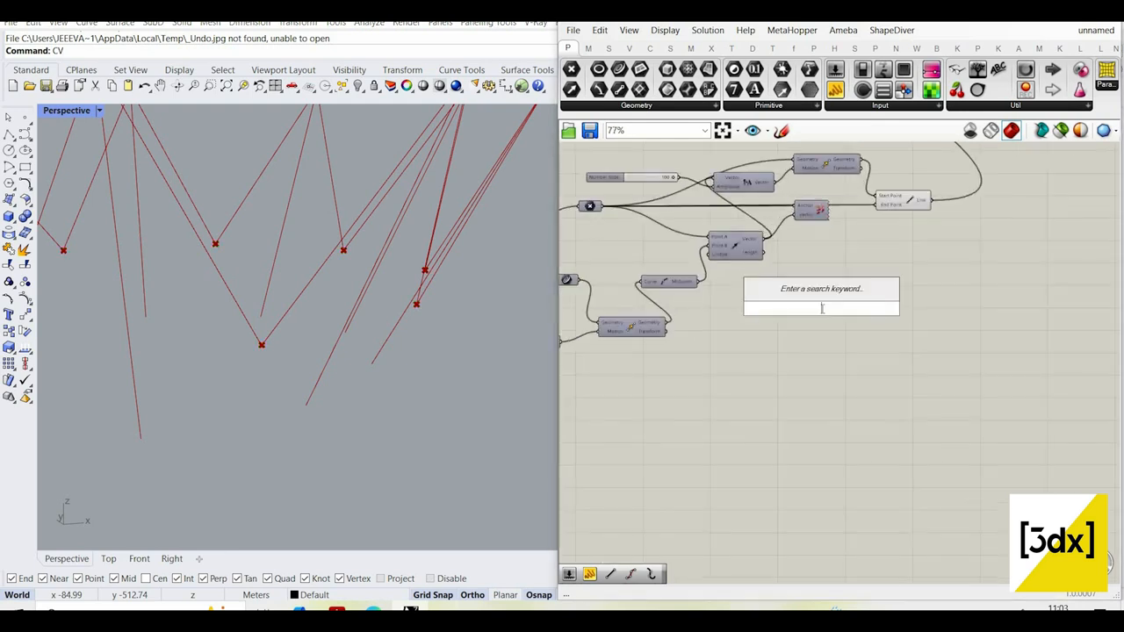
{"action": "type", "text": "end"}
{"action": "left_click", "coordinate": [786, 325]}
{"action": "double_click", "coordinate": [783, 323]}
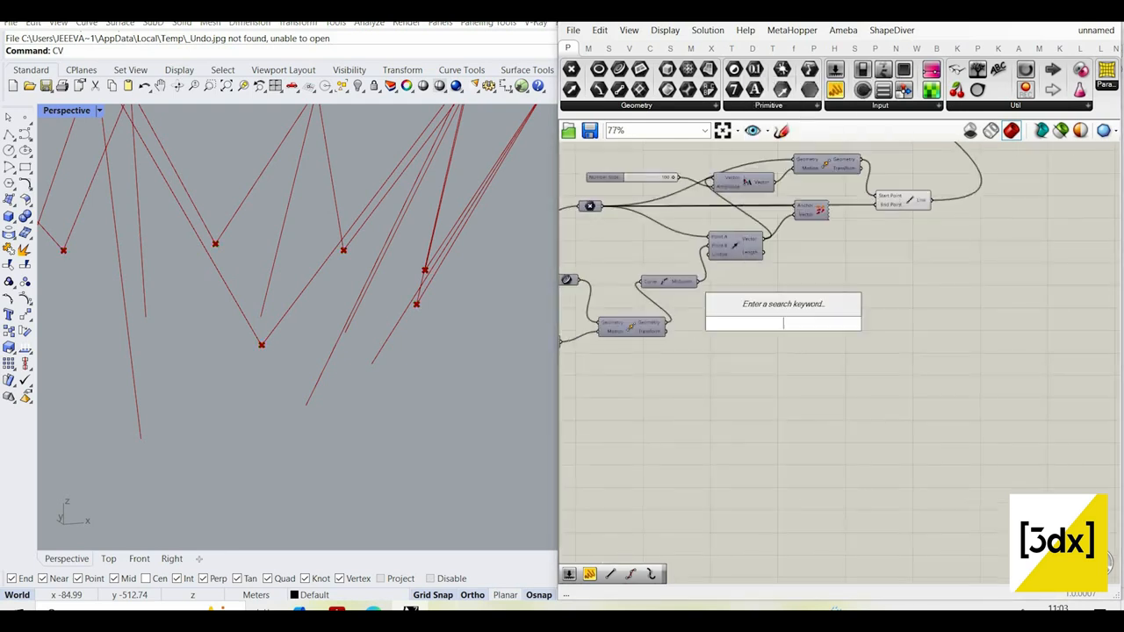
{"action": "type", "text": "point"}
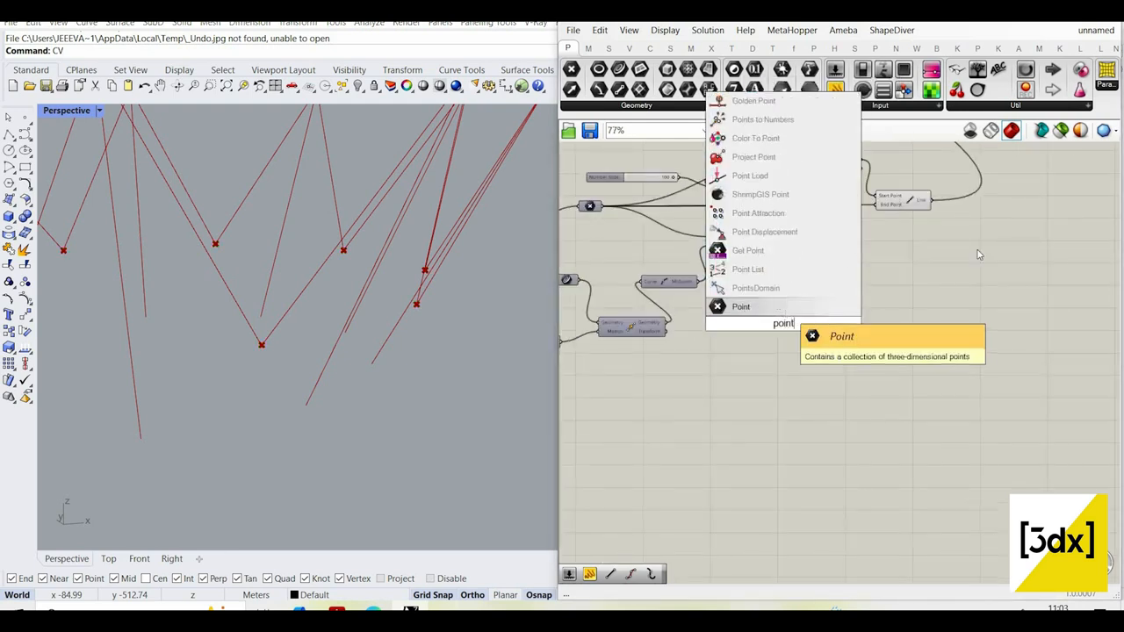
{"action": "key", "text": "Return"}
- Wire the leg definition's Move Geometry output into the new Point container and place it above the List B Point container
{"action": "scroll", "coordinate": [918, 213], "scroll_direction": "up", "scroll_amount": 2}
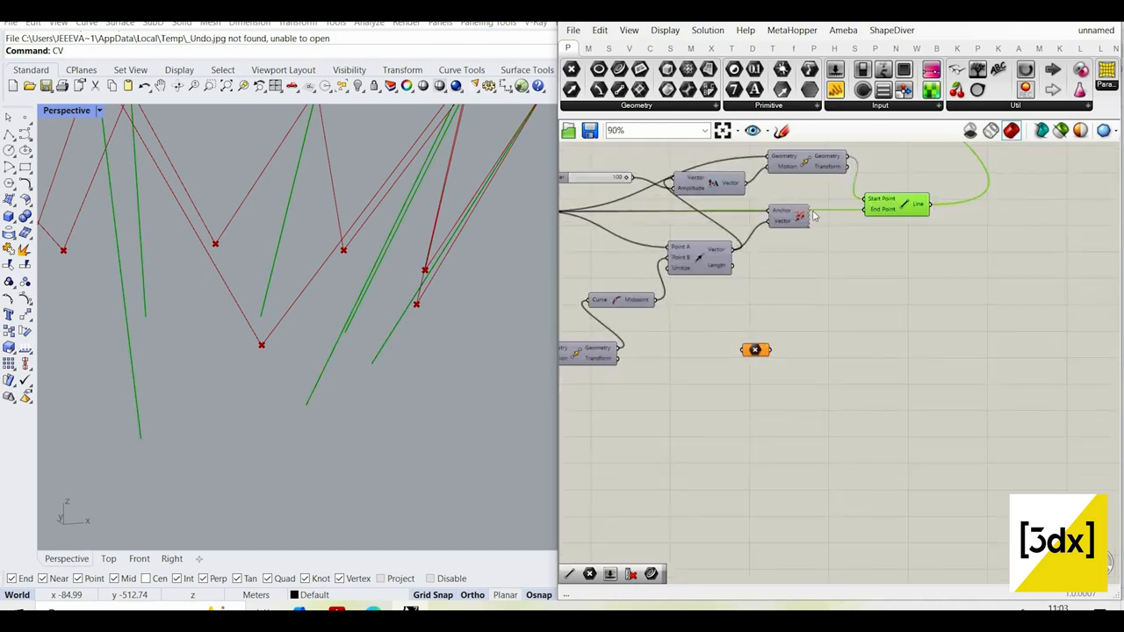
{"action": "scroll", "coordinate": [792, 269], "scroll_direction": "down", "scroll_amount": 2}
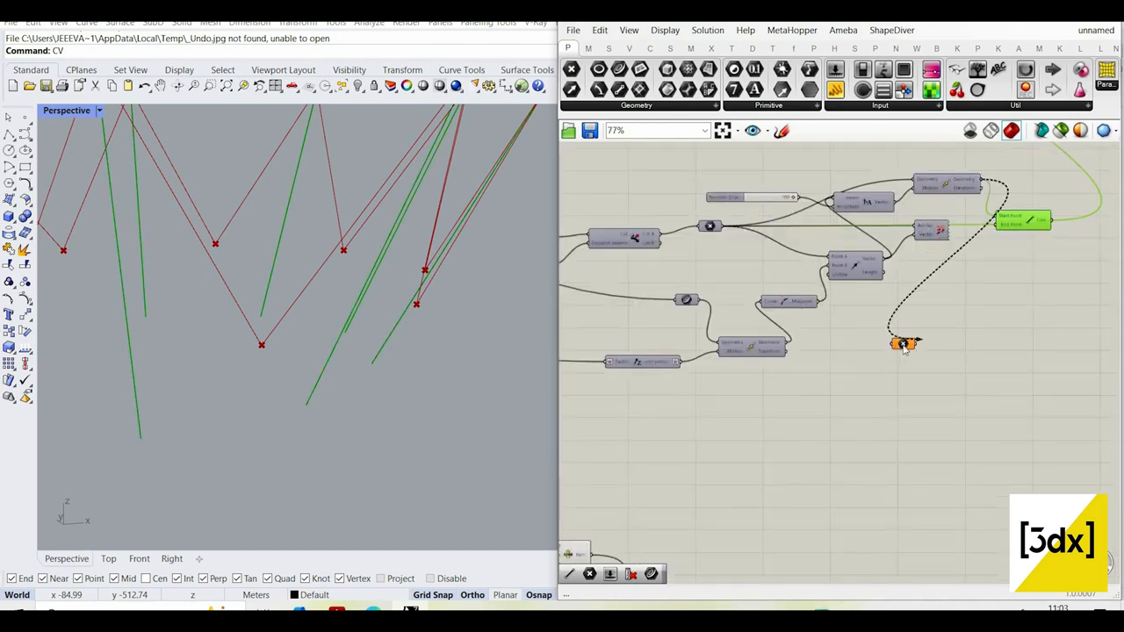
{"action": "left_click_drag", "start_coordinate": [903, 343], "coordinate": [876, 346]}
{"action": "scroll", "coordinate": [908, 263], "scroll_direction": "down", "scroll_amount": 8}
{"action": "scroll", "coordinate": [841, 383], "scroll_direction": "up", "scroll_amount": 8}
{"action": "scroll", "coordinate": [387, 365], "scroll_direction": "down", "scroll_amount": 7}
{"action": "right_click_drag", "start_coordinate": [388, 374], "coordinate": [332, 395]}
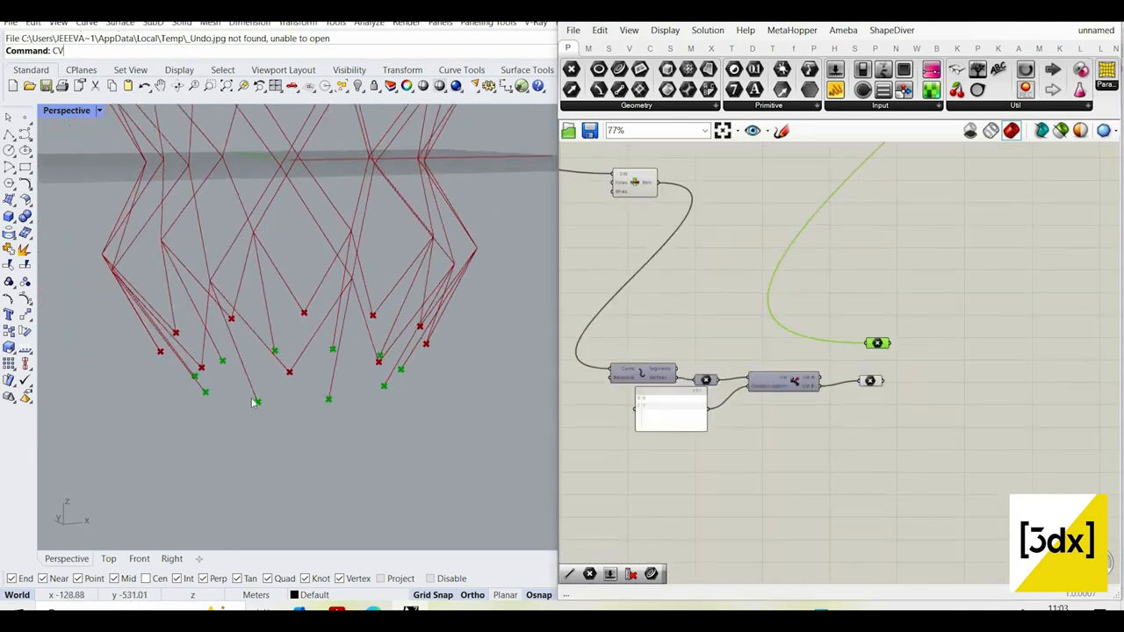
- Compare the leg end points with the List B vertices, and shift the List B Point container slightly down
{"action": "right_click_drag", "start_coordinate": [252, 403], "coordinate": [262, 420]}
{"action": "scroll", "coordinate": [308, 369], "scroll_direction": "up", "scroll_amount": 5}
{"action": "right_click_drag", "start_coordinate": [309, 369], "coordinate": [399, 397]}
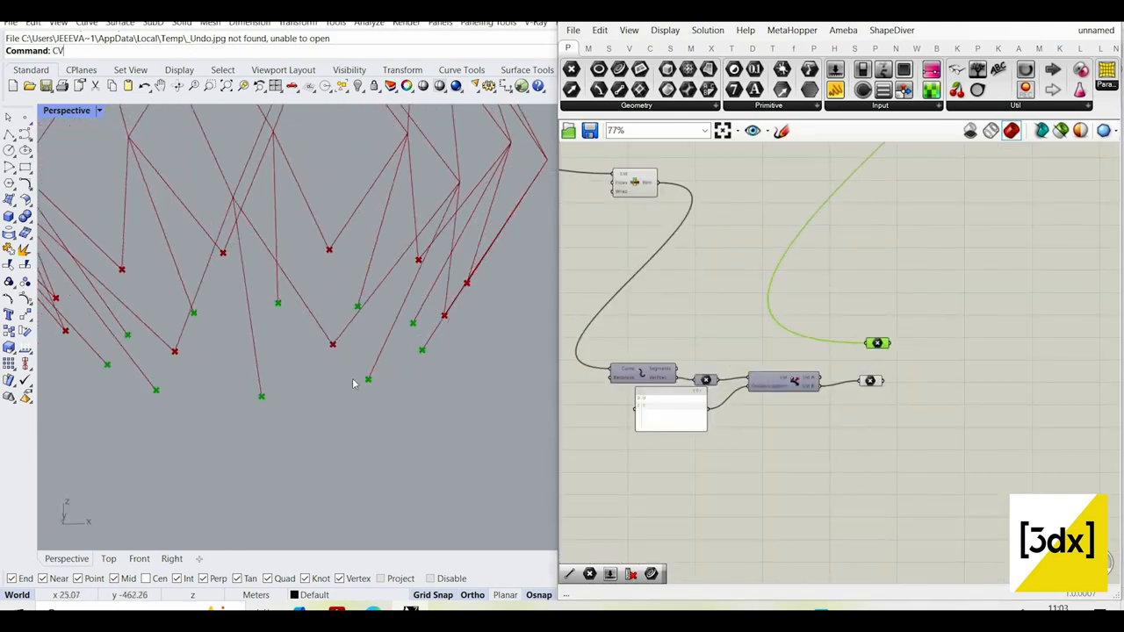
{"action": "scroll", "coordinate": [867, 400], "scroll_direction": "up", "scroll_amount": 3}
{"action": "right_click_drag", "start_coordinate": [866, 401], "coordinate": [810, 380]}
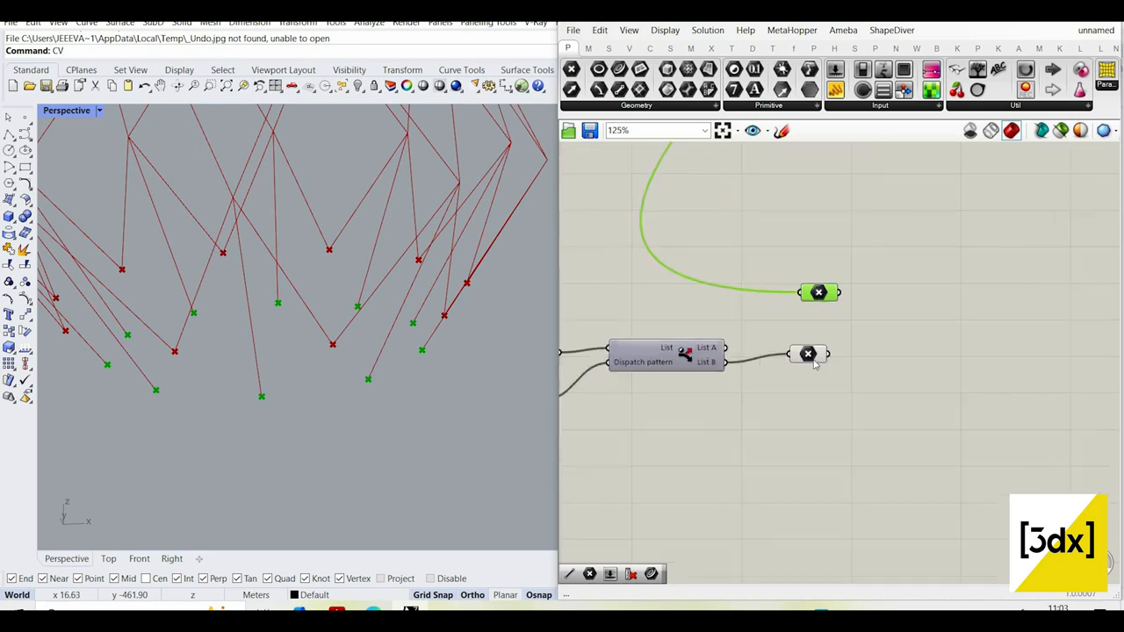
{"action": "scroll", "coordinate": [819, 378], "scroll_direction": "down", "scroll_amount": 1}
{"action": "scroll", "coordinate": [819, 377], "scroll_direction": "up", "scroll_amount": 1}
{"action": "left_click_drag", "start_coordinate": [817, 362], "coordinate": [824, 379]}
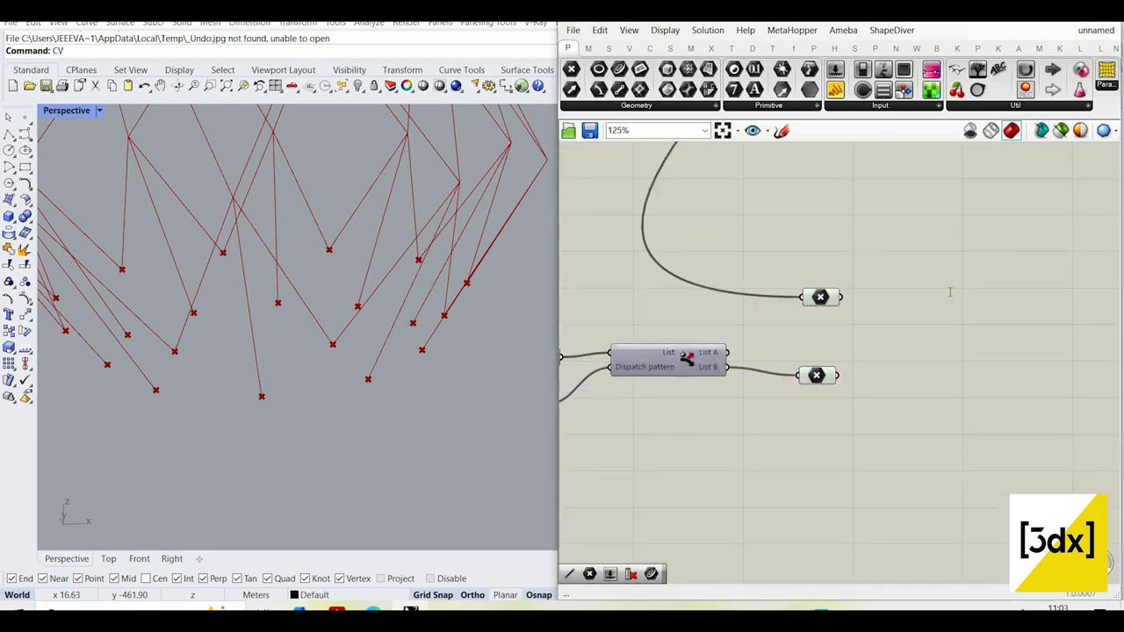
- Add a List Item component with its List input fed by the leg-end Point container, and align the two
{"action": "double_click", "coordinate": [949, 292]}
{"action": "type", "text": "list"}
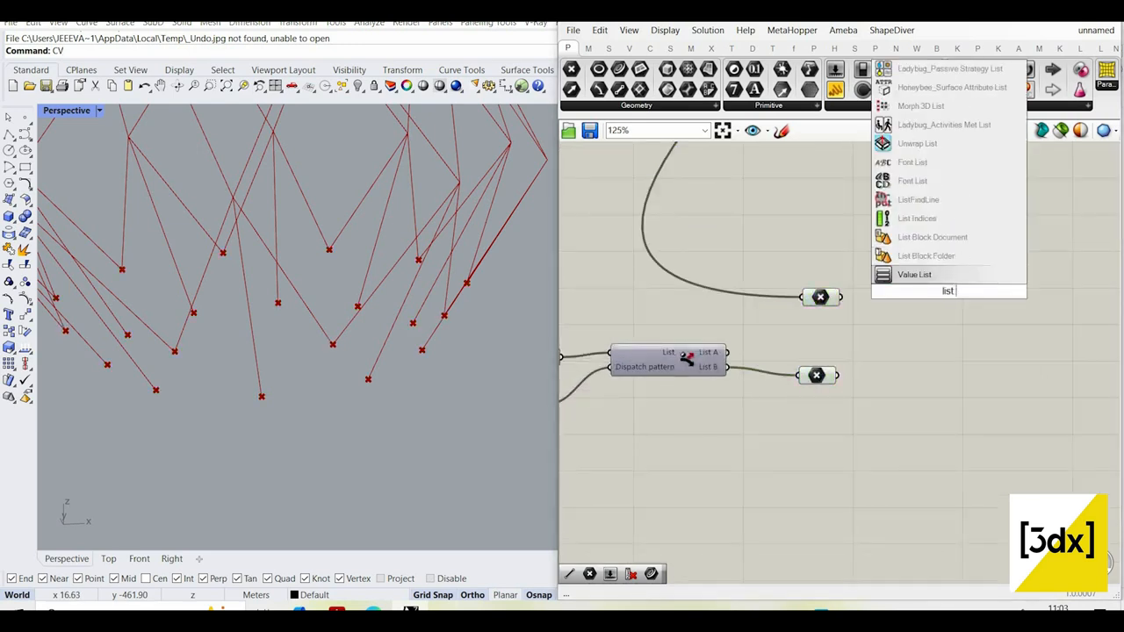
{"action": "type", "text": " item"}
{"action": "key", "text": "Return"}
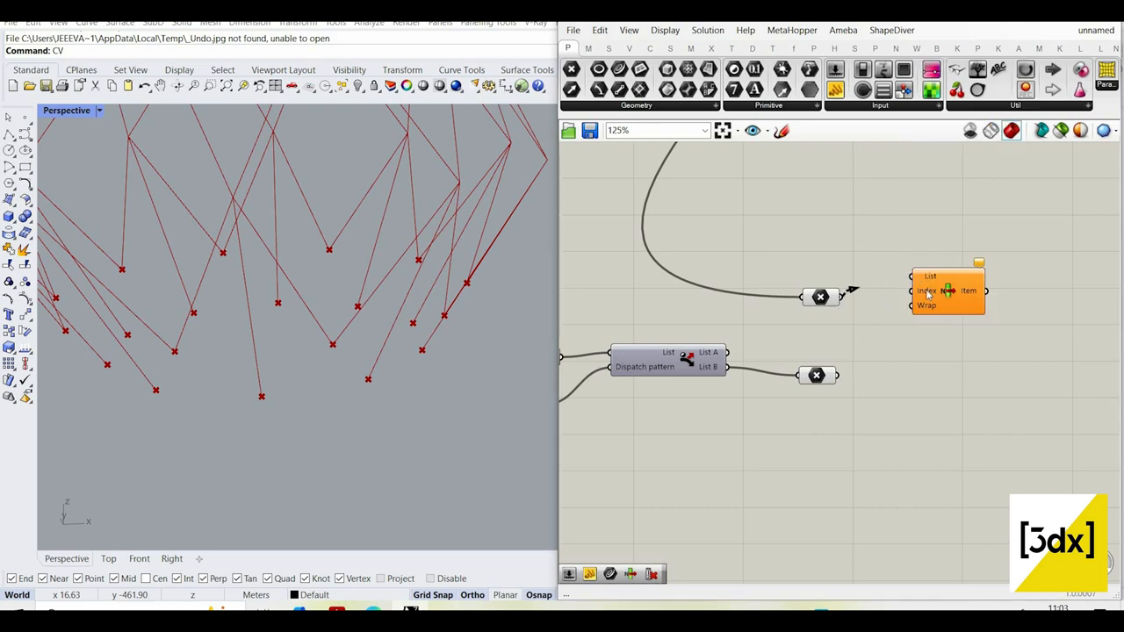
{"action": "left_click_drag", "start_coordinate": [841, 297], "coordinate": [914, 277]}
{"action": "right_click", "coordinate": [919, 274]}
{"action": "left_click", "coordinate": [956, 378]}
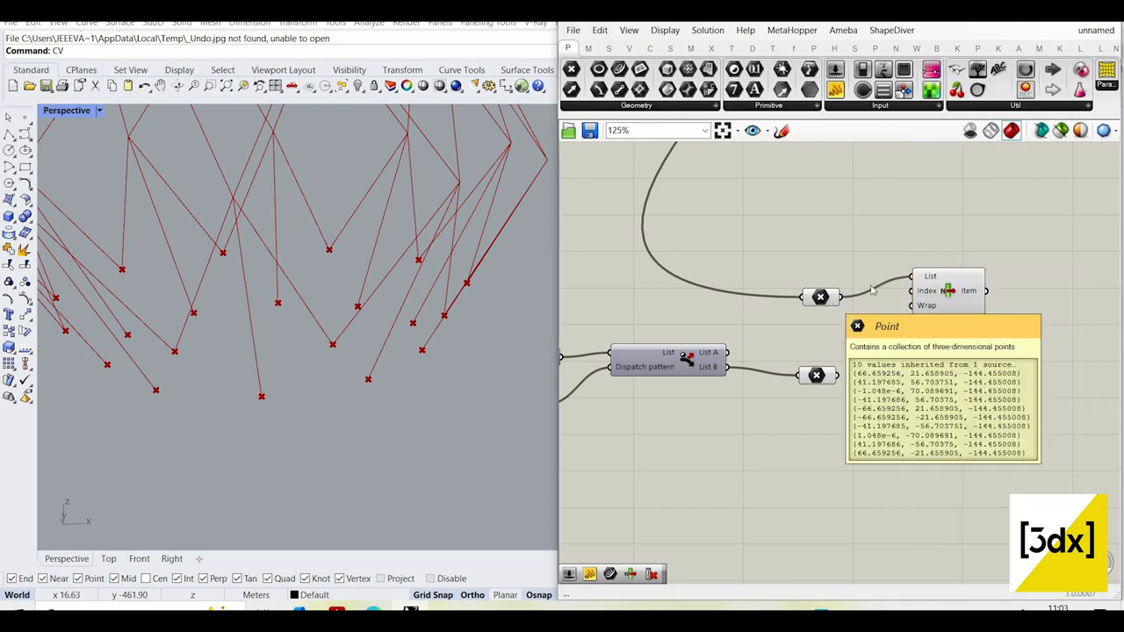
{"action": "left_click_drag", "start_coordinate": [820, 297], "coordinate": [819, 274]}
{"action": "scroll", "coordinate": [927, 283], "scroll_direction": "down", "scroll_amount": 3}
{"action": "scroll", "coordinate": [993, 300], "scroll_direction": "up", "scroll_amount": 3}
- Add a Deconstruct point component, feed it from the List Item output, and line it up
{"action": "double_click", "coordinate": [992, 301]}
{"action": "type", "text": "de"}
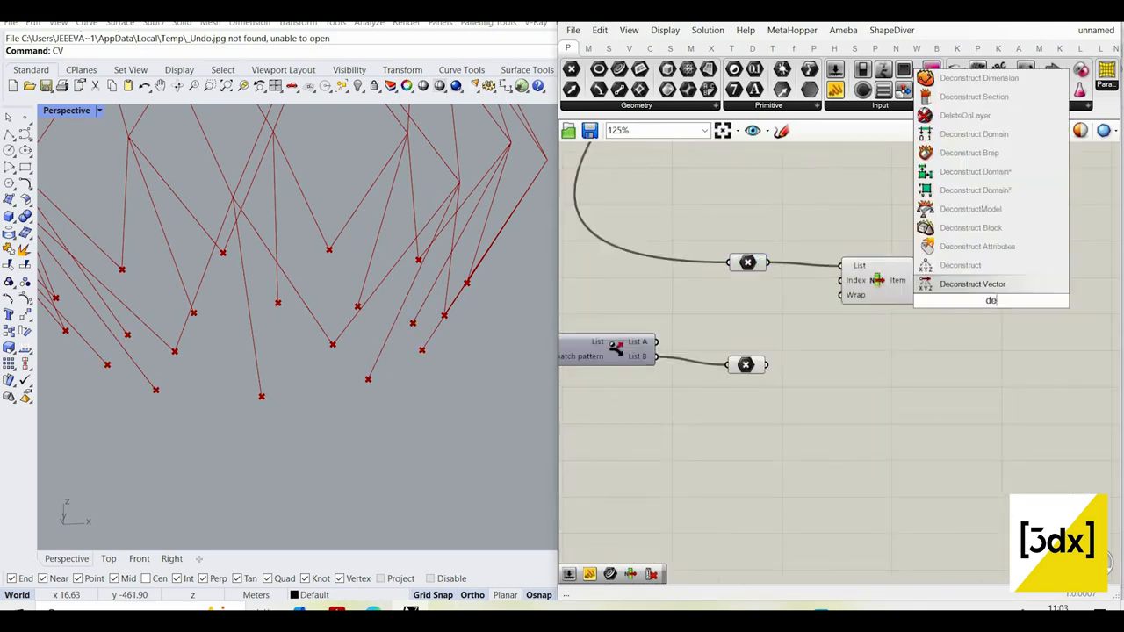
{"action": "type", "text": "constr"}
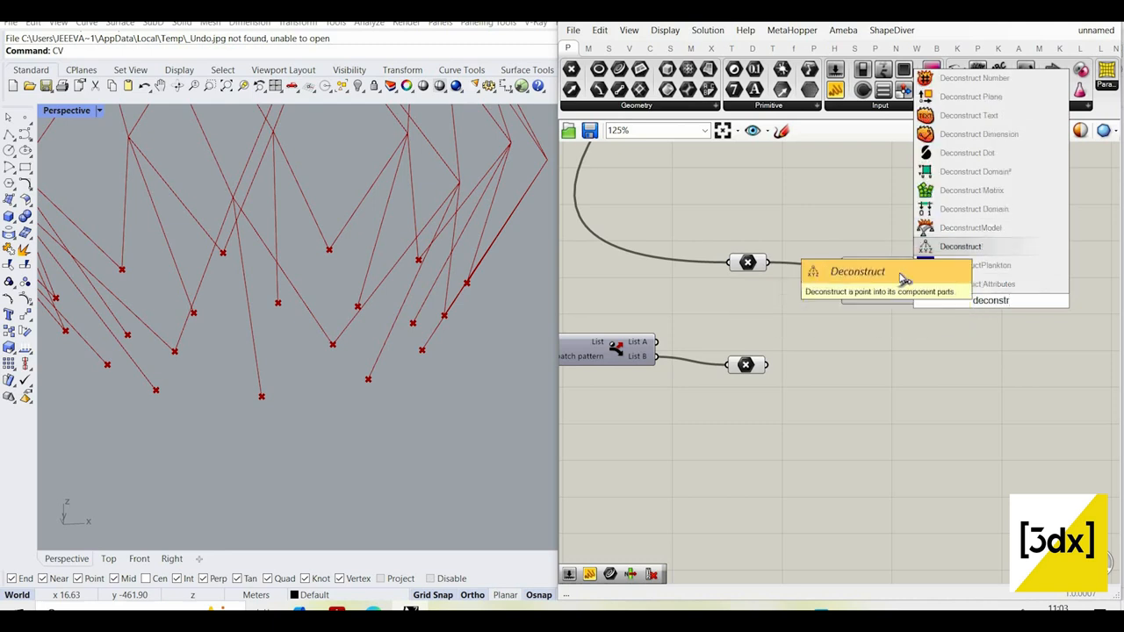
{"action": "left_click", "coordinate": [961, 246]}
{"action": "scroll", "coordinate": [955, 328], "scroll_direction": "up", "scroll_amount": 2}
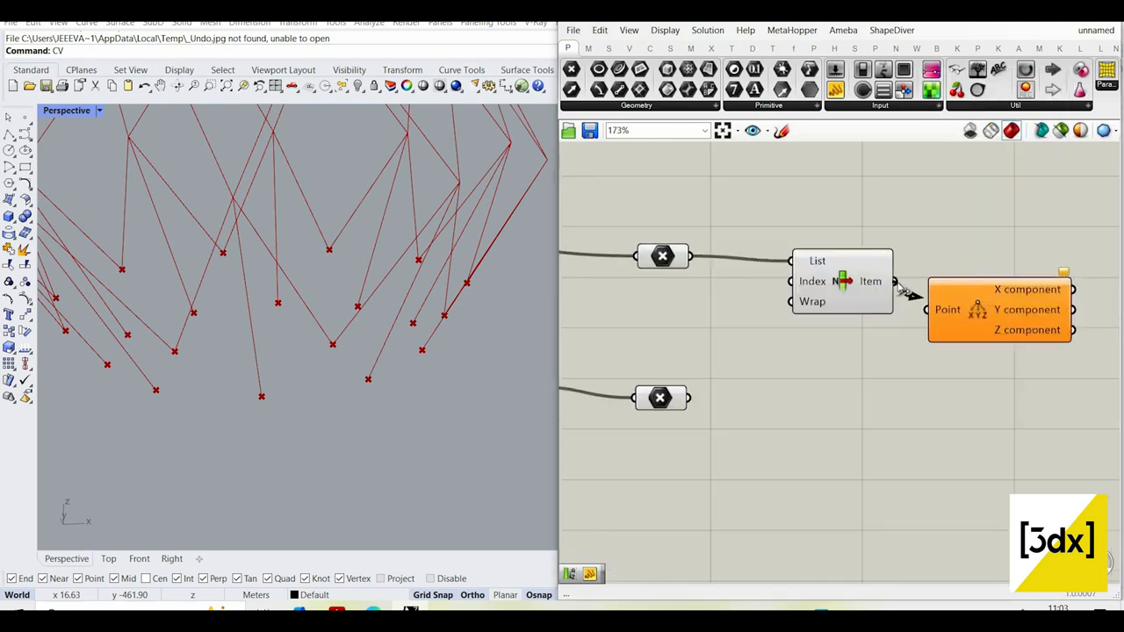
{"action": "left_click_drag", "start_coordinate": [971, 302], "coordinate": [981, 274]}
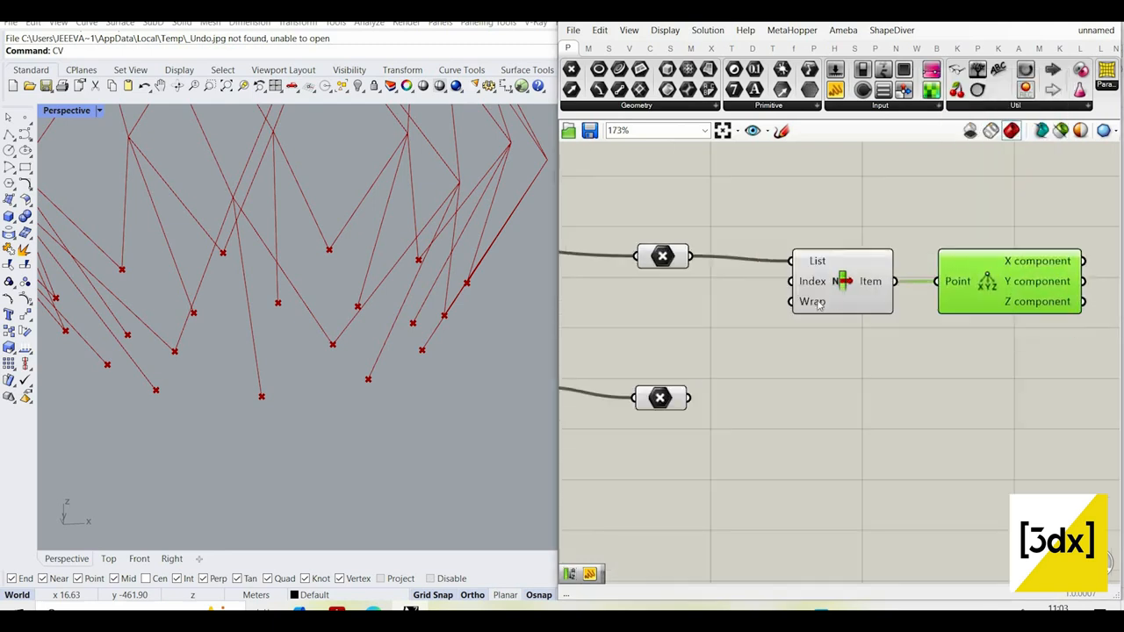
- Move the leg-end Point, List Item and Deconstruct components up, clear of the List B Point container
{"action": "left_click_drag", "start_coordinate": [818, 300], "coordinate": [774, 290]}
{"action": "left_click", "coordinate": [726, 165]}
{"action": "left_click_drag", "start_coordinate": [845, 262], "coordinate": [751, 156]}
{"action": "scroll", "coordinate": [735, 233], "scroll_direction": "down", "scroll_amount": 4}
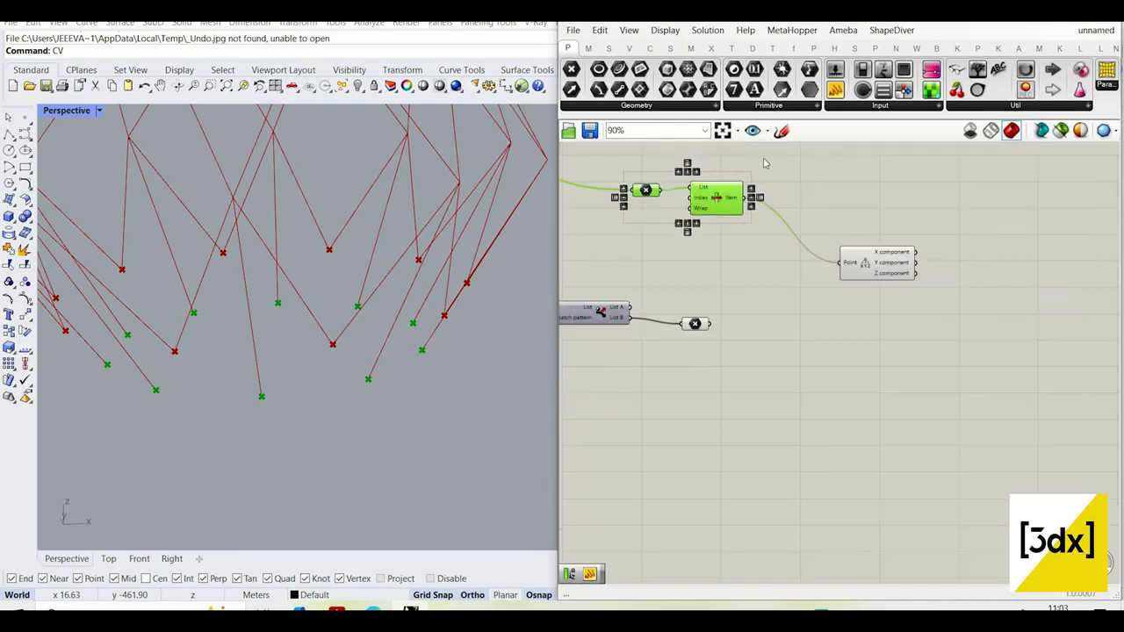
{"action": "scroll", "coordinate": [884, 251], "scroll_direction": "up", "scroll_amount": 3}
{"action": "left_click_drag", "start_coordinate": [868, 288], "coordinate": [754, 205]}
{"action": "scroll", "coordinate": [795, 193], "scroll_direction": "down", "scroll_amount": 1}
{"action": "right_click_drag", "start_coordinate": [795, 194], "coordinate": [750, 206]}
{"action": "scroll", "coordinate": [750, 206], "scroll_direction": "up", "scroll_amount": 1}
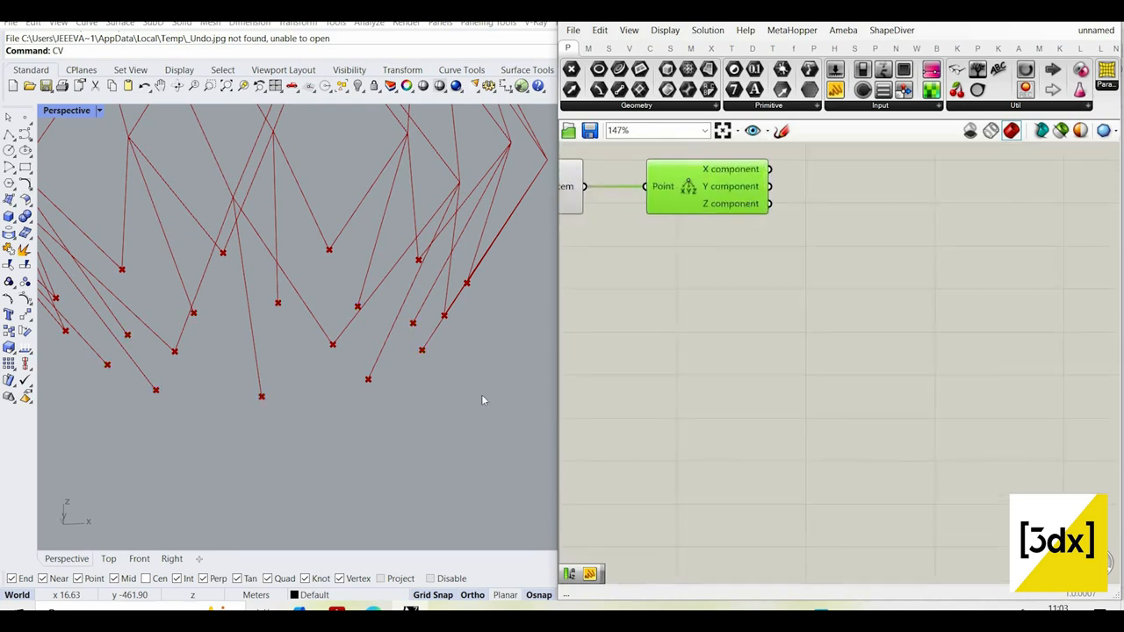
- Duplicate the Point, List Item and Deconstruct chain, feeding the copied List Item from the List B Point container
{"action": "scroll", "coordinate": [805, 266], "scroll_direction": "down", "scroll_amount": 2}
{"action": "right_click_drag", "start_coordinate": [579, 203], "coordinate": [810, 264]}
{"action": "left_click", "coordinate": [806, 261]}
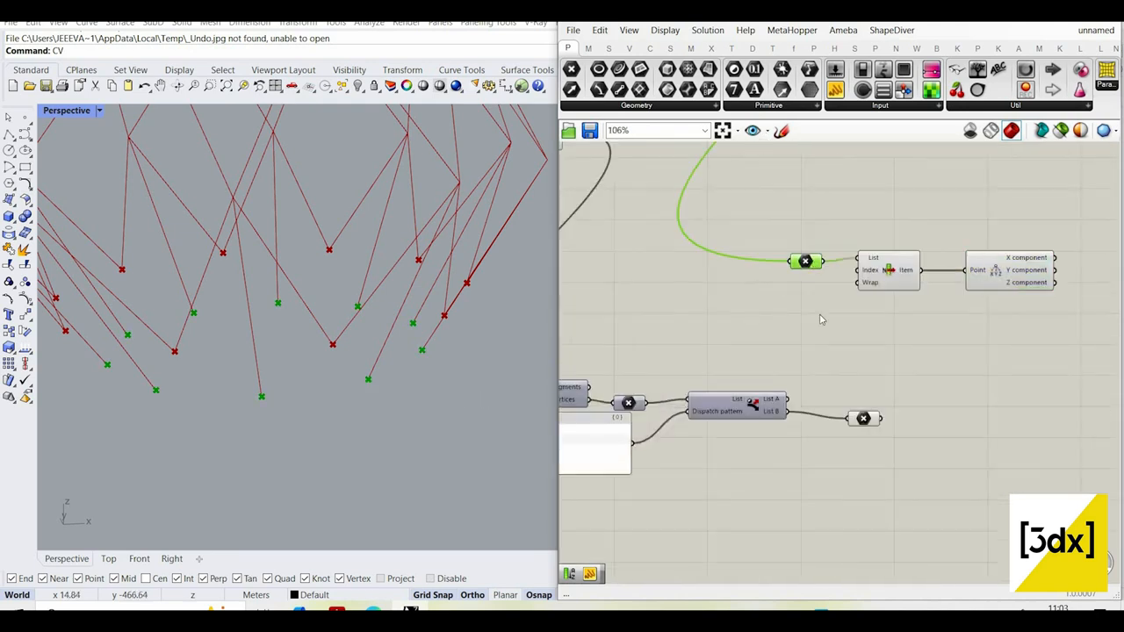
{"action": "right_click_drag", "start_coordinate": [964, 312], "coordinate": [884, 281]}
{"action": "left_click_drag", "start_coordinate": [964, 306], "coordinate": [845, 335]}
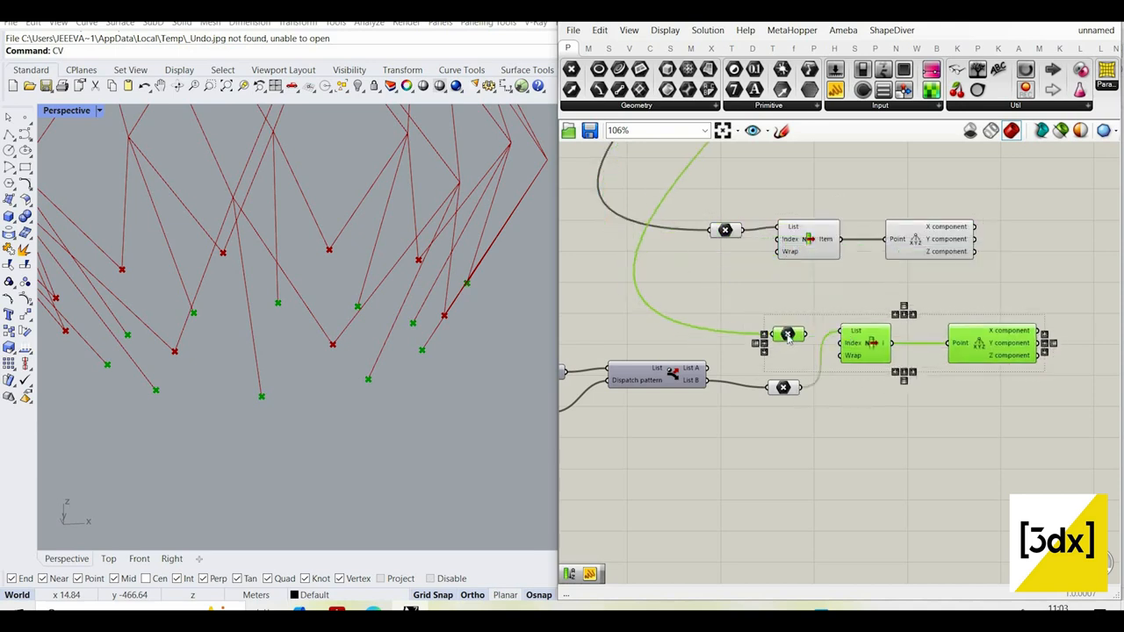
- Delete only the duplicated Point container, keeping the copied List Item and Deconstruct components
{"action": "key", "text": "Delete"}
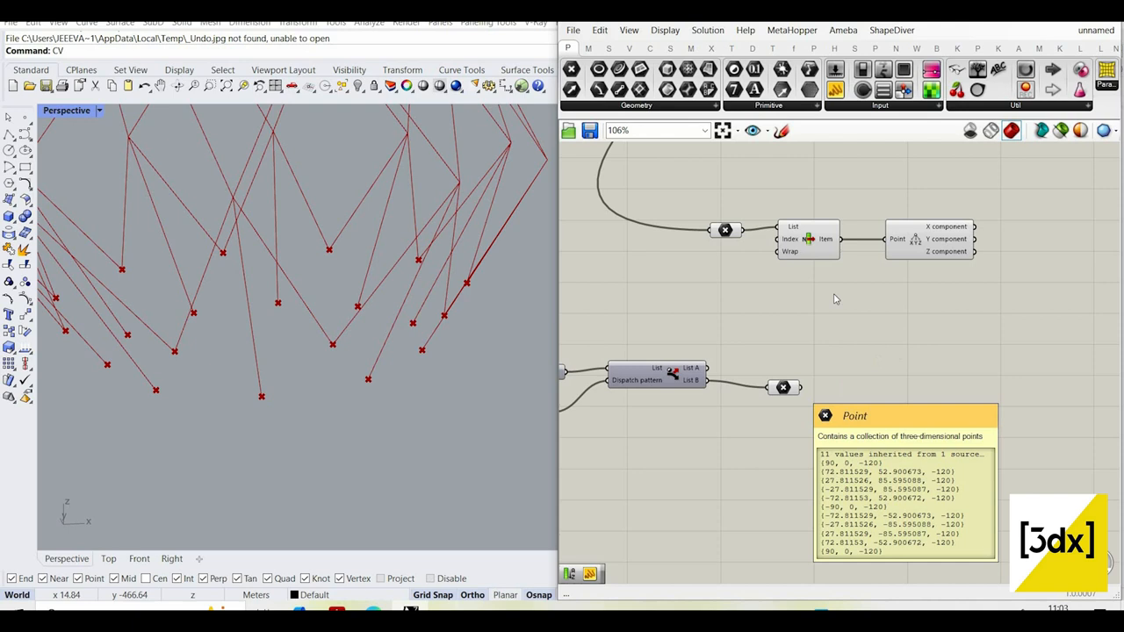
{"action": "key", "text": "ctrl+z"}
{"action": "left_click", "coordinate": [796, 397]}
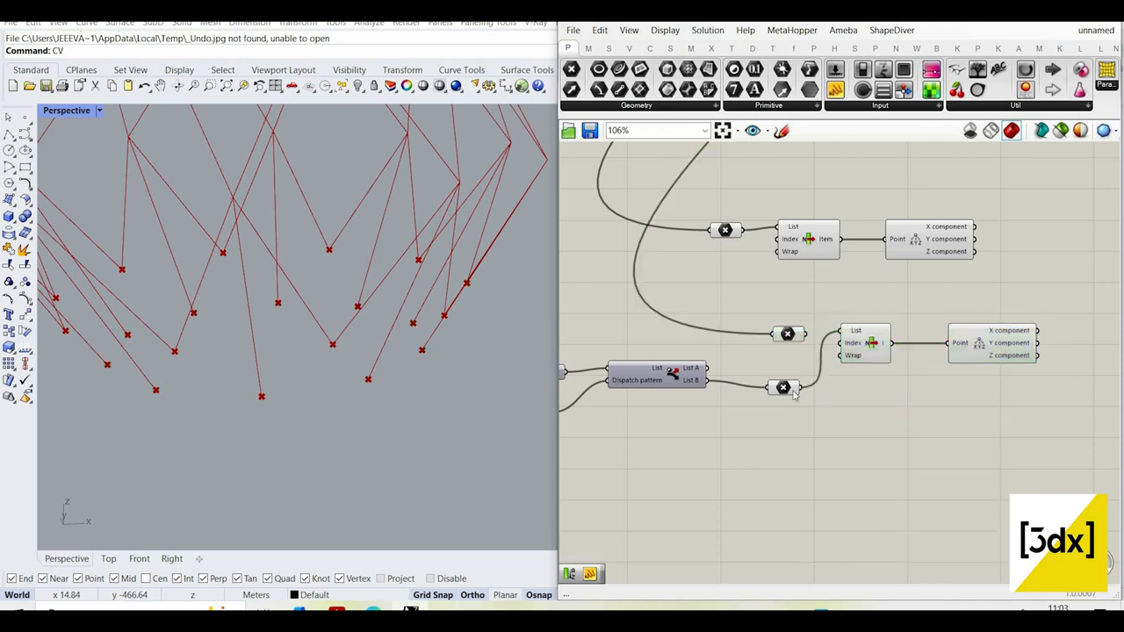
{"action": "left_click", "coordinate": [787, 333]}
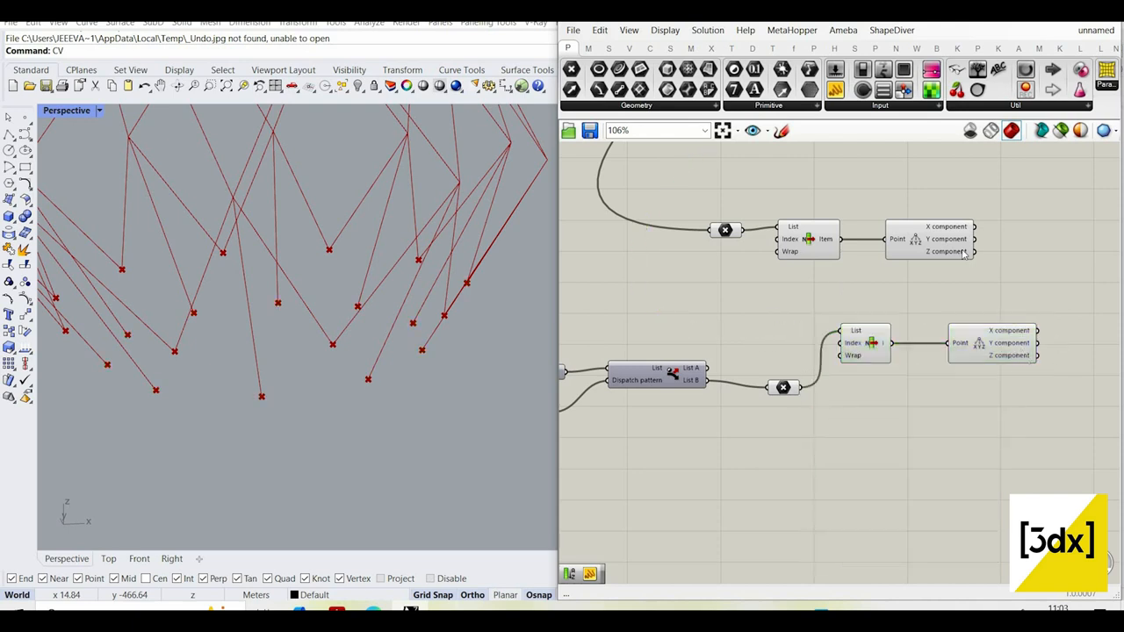
- Add a Subtraction component with the leg-end Z component as A and the List B vertex Z component as B
{"action": "mouse_move", "coordinate": [965, 254]}
{"action": "right_click_drag", "start_coordinate": [1007, 288], "coordinate": [942, 277]}
{"action": "double_click", "coordinate": [1006, 281]}
{"action": "type", "text": "sun"}
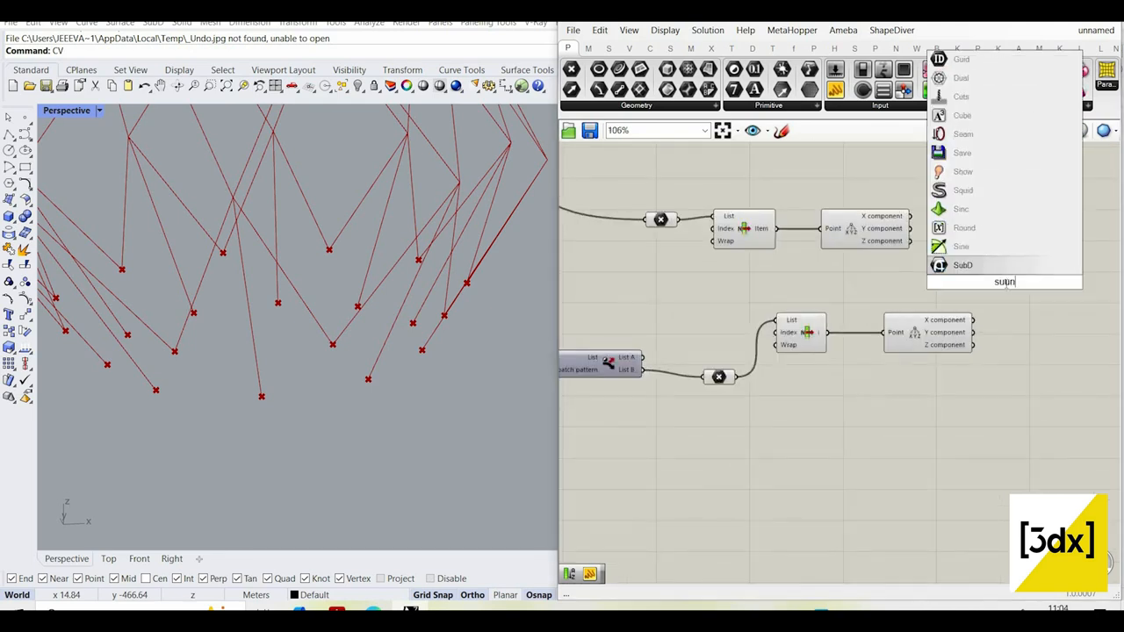
{"action": "key", "text": "BackSpace"}
{"action": "type", "text": "btr"}
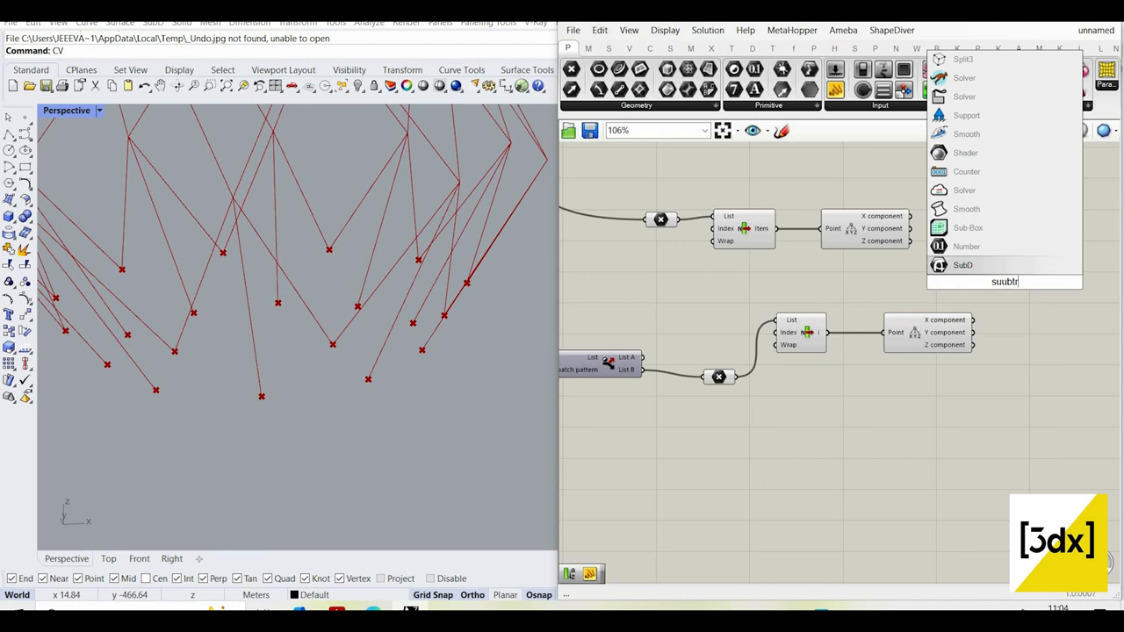
{"action": "type", "text": "ac"}
{"action": "left_click", "coordinate": [966, 211]}
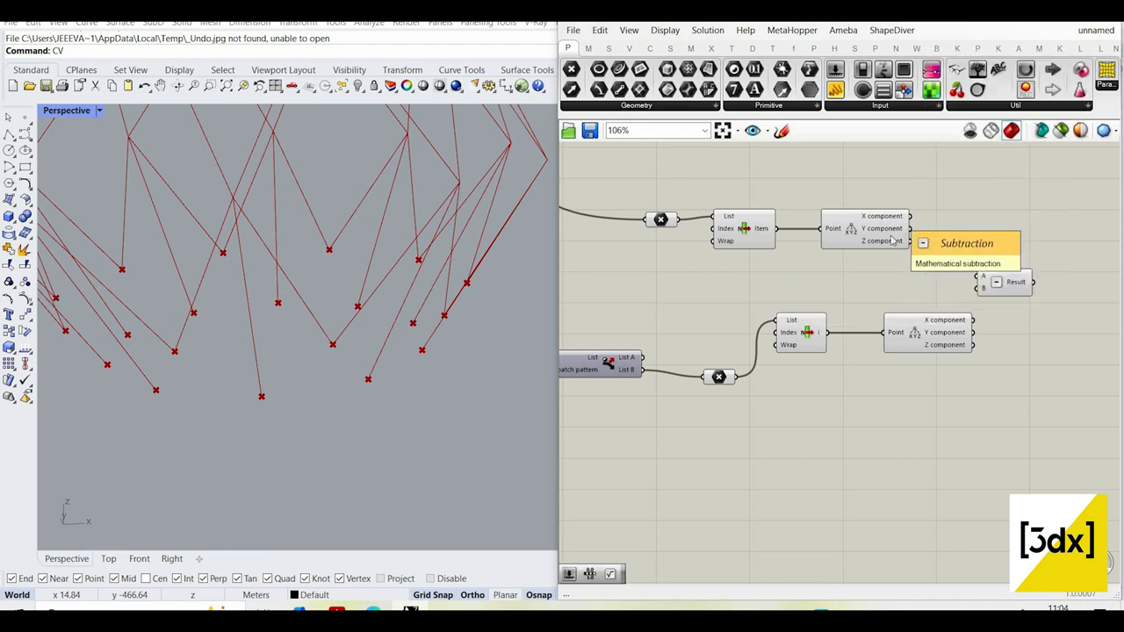
{"action": "scroll", "coordinate": [948, 259], "scroll_direction": "up", "scroll_amount": 2}
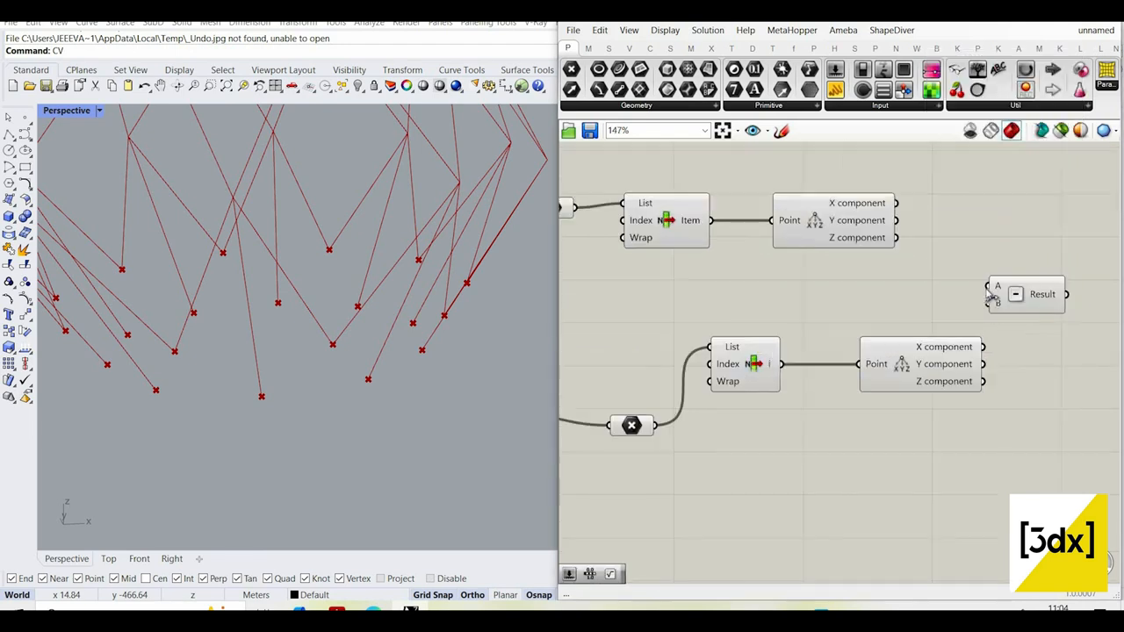
{"action": "left_click", "coordinate": [1046, 297]}
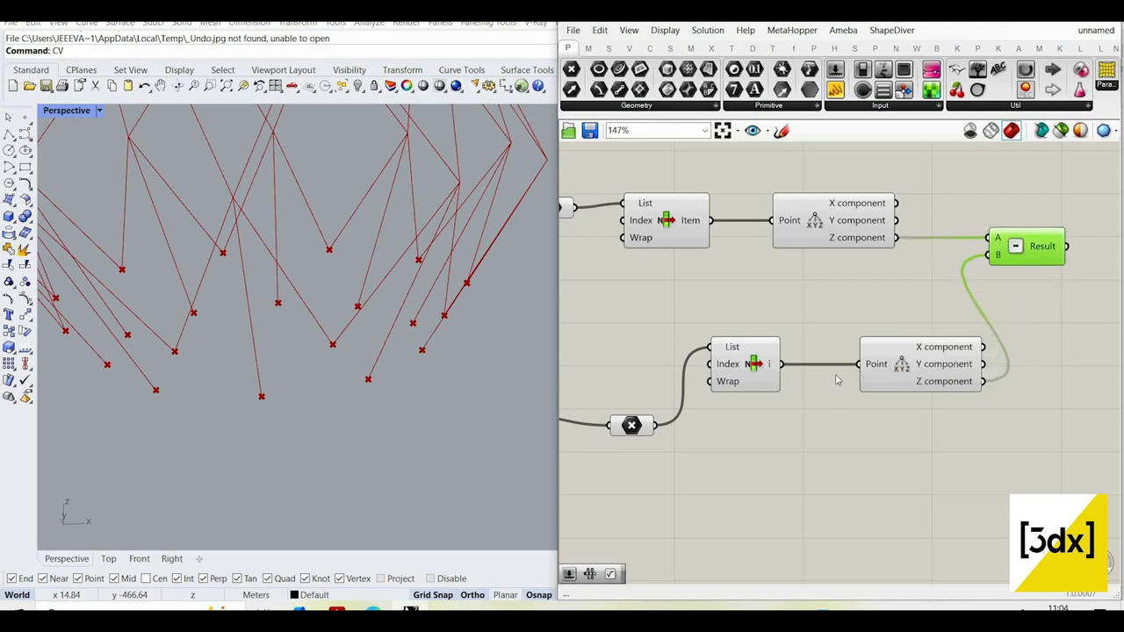
- Add a Move component beyond the Subtraction component
{"action": "scroll", "coordinate": [1024, 299], "scroll_direction": "down", "scroll_amount": 3}
{"action": "scroll", "coordinate": [1019, 299], "scroll_direction": "up", "scroll_amount": 1}
{"action": "double_click", "coordinate": [1020, 299]}
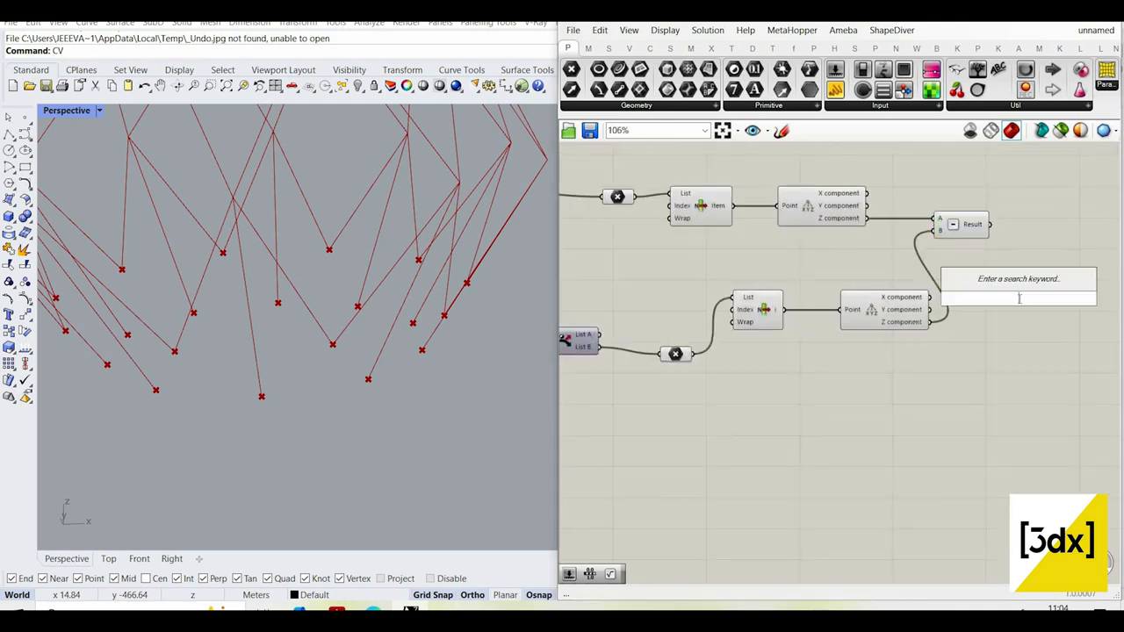
{"action": "type", "text": "move"}
{"action": "key", "text": "Return"}
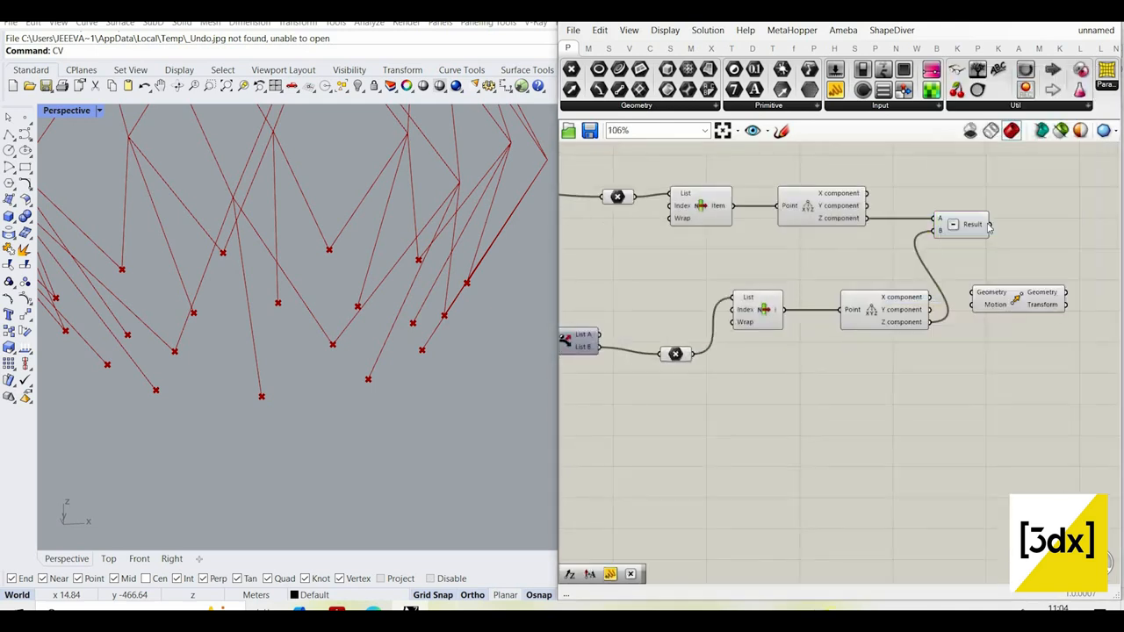
- Add a Unit Z vector component below the Move component
{"action": "double_click", "coordinate": [970, 394]}
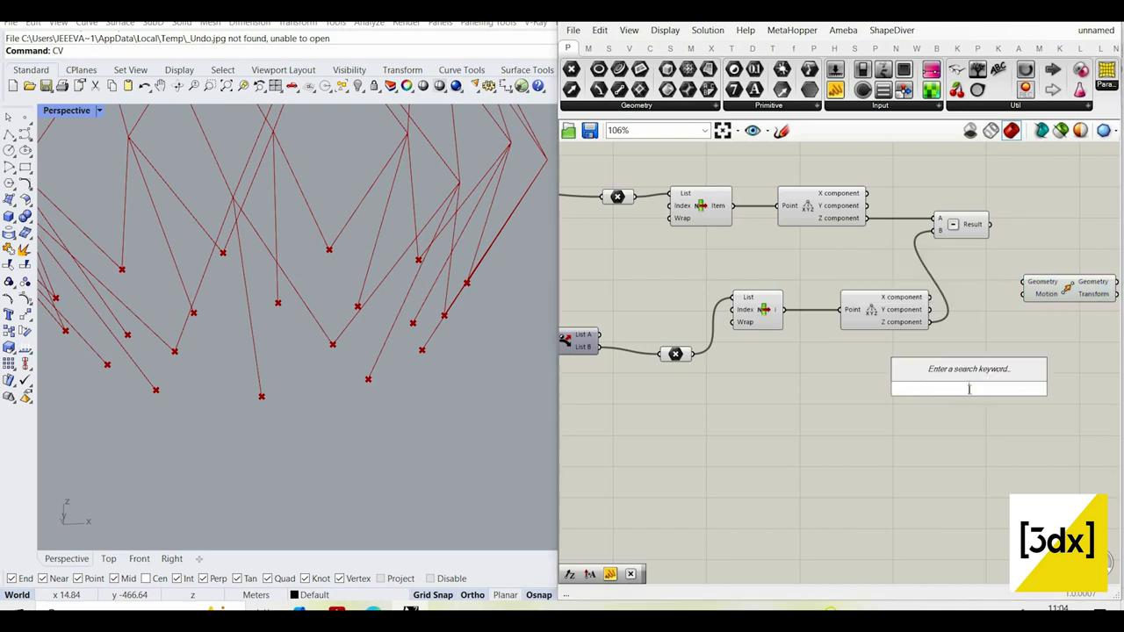
{"action": "type", "text": "unit z"}
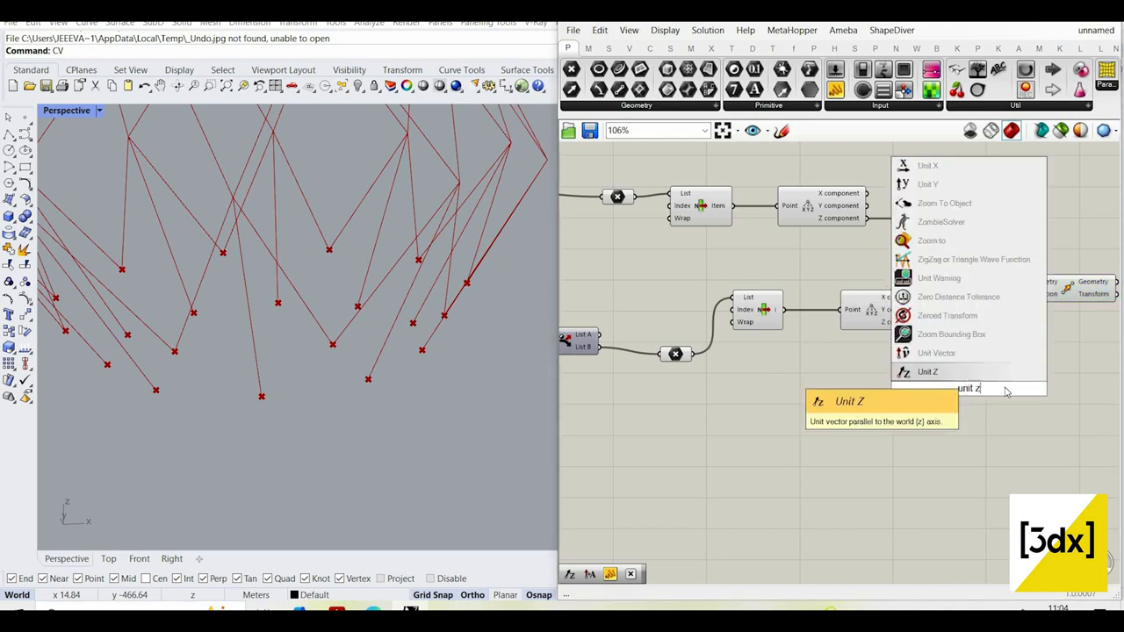
{"action": "key", "text": "Return"}
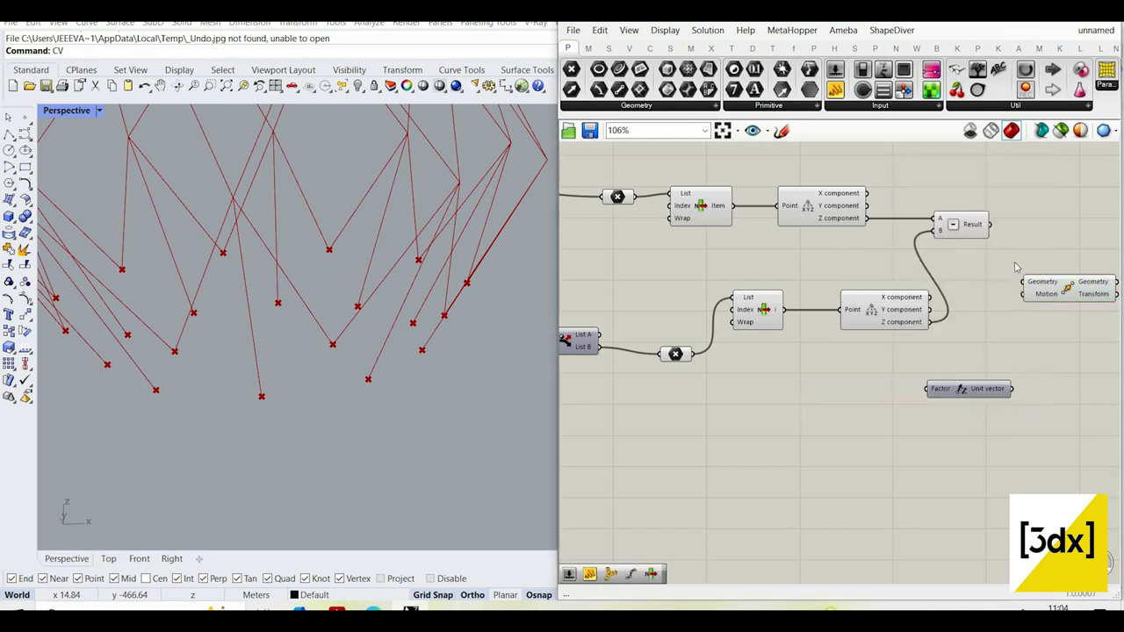
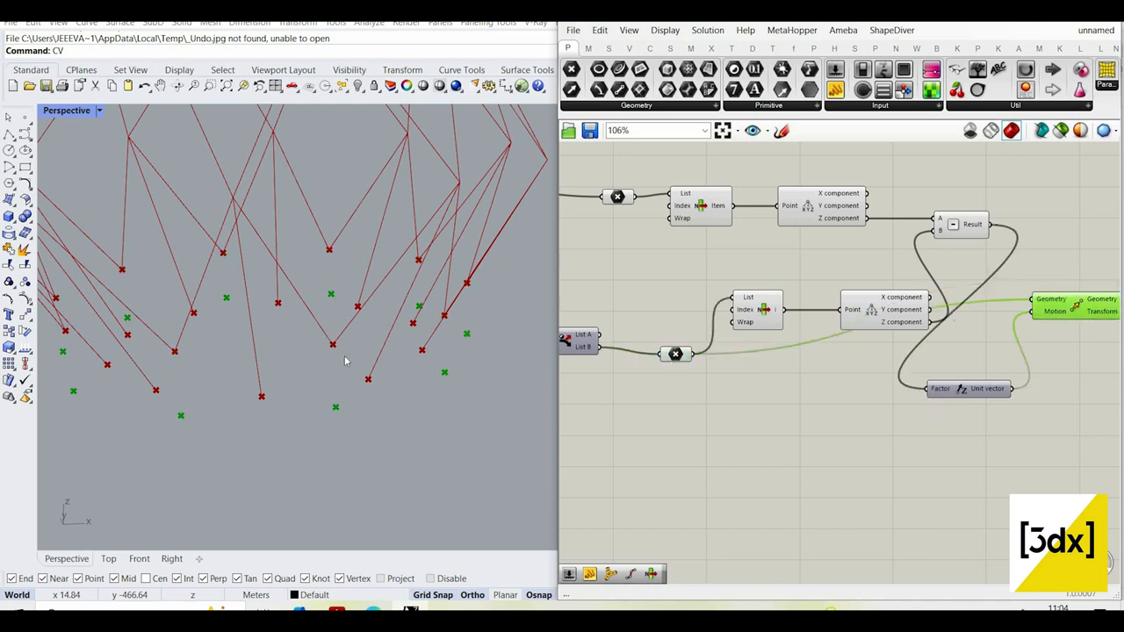
- Turn off the preview of both List Item and Deconstruct components and the Subtraction component
{"action": "scroll", "coordinate": [399, 323], "scroll_direction": "down", "scroll_amount": 10}
{"action": "scroll", "coordinate": [403, 323], "scroll_direction": "up", "scroll_amount": 8}
{"action": "right_click_drag", "start_coordinate": [403, 324], "coordinate": [463, 263]}
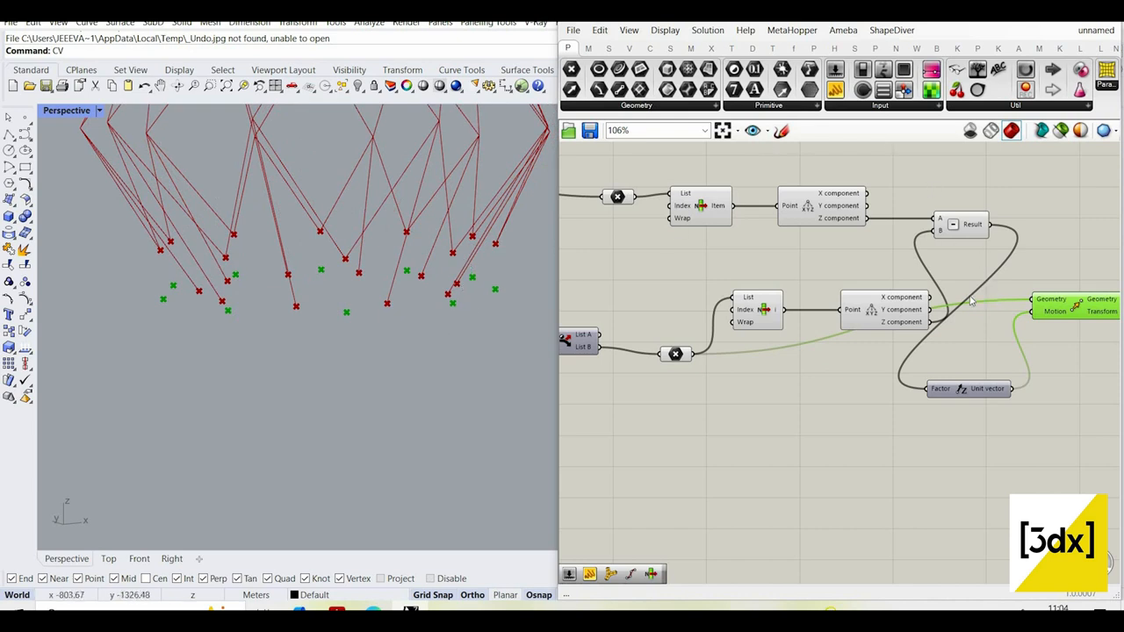
{"action": "scroll", "coordinate": [971, 301], "scroll_direction": "down", "scroll_amount": 2}
{"action": "left_click_drag", "start_coordinate": [718, 349], "coordinate": [964, 191]}
{"action": "right_click", "coordinate": [874, 208]}
{"action": "scroll", "coordinate": [879, 262], "scroll_direction": "down", "scroll_amount": 2}
{"action": "scroll", "coordinate": [770, 341], "scroll_direction": "up", "scroll_amount": 2}
{"action": "right_click_drag", "start_coordinate": [769, 341], "coordinate": [590, 336]}
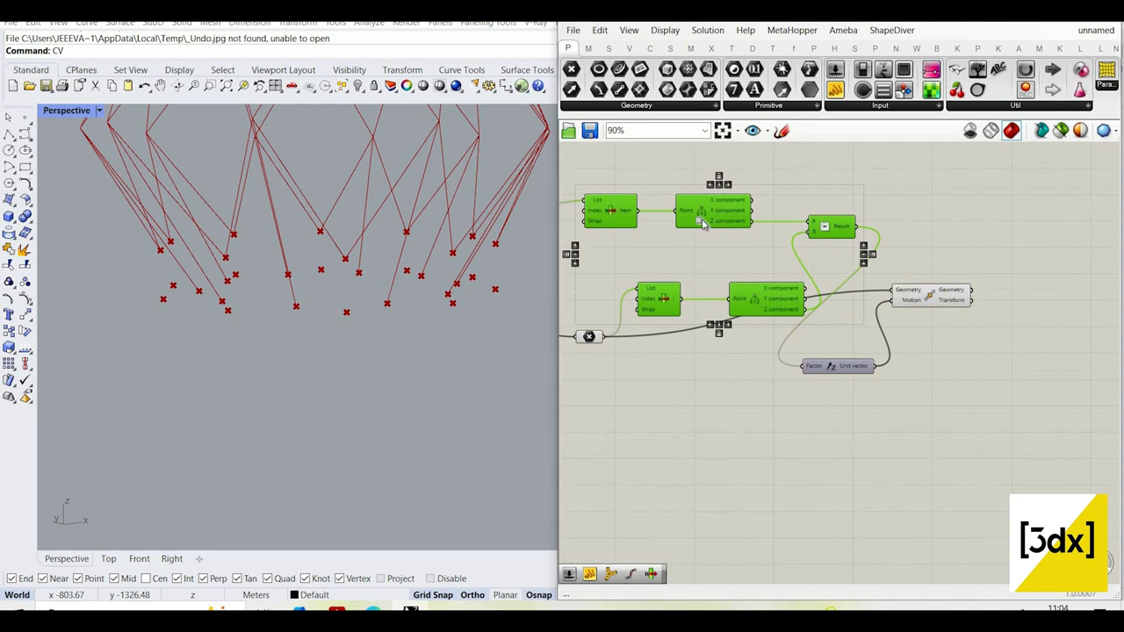
- Turn off the preview of the Dispatch component, the two neighbouring Point containers and the upper List Item
{"action": "right_click_drag", "start_coordinate": [638, 148], "coordinate": [821, 173]}
{"action": "left_click_drag", "start_coordinate": [710, 395], "coordinate": [849, 190]}
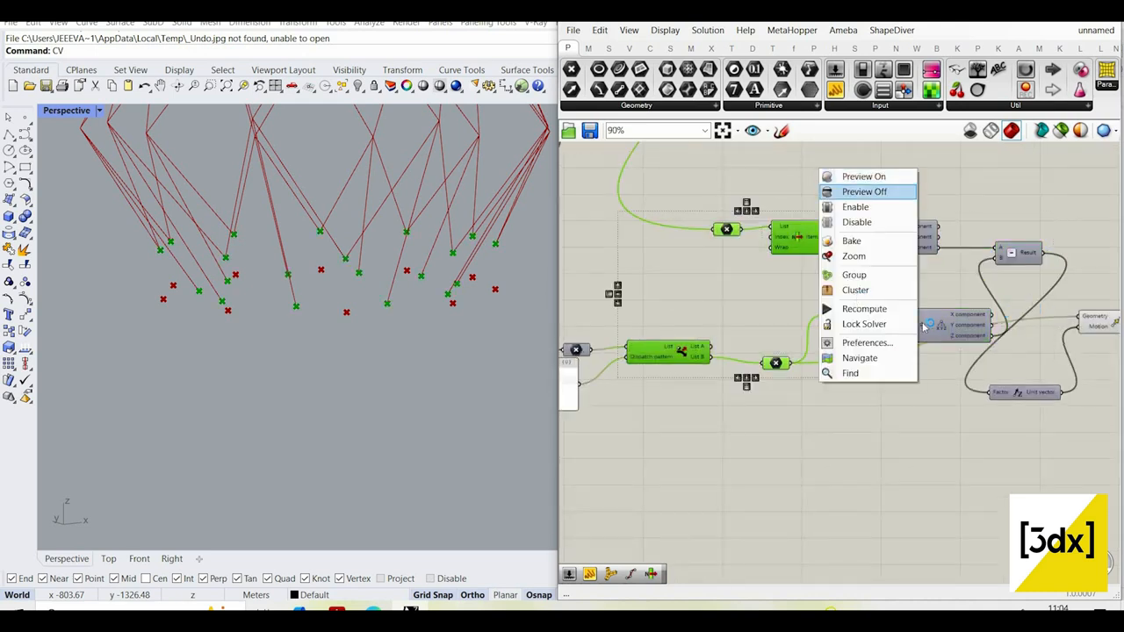
{"action": "left_click", "coordinate": [866, 190]}
- Add a Line component running from the moved points to the Point container holding the List B vertices
{"action": "scroll", "coordinate": [1034, 311], "scroll_direction": "down", "scroll_amount": 1}
{"action": "right_click_drag", "start_coordinate": [1034, 310], "coordinate": [839, 271]}
{"action": "scroll", "coordinate": [981, 344], "scroll_direction": "up", "scroll_amount": 1}
{"action": "double_click", "coordinate": [981, 343]}
{"action": "type", "text": "line"}
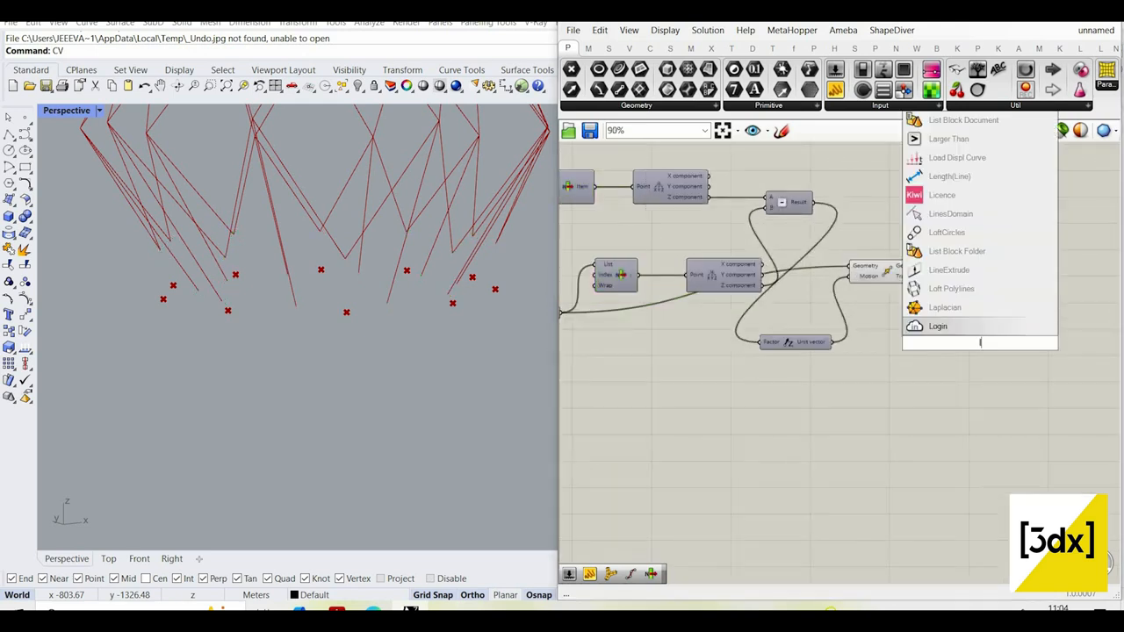
{"action": "left_click", "coordinate": [920, 307]}
{"action": "scroll", "coordinate": [985, 346], "scroll_direction": "up", "scroll_amount": 2}
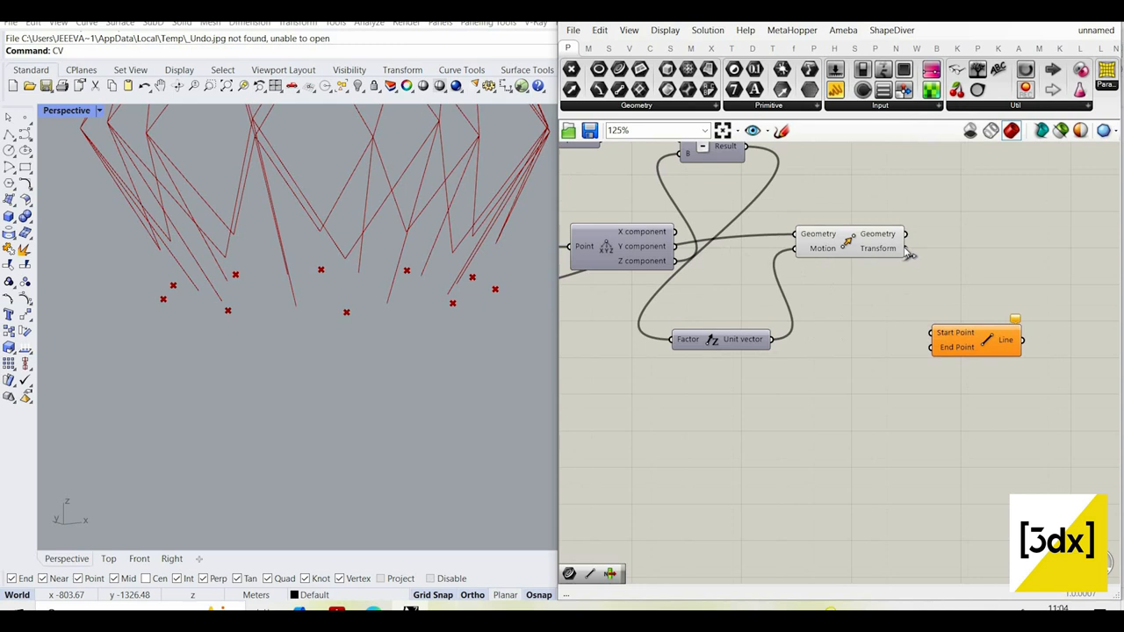
{"action": "scroll", "coordinate": [994, 332], "scroll_direction": "down", "scroll_amount": 5}
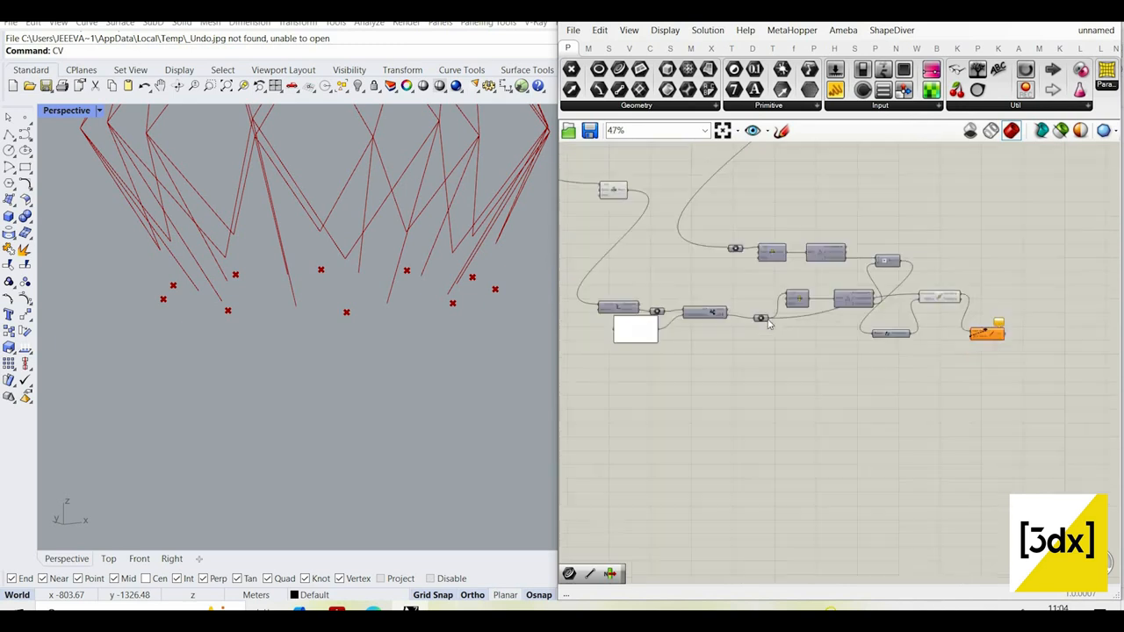
{"action": "scroll", "coordinate": [994, 336], "scroll_direction": "up", "scroll_amount": 3}
{"action": "left_click", "coordinate": [992, 332]}
{"action": "left_click_drag", "start_coordinate": [1012, 337], "coordinate": [940, 246]}
- Feed the new lines into the pipe component's Curves input and turn on the pipe preview
{"action": "scroll", "coordinate": [1006, 362], "scroll_direction": "down", "scroll_amount": 10}
{"action": "scroll", "coordinate": [942, 251], "scroll_direction": "up", "scroll_amount": 8}
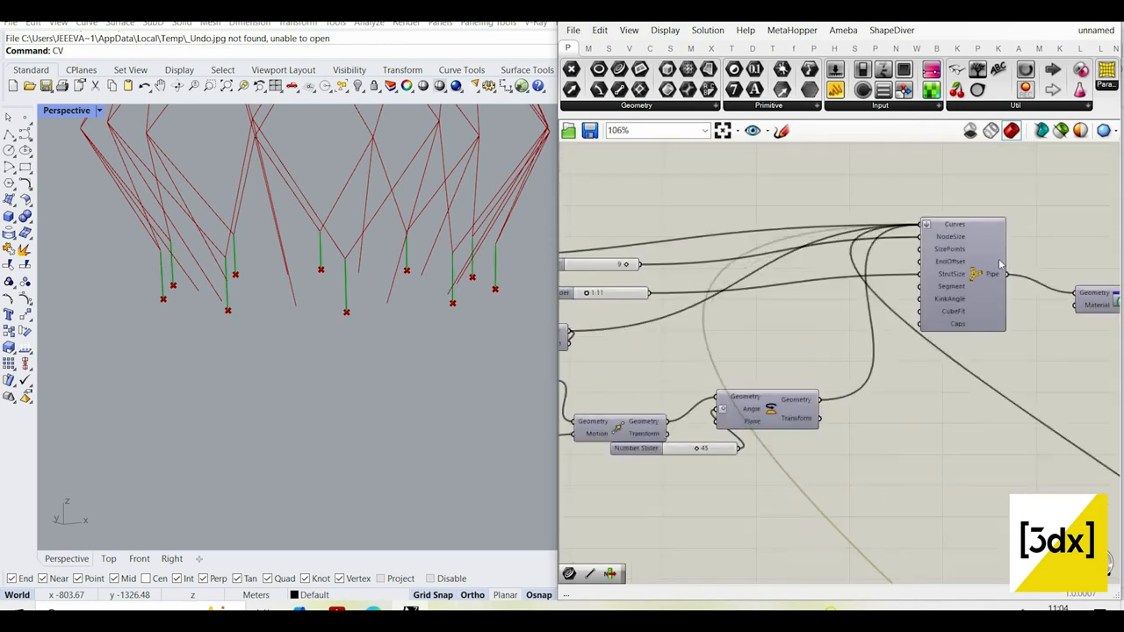
{"action": "scroll", "coordinate": [861, 255], "scroll_direction": "down", "scroll_amount": 4}
{"action": "scroll", "coordinate": [967, 267], "scroll_direction": "up", "scroll_amount": 3}
{"action": "left_click", "coordinate": [860, 253]}
{"action": "middle_click", "coordinate": [964, 211]}
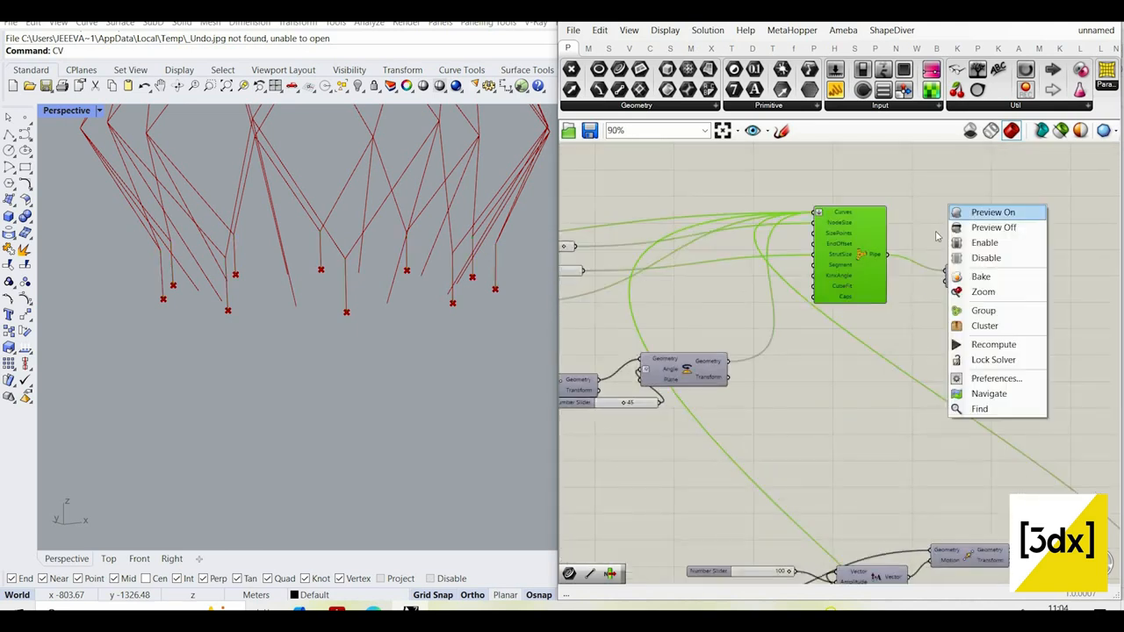
{"action": "left_click", "coordinate": [973, 213]}
{"action": "scroll", "coordinate": [354, 334], "scroll_direction": "down", "scroll_amount": 6}
{"action": "right_click_drag", "start_coordinate": [330, 338], "coordinate": [364, 220]}
- Turn off the preview of the whole lower component cluster that builds the additional legs
{"action": "scroll", "coordinate": [984, 352], "scroll_direction": "down", "scroll_amount": 8}
{"action": "right_click_drag", "start_coordinate": [975, 457], "coordinate": [914, 403]}
{"action": "scroll", "coordinate": [810, 399], "scroll_direction": "up", "scroll_amount": 1}
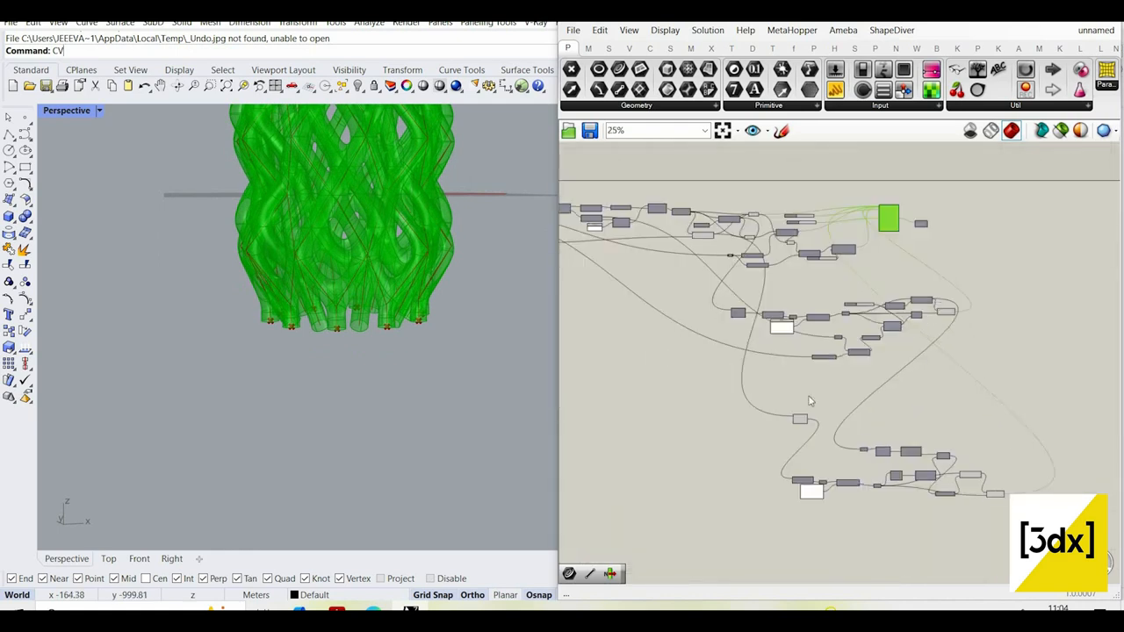
{"action": "left_click_drag", "start_coordinate": [710, 365], "coordinate": [1013, 509]}
{"action": "left_click_drag", "start_coordinate": [973, 406], "coordinate": [995, 400]}
{"action": "right_click", "coordinate": [997, 412]}
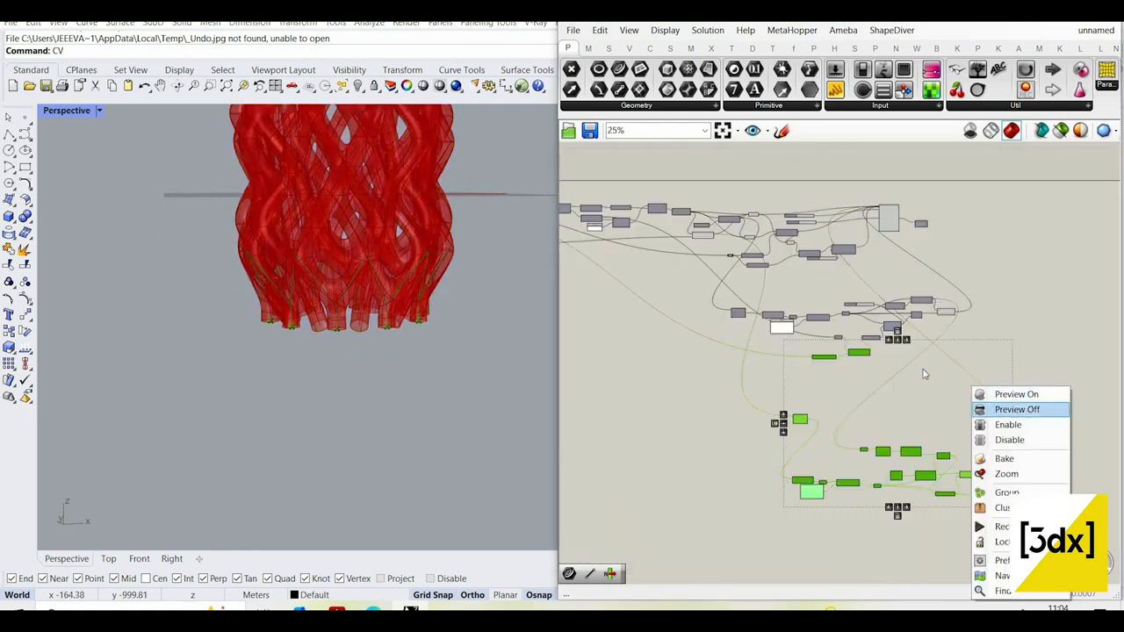
{"action": "left_click", "coordinate": [1010, 406]}
{"action": "right_click_drag", "start_coordinate": [396, 305], "coordinate": [421, 301]}
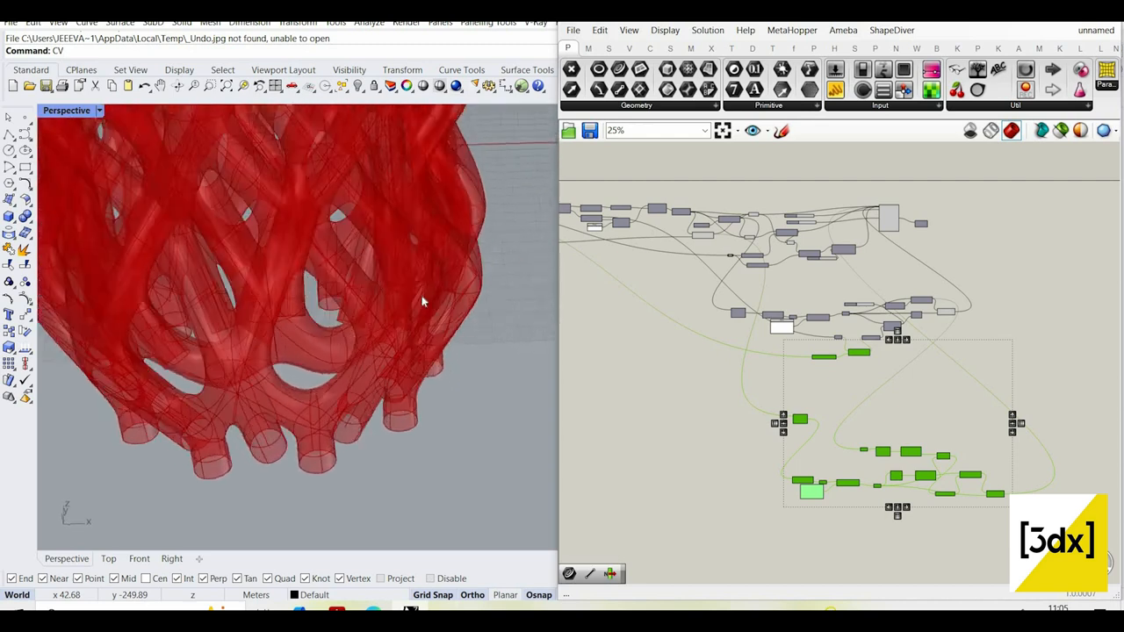
- Hide the pipe component's own preview and turn on the preview of the connected Custom Preview component
{"action": "scroll", "coordinate": [422, 301], "scroll_direction": "down", "scroll_amount": 7}
{"action": "scroll", "coordinate": [915, 236], "scroll_direction": "up", "scroll_amount": 6}
{"action": "left_click", "coordinate": [918, 224]}
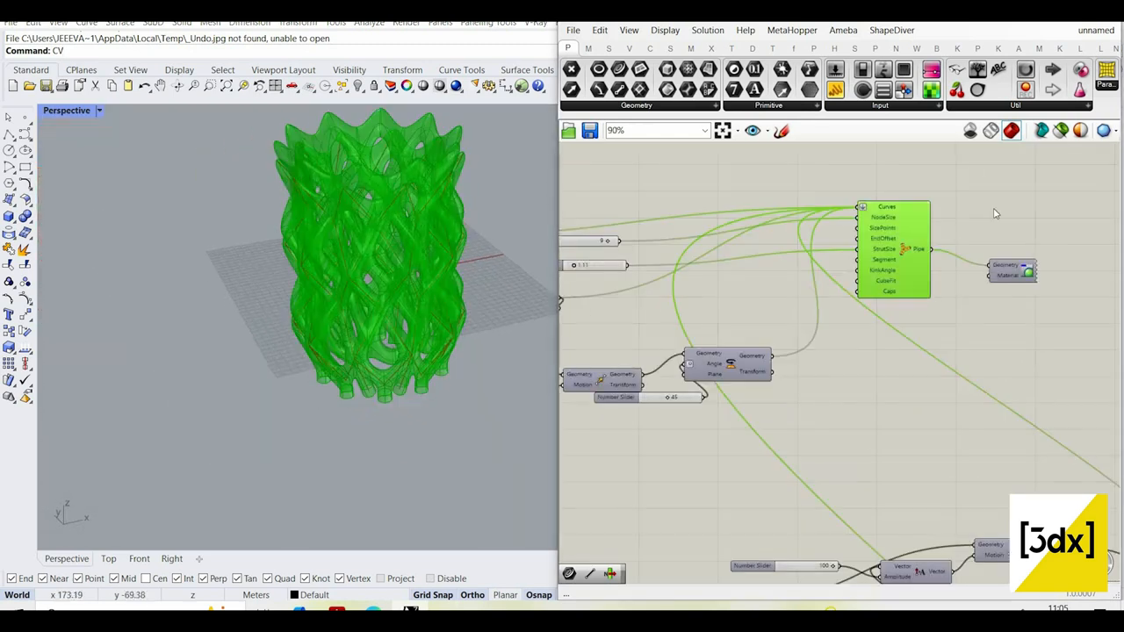
{"action": "middle_click", "coordinate": [994, 210]}
{"action": "left_click", "coordinate": [1023, 227]}
{"action": "scroll", "coordinate": [966, 191], "scroll_direction": "up", "scroll_amount": 3}
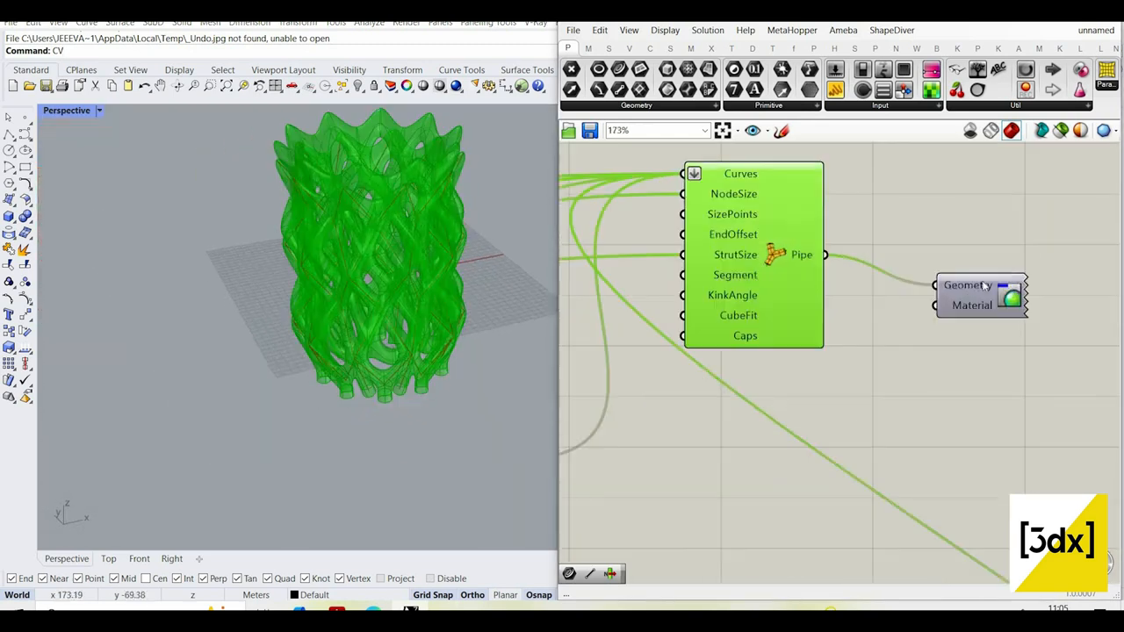
{"action": "middle_click", "coordinate": [985, 285]}
{"action": "left_click", "coordinate": [1006, 200]}
{"action": "middle_click", "coordinate": [1050, 302]}
{"action": "left_click", "coordinate": [1036, 203]}
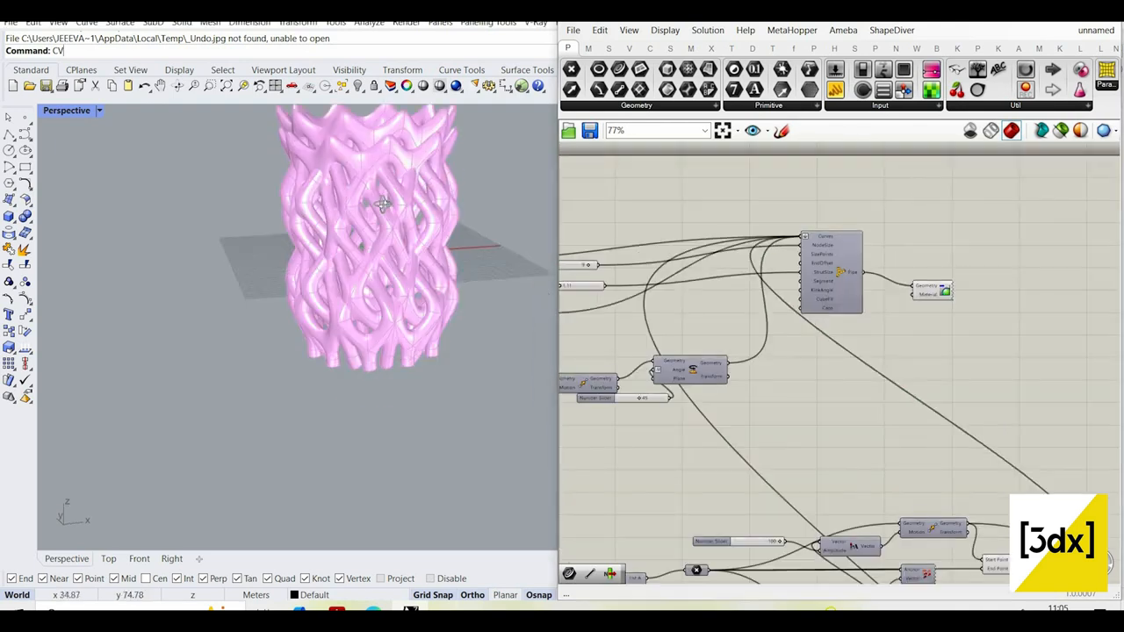
- Examine the shaded pipe frame and its leg ends up close and from several angles
{"action": "right_click_drag", "start_coordinate": [376, 200], "coordinate": [384, 314]}
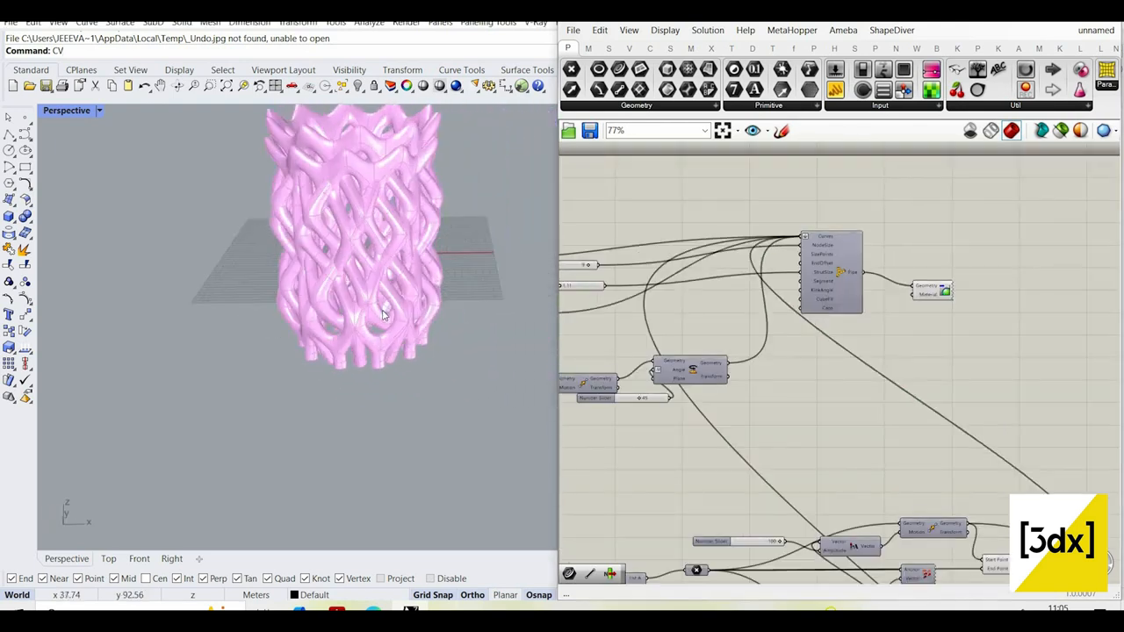
{"action": "scroll", "coordinate": [384, 314], "scroll_direction": "up", "scroll_amount": 6}
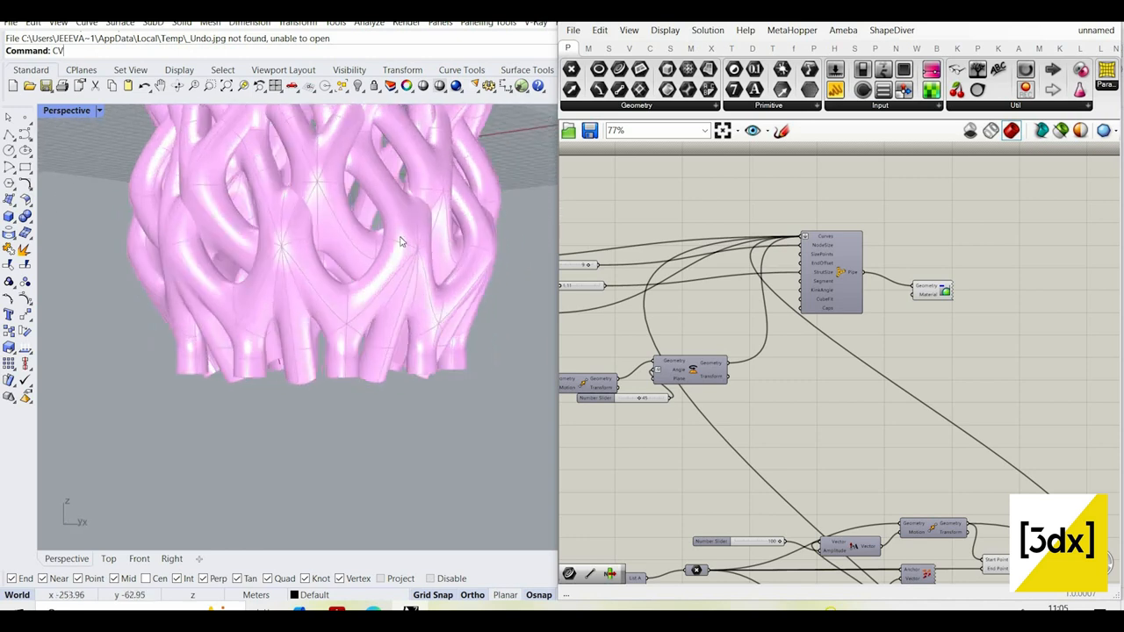
{"action": "right_click_drag", "start_coordinate": [400, 241], "coordinate": [414, 263]}
{"action": "scroll", "coordinate": [413, 264], "scroll_direction": "down", "scroll_amount": 4}
{"action": "right_click_drag", "start_coordinate": [454, 191], "coordinate": [544, 281]}
- Temporarily preview the Point container feeding the Dispatch list, check its points on the frame, and hide it again
{"action": "scroll", "coordinate": [865, 368], "scroll_direction": "down", "scroll_amount": 8}
{"action": "scroll", "coordinate": [821, 415], "scroll_direction": "up", "scroll_amount": 4}
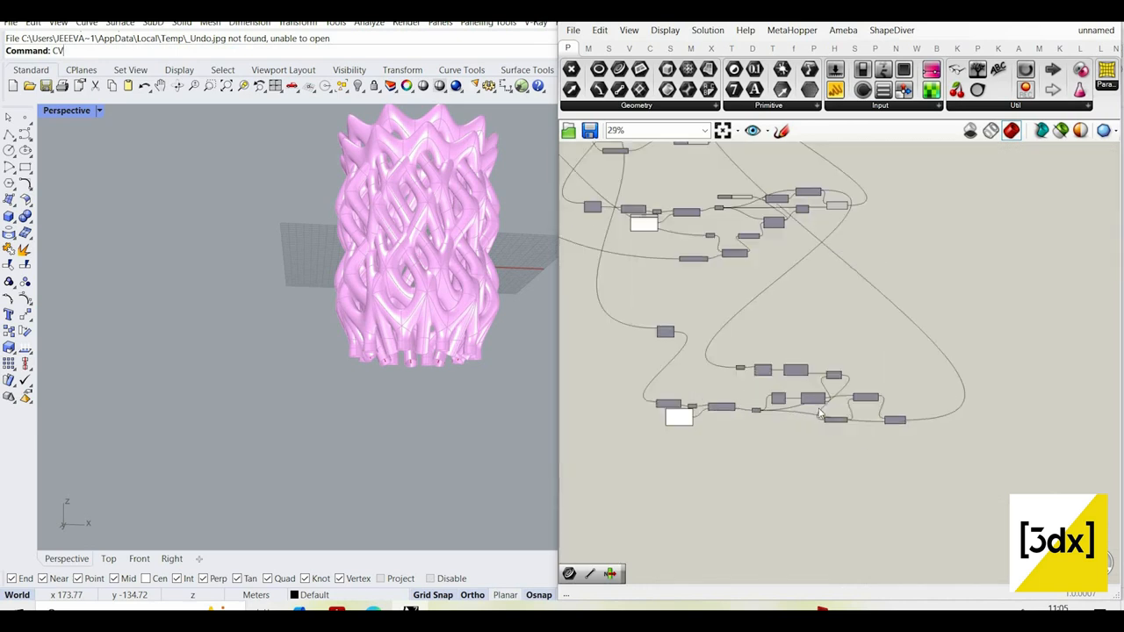
{"action": "scroll", "coordinate": [821, 414], "scroll_direction": "up", "scroll_amount": 5}
{"action": "left_click", "coordinate": [760, 376]}
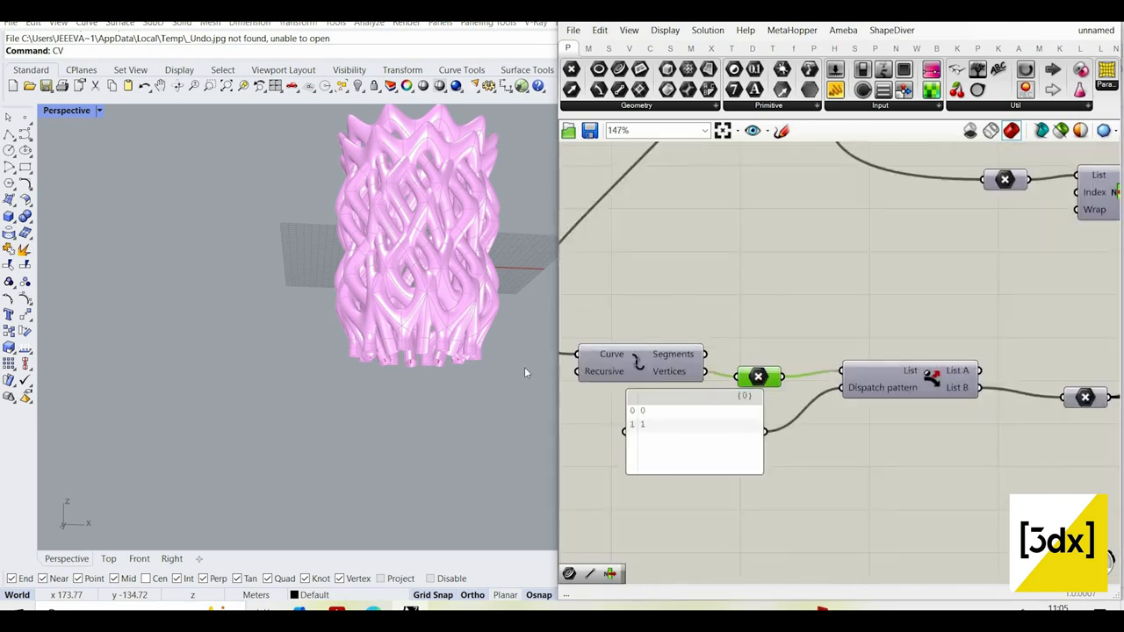
{"action": "right_click", "coordinate": [772, 304]}
{"action": "left_click", "coordinate": [796, 313]}
{"action": "right_click_drag", "start_coordinate": [426, 381], "coordinate": [439, 411]}
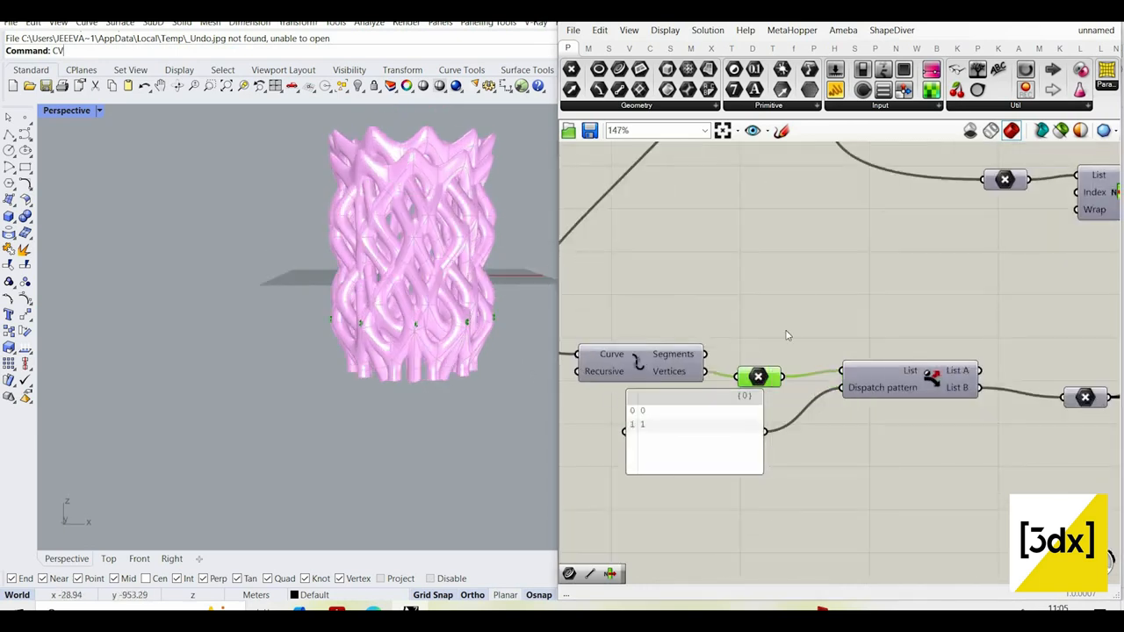
{"action": "right_click", "coordinate": [831, 314]}
{"action": "left_click", "coordinate": [830, 311]}
{"action": "scroll", "coordinate": [878, 369], "scroll_direction": "down", "scroll_amount": 3}
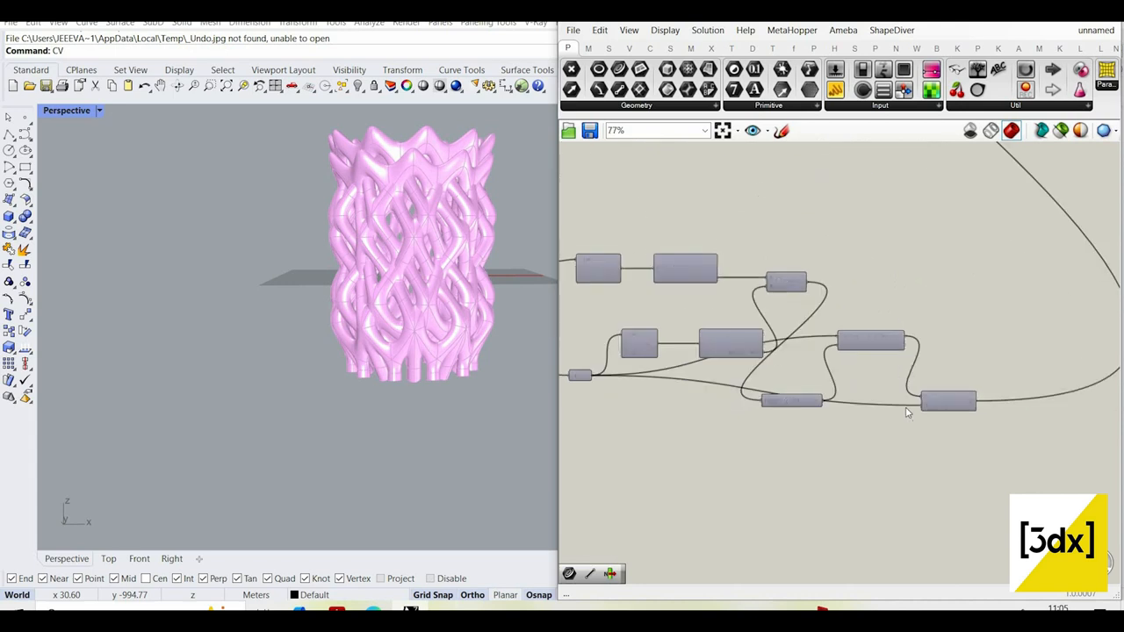
{"action": "scroll", "coordinate": [975, 400], "scroll_direction": "up", "scroll_amount": 4}
{"action": "left_click", "coordinate": [893, 404]}
{"action": "scroll", "coordinate": [966, 316], "scroll_direction": "down", "scroll_amount": 3}
{"action": "scroll", "coordinate": [975, 303], "scroll_direction": "up", "scroll_amount": 2}
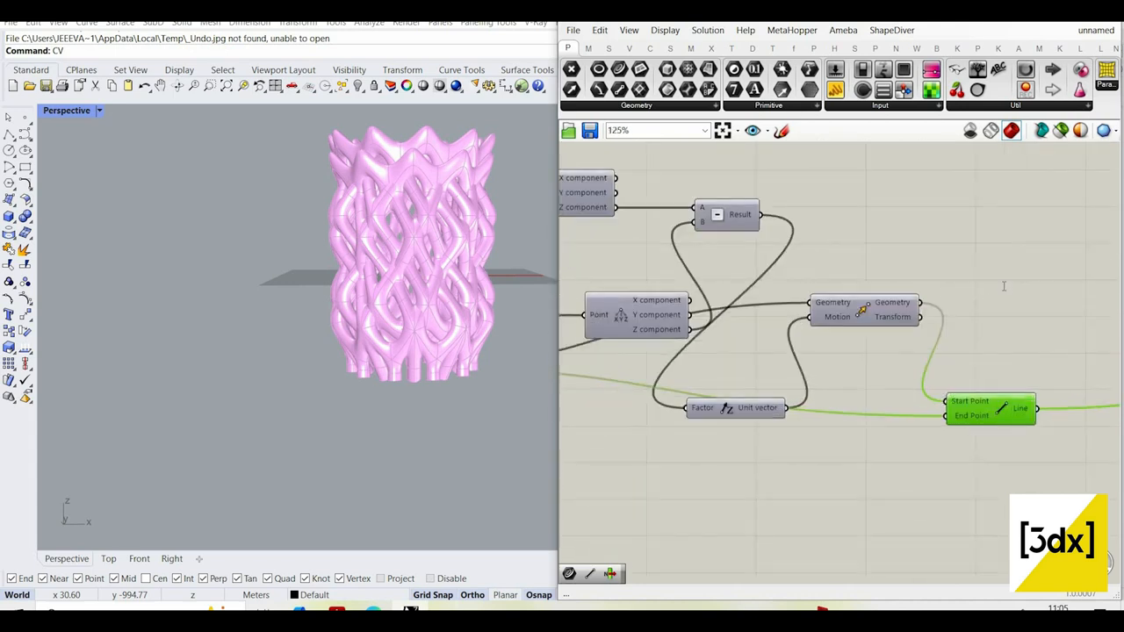
{"action": "double_click", "coordinate": [1004, 286]}
{"action": "type", "text": "pol"}
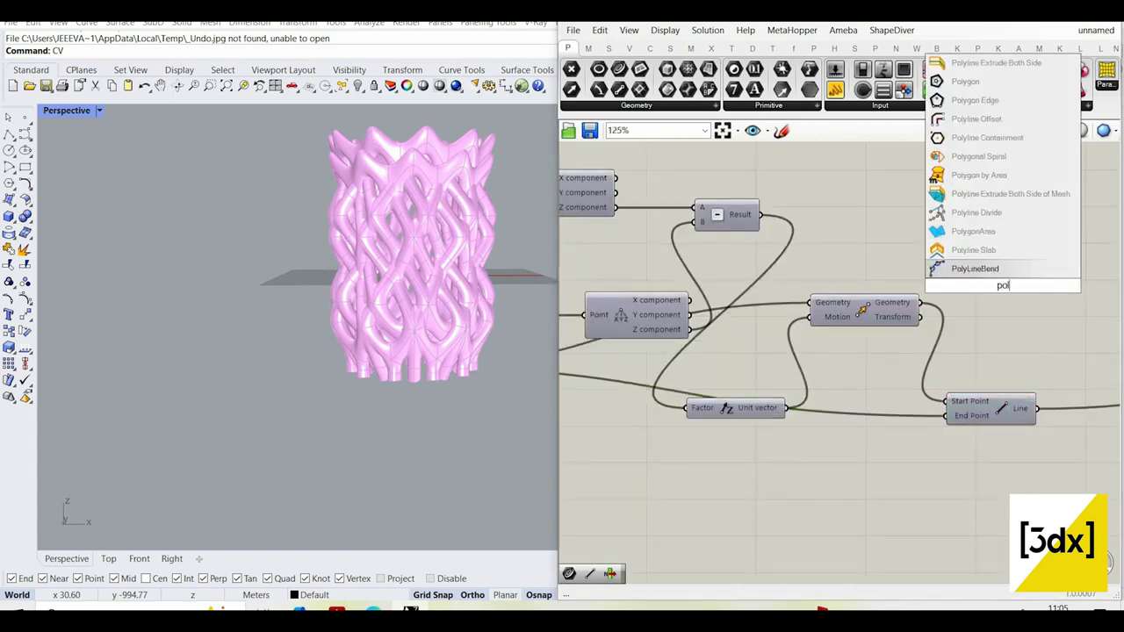
{"action": "type", "text": "yl"}
{"action": "key", "text": "Up"}
{"action": "key", "text": "Up"}
{"action": "key", "text": "Up"}
{"action": "key", "text": "Up"}
{"action": "key", "text": "Up"}
{"action": "key", "text": "Up"}
{"action": "key", "text": "Up"}
{"action": "left_click", "coordinate": [1004, 351]}
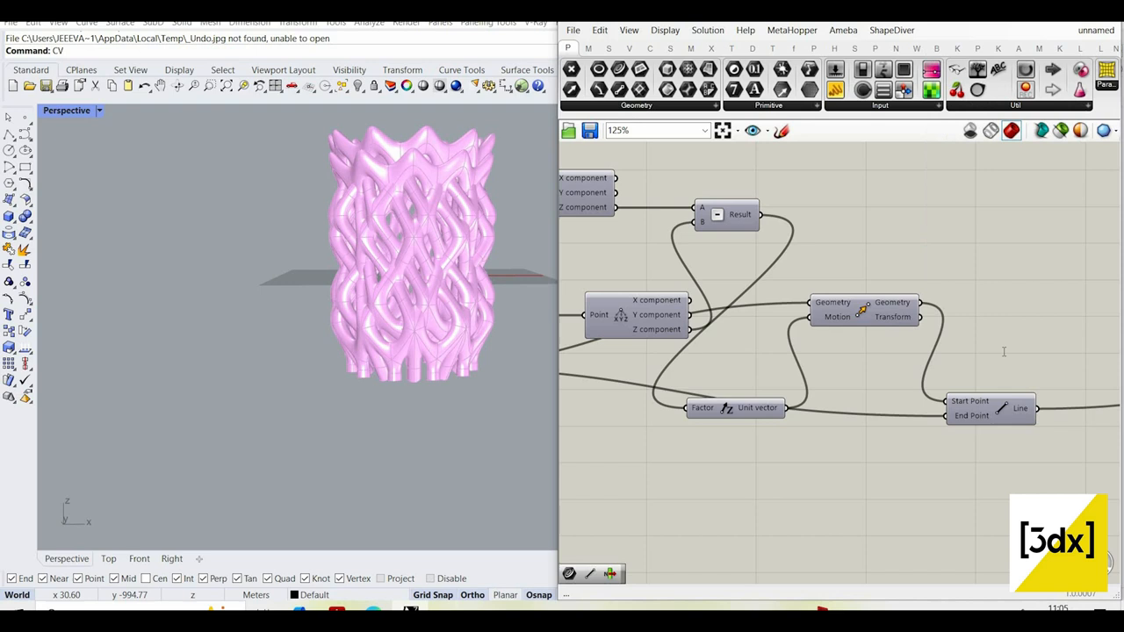
- Add an Interpolate curve component beyond the Move component, using the moved points as its vertices
{"action": "double_click", "coordinate": [1004, 350]}
{"action": "type", "text": "int"}
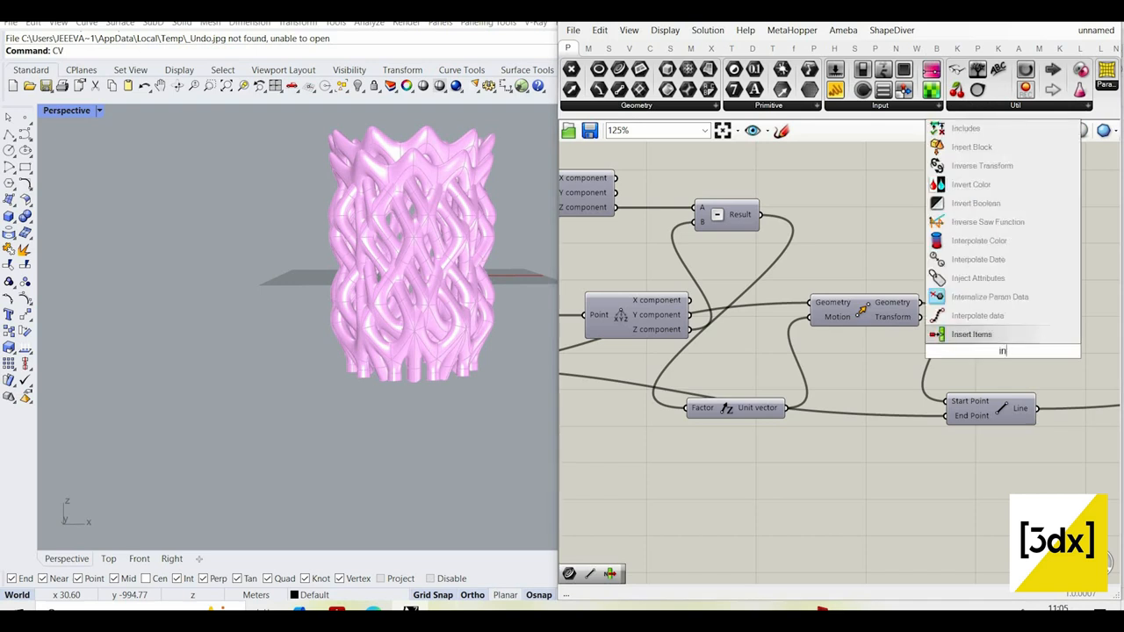
{"action": "type", "text": "er"}
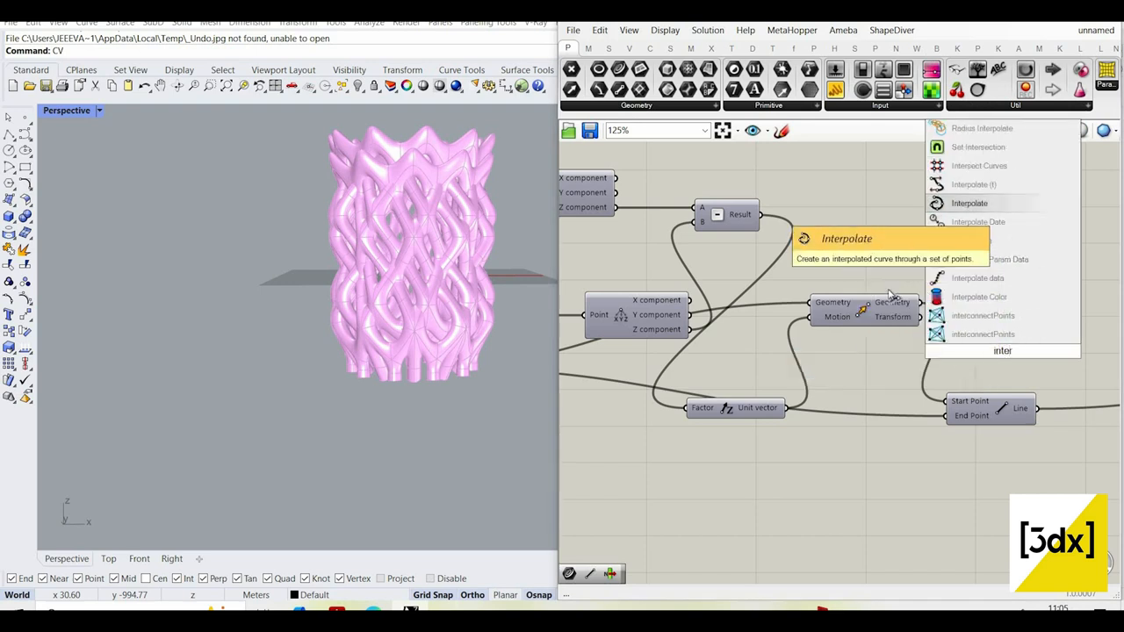
{"action": "left_click", "coordinate": [996, 205]}
{"action": "scroll", "coordinate": [968, 305], "scroll_direction": "up", "scroll_amount": 3}
{"action": "left_click_drag", "start_coordinate": [930, 327], "coordinate": [942, 344]}
{"action": "left_click_drag", "start_coordinate": [1023, 373], "coordinate": [1045, 330]}
{"action": "scroll", "coordinate": [524, 362], "scroll_direction": "up", "scroll_amount": 8}
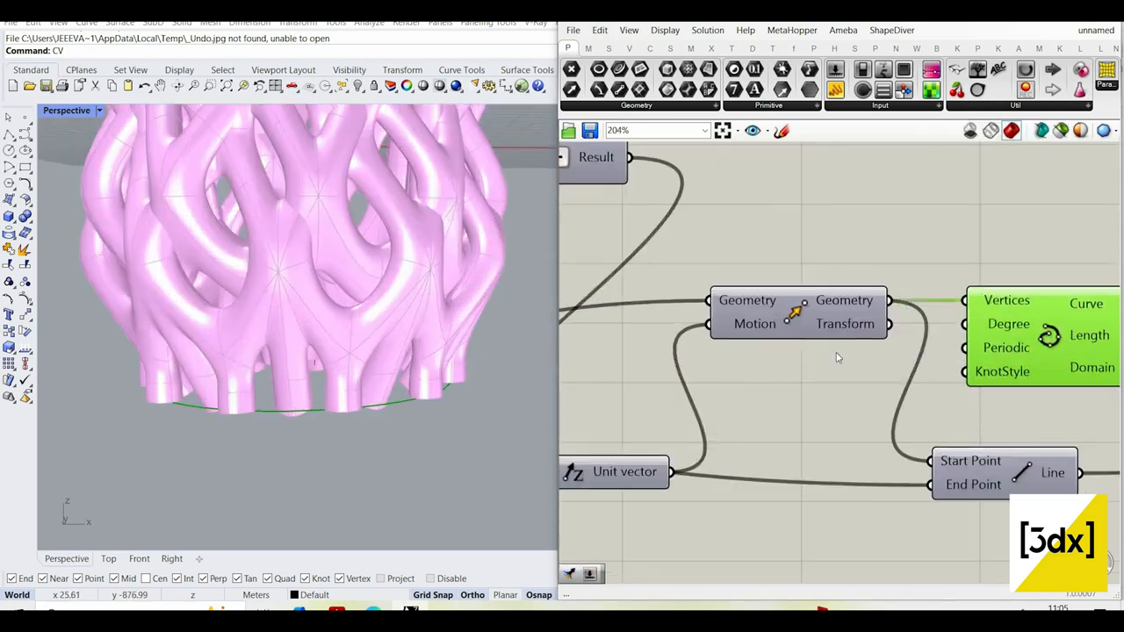
- Add an Offset Curve component beside the Interpolate component and feed it the interpolated curve
{"action": "right_click_drag", "start_coordinate": [492, 362], "coordinate": [444, 417]}
{"action": "scroll", "coordinate": [899, 339], "scroll_direction": "down", "scroll_amount": 5}
{"action": "scroll", "coordinate": [1038, 360], "scroll_direction": "up", "scroll_amount": 3}
{"action": "double_click", "coordinate": [1037, 359]}
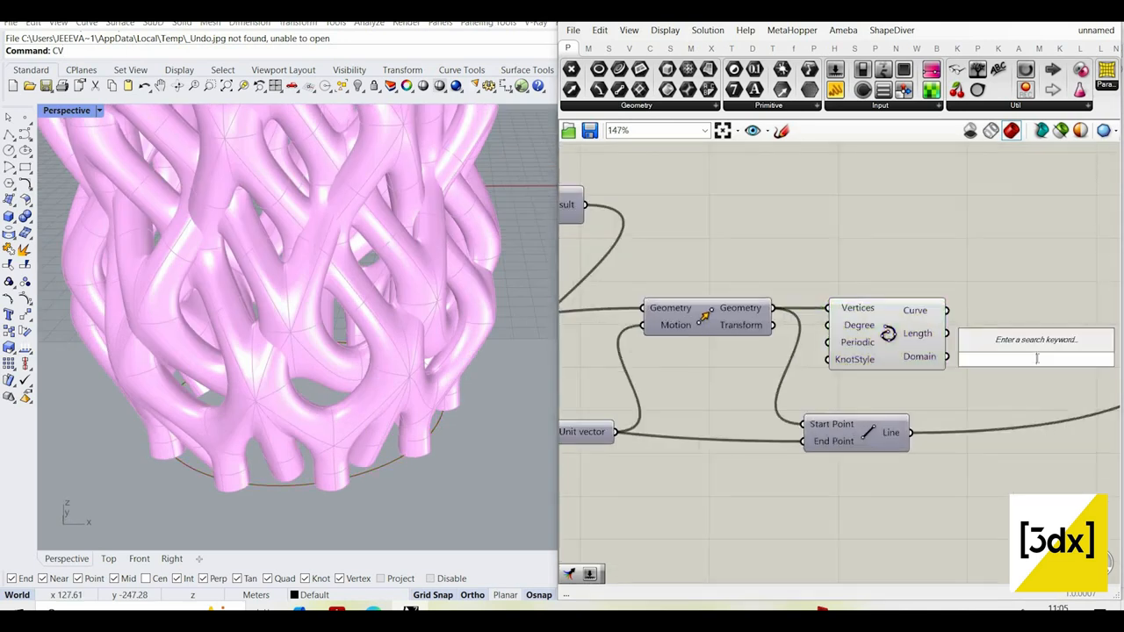
{"action": "type", "text": "off set"}
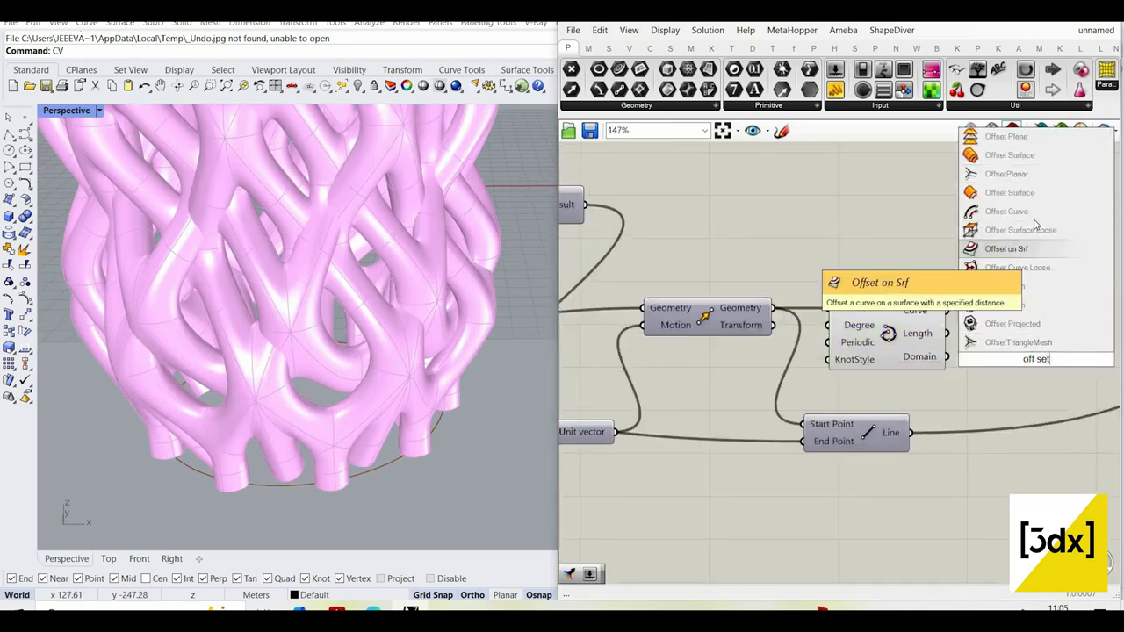
{"action": "left_click", "coordinate": [1006, 211]}
{"action": "left_click_drag", "start_coordinate": [947, 310], "coordinate": [982, 333]}
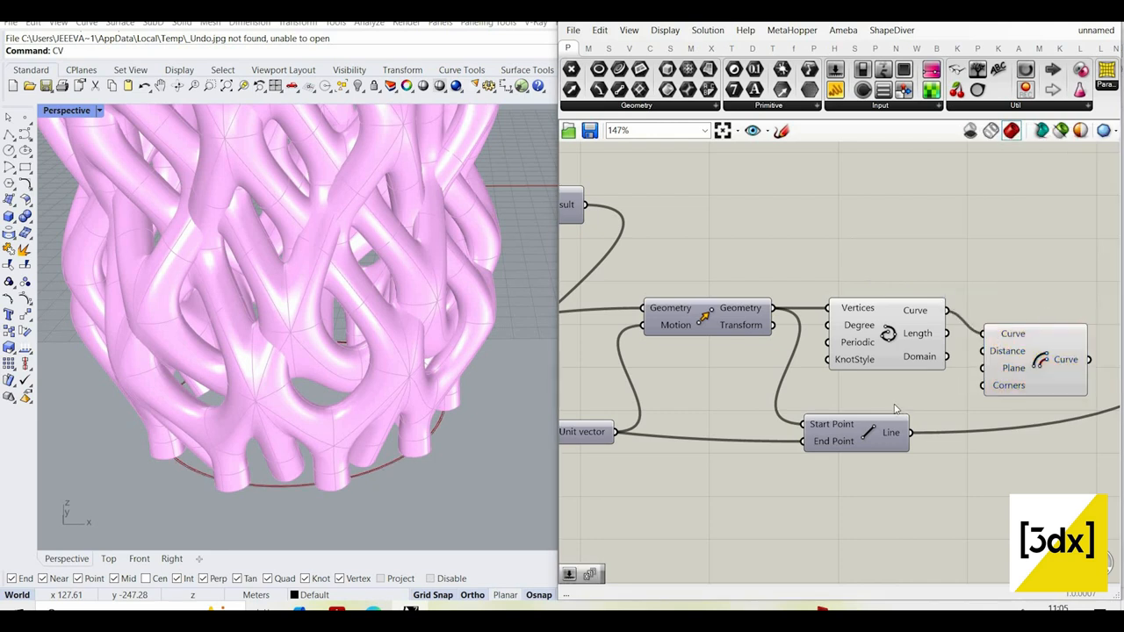
{"action": "left_click_drag", "start_coordinate": [1041, 361], "coordinate": [1068, 327]}
- Drive the Offset Curve distance with a new number slider created at 500 and reduce it to 11
{"action": "double_click", "coordinate": [873, 400]}
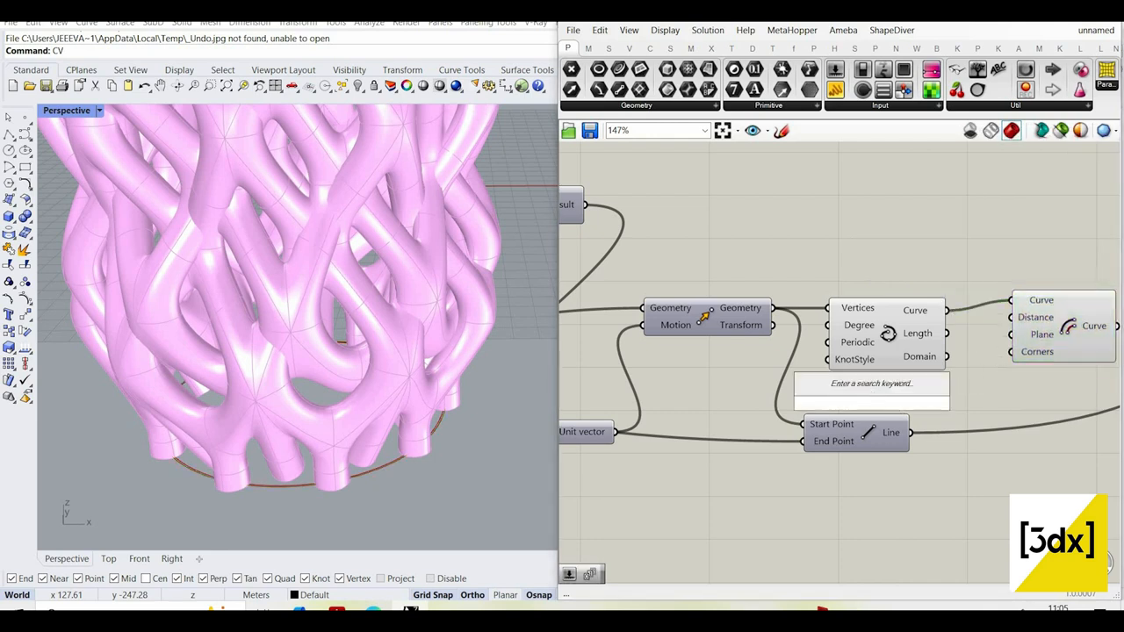
{"action": "type", "text": "500"}
{"action": "key", "text": "Return"}
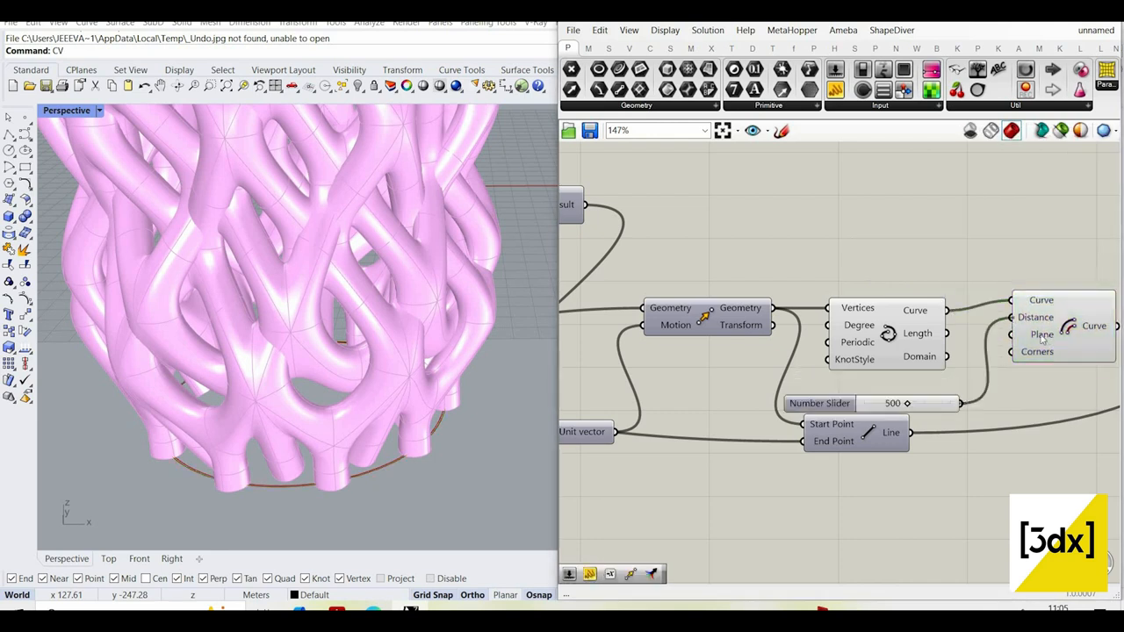
{"action": "left_click", "coordinate": [1027, 324]}
{"action": "scroll", "coordinate": [924, 408], "scroll_direction": "up", "scroll_amount": 3}
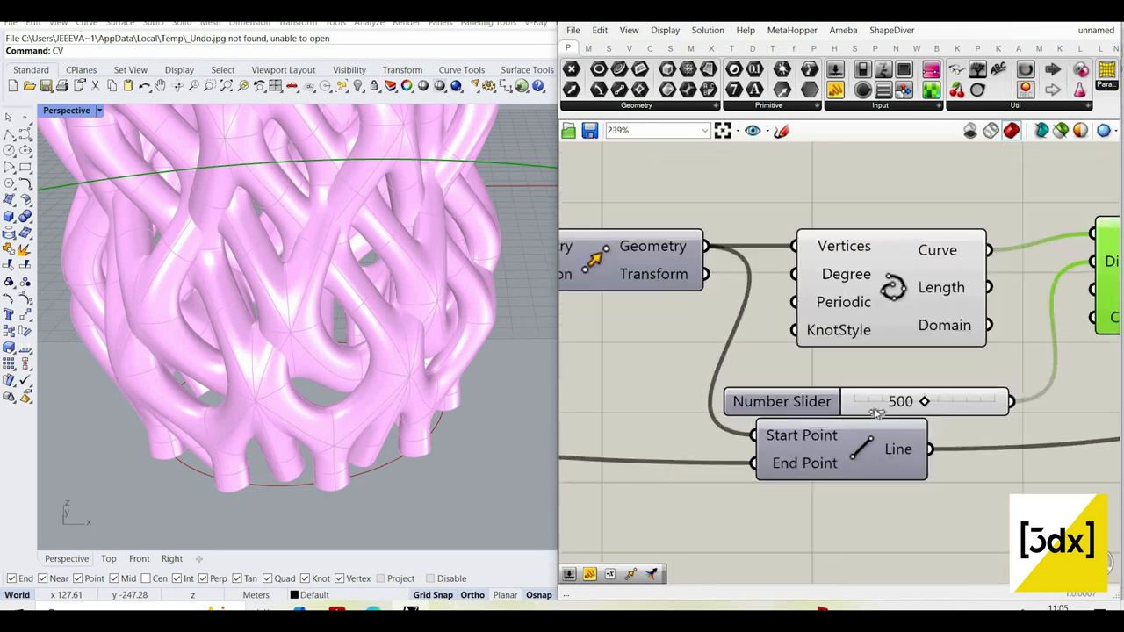
{"action": "left_click_drag", "start_coordinate": [923, 401], "coordinate": [845, 338]}
{"action": "scroll", "coordinate": [878, 349], "scroll_direction": "down", "scroll_amount": 5}
{"action": "scroll", "coordinate": [972, 340], "scroll_direction": "up", "scroll_amount": 5}
- Turn off the Interpolate component's preview and select the Offset Curve component
{"action": "right_click", "coordinate": [907, 210]}
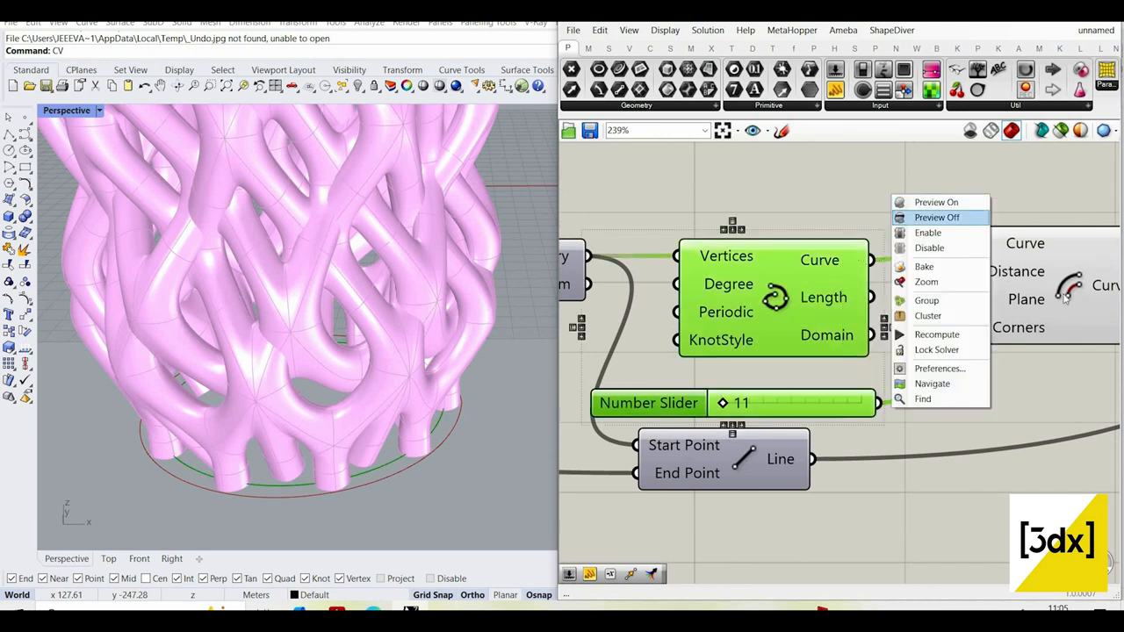
{"action": "left_click", "coordinate": [916, 219]}
{"action": "left_click", "coordinate": [1054, 306]}
{"action": "scroll", "coordinate": [850, 341], "scroll_direction": "down", "scroll_amount": 3}
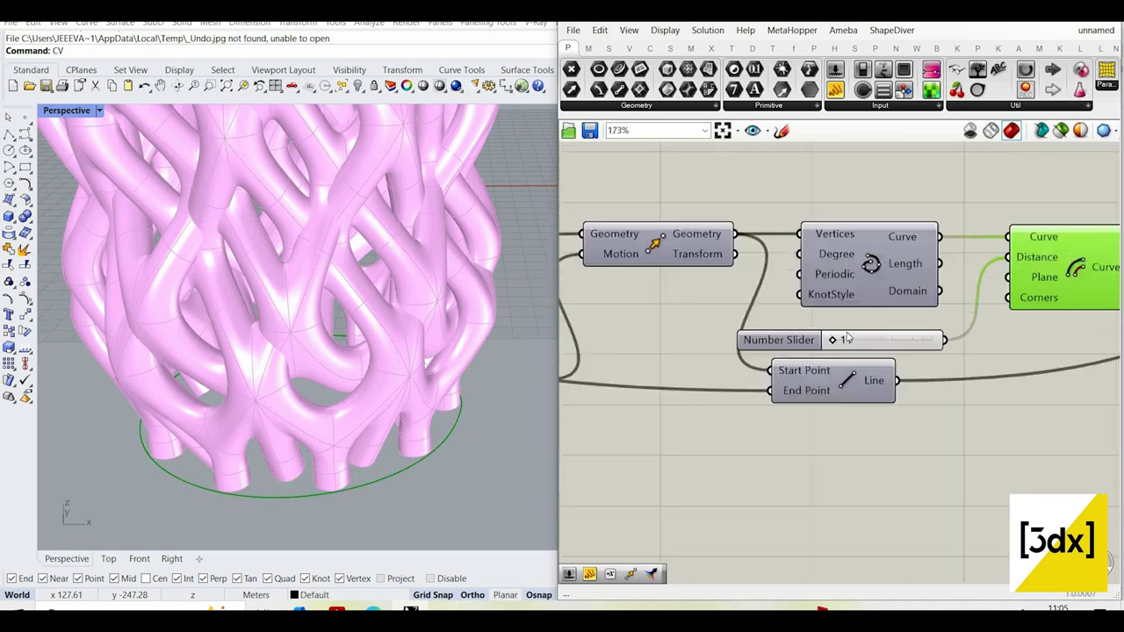
- Raise the Offset Curve distance slider to 21
{"action": "scroll", "coordinate": [850, 341], "scroll_direction": "up", "scroll_amount": 6}
{"action": "left_click_drag", "start_coordinate": [850, 337], "coordinate": [851, 336]}
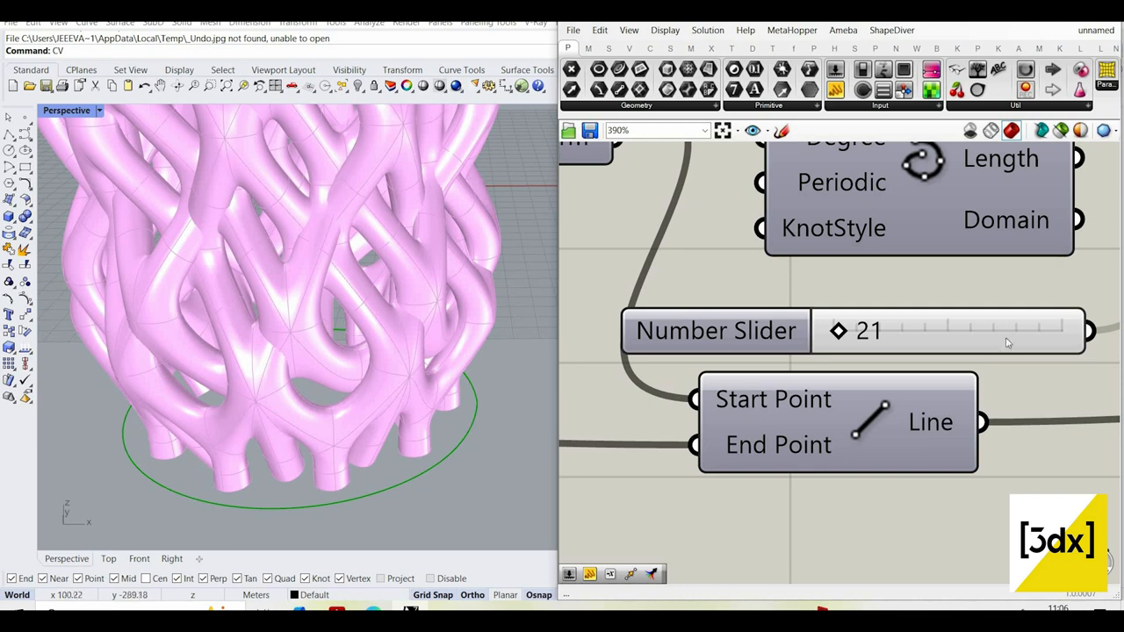
{"action": "scroll", "coordinate": [1008, 343], "scroll_direction": "down", "scroll_amount": 4}
{"action": "scroll", "coordinate": [935, 316], "scroll_direction": "up", "scroll_amount": 2}
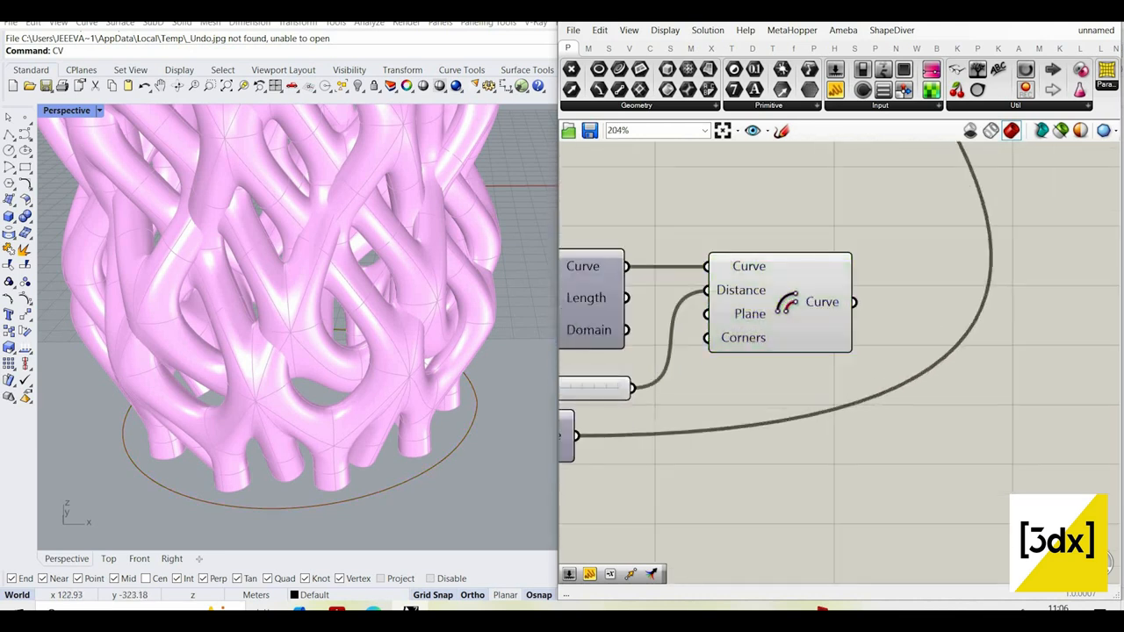
{"action": "double_click", "coordinate": [933, 315]}
{"action": "type", "text": "extru"}
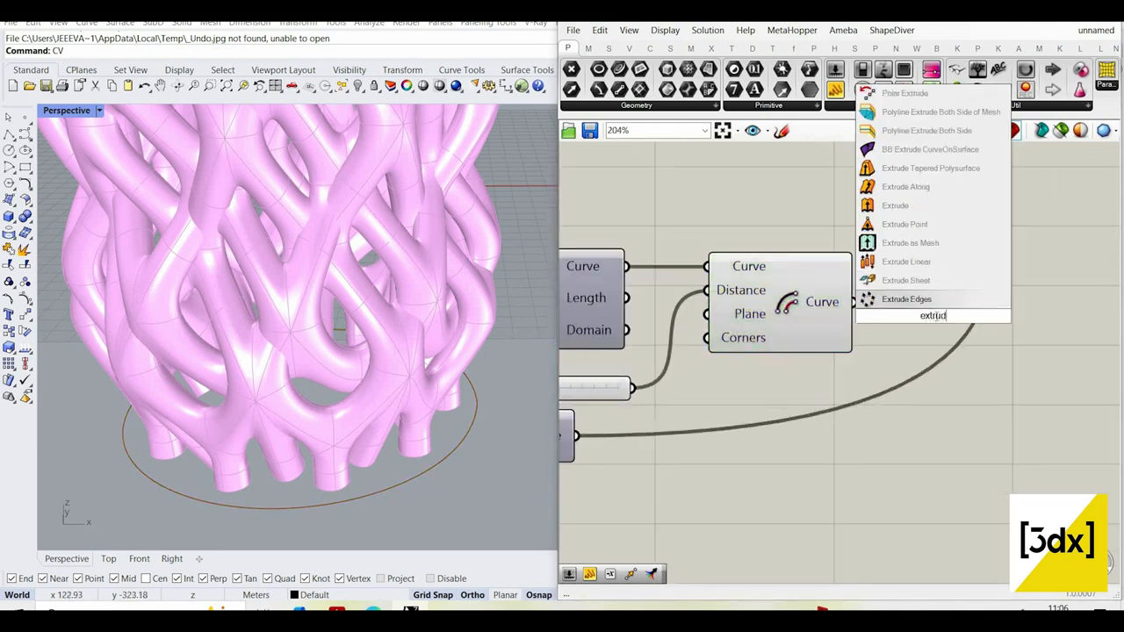
{"action": "type", "text": "de"}
{"action": "left_click", "coordinate": [910, 301]}
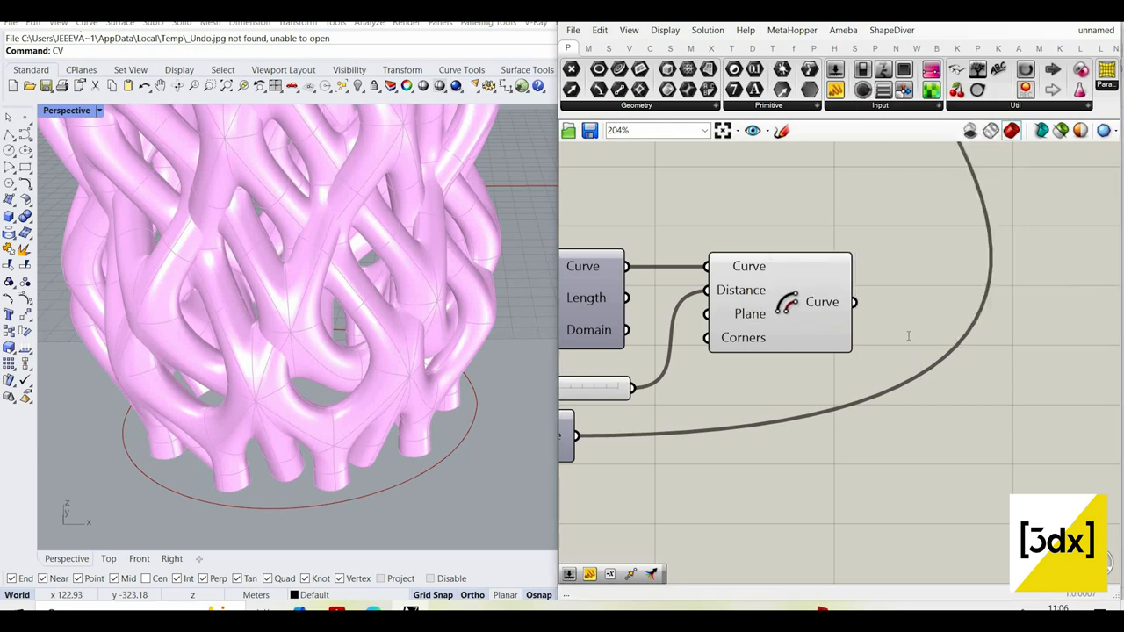
{"action": "double_click", "coordinate": [909, 335]}
{"action": "type", "text": "o"}
{"action": "key", "text": "Escape"}
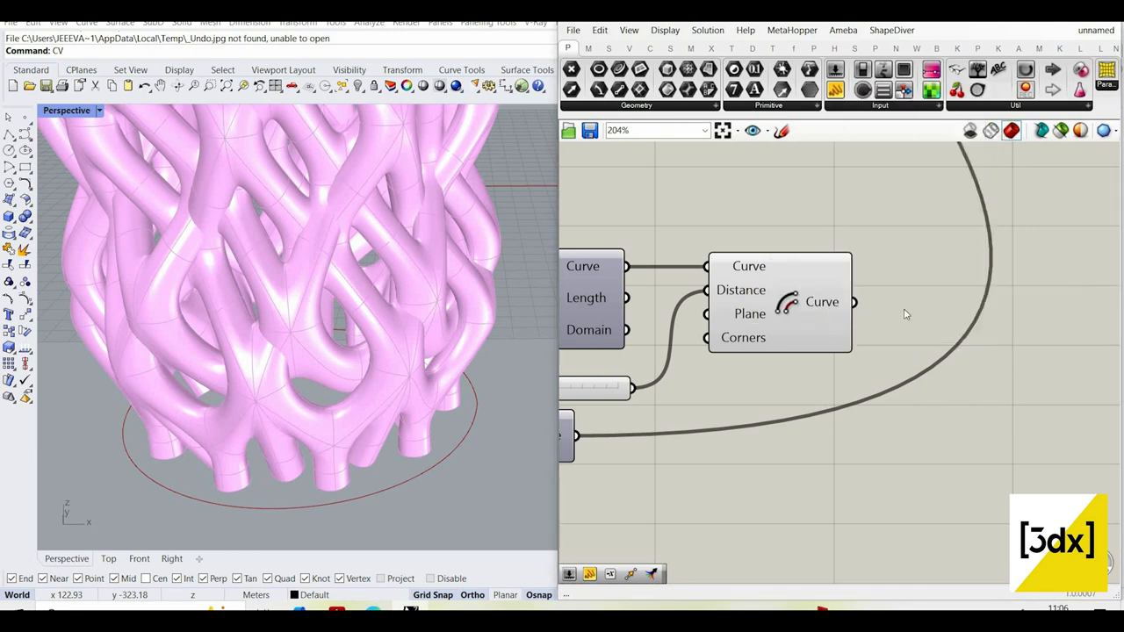
- Add a Surface parameter beside the Offset Curve component and feed it the offset curve
{"action": "double_click", "coordinate": [899, 332]}
{"action": "type", "text": "srf"}
{"action": "left_click", "coordinate": [852, 301]}
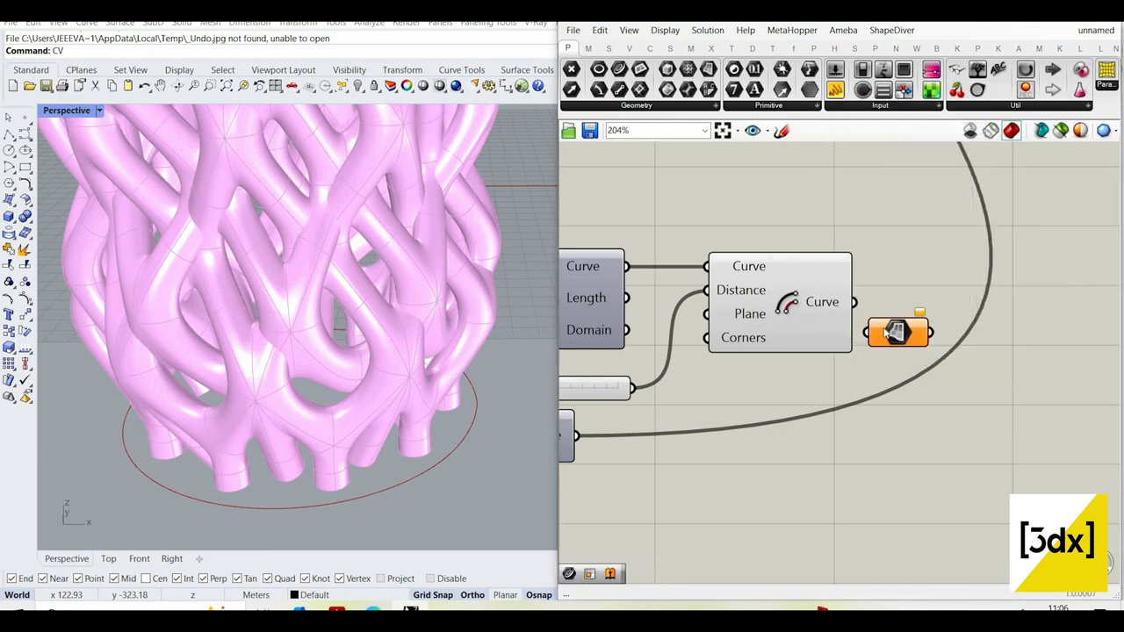
{"action": "left_click_drag", "start_coordinate": [894, 331], "coordinate": [912, 308]}
{"action": "left_click", "coordinate": [1038, 344]}
- Add an Offset Brep component beyond the Surface parameter and connect the surface to its Brep input
{"action": "double_click", "coordinate": [1038, 345]}
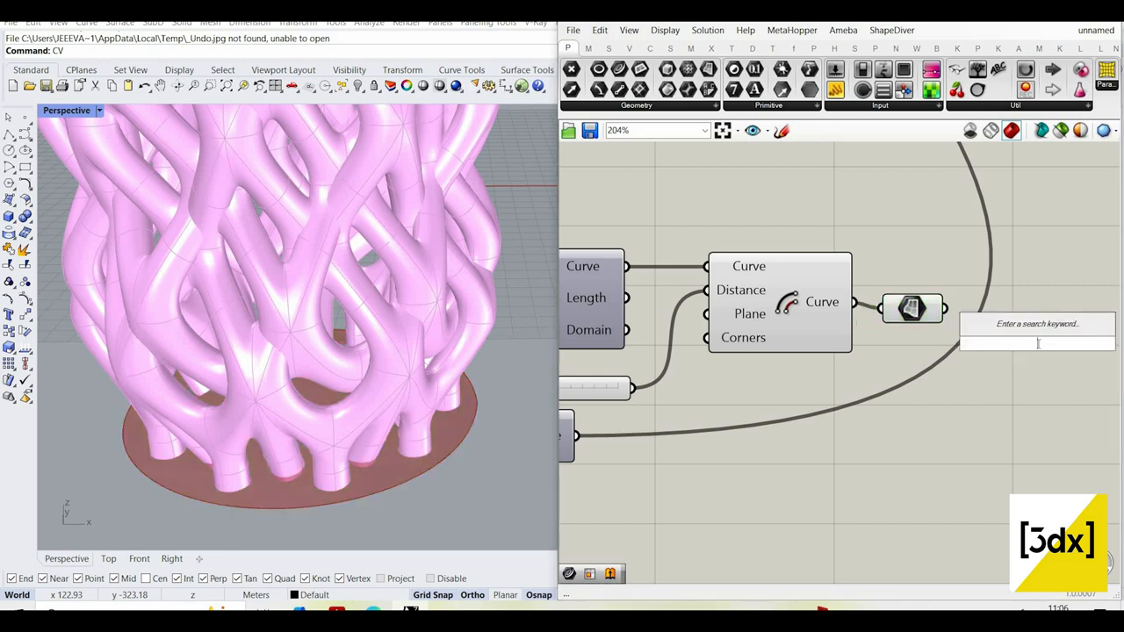
{"action": "type", "text": "offset"}
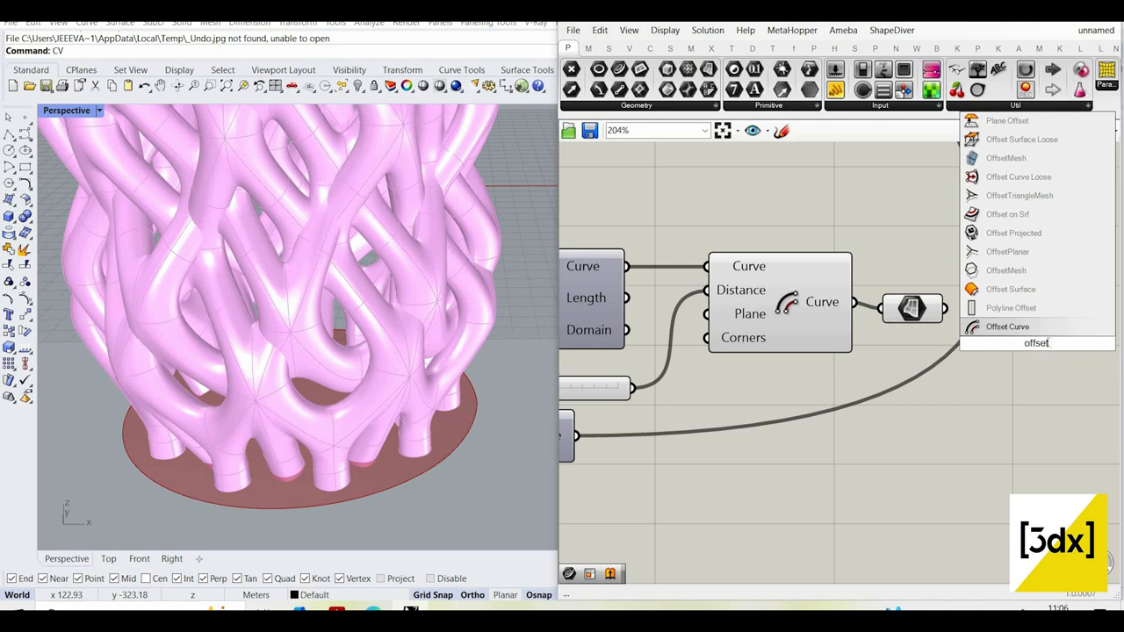
{"action": "type", "text": " b"}
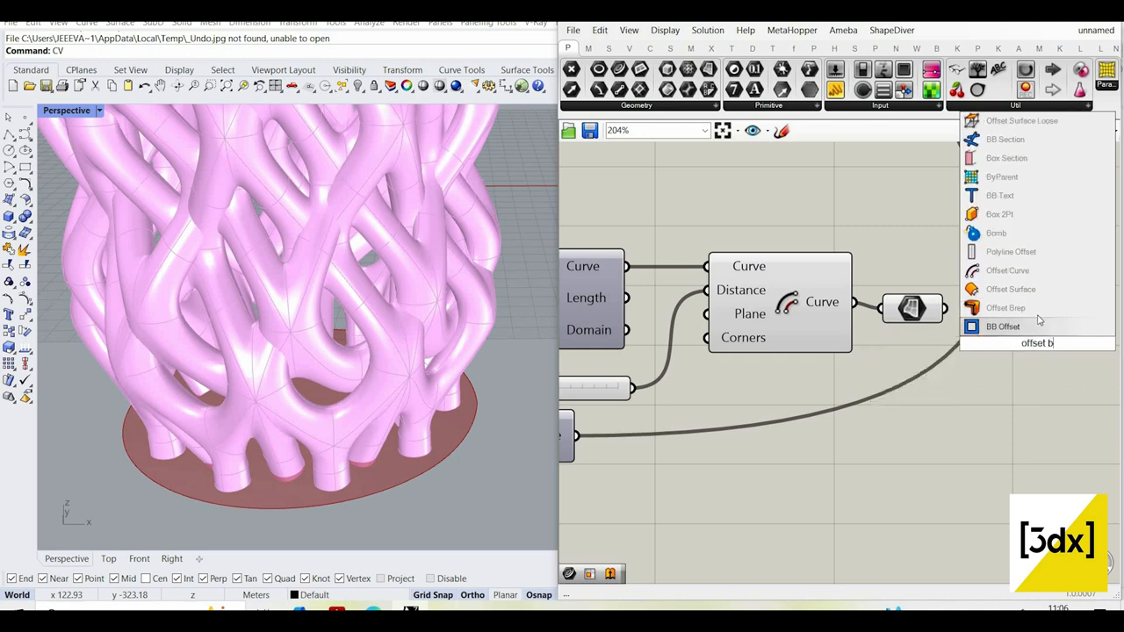
{"action": "left_click", "coordinate": [1035, 309]}
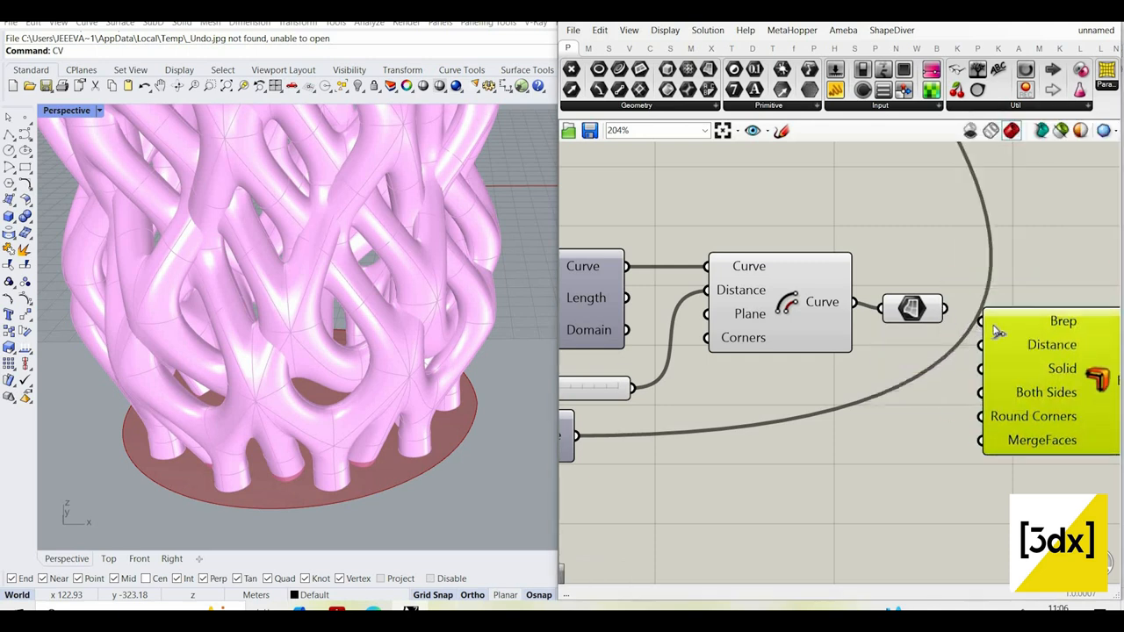
{"action": "scroll", "coordinate": [1012, 387], "scroll_direction": "down", "scroll_amount": 2}
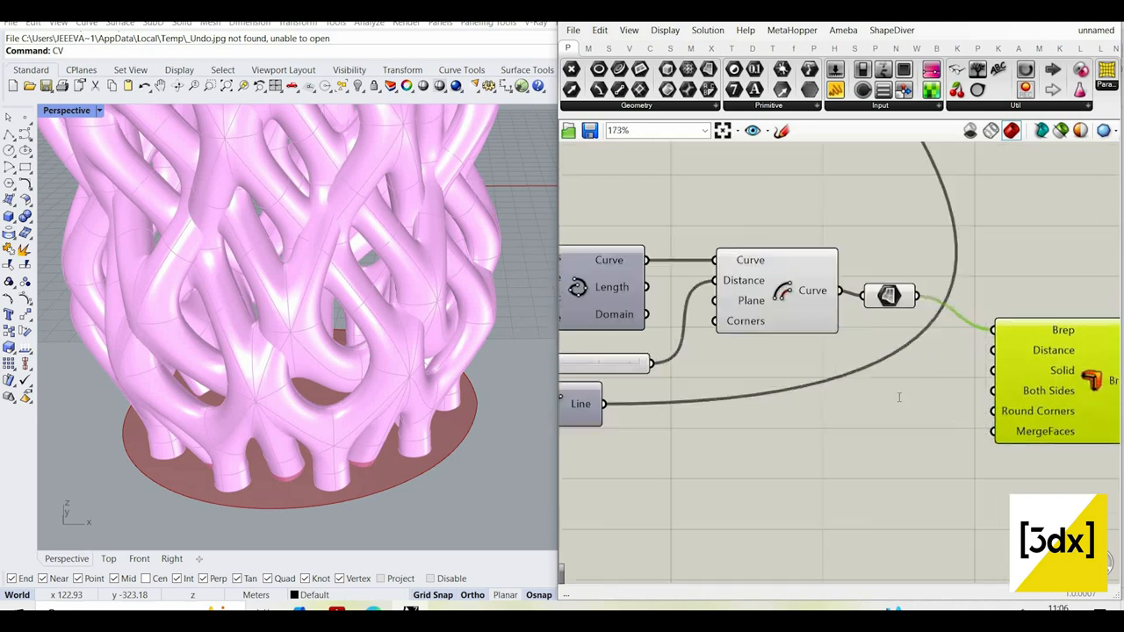
- Create a number slider at 20, connect it to the Offset Brep inputs and place it just before that component
{"action": "double_click", "coordinate": [922, 397]}
{"action": "key", "text": "Escape"}
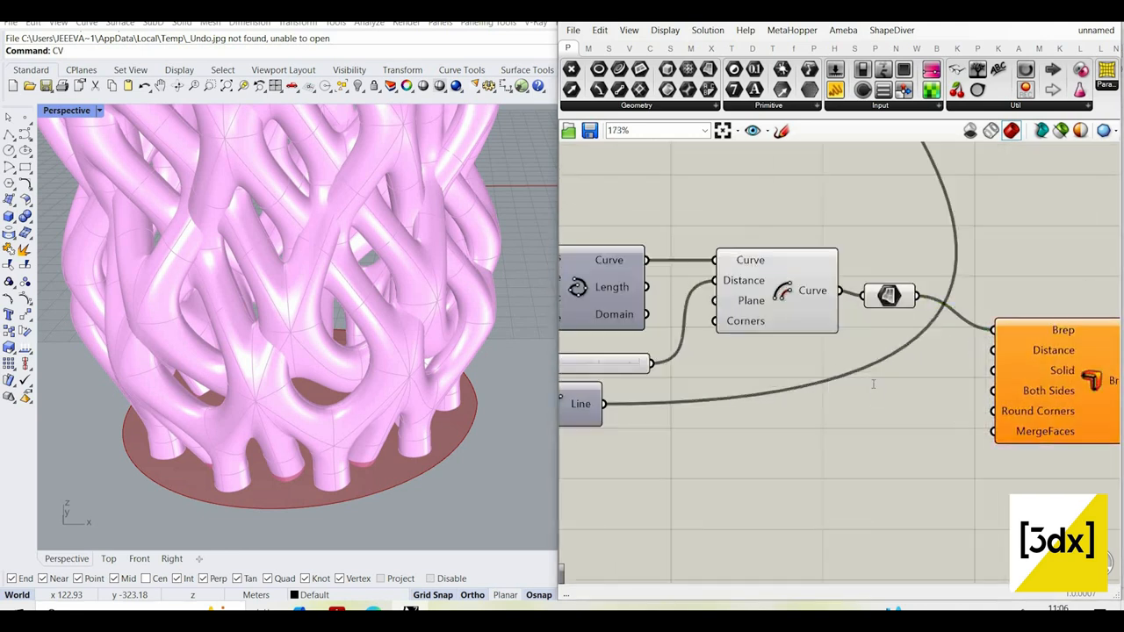
{"action": "double_click", "coordinate": [872, 383]}
{"action": "type", "text": "20"}
{"action": "key", "text": "Return"}
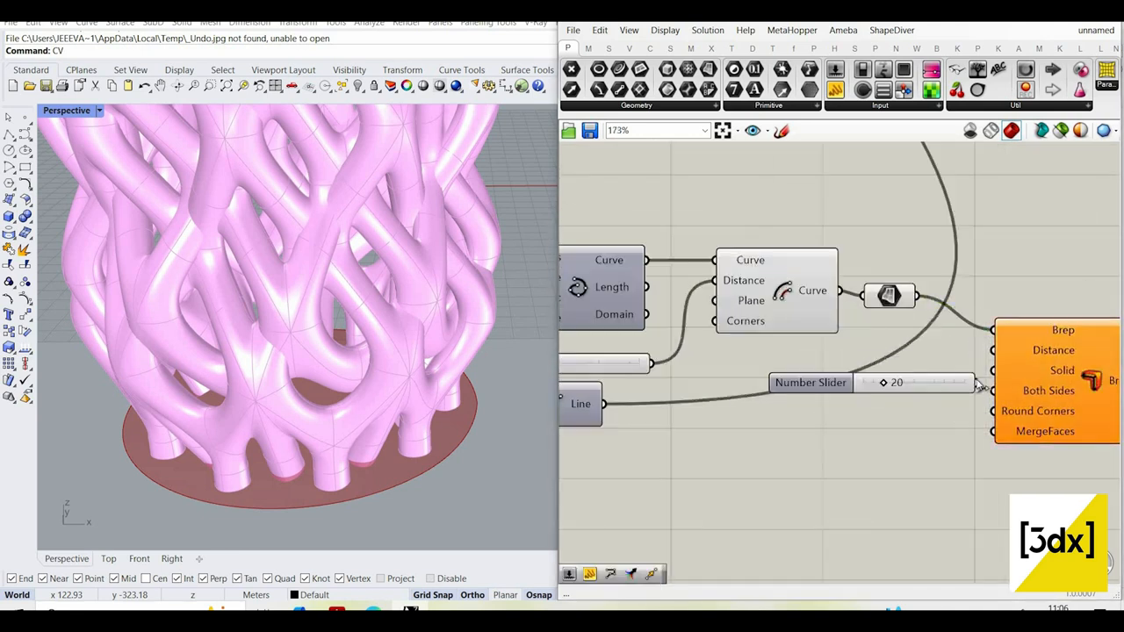
{"action": "left_click", "coordinate": [1019, 392]}
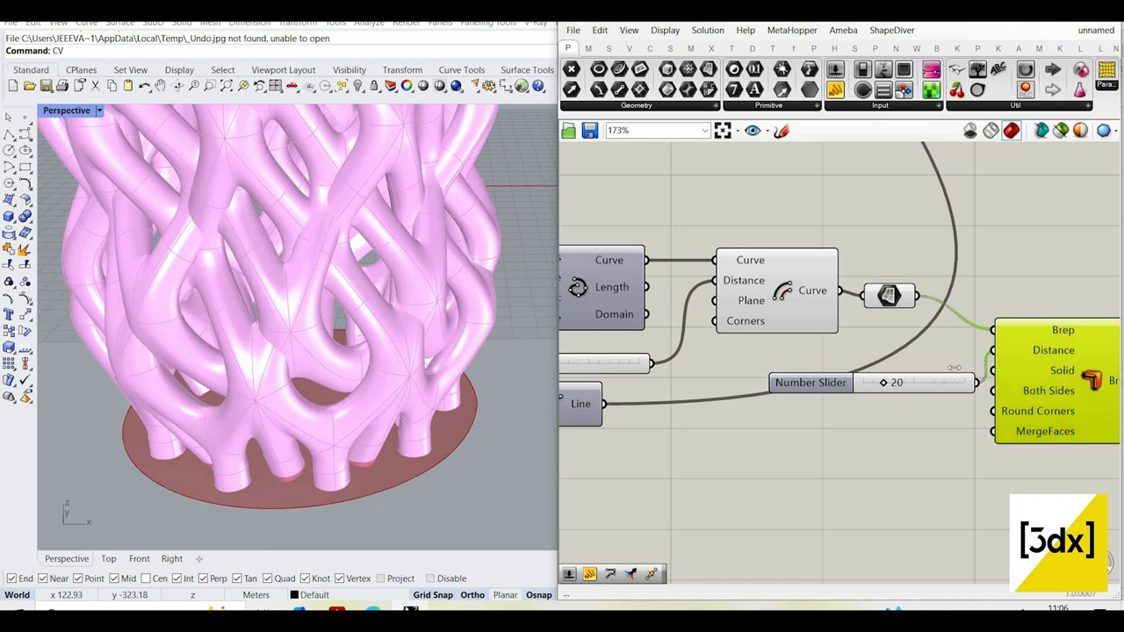
{"action": "left_click_drag", "start_coordinate": [810, 383], "coordinate": [795, 359]}
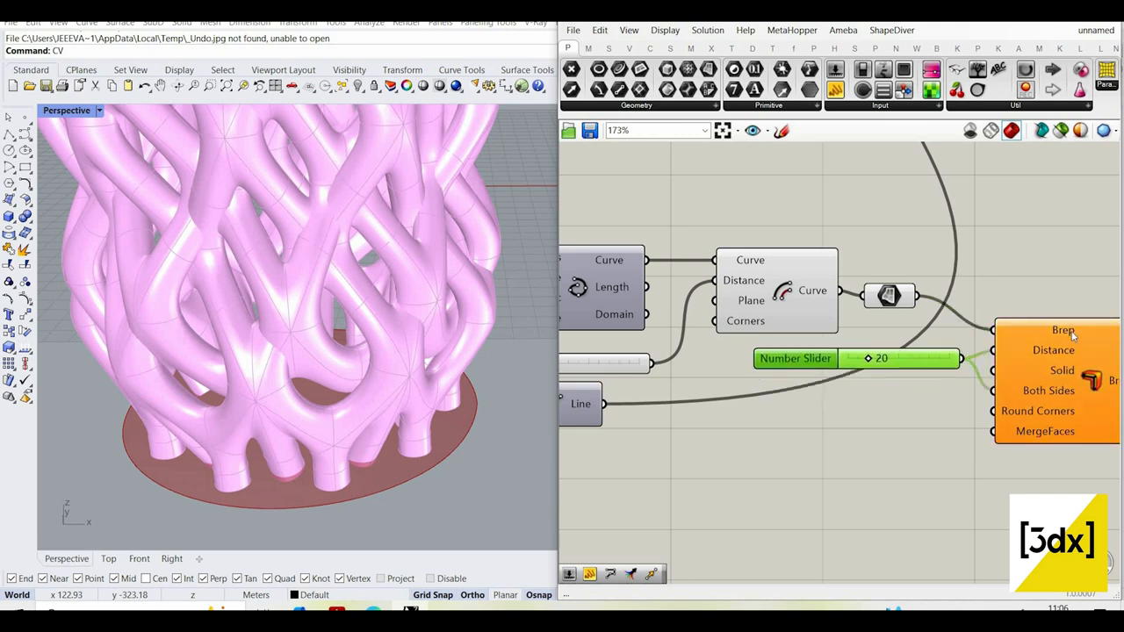
- Check the warning on the Offset Brep component, and delete that component together with its number slider
{"action": "scroll", "coordinate": [805, 353], "scroll_direction": "down", "scroll_amount": 1}
{"action": "right_click_drag", "start_coordinate": [1086, 319], "coordinate": [970, 312]}
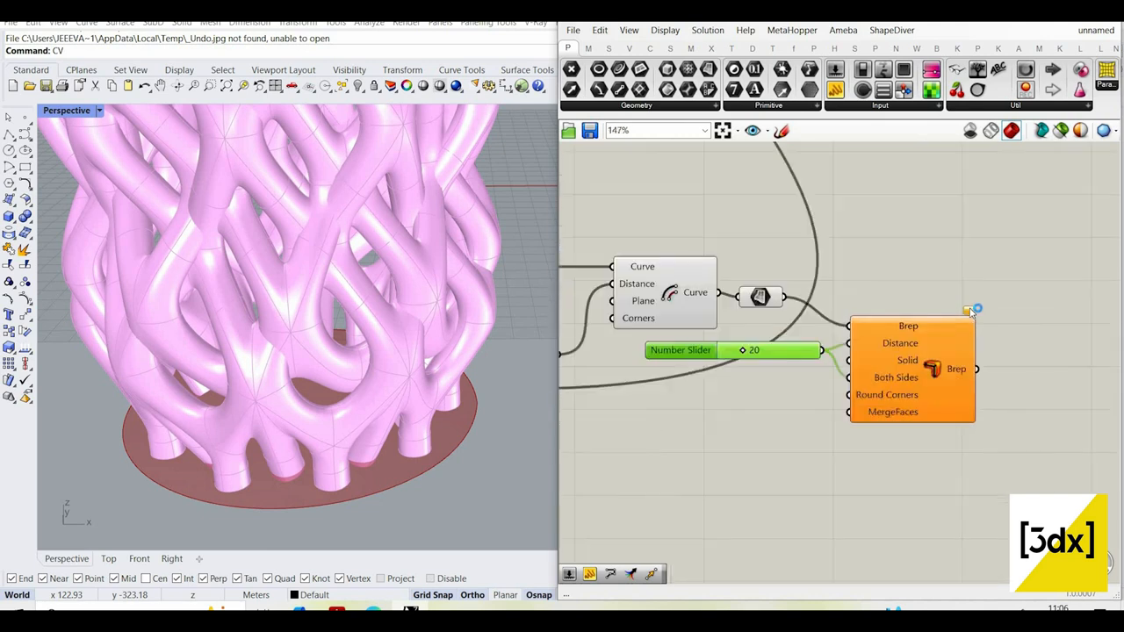
{"action": "mouse_move", "coordinate": [971, 312]}
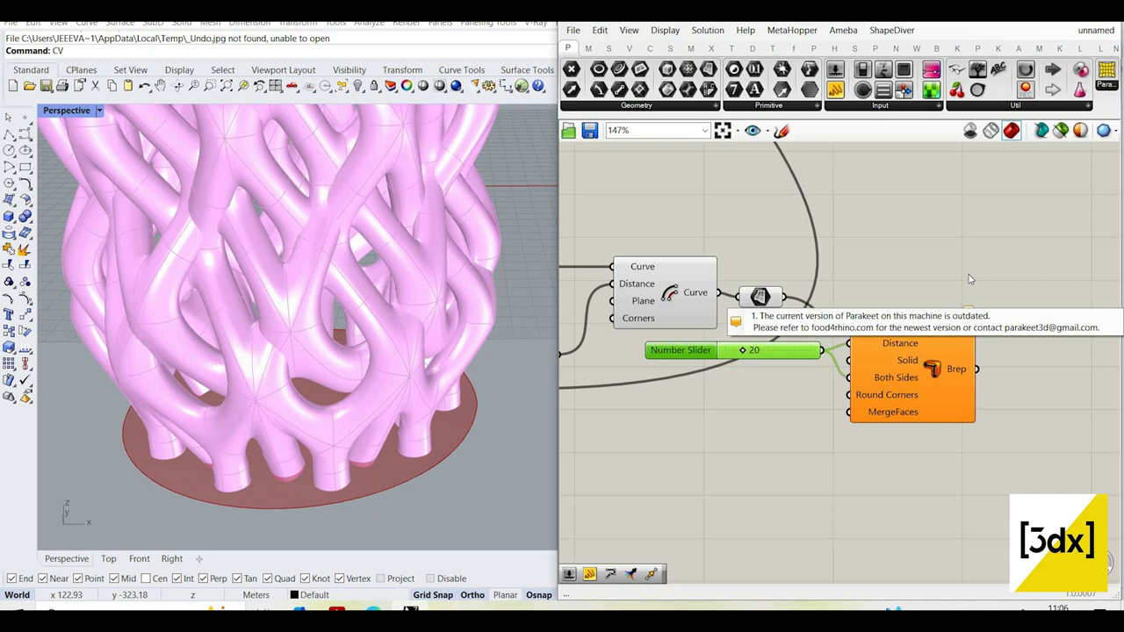
{"action": "left_click_drag", "start_coordinate": [952, 456], "coordinate": [806, 340]}
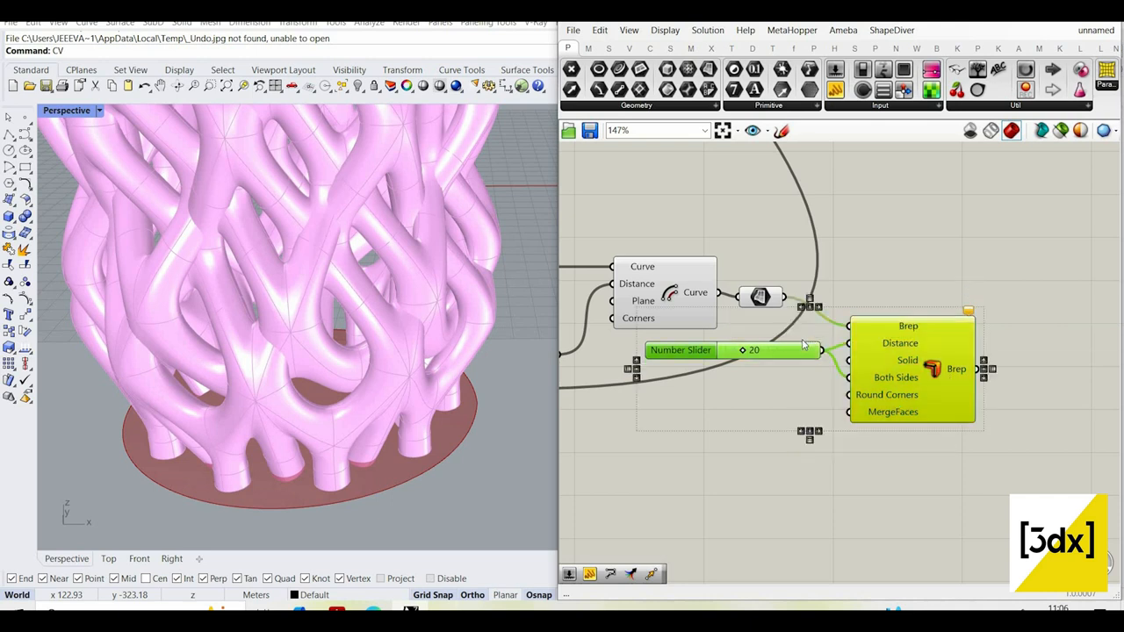
{"action": "key", "text": "Delete"}
- Add the Offset Surface component that has a Retrim input and place it below the Surface parameter
{"action": "double_click", "coordinate": [806, 339]}
{"action": "type", "text": "of"}
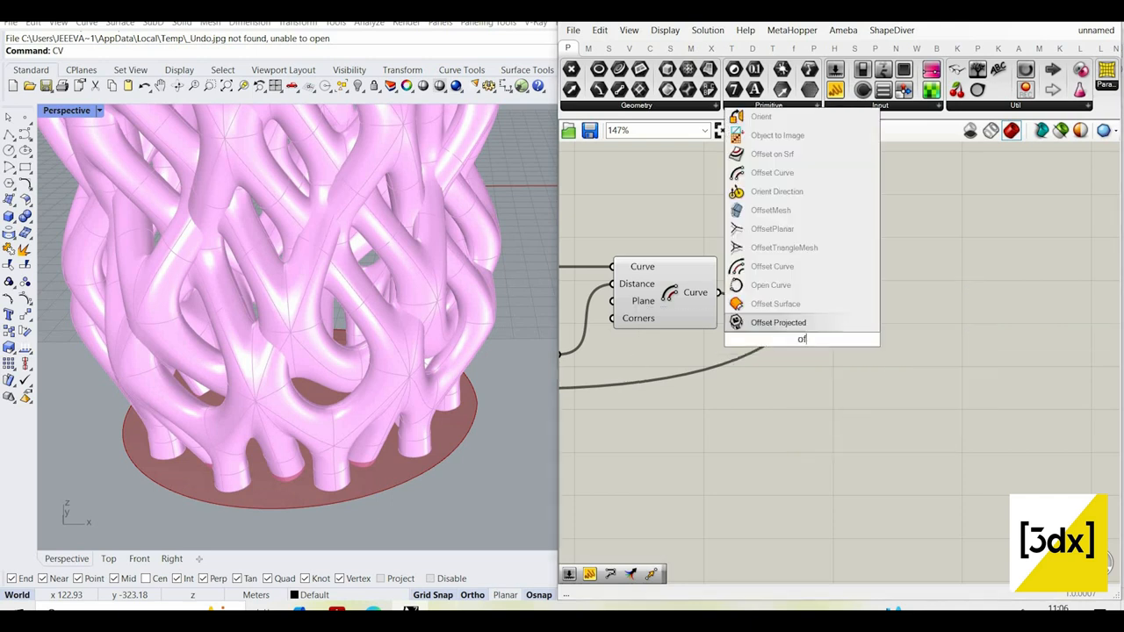
{"action": "type", "text": "fse"}
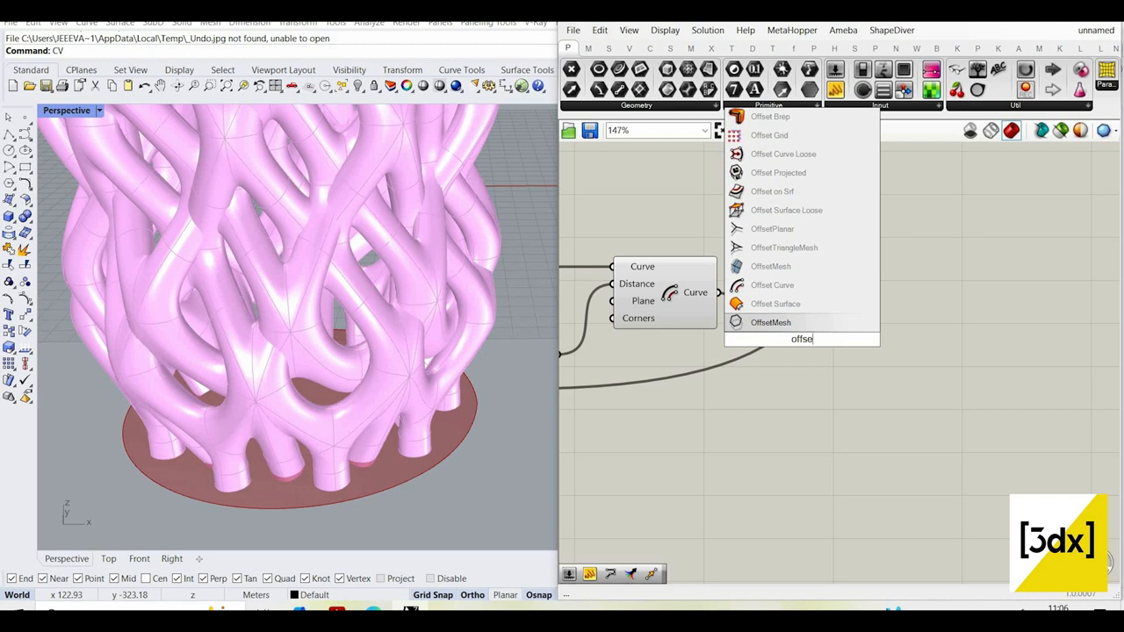
{"action": "type", "text": "t"}
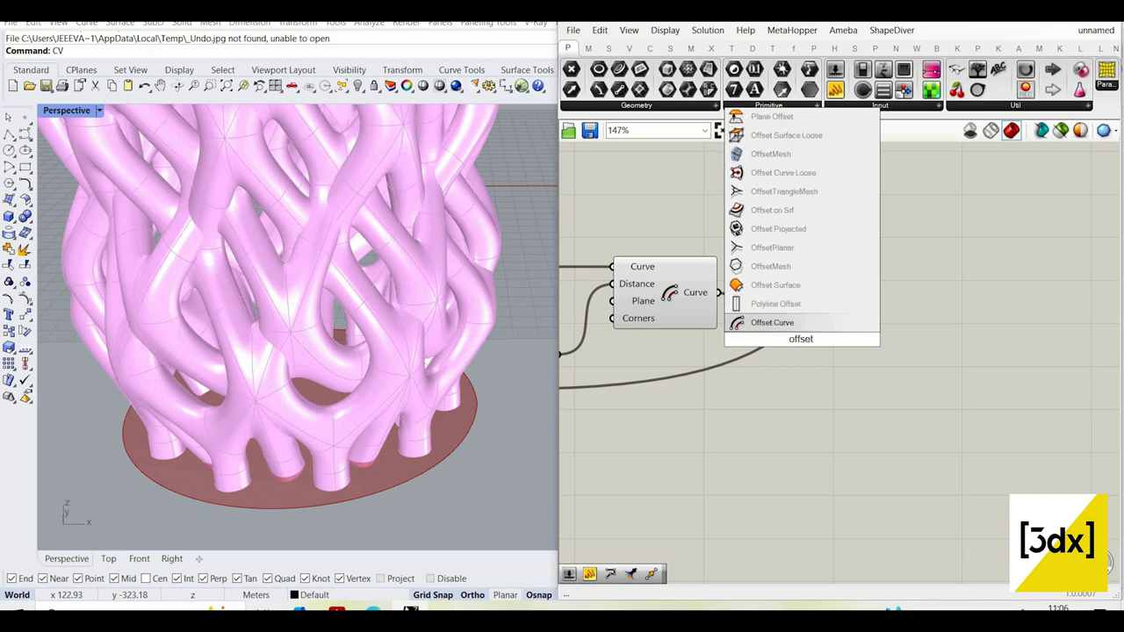
{"action": "type", "text": " 1sr"}
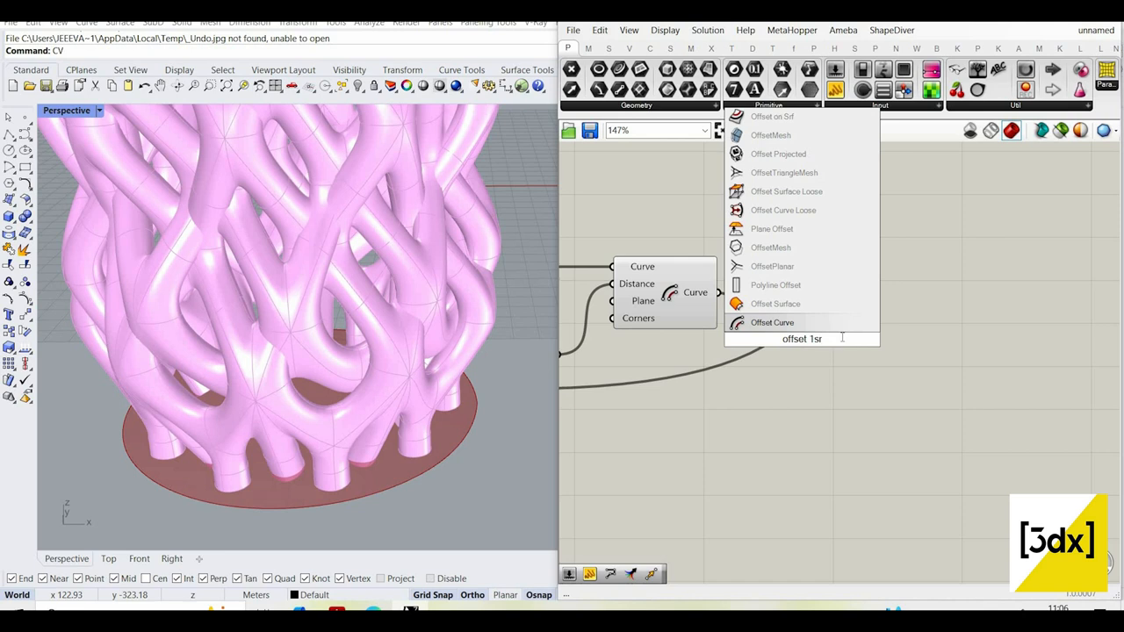
{"action": "key", "text": "BackSpace"}
{"action": "key", "text": "BackSpace"}
{"action": "key", "text": "BackSpace"}
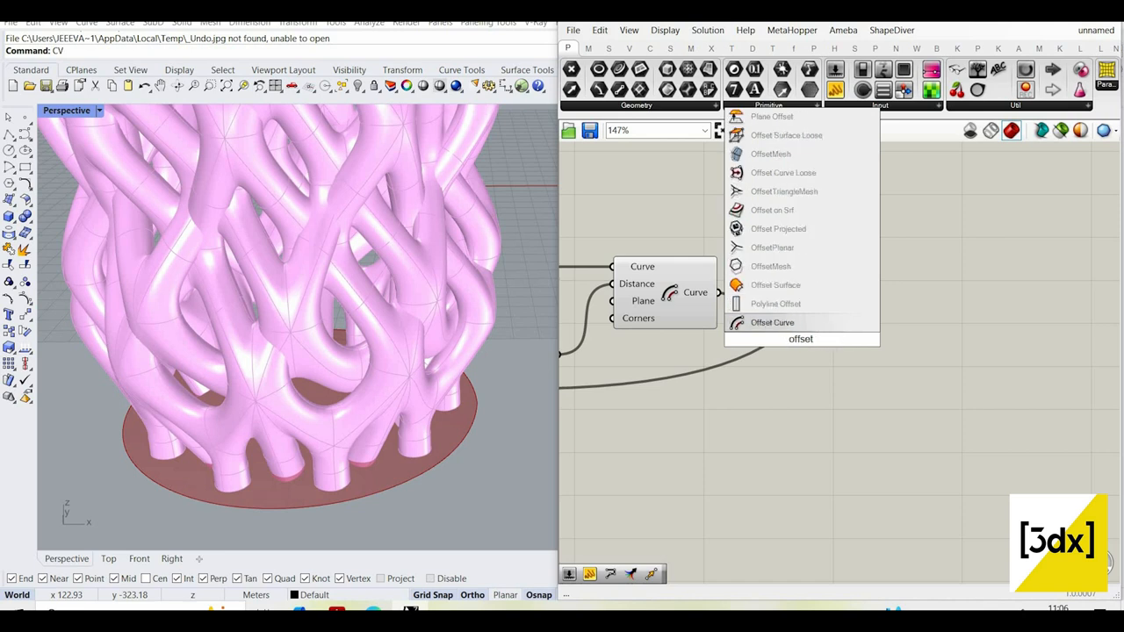
{"action": "type", "text": "srf"}
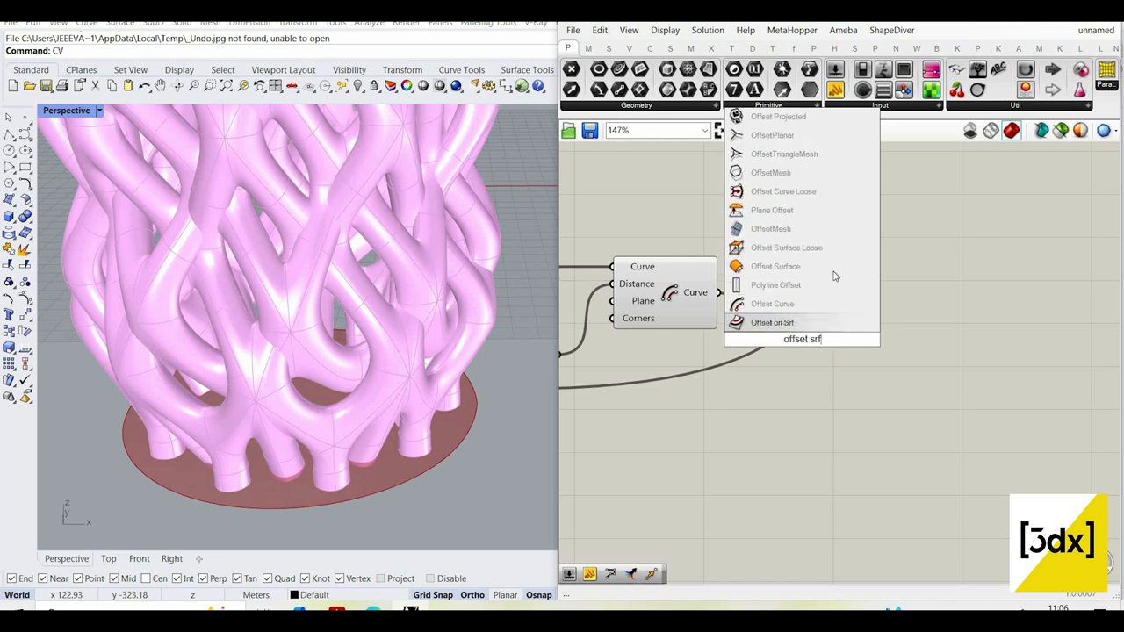
{"action": "scroll", "coordinate": [787, 346], "scroll_direction": "up", "scroll_amount": 3}
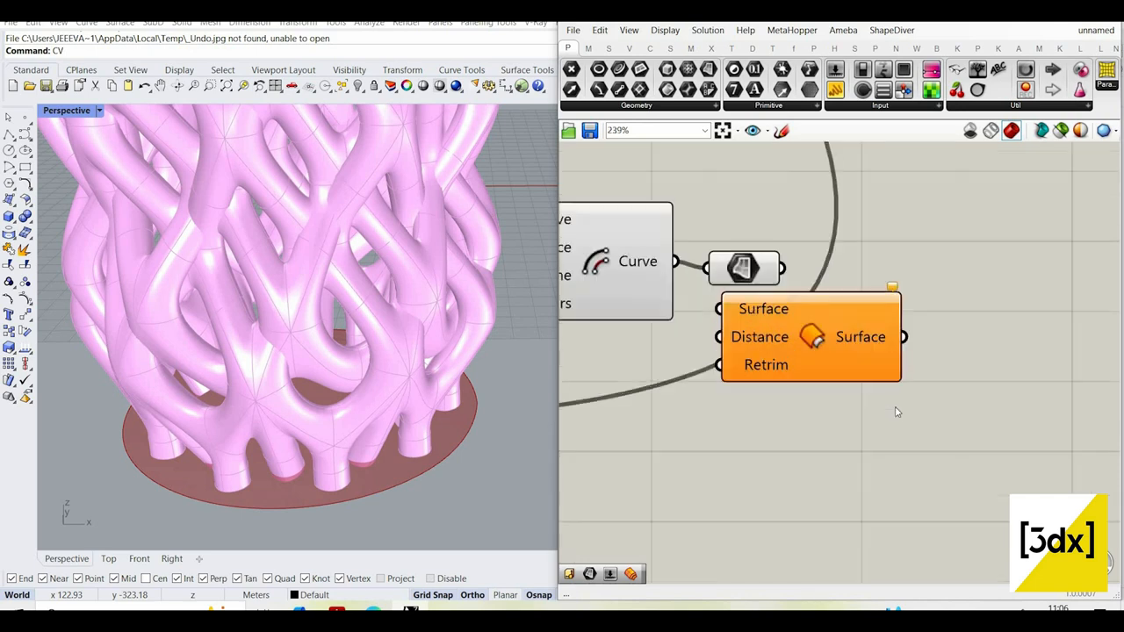
{"action": "left_click_drag", "start_coordinate": [824, 359], "coordinate": [894, 401]}
{"action": "scroll", "coordinate": [895, 403], "scroll_direction": "down", "scroll_amount": 4}
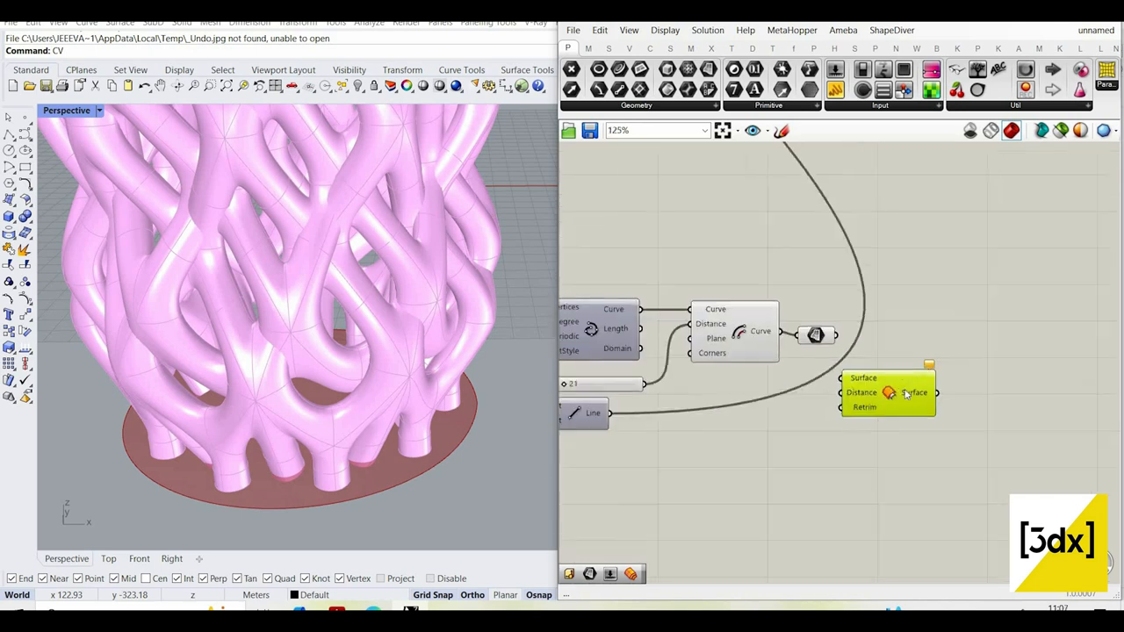
- Replace the Offset Surface component that has Retrim with the version offering Both Sides and Create Solid inputs
{"action": "scroll", "coordinate": [935, 346], "scroll_direction": "up", "scroll_amount": 1}
{"action": "double_click", "coordinate": [932, 341]}
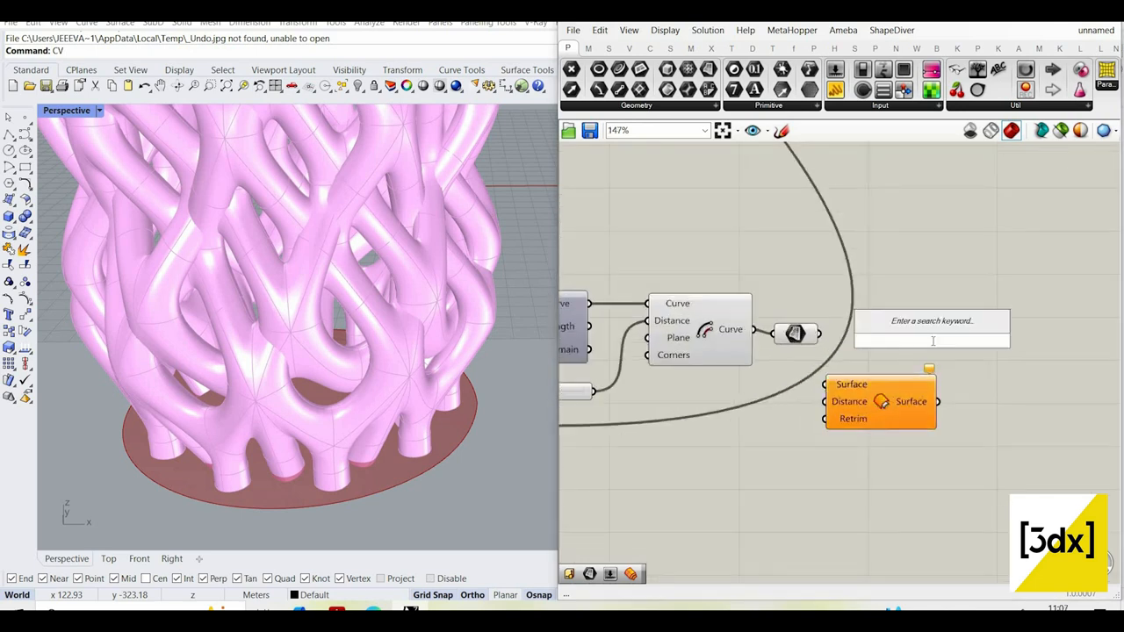
{"action": "type", "text": "offet"}
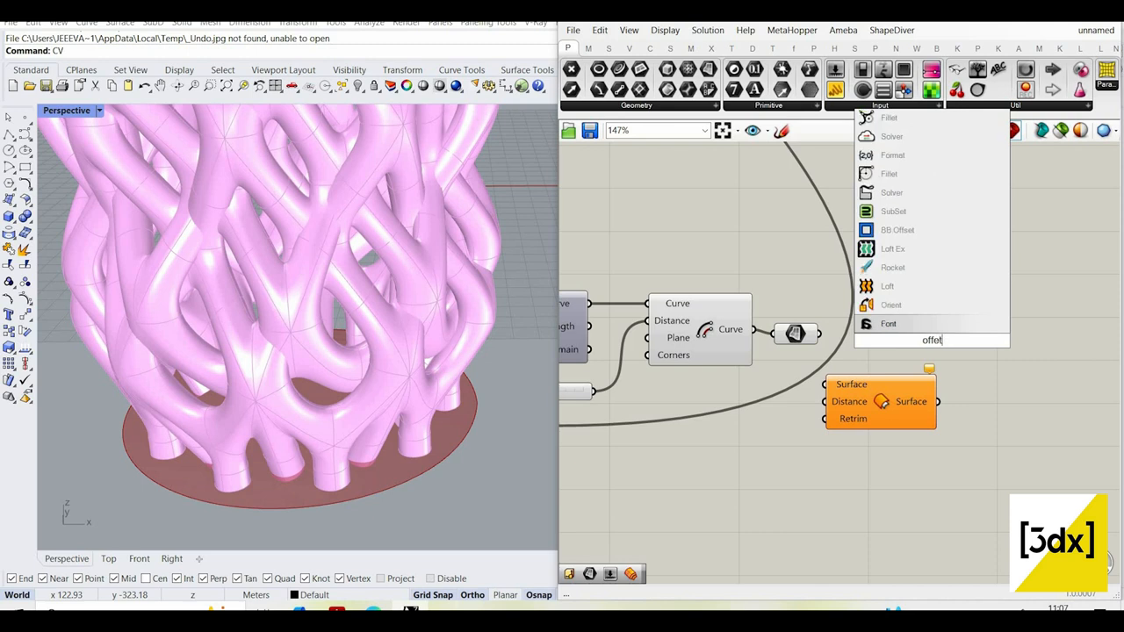
{"action": "type", "text": " bot"}
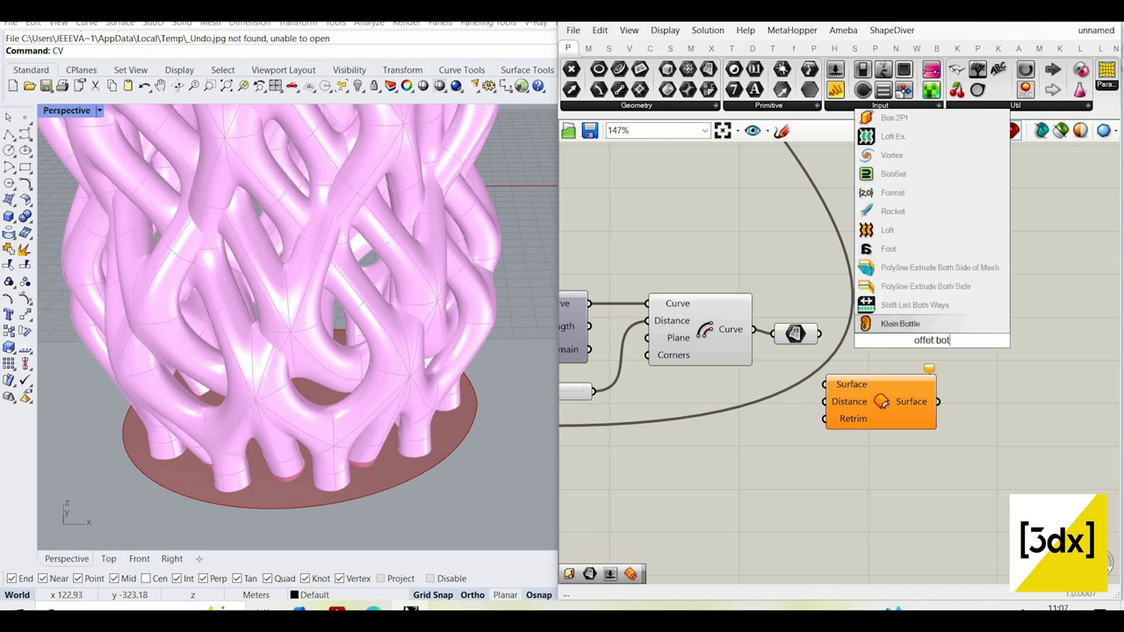
{"action": "type", "text": "h"}
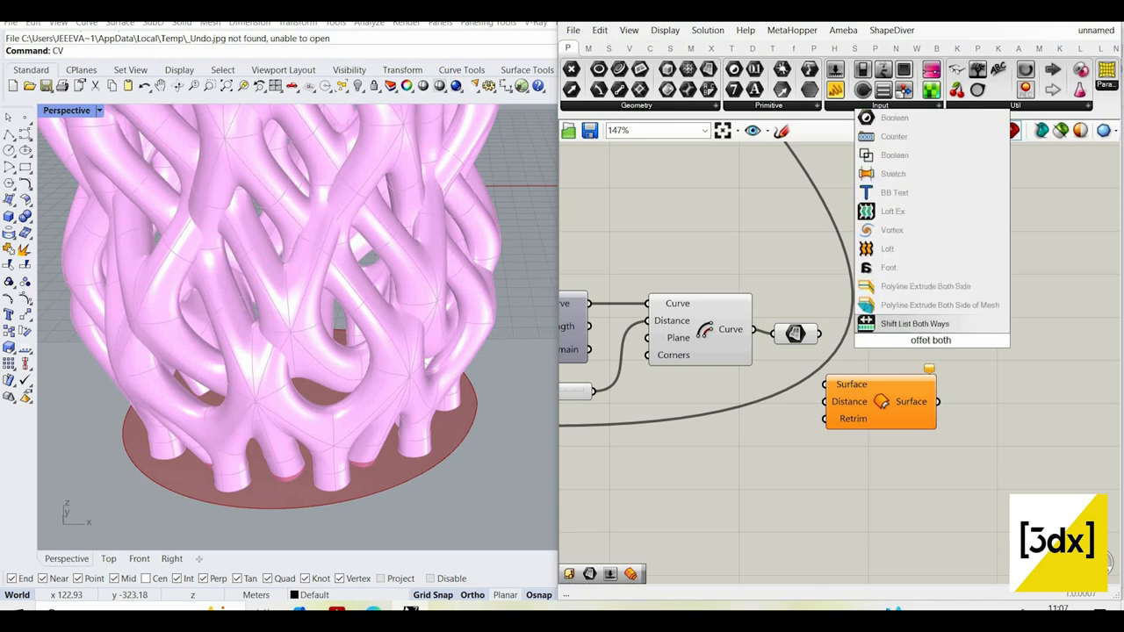
{"action": "key", "text": "BackSpace"}
{"action": "key", "text": "BackSpace"}
{"action": "key", "text": "BackSpace"}
{"action": "key", "text": "BackSpace"}
{"action": "key", "text": "BackSpace"}
{"action": "key", "text": "BackSpace"}
{"action": "key", "text": "BackSpace"}
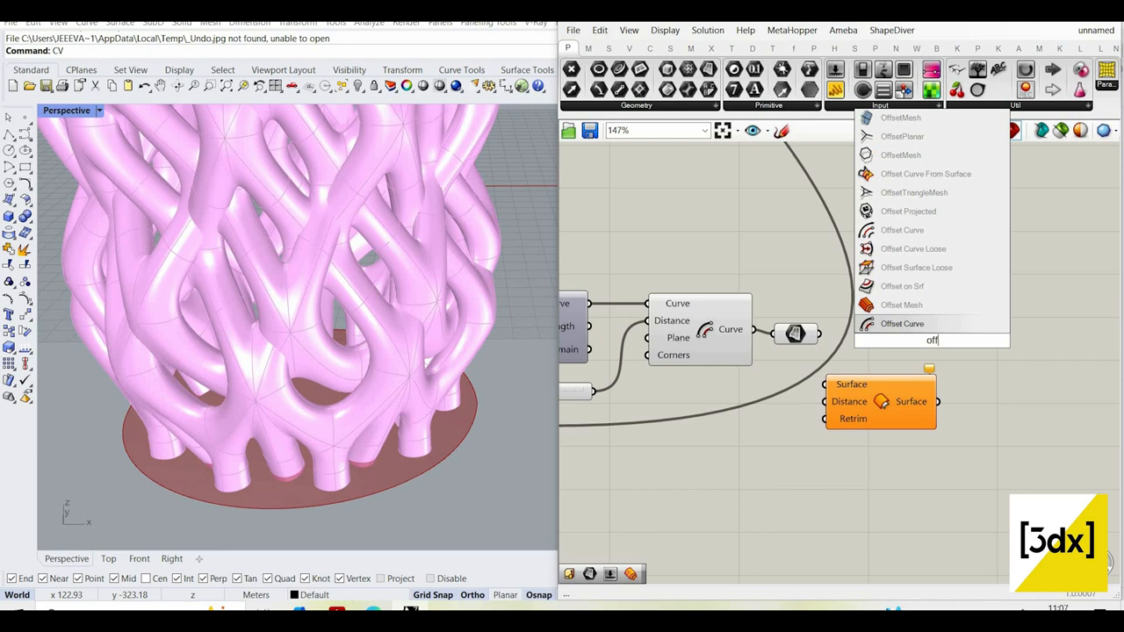
{"action": "type", "text": "set"}
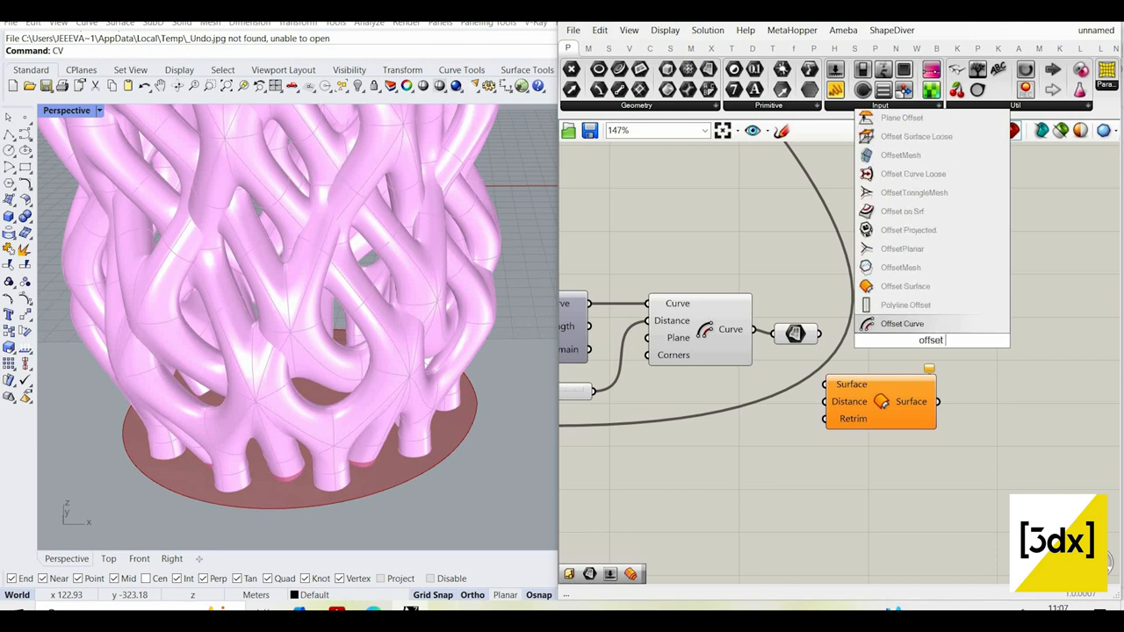
{"action": "type", "text": " sur"}
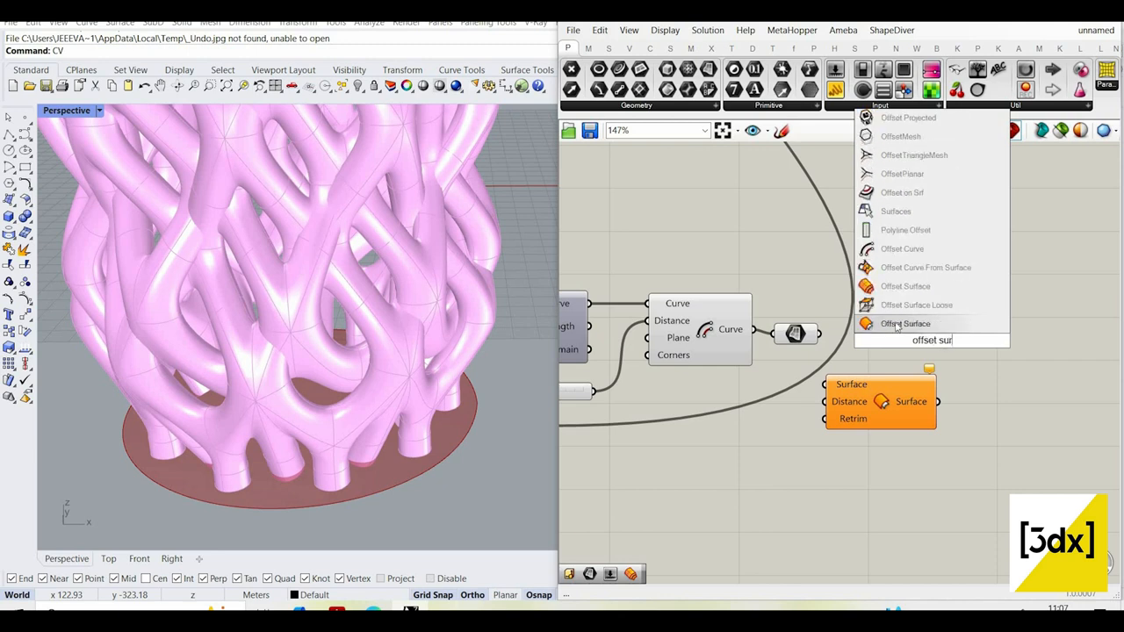
{"action": "left_click", "coordinate": [895, 286]}
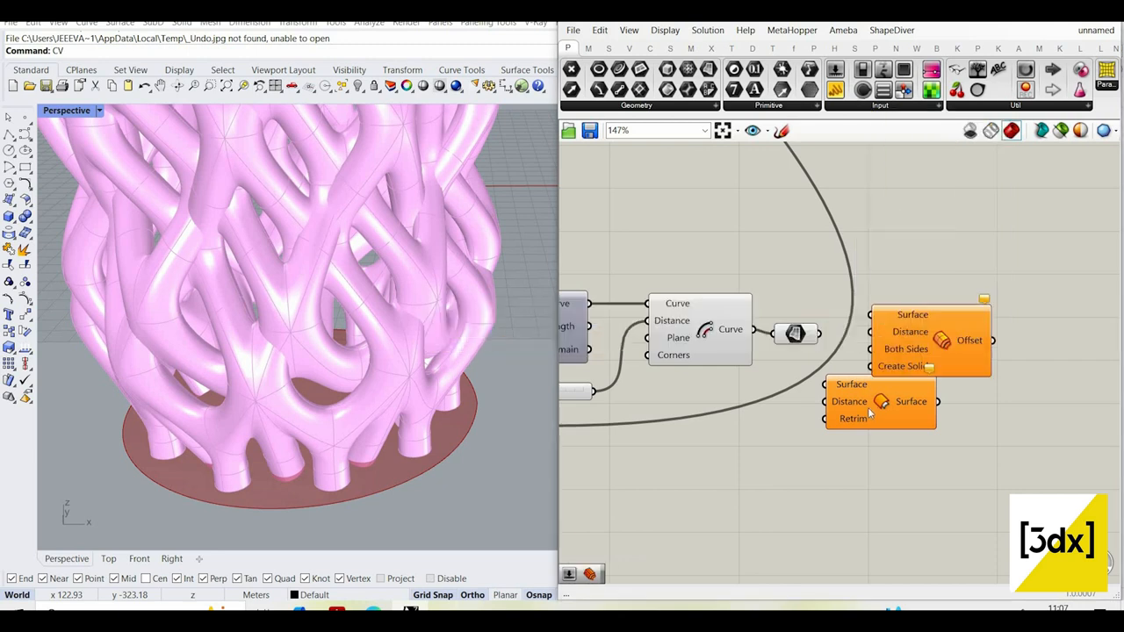
{"action": "left_click", "coordinate": [869, 404]}
{"action": "key", "text": "Delete"}
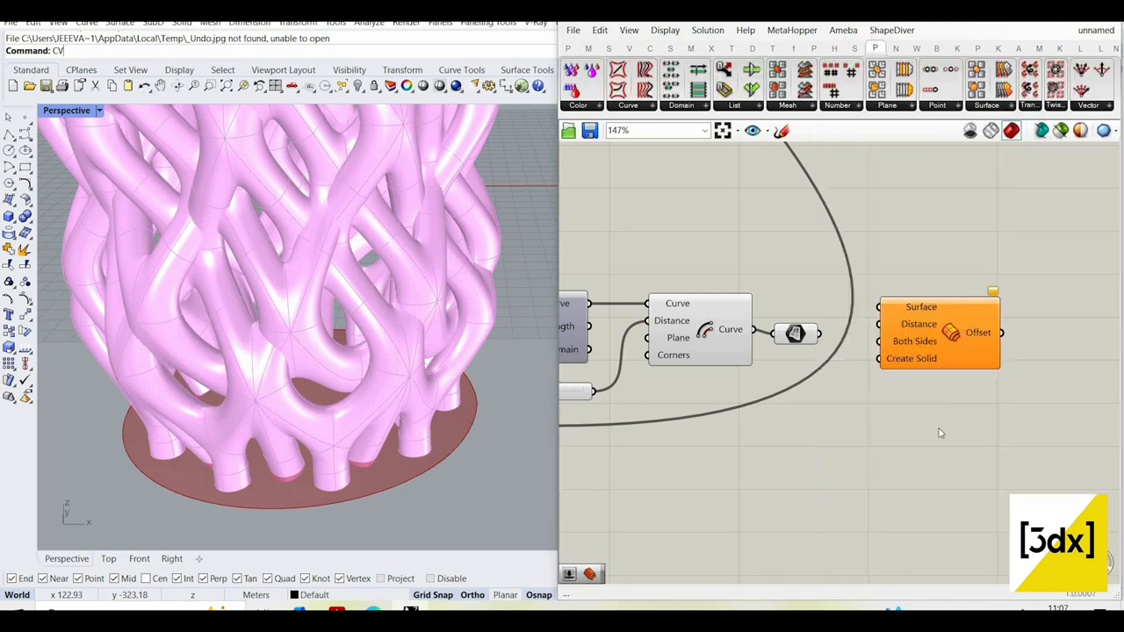
- Move the Offset Surface component lower and connect the Surface parameter's output to its Surface input
{"action": "left_click_drag", "start_coordinate": [931, 343], "coordinate": [931, 444]}
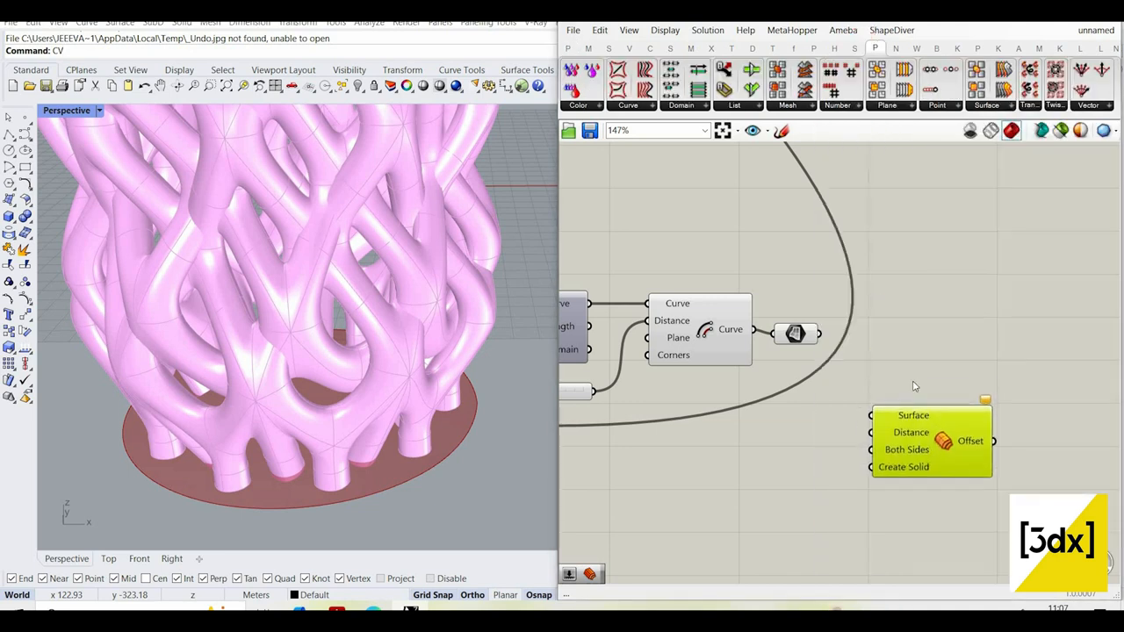
{"action": "scroll", "coordinate": [821, 341], "scroll_direction": "up", "scroll_amount": 1}
{"action": "left_click_drag", "start_coordinate": [819, 331], "coordinate": [879, 428]}
{"action": "scroll", "coordinate": [765, 459], "scroll_direction": "down", "scroll_amount": 1}
{"action": "scroll", "coordinate": [765, 449], "scroll_direction": "up", "scroll_amount": 1}
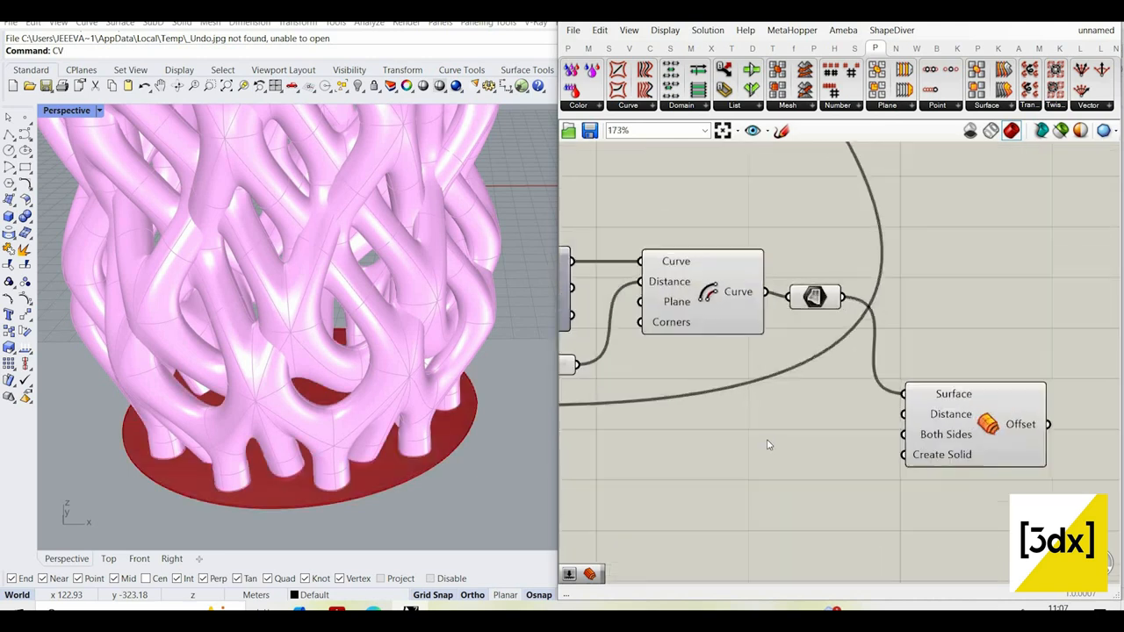
- Create a number slider at 20, connect it to the offset's Distance input, and reduce the slider value to 5
{"action": "double_click", "coordinate": [765, 443]}
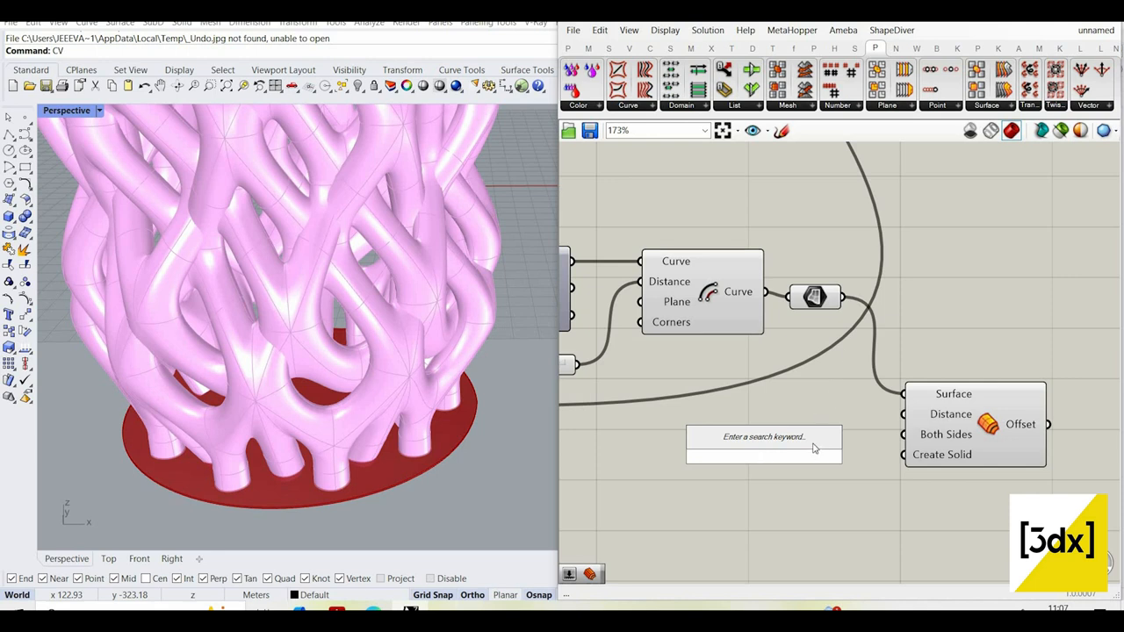
{"action": "type", "text": "20"}
{"action": "key", "text": "Return"}
{"action": "left_click_drag", "start_coordinate": [869, 457], "coordinate": [906, 415]}
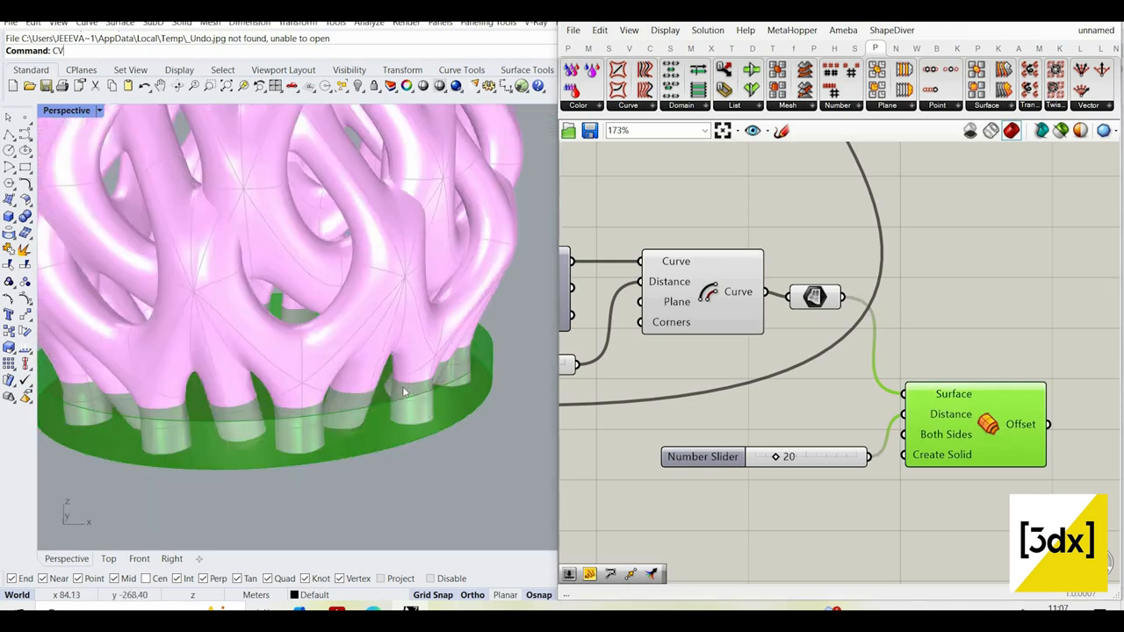
{"action": "scroll", "coordinate": [734, 458], "scroll_direction": "up", "scroll_amount": 2}
{"action": "left_click_drag", "start_coordinate": [723, 453], "coordinate": [710, 454]}
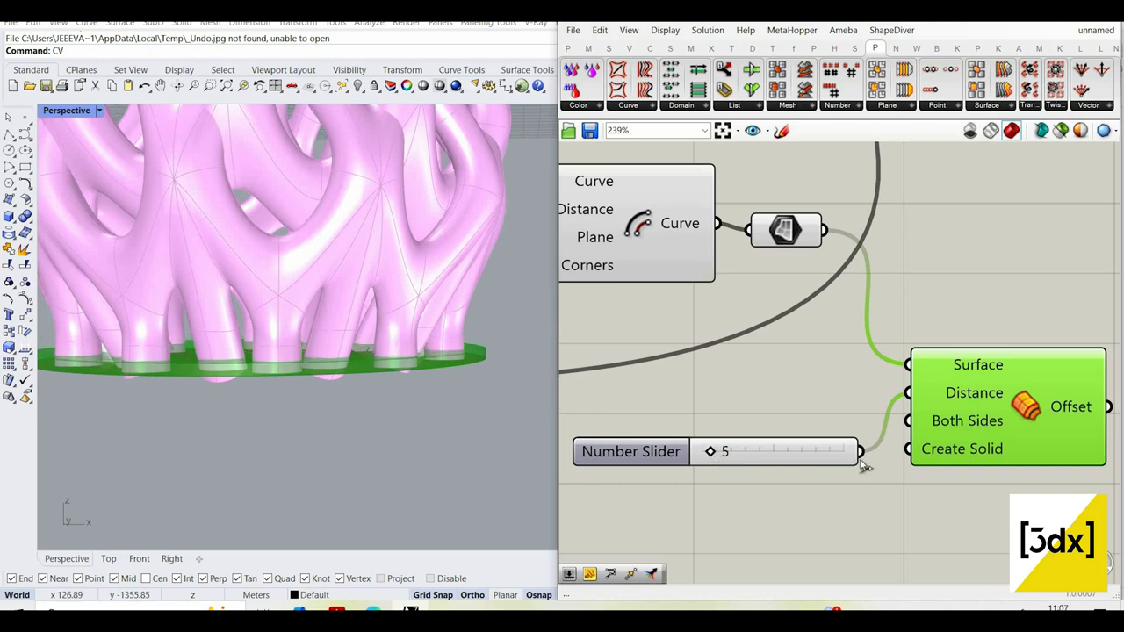
- Connect the slider also to the Both Sides input and commit an expression on that input
{"action": "left_click_drag", "start_coordinate": [860, 452], "coordinate": [988, 406]}
{"action": "right_click", "coordinate": [957, 411]}
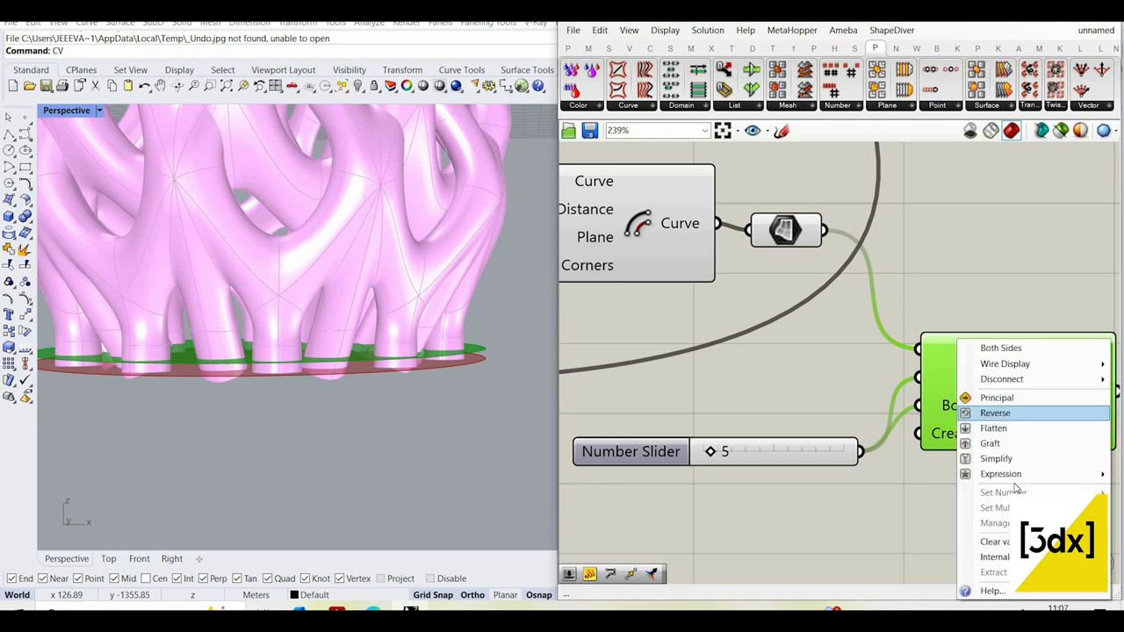
{"action": "mouse_move", "coordinate": [1010, 474]}
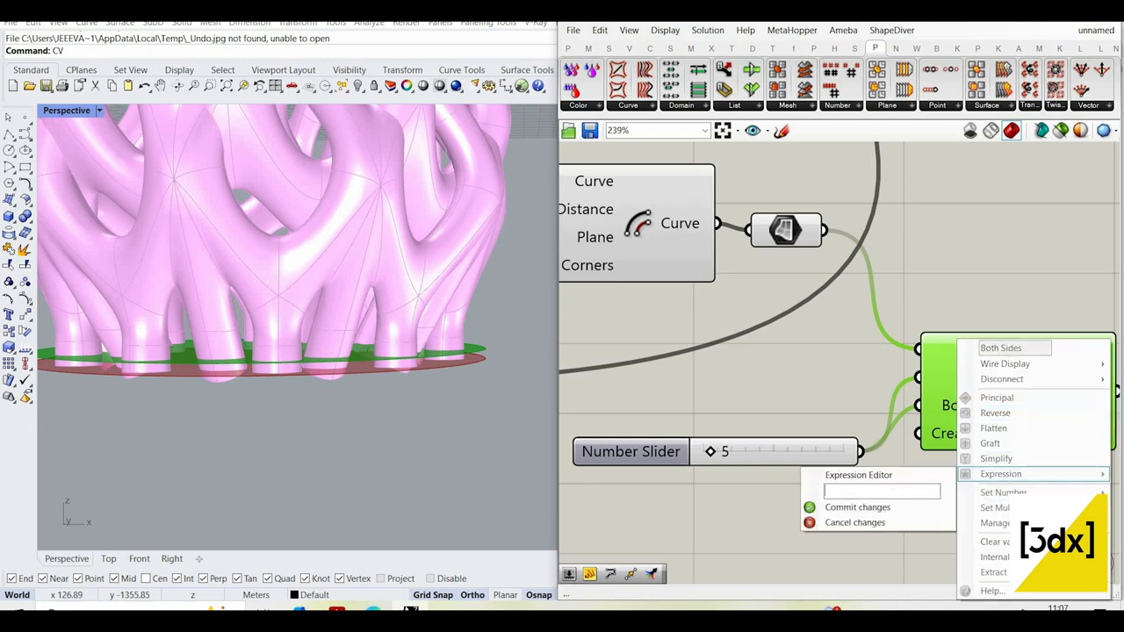
{"action": "left_click", "coordinate": [858, 509]}
{"action": "left_click", "coordinate": [956, 467]}
{"action": "scroll", "coordinate": [852, 500], "scroll_direction": "down", "scroll_amount": 3}
{"action": "scroll", "coordinate": [970, 457], "scroll_direction": "up", "scroll_amount": 2}
{"action": "left_click", "coordinate": [939, 456]}
{"action": "scroll", "coordinate": [943, 459], "scroll_direction": "down", "scroll_amount": 3}
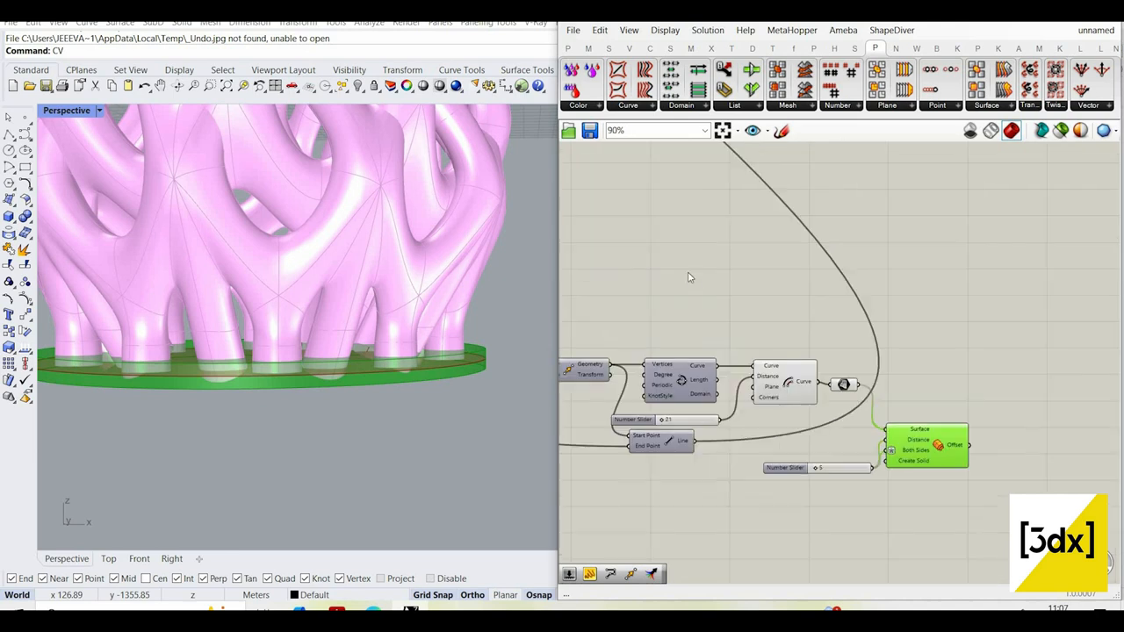
{"action": "scroll", "coordinate": [893, 464], "scroll_direction": "up", "scroll_amount": 2}
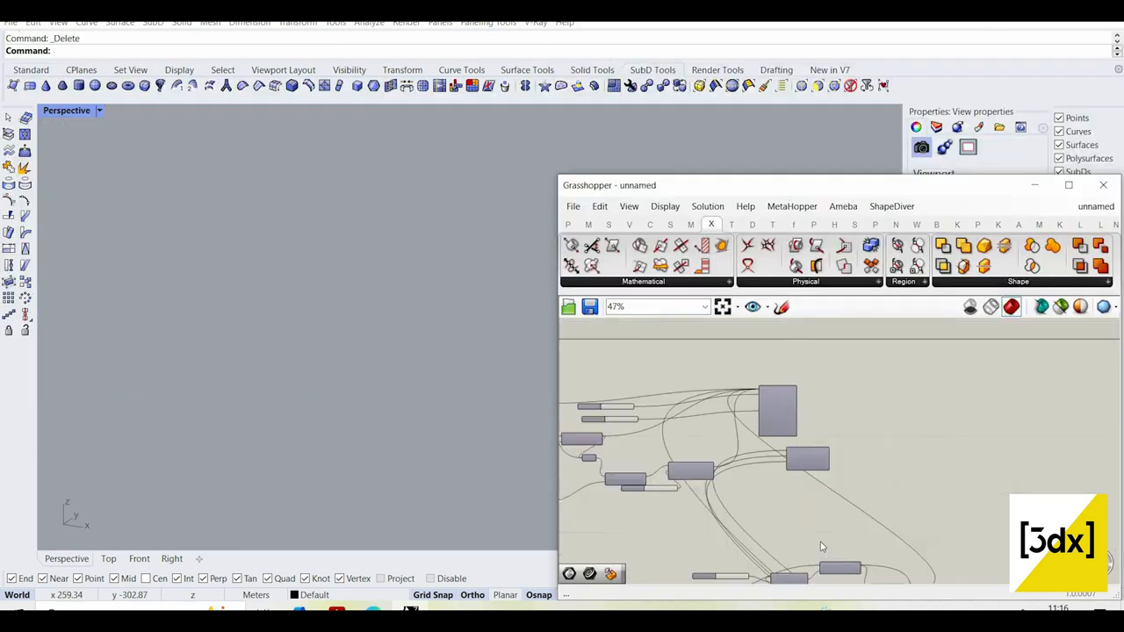
- Move the Offset Surface component down beside its number slider and turn its preview on
{"action": "scroll", "coordinate": [808, 448], "scroll_direction": "down", "scroll_amount": 3}
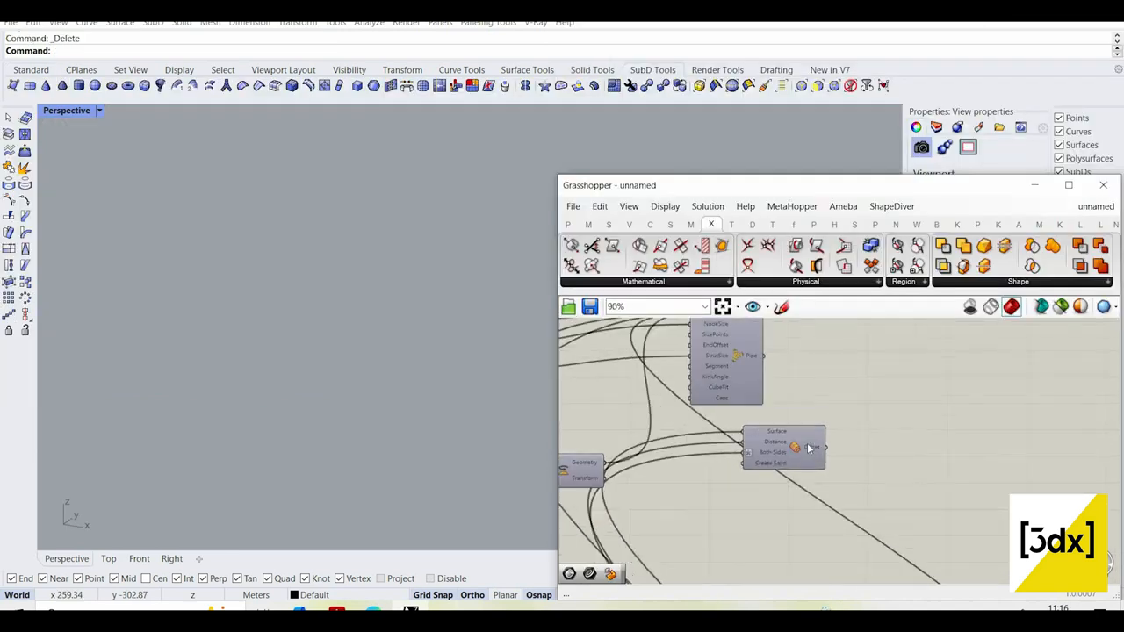
{"action": "left_click_drag", "start_coordinate": [807, 447], "coordinate": [808, 452]}
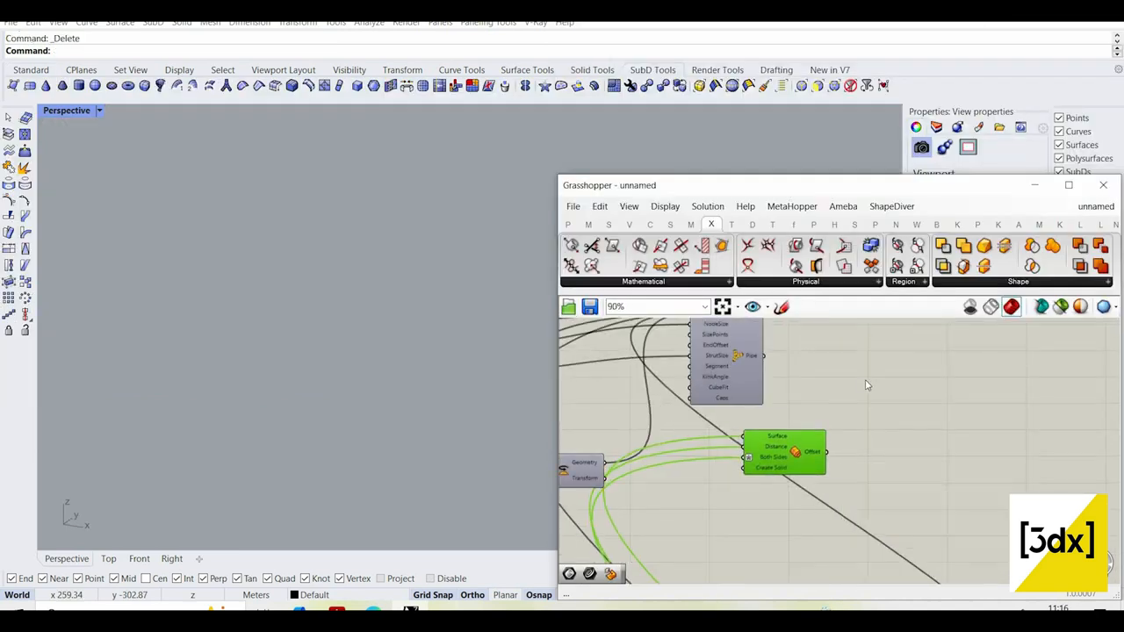
{"action": "right_click_drag", "start_coordinate": [812, 438], "coordinate": [809, 439]}
{"action": "scroll", "coordinate": [835, 367], "scroll_direction": "down", "scroll_amount": 6}
{"action": "left_click_drag", "start_coordinate": [835, 368], "coordinate": [899, 452]}
{"action": "scroll", "coordinate": [956, 553], "scroll_direction": "up", "scroll_amount": 6}
{"action": "scroll", "coordinate": [898, 452], "scroll_direction": "up", "scroll_amount": 3}
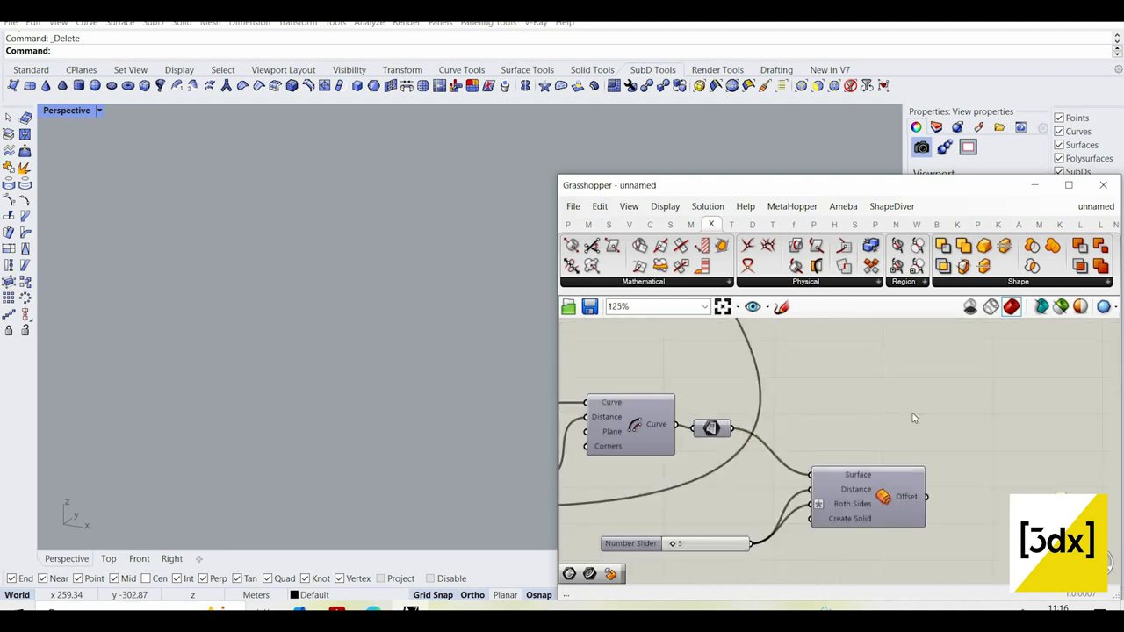
{"action": "right_click", "coordinate": [895, 389]}
{"action": "left_click", "coordinate": [938, 394]}
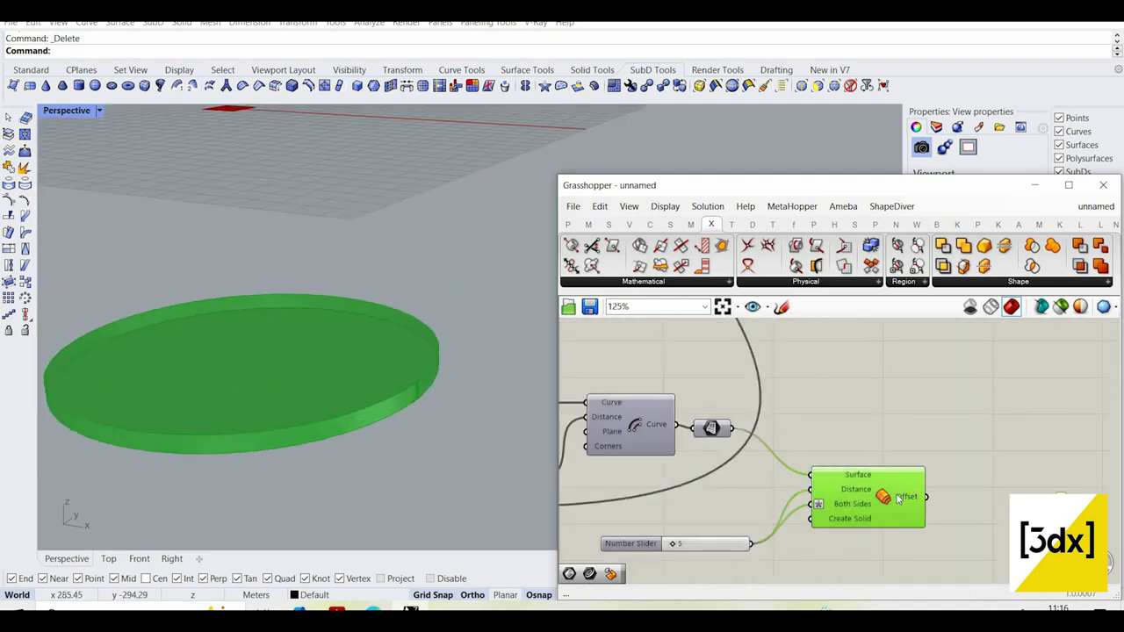
- Move the Offset Surface component back up below the Pipe component and check the output types of both components
{"action": "scroll", "coordinate": [954, 413], "scroll_direction": "down", "scroll_amount": 5}
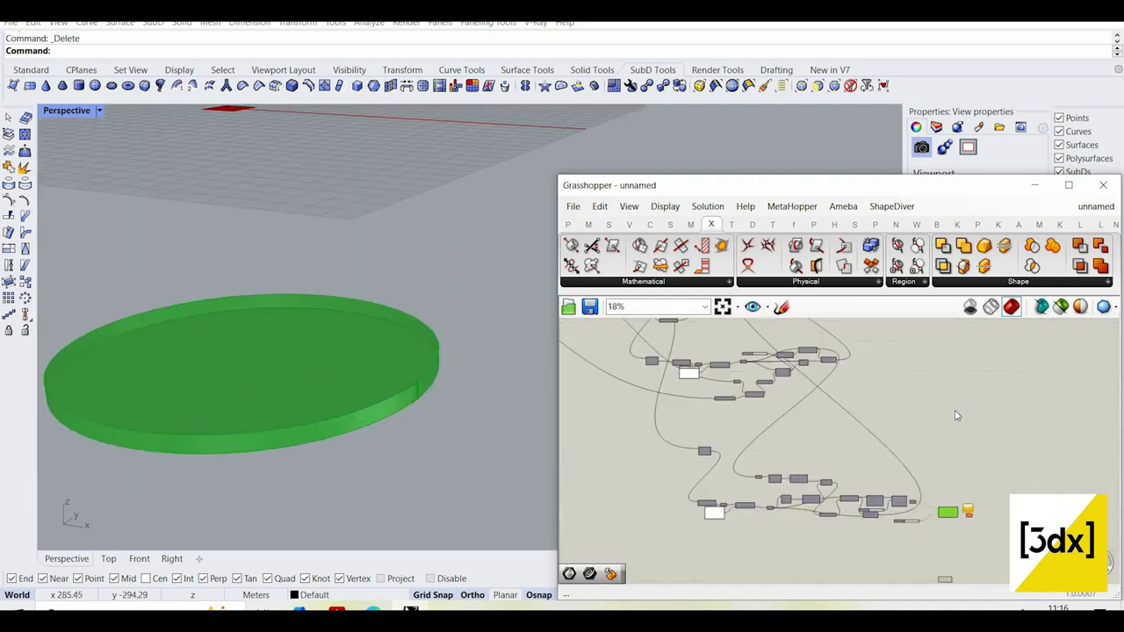
{"action": "scroll", "coordinate": [842, 398], "scroll_direction": "up", "scroll_amount": 4}
{"action": "scroll", "coordinate": [813, 386], "scroll_direction": "down", "scroll_amount": 2}
{"action": "scroll", "coordinate": [813, 387], "scroll_direction": "up", "scroll_amount": 3}
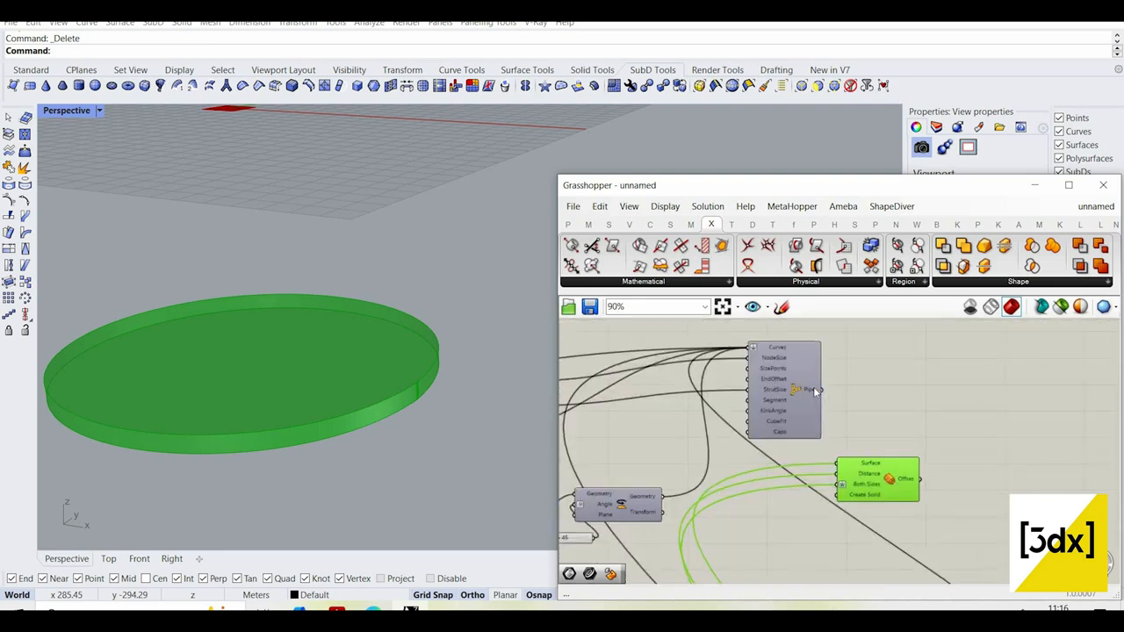
{"action": "mouse_move", "coordinate": [815, 392]}
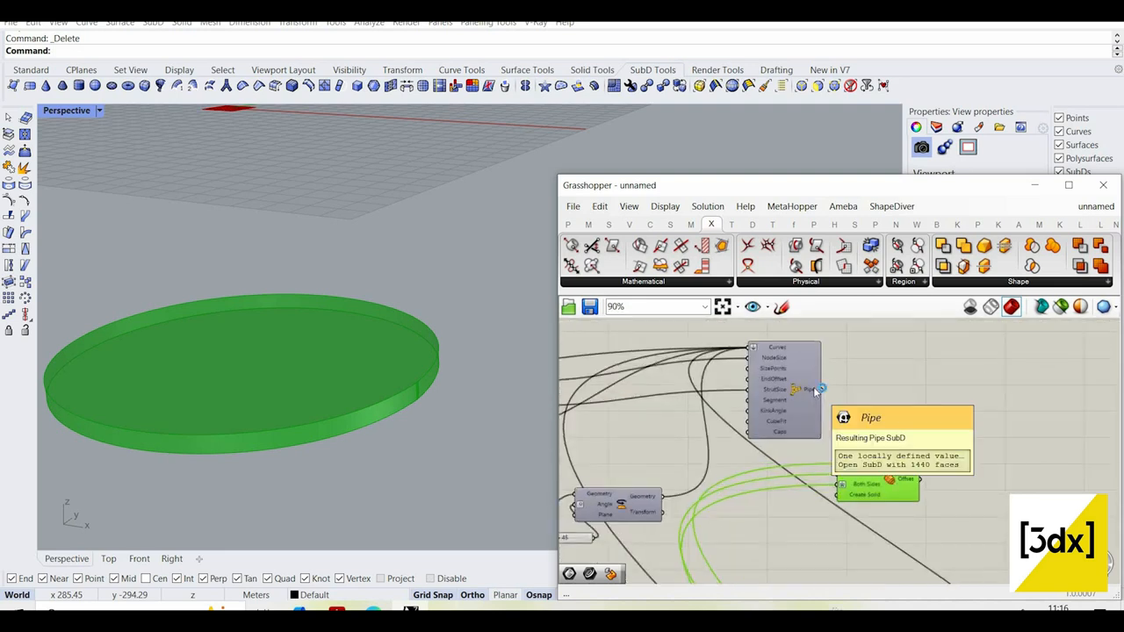
{"action": "left_click", "coordinate": [815, 392]}
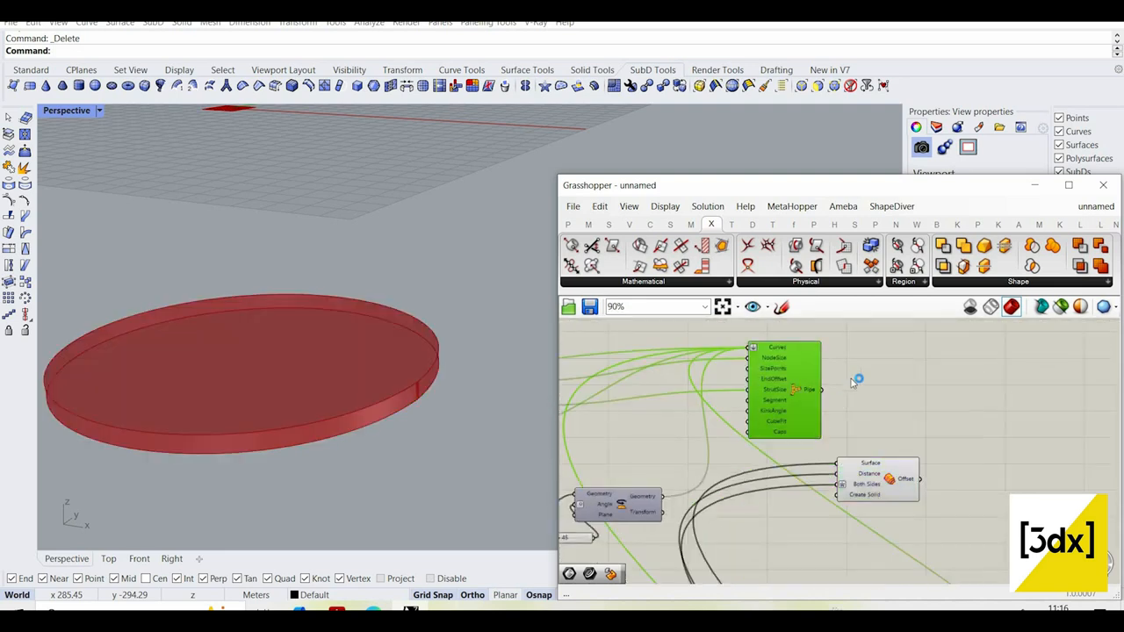
{"action": "right_click", "coordinate": [852, 380]}
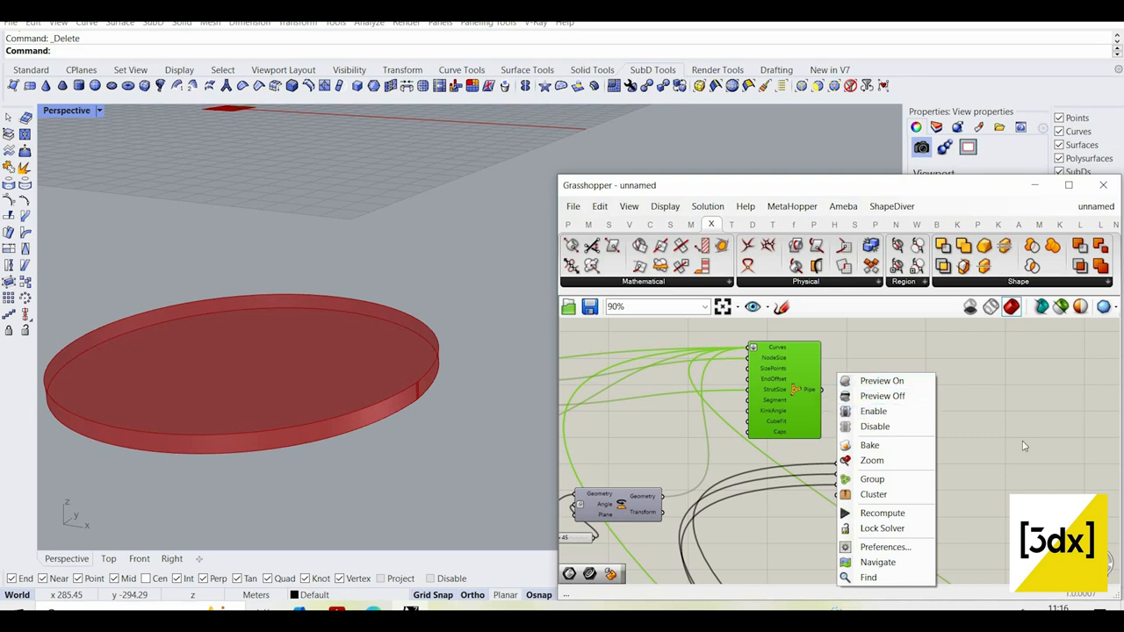
{"action": "scroll", "coordinate": [897, 493], "scroll_direction": "up", "scroll_amount": 3}
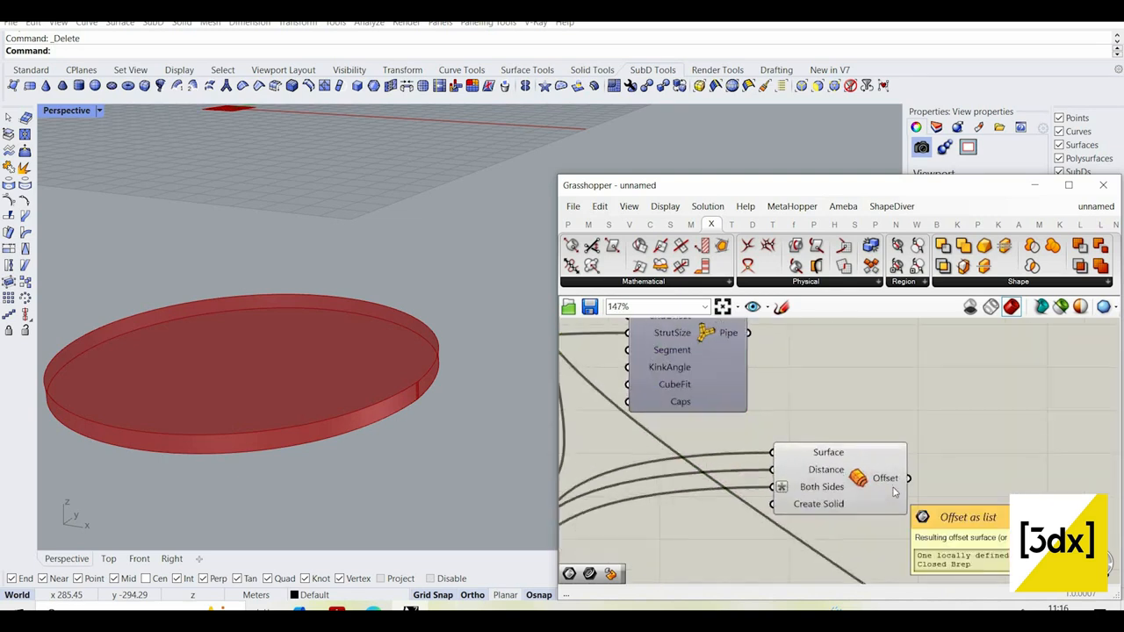
- Add a SubD from Mesh component beside the Offset Surface component
{"action": "double_click", "coordinate": [987, 469]}
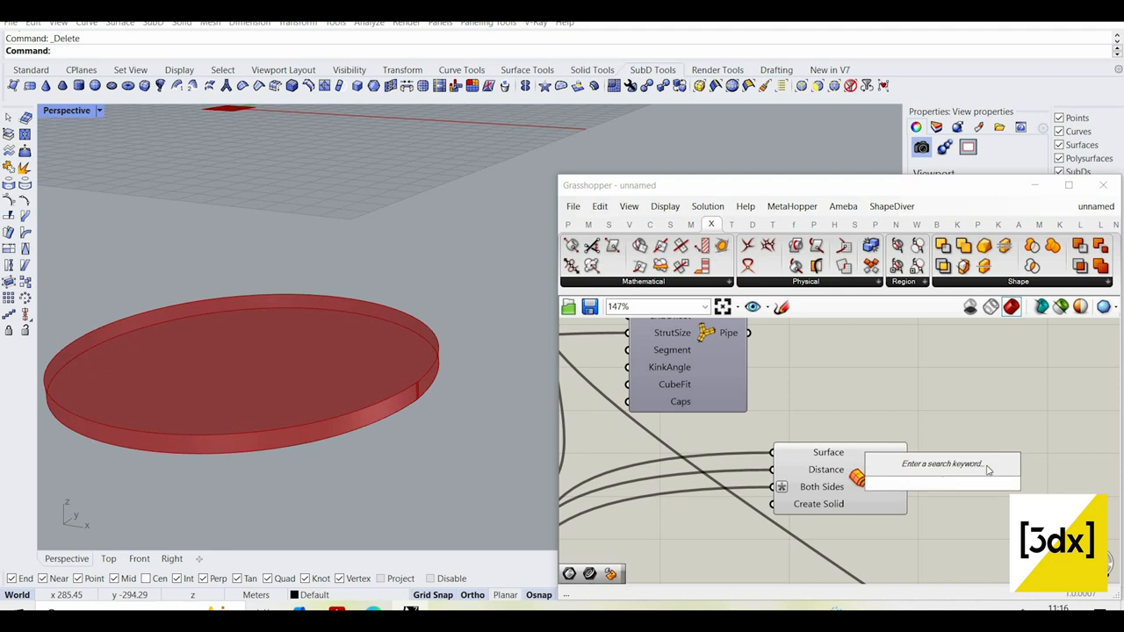
{"action": "type", "text": "su"}
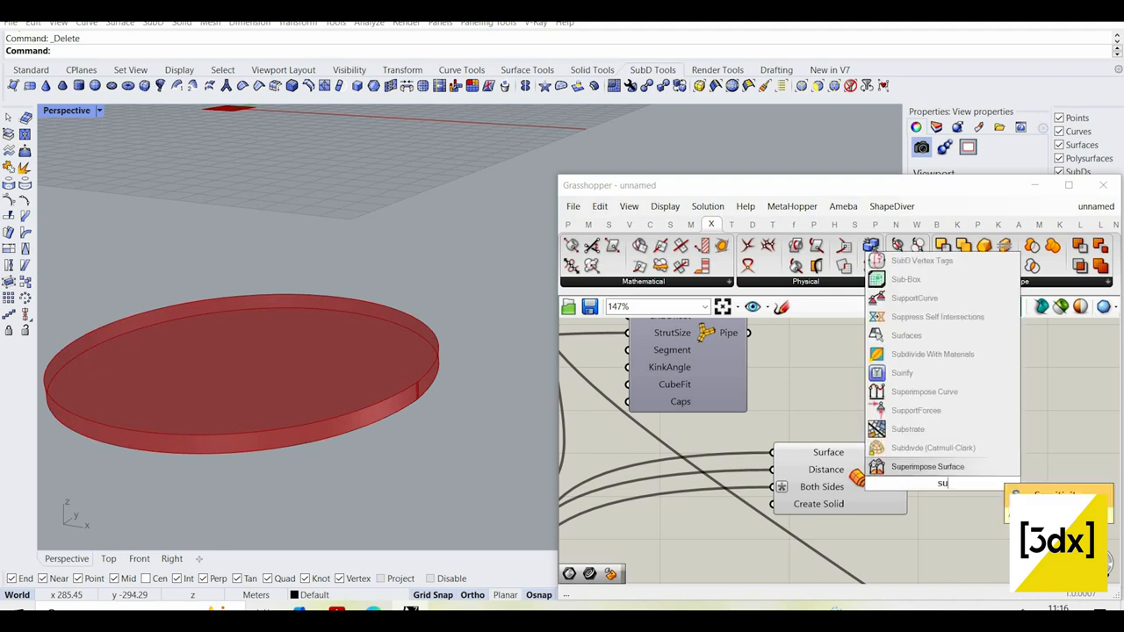
{"action": "type", "text": "bd"}
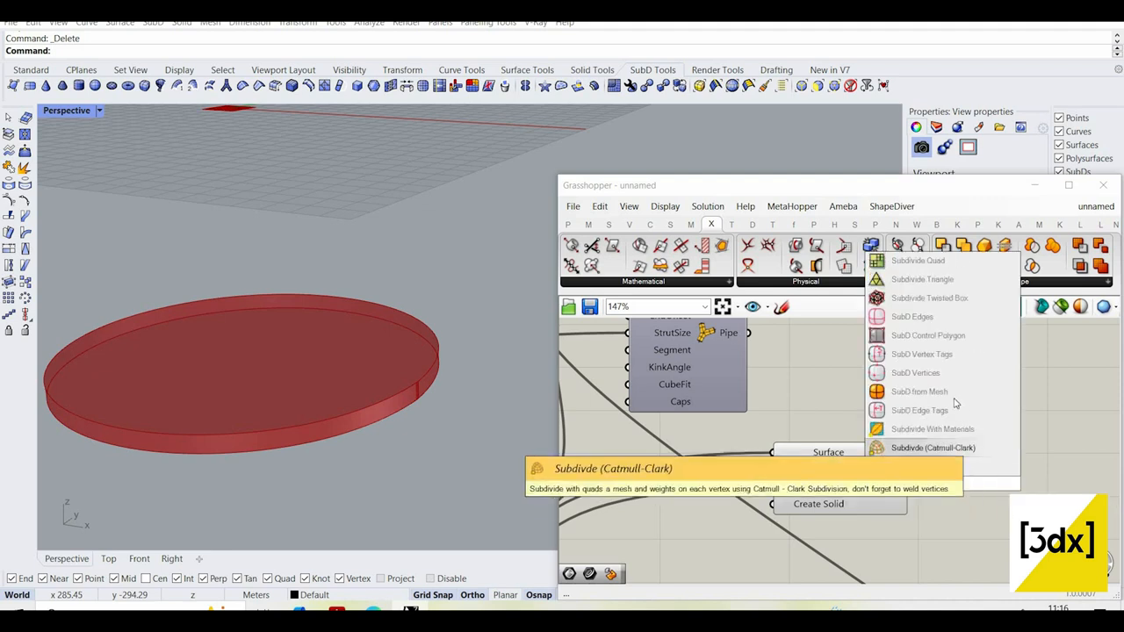
{"action": "key", "text": "Up"}
{"action": "key", "text": "Return"}
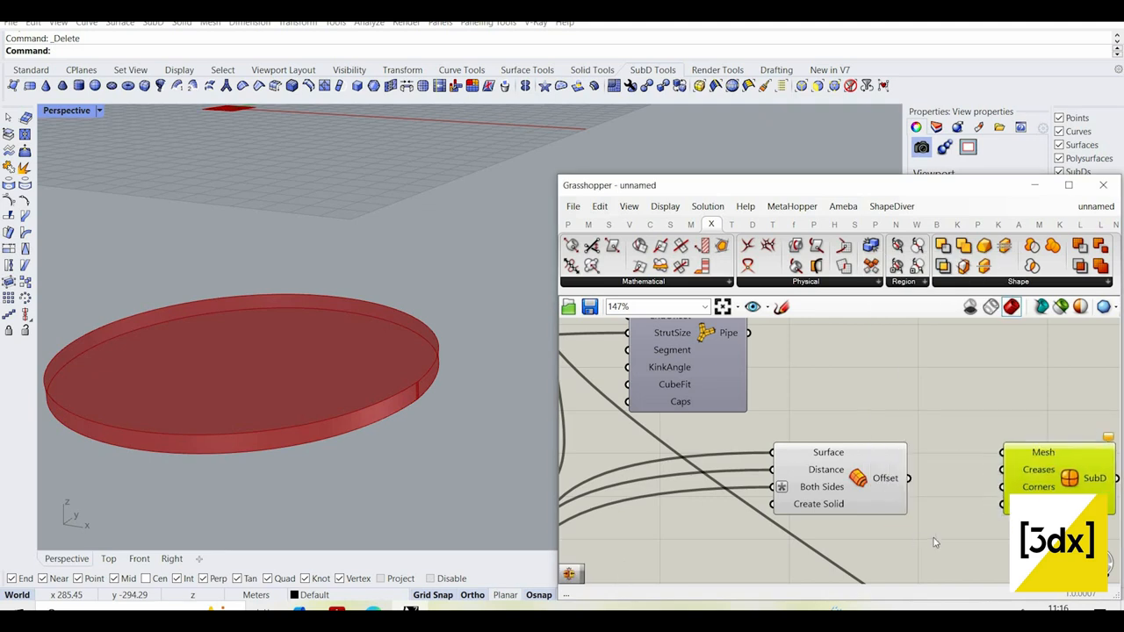
- Add a Mesh parameter between the Offset Surface and SubD from Mesh components
{"action": "double_click", "coordinate": [935, 536]}
{"action": "type", "text": "me"}
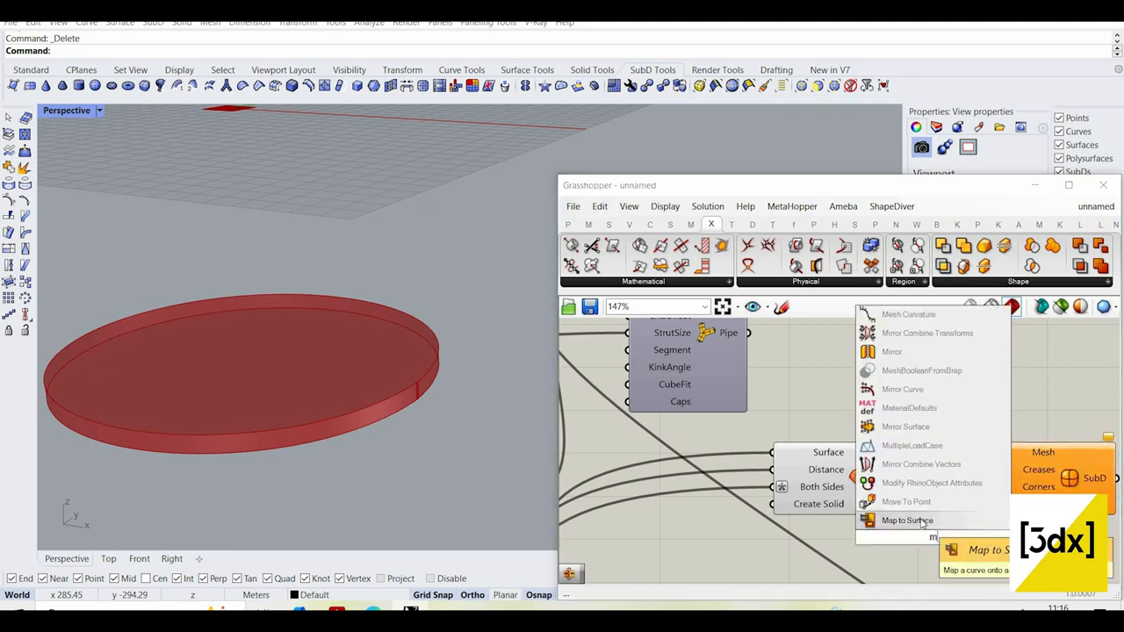
{"action": "type", "text": "sh"}
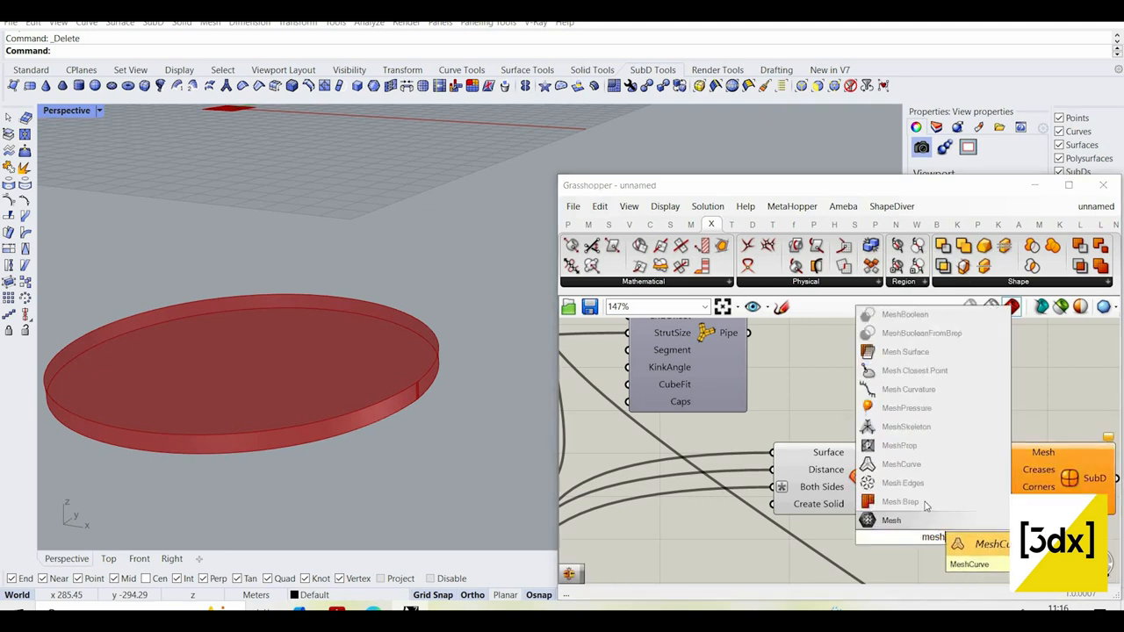
{"action": "key", "text": "Return"}
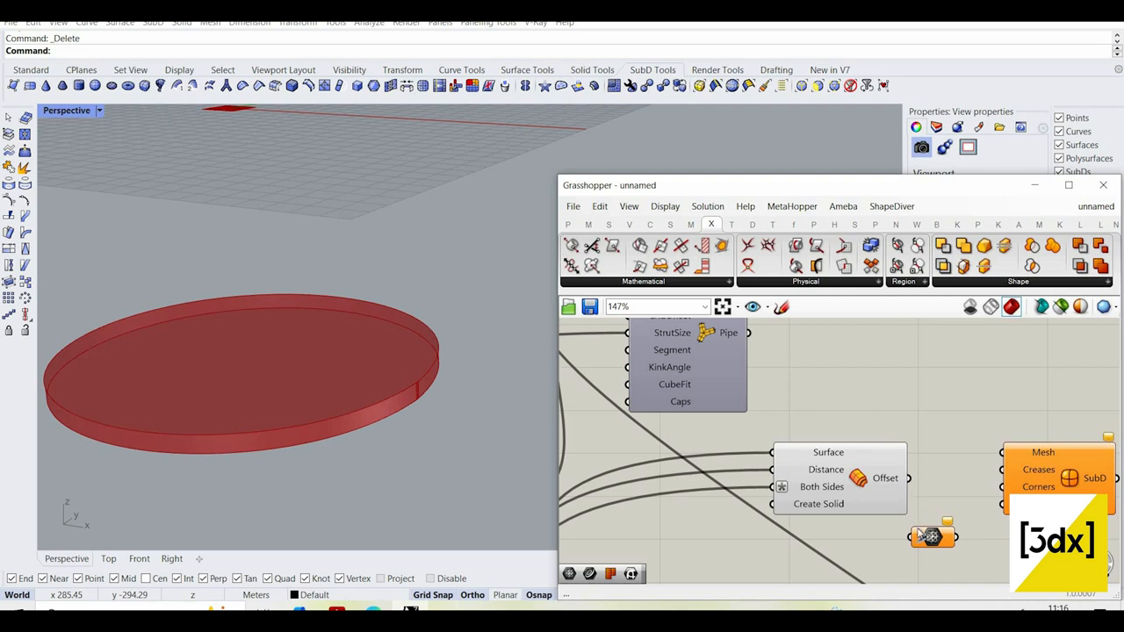
- Connect the Offset output through the Mesh parameter to the Mesh input of SubD from Mesh
{"action": "left_click_drag", "start_coordinate": [909, 479], "coordinate": [1002, 452]}
{"action": "left_click", "coordinate": [1037, 470]}
{"action": "scroll", "coordinate": [1036, 470], "scroll_direction": "down", "scroll_amount": 2}
{"action": "scroll", "coordinate": [991, 514], "scroll_direction": "up", "scroll_amount": 2}
- Turn off the preview of the Offset Surface component and the Mesh parameter together, leaving only the SubD plate displayed
{"action": "left_click_drag", "start_coordinate": [992, 518], "coordinate": [932, 364]}
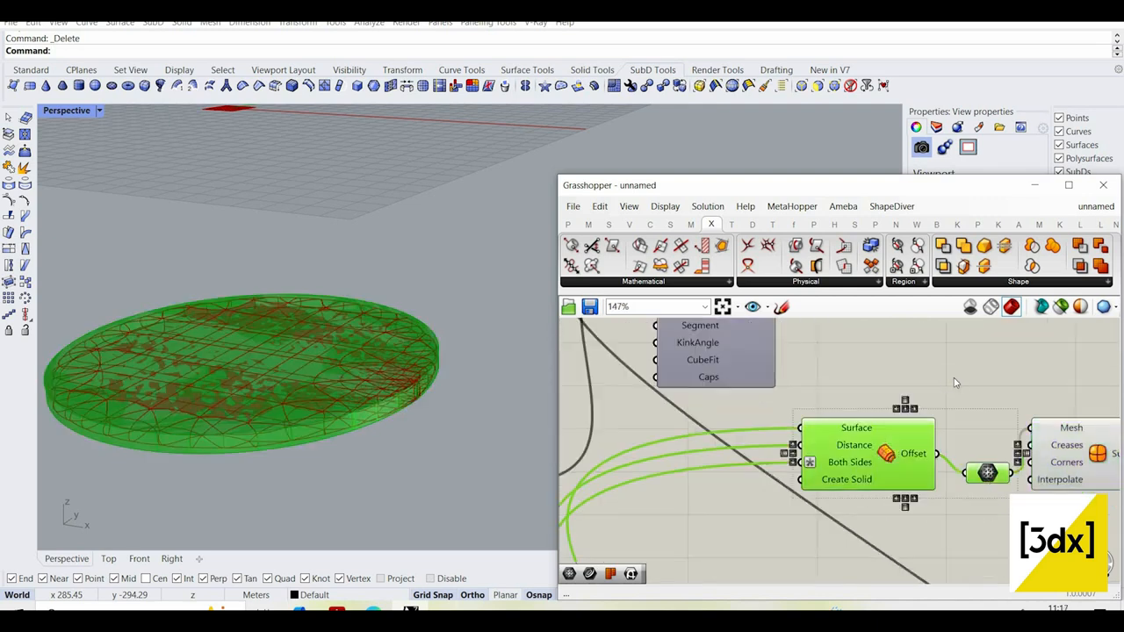
{"action": "right_click", "coordinate": [932, 362]}
{"action": "left_click", "coordinate": [955, 383]}
{"action": "scroll", "coordinate": [359, 415], "scroll_direction": "up", "scroll_amount": 4}
{"action": "right_click_drag", "start_coordinate": [389, 462], "coordinate": [453, 436]}
{"action": "scroll", "coordinate": [374, 405], "scroll_direction": "down", "scroll_amount": 5}
{"action": "scroll", "coordinate": [452, 436], "scroll_direction": "up", "scroll_amount": 8}
- Align the Mesh parameter with the Offset output and move the SubD from Mesh component farther away from it
{"action": "right_click_drag", "start_coordinate": [1036, 488], "coordinate": [705, 446]}
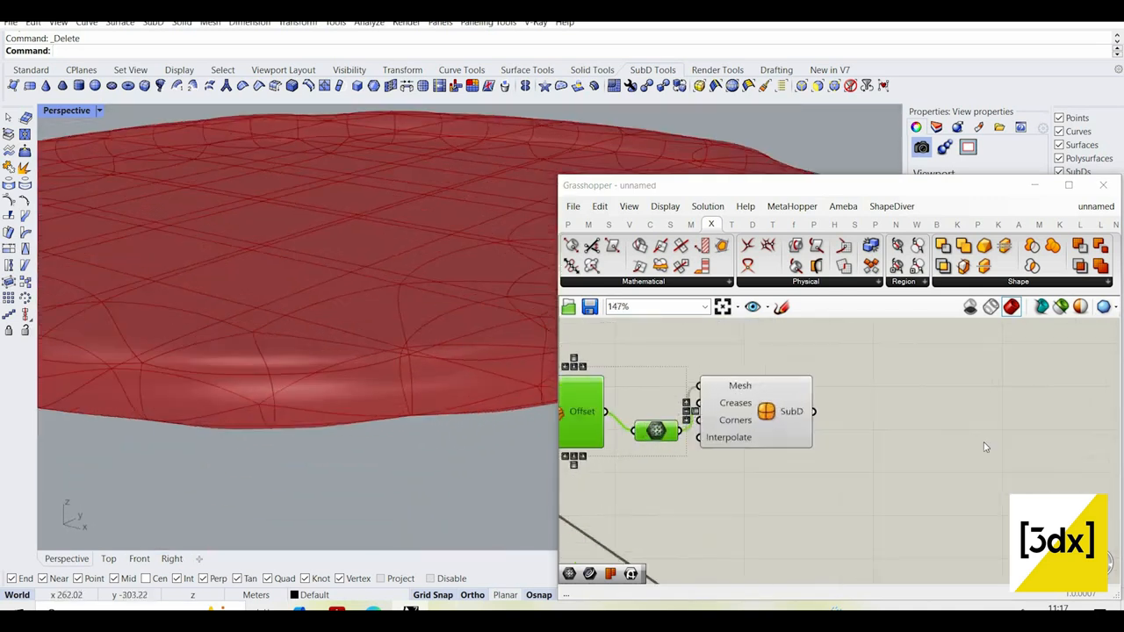
{"action": "left_click", "coordinate": [782, 430]}
{"action": "right_click_drag", "start_coordinate": [859, 420], "coordinate": [1063, 395]}
{"action": "left_click_drag", "start_coordinate": [860, 405], "coordinate": [861, 392]}
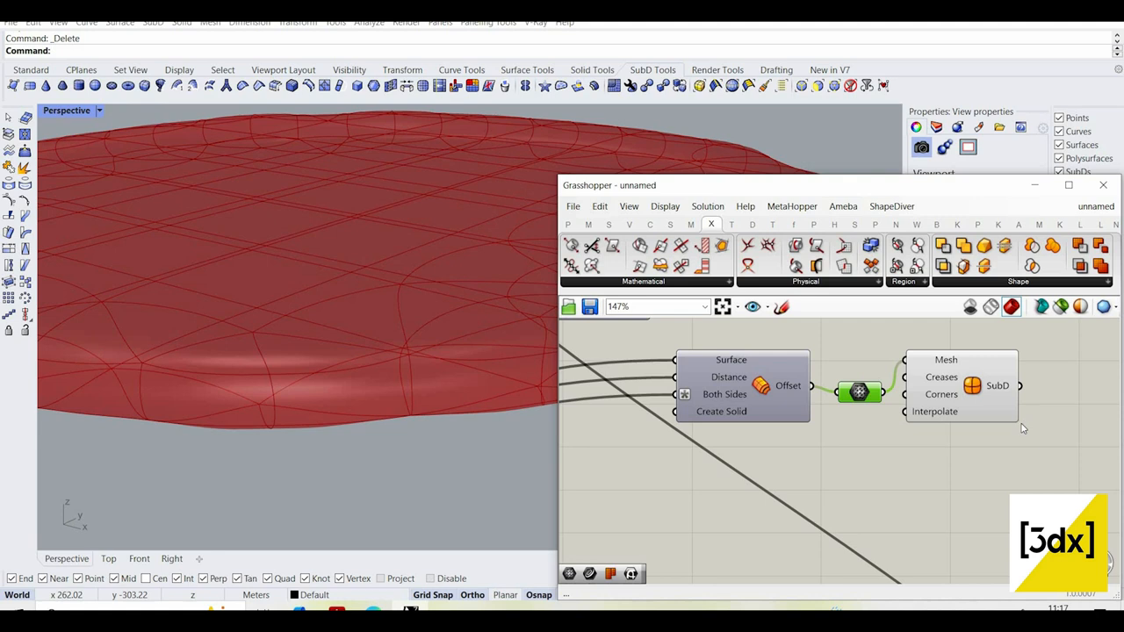
{"action": "left_click_drag", "start_coordinate": [919, 417], "coordinate": [1002, 449]}
{"action": "scroll", "coordinate": [966, 444], "scroll_direction": "down", "scroll_amount": 6}
{"action": "scroll", "coordinate": [1023, 440], "scroll_direction": "up", "scroll_amount": 6}
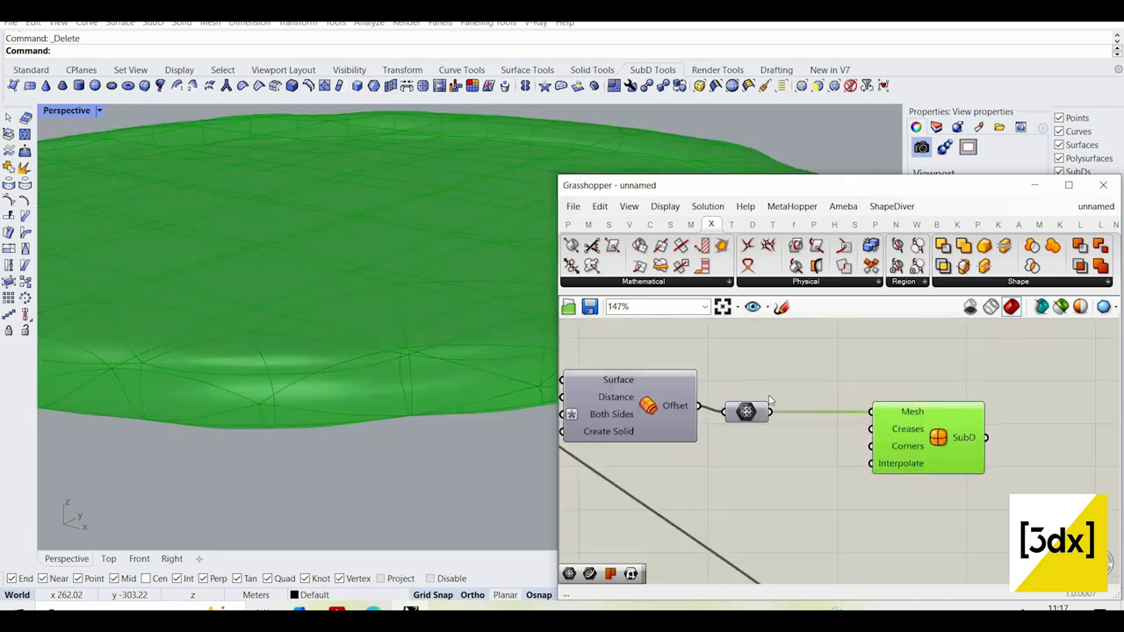
- Examine the shape of the SubD base plate and its component chain
{"action": "scroll", "coordinate": [805, 404], "scroll_direction": "down", "scroll_amount": 6}
{"action": "scroll", "coordinate": [805, 388], "scroll_direction": "up", "scroll_amount": 2}
{"action": "scroll", "coordinate": [790, 386], "scroll_direction": "down", "scroll_amount": 4}
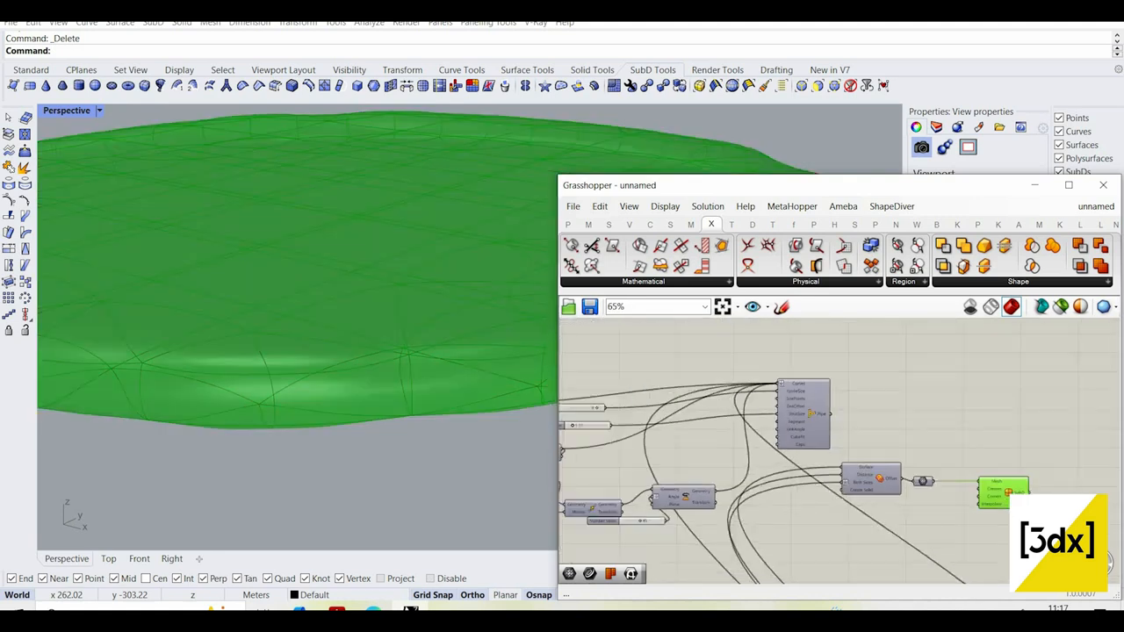
{"action": "scroll", "coordinate": [773, 386], "scroll_direction": "up", "scroll_amount": 4}
{"action": "scroll", "coordinate": [418, 330], "scroll_direction": "down", "scroll_amount": 5}
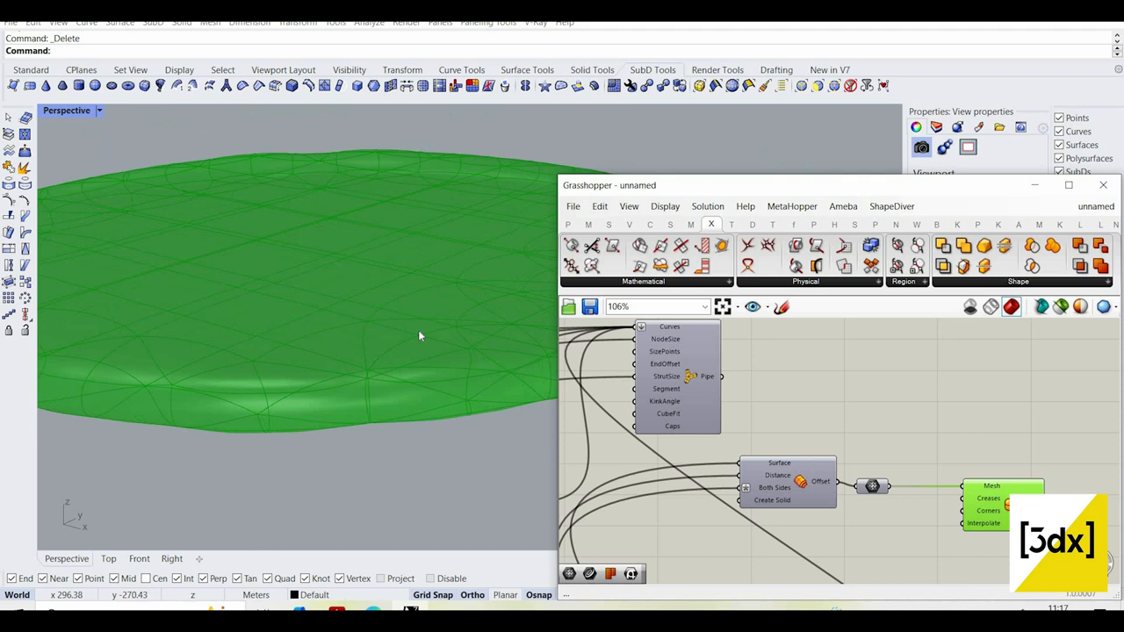
{"action": "scroll", "coordinate": [404, 325], "scroll_direction": "down", "scroll_amount": 5}
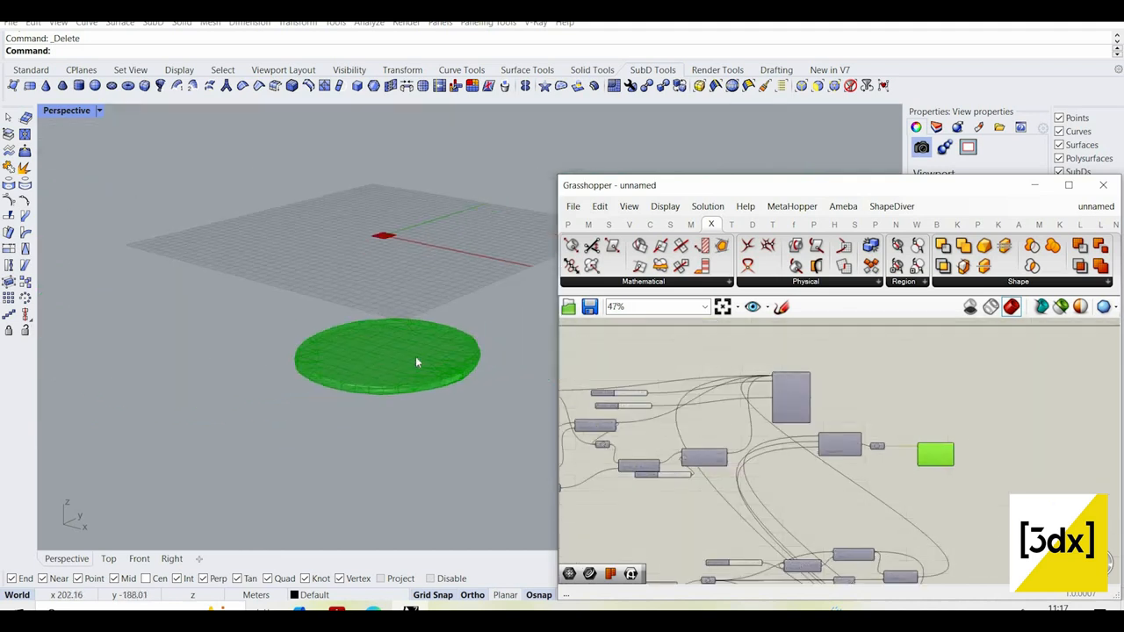
{"action": "scroll", "coordinate": [461, 383], "scroll_direction": "up", "scroll_amount": 5}
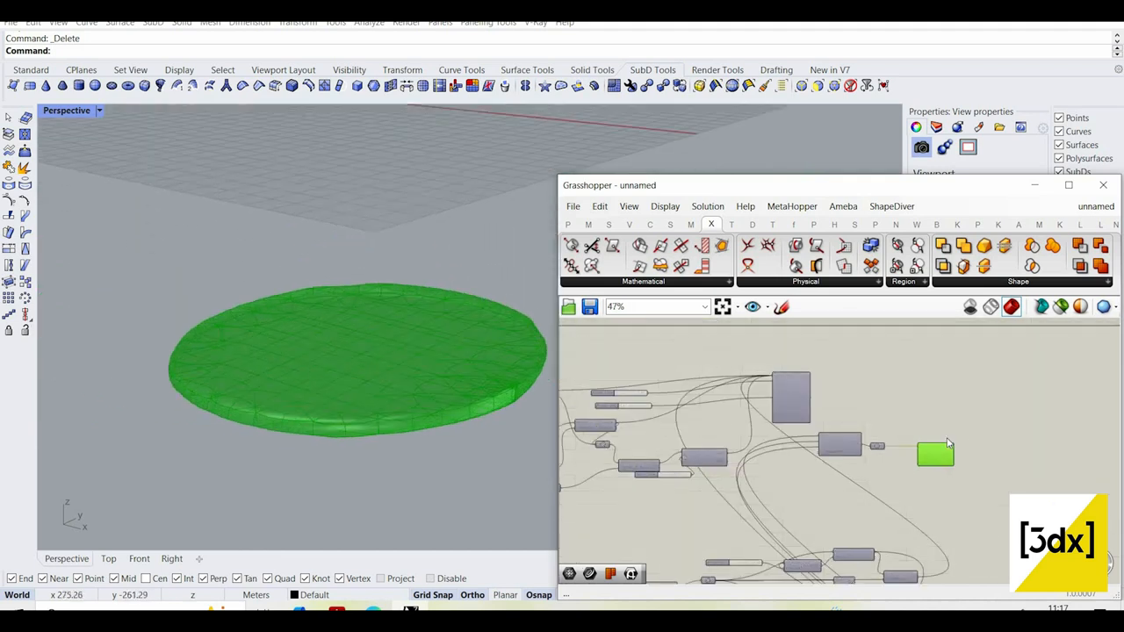
- Turn on the preview of the Pipe component and examine how the pipe frame meets the base plate
{"action": "scroll", "coordinate": [787, 408], "scroll_direction": "up", "scroll_amount": 3}
{"action": "left_click", "coordinate": [762, 395]}
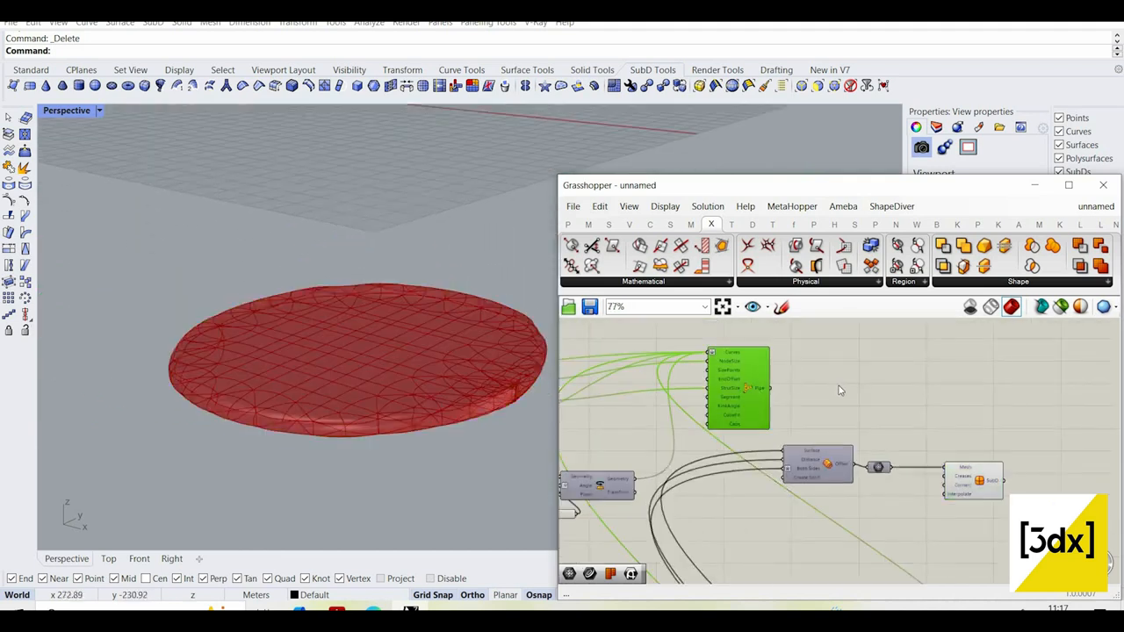
{"action": "right_click", "coordinate": [823, 379]}
{"action": "left_click", "coordinate": [833, 383]}
{"action": "scroll", "coordinate": [344, 349], "scroll_direction": "down", "scroll_amount": 3}
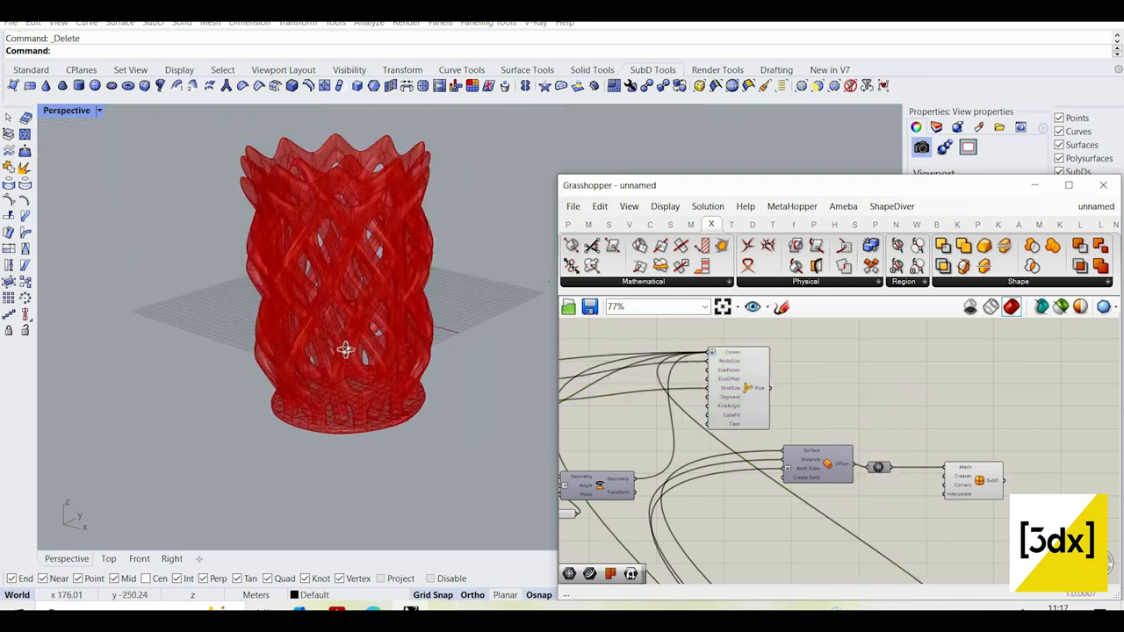
{"action": "right_click_drag", "start_coordinate": [345, 350], "coordinate": [479, 358]}
{"action": "right_click_drag", "start_coordinate": [390, 368], "coordinate": [334, 378]}
{"action": "scroll", "coordinate": [332, 376], "scroll_direction": "up", "scroll_amount": 3}
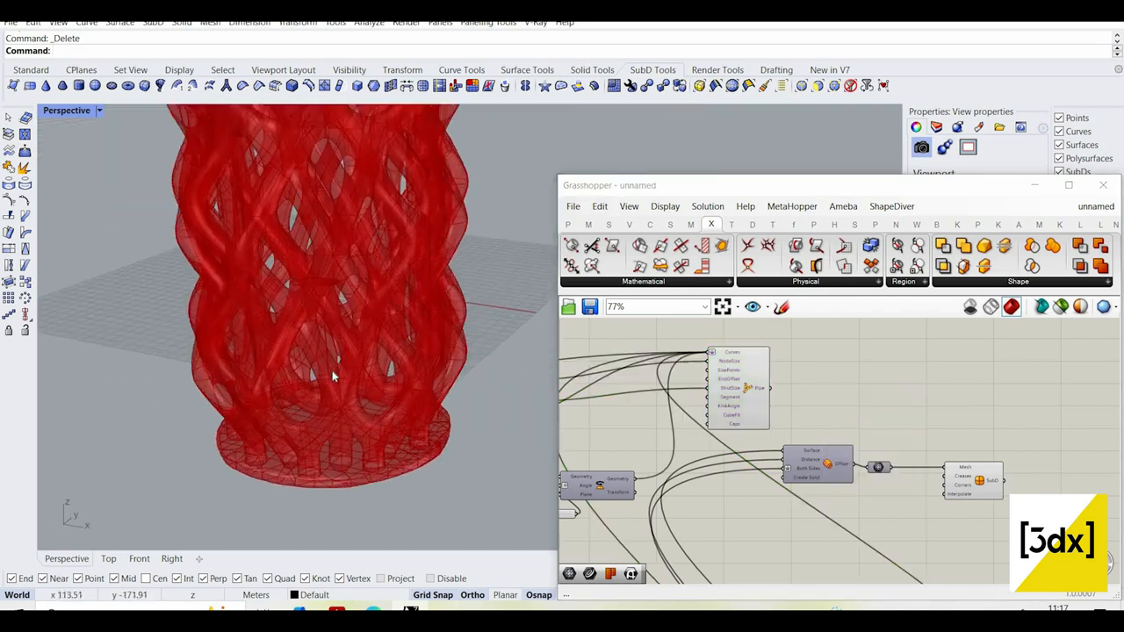